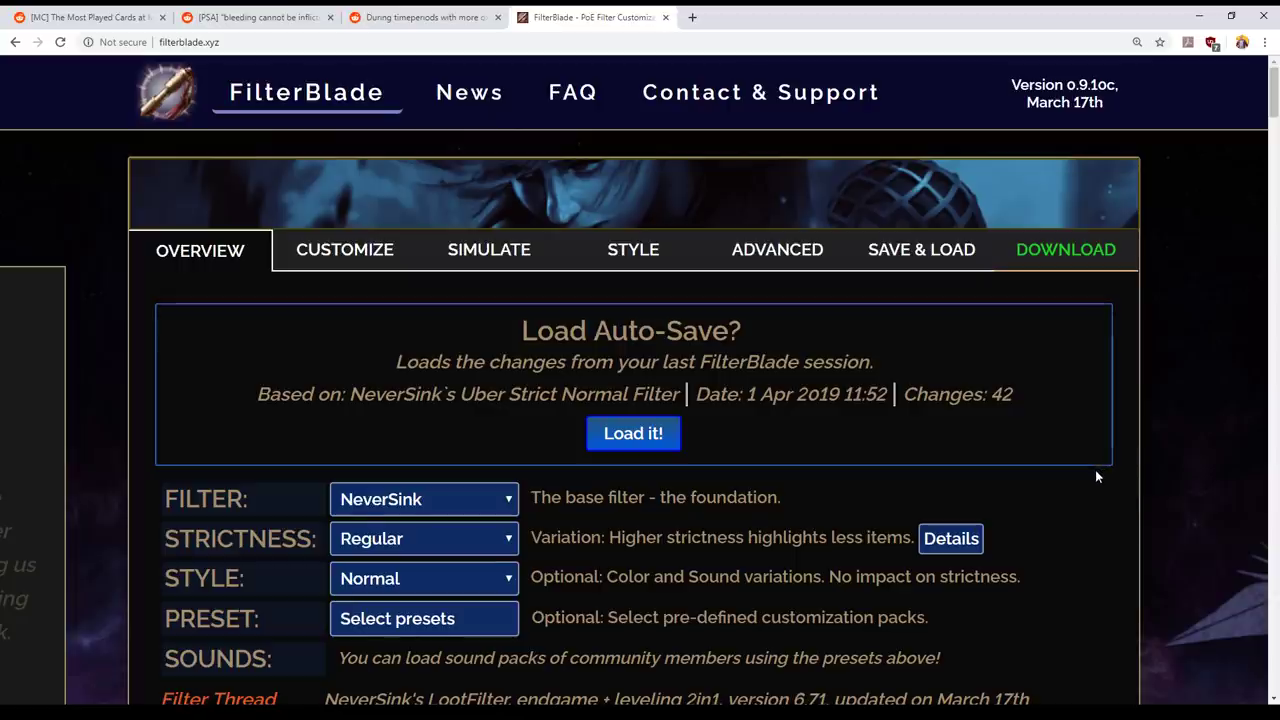
- Set the strictness of the NeverSink base filter to Uber Plus Strict
scroll(1025, 405, down, 1)
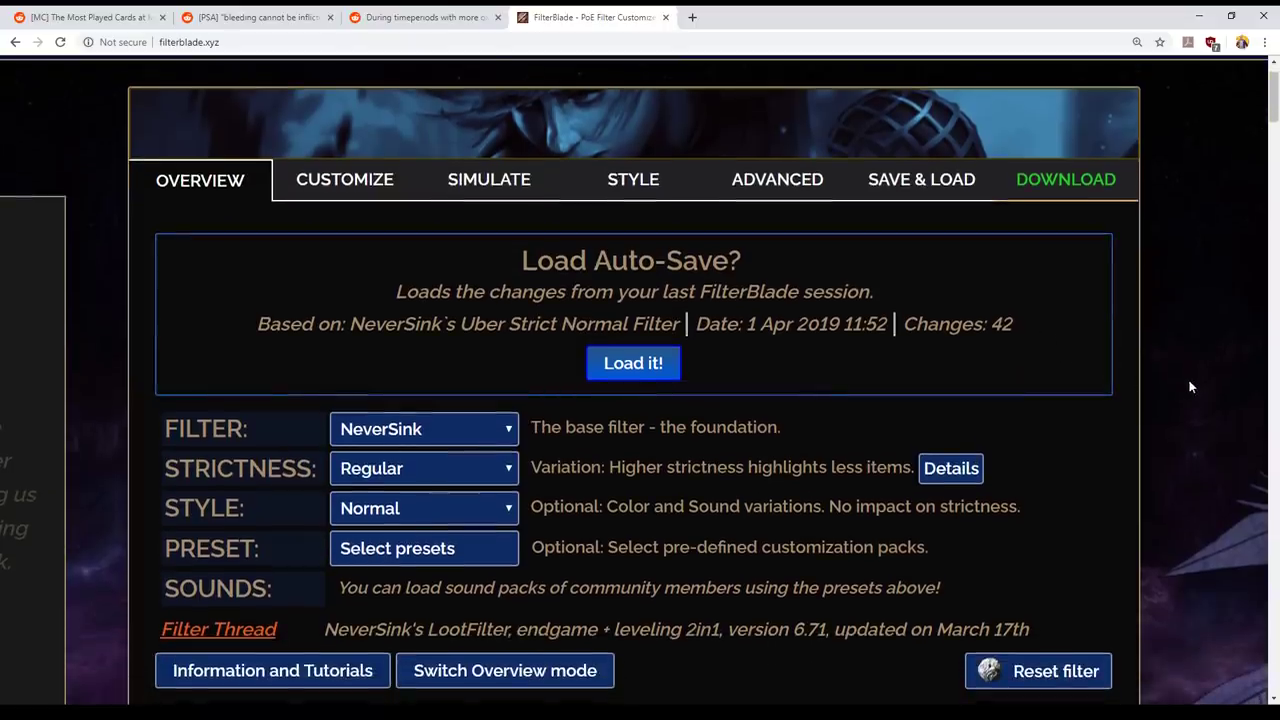
scroll(1120, 415, up, 1)
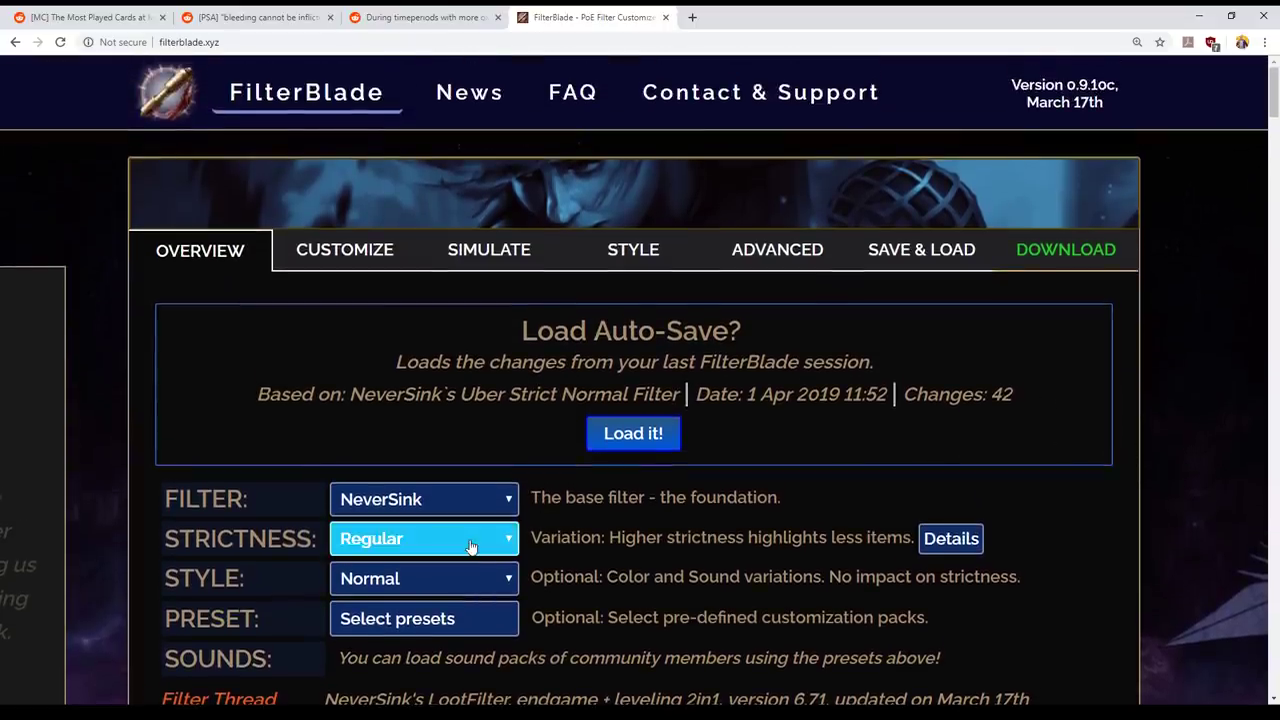
scroll(705, 516, down, 2)
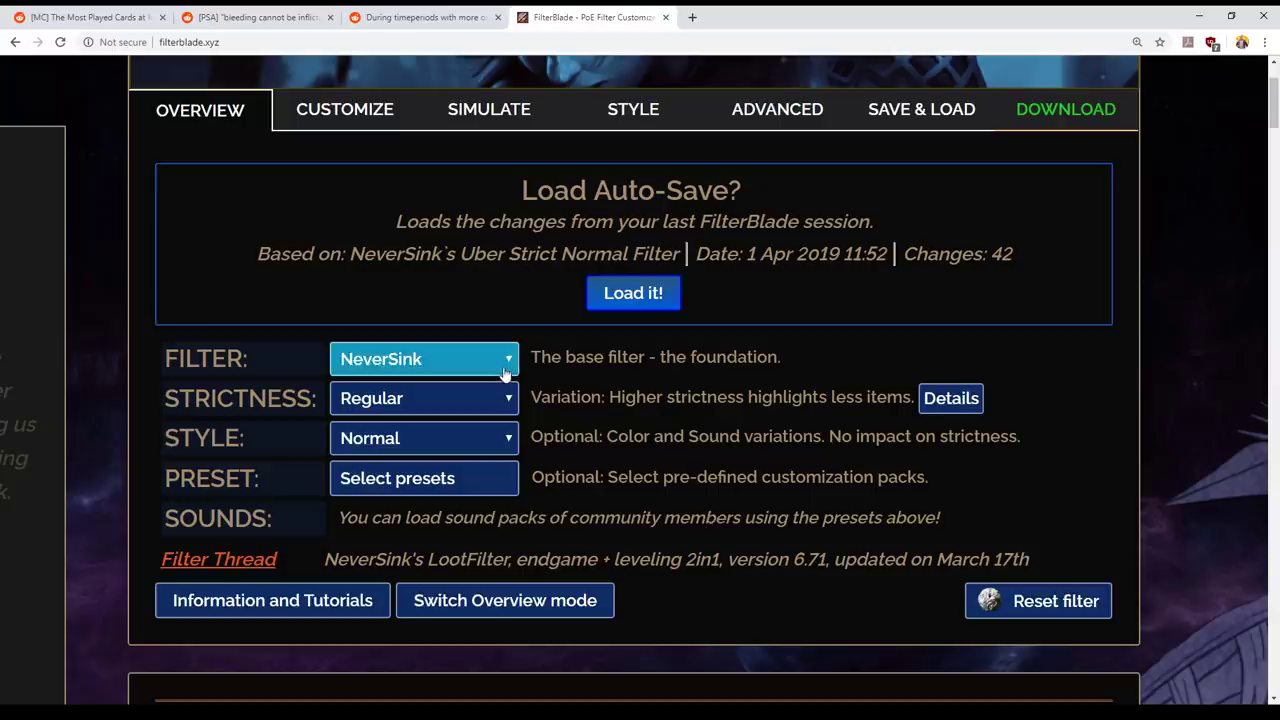
click(440, 398)
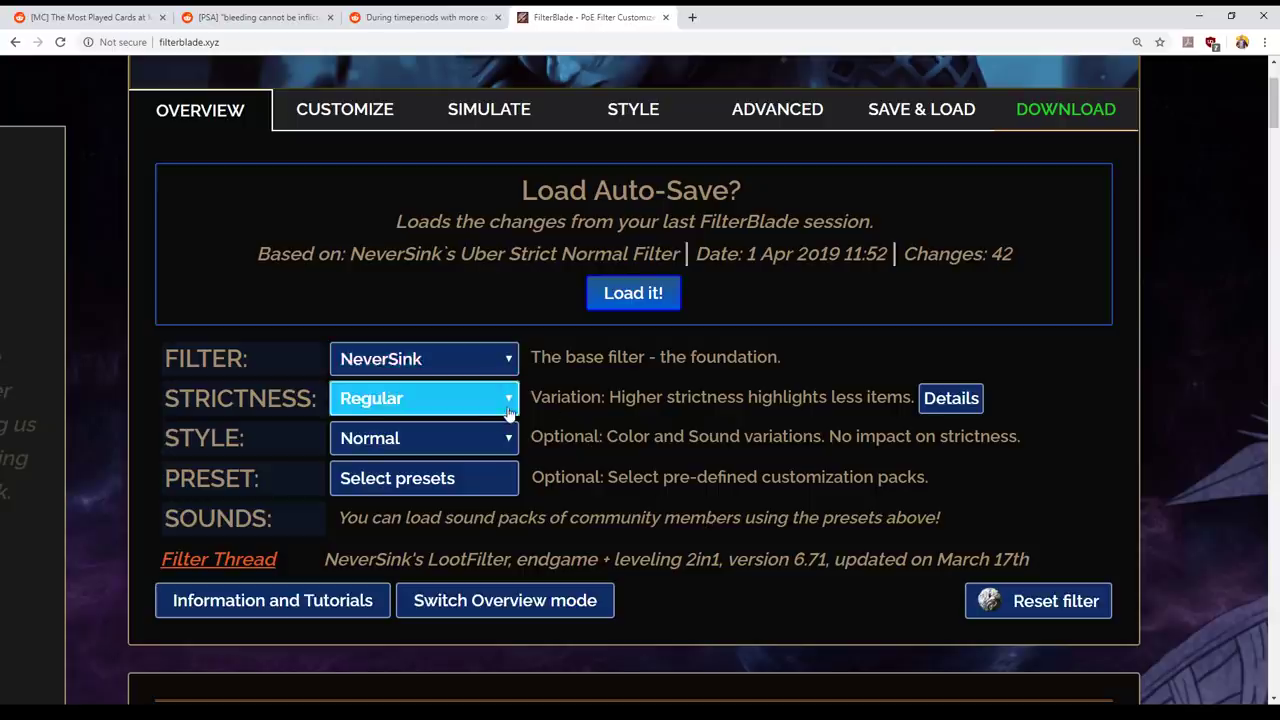
click(451, 562)
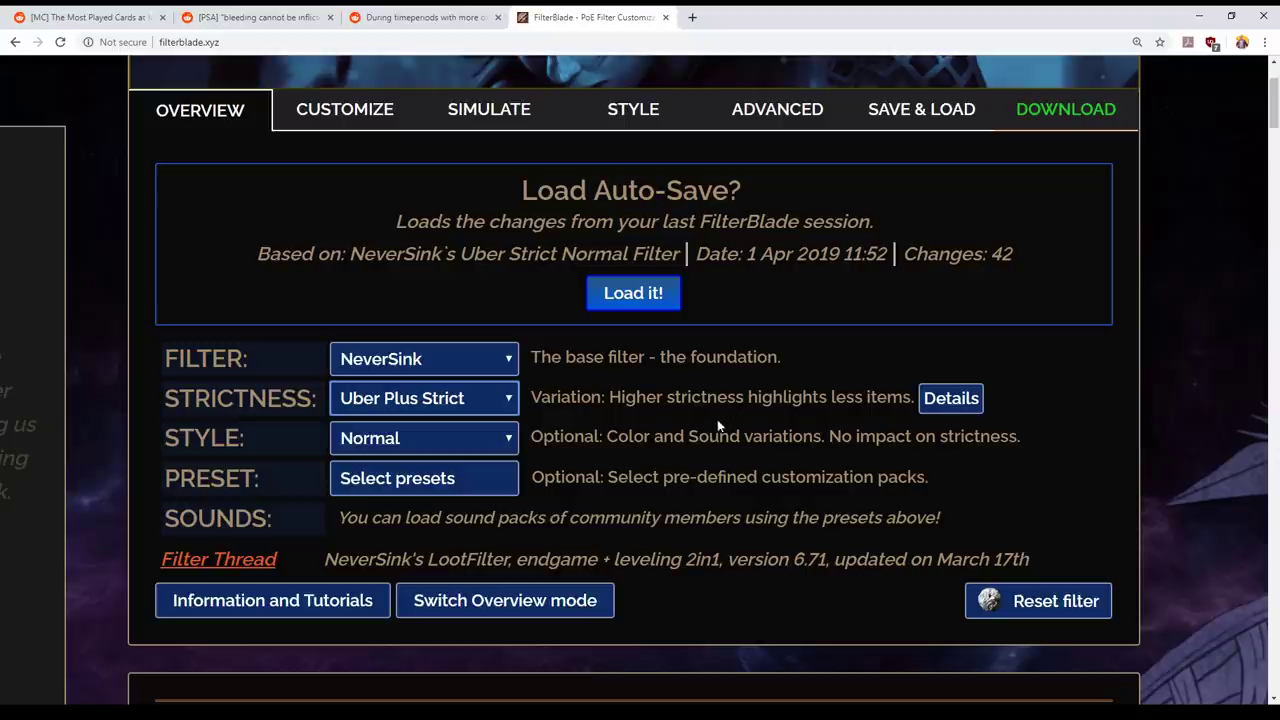
- Examine the detailed descriptions of all strictness levels from Soft to Uber+ Strict, and close them
click(962, 402)
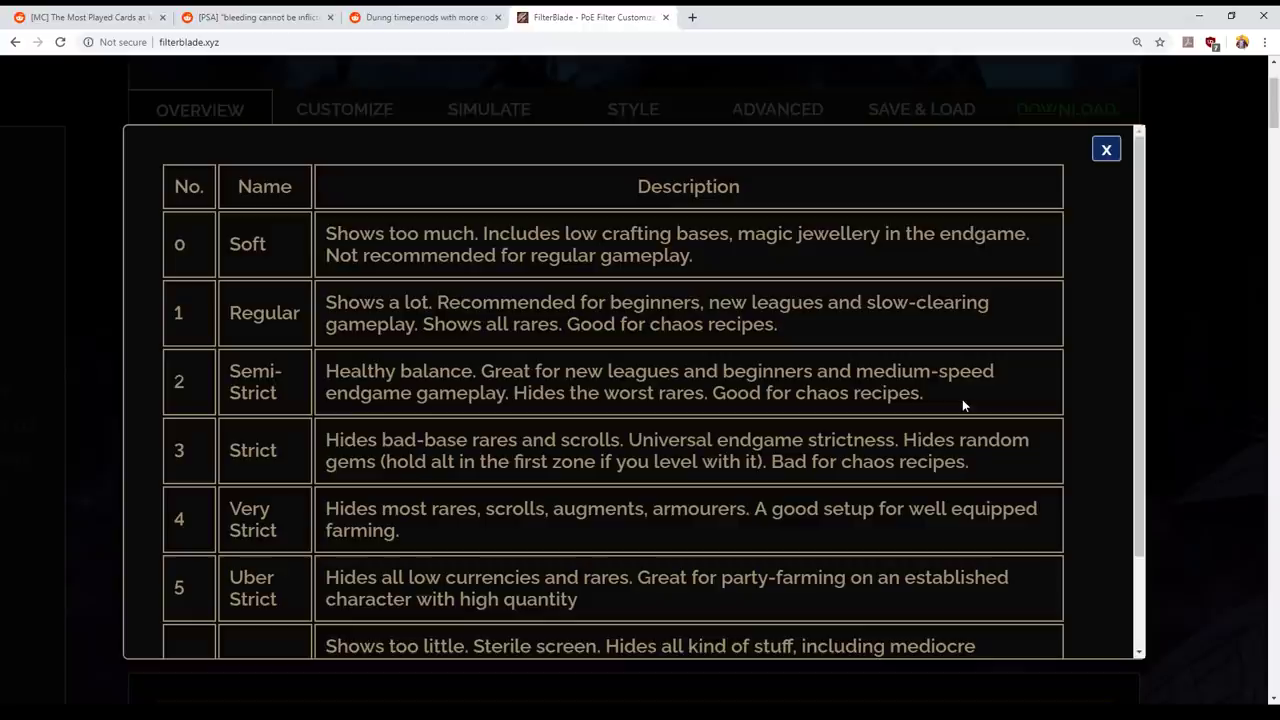
scroll(597, 380, down, 2)
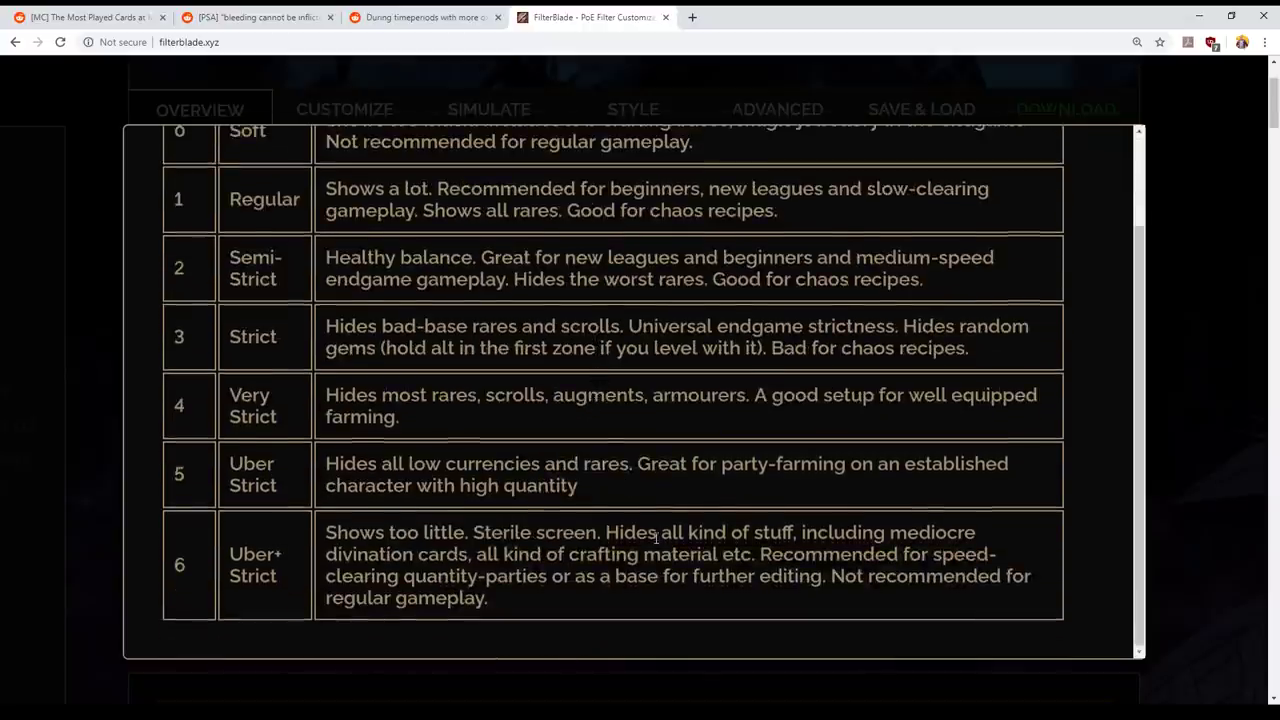
scroll(659, 540, up, 1)
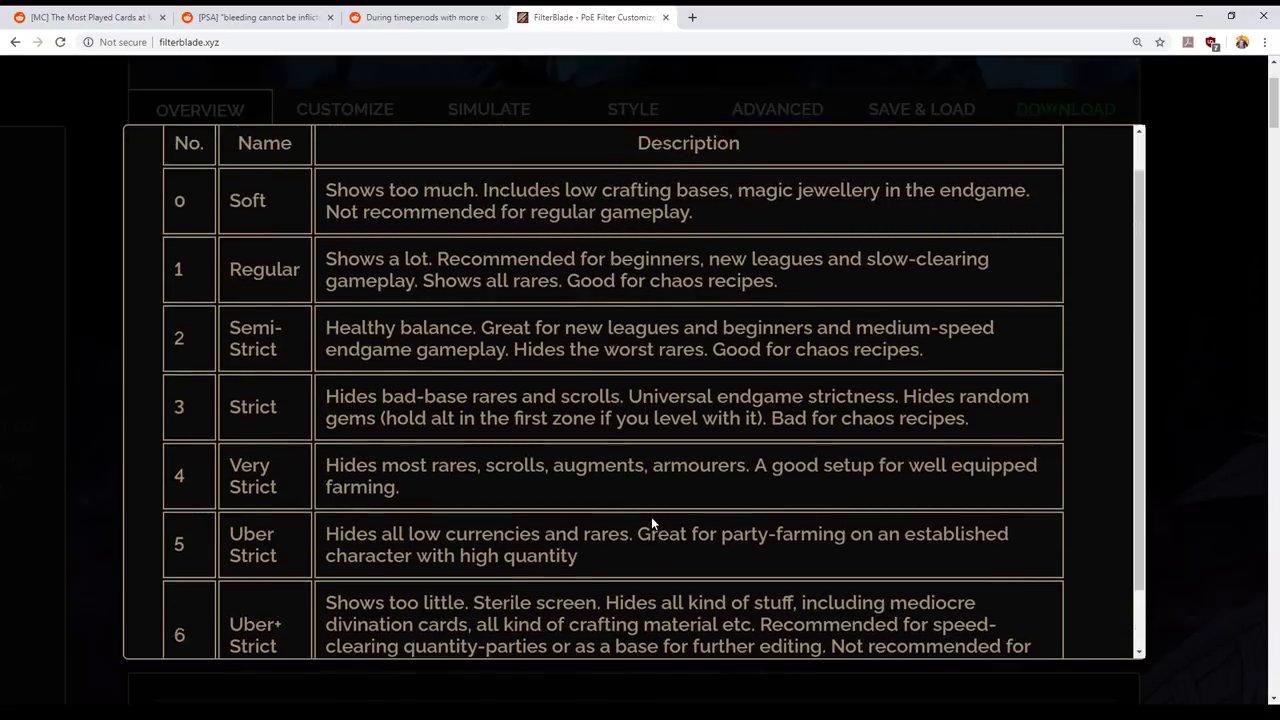
scroll(838, 606, up, 1)
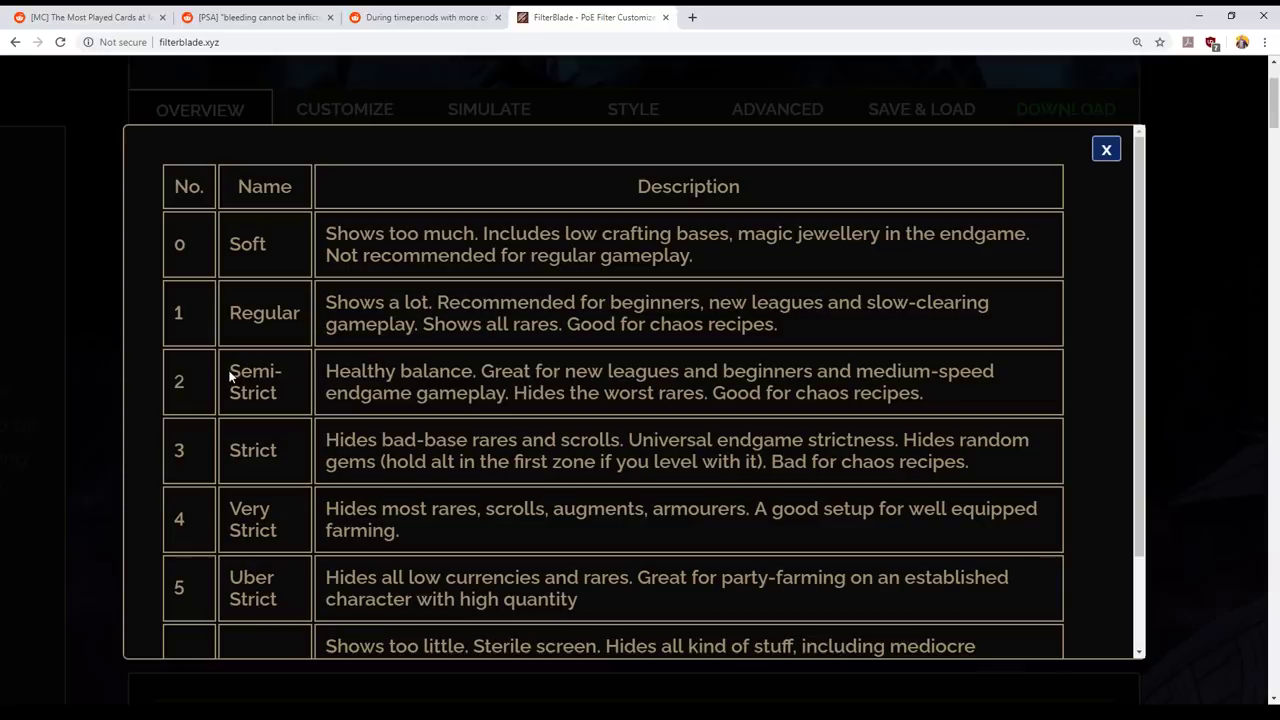
drag(231, 376, 311, 391)
click(274, 395)
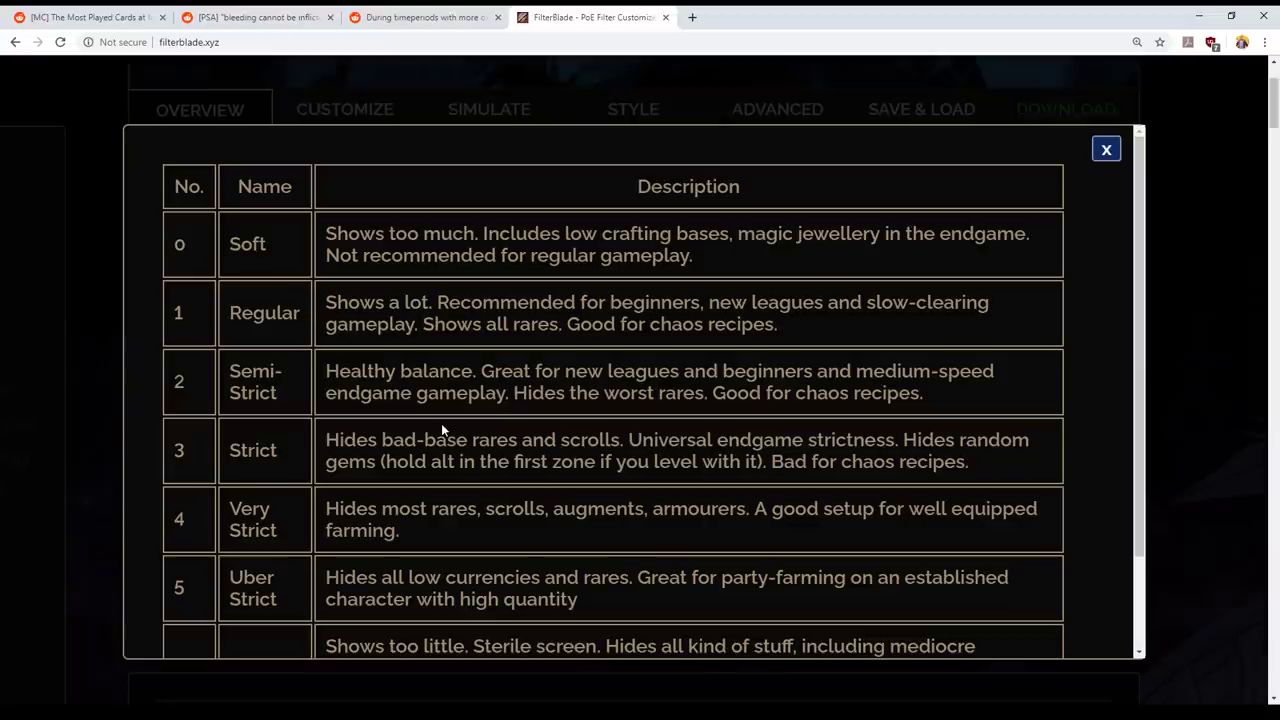
scroll(441, 425, down, 2)
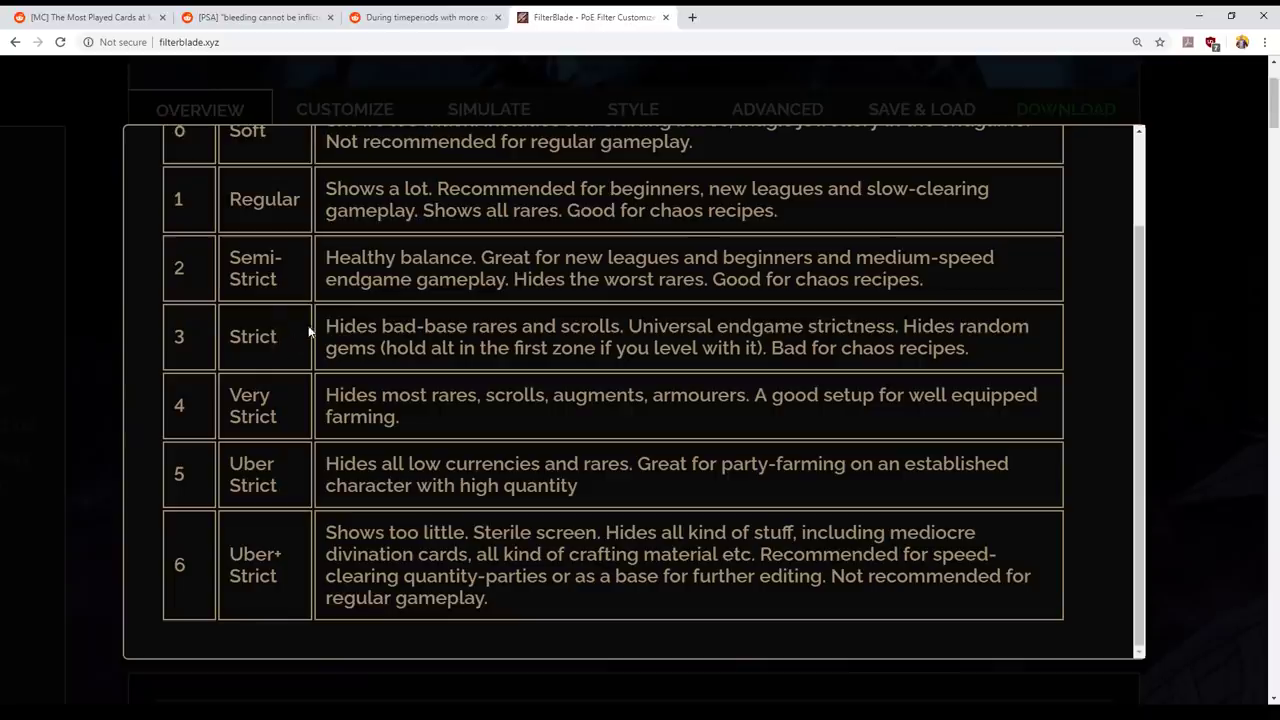
scroll(396, 420, down, 1)
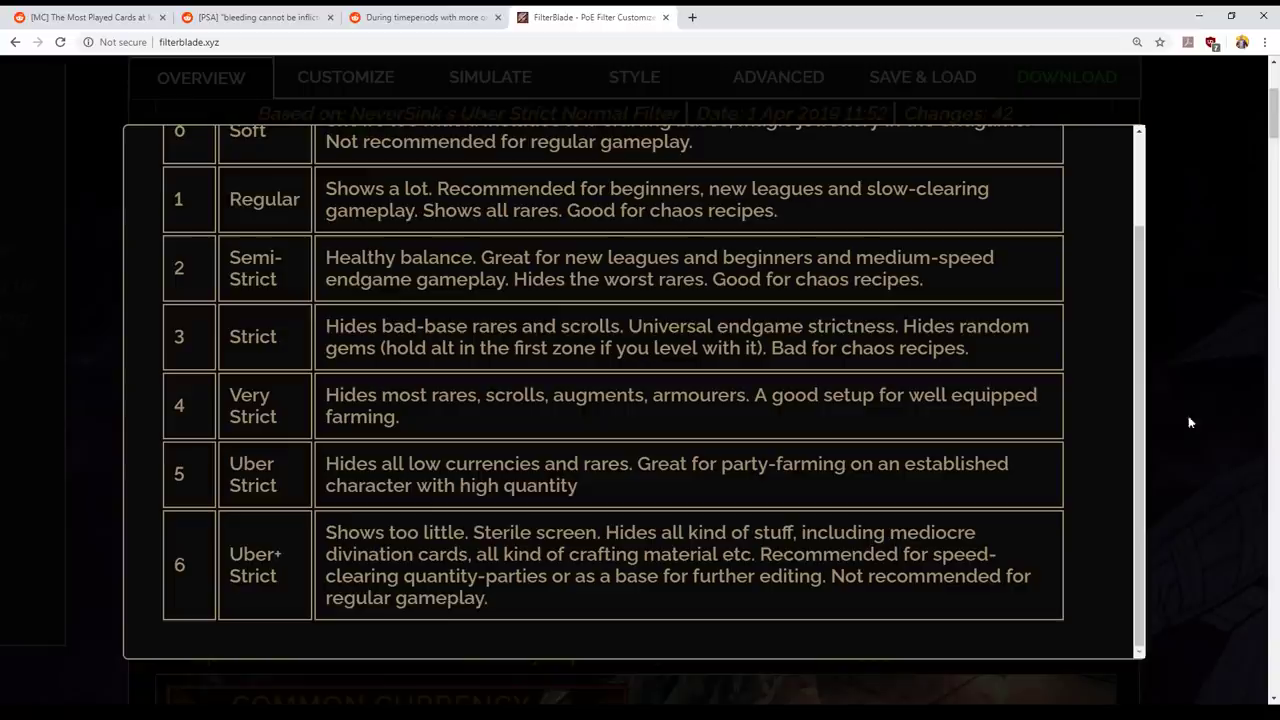
click(1246, 410)
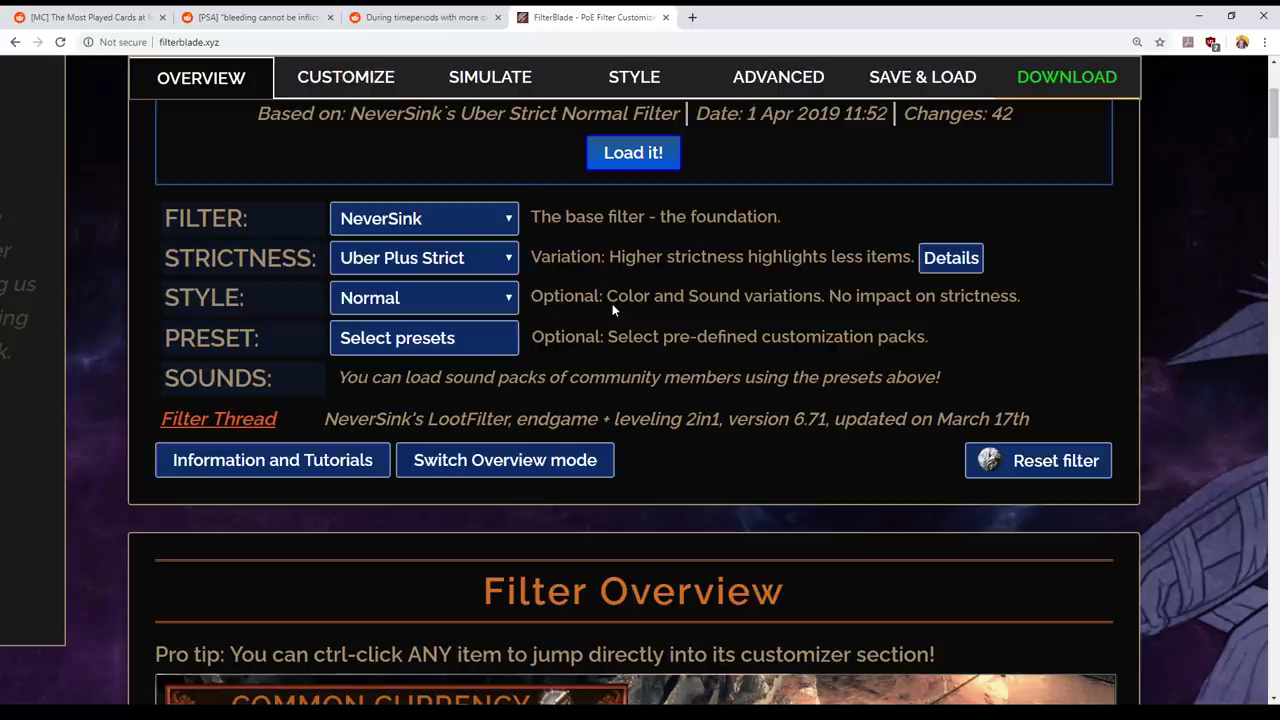
- Examine the Filter Overview, including the detailed explanation of common currency and the Orb of Alteration's filter details
scroll(613, 305, down, 1)
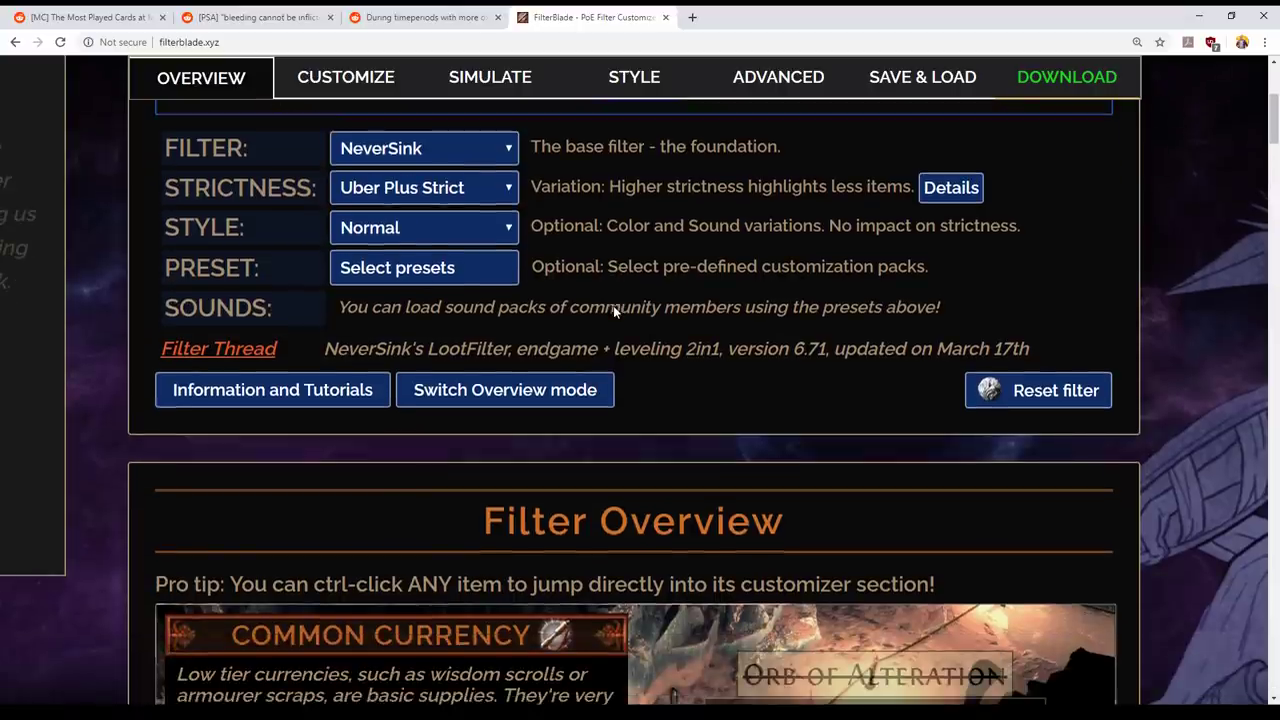
scroll(654, 371, down, 5)
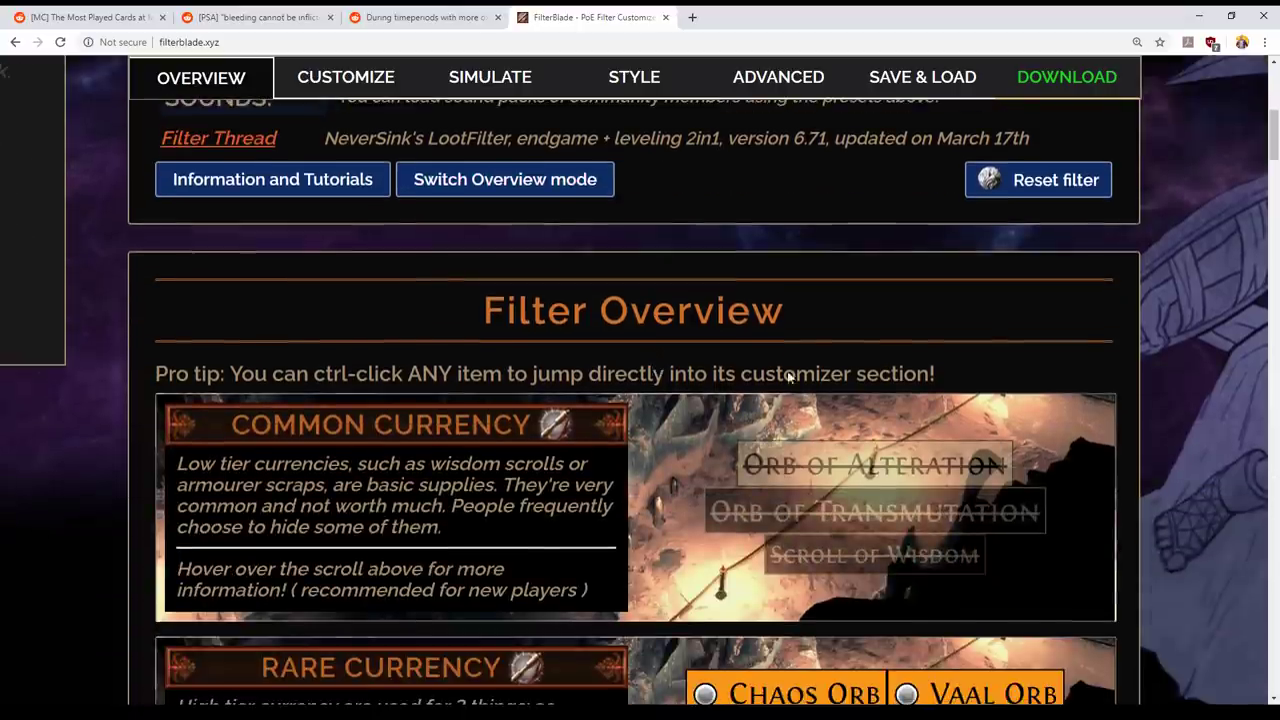
mouse_move(826, 372)
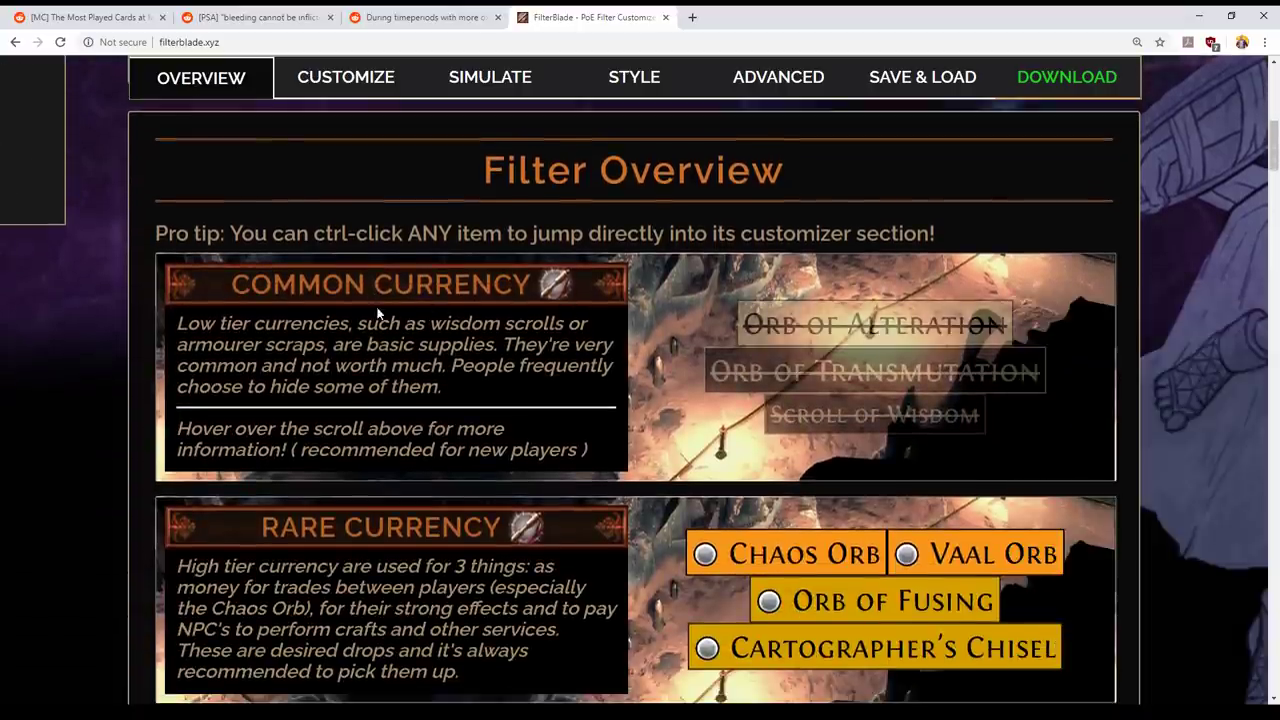
mouse_move(544, 293)
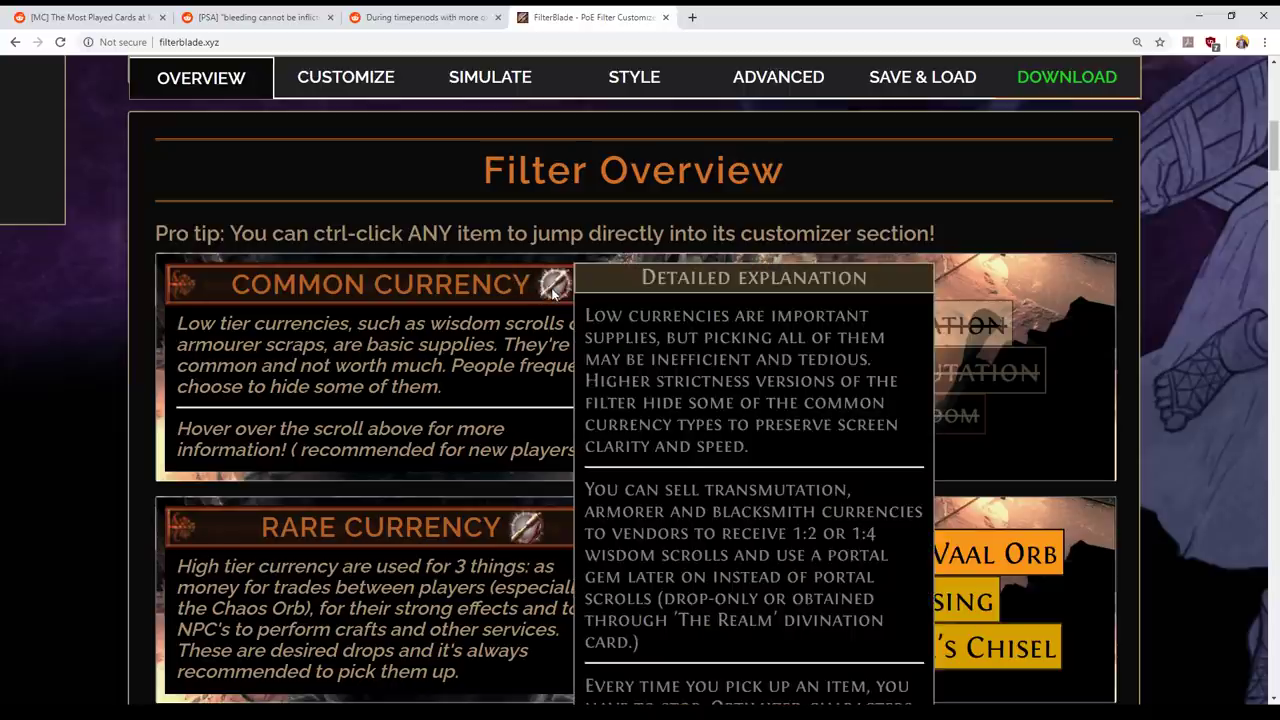
mouse_move(897, 322)
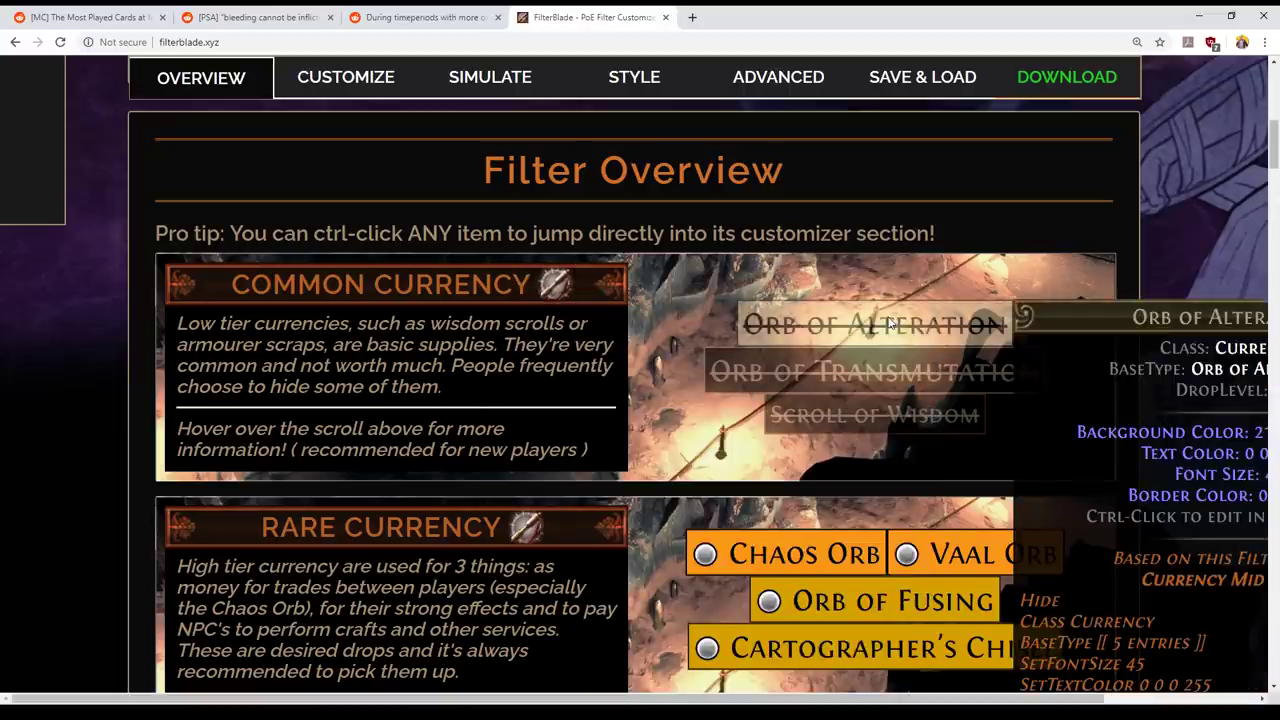
mouse_move(773, 376)
scroll(773, 376, down, 1)
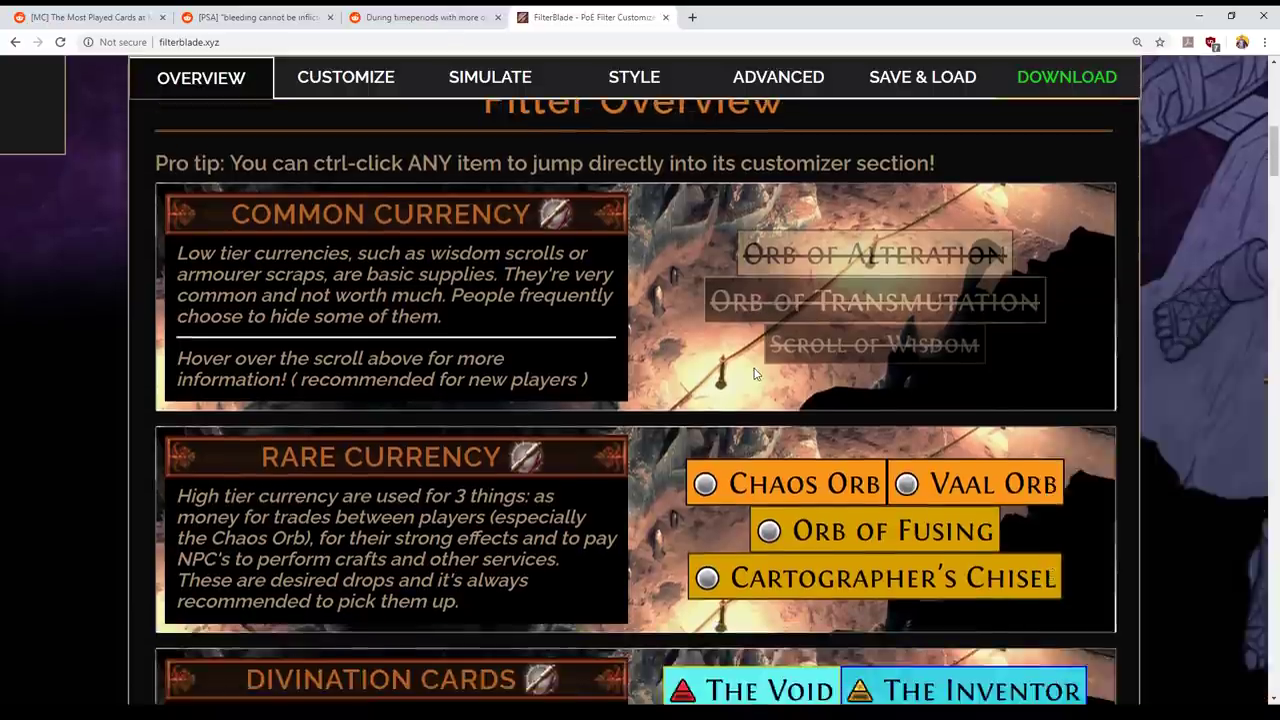
ctrl+scroll(773, 376, down, 2)
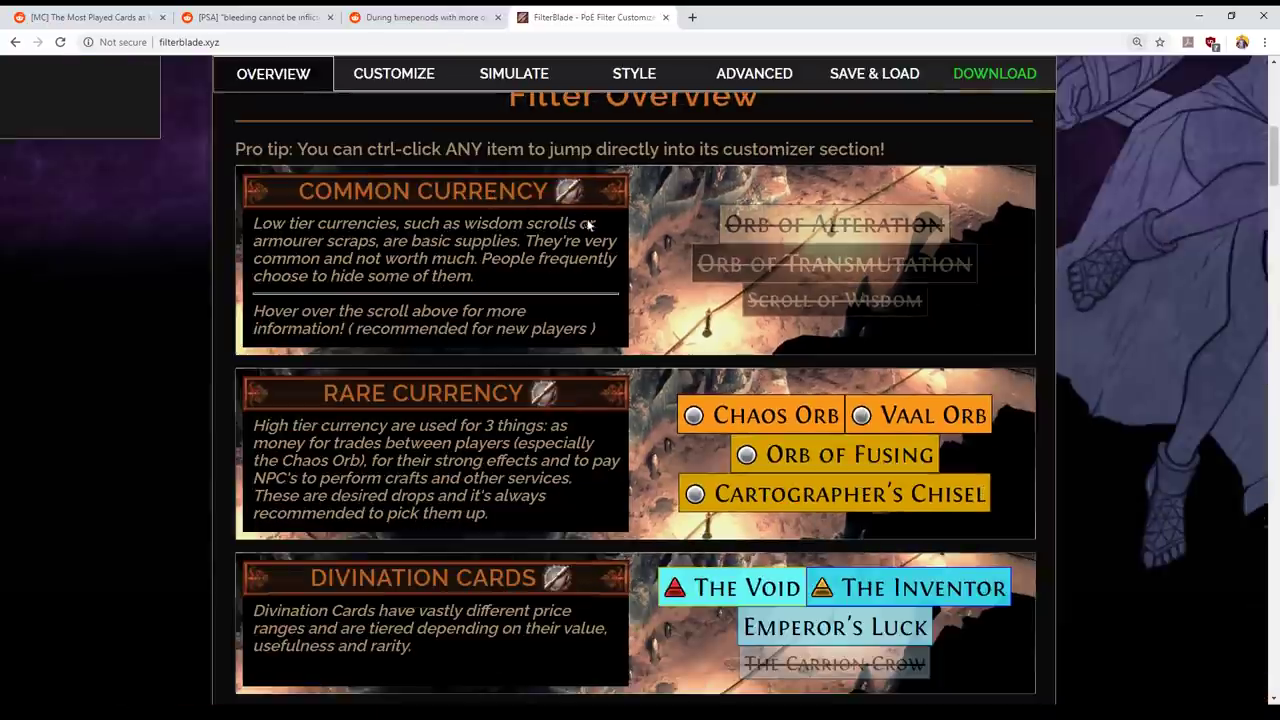
- Switch to the filter customization and expand the Currency section
scroll(586, 223, up, 3)
click(372, 68)
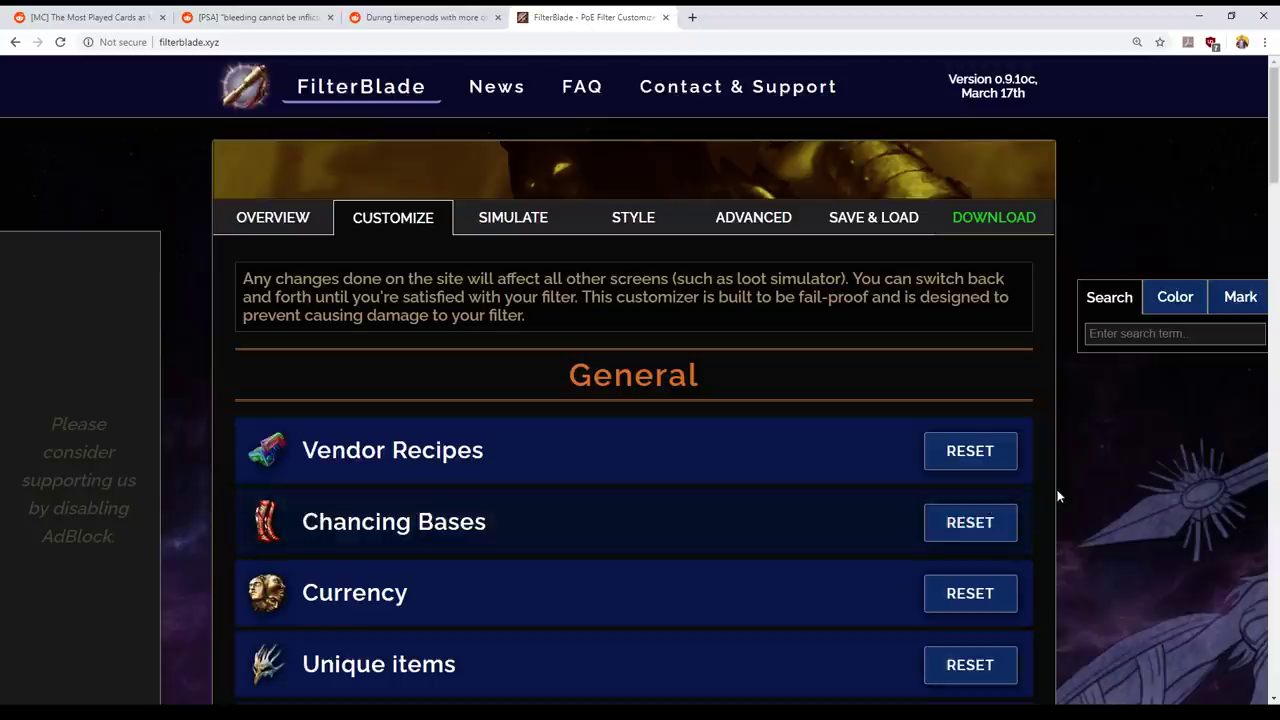
click(636, 615)
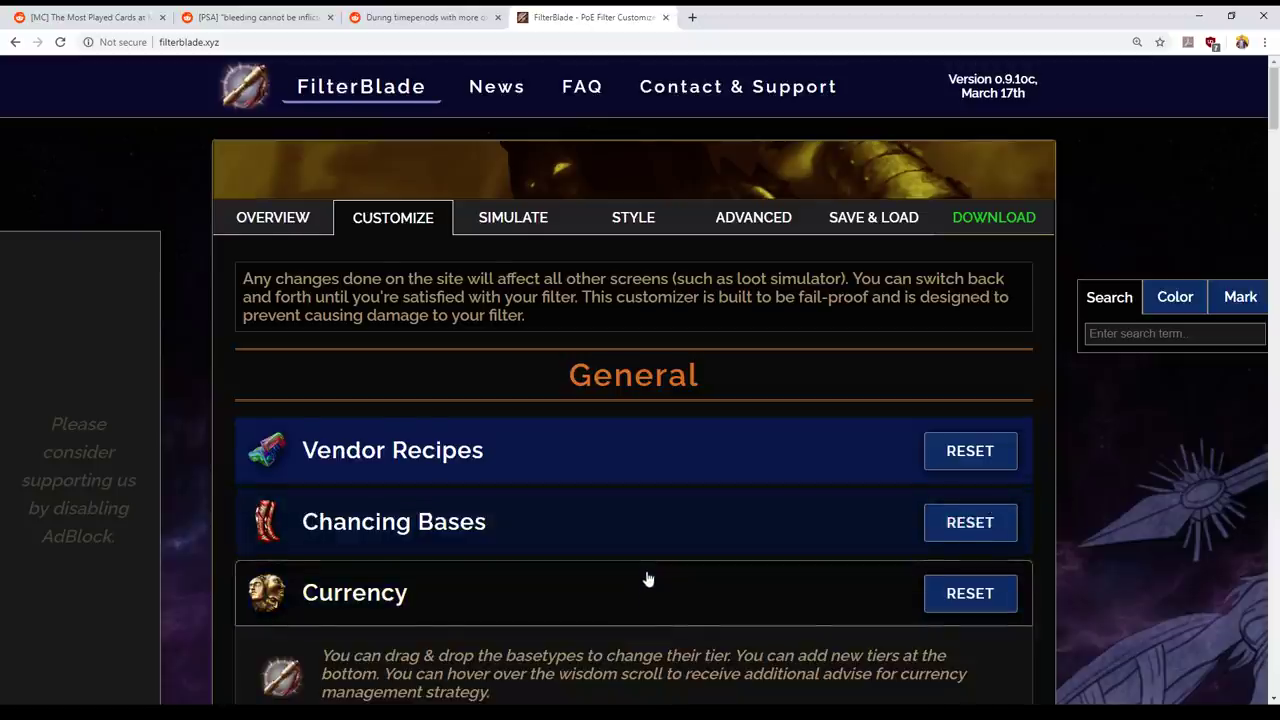
- Auto-sort the currency tiers by price using the current economy data
scroll(648, 579, down, 5)
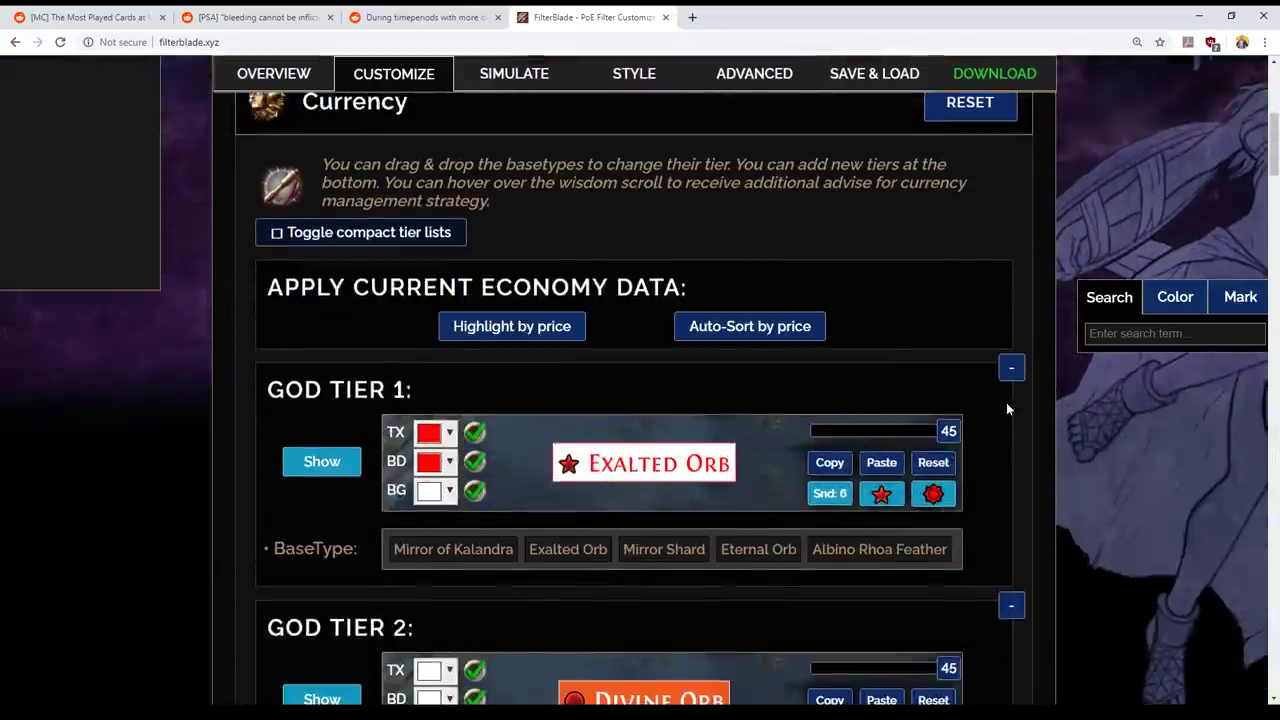
scroll(1002, 403, down, 1)
scroll(707, 414, down, 3)
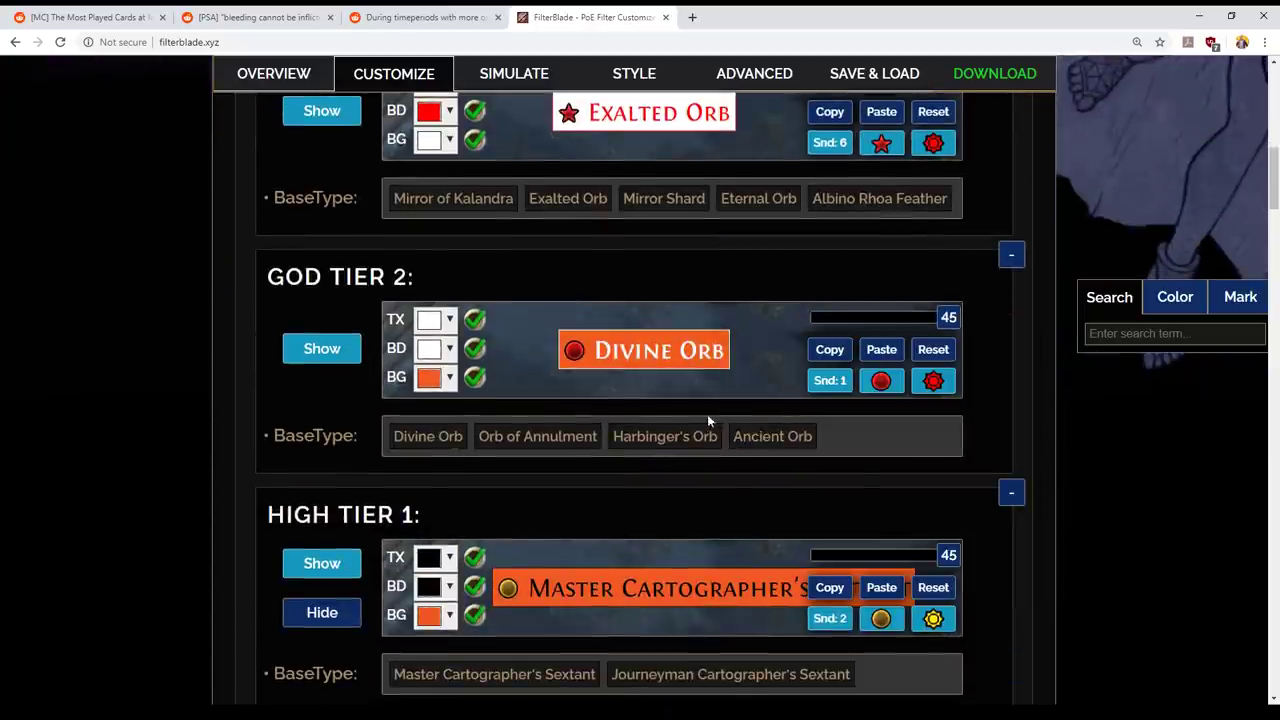
scroll(707, 414, up, 4)
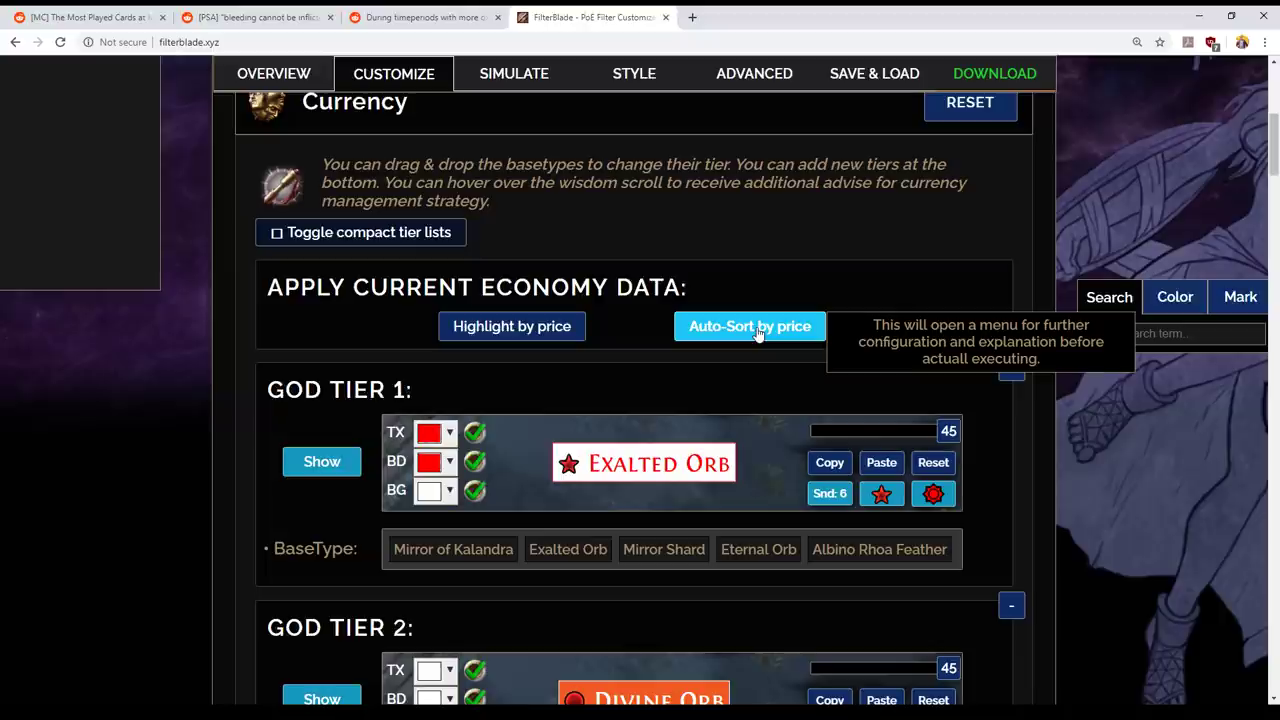
click(764, 344)
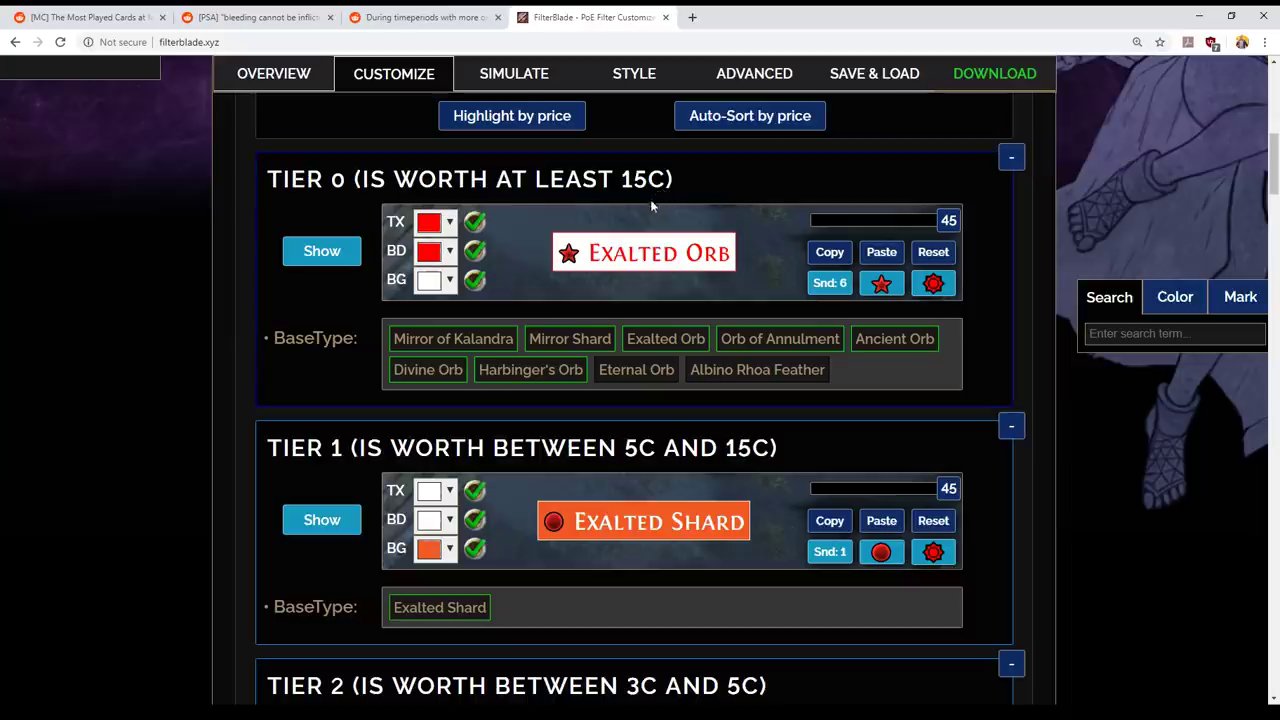
- Check the auto-sort options for applying current economy data to currency, and close them without executing
scroll(620, 437, up, 1)
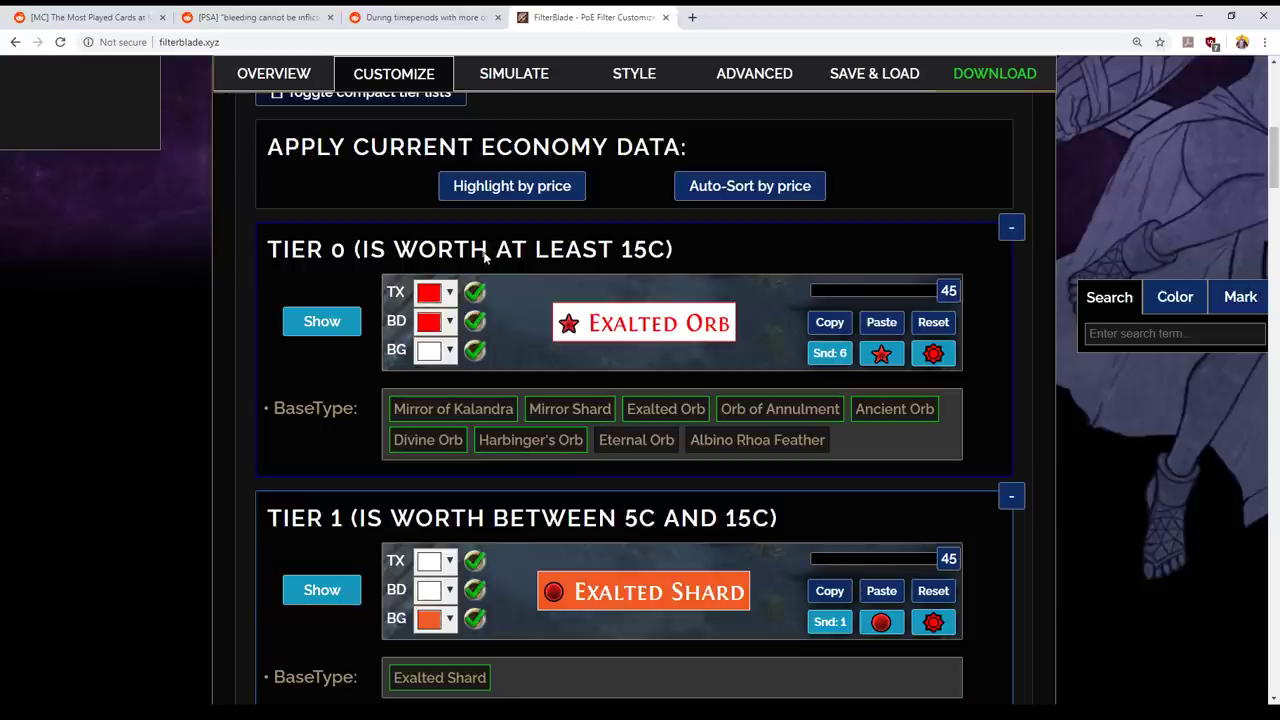
scroll(680, 250, up, 1)
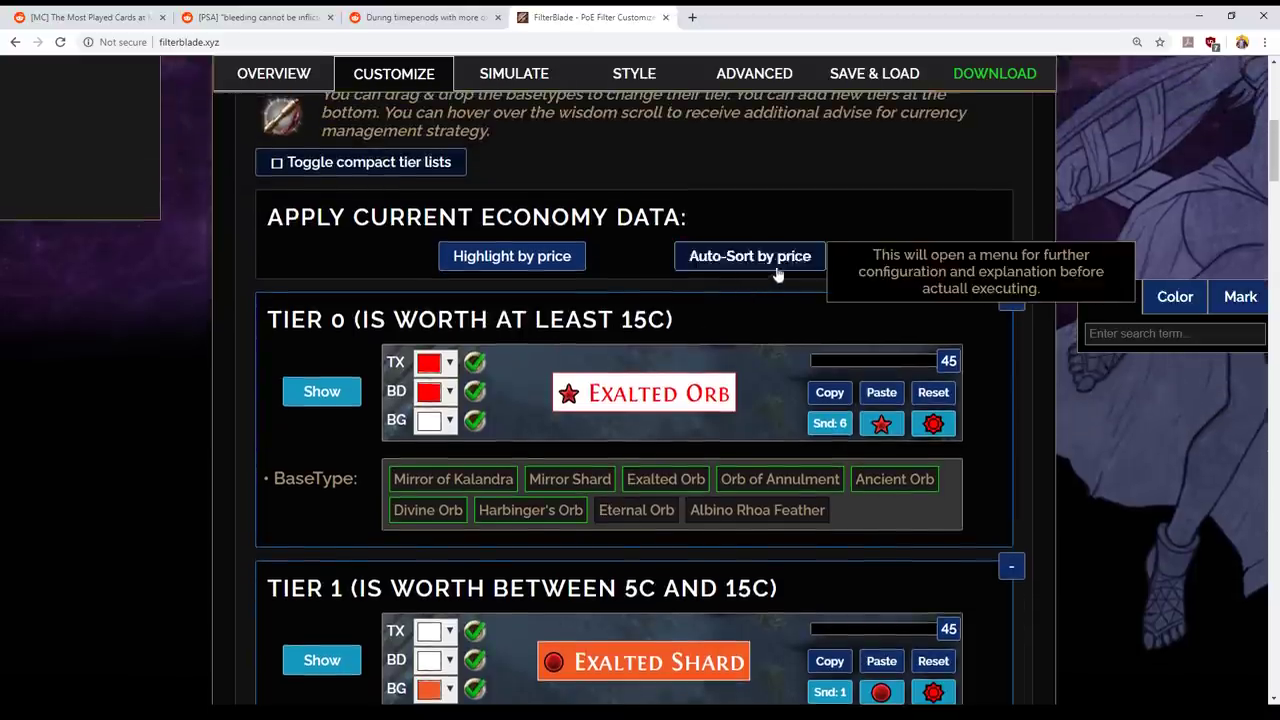
click(758, 258)
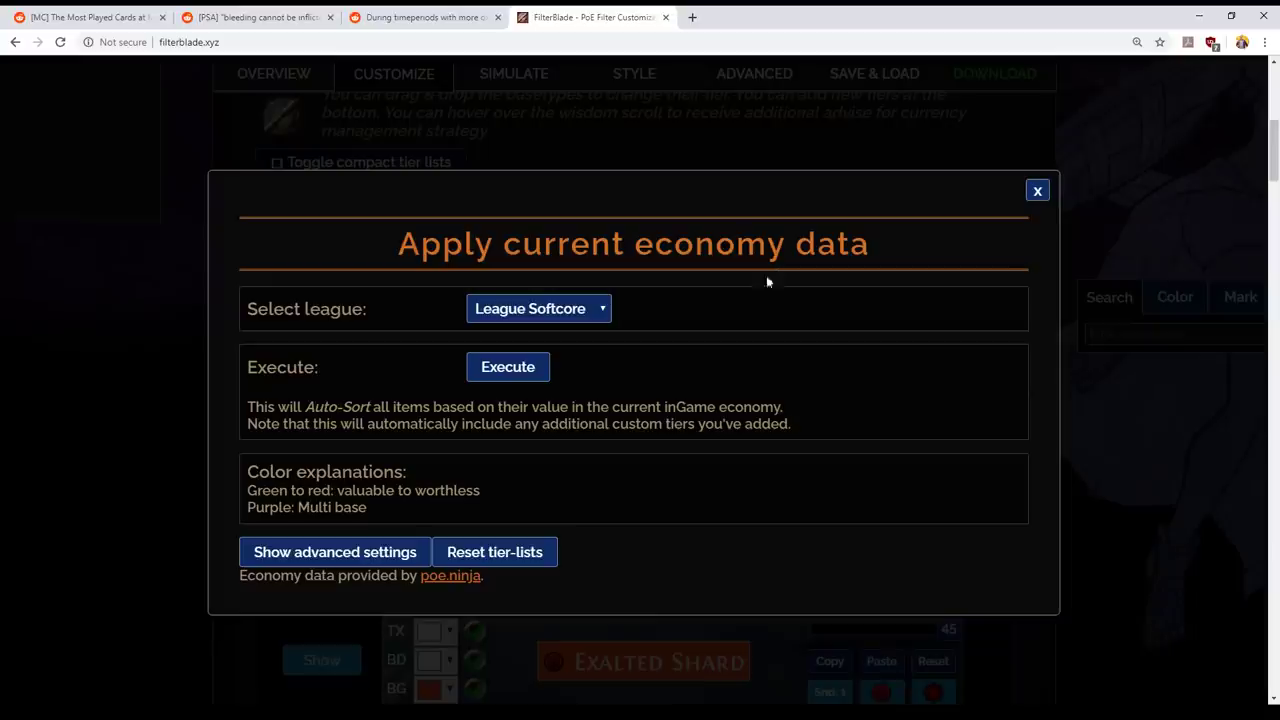
click(1037, 193)
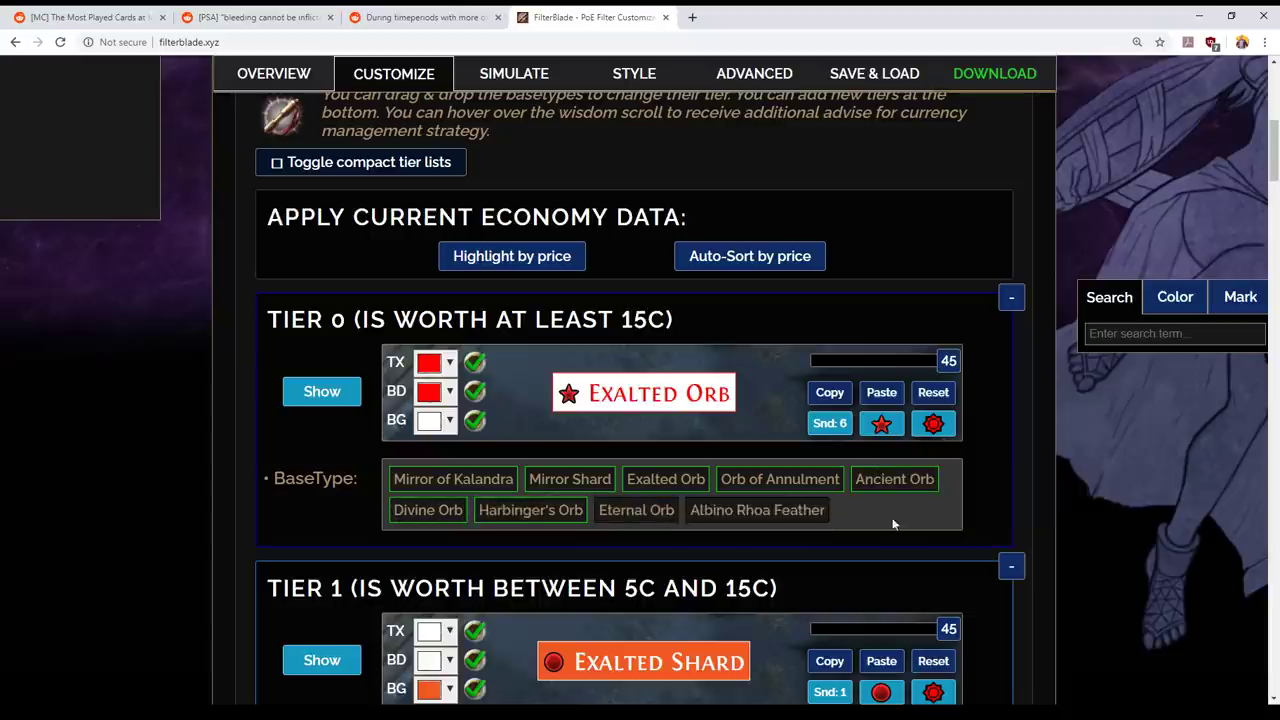
- Move the Divine Orb base type from currency Tier 0 to Tier 1 and check the changed tiers
scroll(950, 500, down, 1)
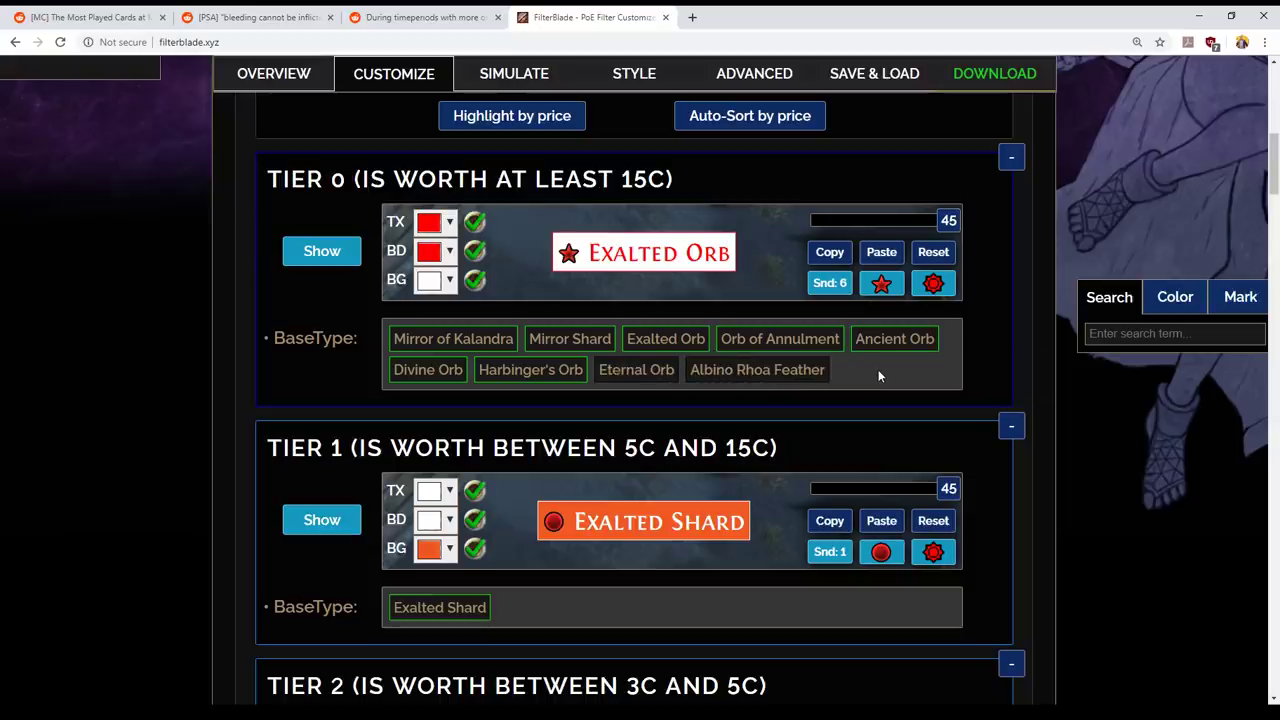
scroll(878, 376, down, 1)
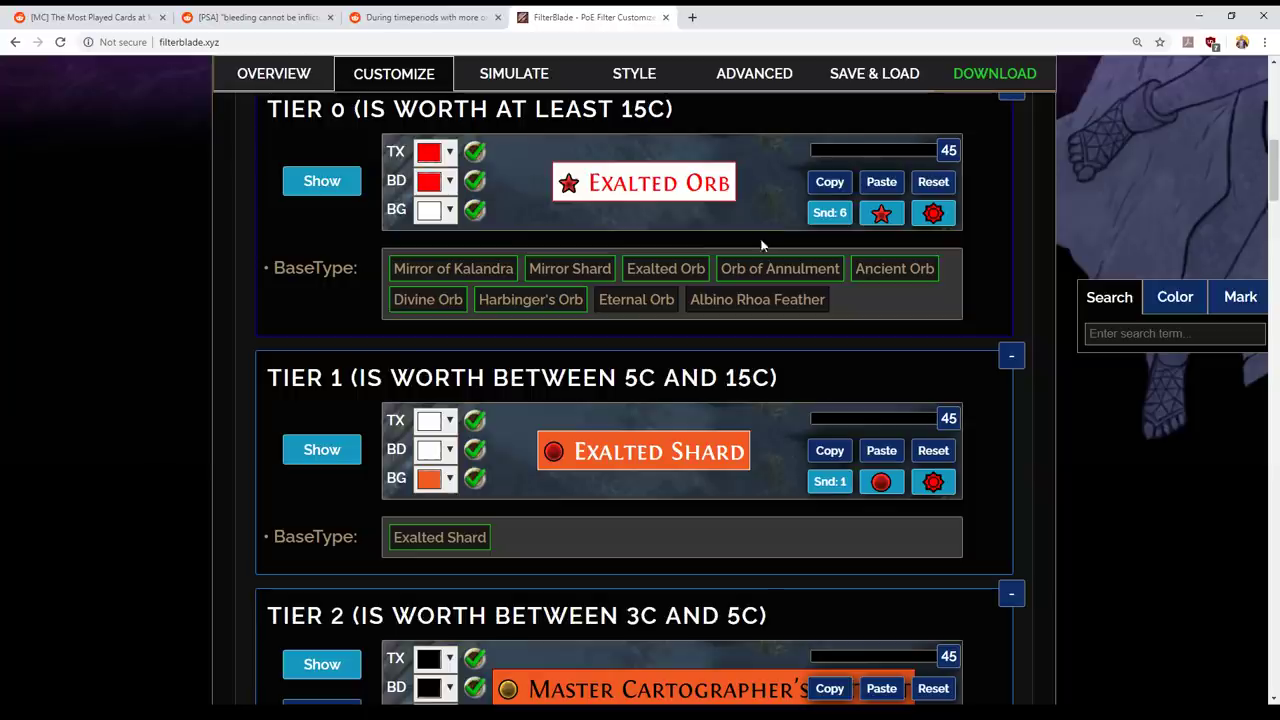
scroll(716, 399, down, 2)
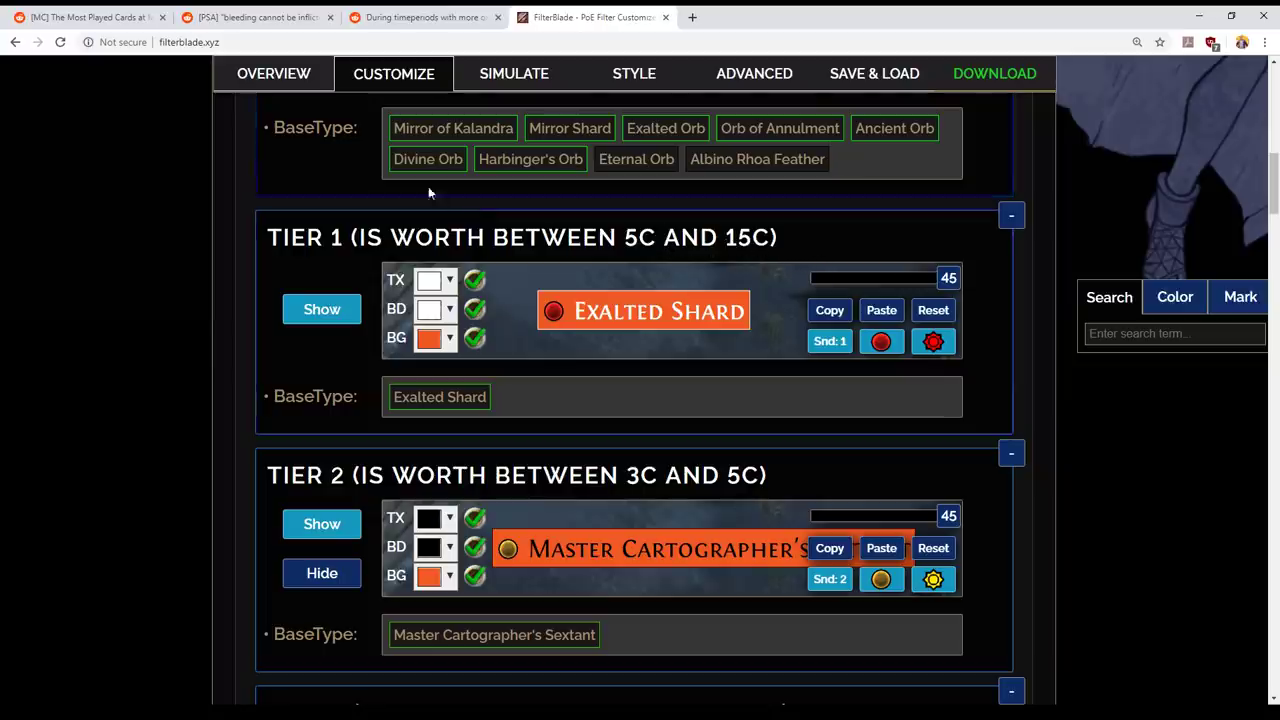
drag(422, 155, 602, 394)
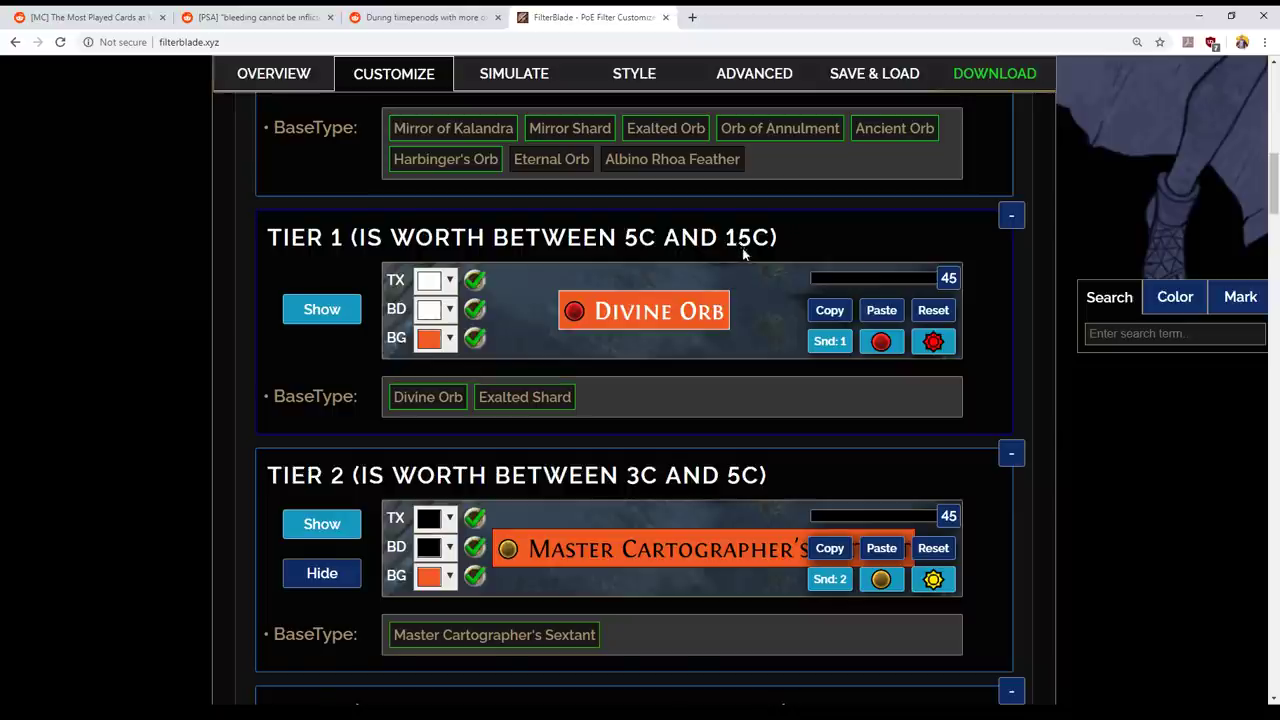
scroll(716, 290, down, 1)
scroll(523, 394, up, 2)
mouse_move(429, 467)
mouse_move(548, 467)
scroll(884, 405, down, 1)
scroll(981, 362, up, 1)
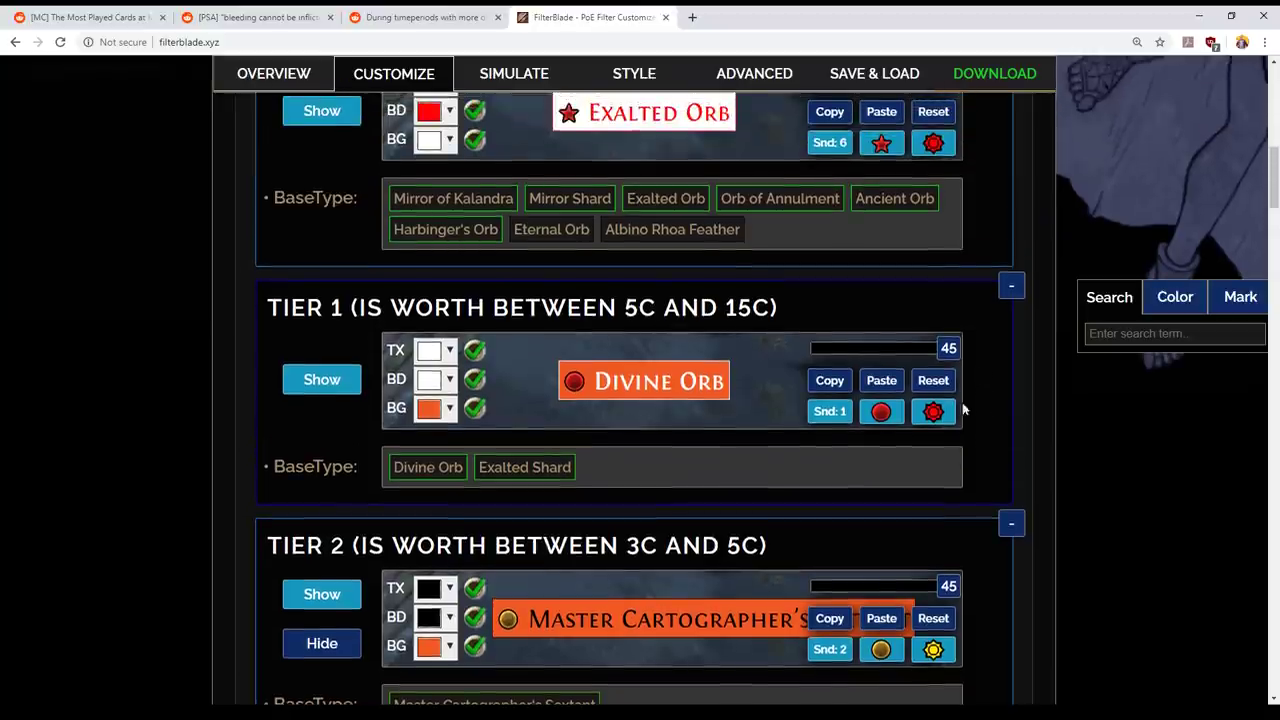
- Move the Annulment Shard base type from currency Tier 3 to Tier 2
scroll(965, 413, down, 4)
scroll(929, 480, up, 3)
mouse_move(605, 313)
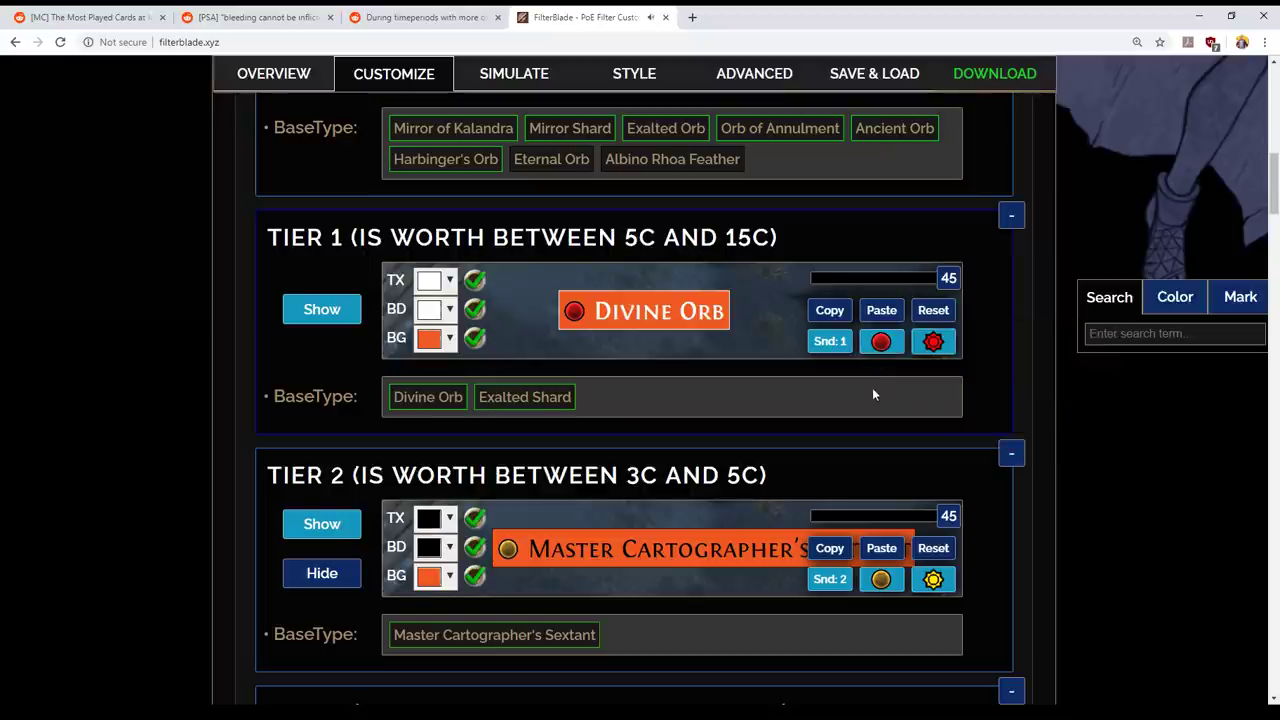
scroll(872, 391, down, 2)
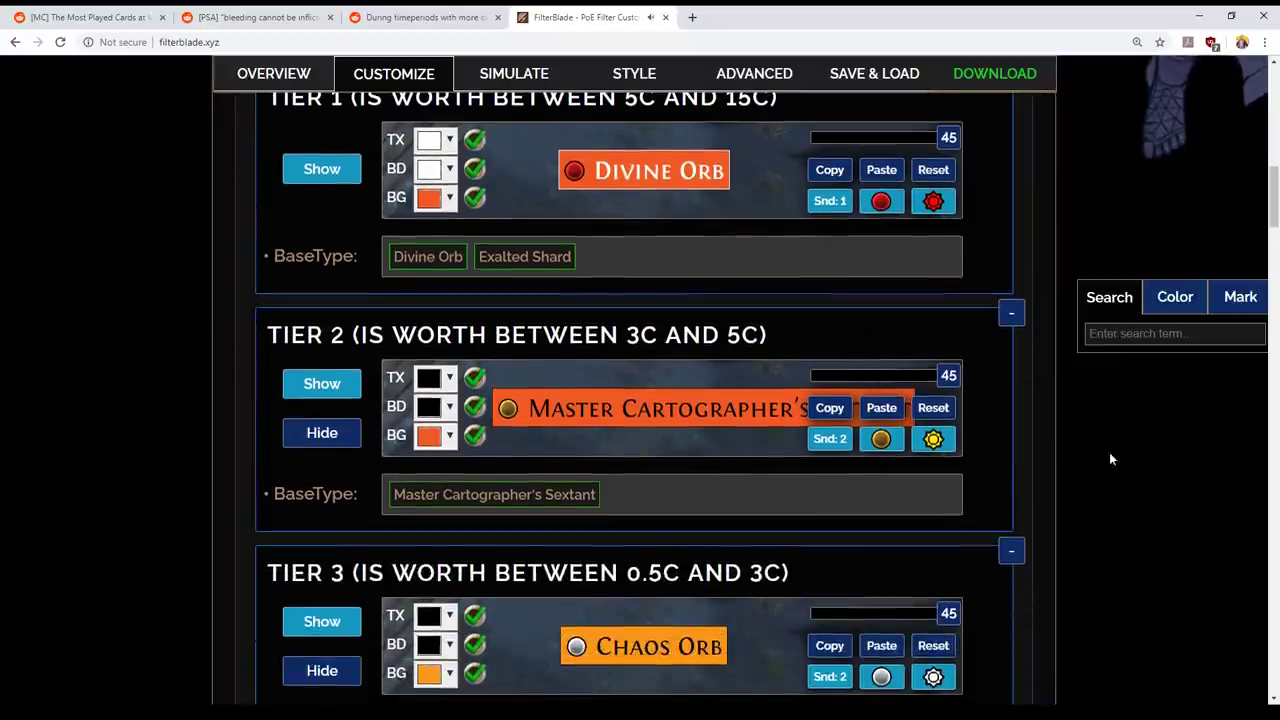
scroll(1086, 452, down, 3)
scroll(828, 455, up, 1)
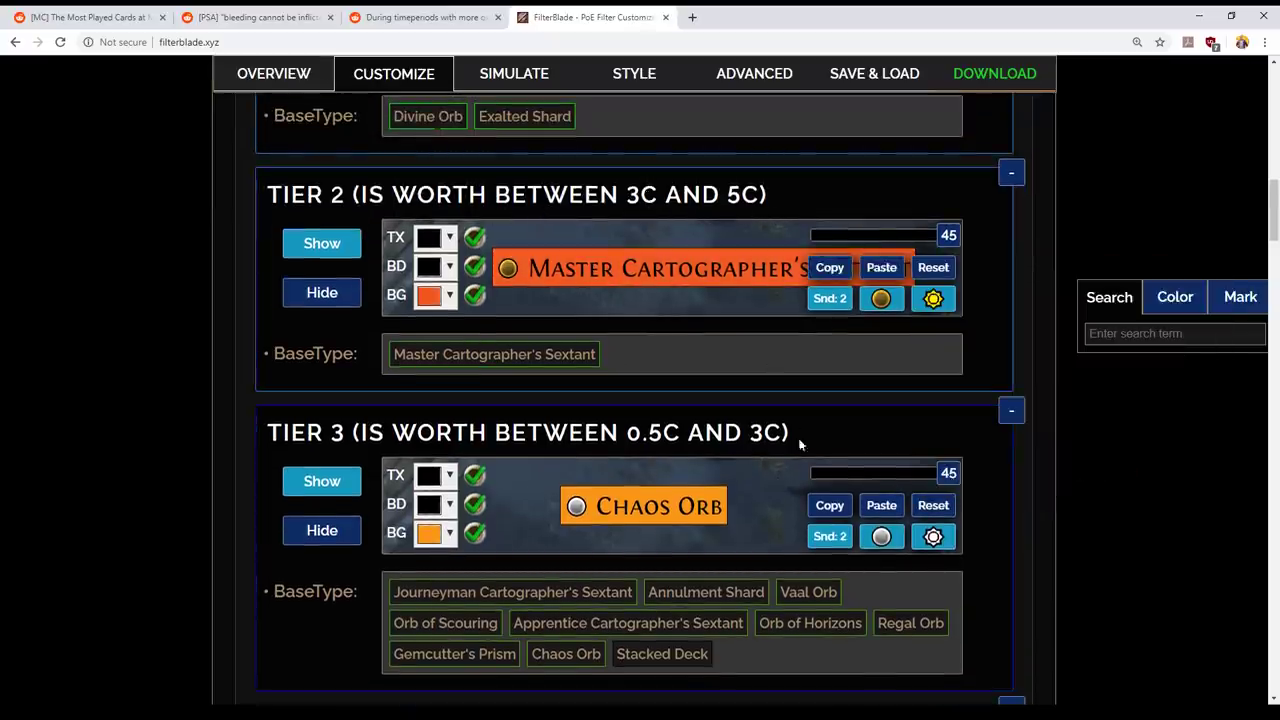
scroll(785, 455, down, 1)
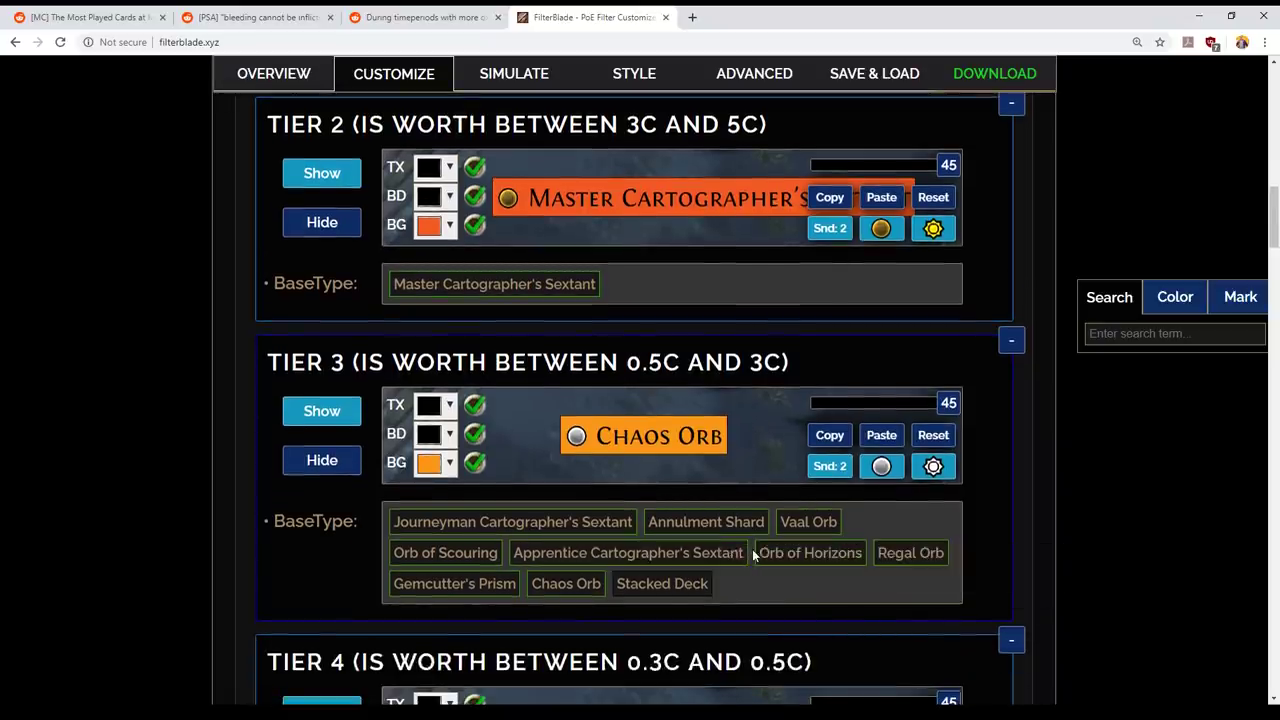
mouse_move(716, 522)
drag(716, 522, 733, 288)
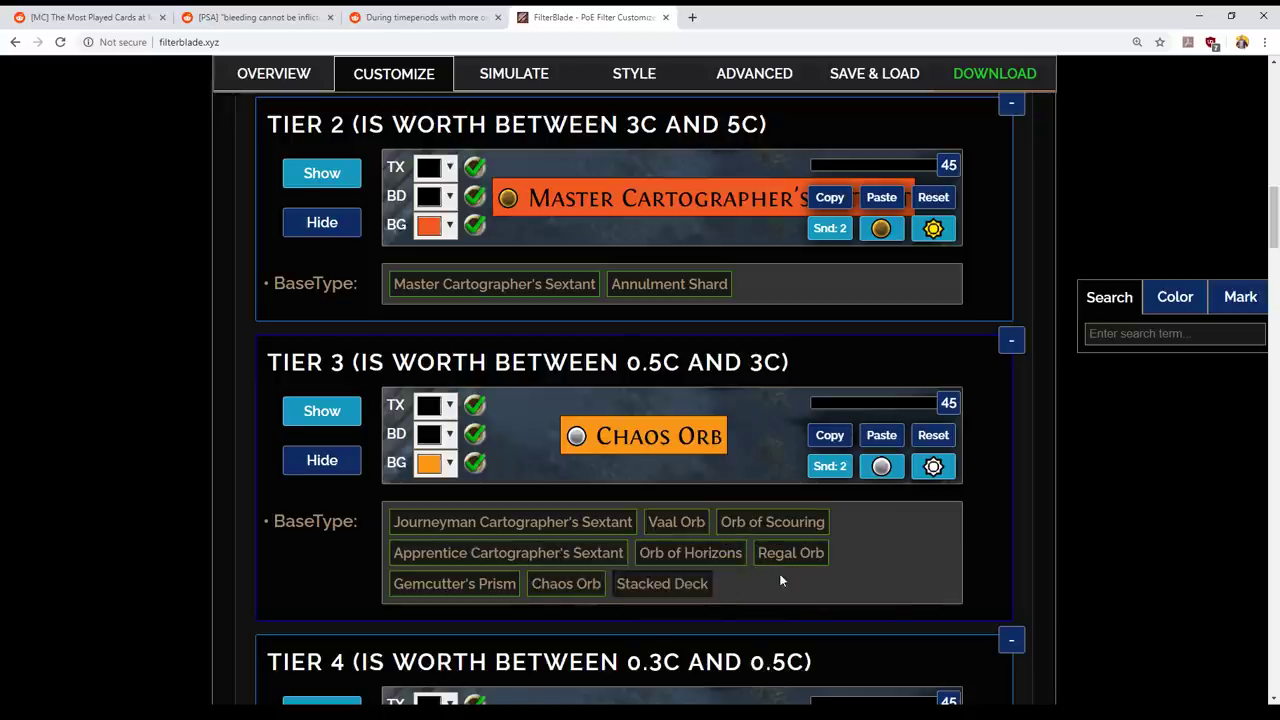
- Review the base types and display styles assigned to currency Tiers 0 through 5
scroll(779, 573, down, 1)
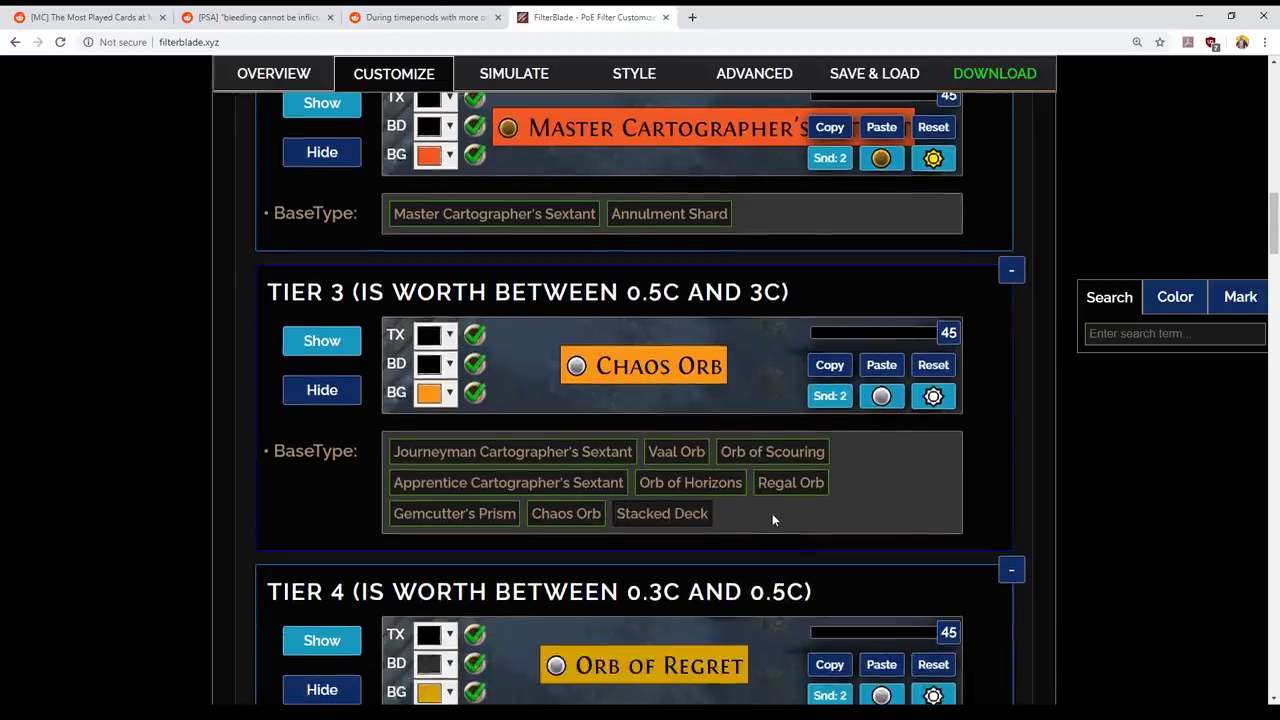
scroll(772, 516, down, 3)
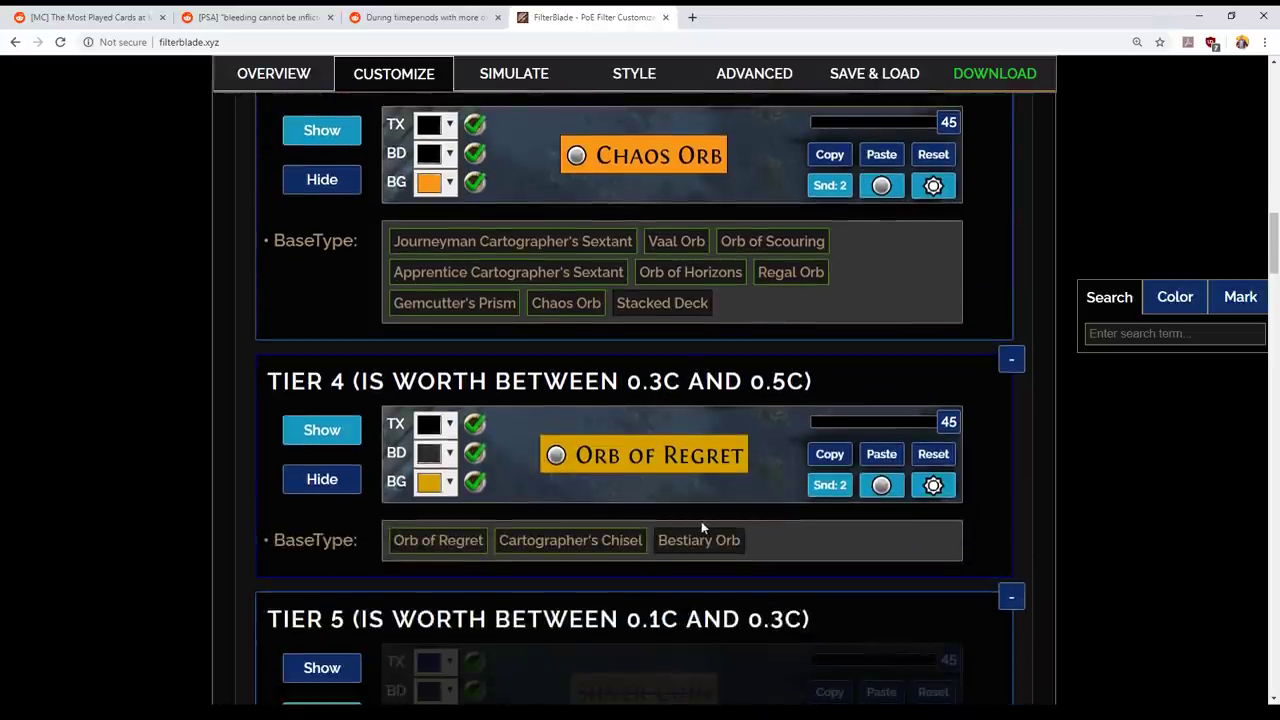
scroll(702, 527, up, 3)
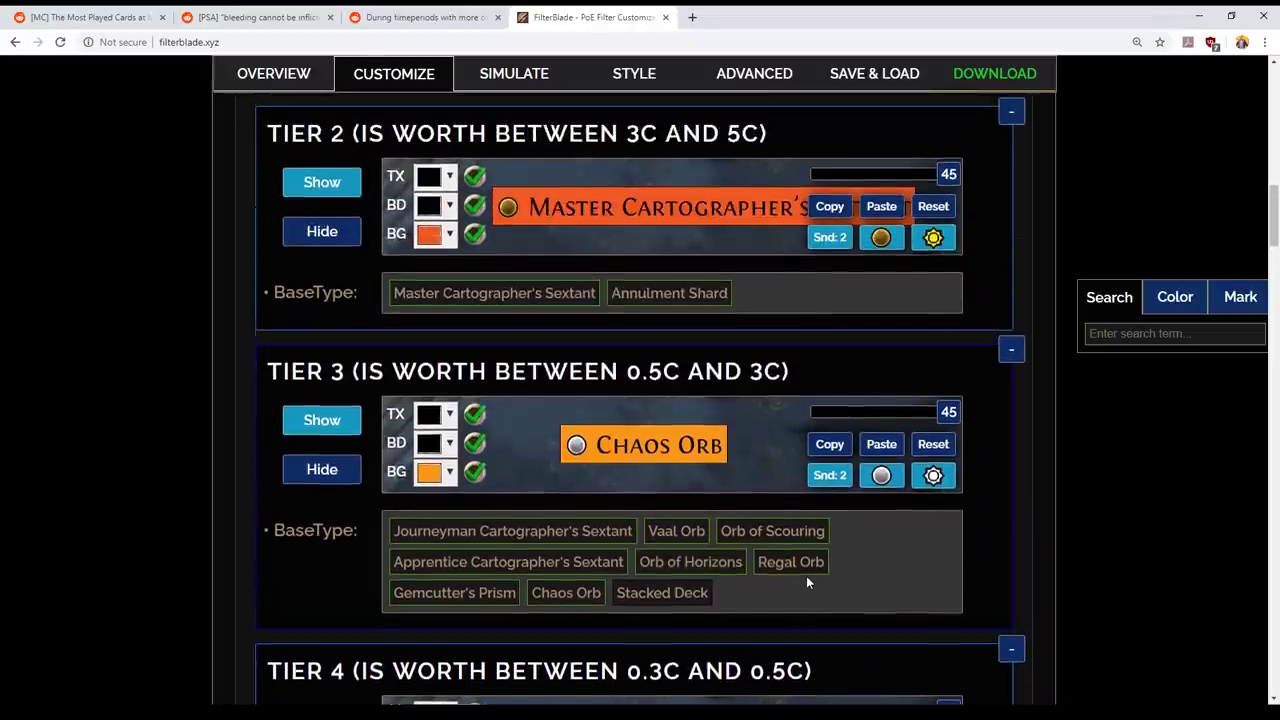
scroll(808, 580, up, 5)
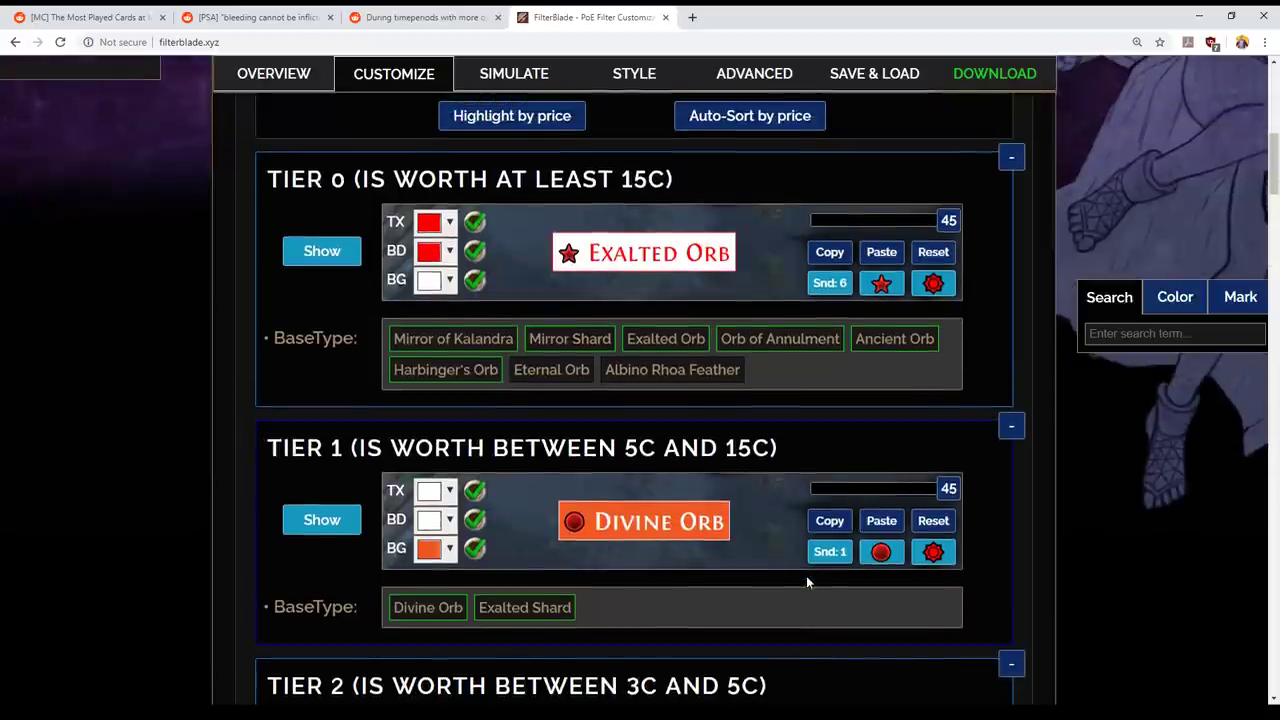
scroll(808, 581, down, 5)
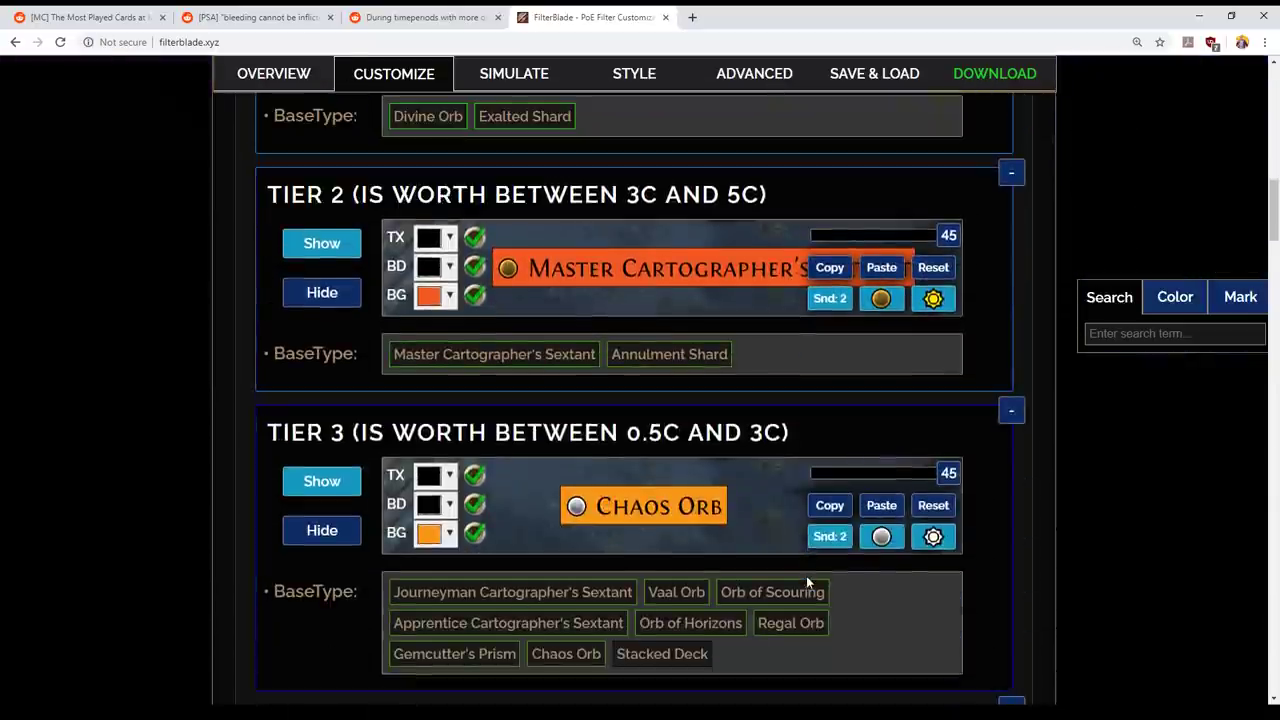
scroll(852, 407, down, 2)
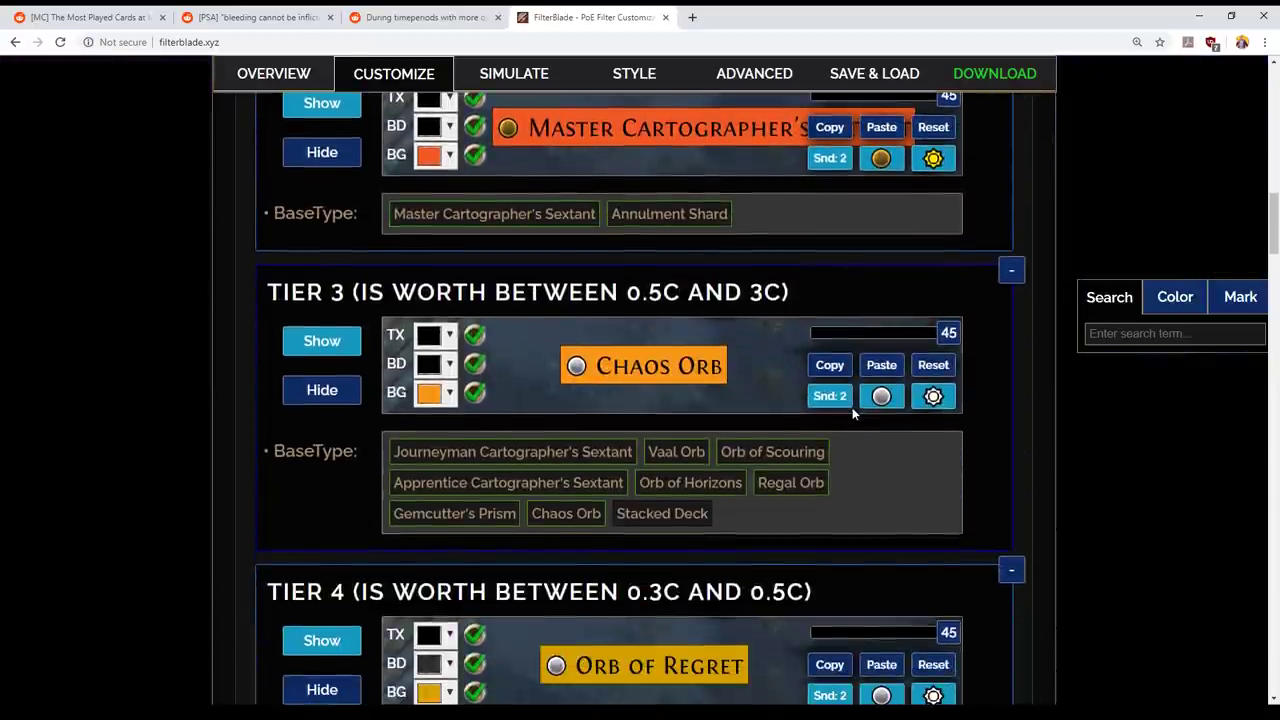
scroll(853, 366, up, 2)
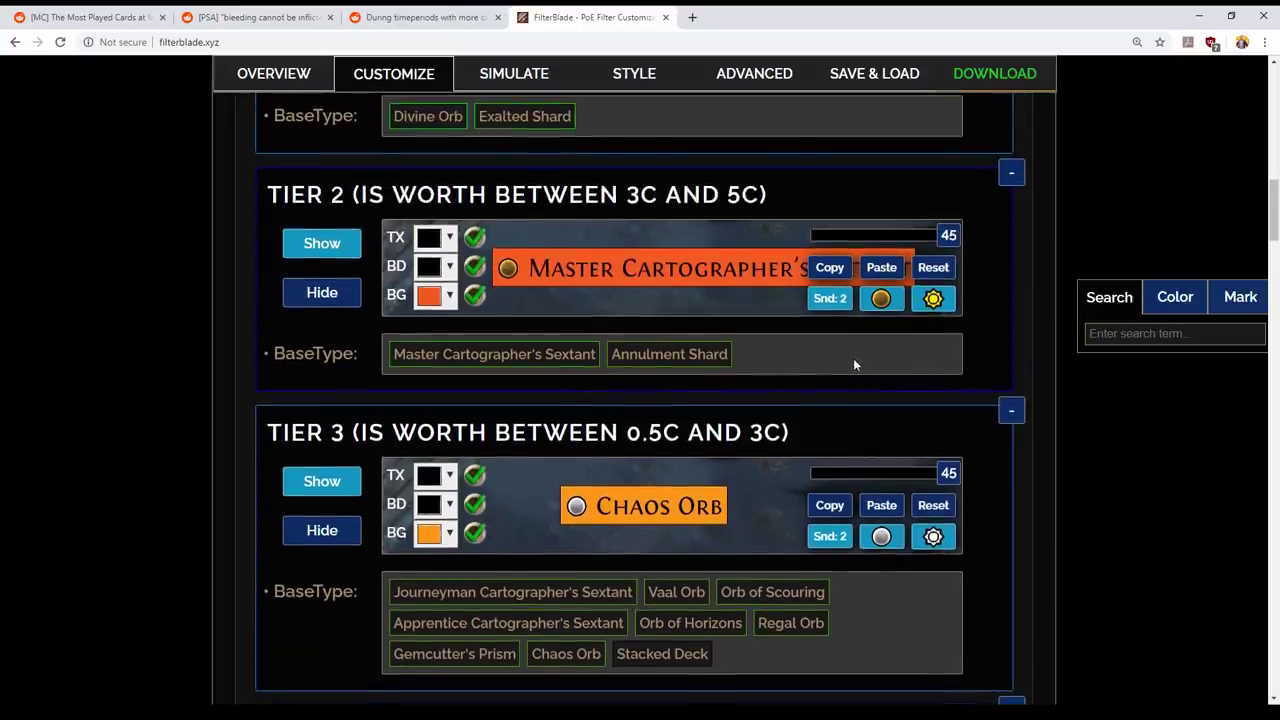
scroll(652, 480, down, 2)
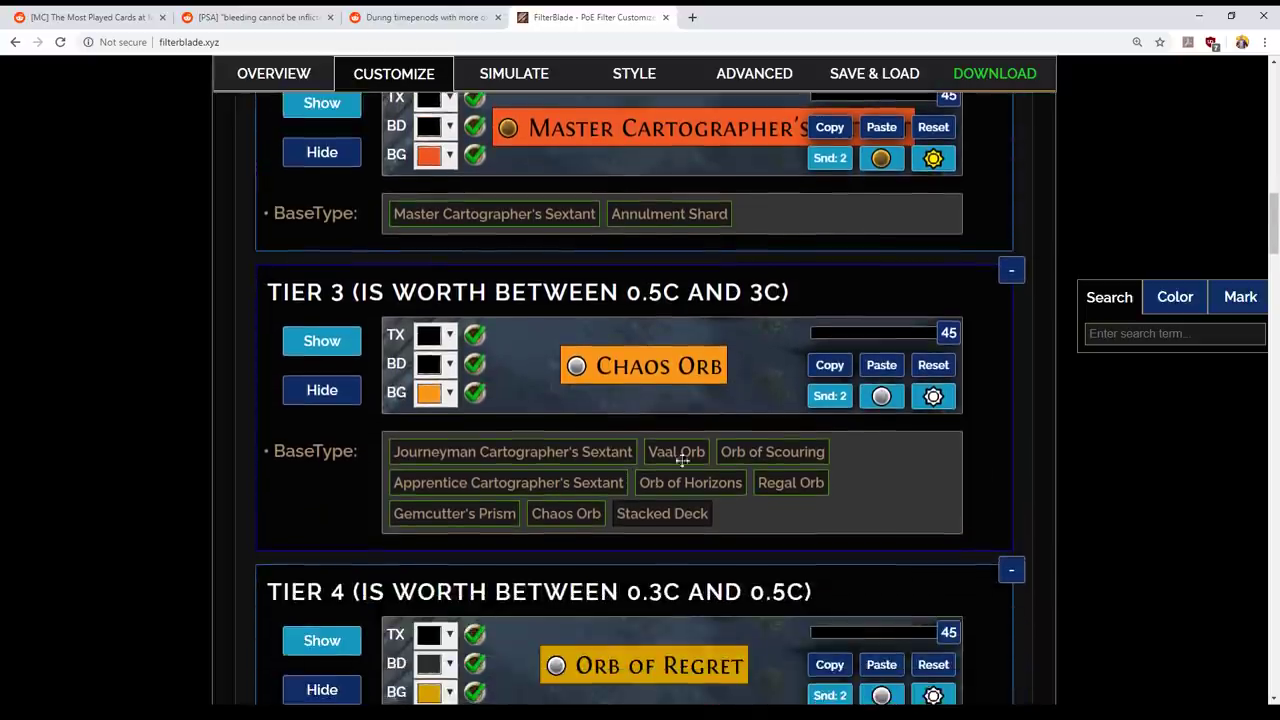
scroll(688, 541, down, 3)
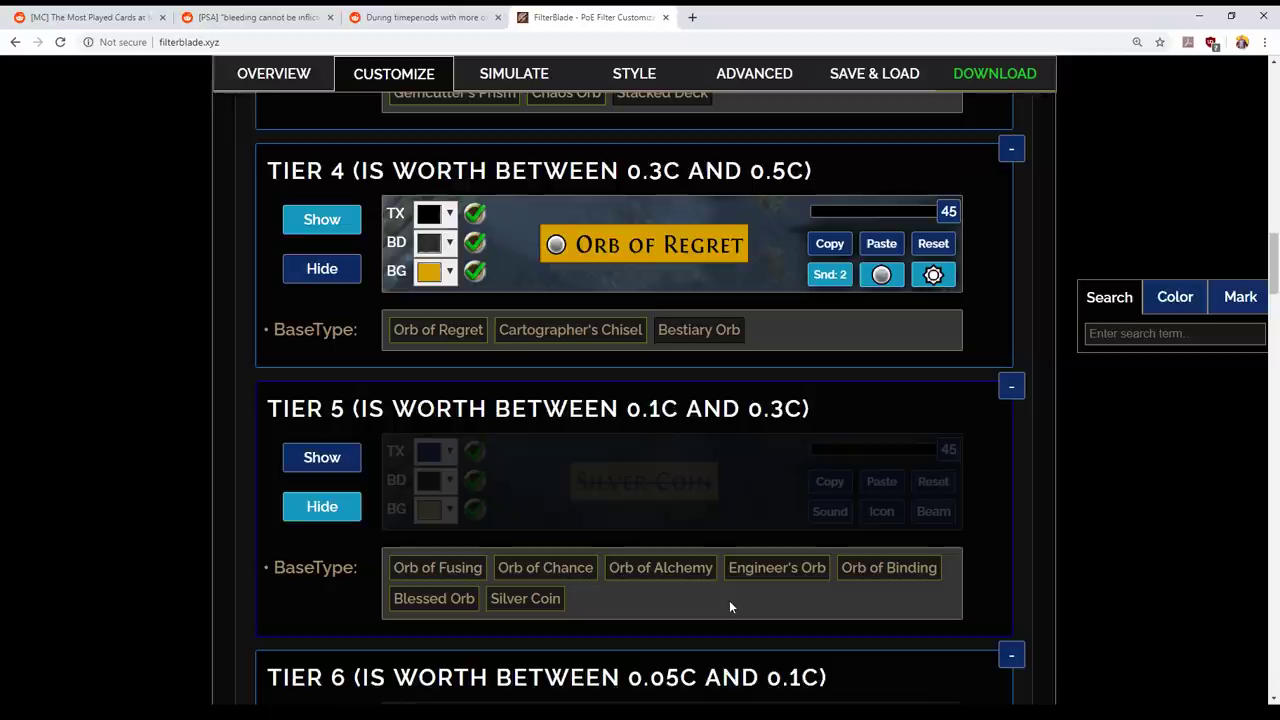
right_click(697, 604)
click(671, 601)
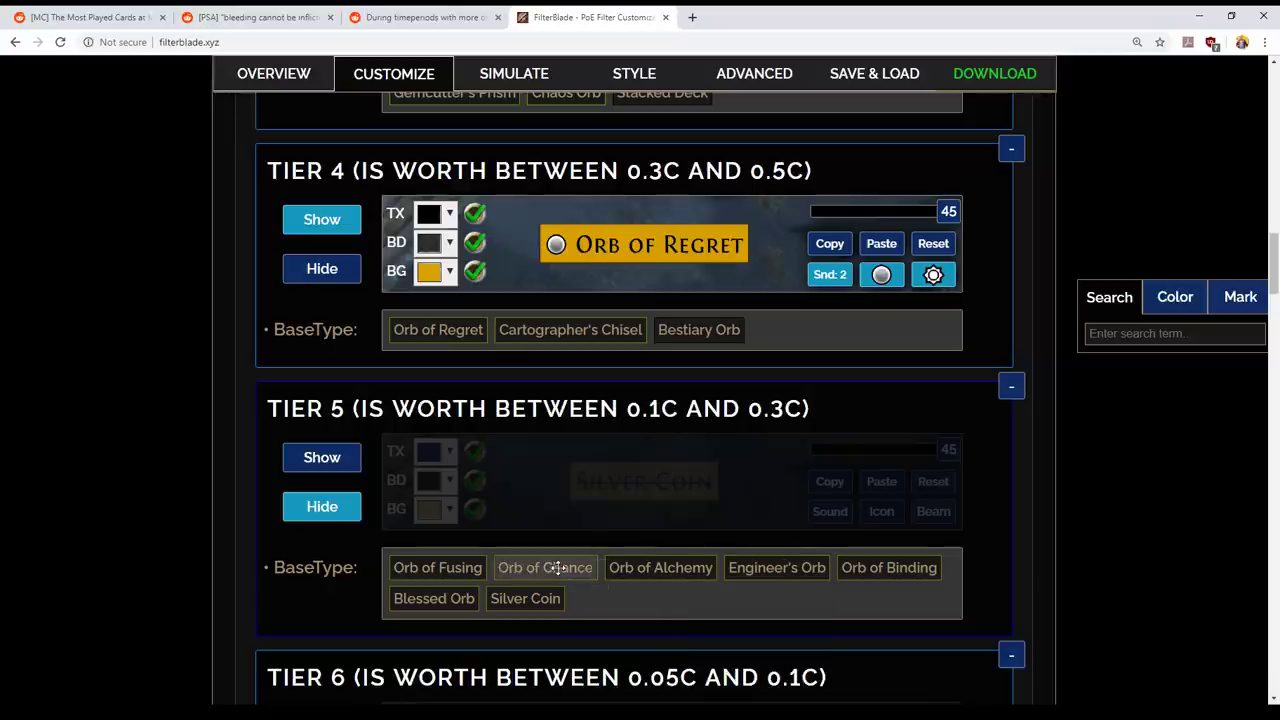
- Move the Journeyman Cartographer's Sextant base type from currency Tier 3 to Tier 2
scroll(708, 540, up, 3)
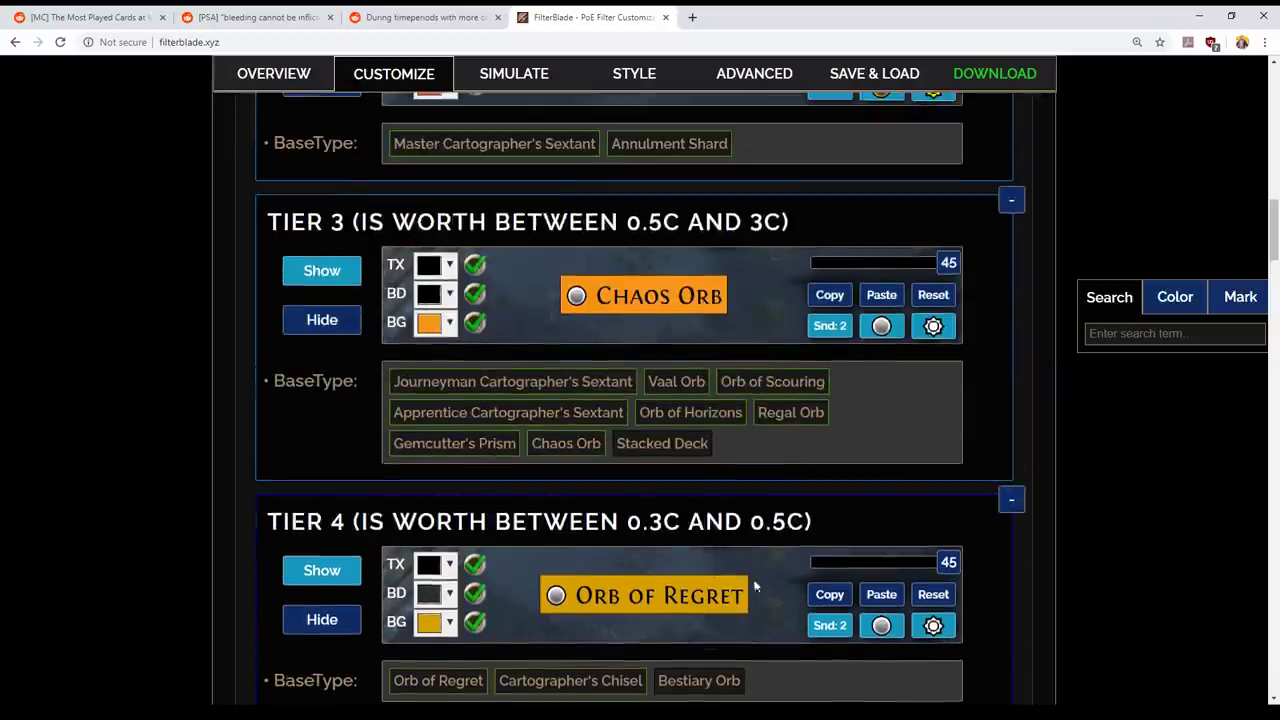
scroll(651, 374, up, 1)
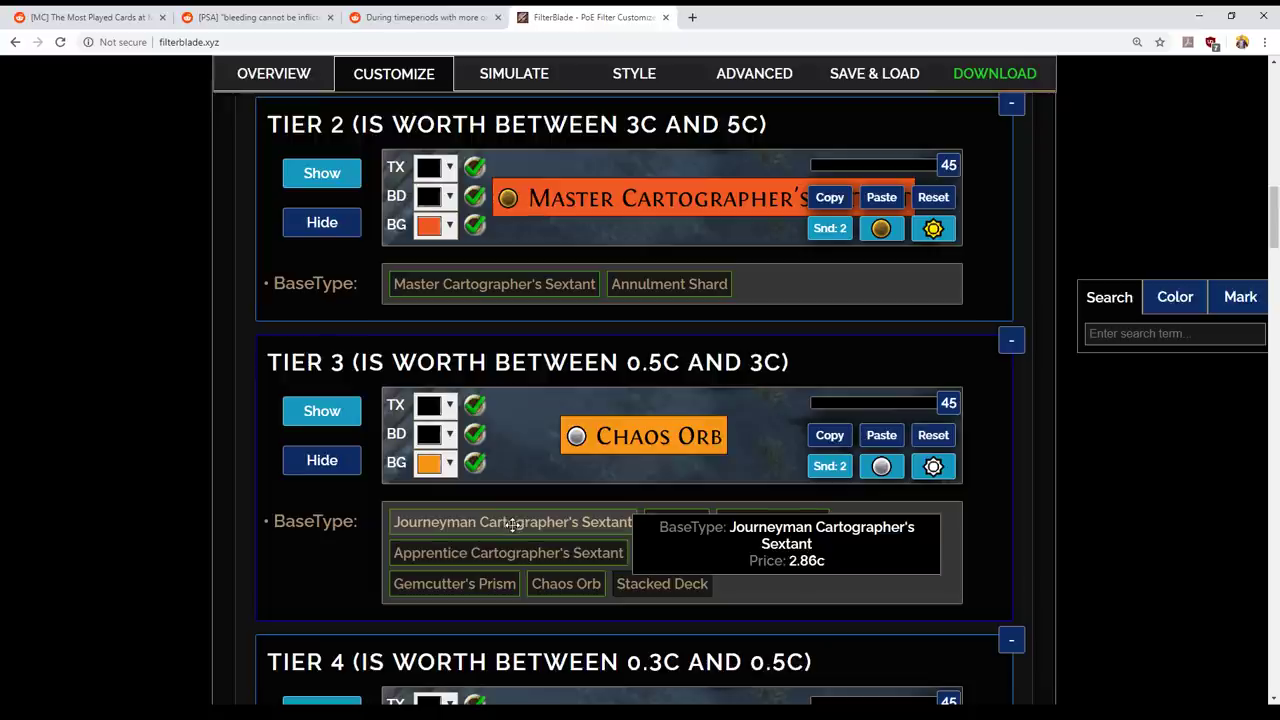
drag(512, 522, 819, 298)
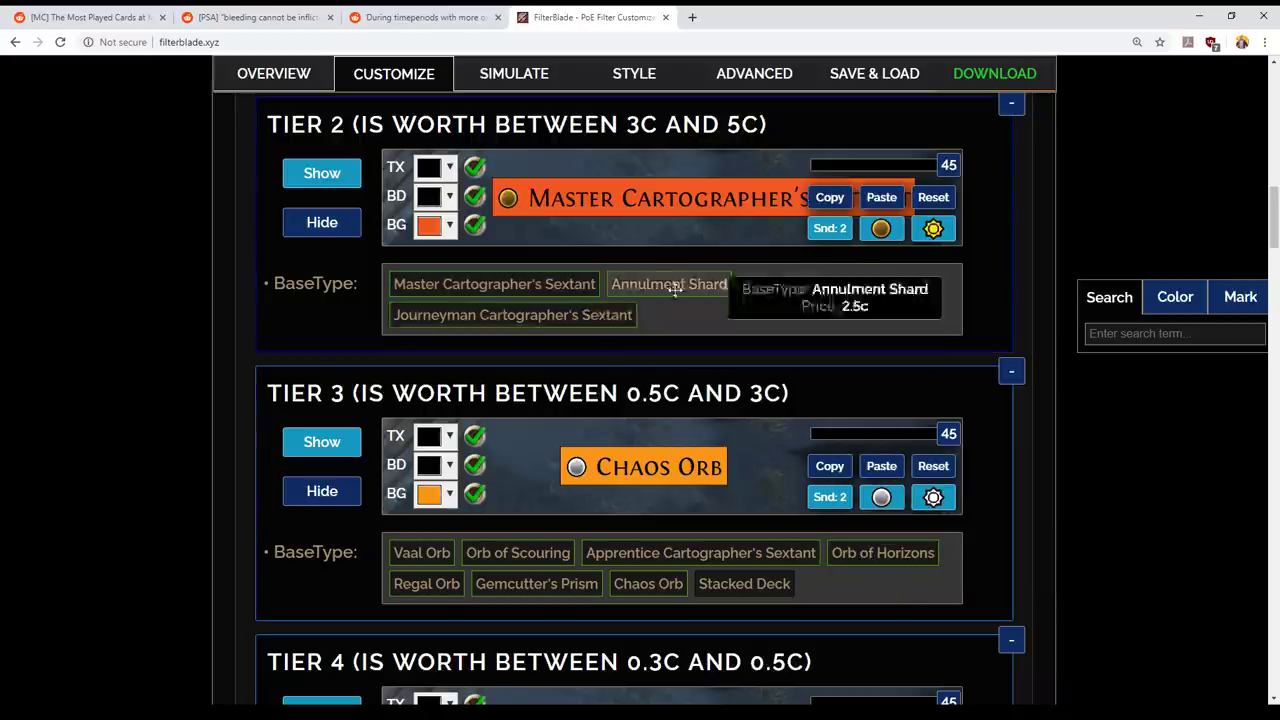
- Move the Orb of Chance and Orb of Alchemy base types from currency Tier 5 to Tier 4
scroll(750, 450, up, 2)
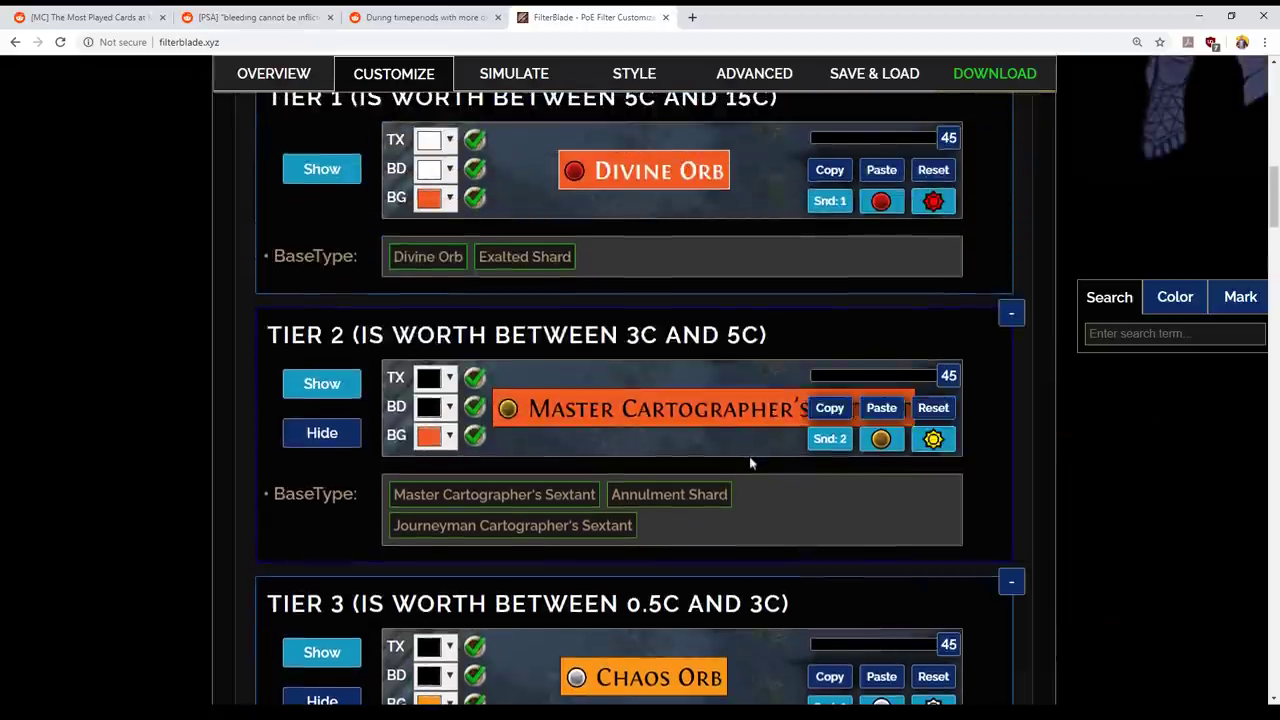
scroll(745, 492, down, 3)
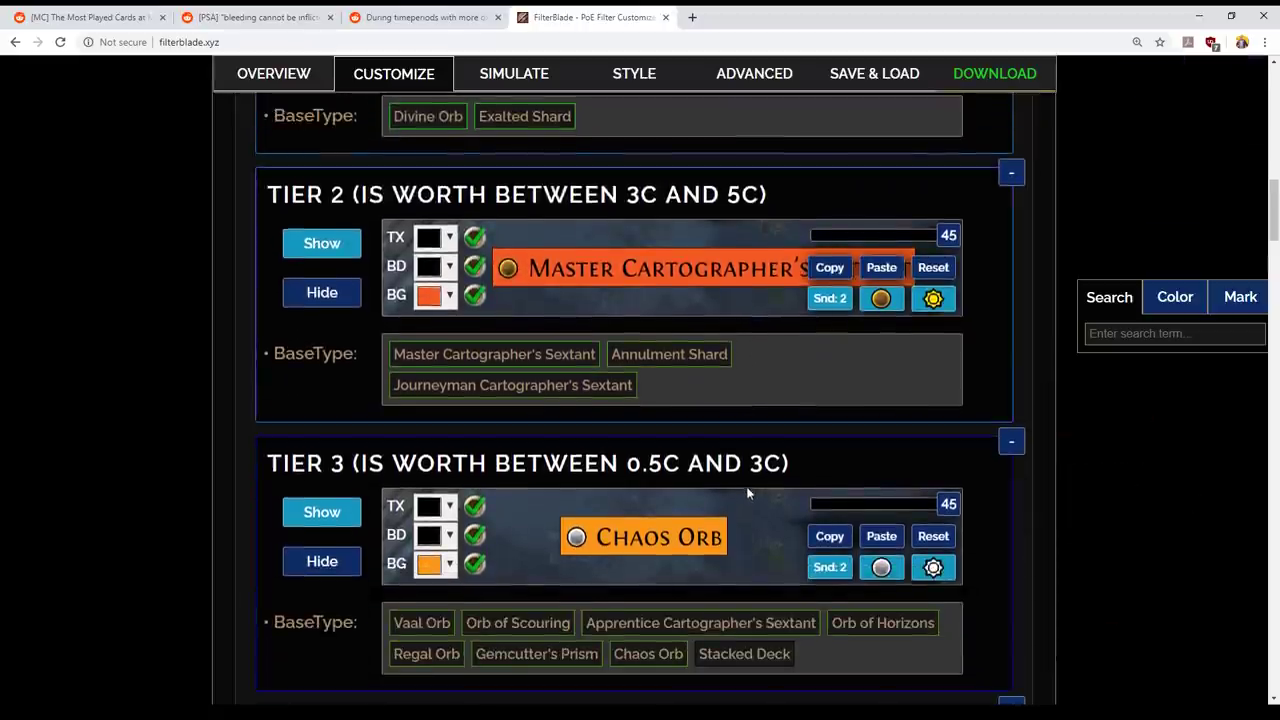
scroll(747, 482, down, 5)
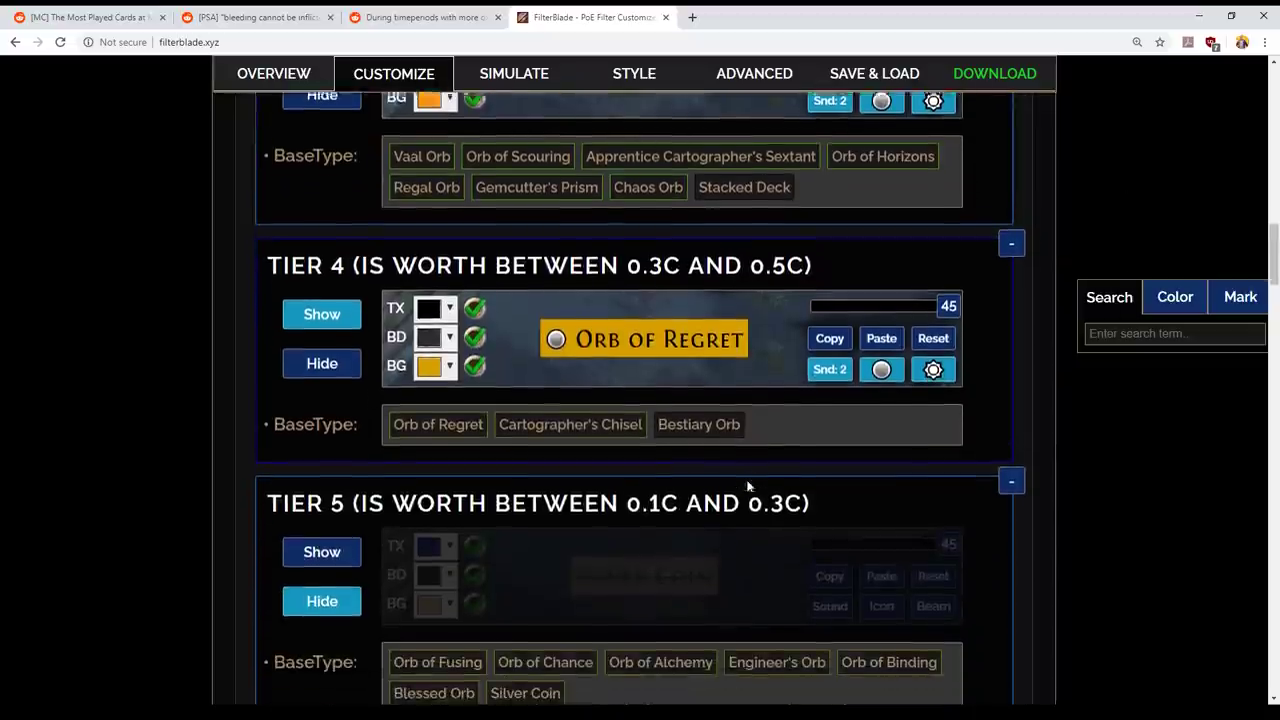
scroll(747, 486, up, 2)
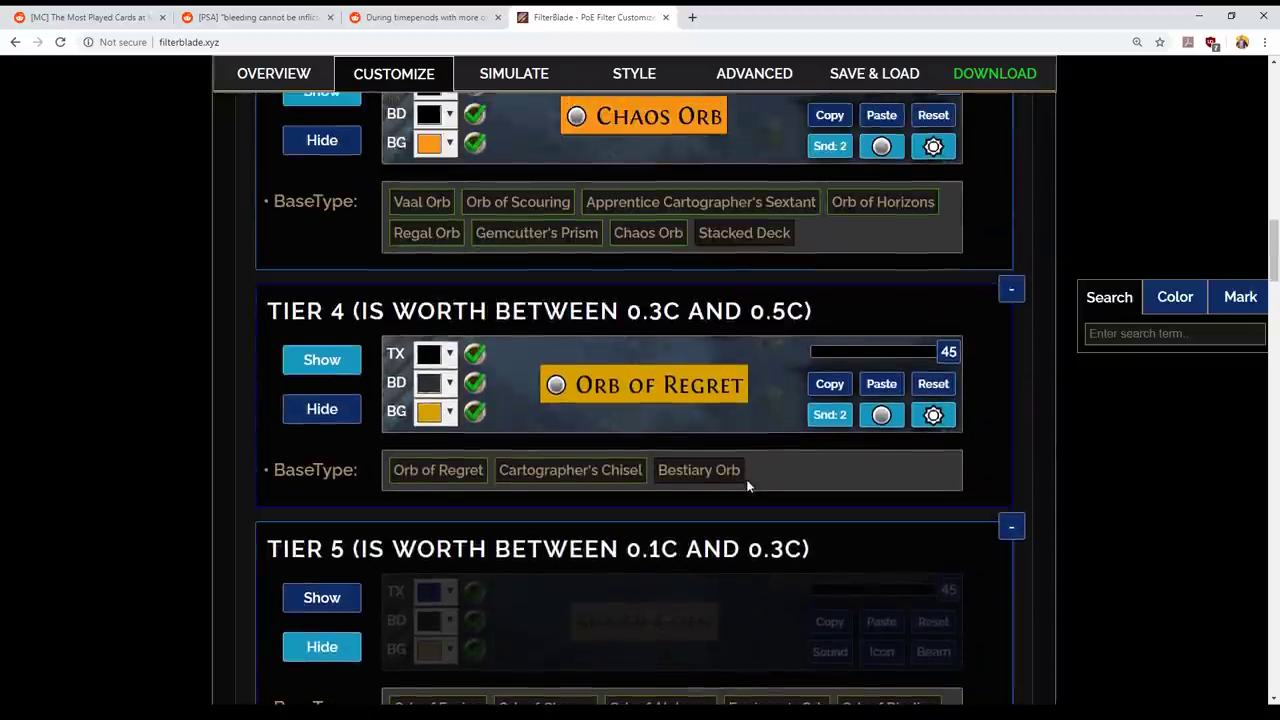
scroll(747, 486, down, 1)
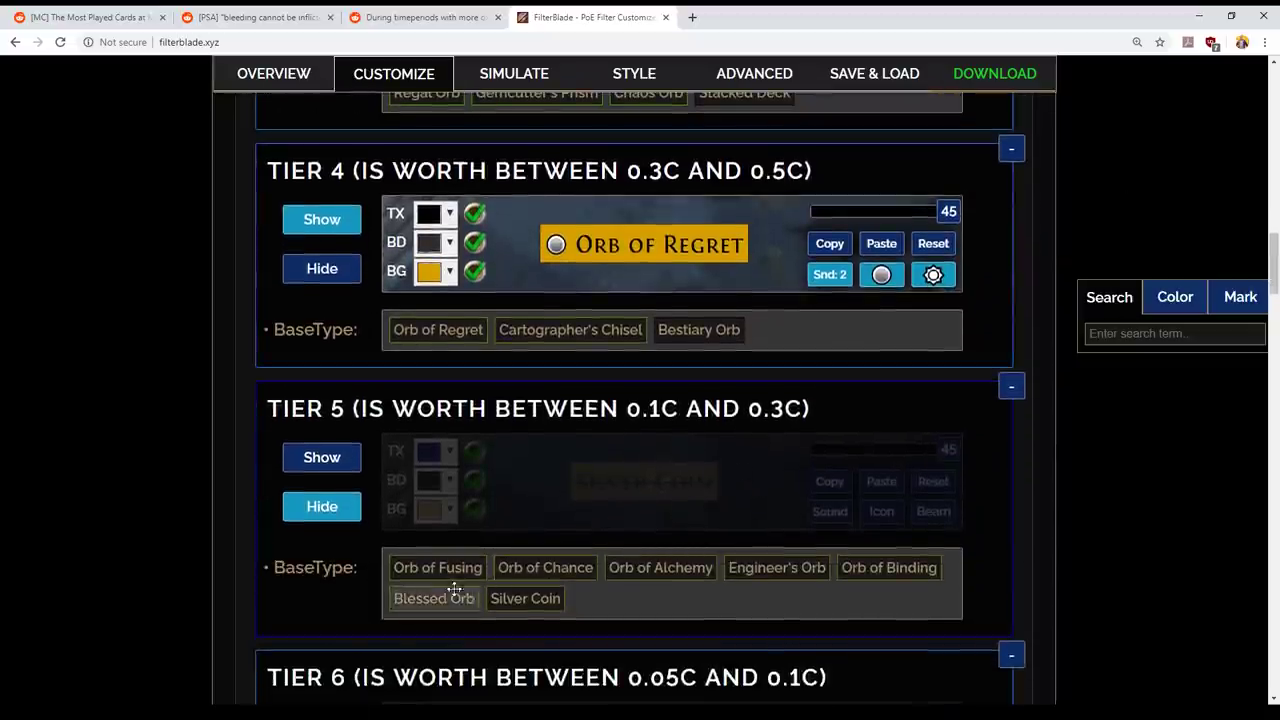
scroll(500, 500, down, 1)
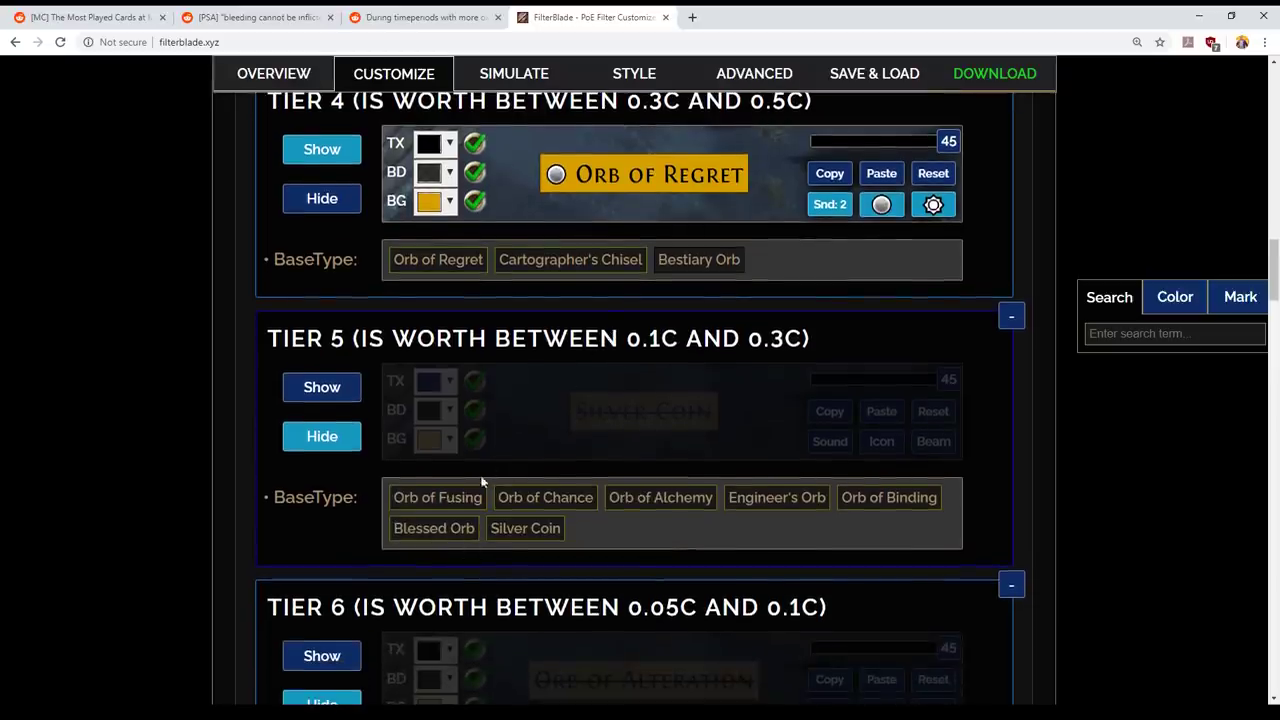
mouse_move(447, 497)
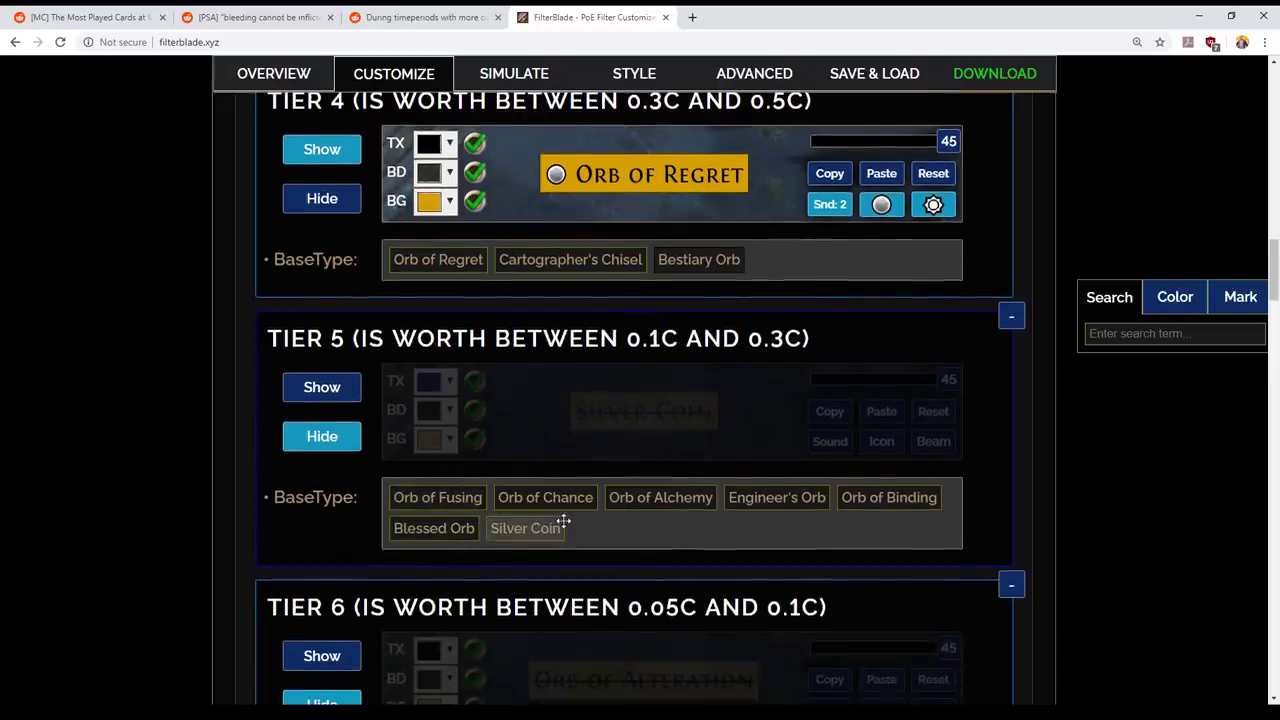
drag(571, 500, 825, 268)
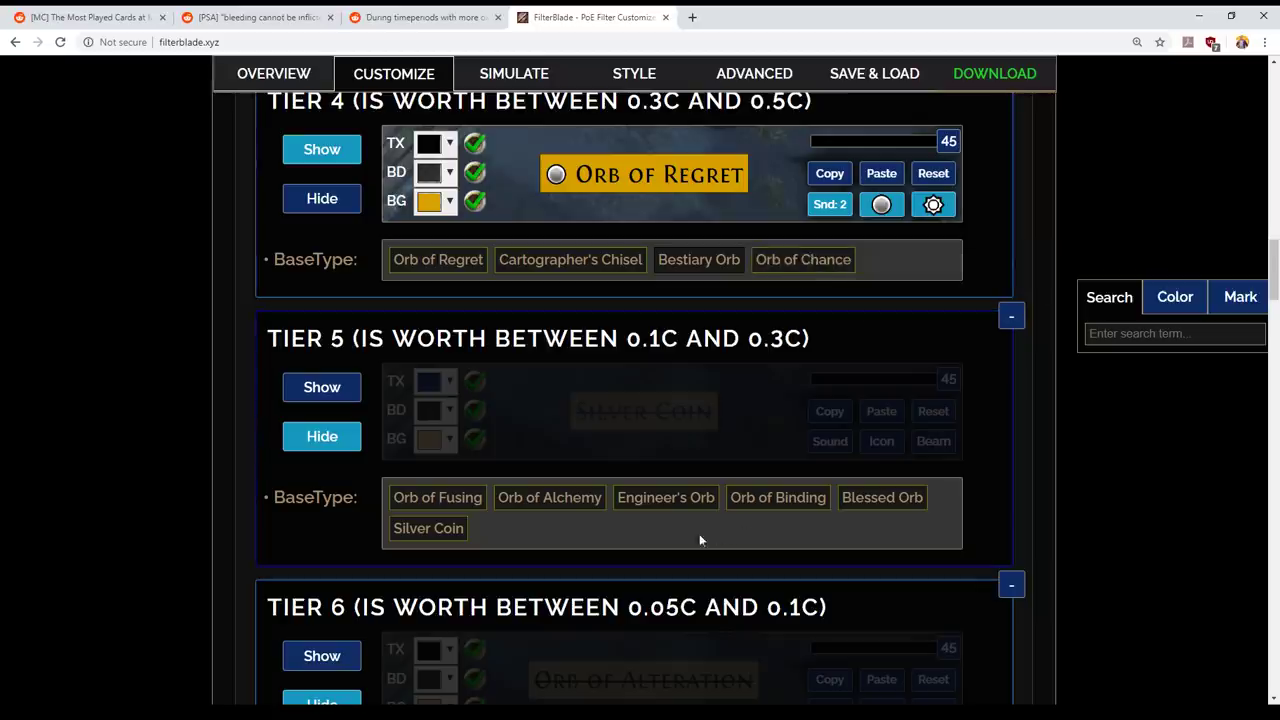
mouse_move(563, 480)
drag(563, 480, 789, 323)
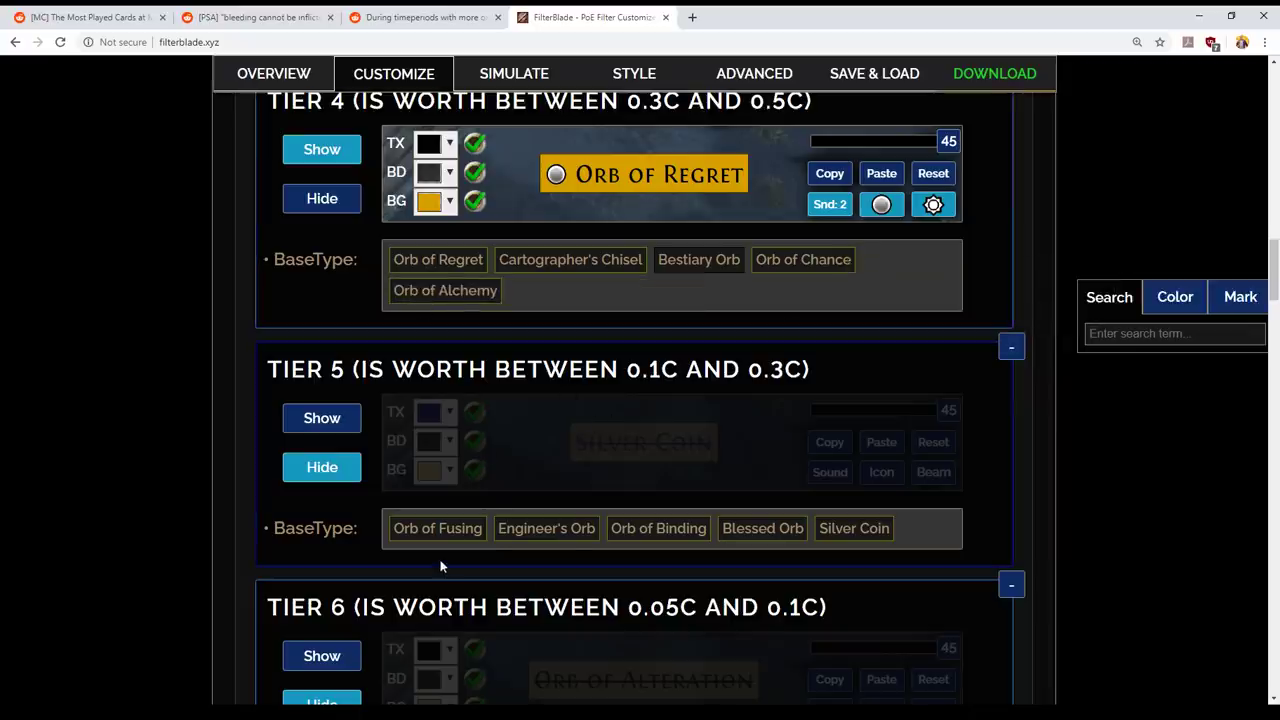
- Move the Orb of Fusing and Silver Coin base types from currency Tier 5 to Tier 4
drag(457, 530, 648, 298)
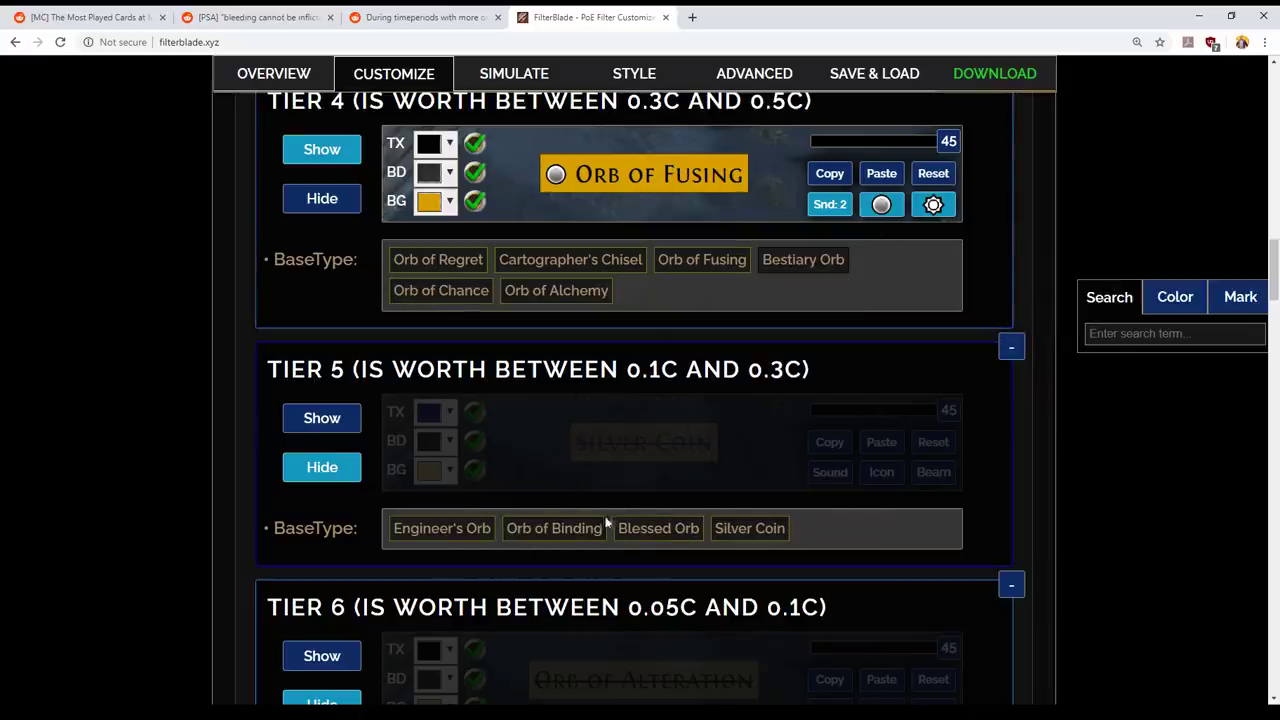
mouse_move(716, 521)
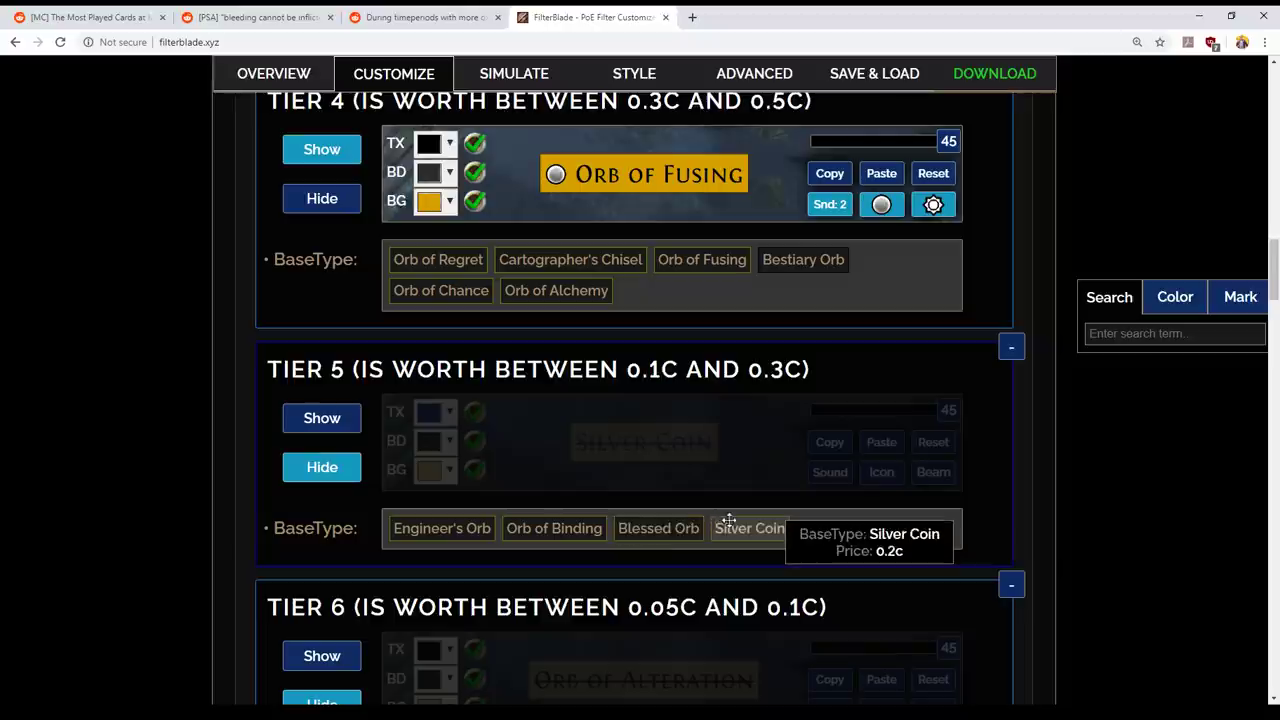
drag(756, 532, 811, 310)
- Set the currency Tier 4 drop sound to No Sound and deactivate its map icon
scroll(811, 310, up, 2)
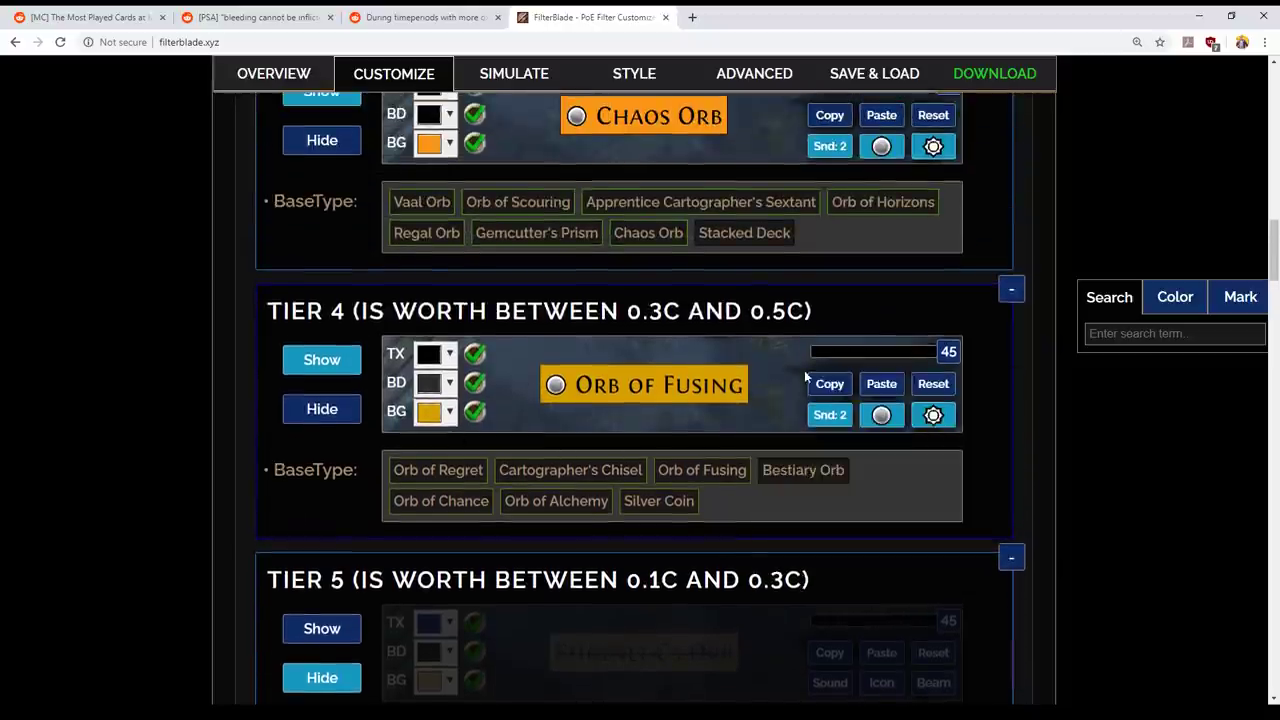
click(843, 422)
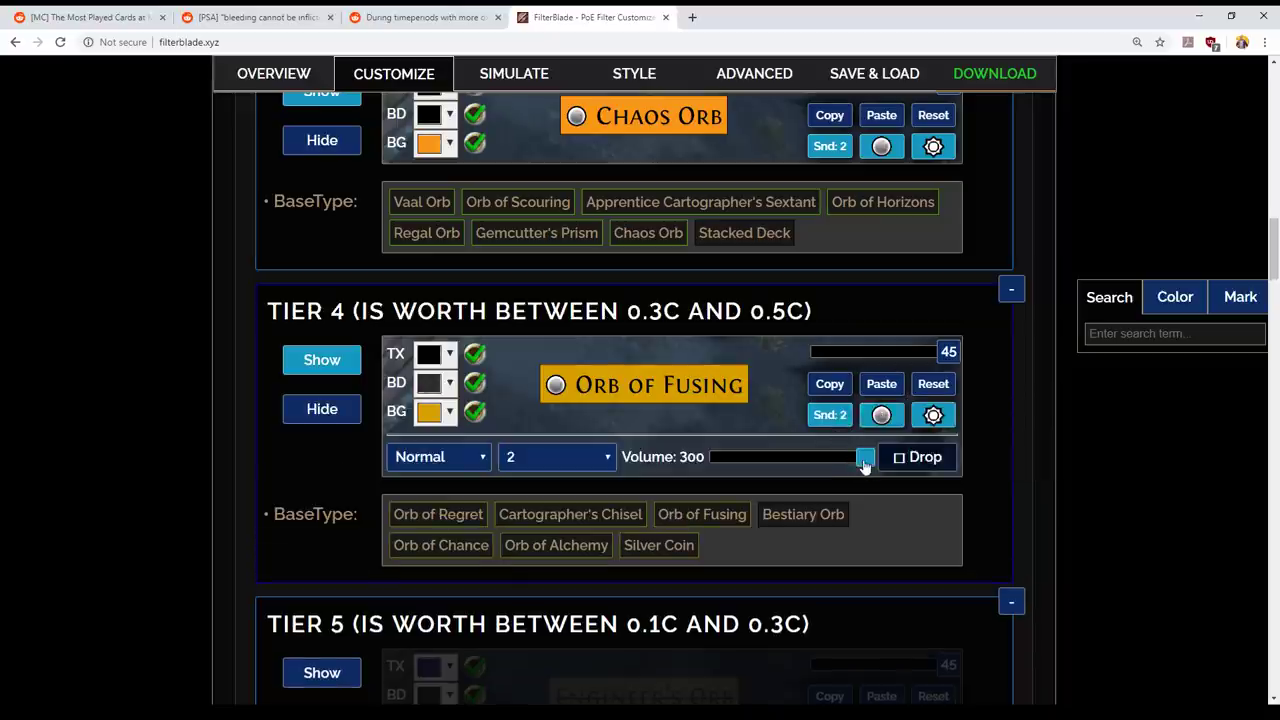
click(465, 484)
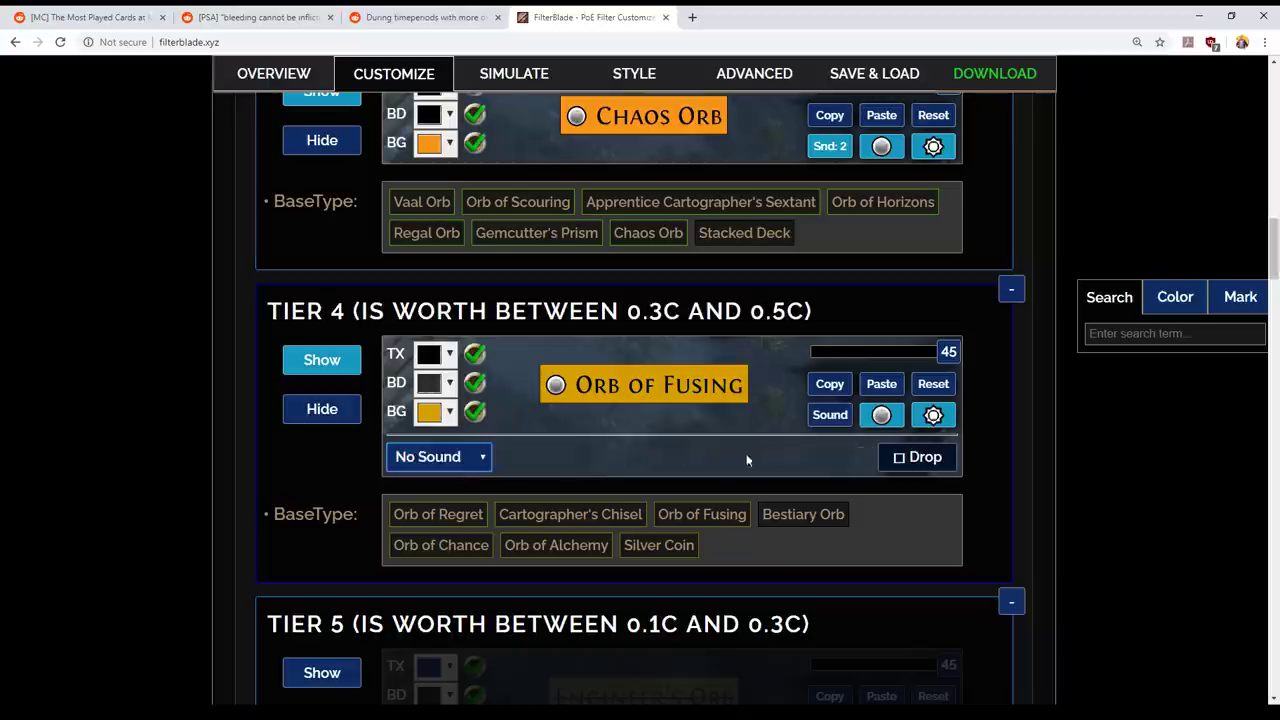
click(883, 417)
click(497, 462)
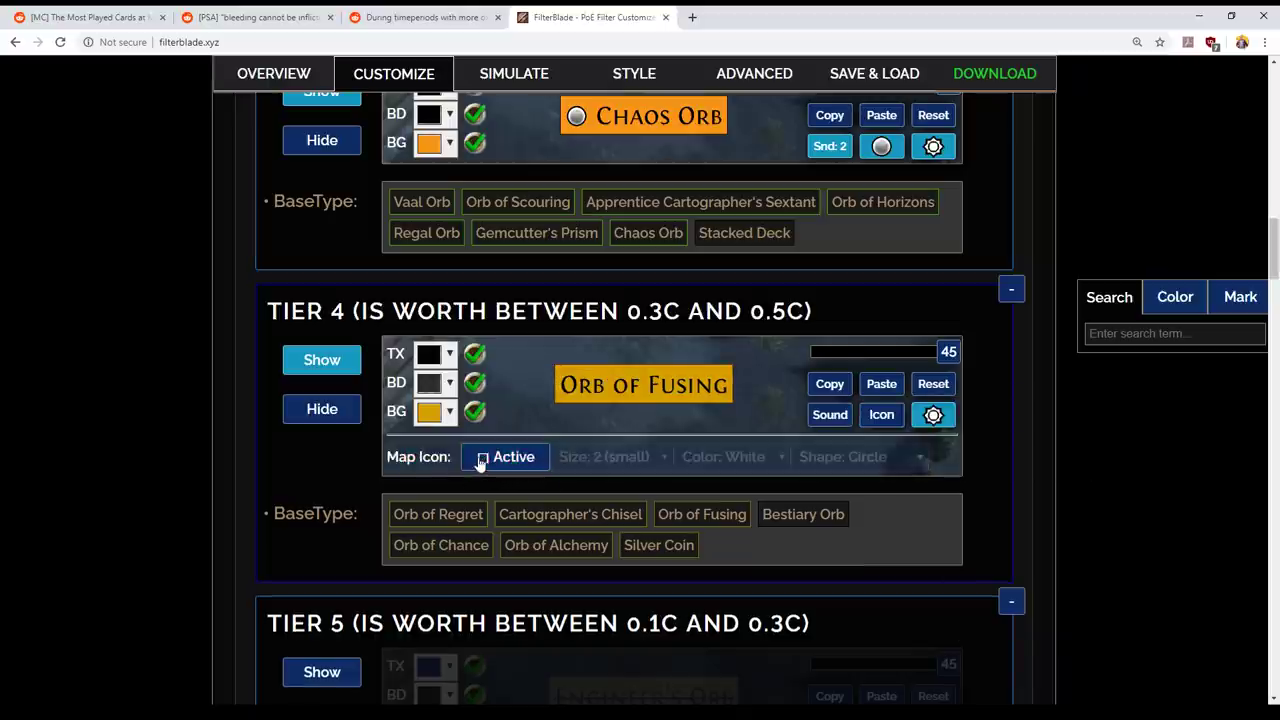
scroll(857, 420, up, 2)
scroll(1123, 553, down, 1)
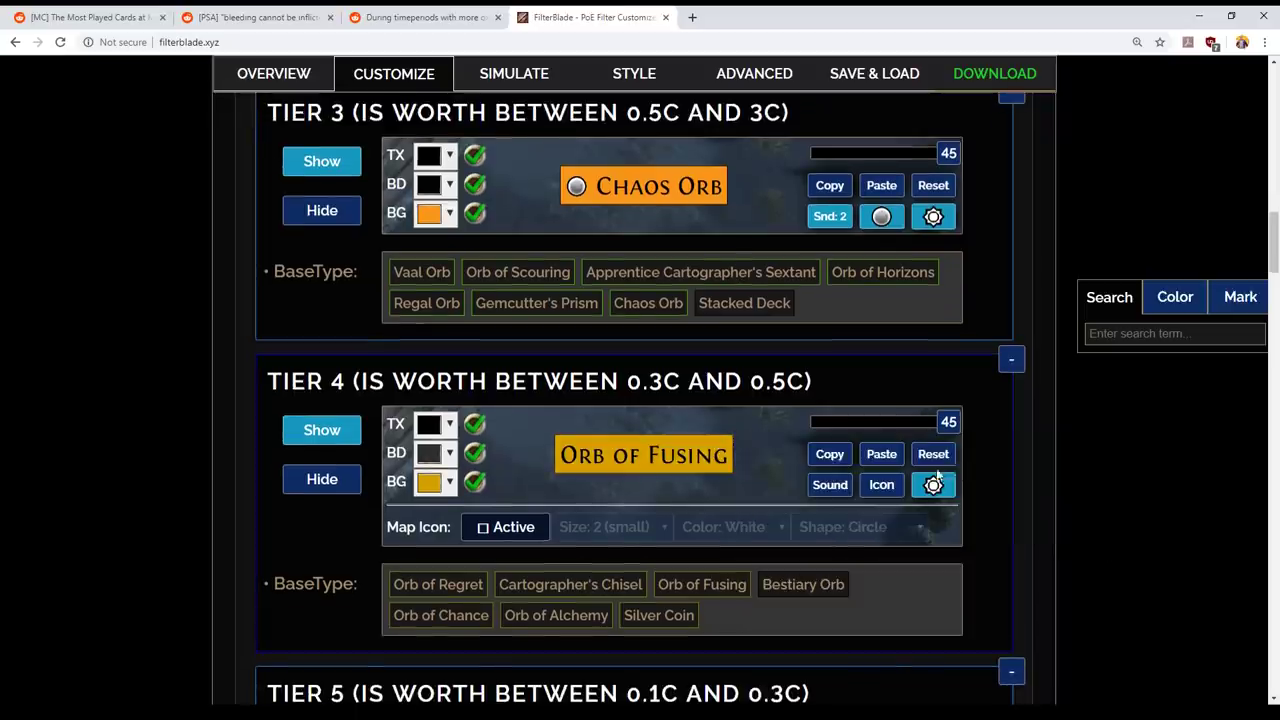
scroll(897, 531, down, 1)
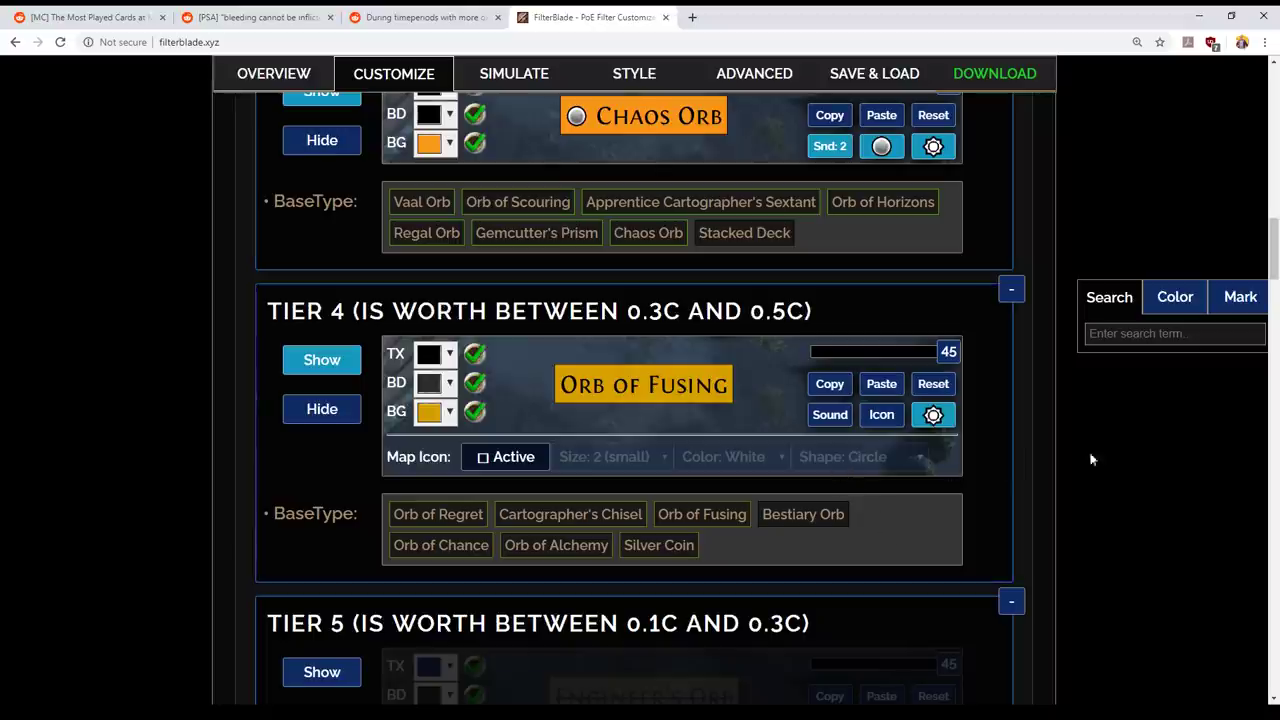
- Move the Perandus Coin base type from currency Tier 6 to Tier 4
scroll(1006, 500, up, 2)
scroll(920, 526, down, 7)
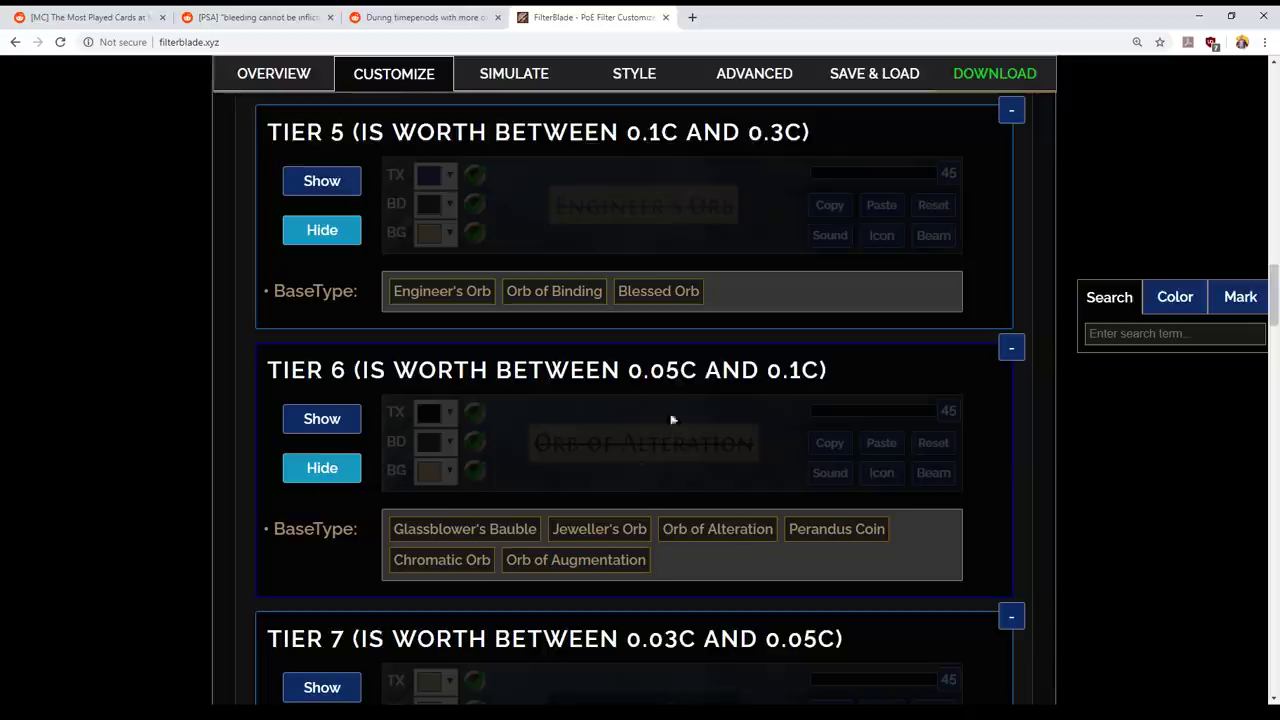
mouse_move(517, 563)
scroll(826, 537, up, 1)
mouse_move(830, 600)
drag(830, 600, 776, 264)
scroll(849, 563, up, 2)
scroll(920, 430, up, 1)
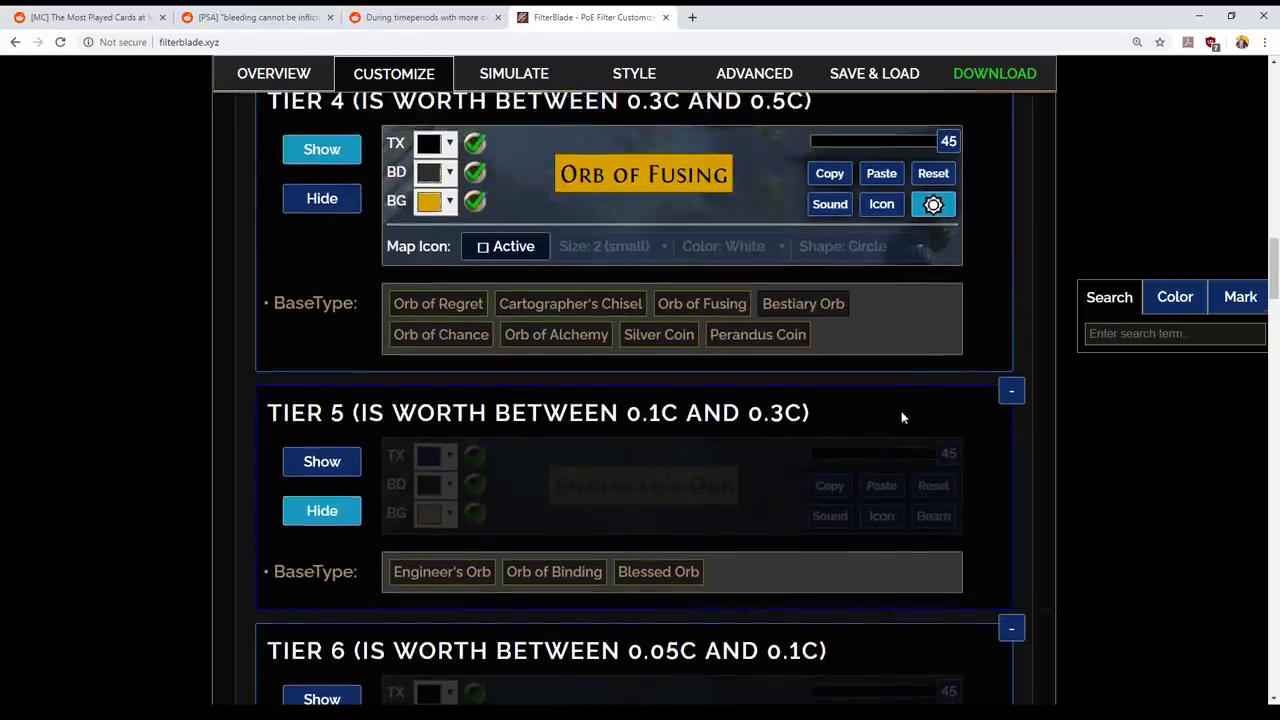
scroll(899, 415, up, 1)
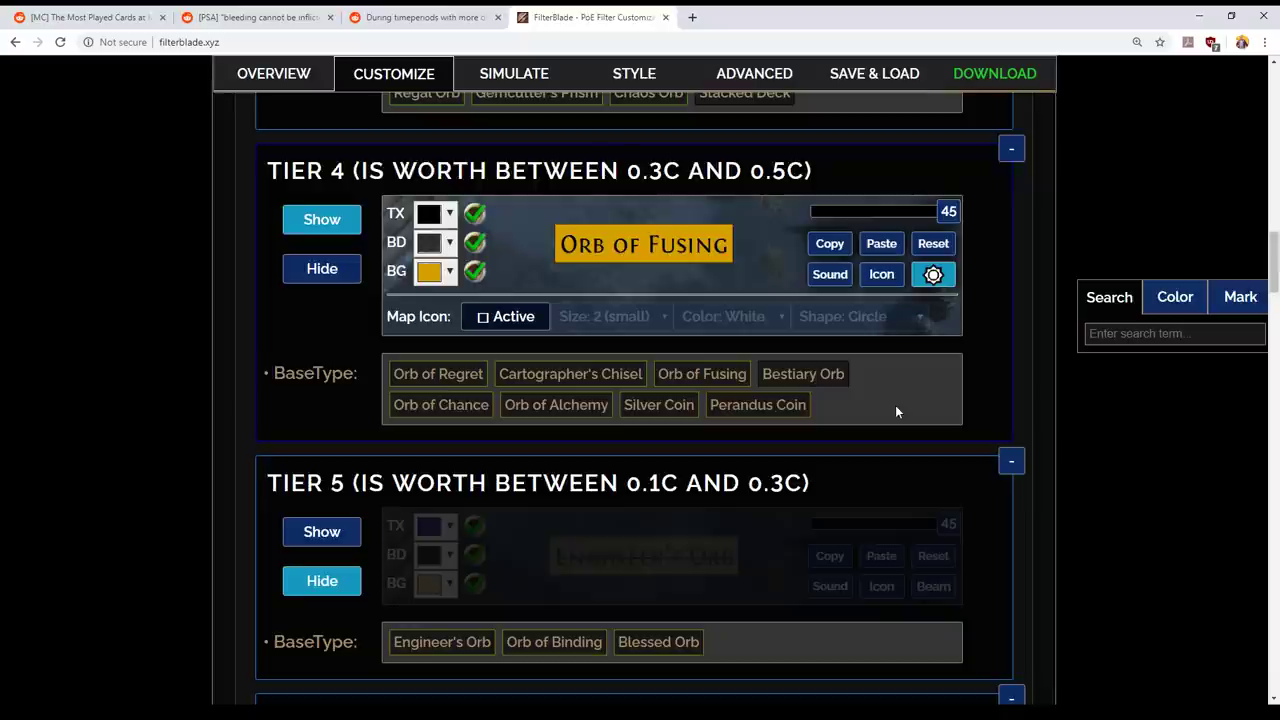
- Review the base types and show/hide settings across the currency tiers, from Tier 0 through Tier 10
scroll(895, 405, down, 5)
scroll(876, 476, down, 2)
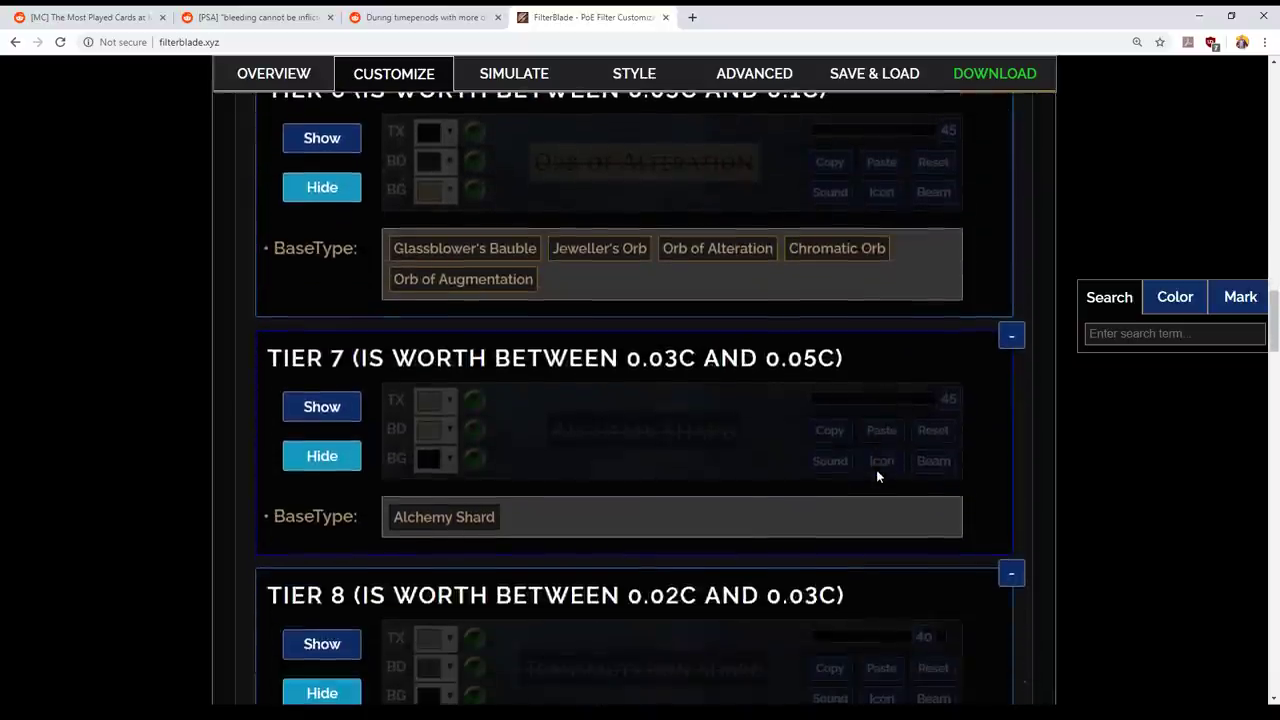
scroll(876, 476, down, 1)
scroll(876, 476, down, 3)
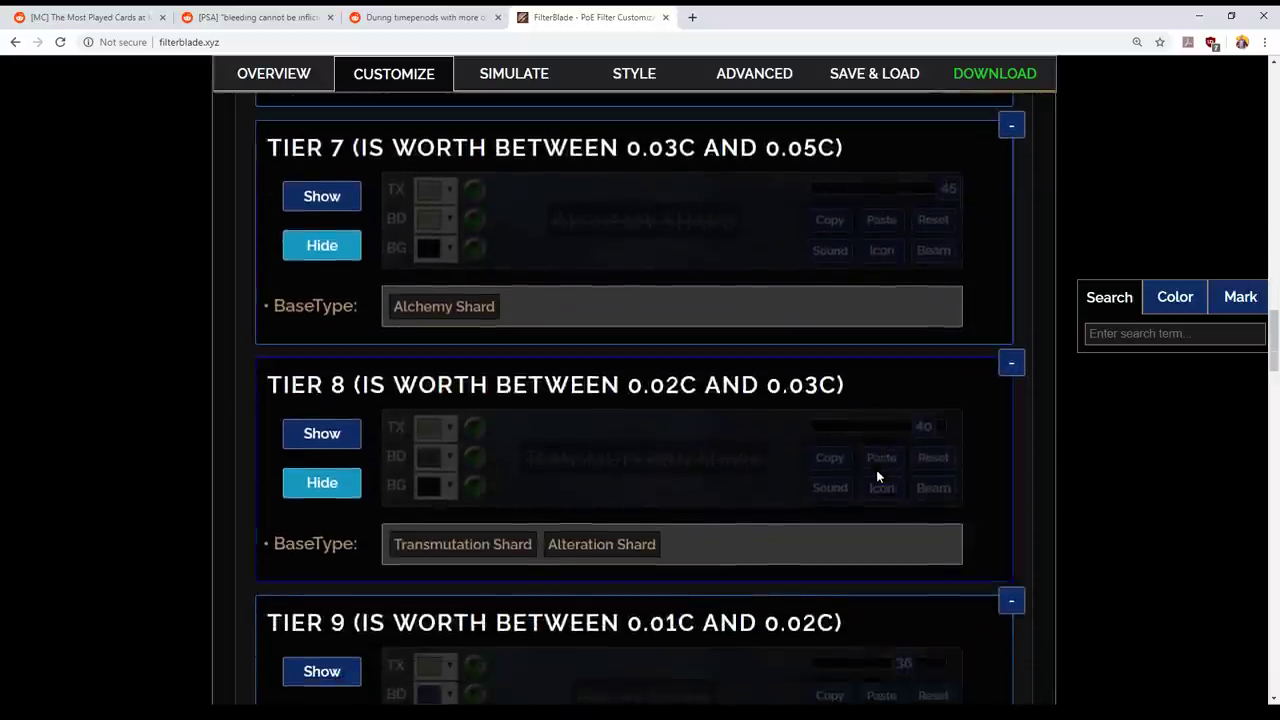
scroll(727, 455, down, 2)
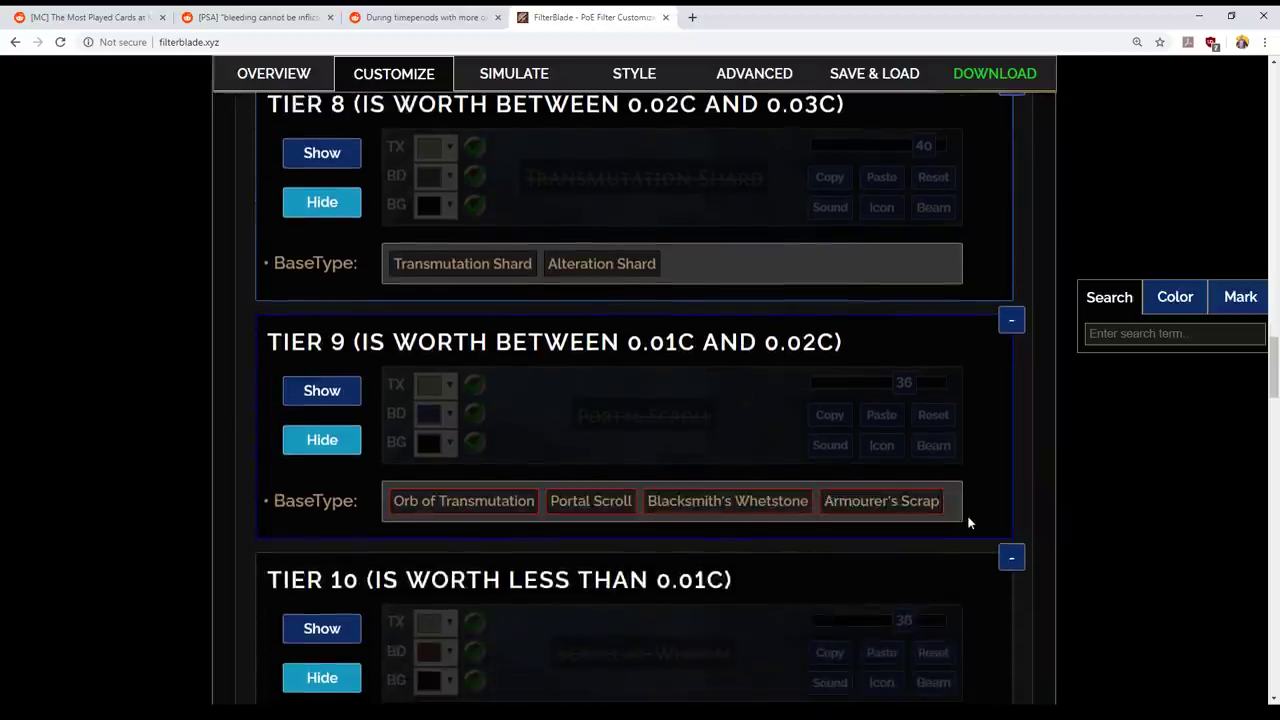
scroll(970, 520, down, 2)
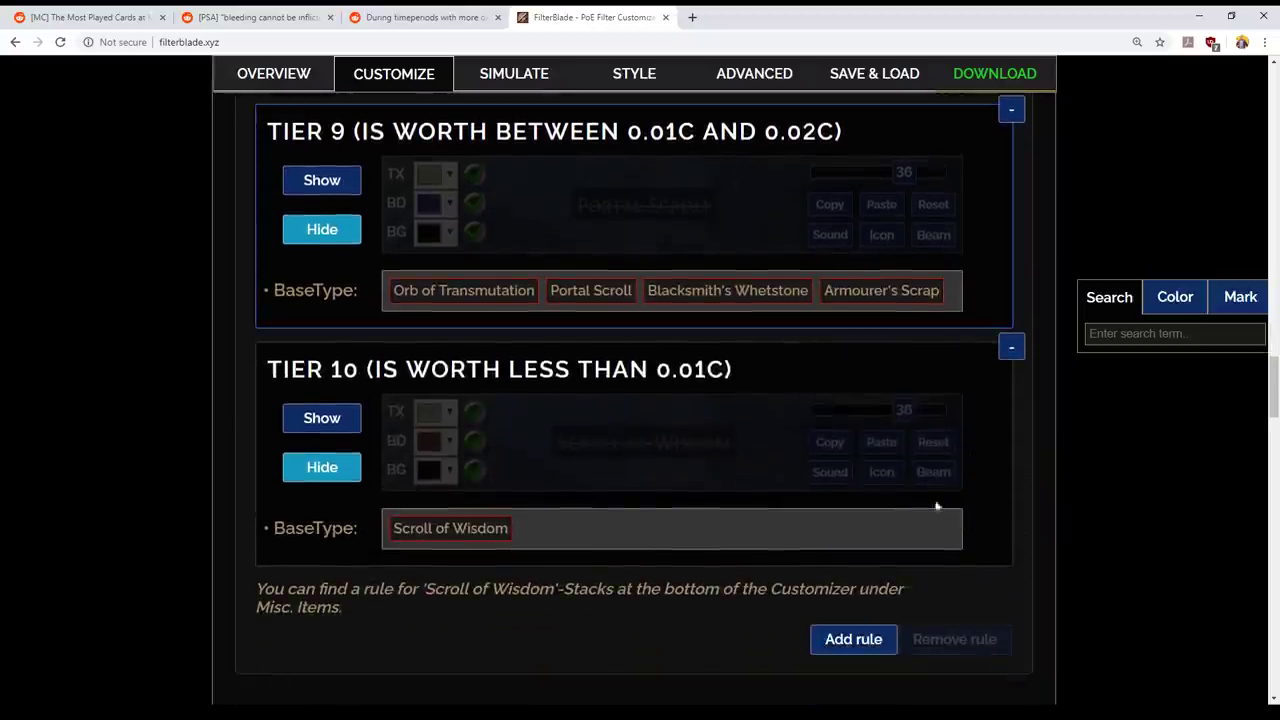
scroll(894, 486, down, 2)
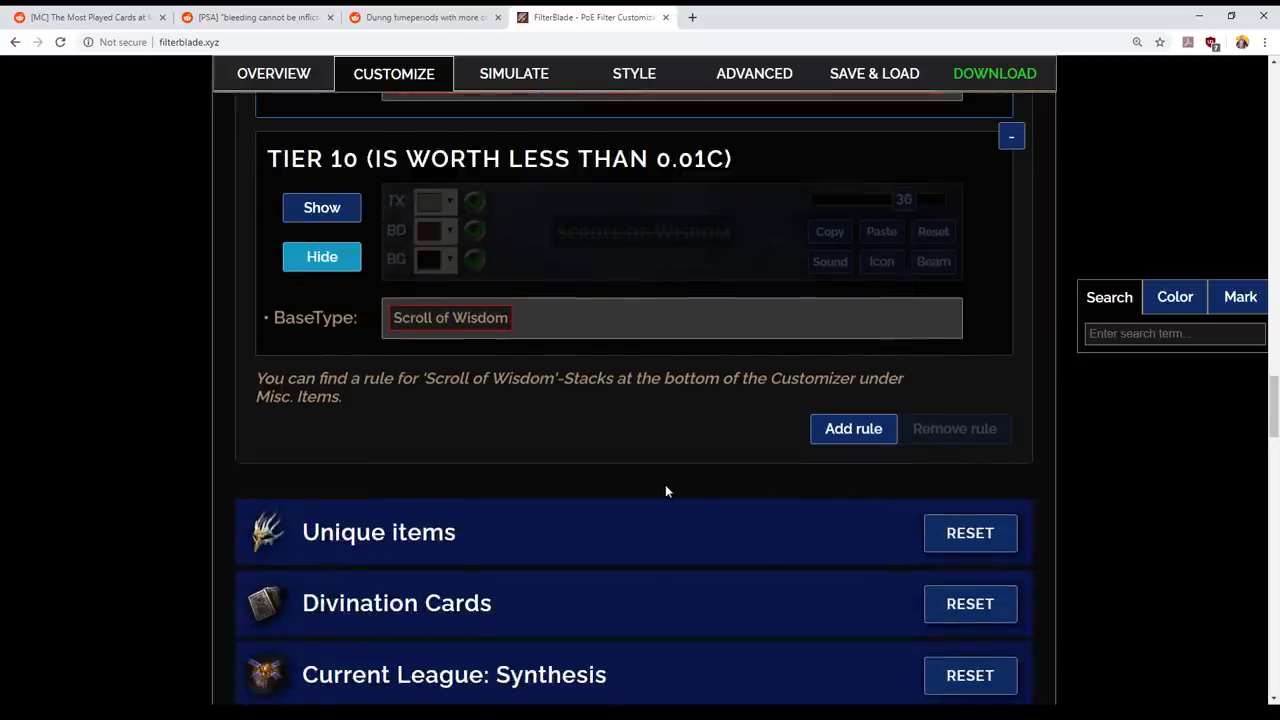
scroll(665, 491, up, 1)
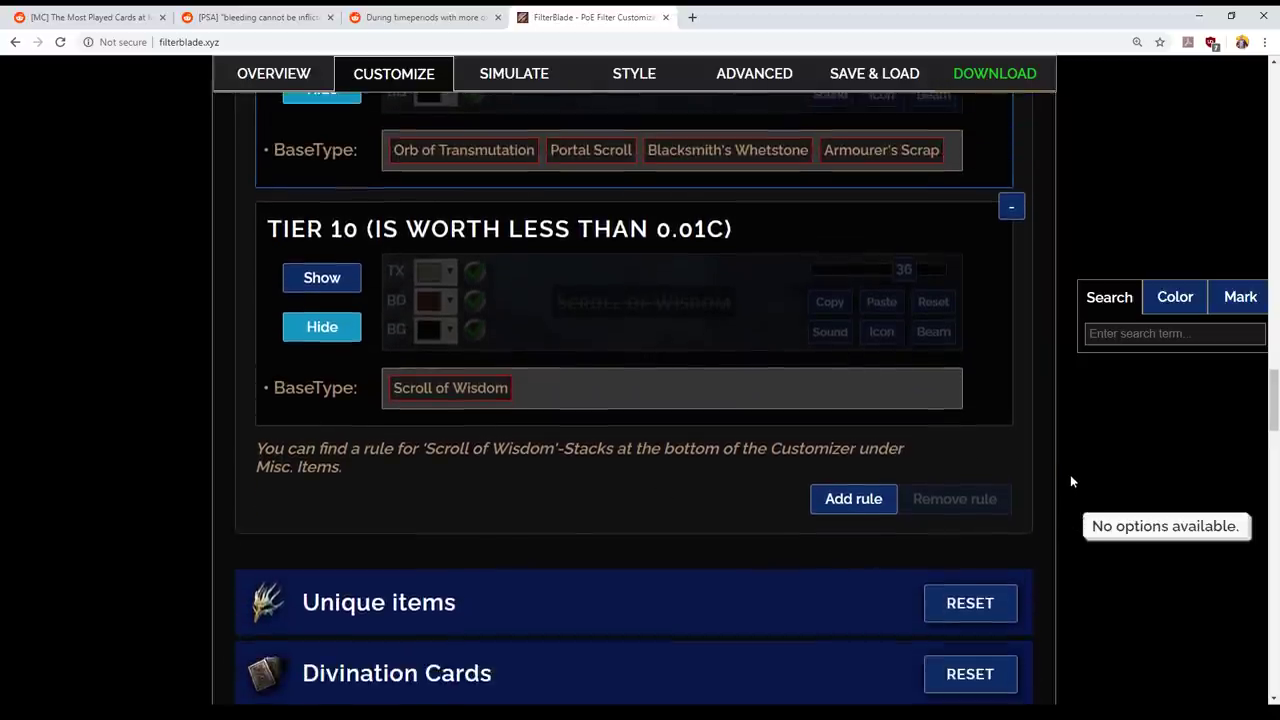
scroll(1046, 494, up, 2)
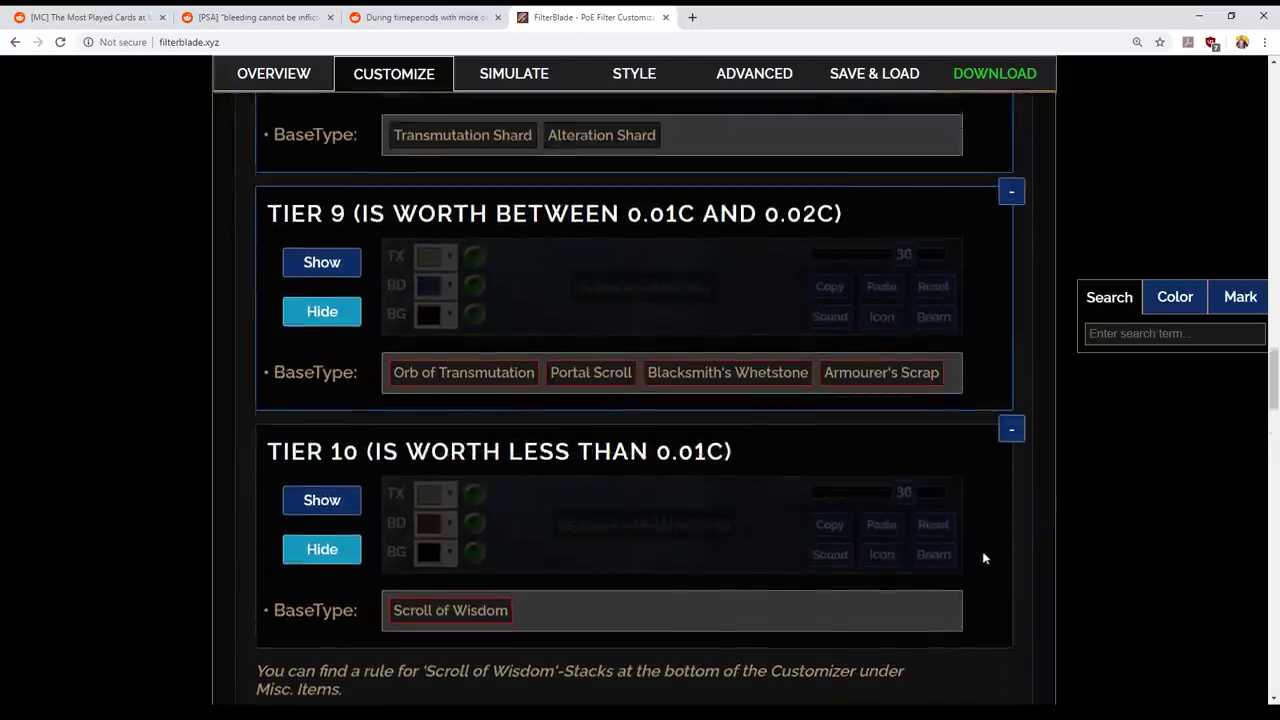
scroll(975, 565, up, 2)
scroll(968, 570, down, 3)
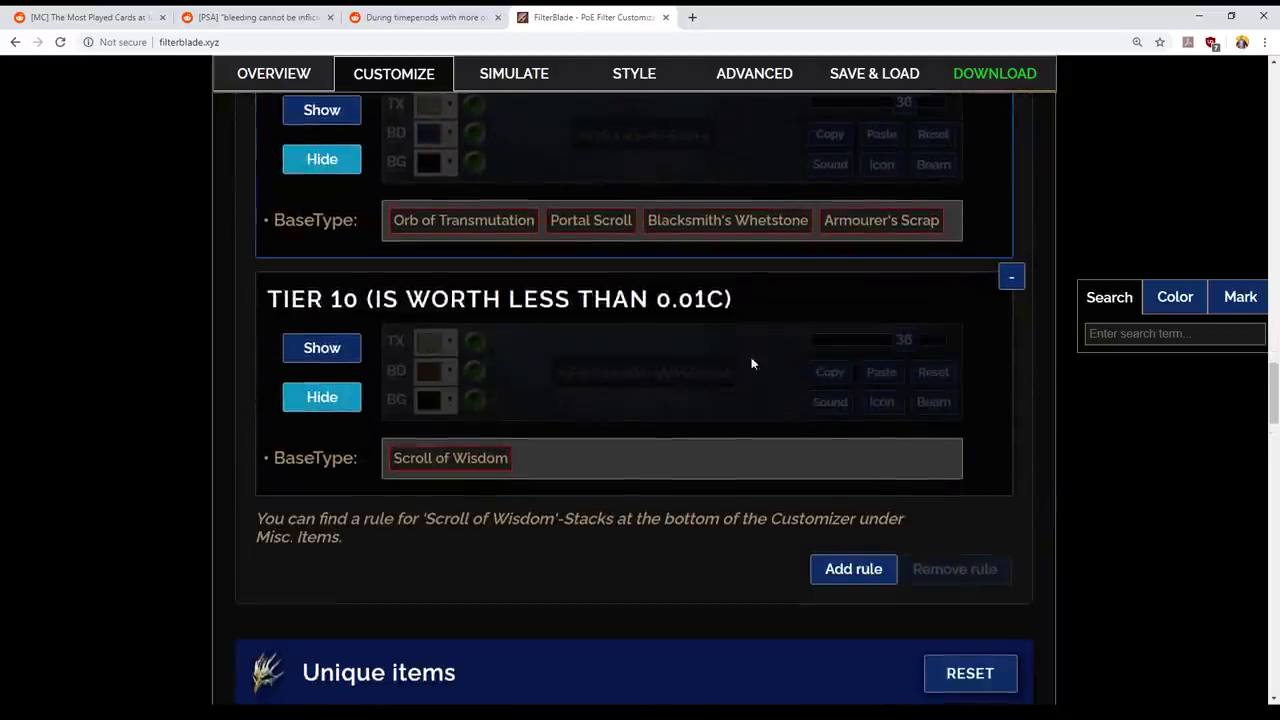
scroll(751, 365, up, 8)
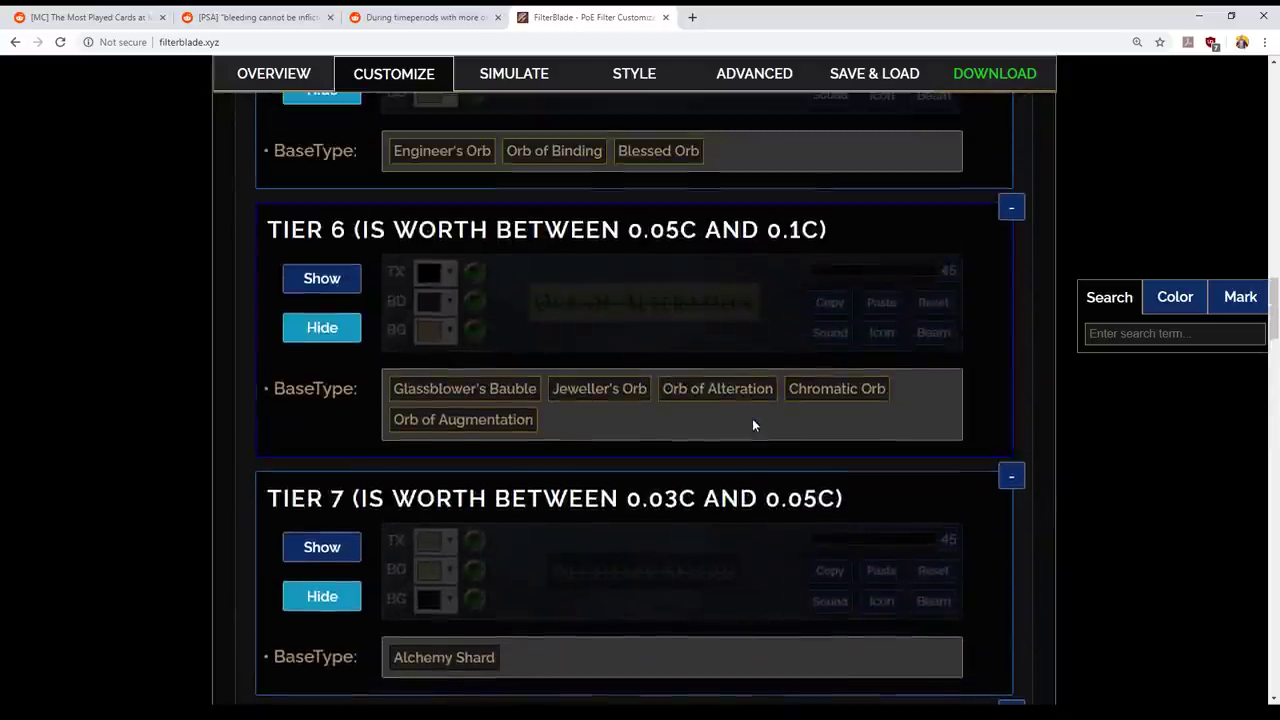
scroll(752, 418, up, 2)
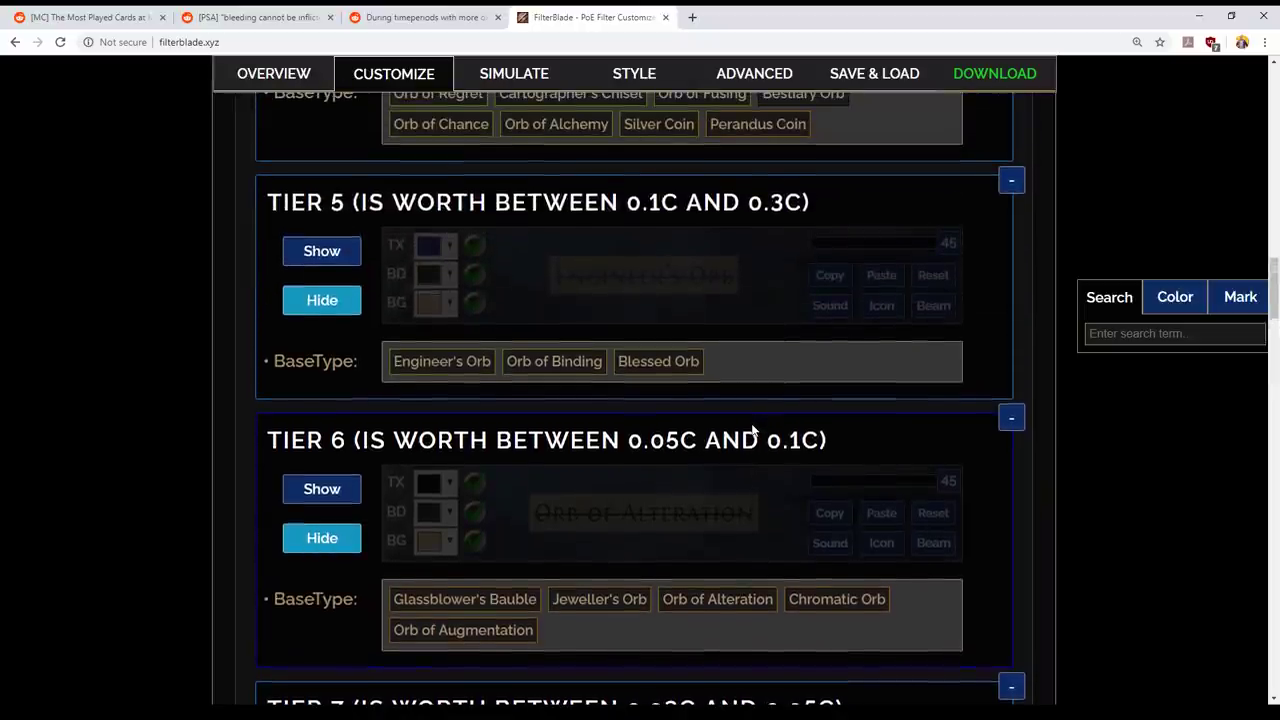
scroll(752, 430, up, 8)
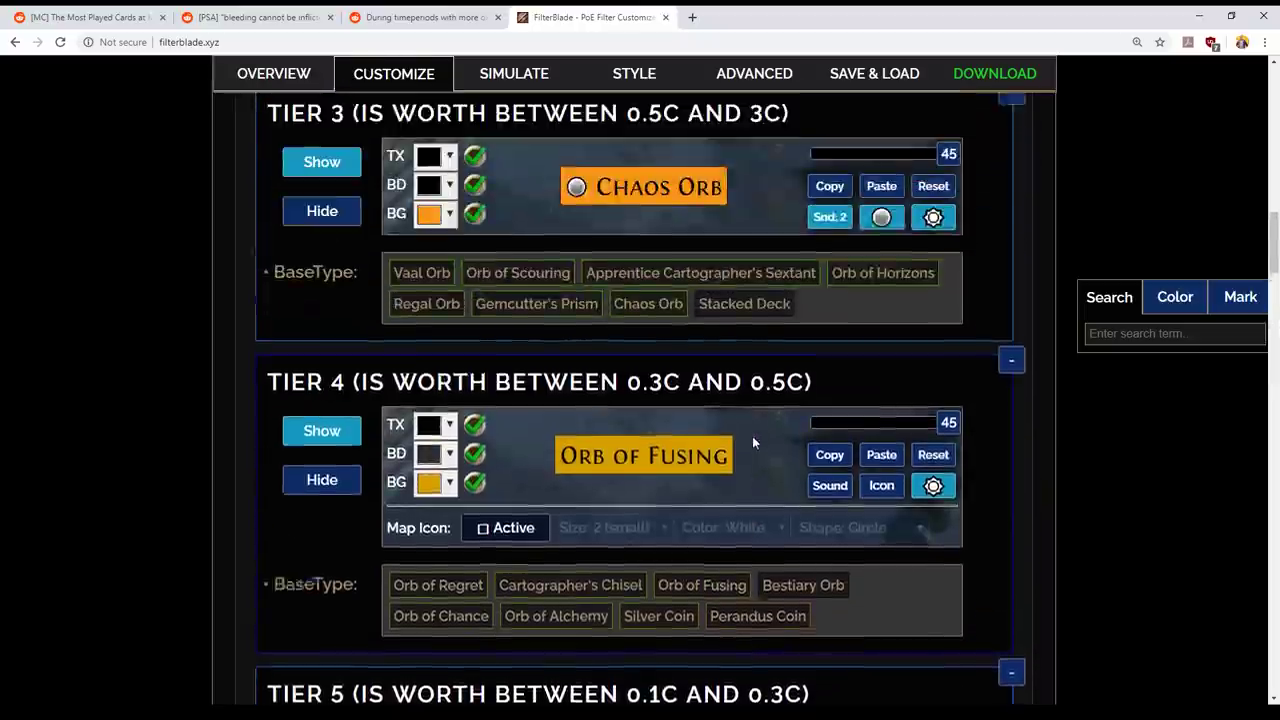
scroll(752, 447, up, 5)
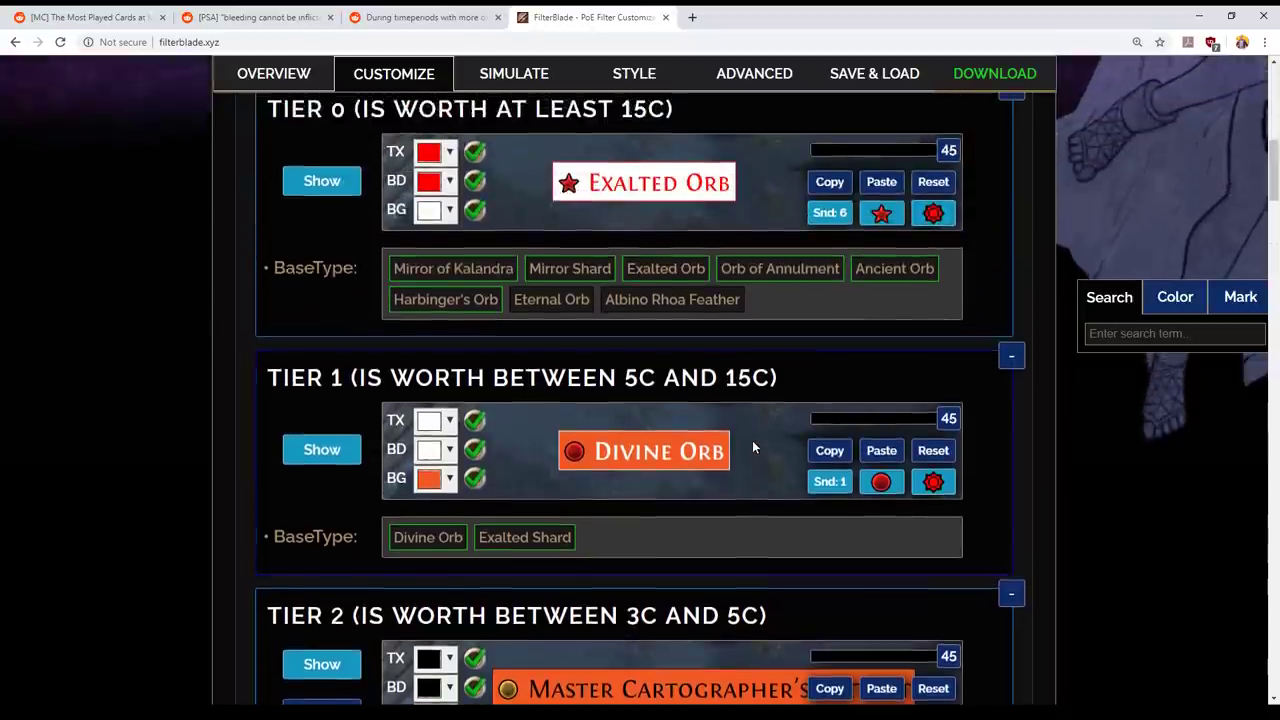
scroll(752, 447, down, 4)
scroll(753, 453, down, 5)
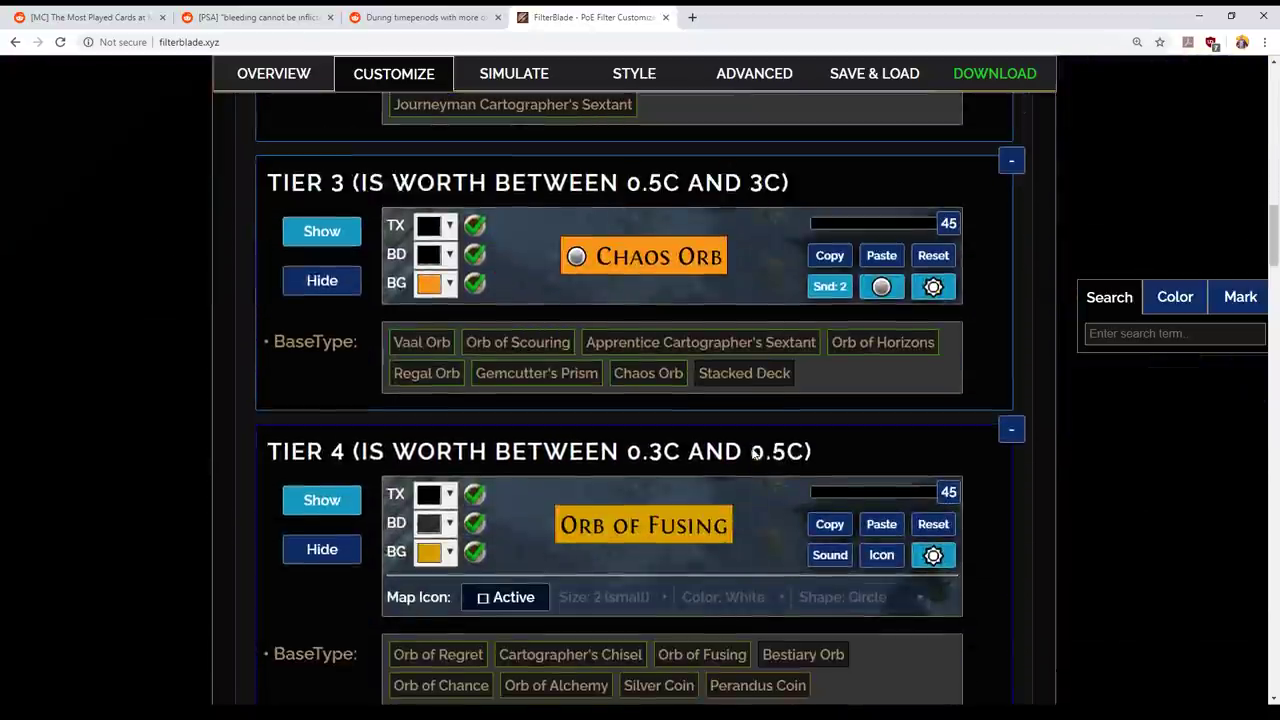
scroll(1167, 448, down, 2)
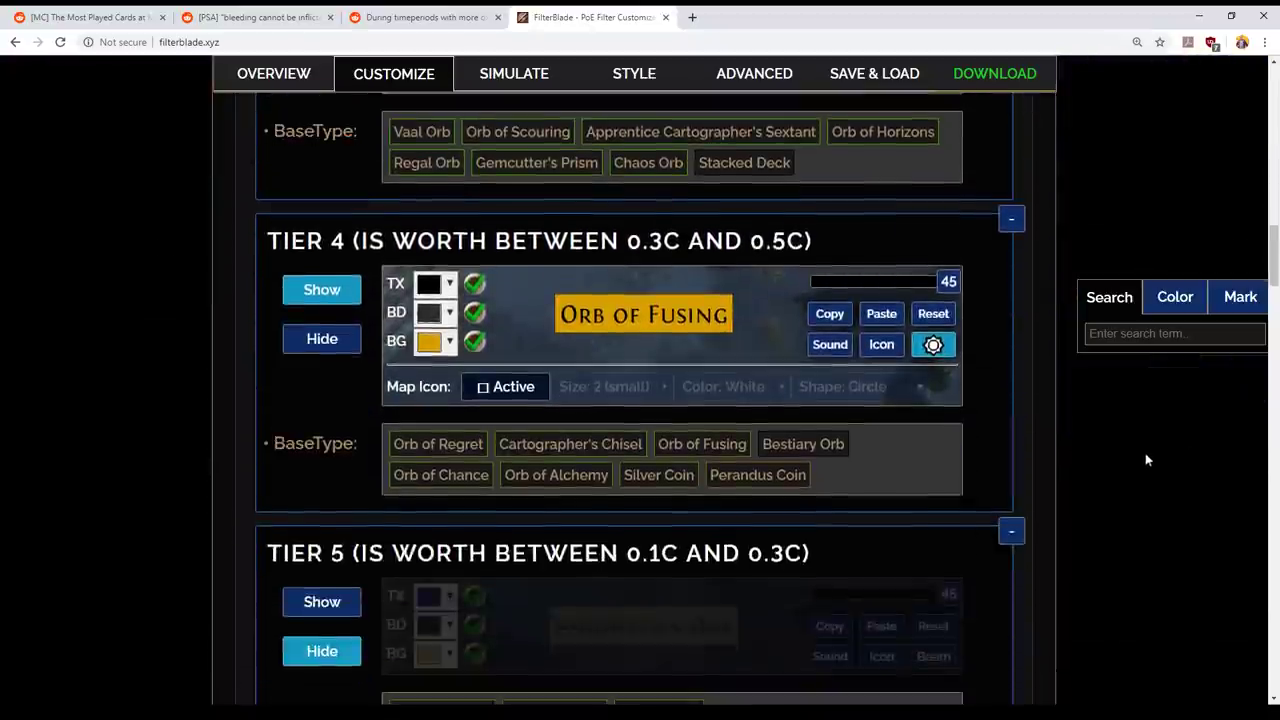
- Open the Divination Cards section and auto-sort its tiers by price using League Softcore economy data
scroll(1128, 458, down, 10)
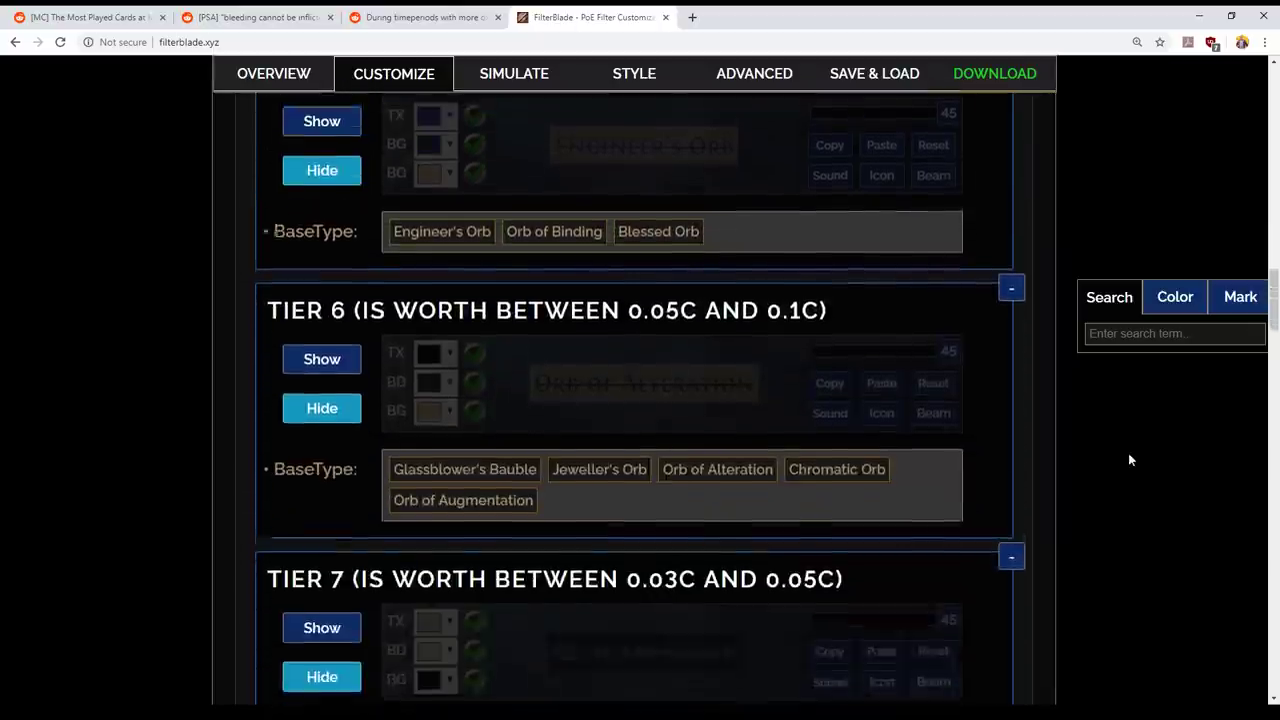
scroll(937, 514, down, 8)
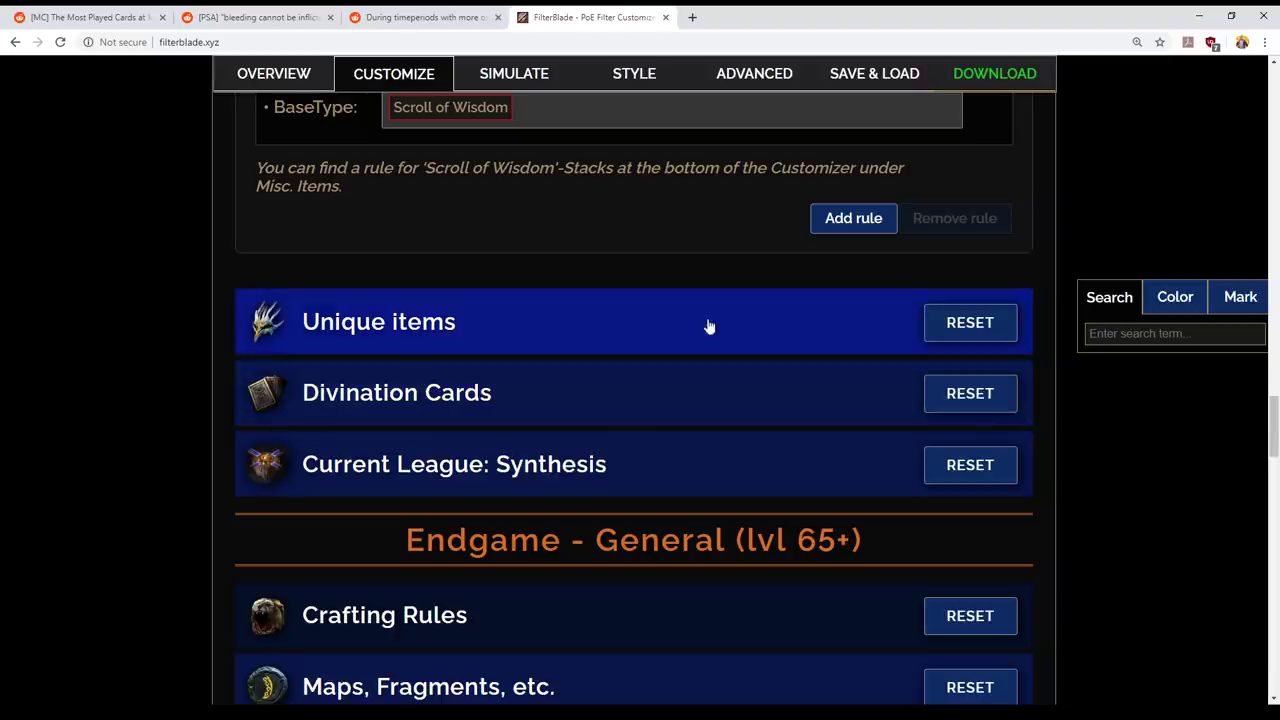
click(706, 393)
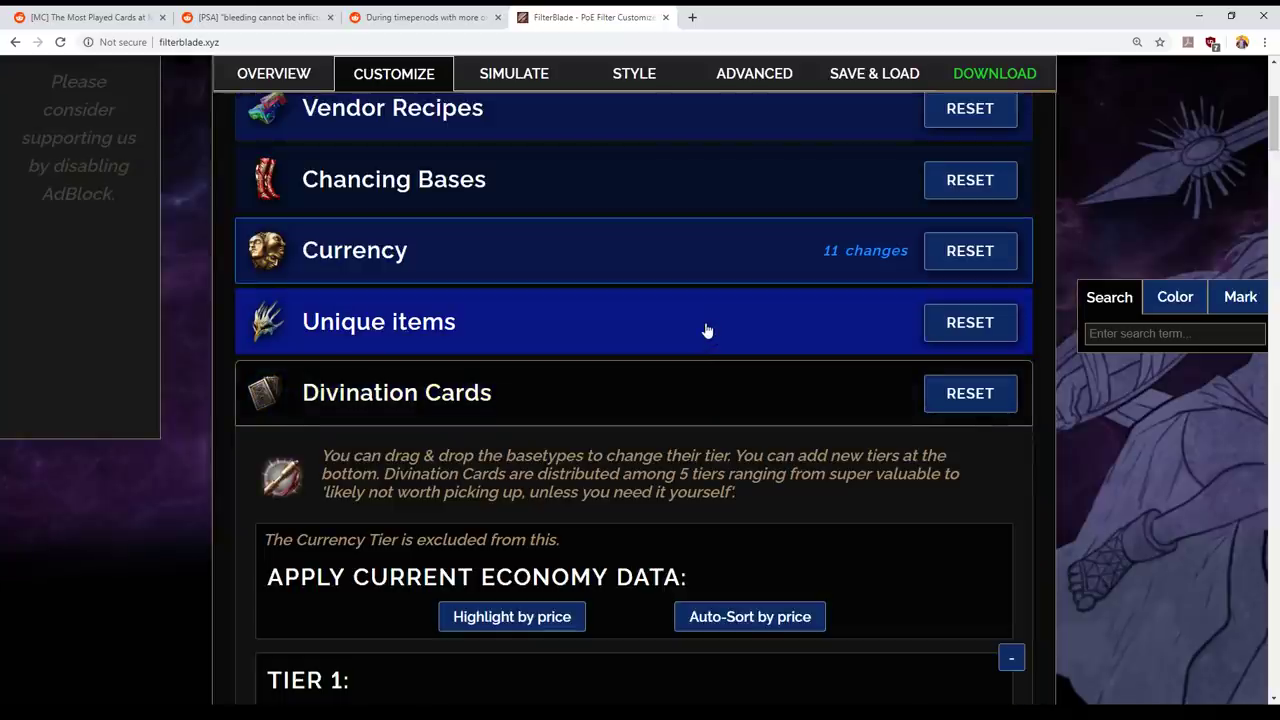
scroll(888, 450, down, 1)
scroll(688, 425, down, 1)
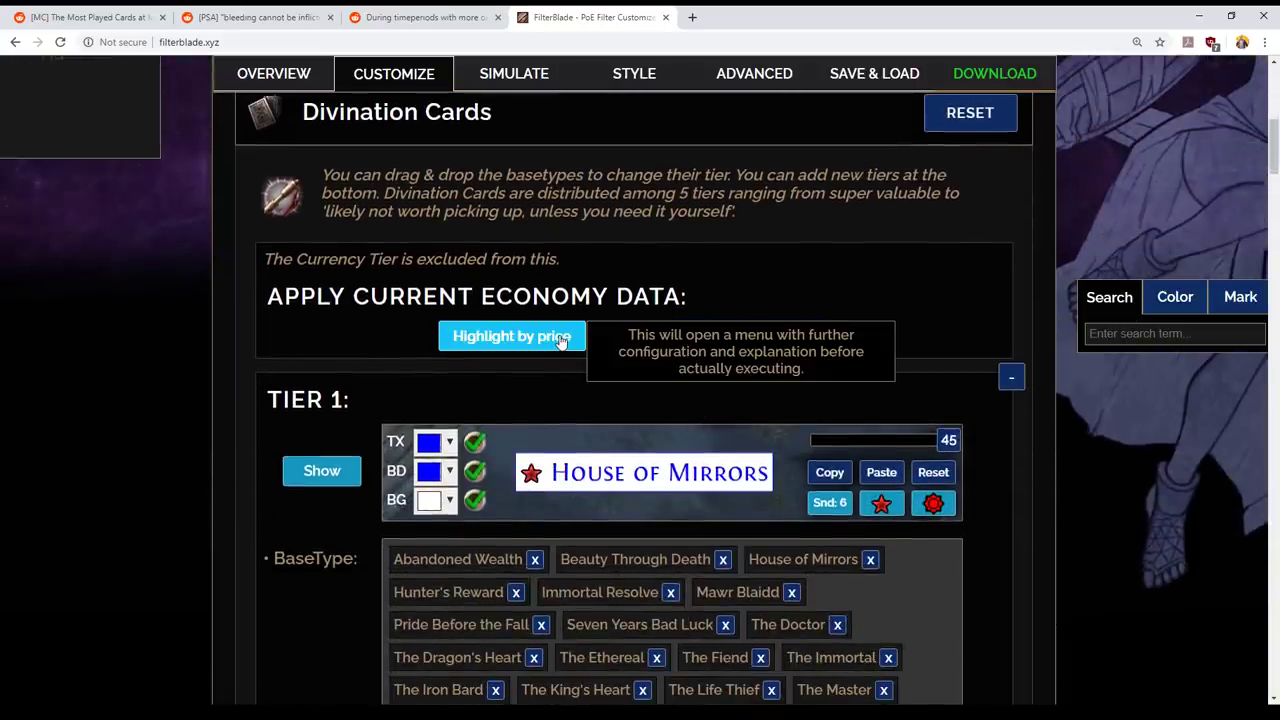
click(701, 334)
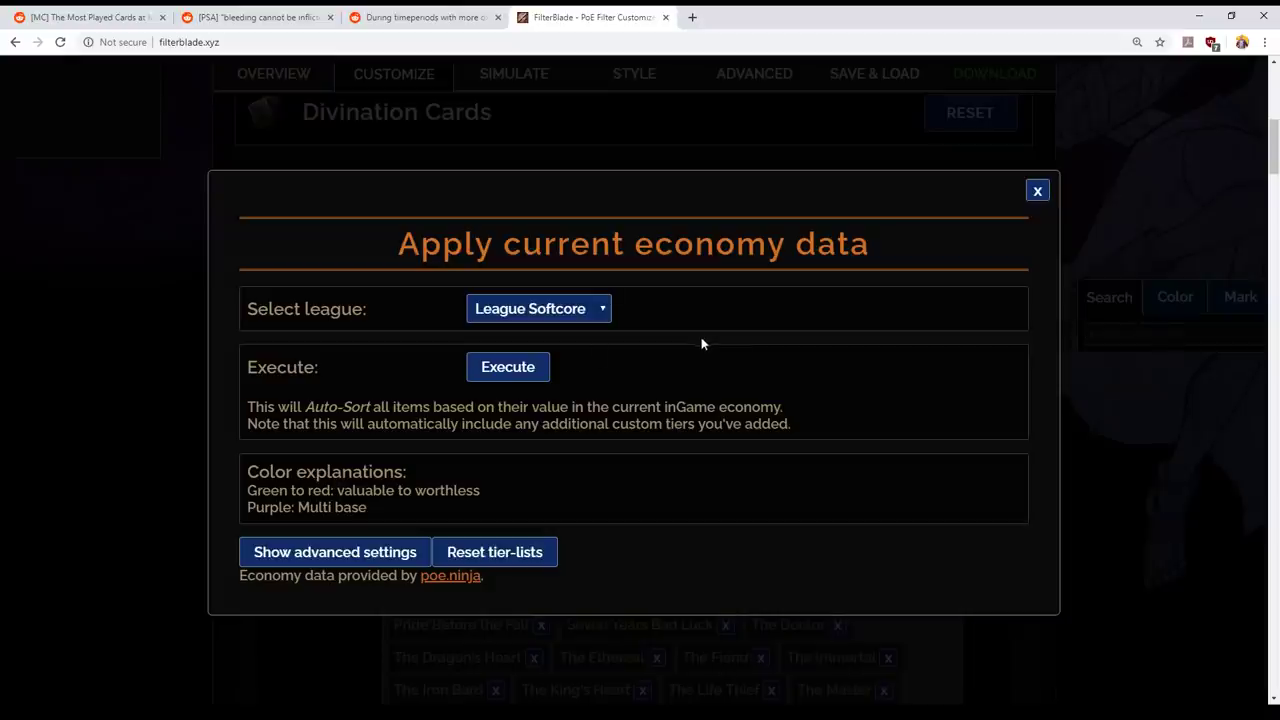
click(519, 369)
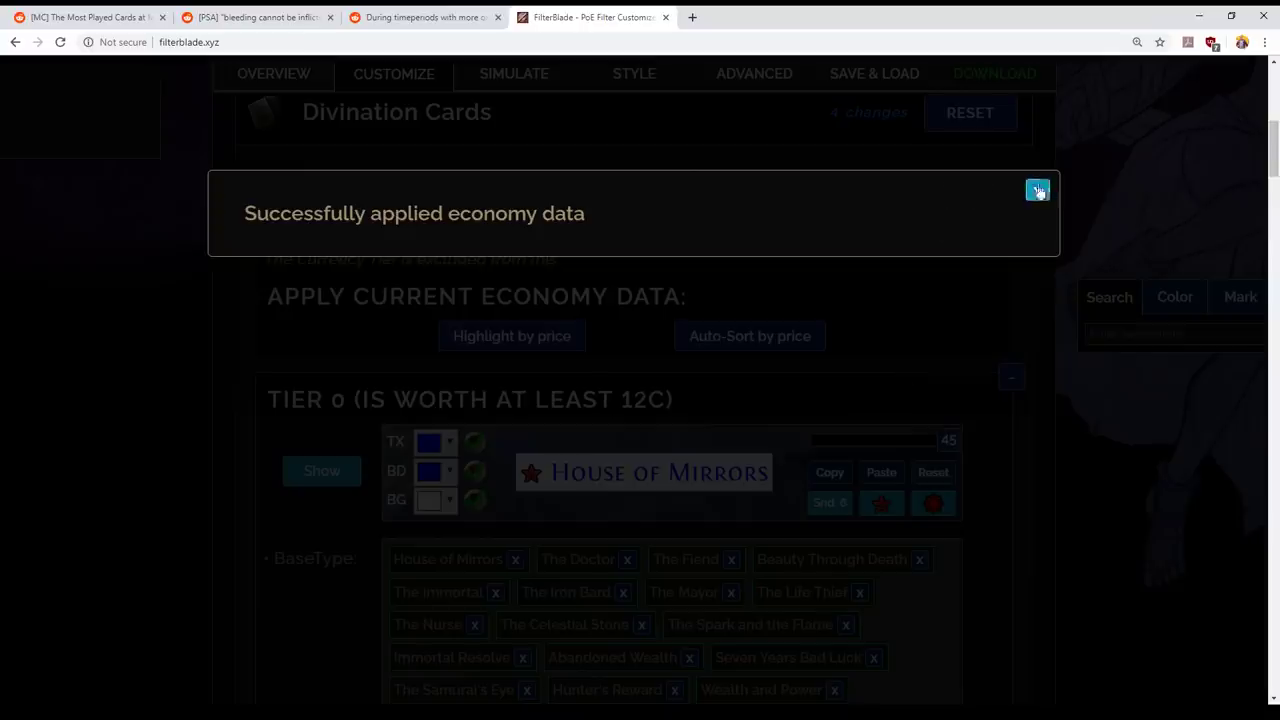
click(1037, 191)
- Examine the cards, prices and display style of divination card Tier 0 and compare them with Tier 1
scroll(1050, 522, down, 2)
scroll(1049, 512, down, 2)
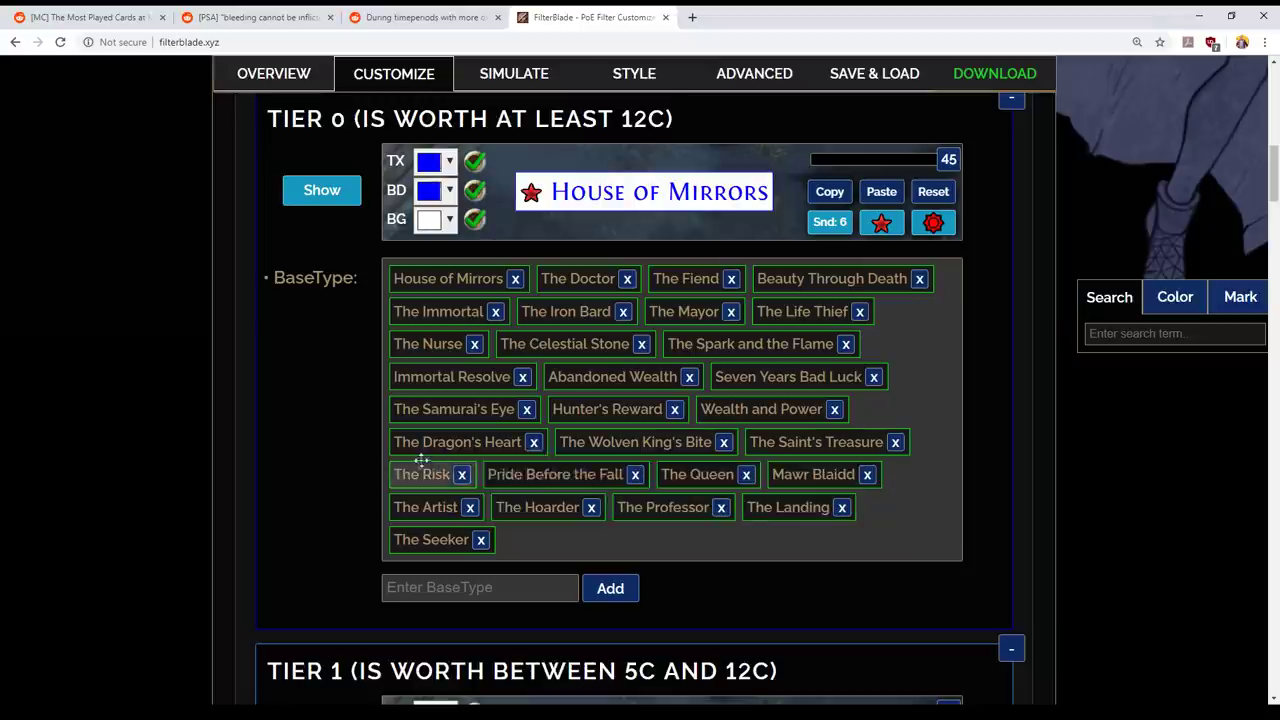
mouse_move(428, 474)
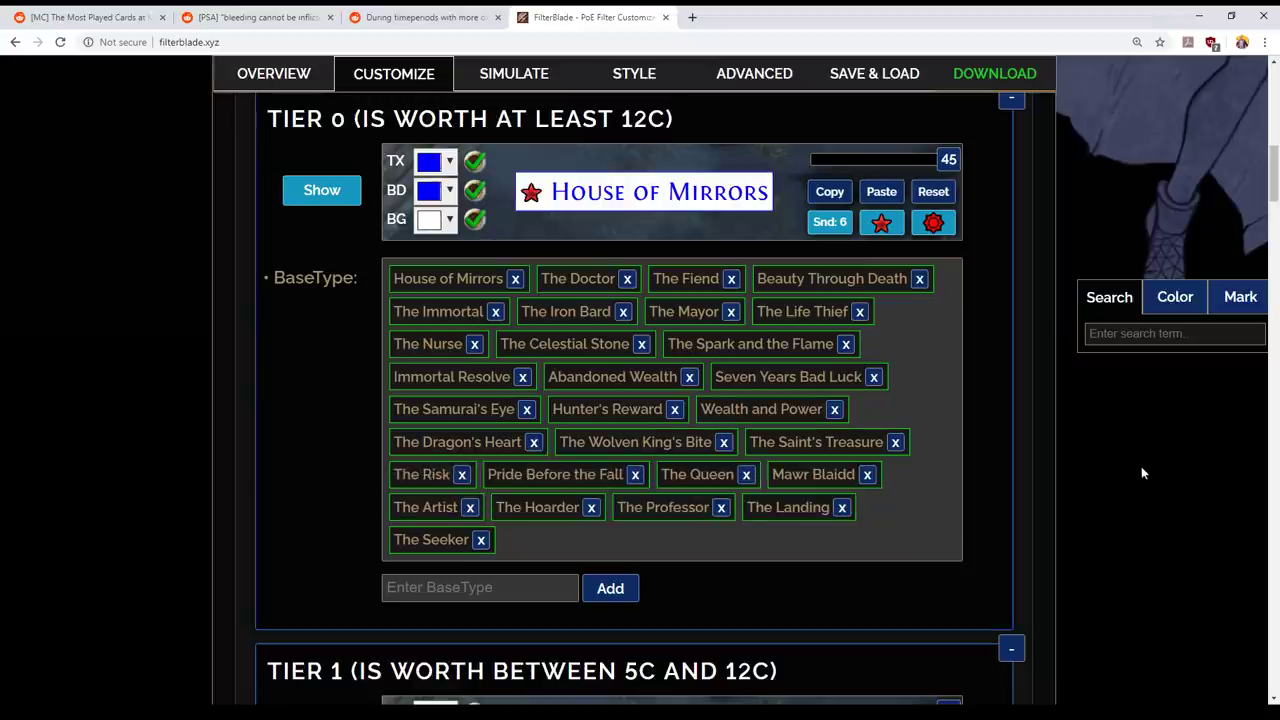
scroll(1141, 466, down, 1)
scroll(571, 609, up, 3)
scroll(440, 620, down, 2)
mouse_move(435, 612)
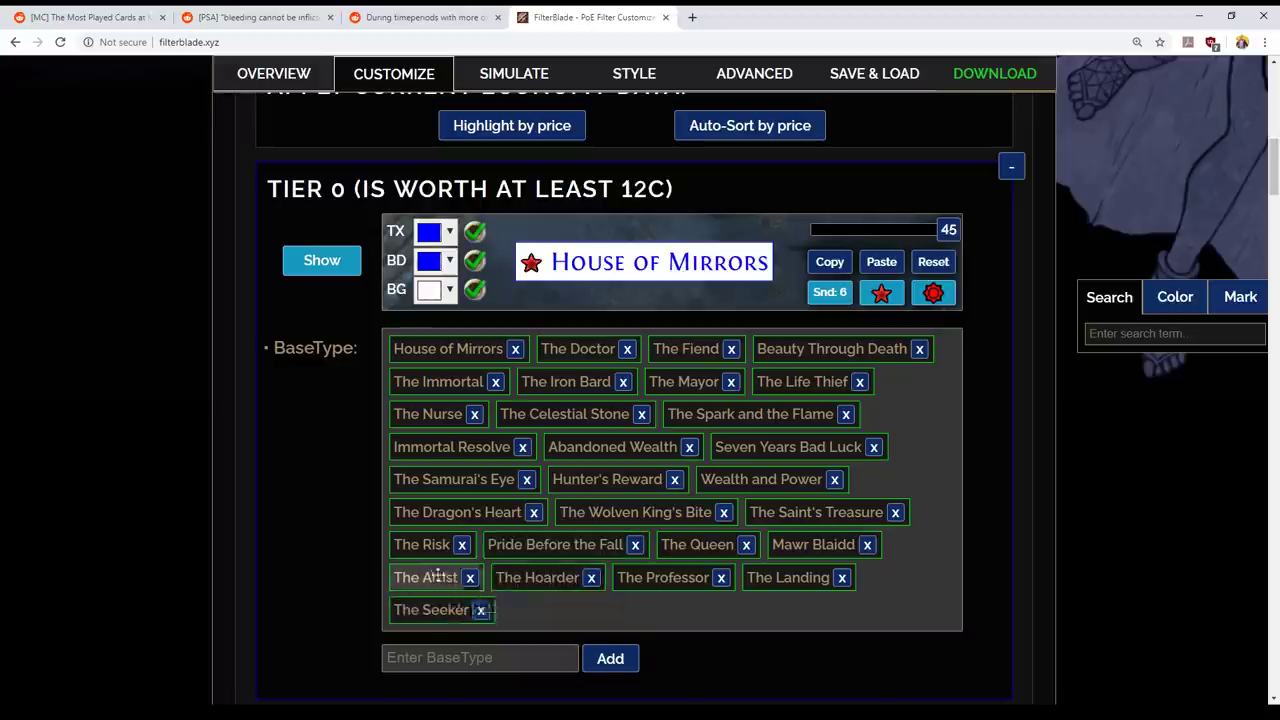
scroll(894, 580, up, 3)
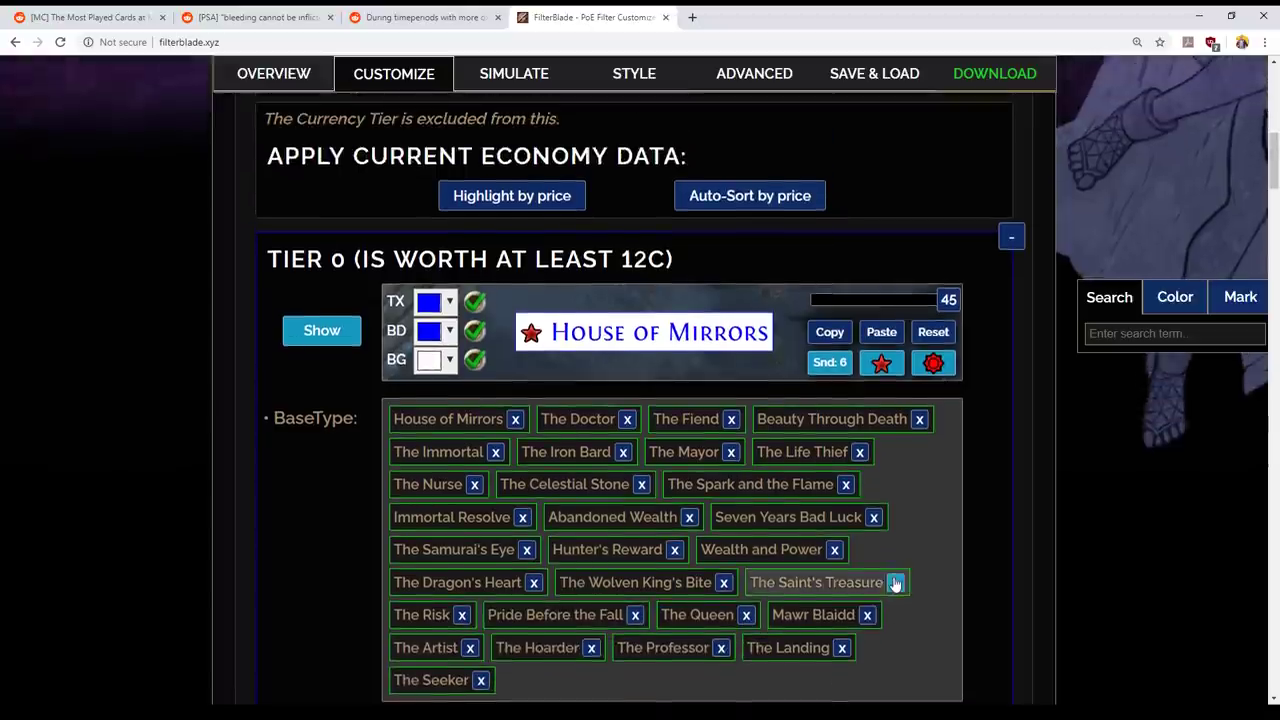
scroll(927, 592, down, 4)
mouse_move(476, 277)
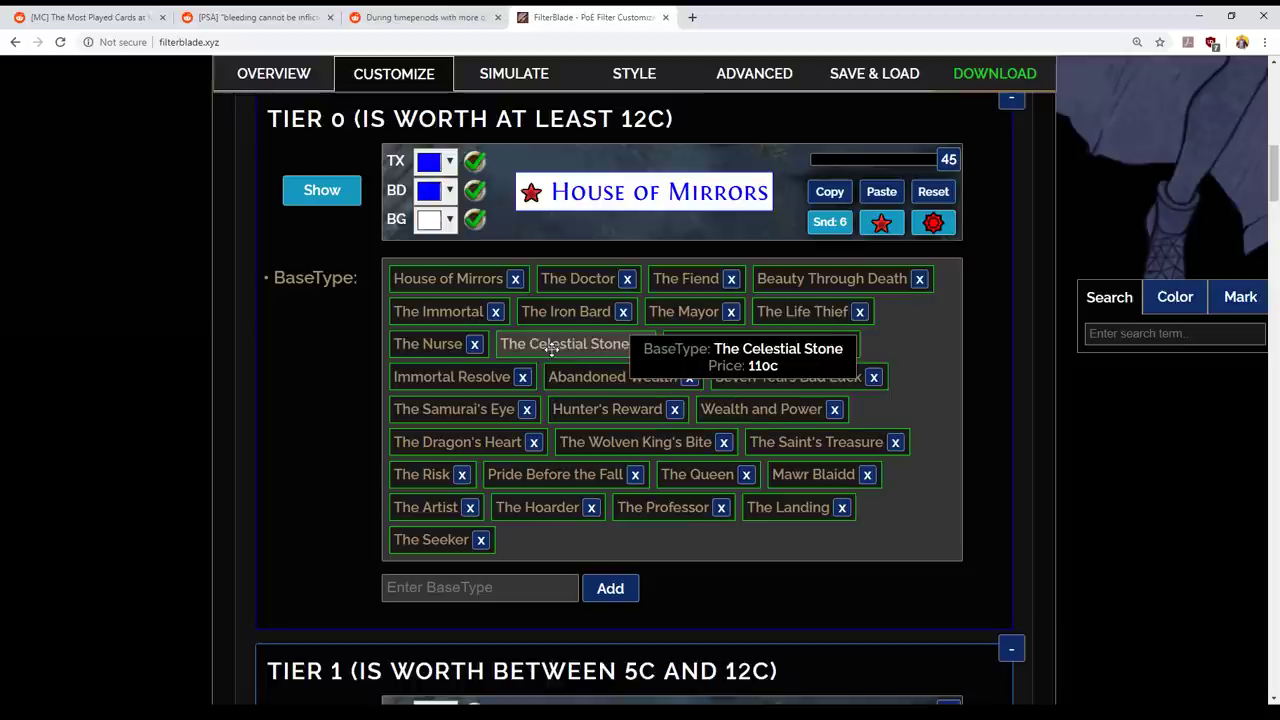
mouse_move(576, 340)
mouse_move(728, 340)
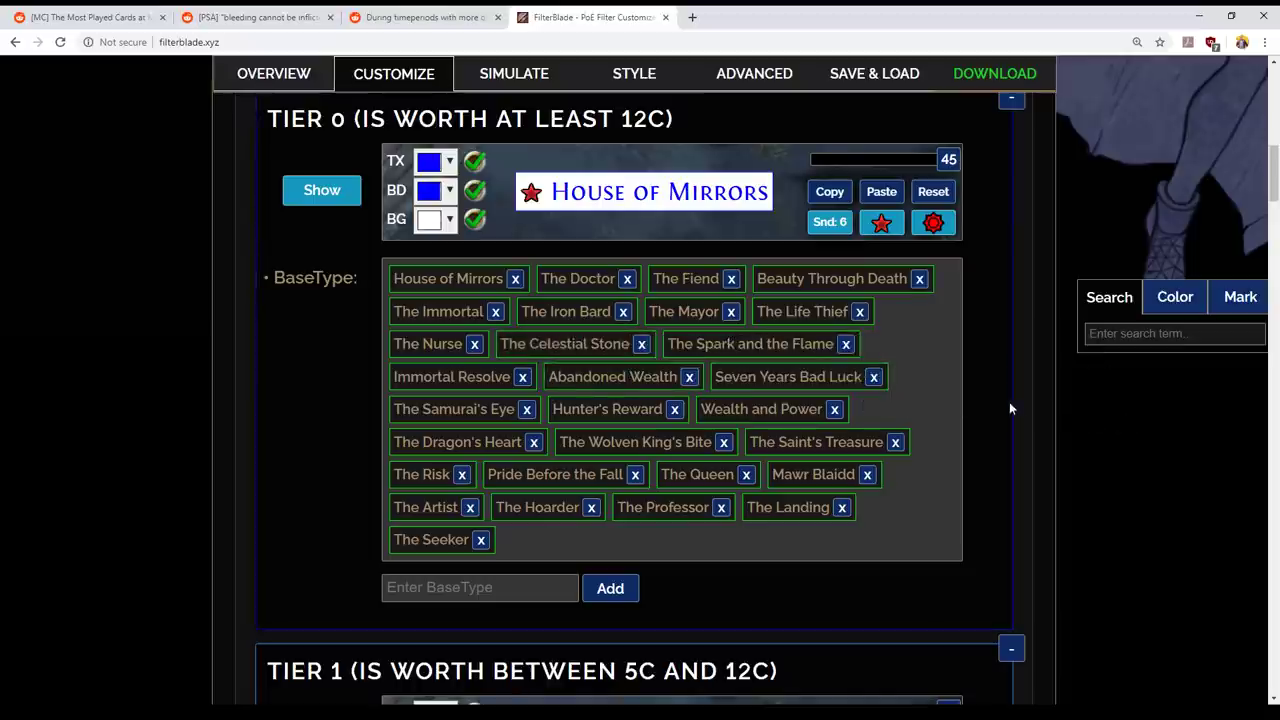
scroll(1009, 402, up, 1)
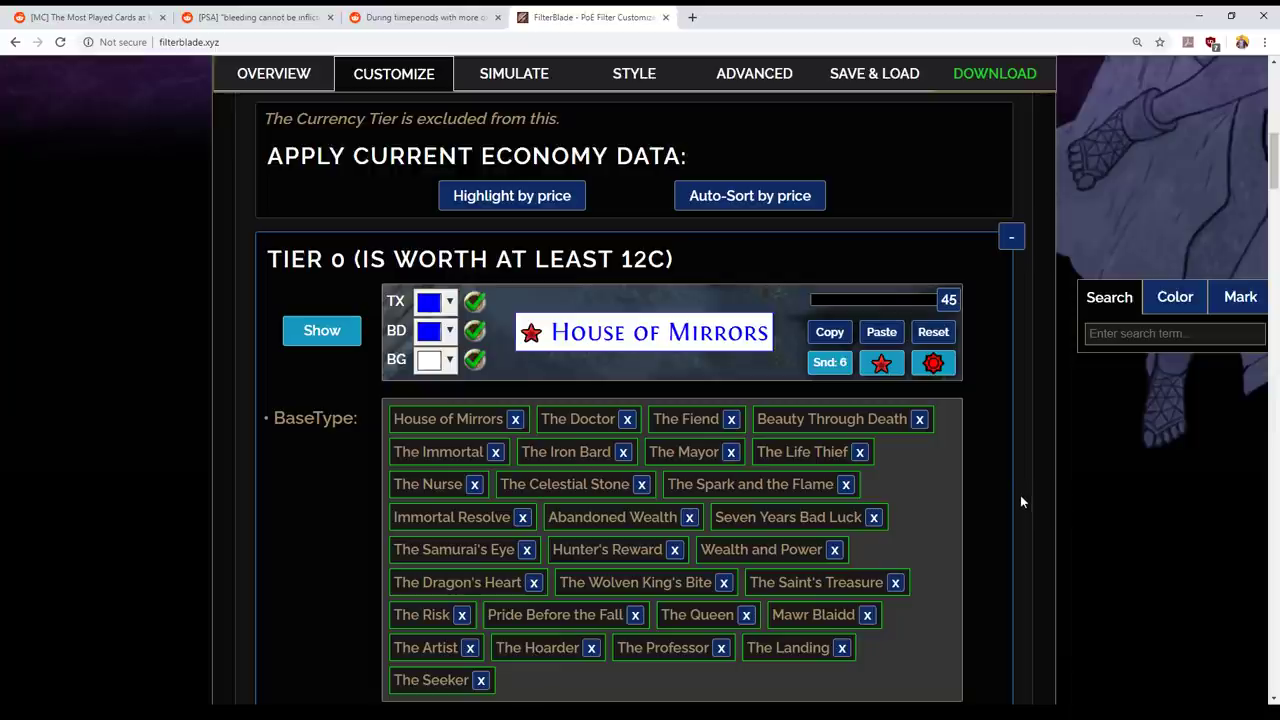
mouse_move(752, 512)
scroll(1008, 499, down, 1)
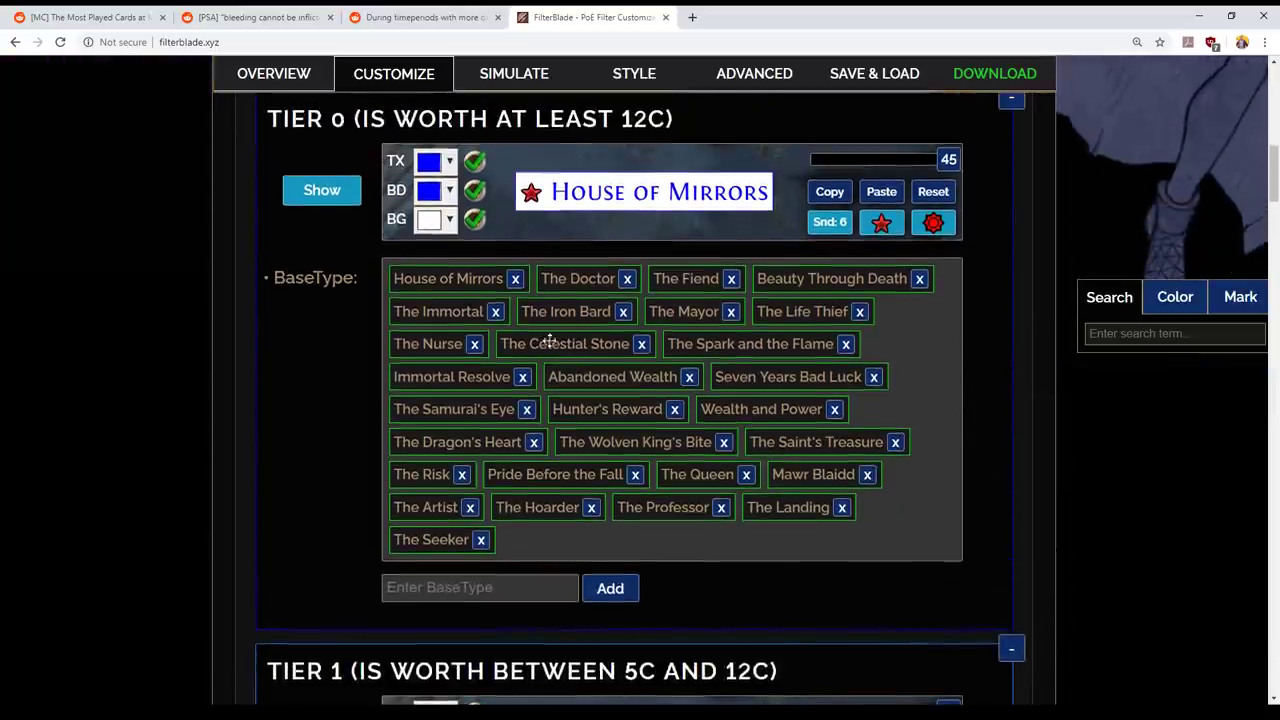
mouse_move(537, 193)
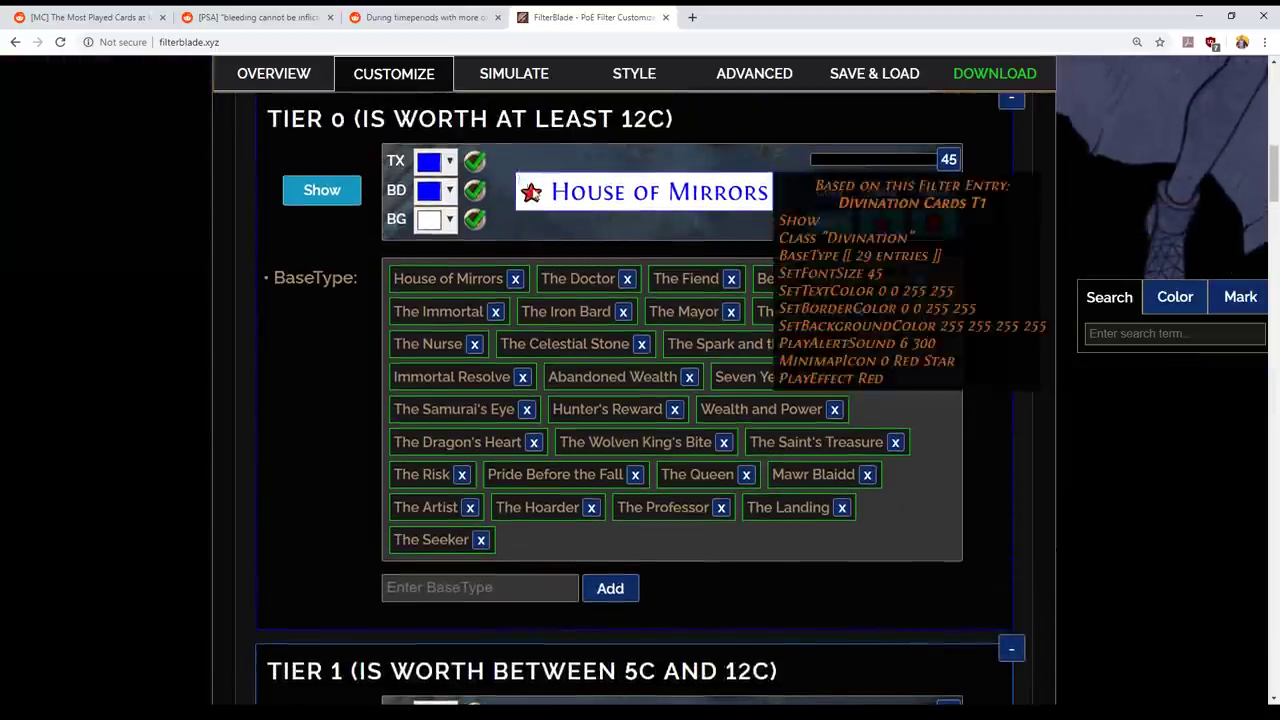
scroll(986, 425, down, 3)
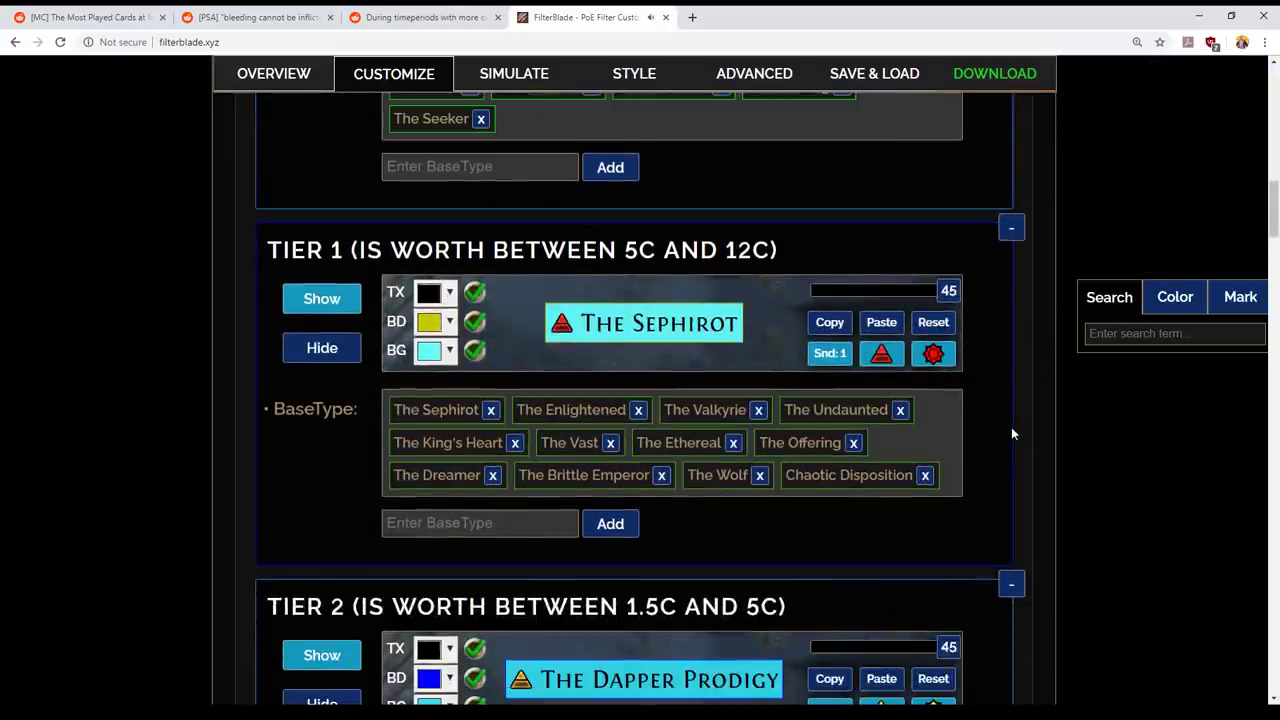
scroll(1011, 431, up, 3)
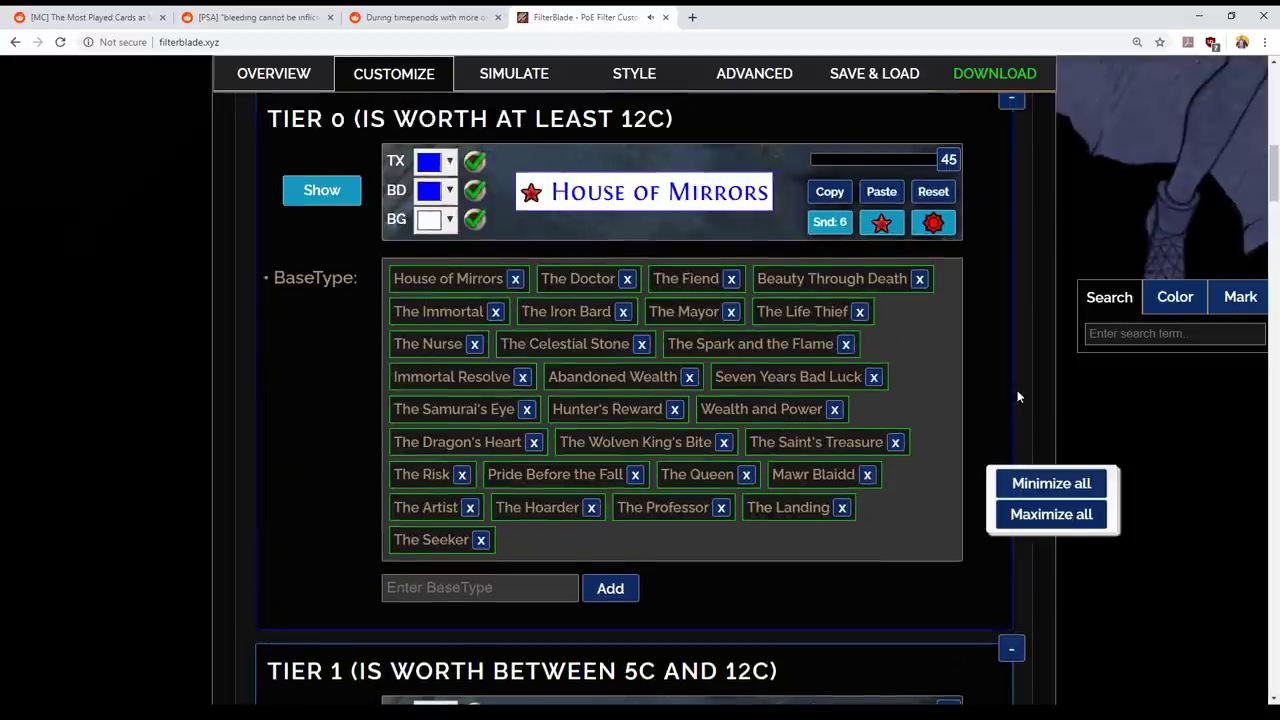
scroll(1095, 463, down, 2)
scroll(1160, 531, down, 2)
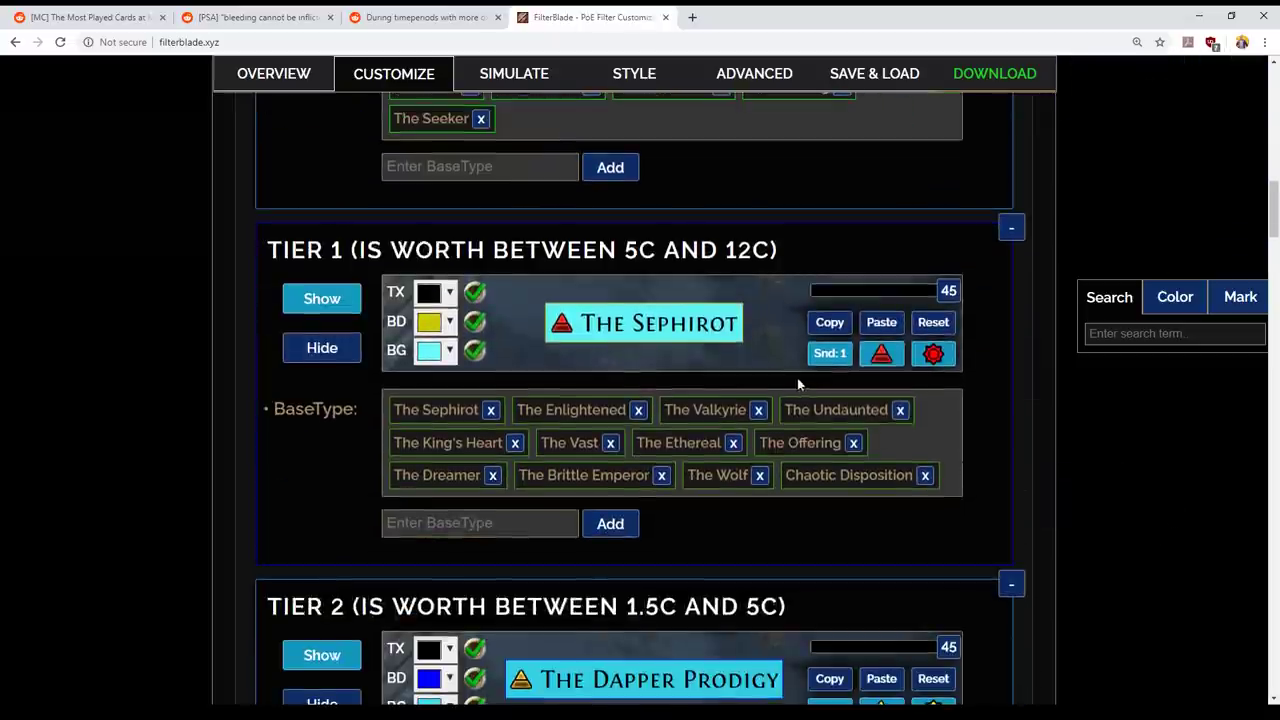
- Compare the cards, prices and display styles of divination card Tier 1 and Tier 2
scroll(1014, 477, down, 3)
scroll(1020, 482, down, 2)
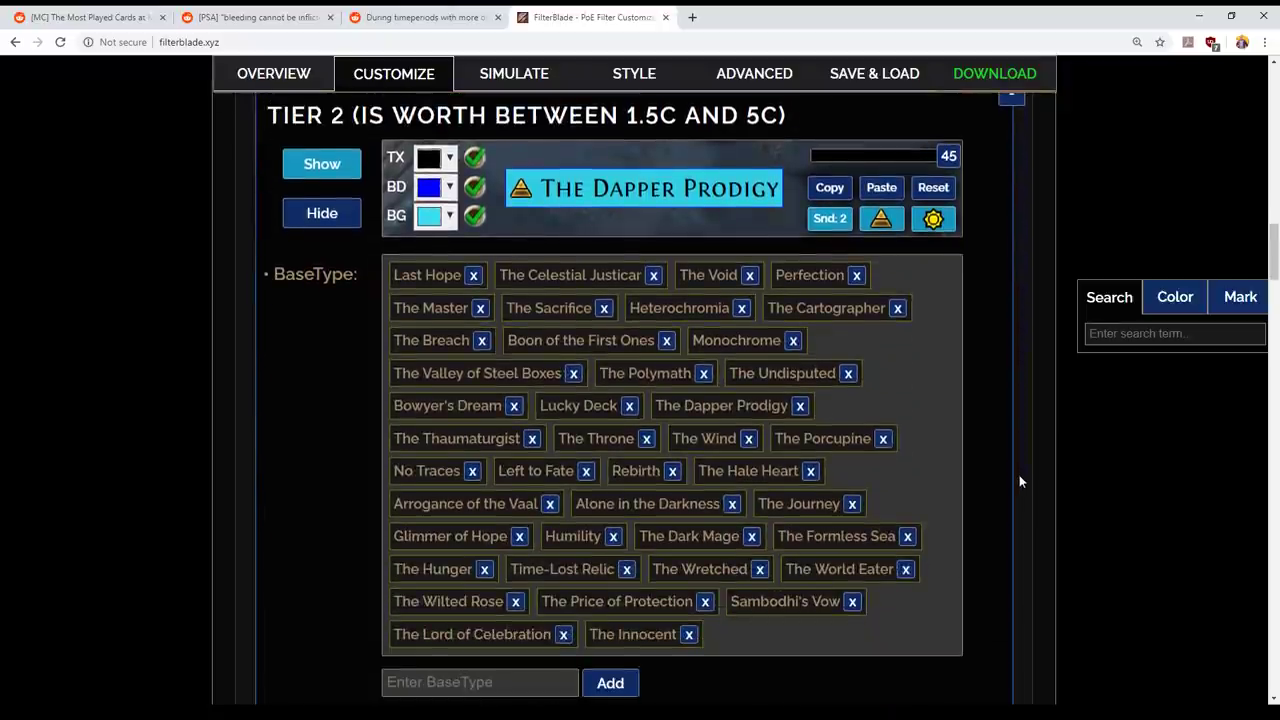
scroll(1039, 426, up, 5)
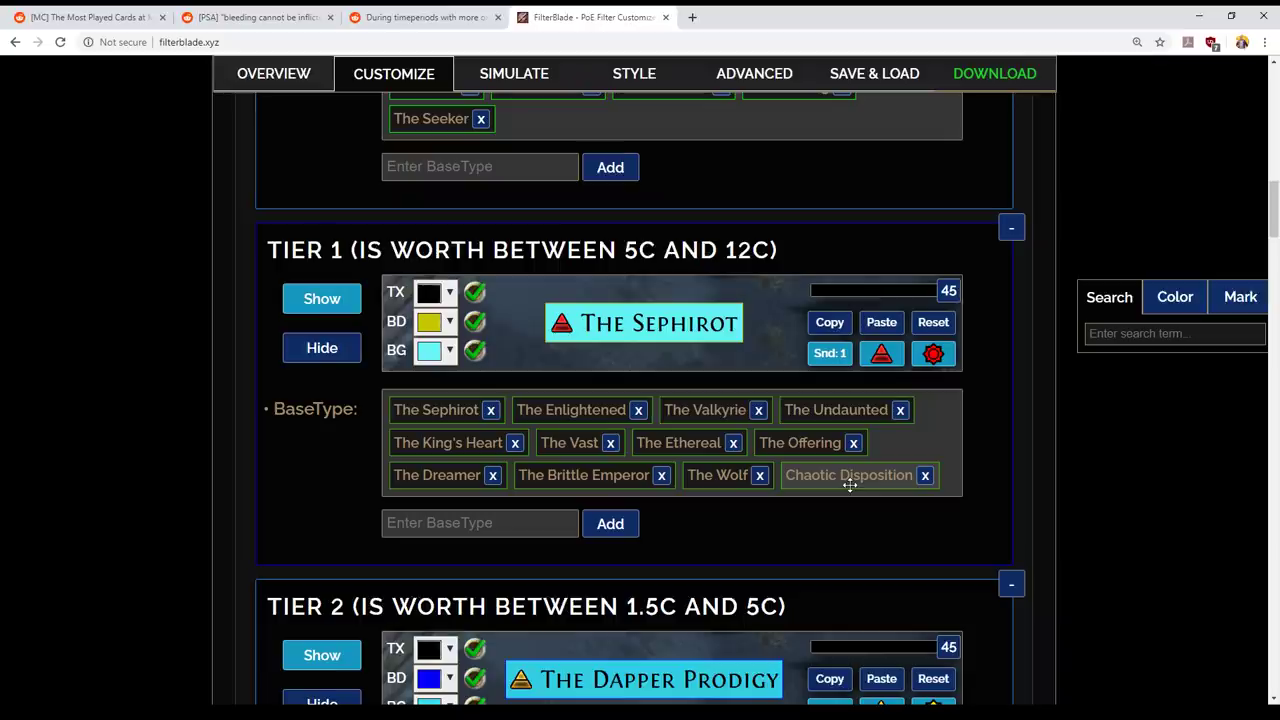
mouse_move(806, 481)
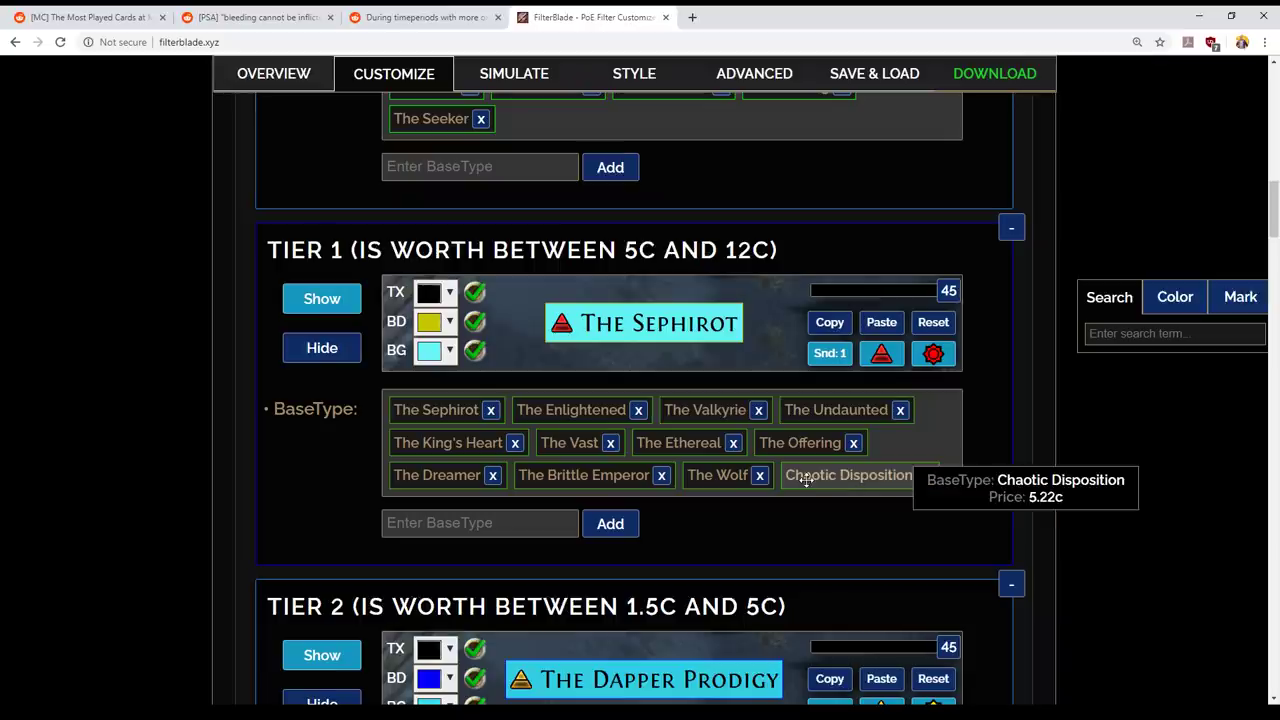
right_click(805, 537)
click(1088, 454)
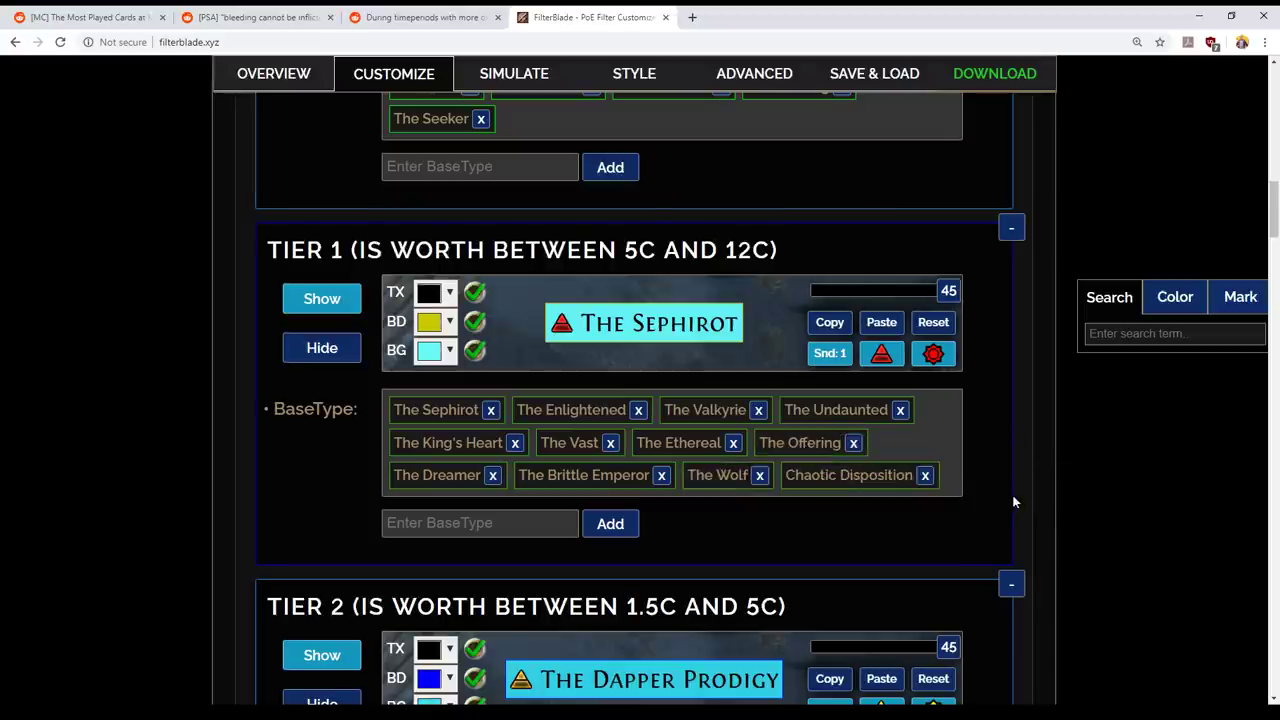
scroll(1011, 490, down, 5)
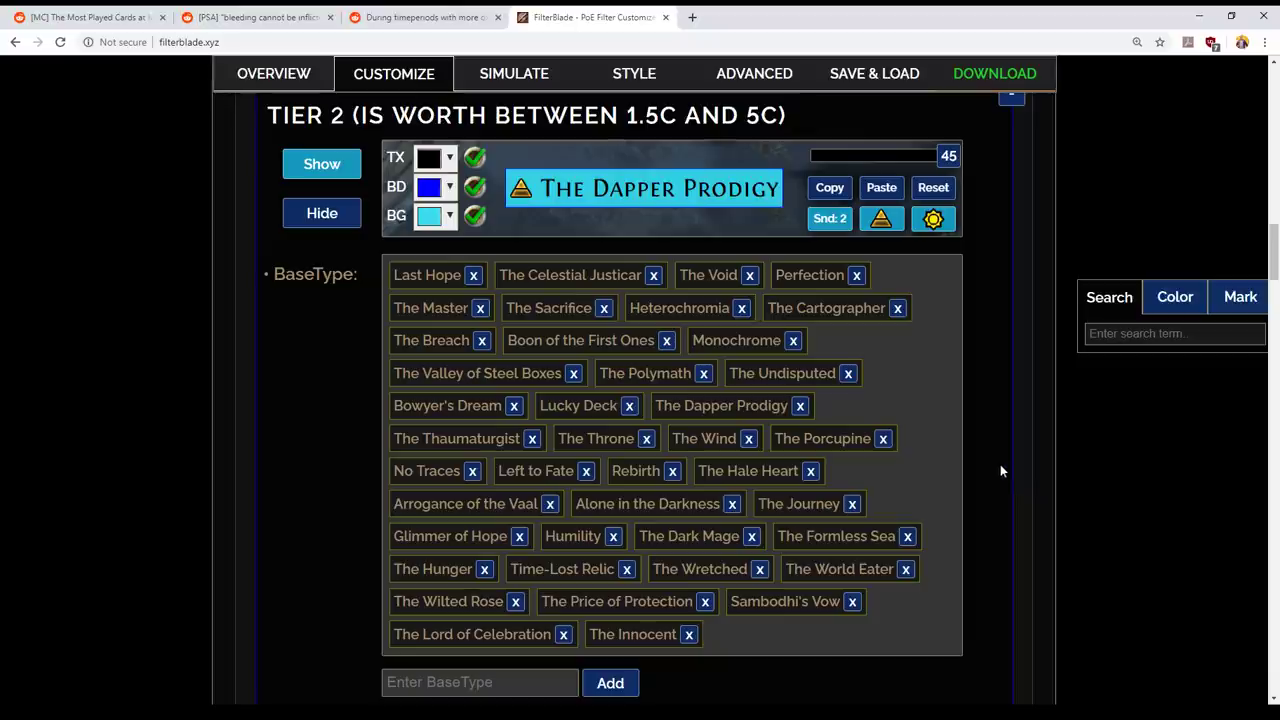
scroll(1000, 470, up, 1)
scroll(1000, 470, down, 2)
mouse_move(658, 528)
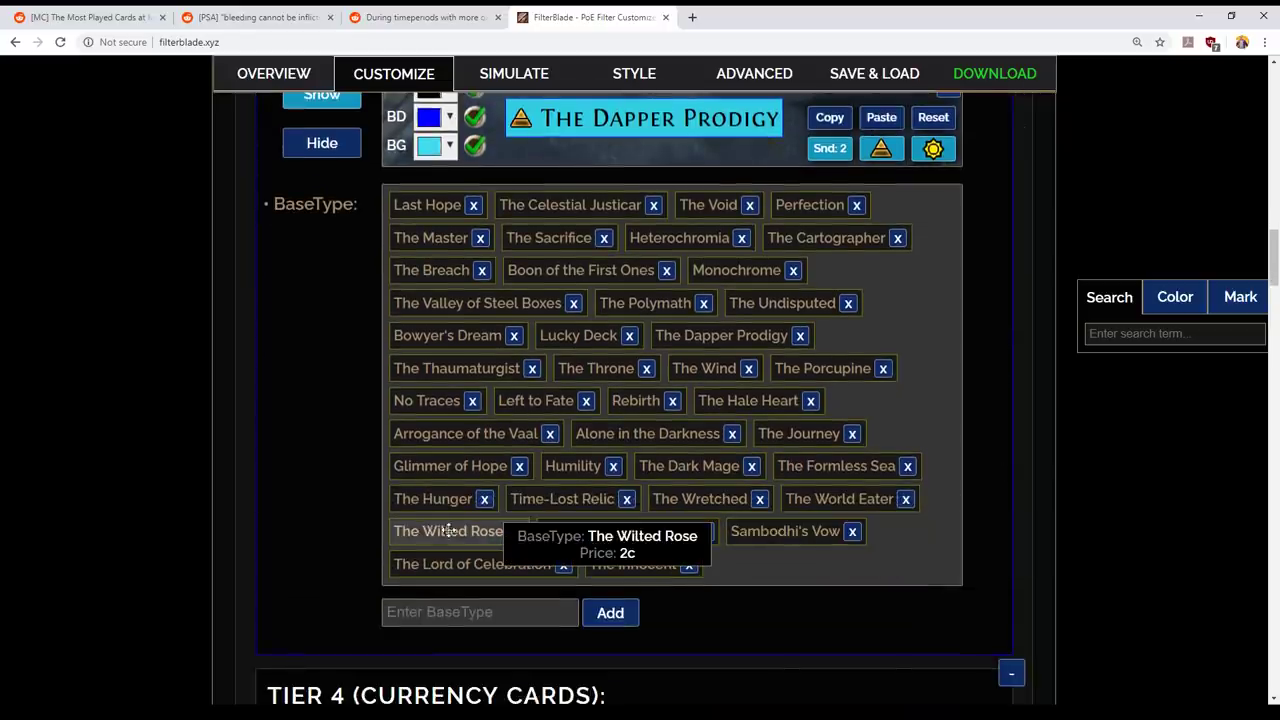
mouse_move(603, 562)
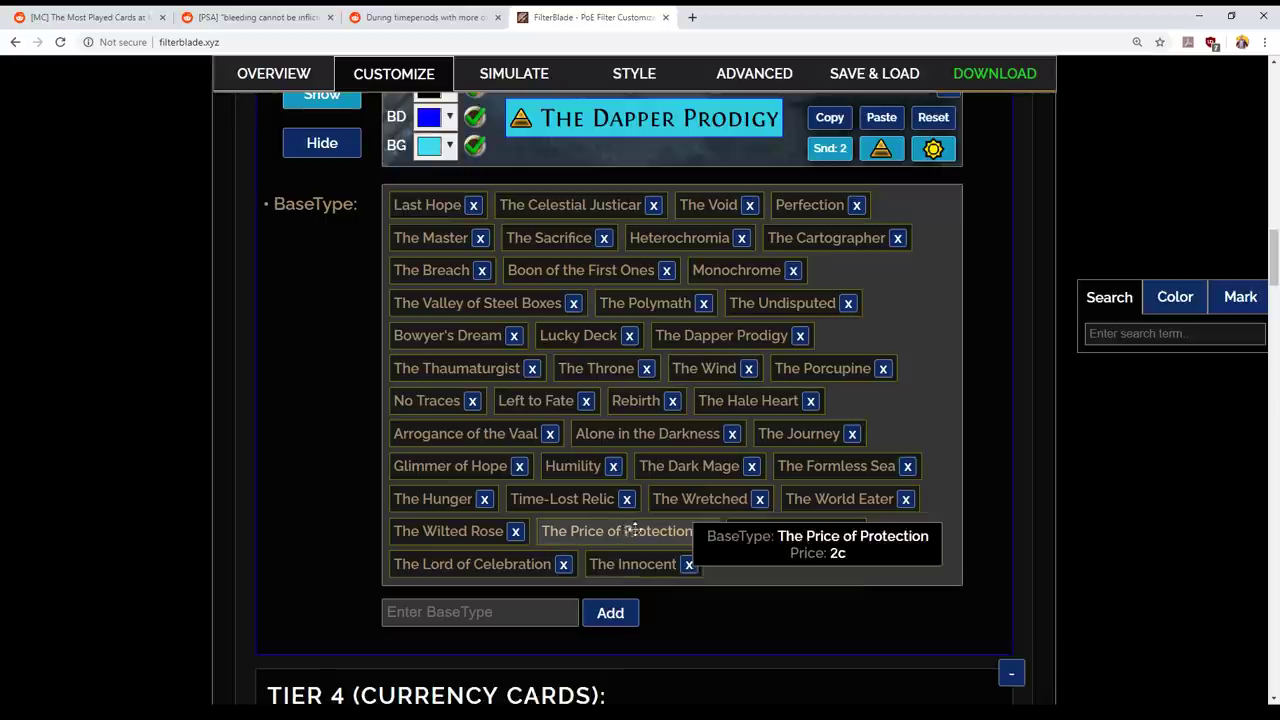
- Set divination card Tier 3, worth between 0.65c and 1.5c plus any unlisted or unknown cards, to Show
scroll(900, 500, down, 4)
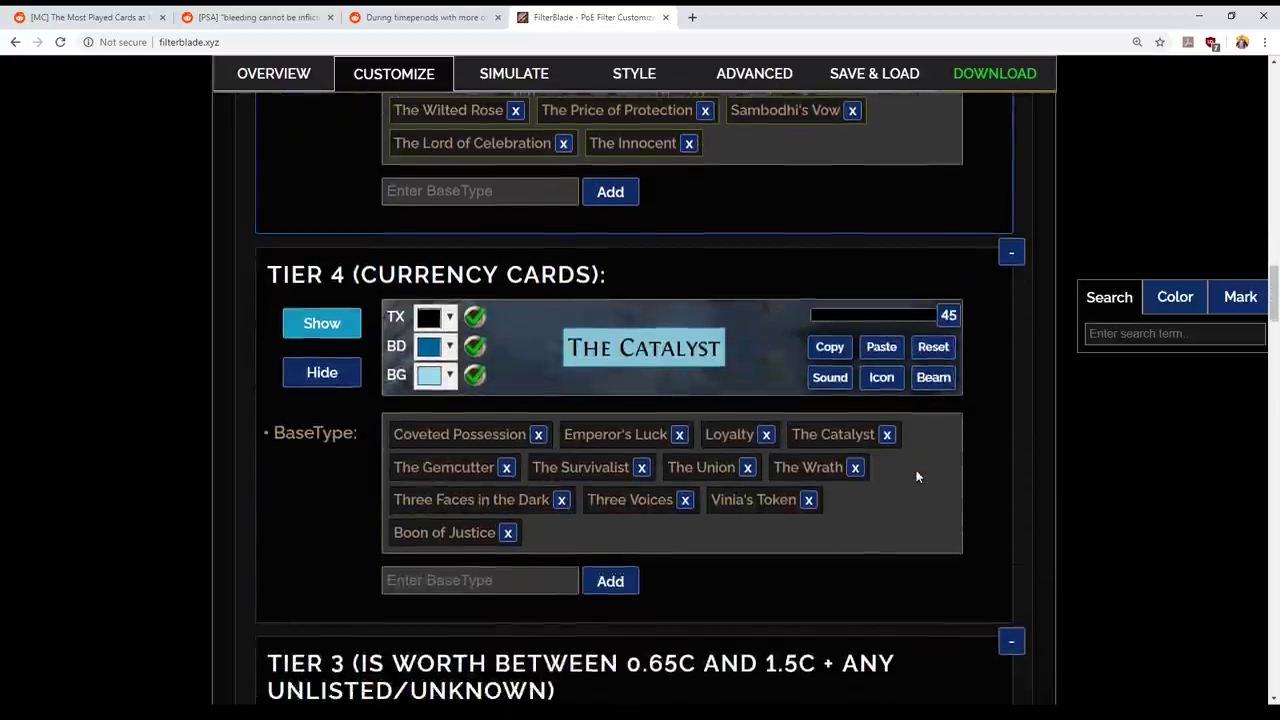
scroll(915, 490, down, 1)
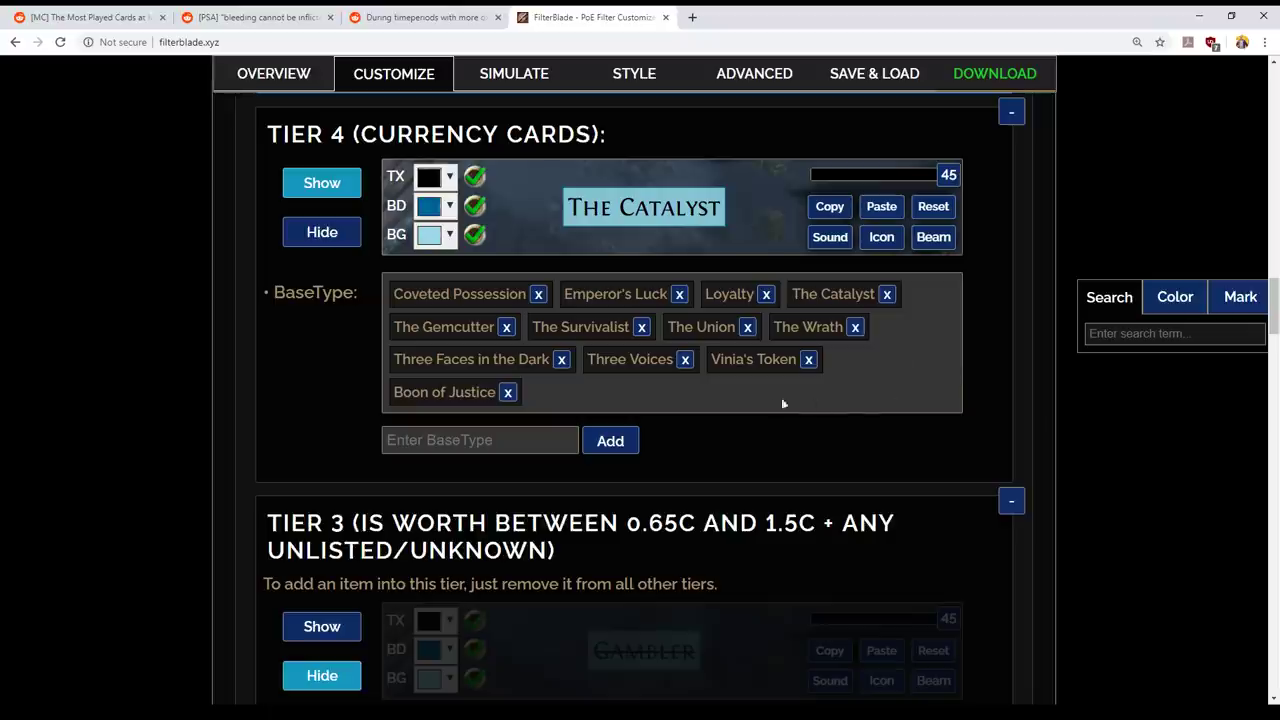
scroll(780, 394, down, 1)
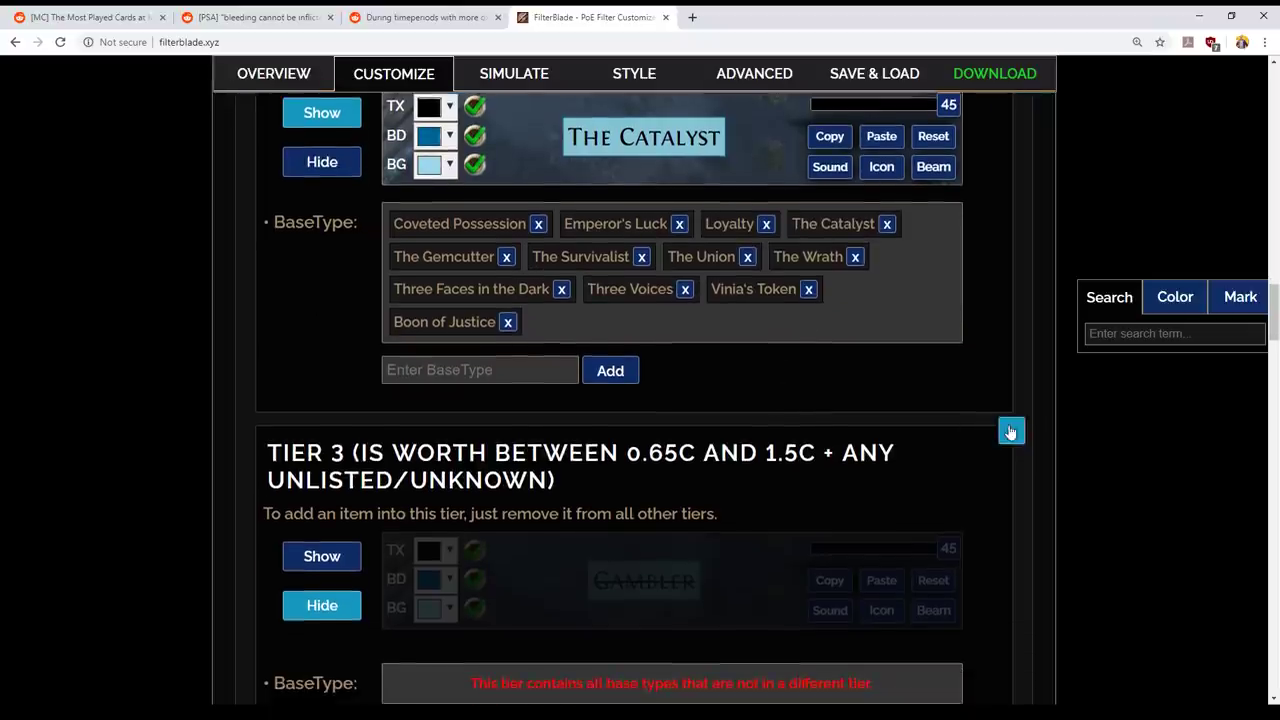
scroll(1058, 423, down, 1)
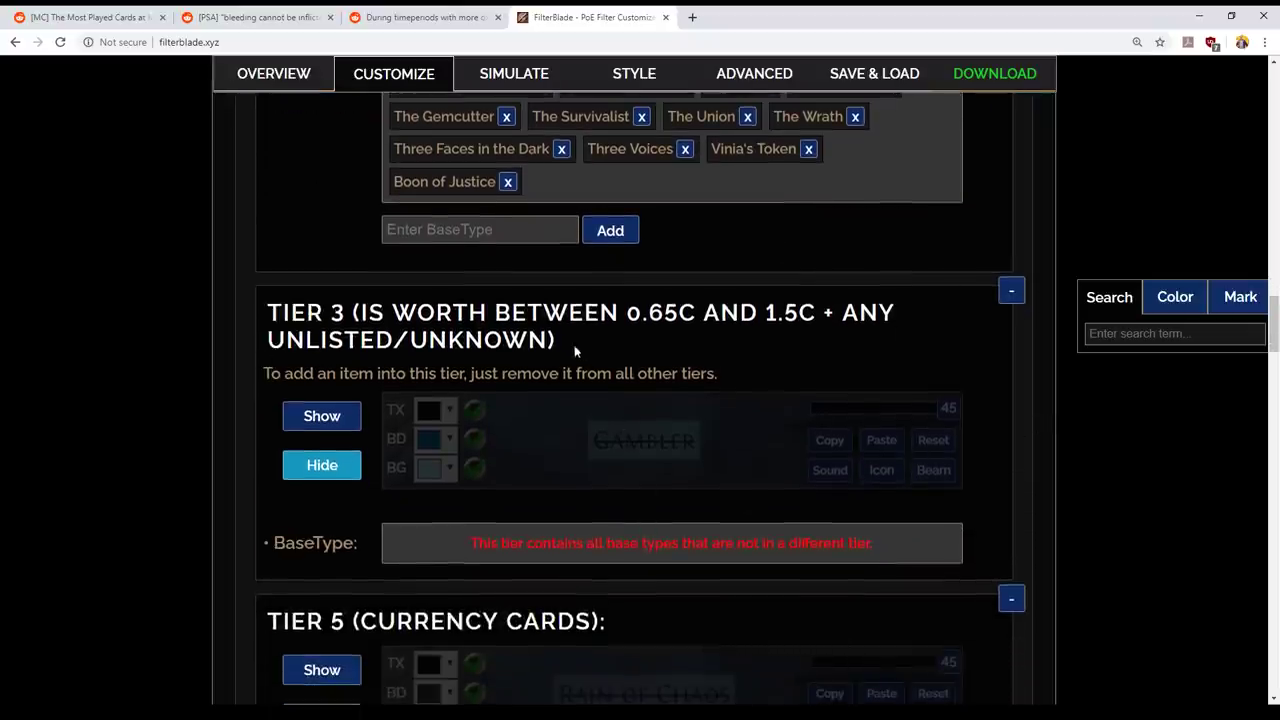
scroll(459, 372, up, 1)
scroll(657, 480, down, 2)
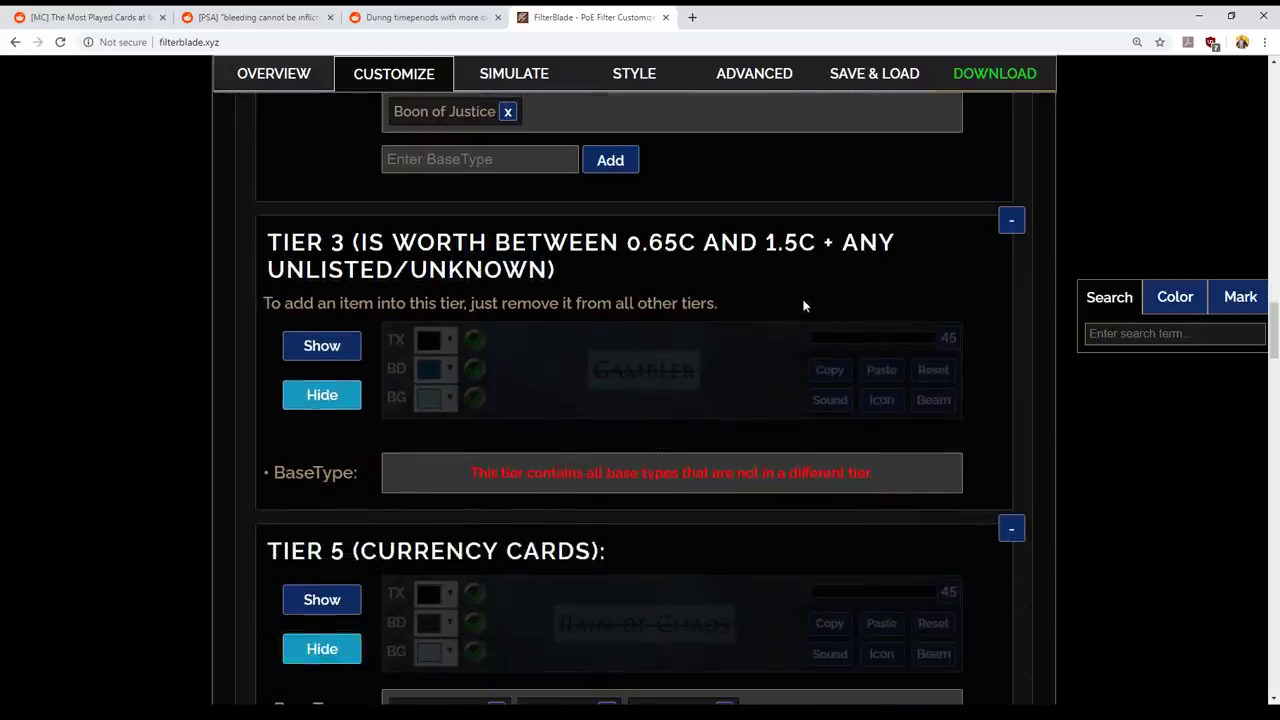
scroll(779, 315, down, 1)
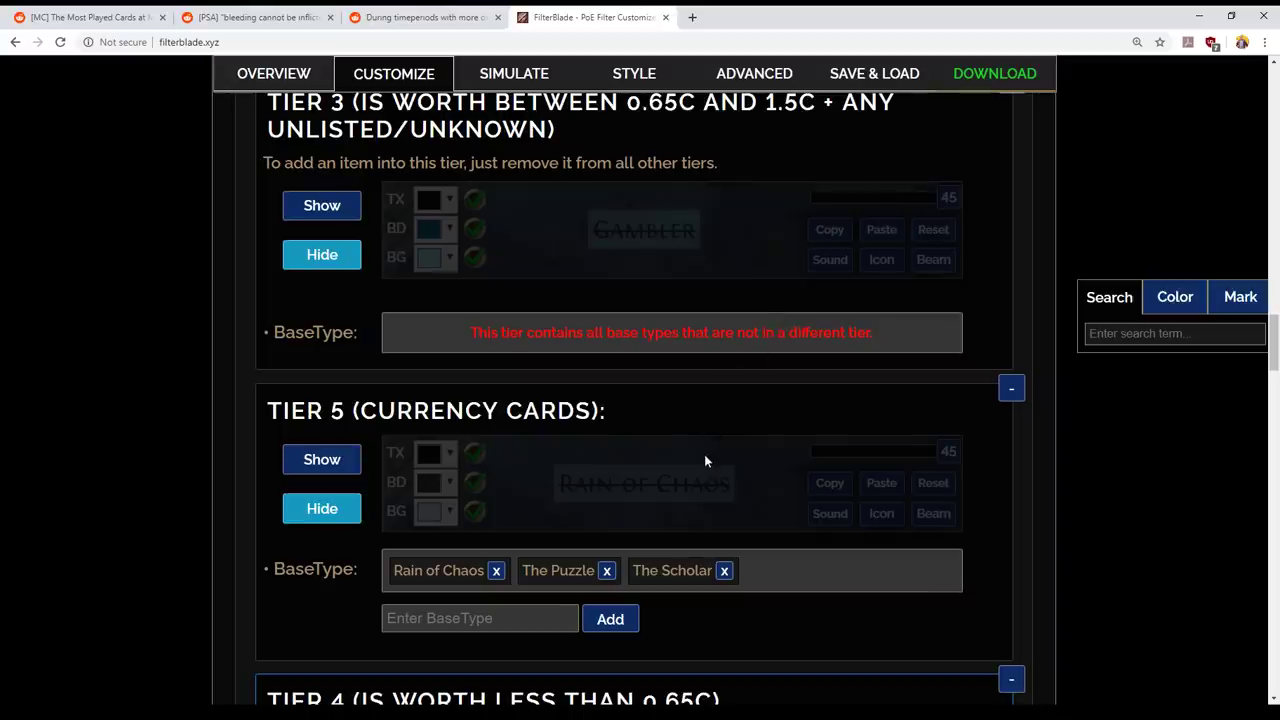
scroll(697, 462, up, 1)
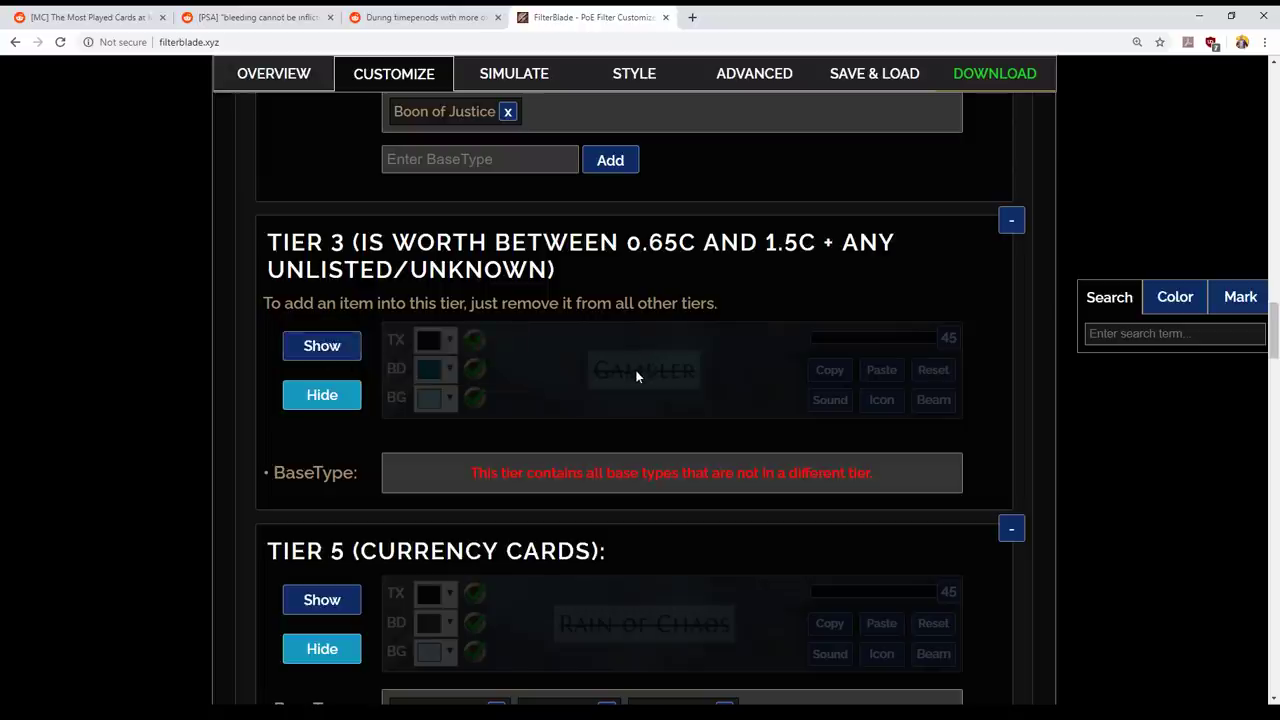
click(306, 352)
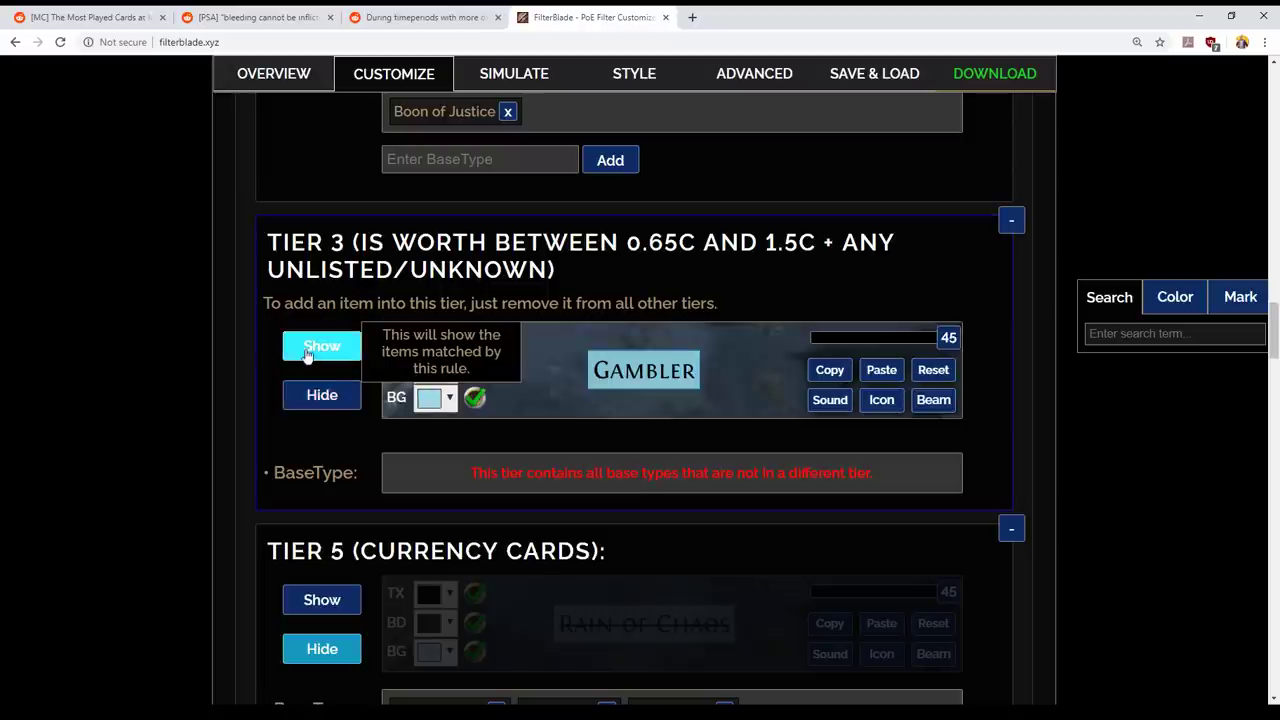
- Compare the Tier 3 display style with the Tier 4 currency cards, and review the cards in Tier 5 and the under-0.65c Tier 4
scroll(686, 400, up, 2)
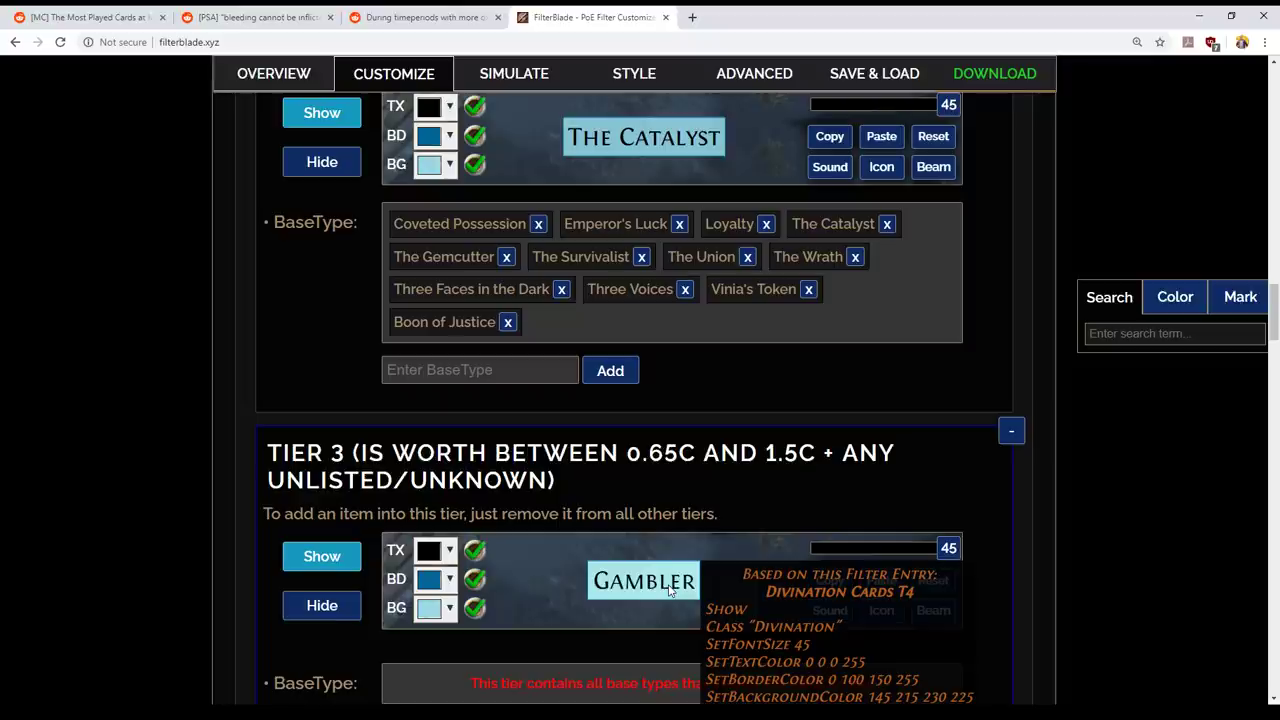
scroll(672, 590, down, 2)
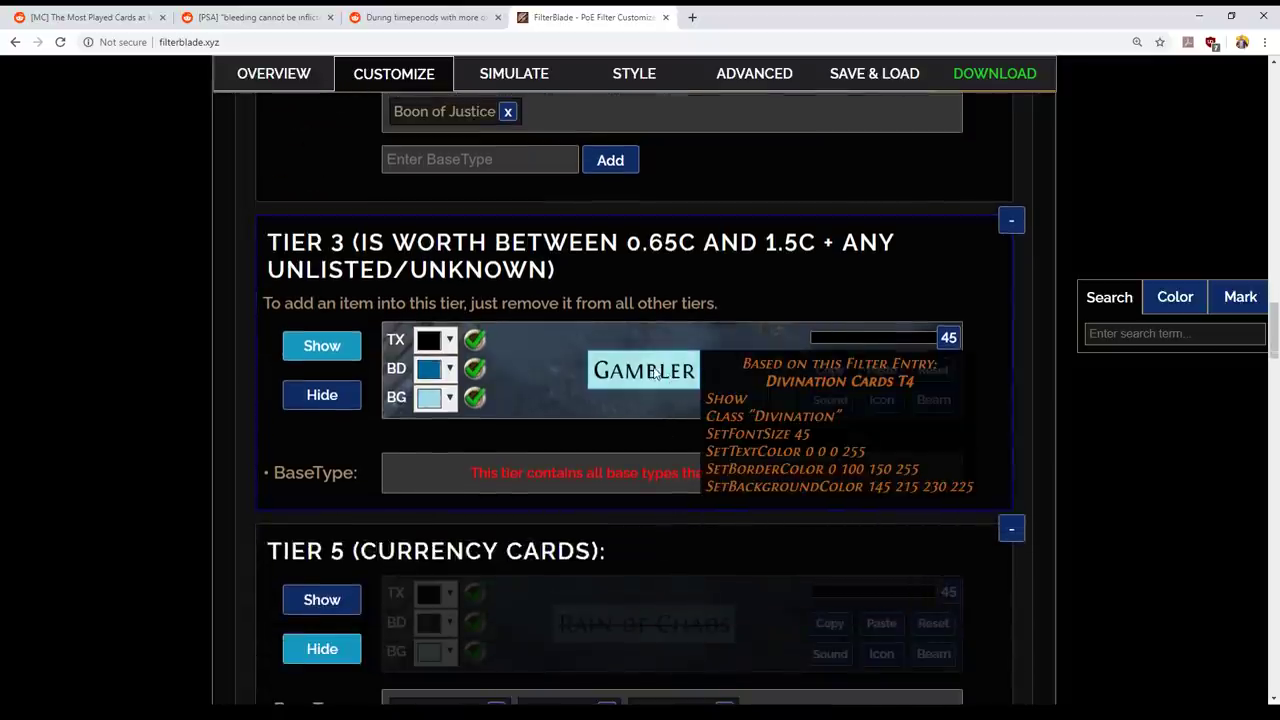
scroll(653, 368, down, 1)
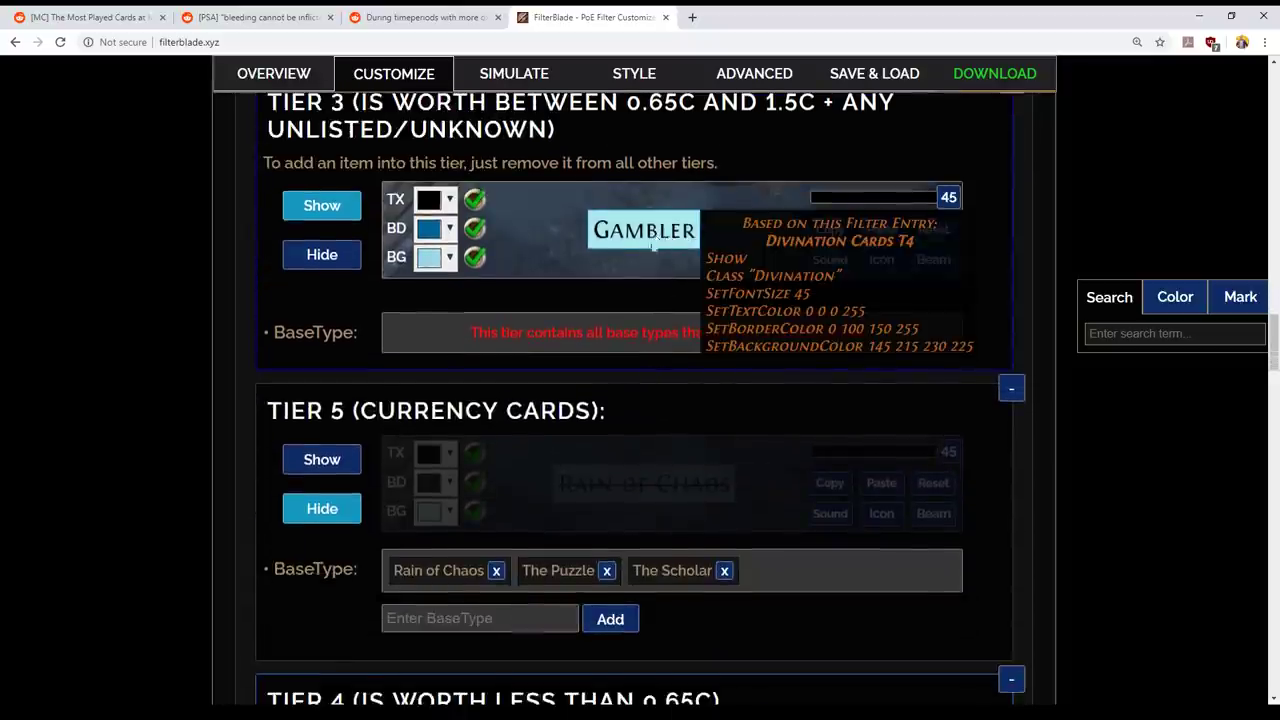
scroll(652, 252, up, 1)
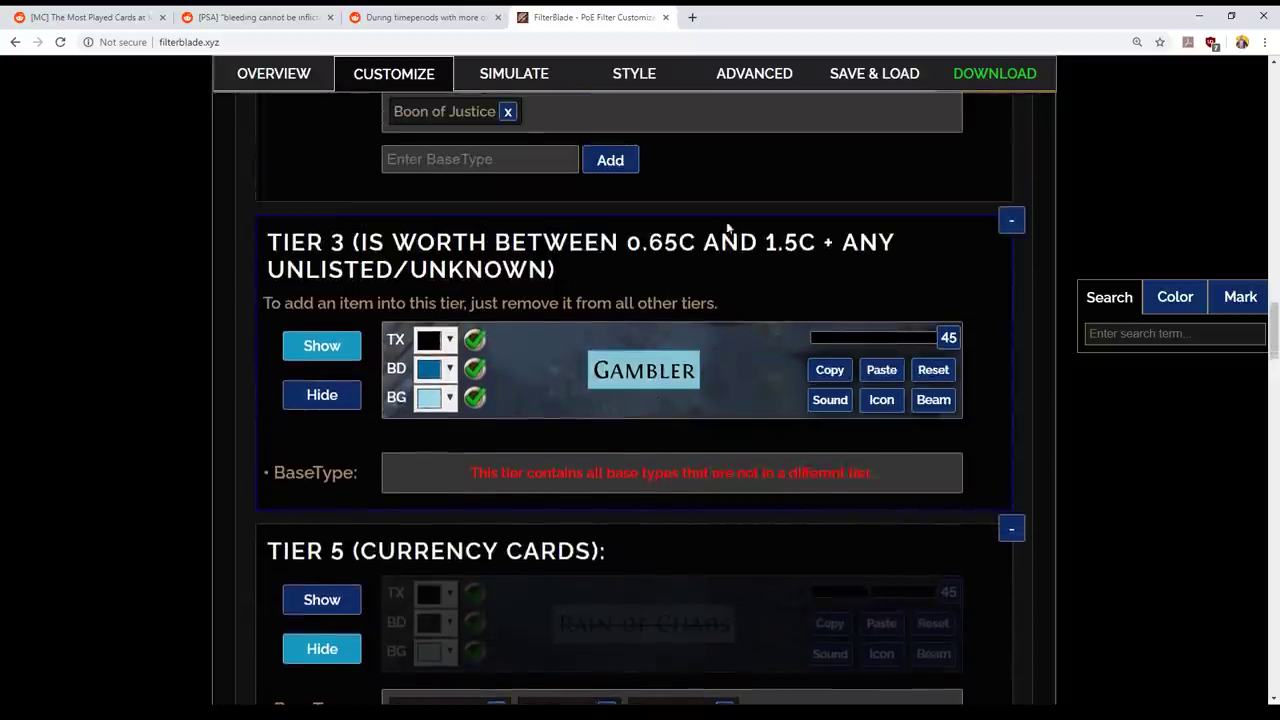
right_click(662, 247)
click(535, 245)
scroll(637, 318, down, 3)
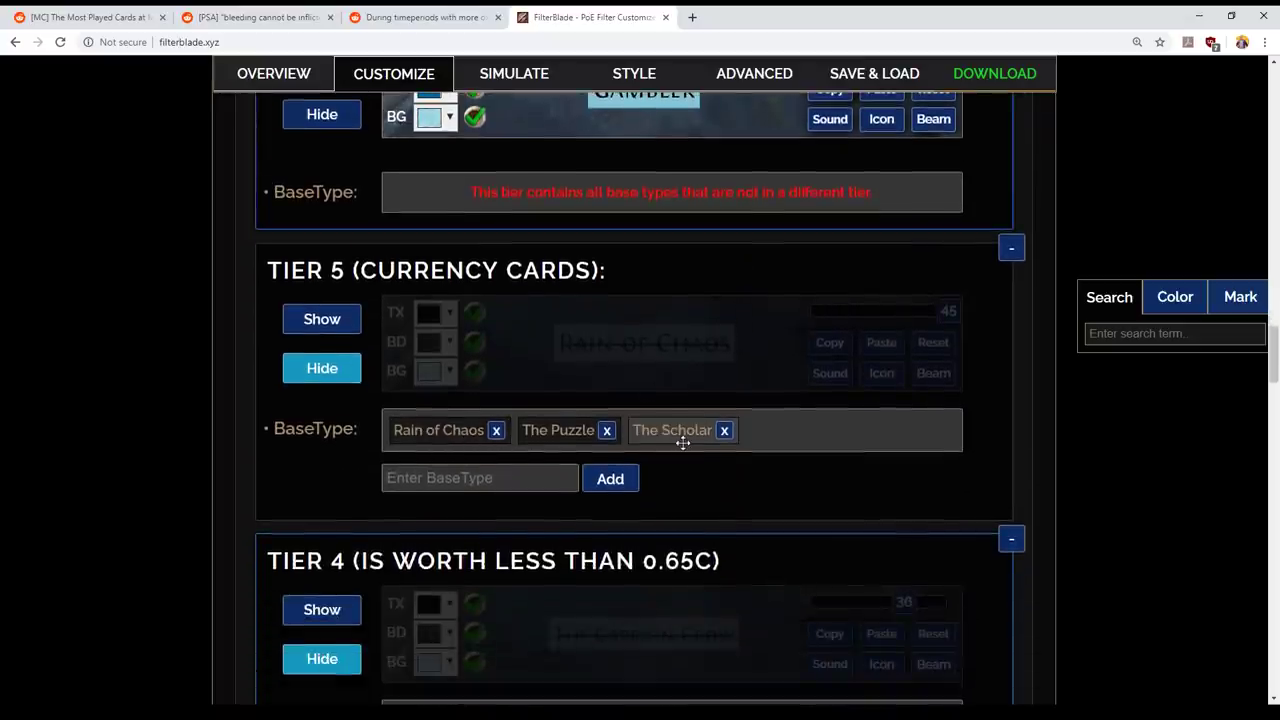
scroll(683, 442, down, 4)
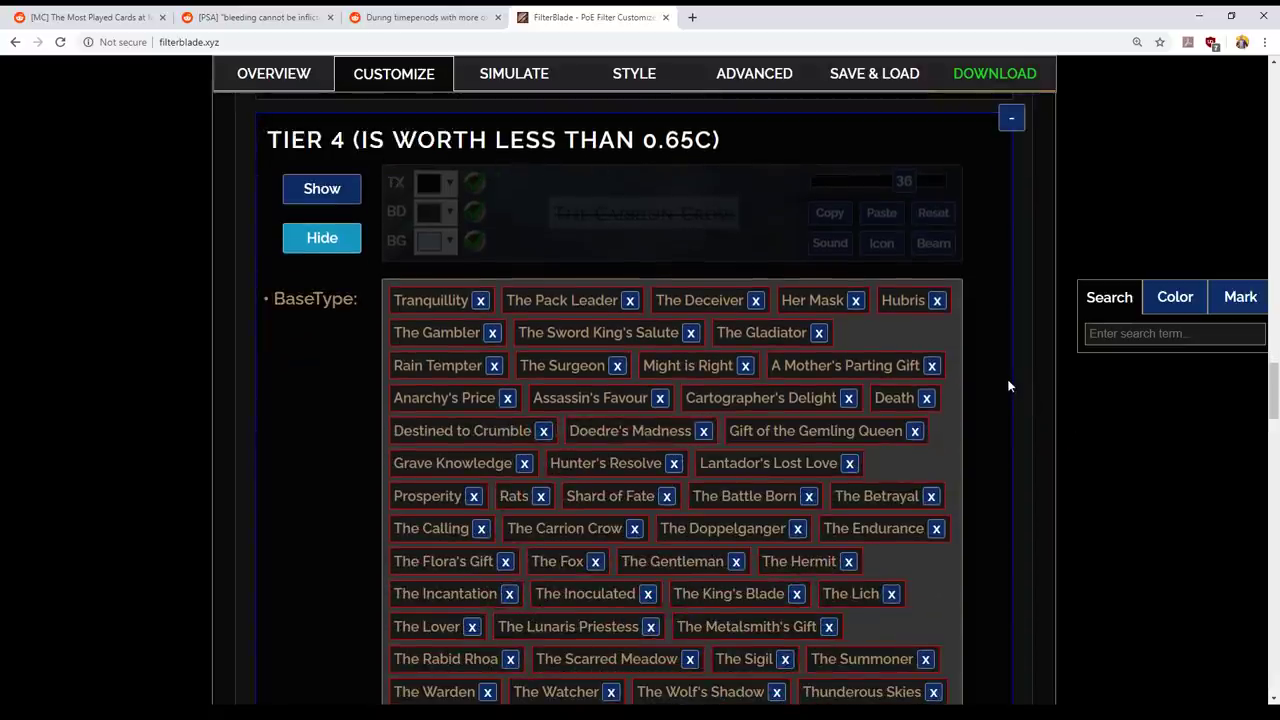
scroll(849, 409, up, 2)
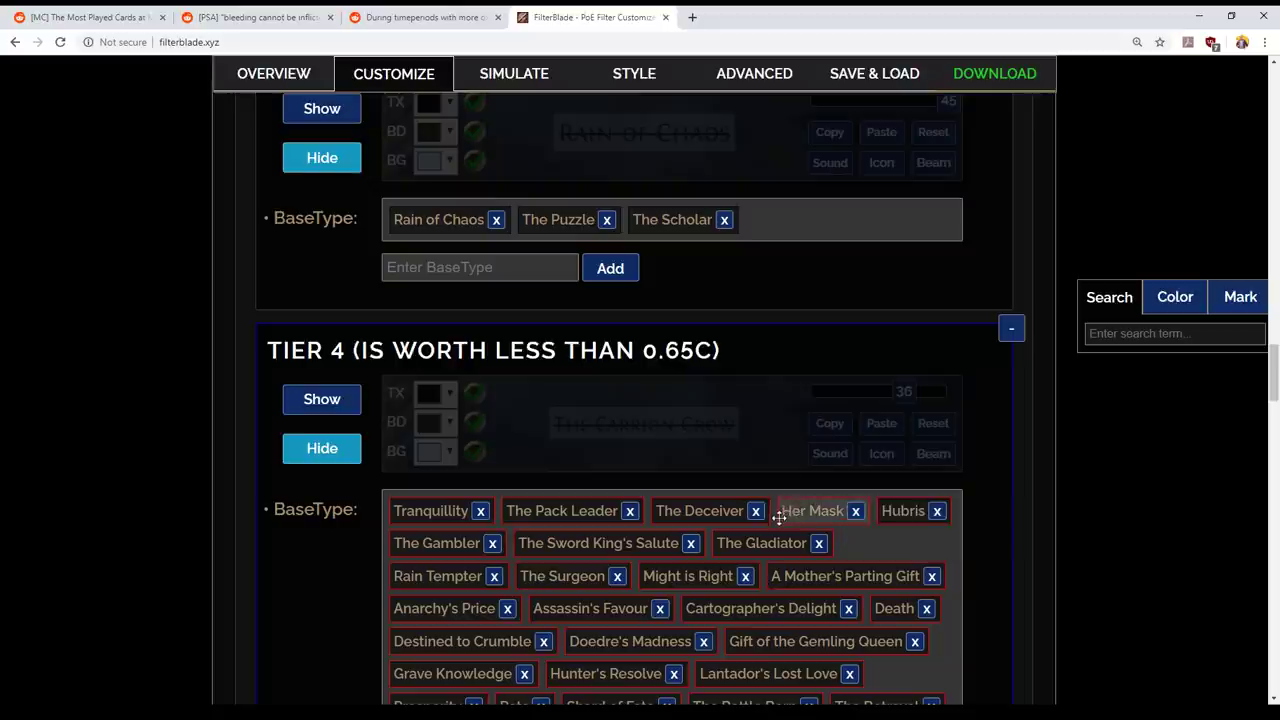
- Check the price of Her Mask and remove it from the divination card Tier 4 worth less than 0.65c
mouse_move(788, 513)
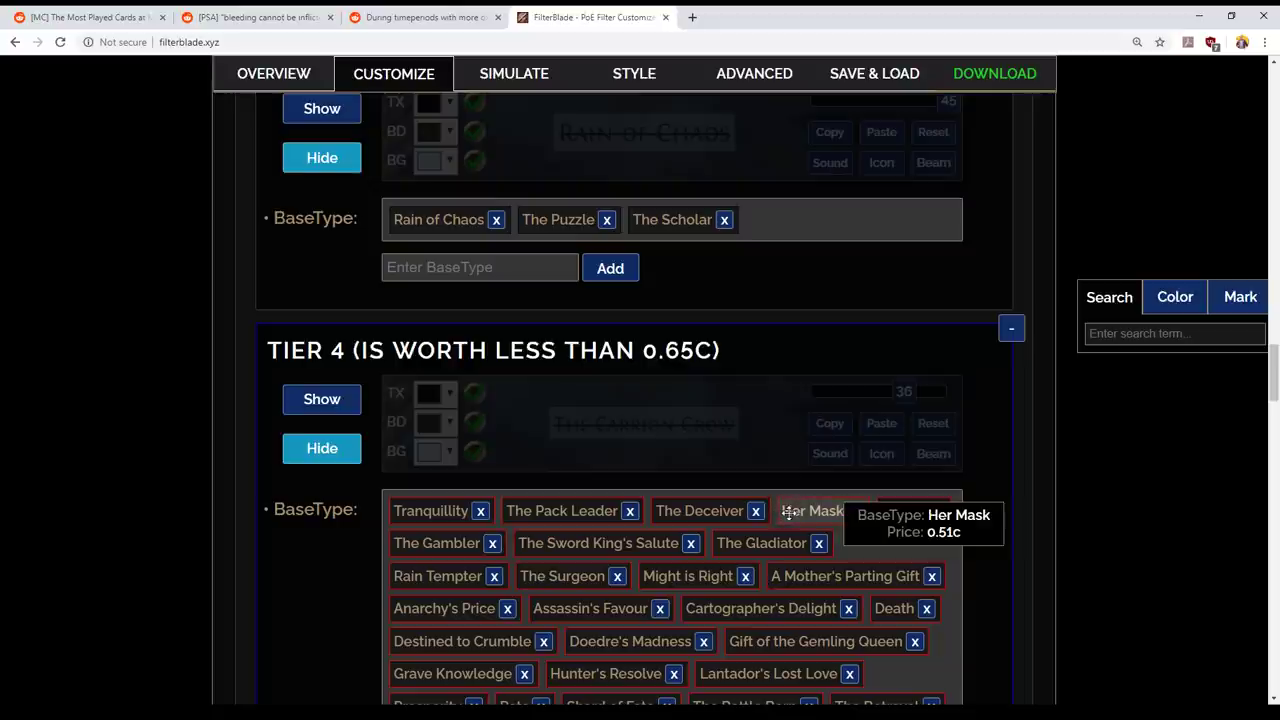
scroll(790, 512, down, 1)
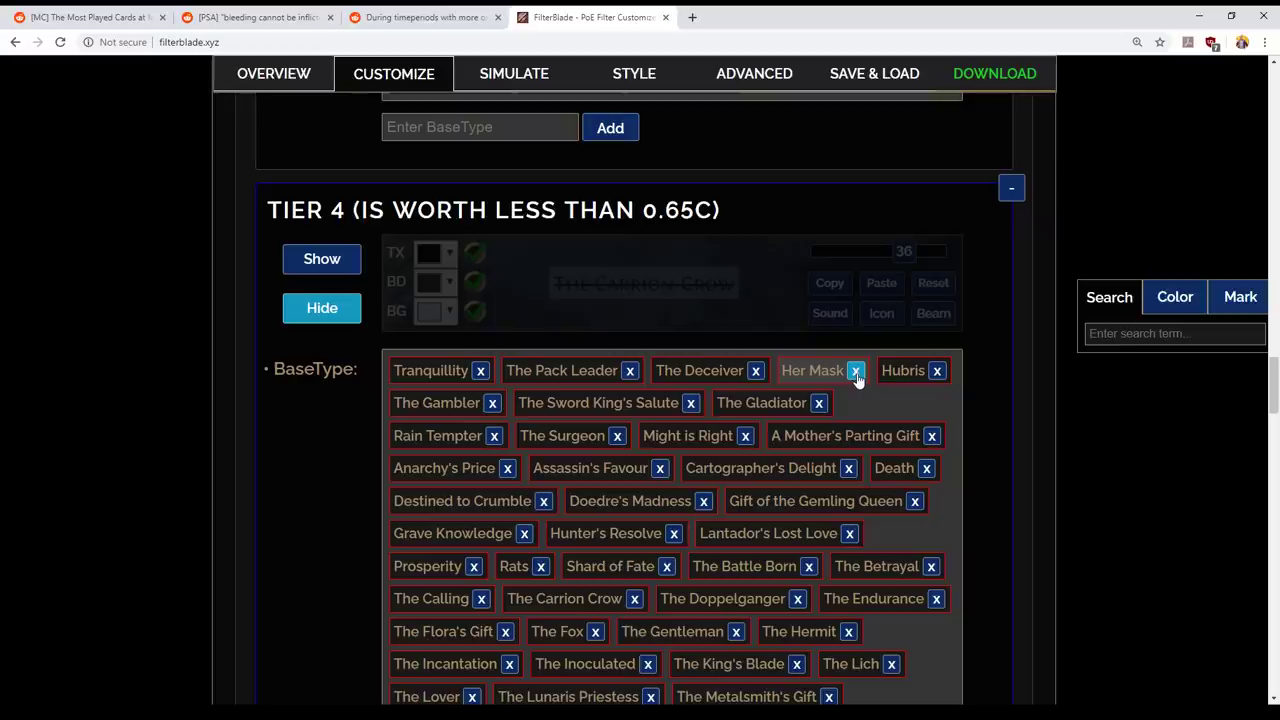
click(856, 372)
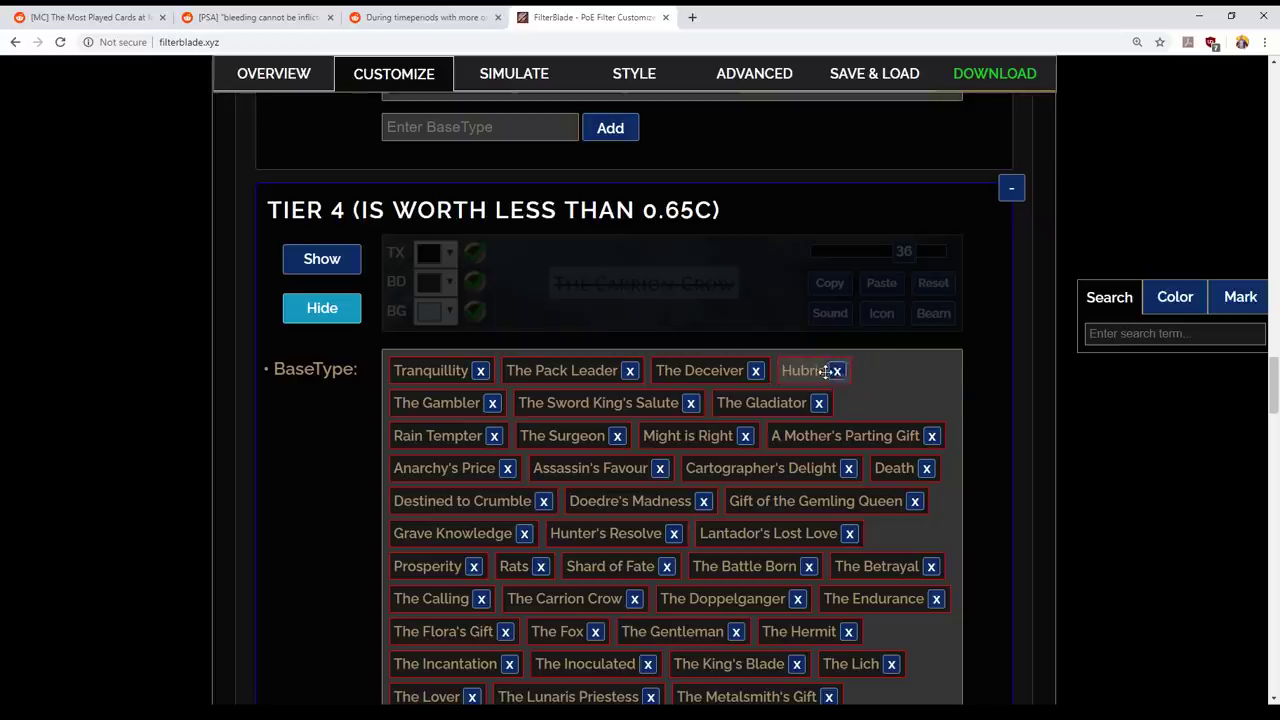
scroll(941, 370, down, 1)
click(955, 368)
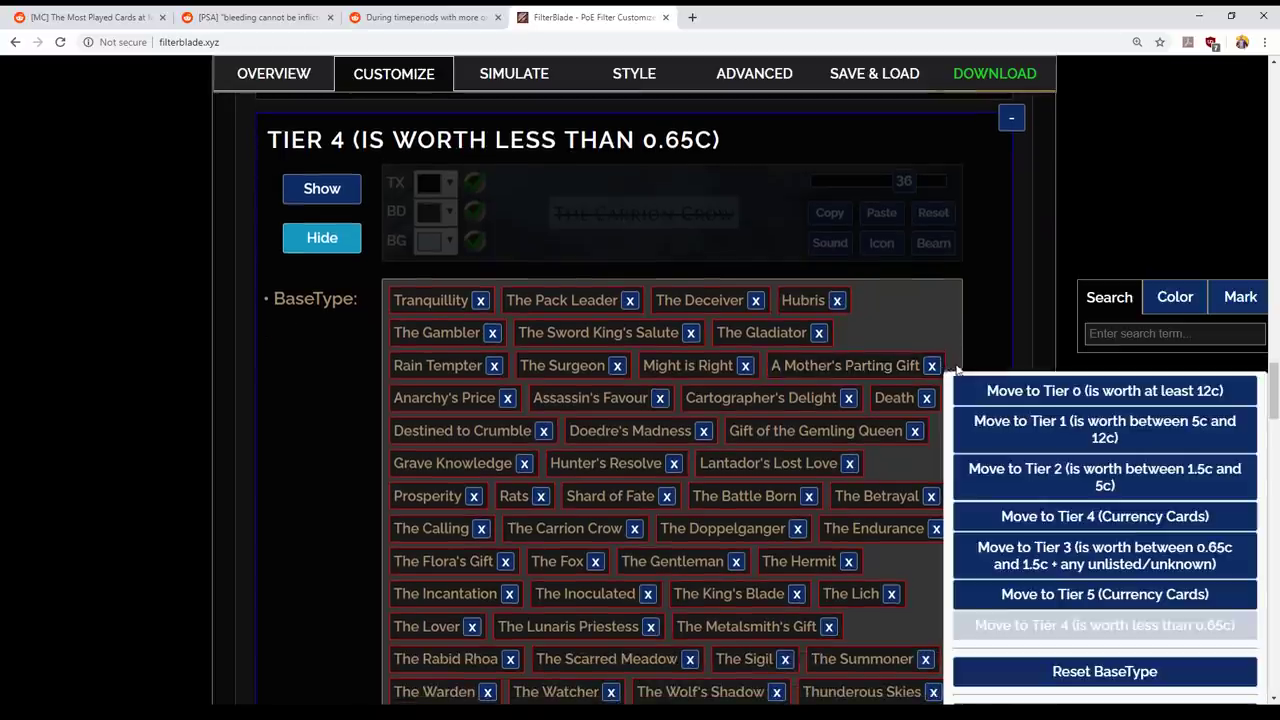
scroll(976, 340, down, 2)
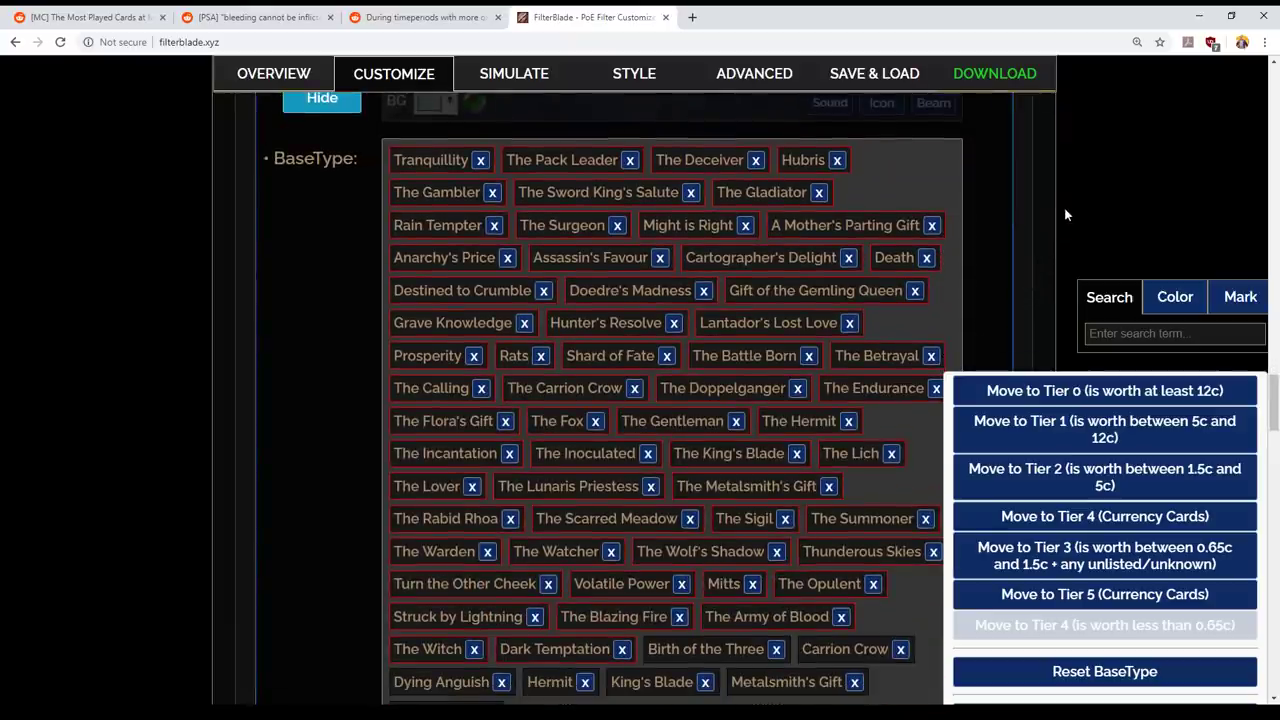
click(1066, 215)
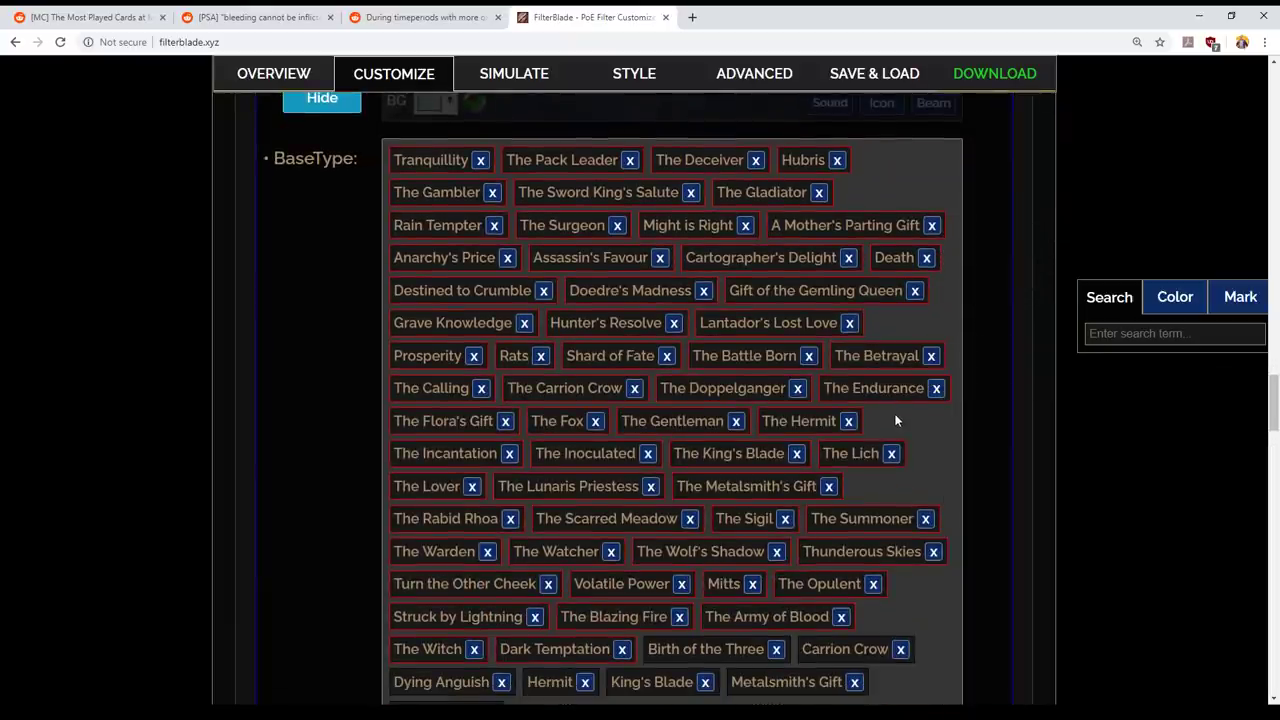
- Remove A Mother's Parting Gift from the divination card Tier 4 worth less than 0.65c
scroll(889, 445, down, 2)
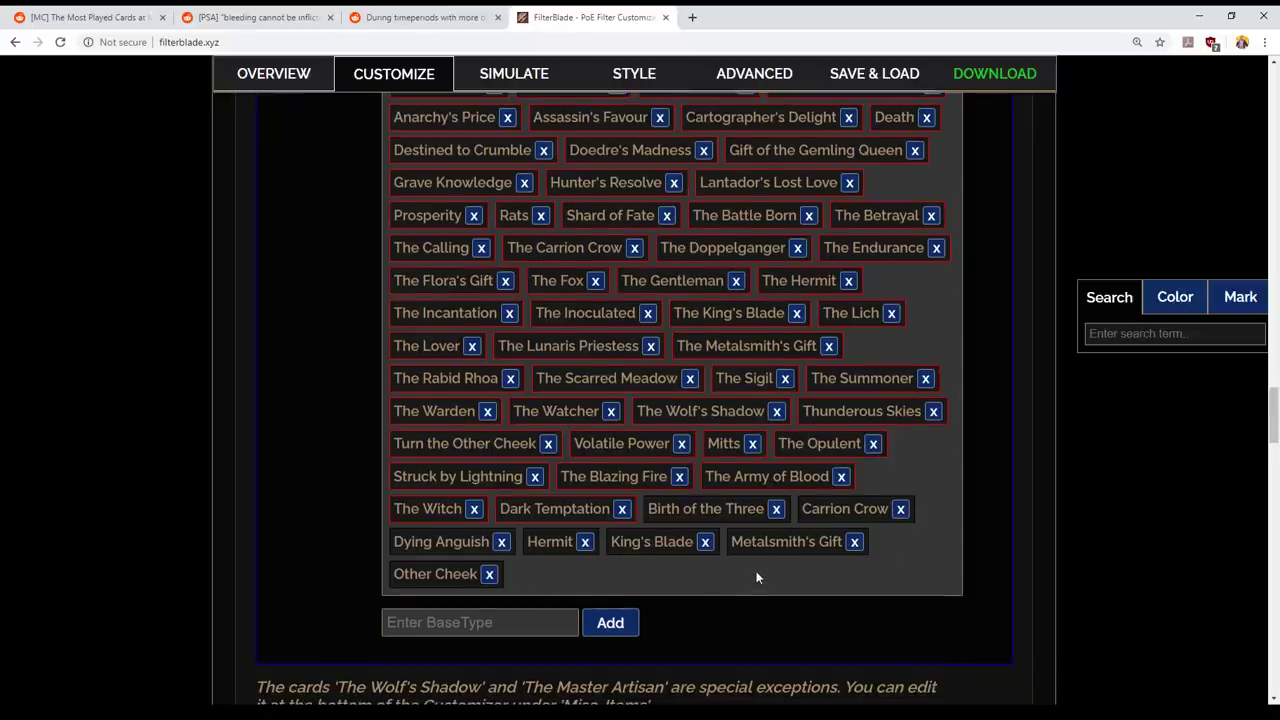
scroll(756, 571, up, 1)
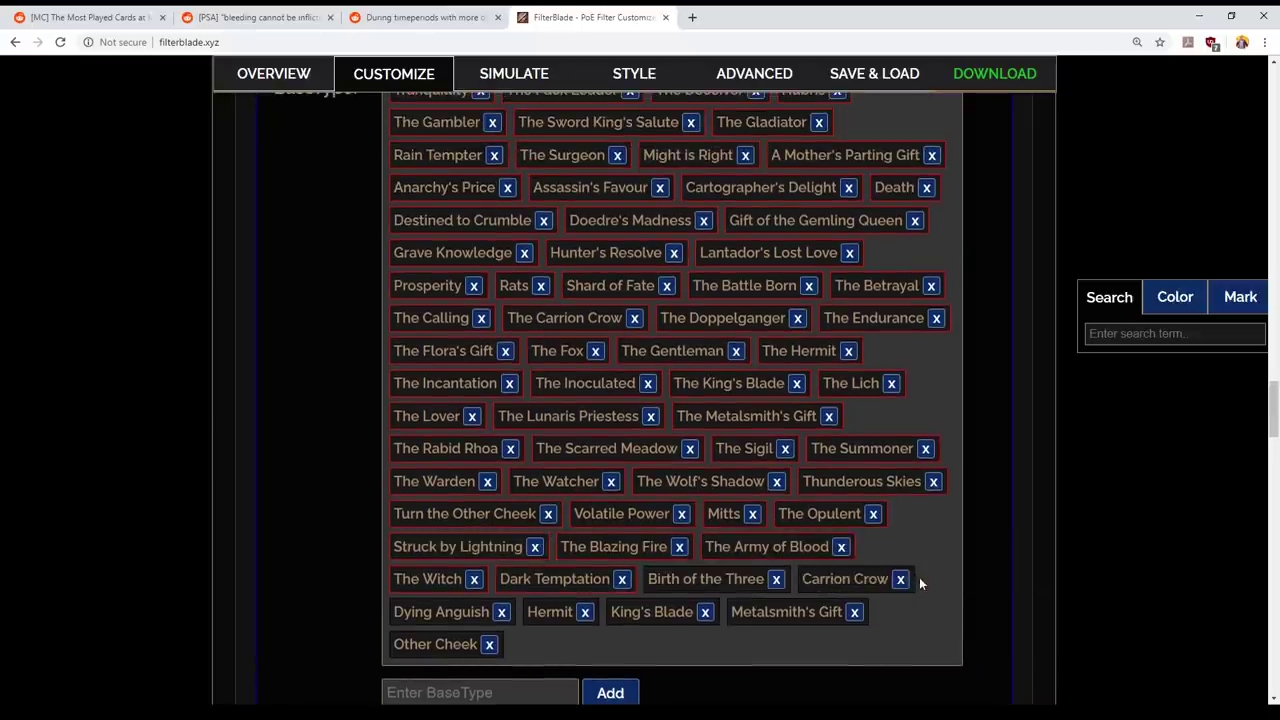
scroll(922, 582, up, 1)
scroll(950, 512, up, 1)
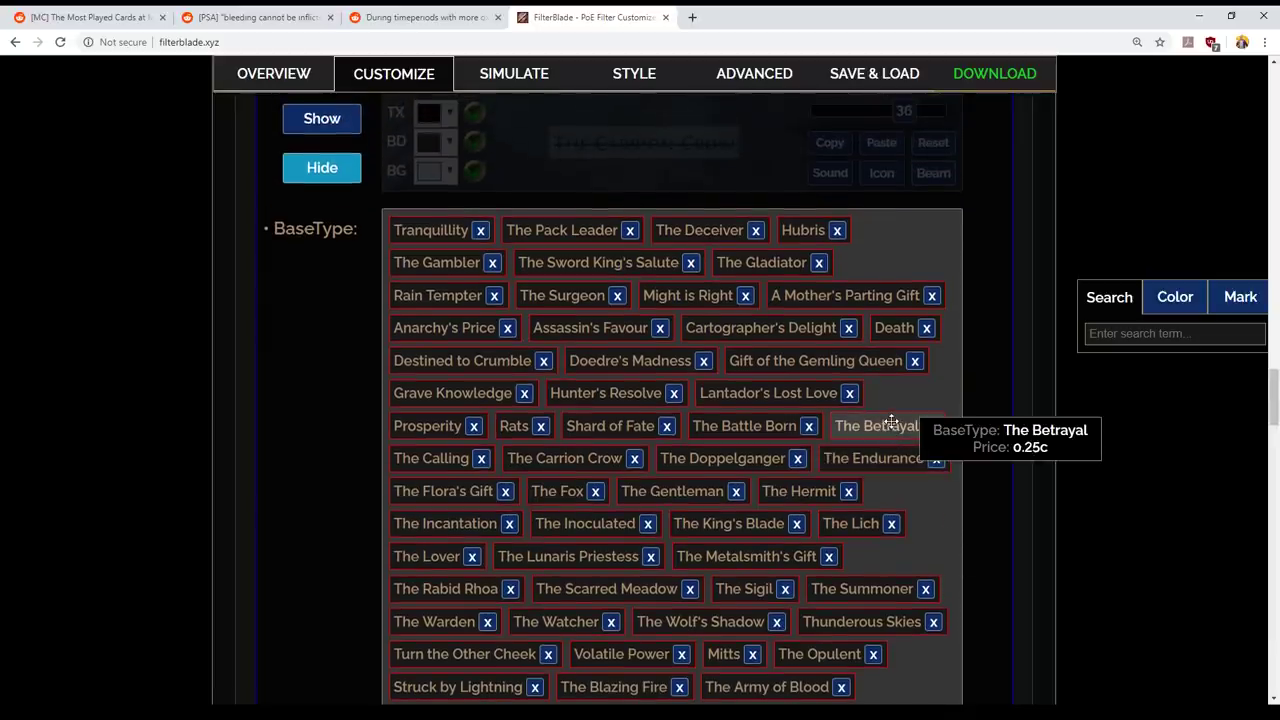
scroll(900, 403, up, 1)
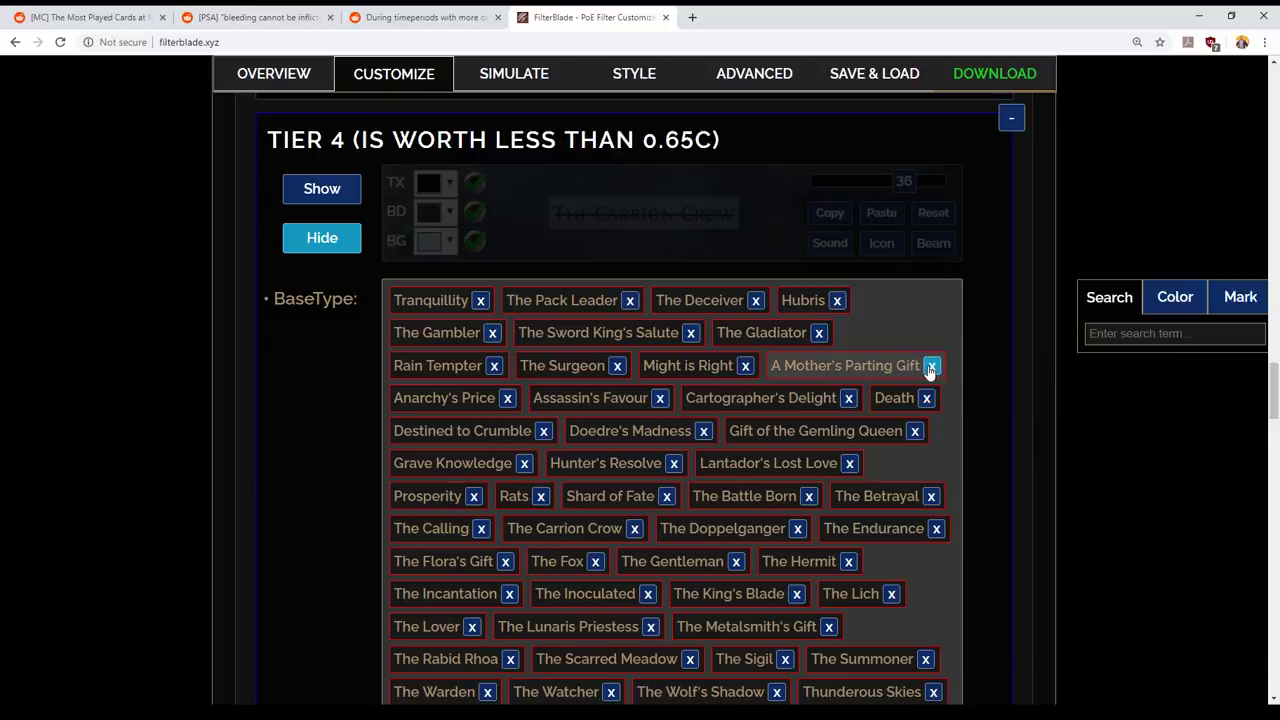
click(930, 366)
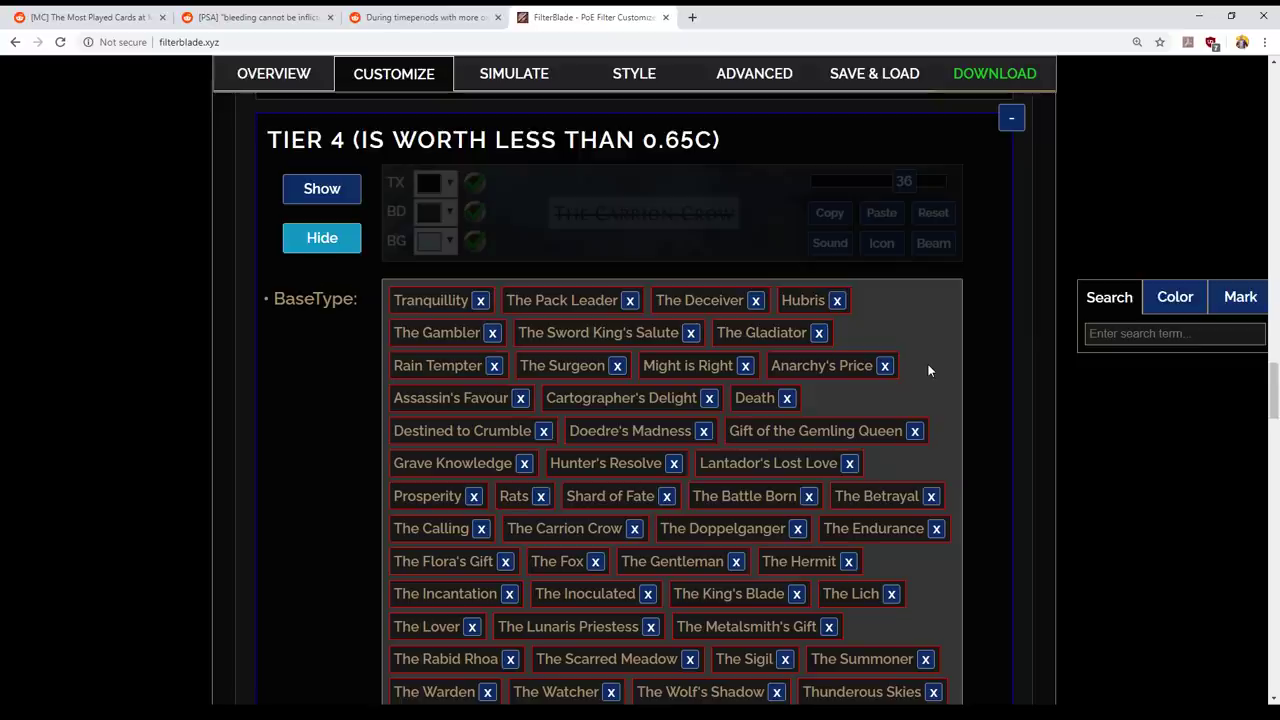
- Remove Volatile Power from the divination card Tier 4 worth less than 0.65c
scroll(926, 529, down, 1)
mouse_move(600, 426)
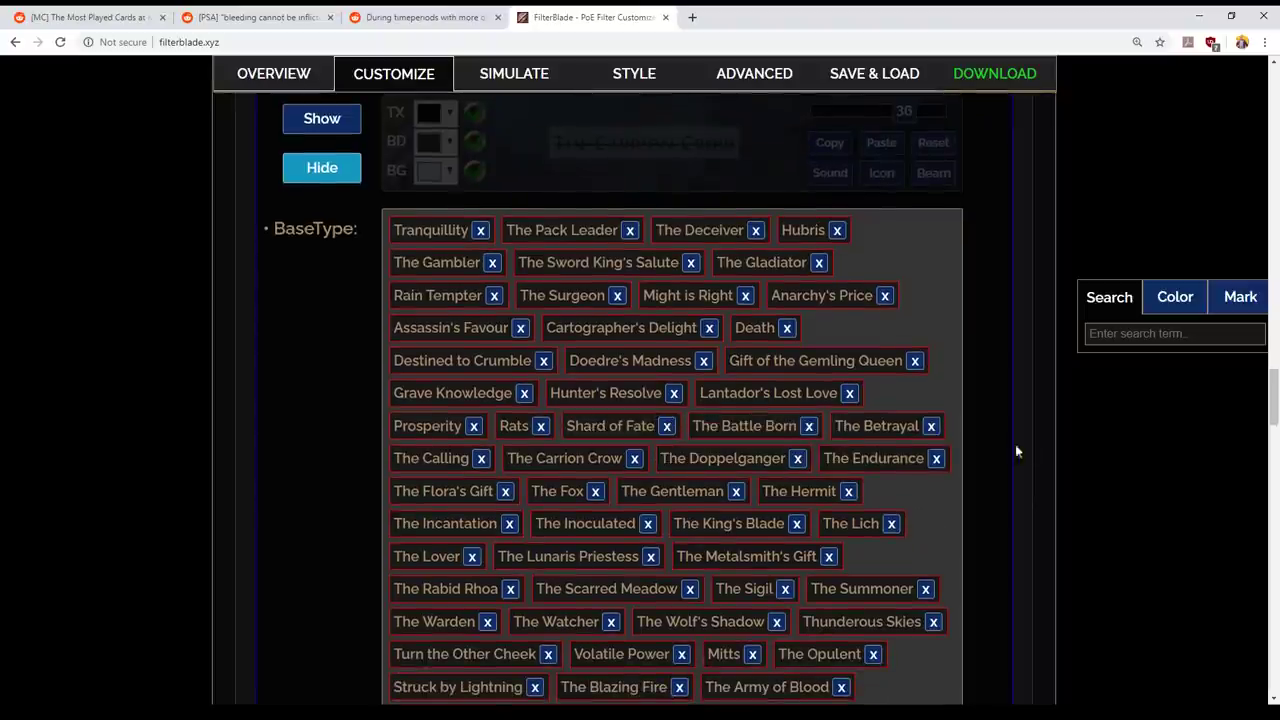
scroll(1040, 446, down, 2)
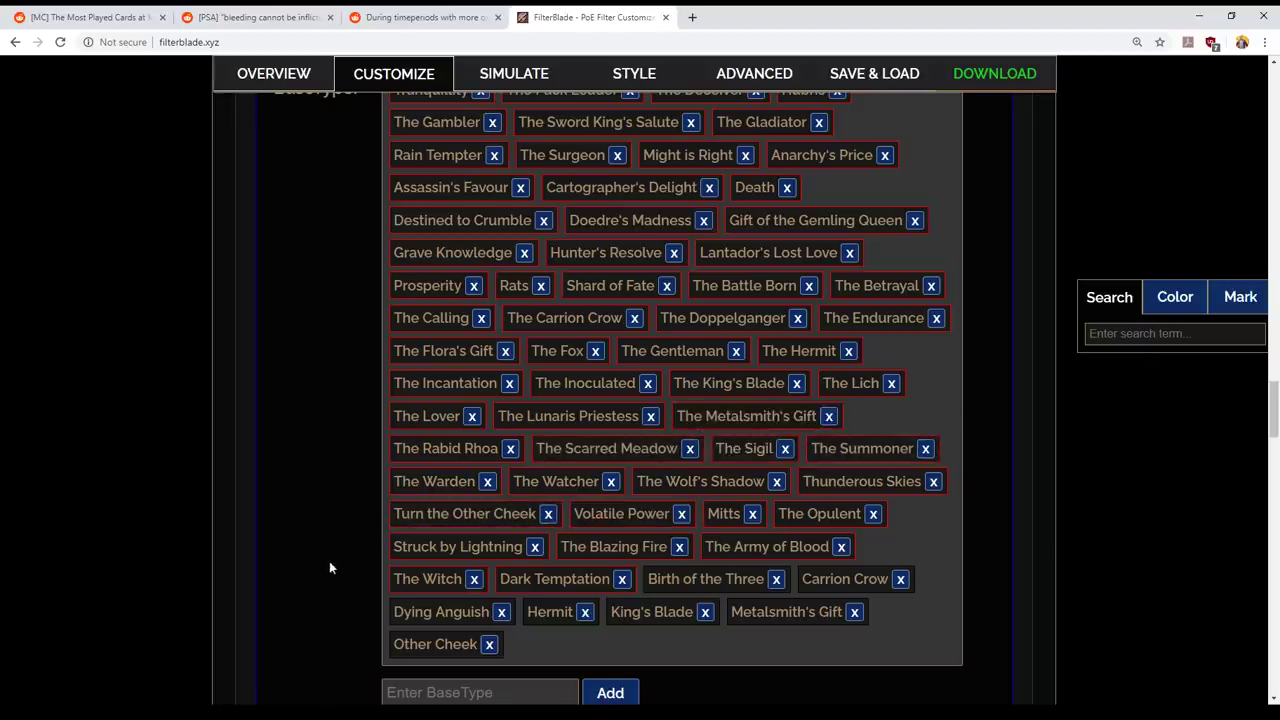
click(636, 514)
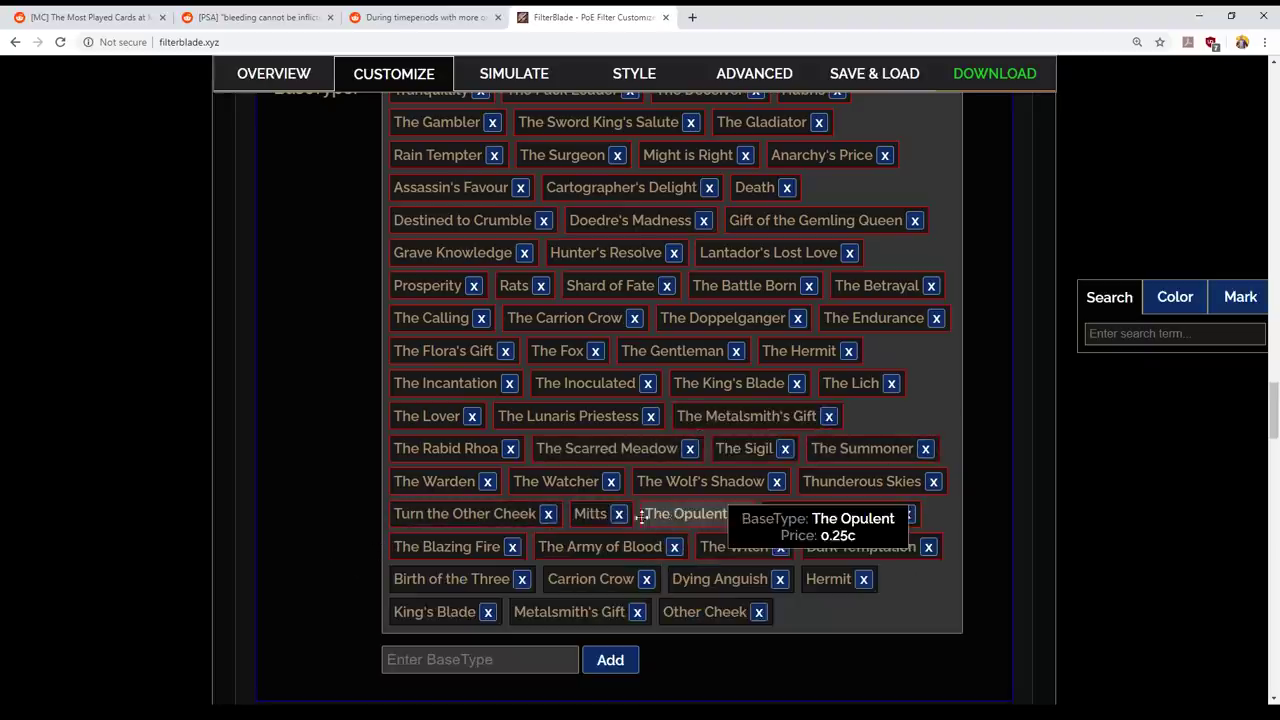
- Review the remaining cards in the under-0.65c Tier 4 and recheck the cards and display styles of Tiers 2, 3 and 5
scroll(983, 529, down, 1)
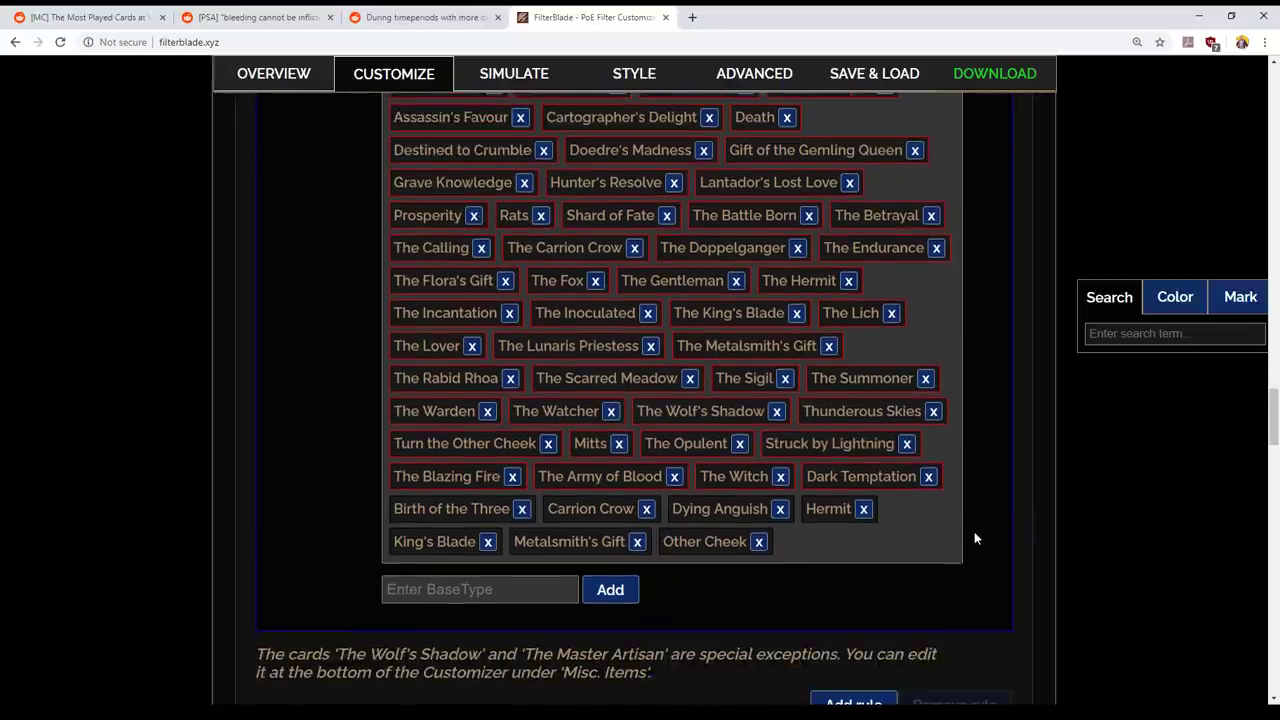
scroll(974, 539, down, 1)
scroll(974, 525, up, 2)
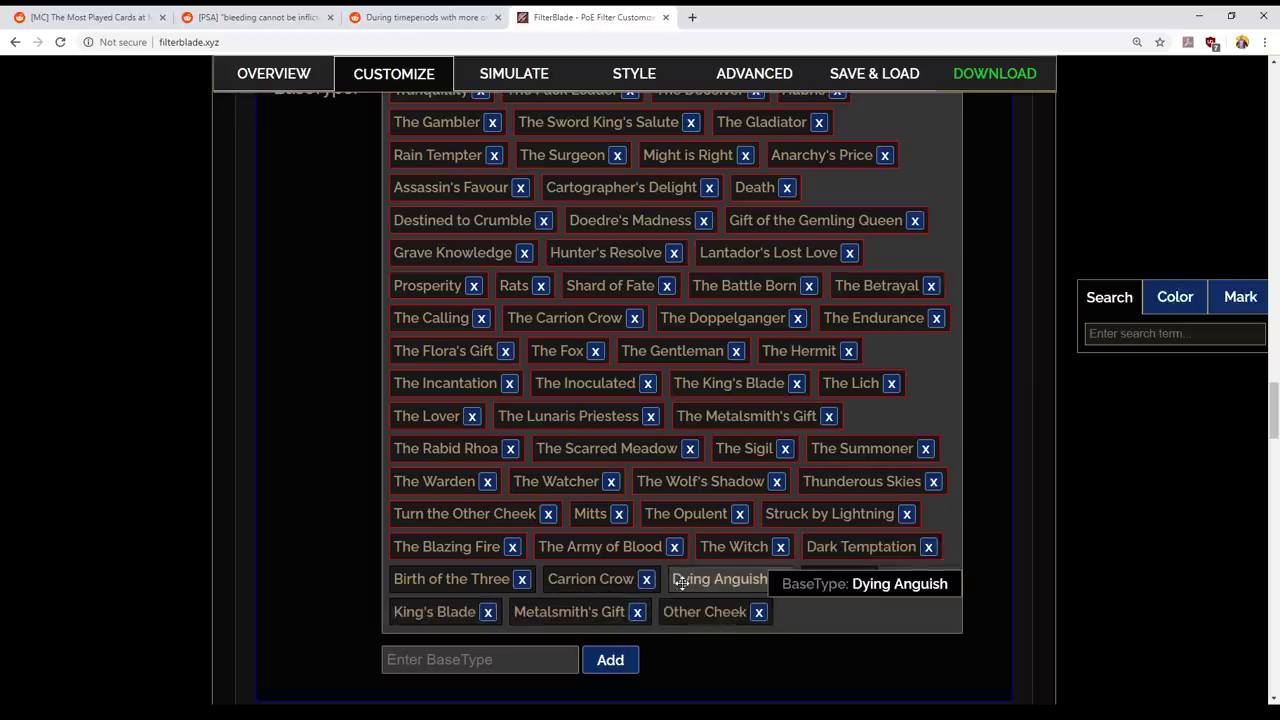
scroll(870, 600, up, 8)
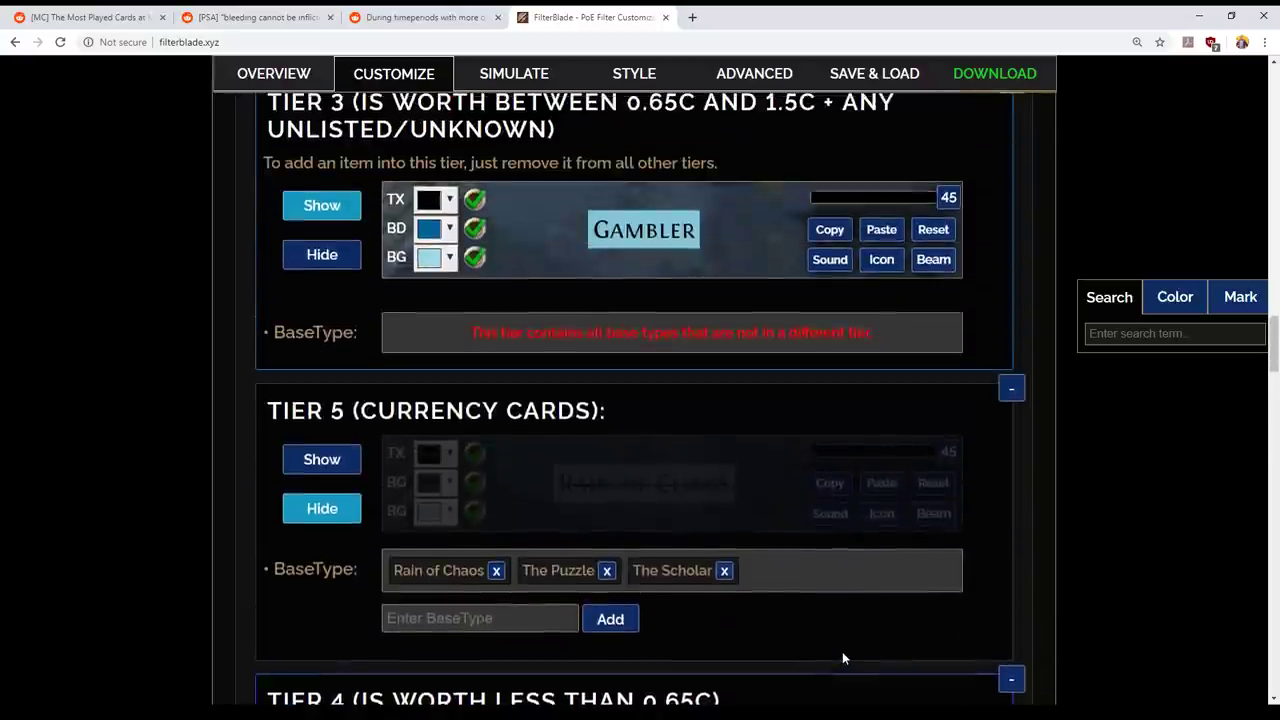
scroll(841, 654, up, 9)
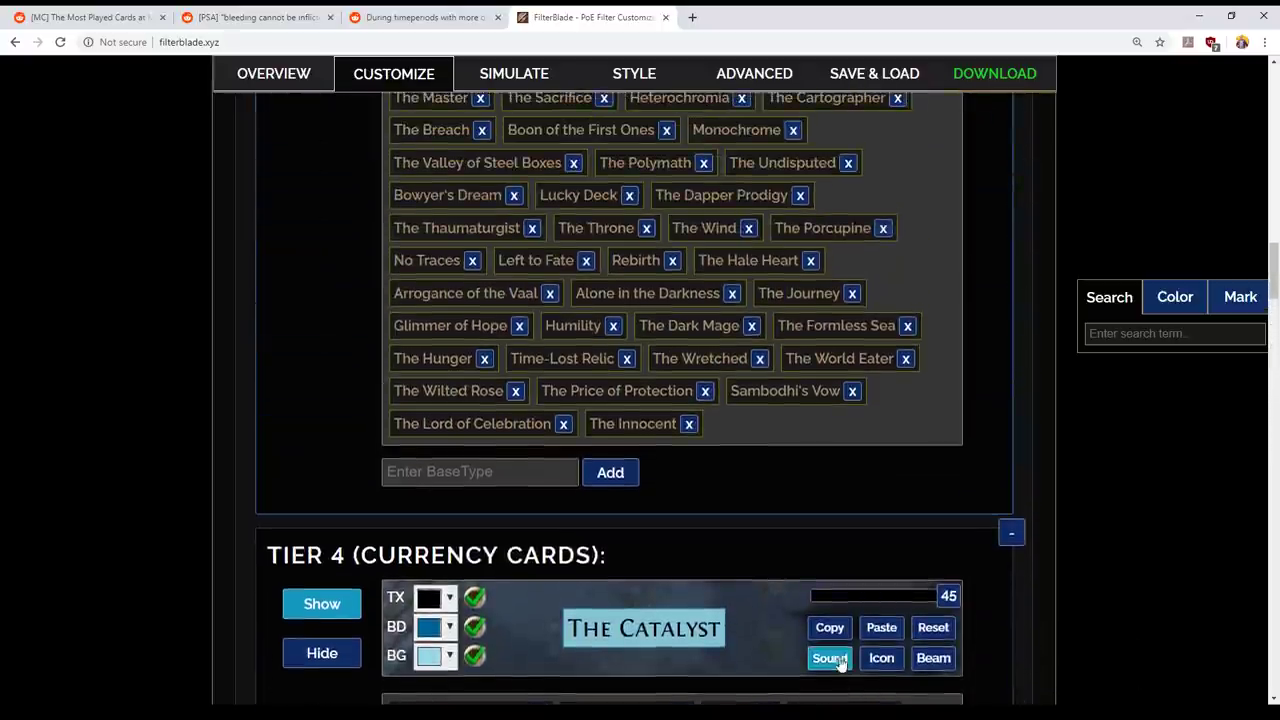
scroll(840, 656, up, 3)
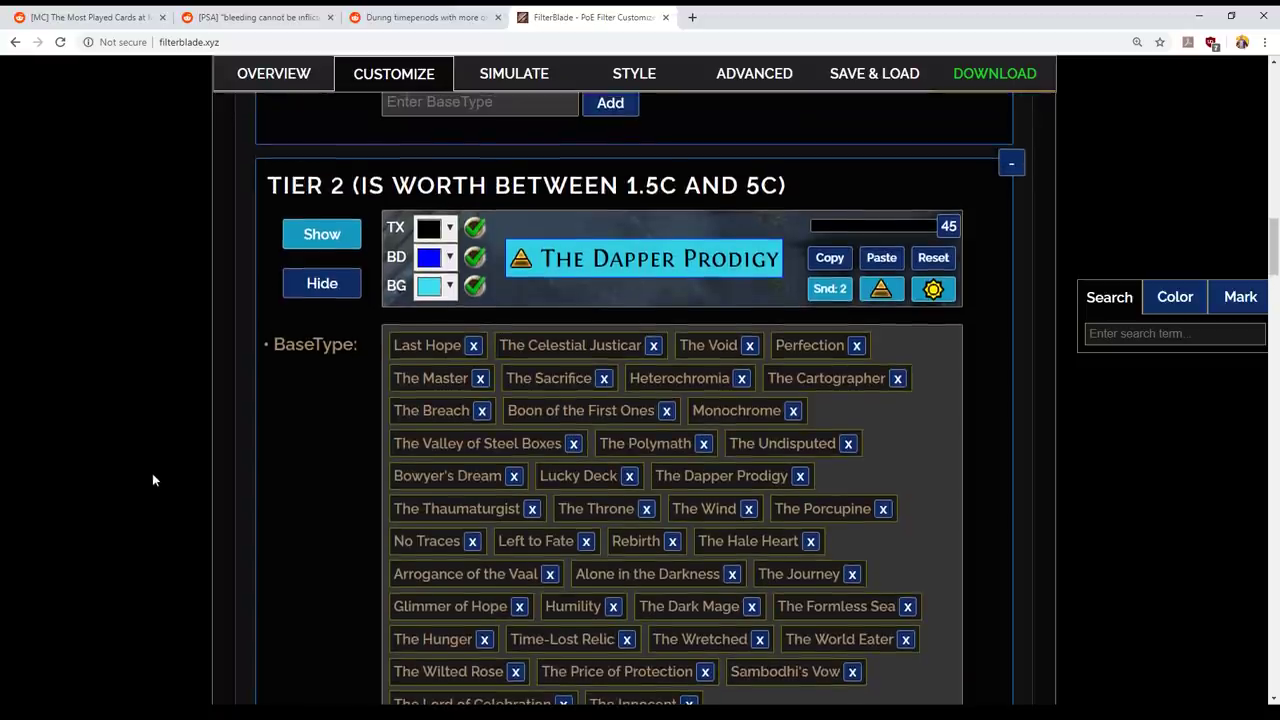
scroll(153, 482, down, 1)
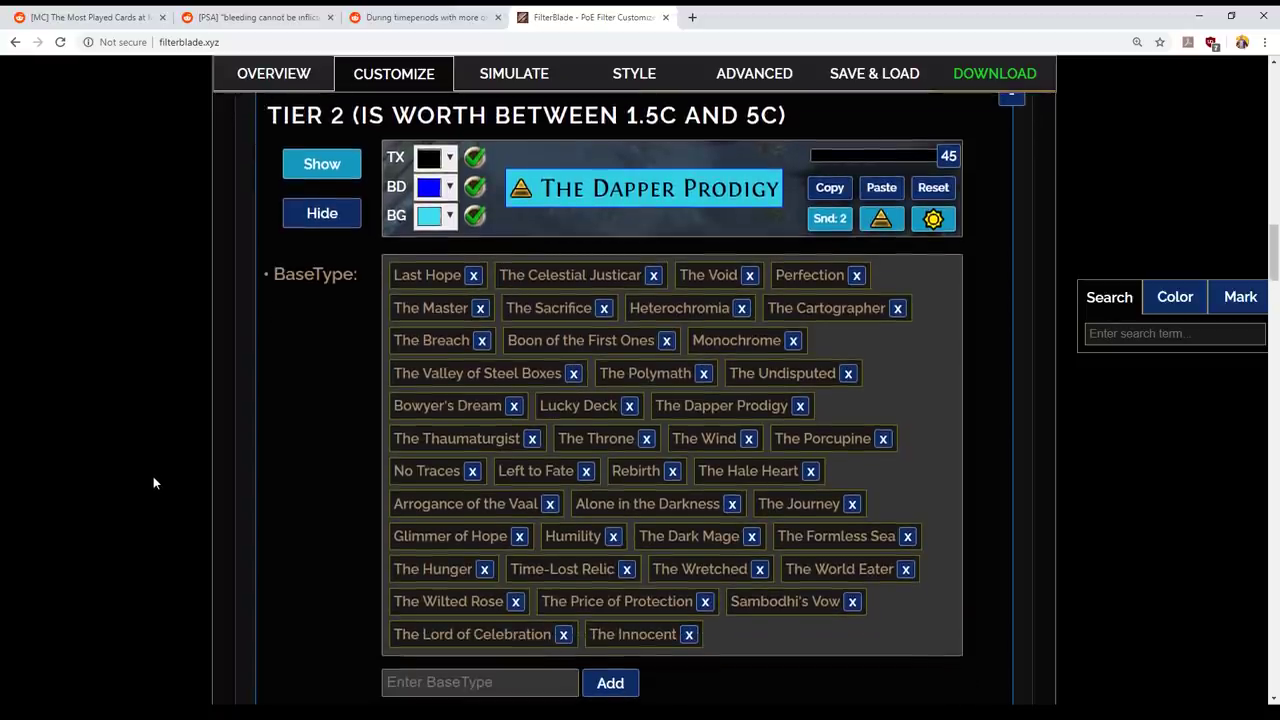
scroll(96, 507, down, 4)
scroll(99, 495, down, 15)
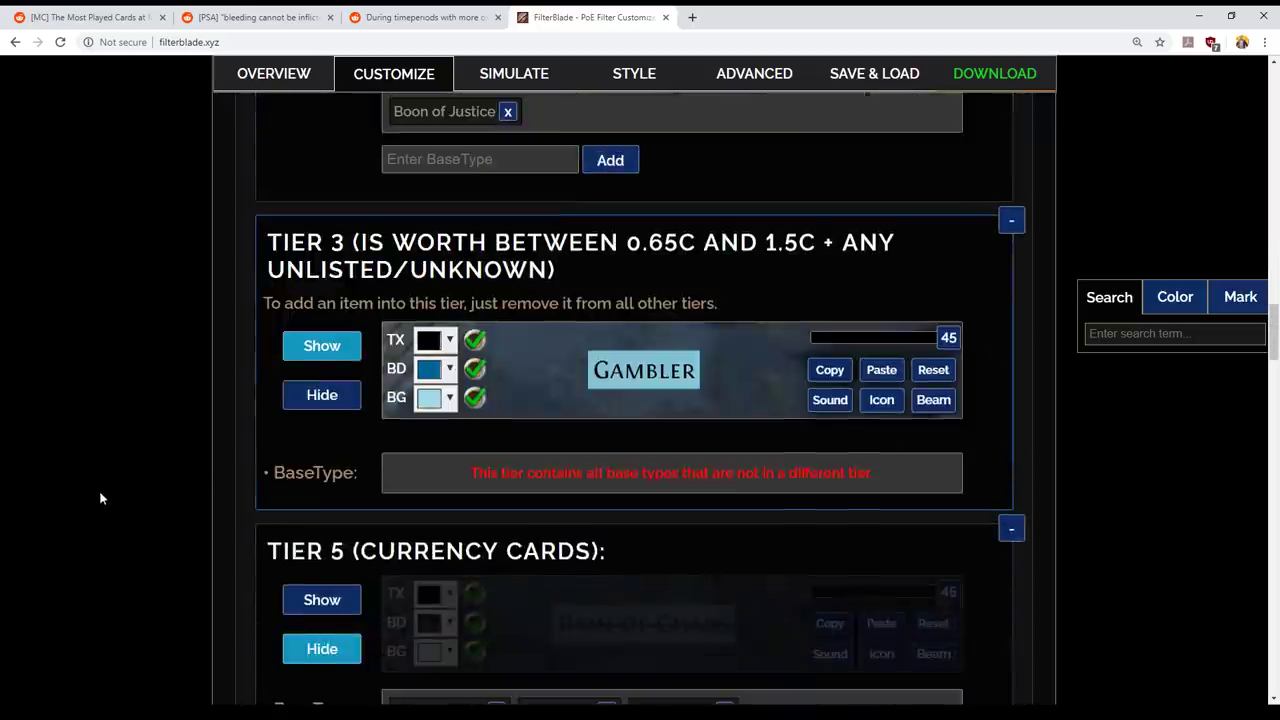
scroll(102, 497, up, 3)
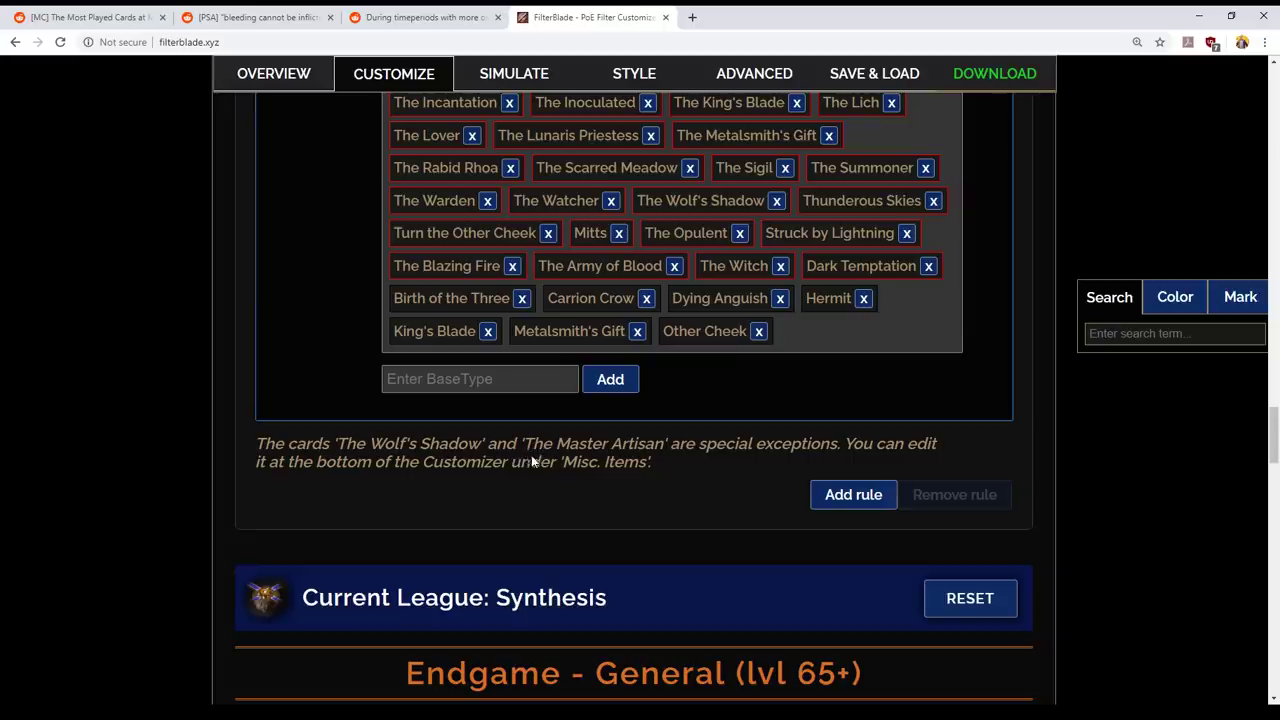
scroll(534, 460, down, 2)
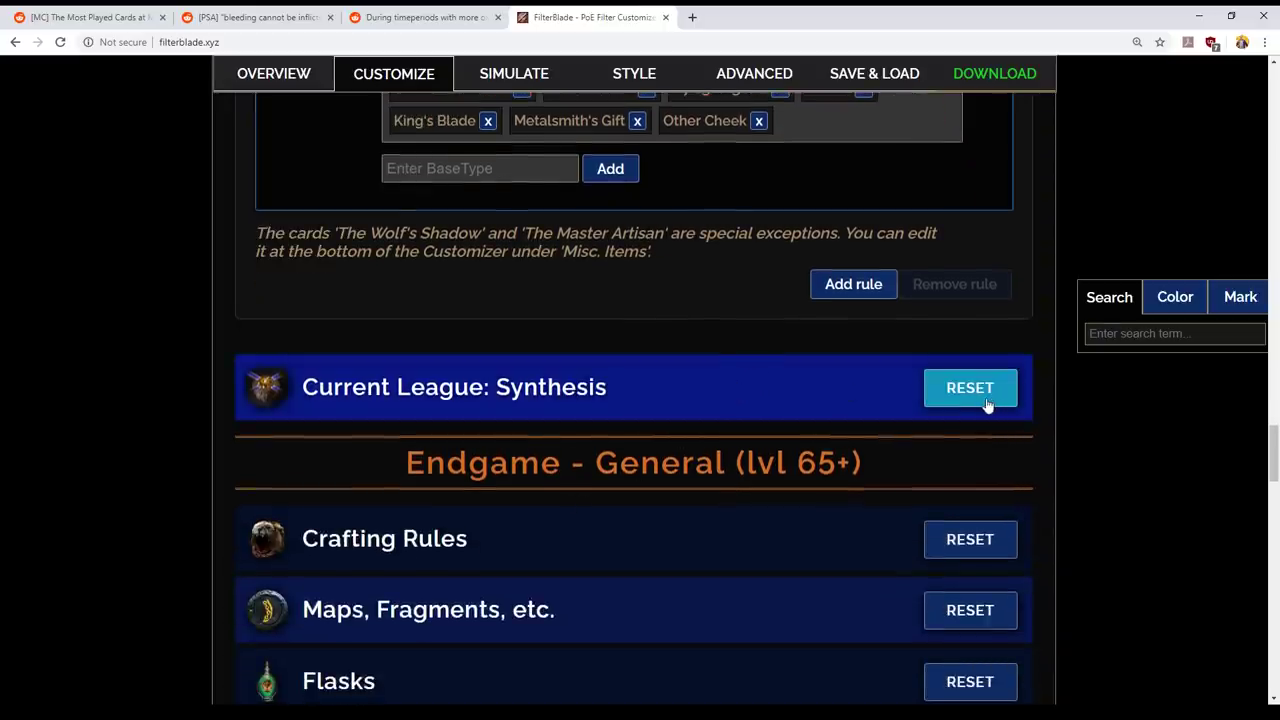
- Open the Current League: Synthesis section and expand its Fractured Items rules
click(757, 398)
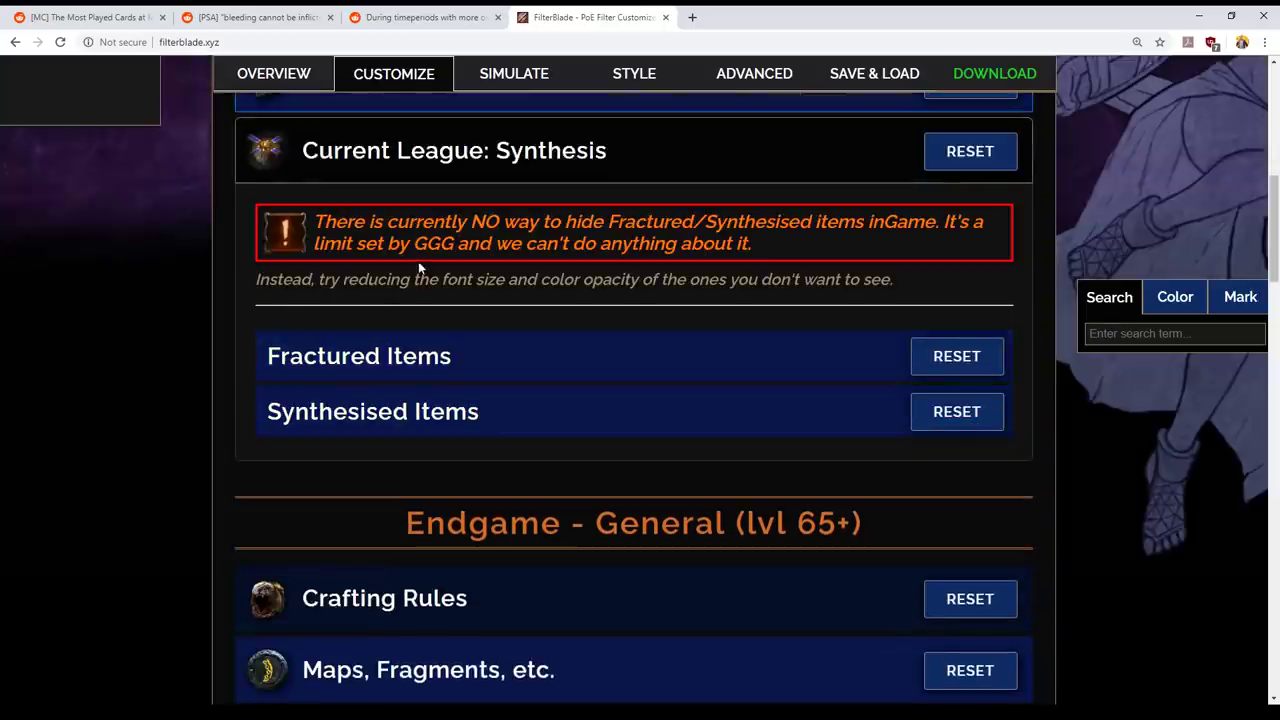
click(587, 369)
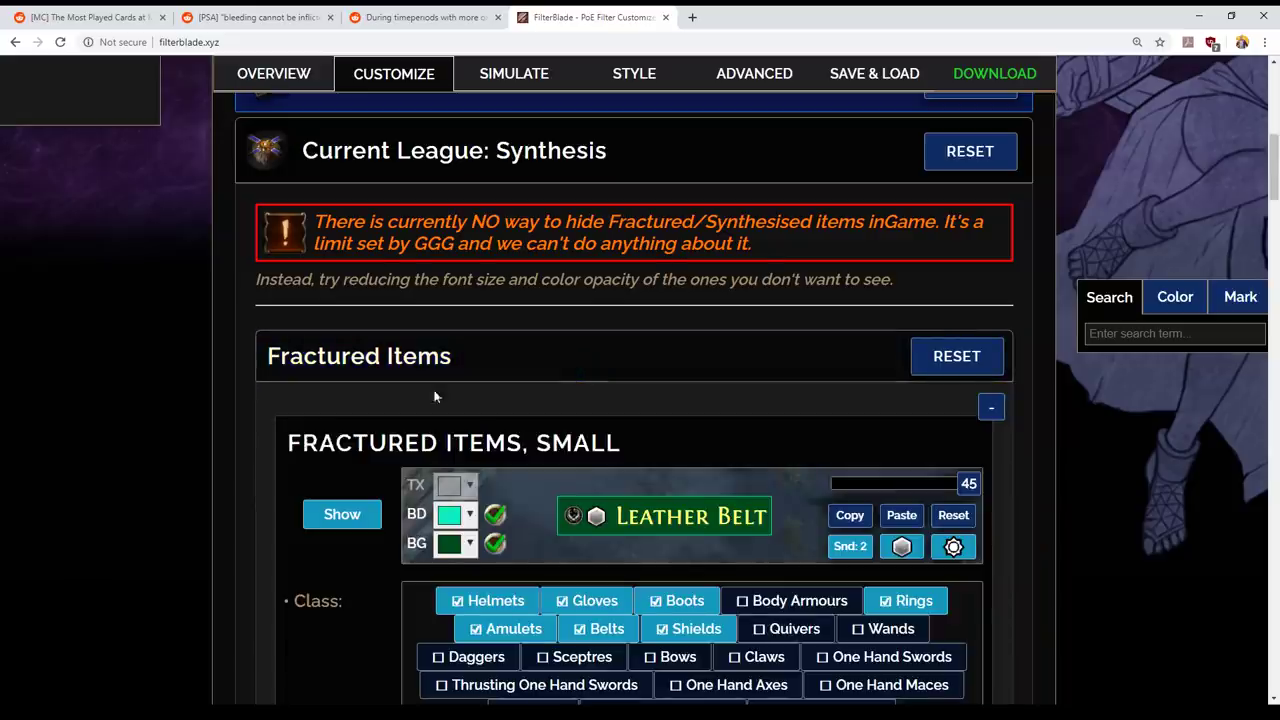
scroll(192, 419, down, 1)
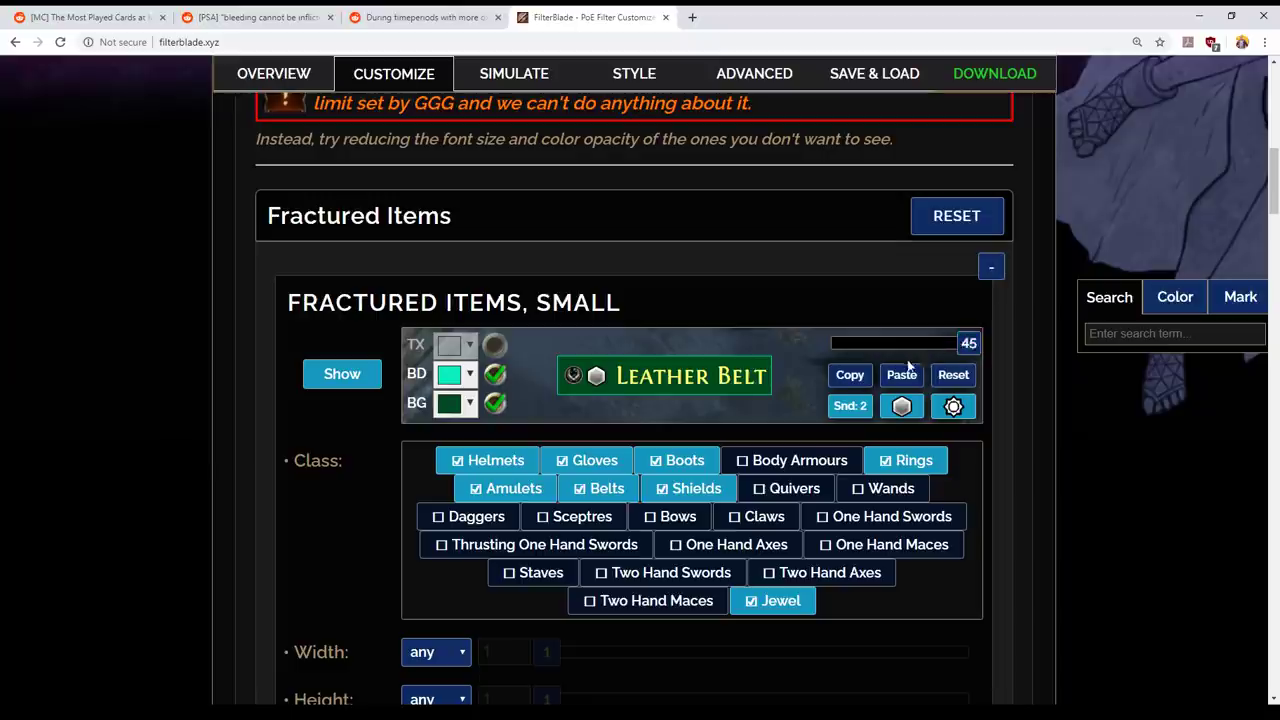
- Examine the display styles and item classes of the small and medium Fractured Items rules and the additional custom rule
scroll(28, 437, down, 2)
scroll(32, 438, down, 8)
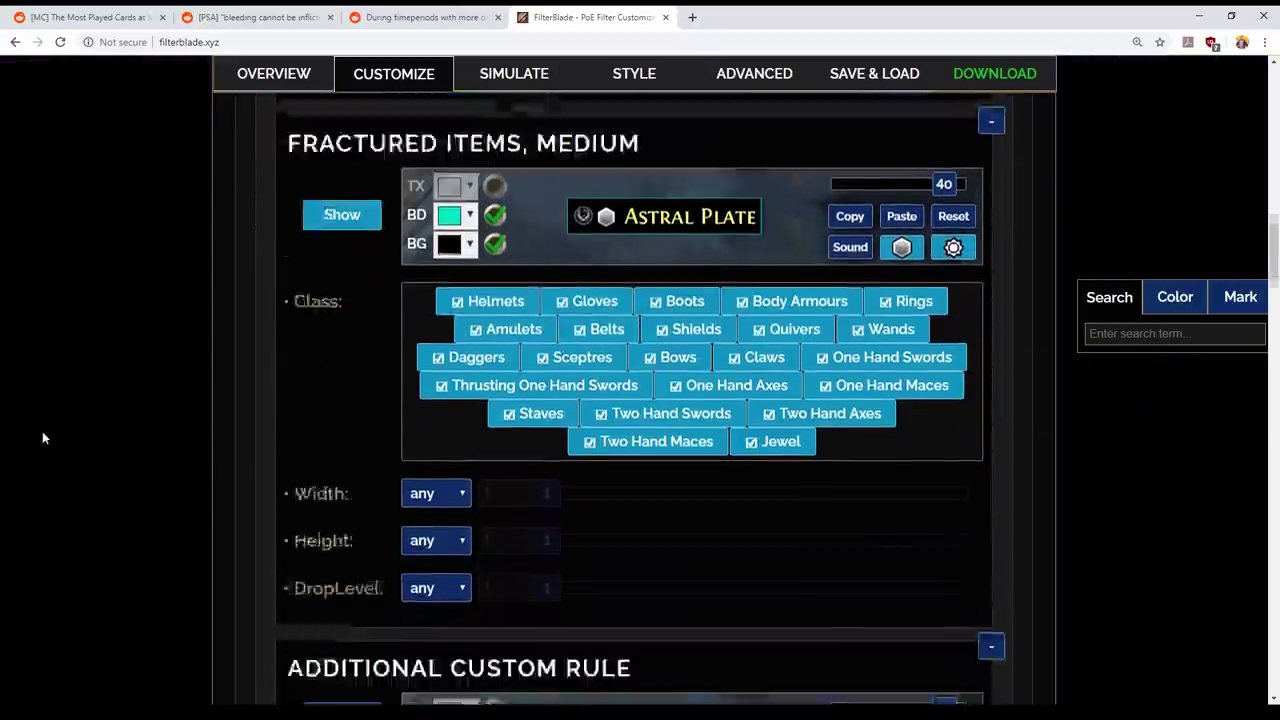
scroll(42, 437, down, 2)
scroll(42, 437, up, 7)
scroll(55, 471, up, 5)
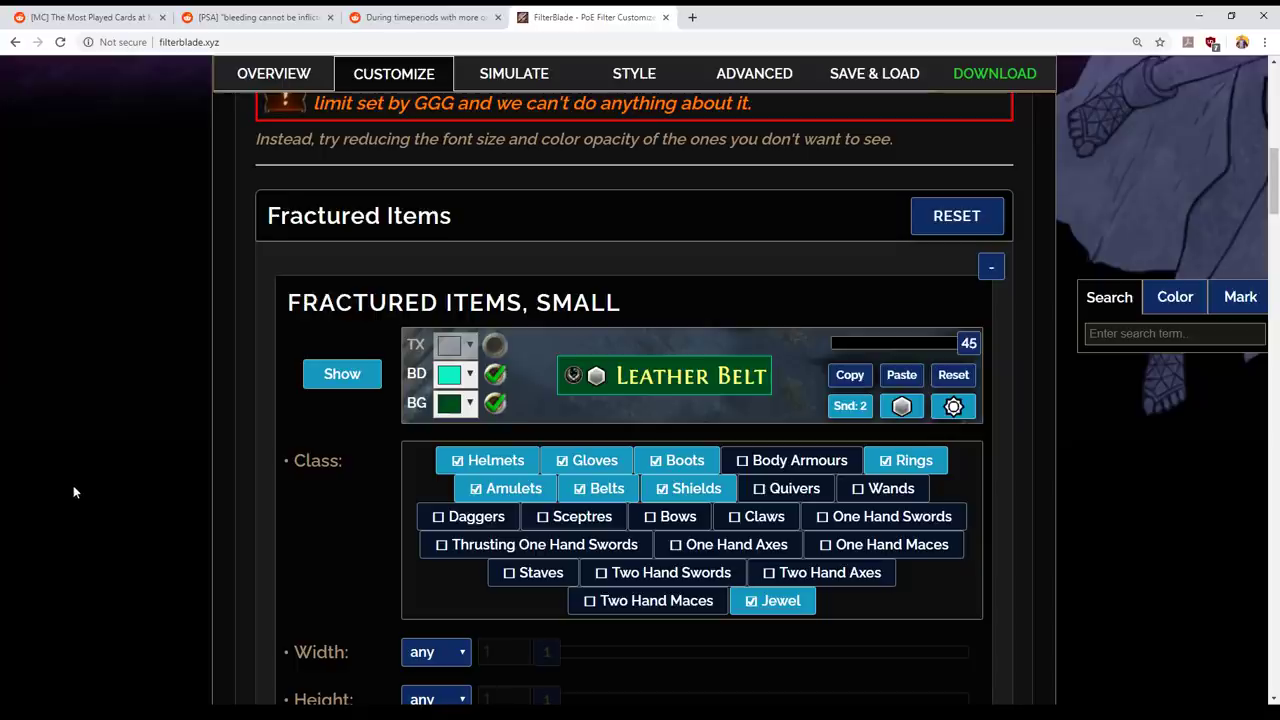
scroll(182, 512, down, 9)
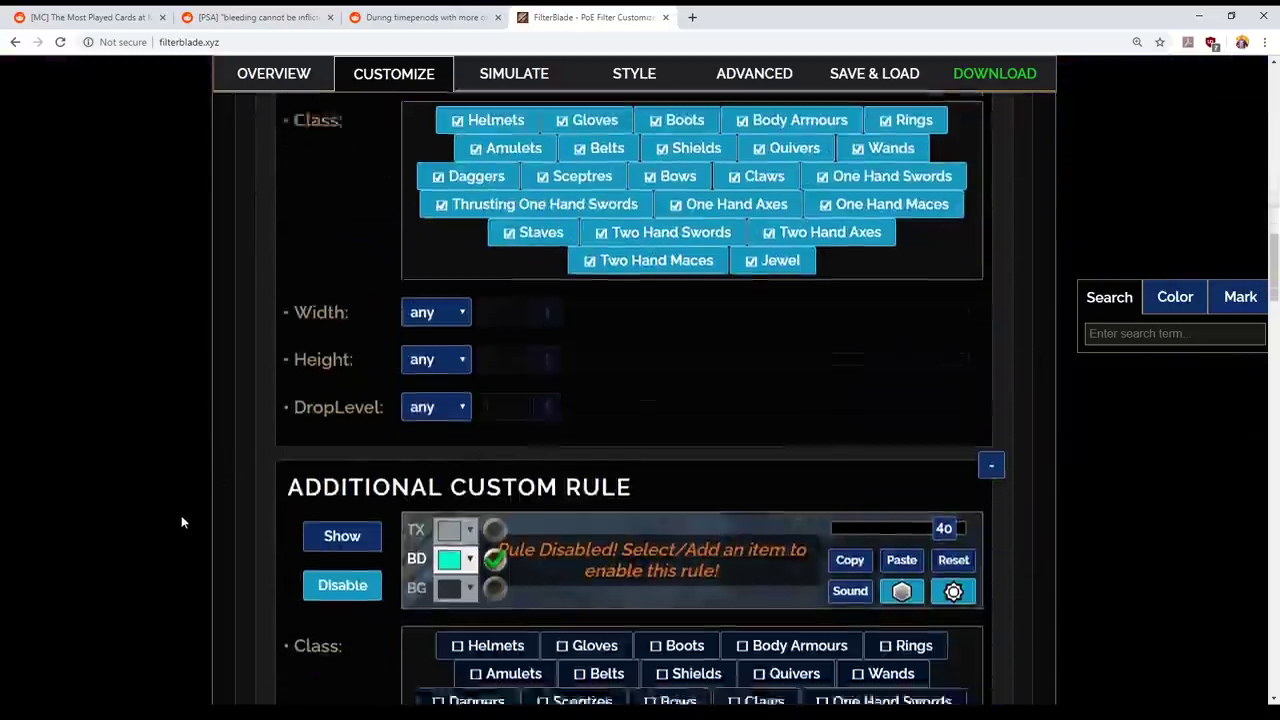
scroll(181, 515, down, 15)
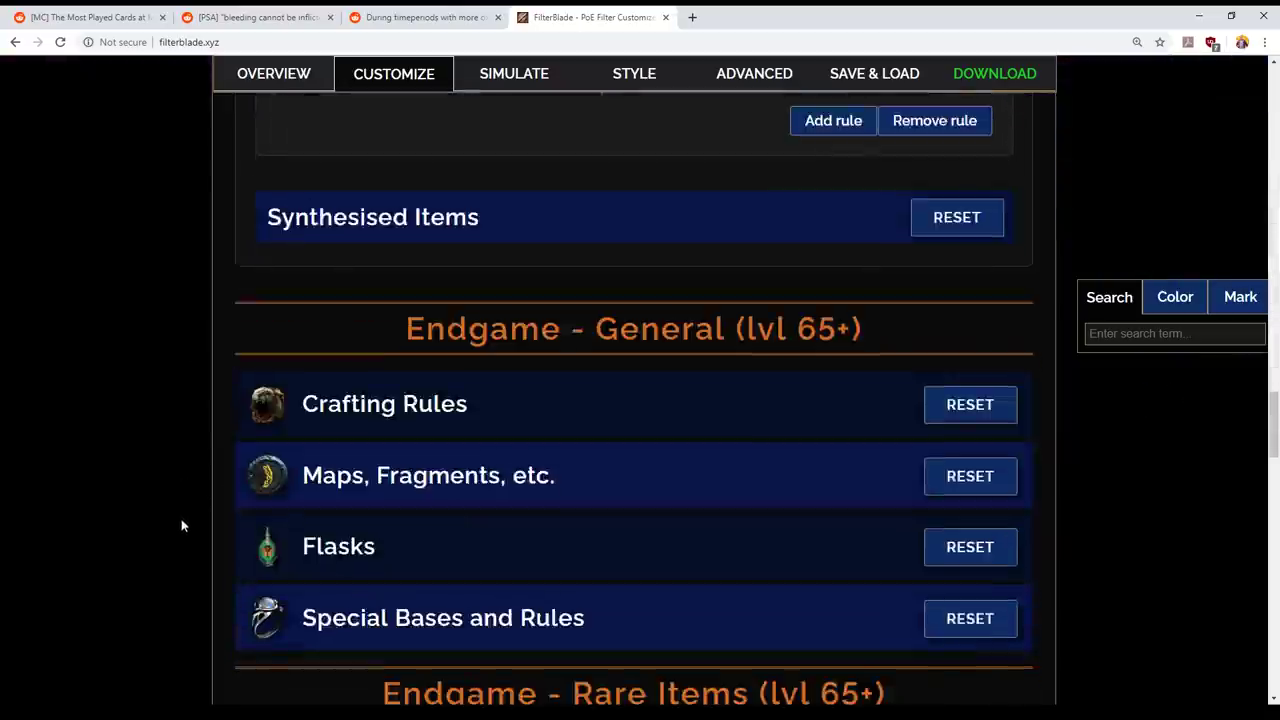
scroll(181, 520, up, 15)
scroll(152, 540, up, 5)
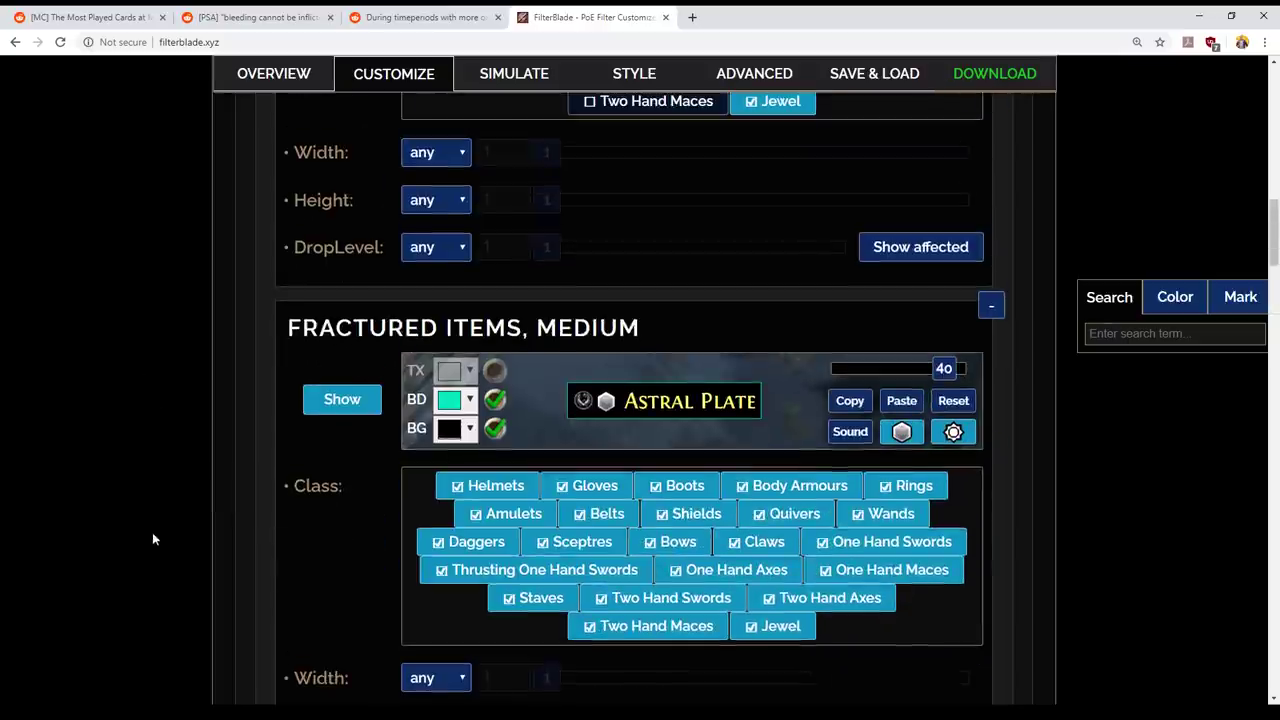
scroll(152, 537, up, 5)
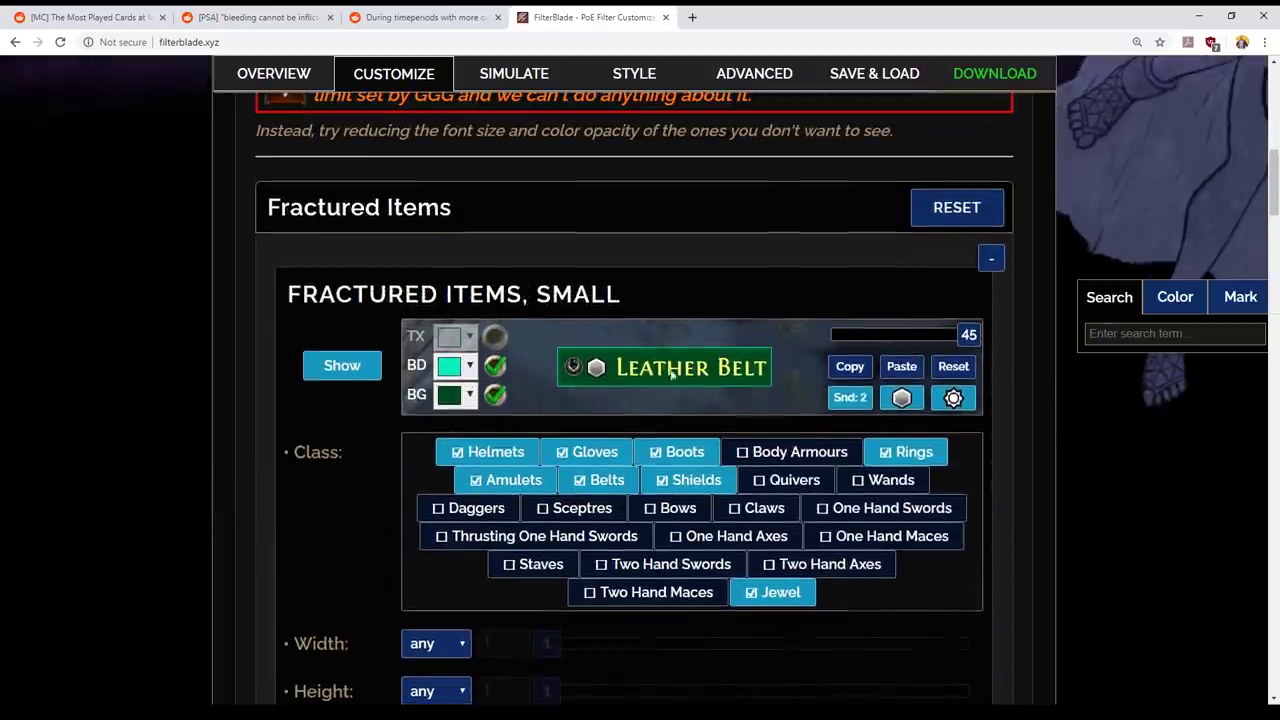
mouse_move(571, 374)
scroll(571, 574, down, 9)
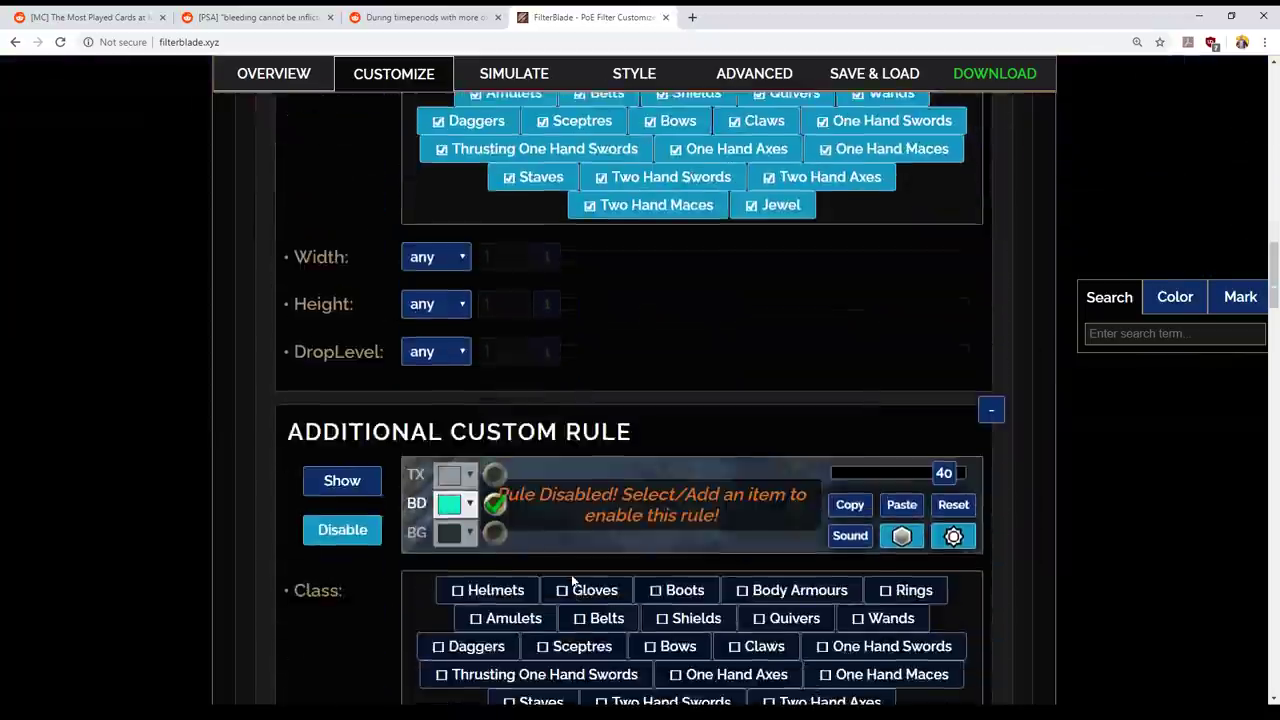
scroll(571, 574, down, 3)
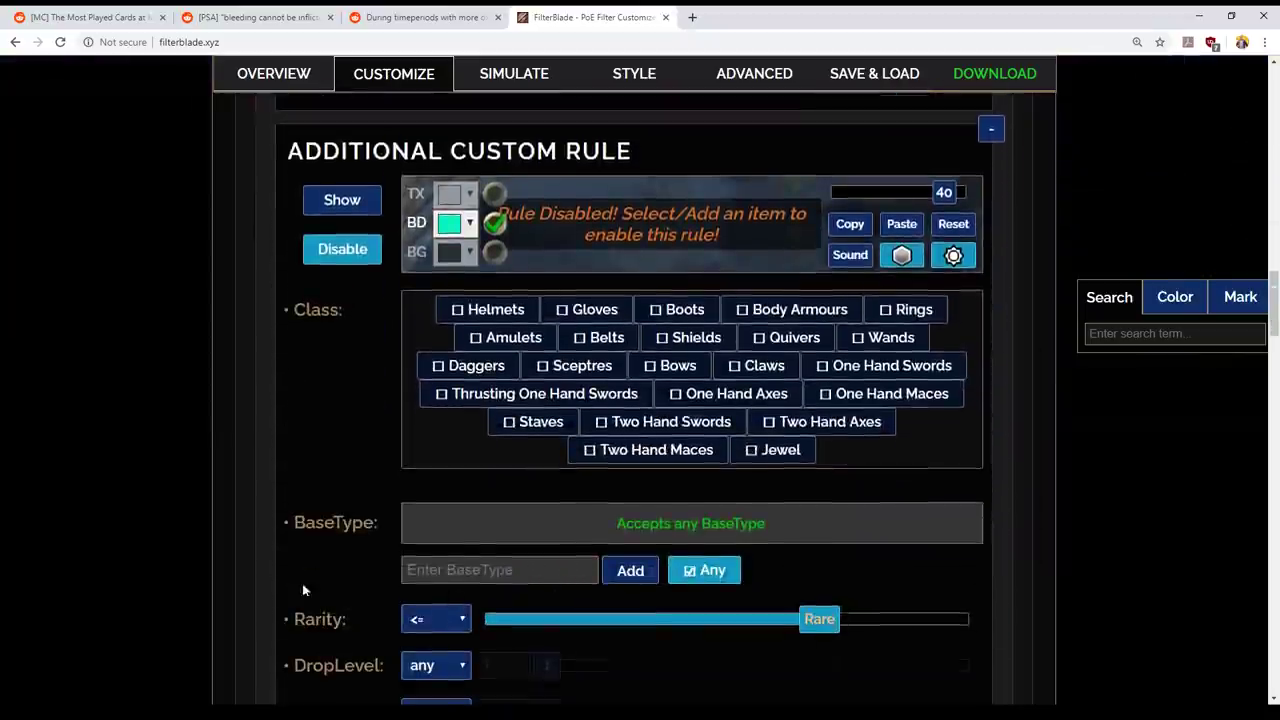
scroll(300, 590, up, 12)
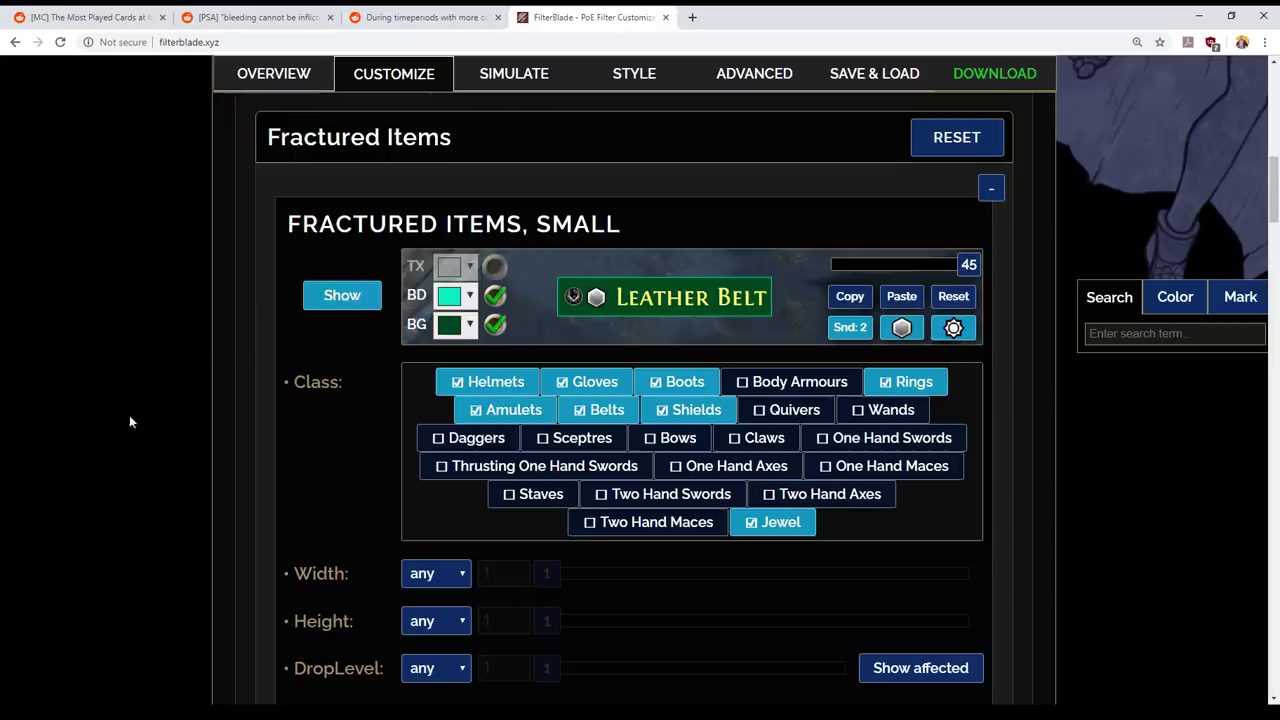
scroll(140, 434, down, 15)
scroll(146, 439, down, 8)
scroll(151, 457, up, 7)
scroll(154, 465, up, 6)
scroll(157, 472, up, 1)
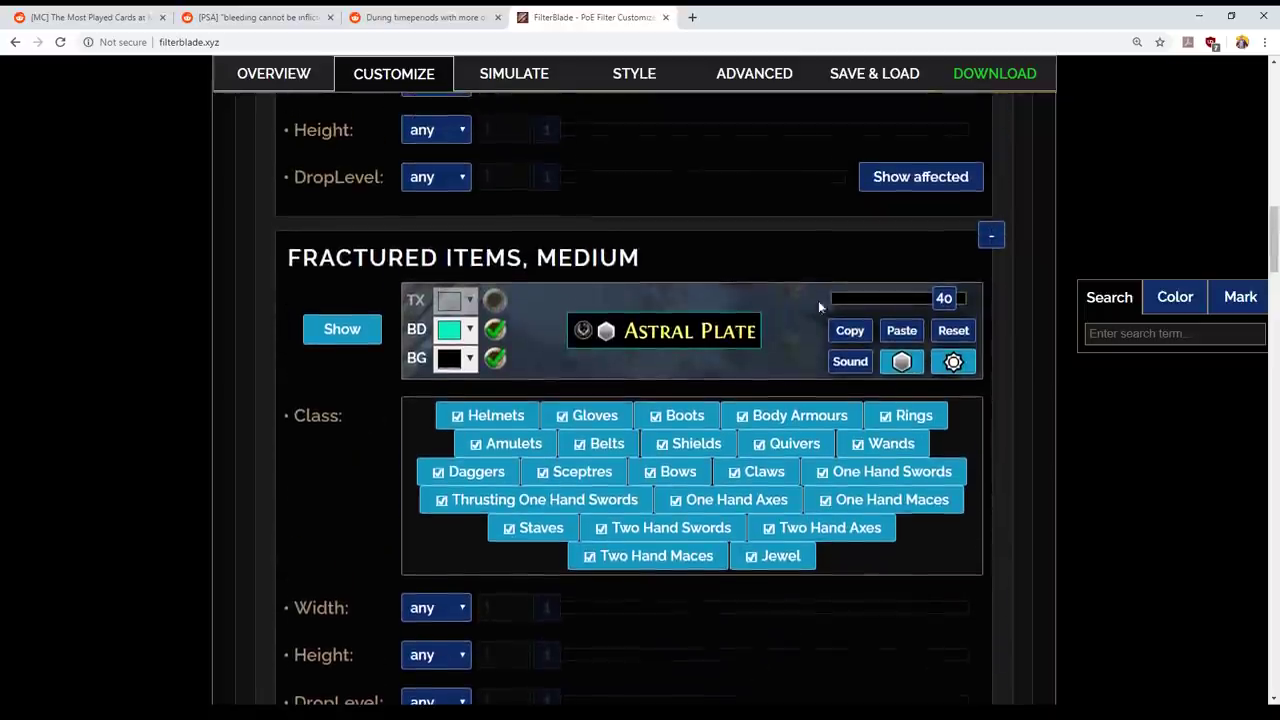
scroll(303, 279, down, 1)
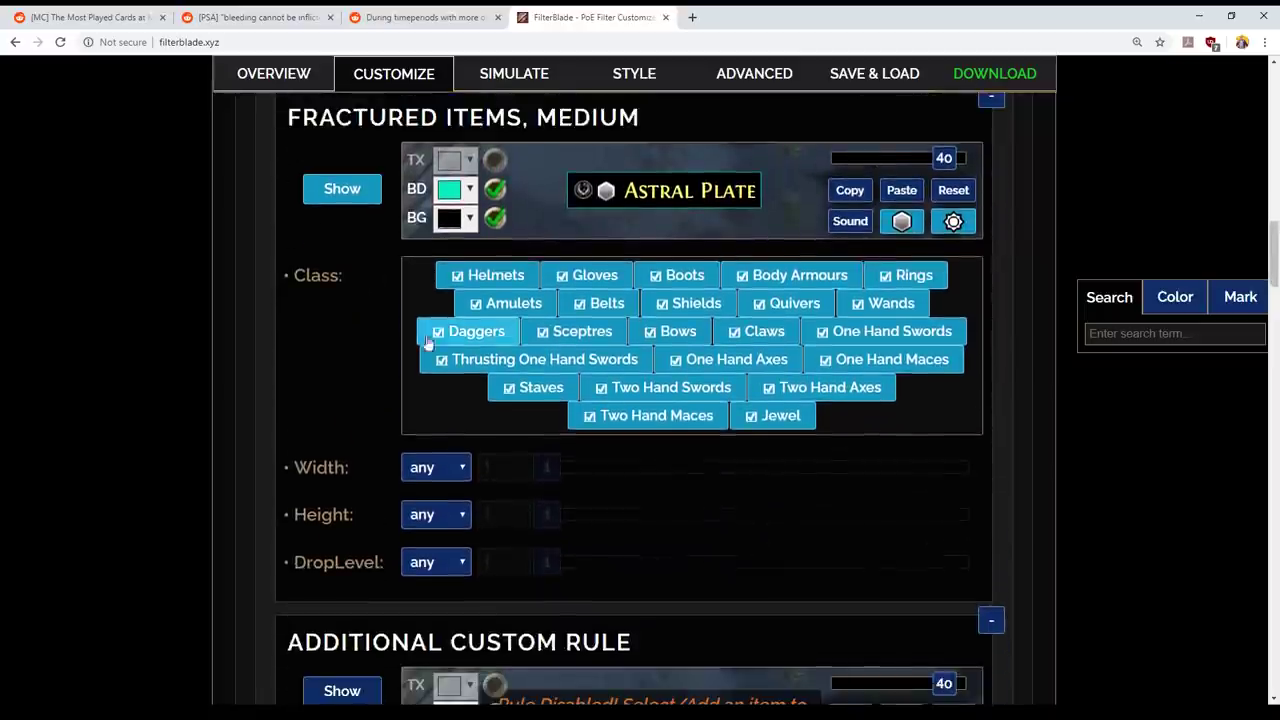
right_click(351, 446)
click(364, 389)
right_click(364, 389)
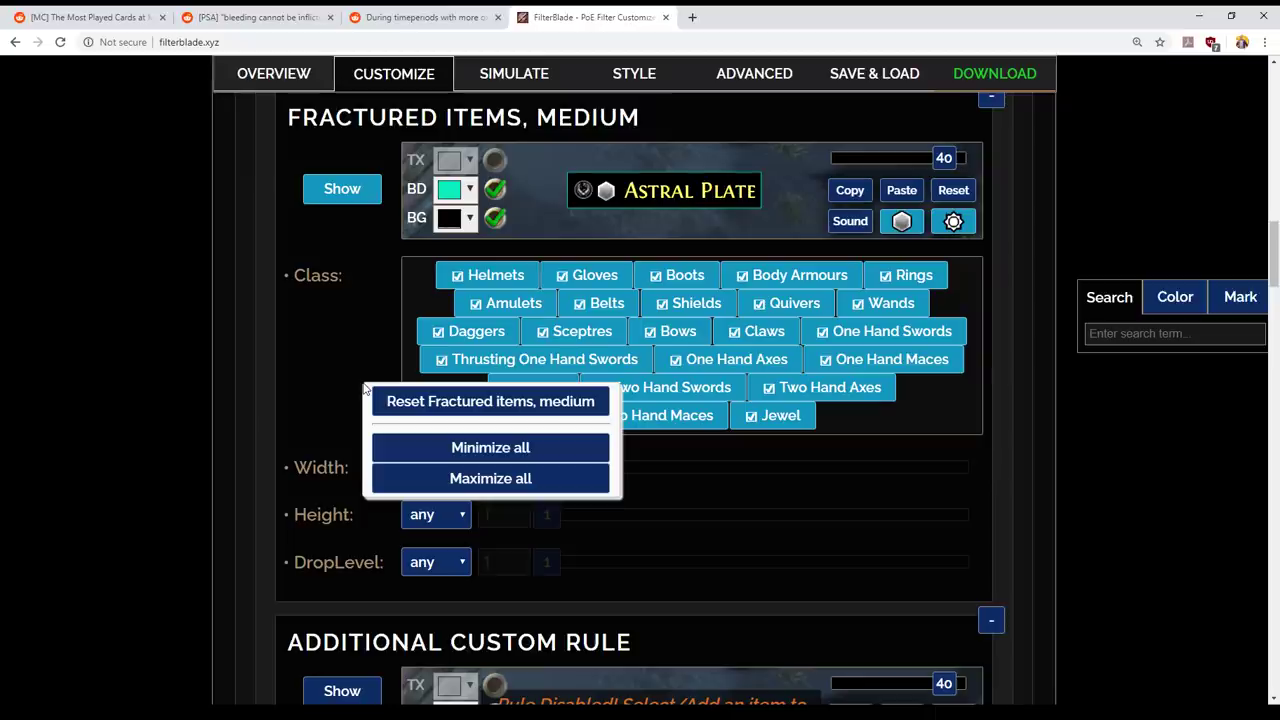
scroll(338, 394, up, 5)
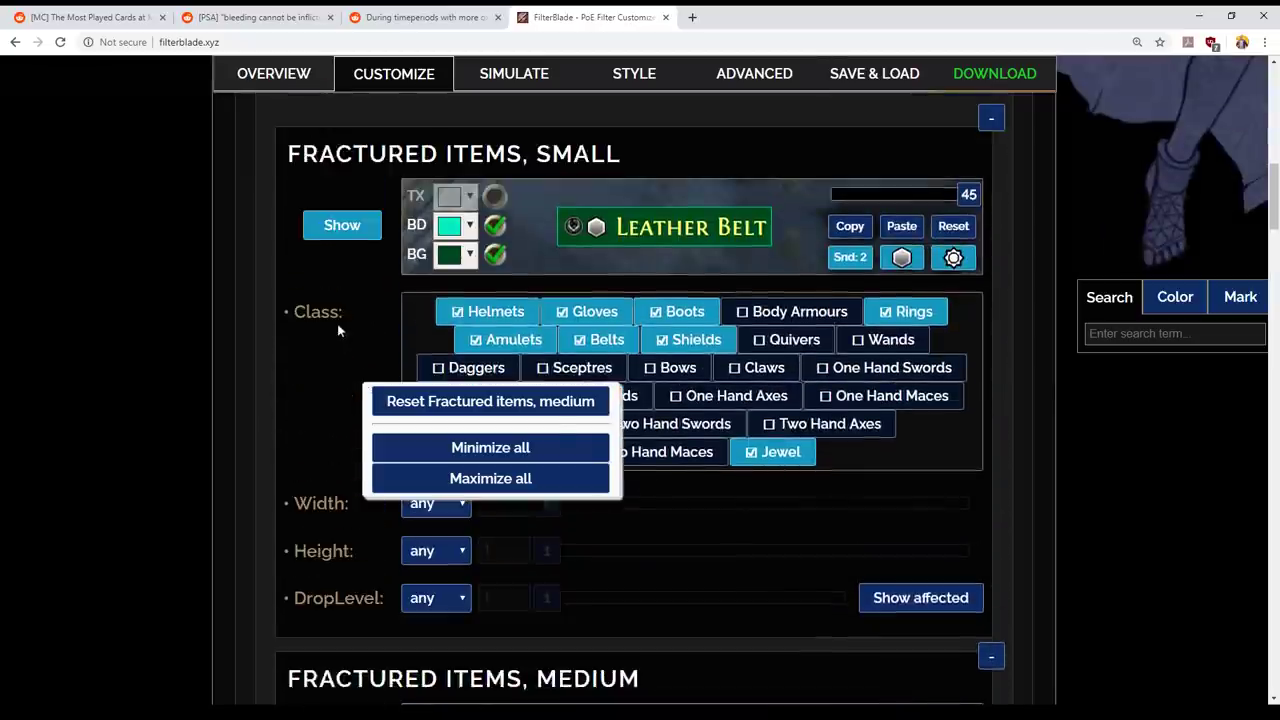
right_click(338, 330)
click(297, 409)
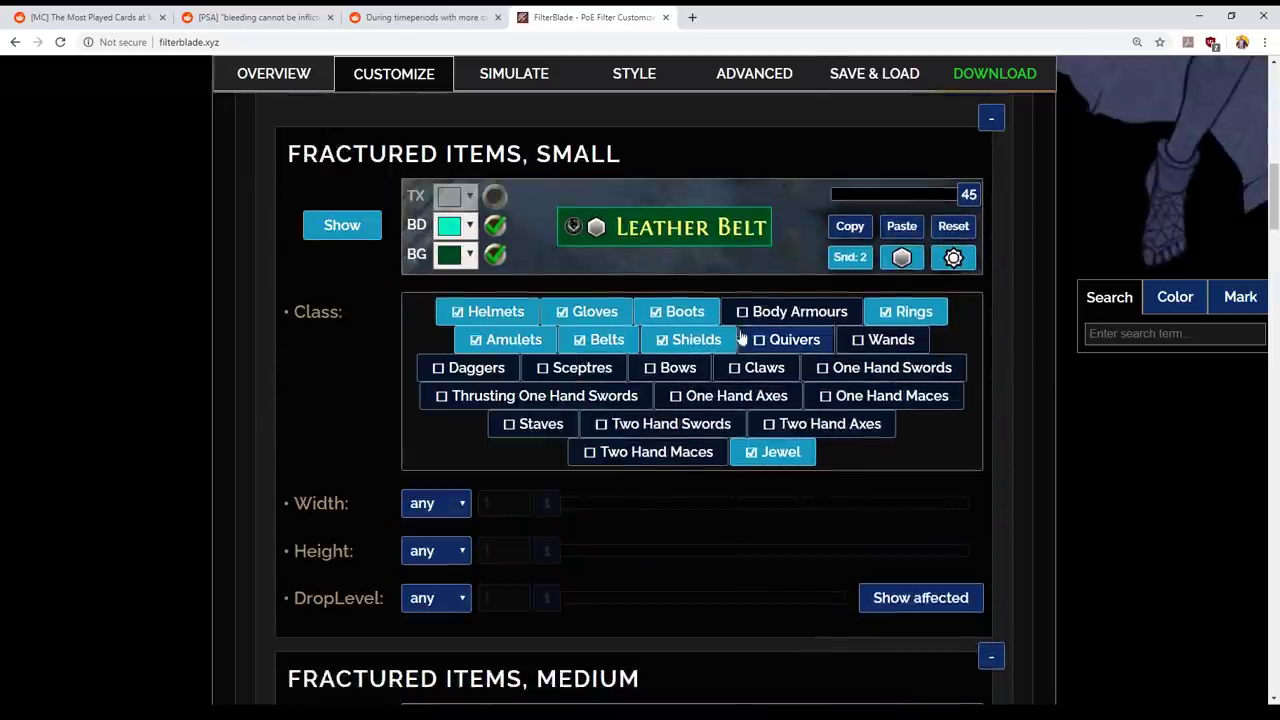
- Deselect Helmets, Amulets, Belts, Gloves, Boots, Shields, Rings and Jewel in the Fractured Items, Small rule and set it to Disable
click(450, 315)
click(480, 341)
click(598, 340)
click(595, 312)
click(685, 312)
click(663, 342)
click(905, 312)
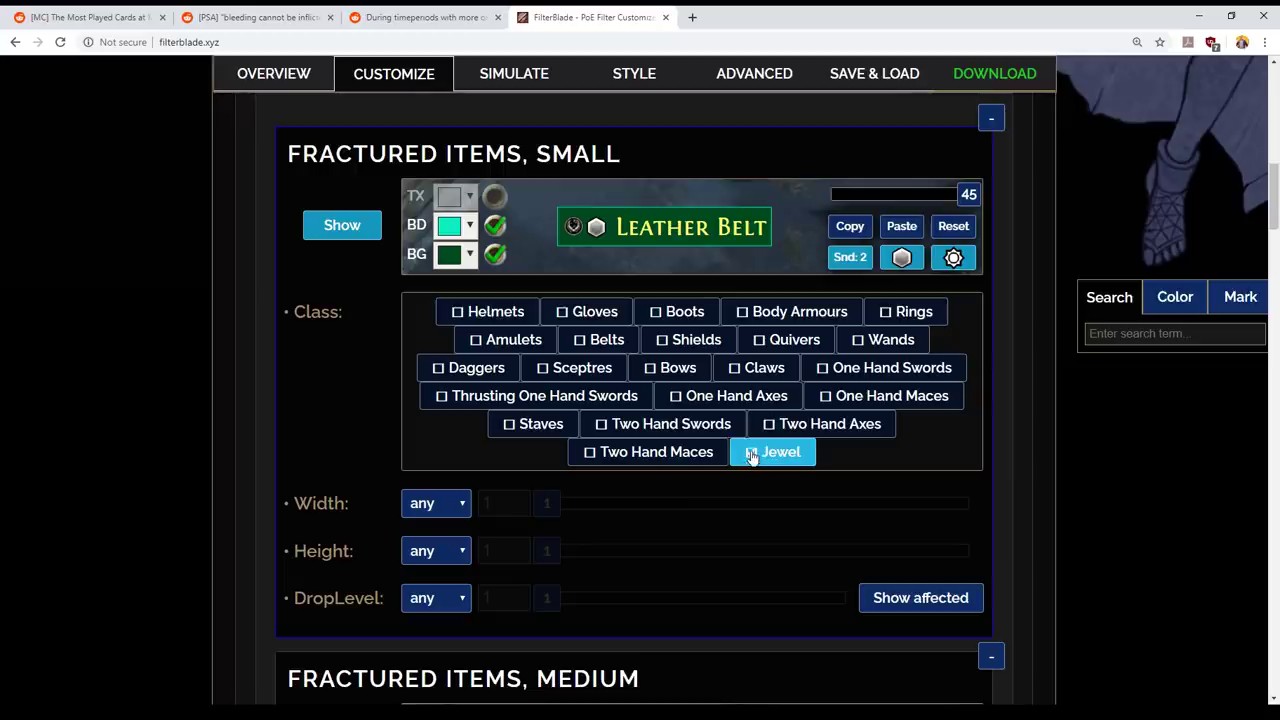
click(772, 452)
scroll(574, 408, up, 2)
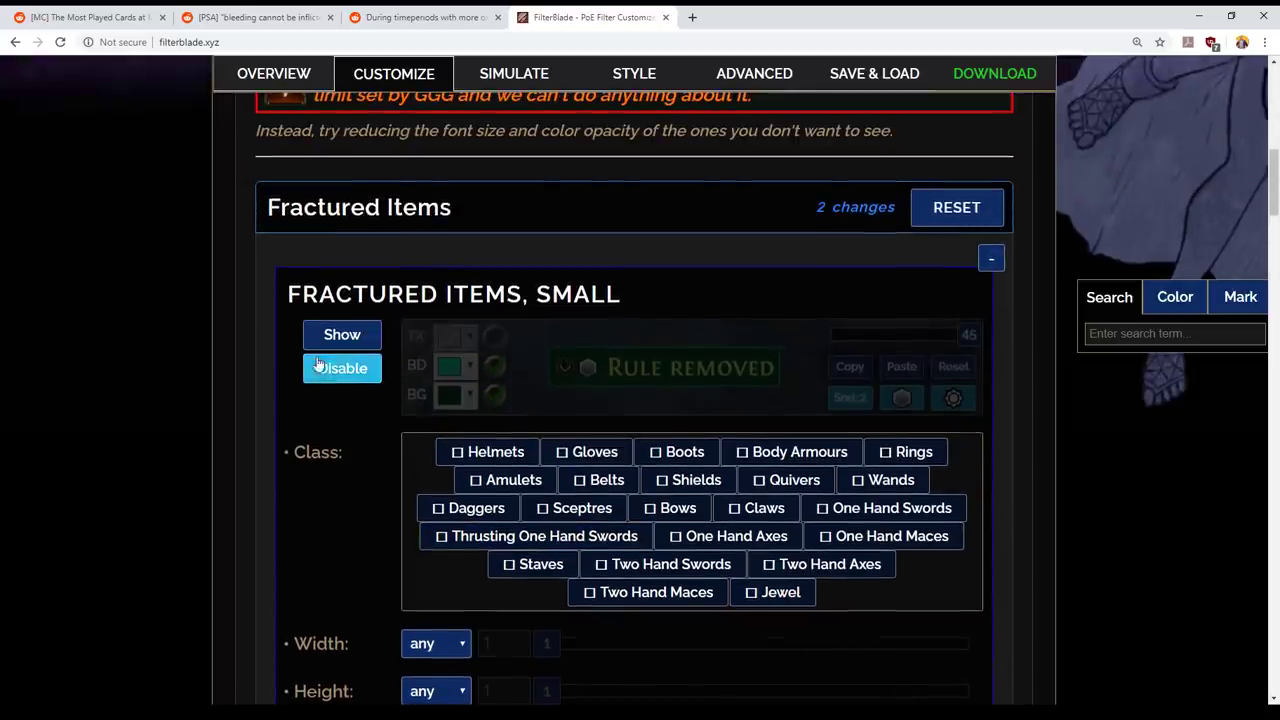
click(341, 370)
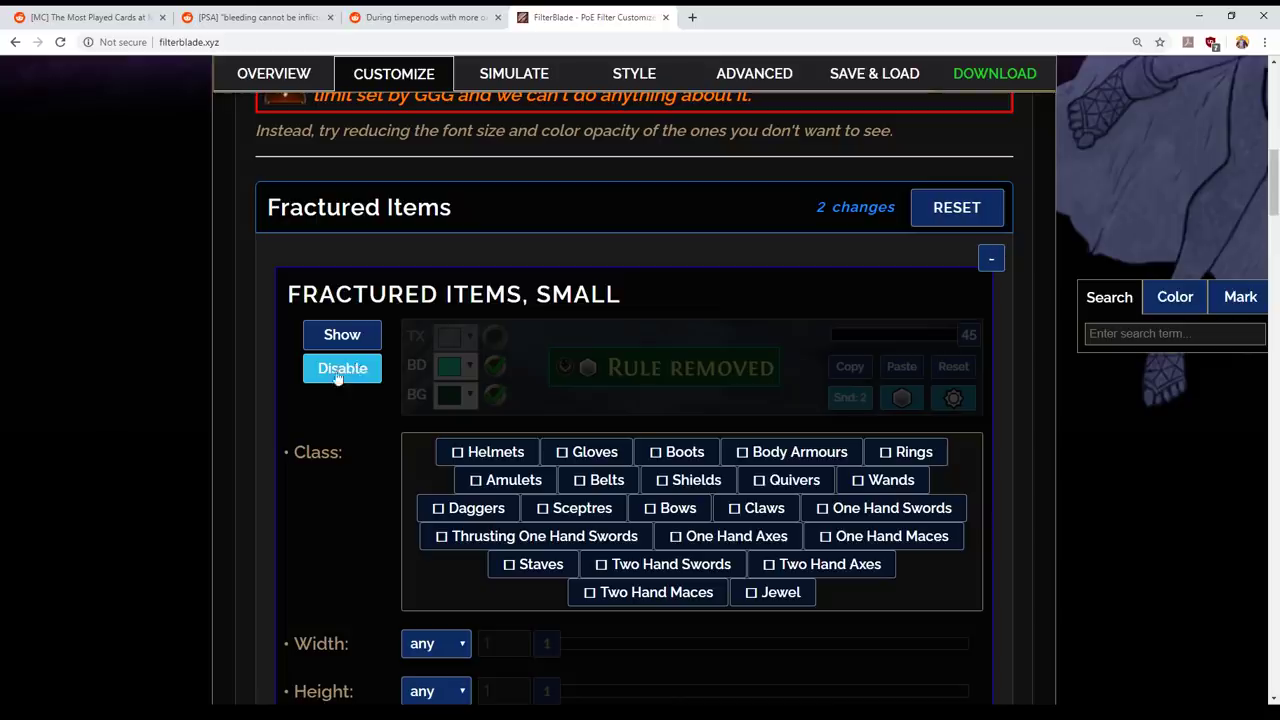
- Deselect every item class in the Fractured Items, Medium rule, from Helmets through Jewel, to disable the rule
scroll(234, 382, down, 5)
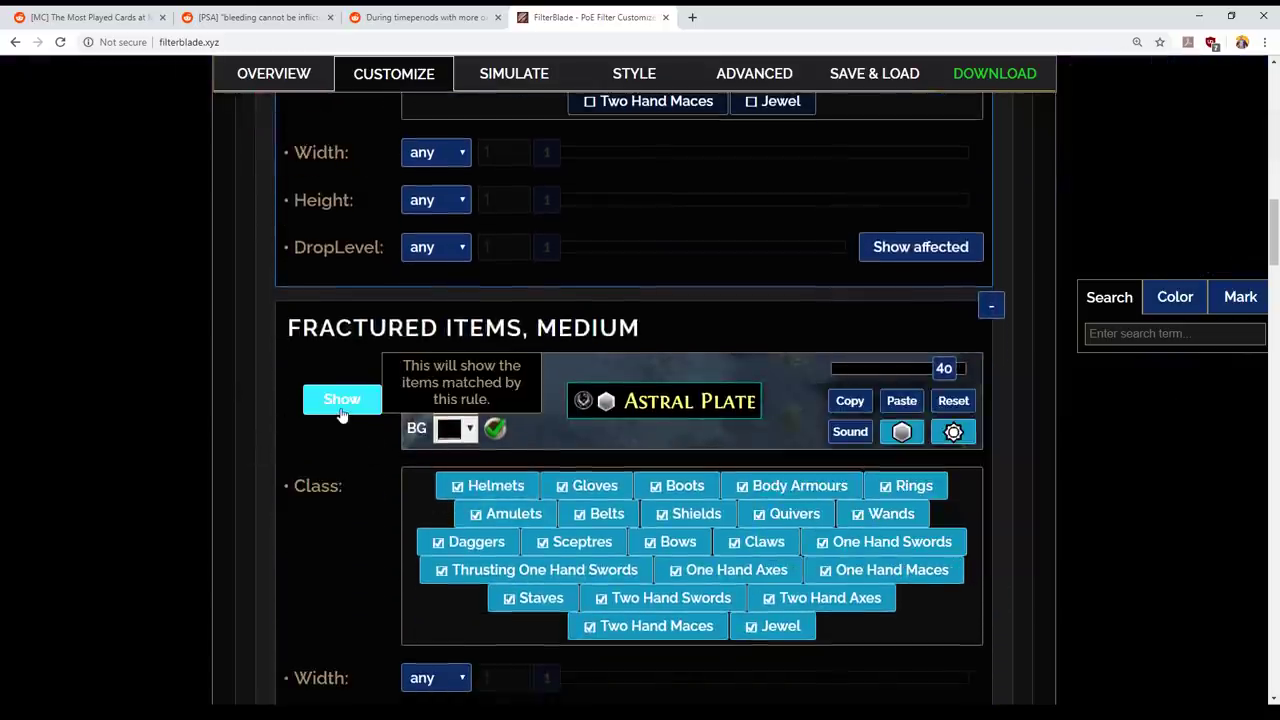
click(490, 486)
click(508, 514)
click(472, 542)
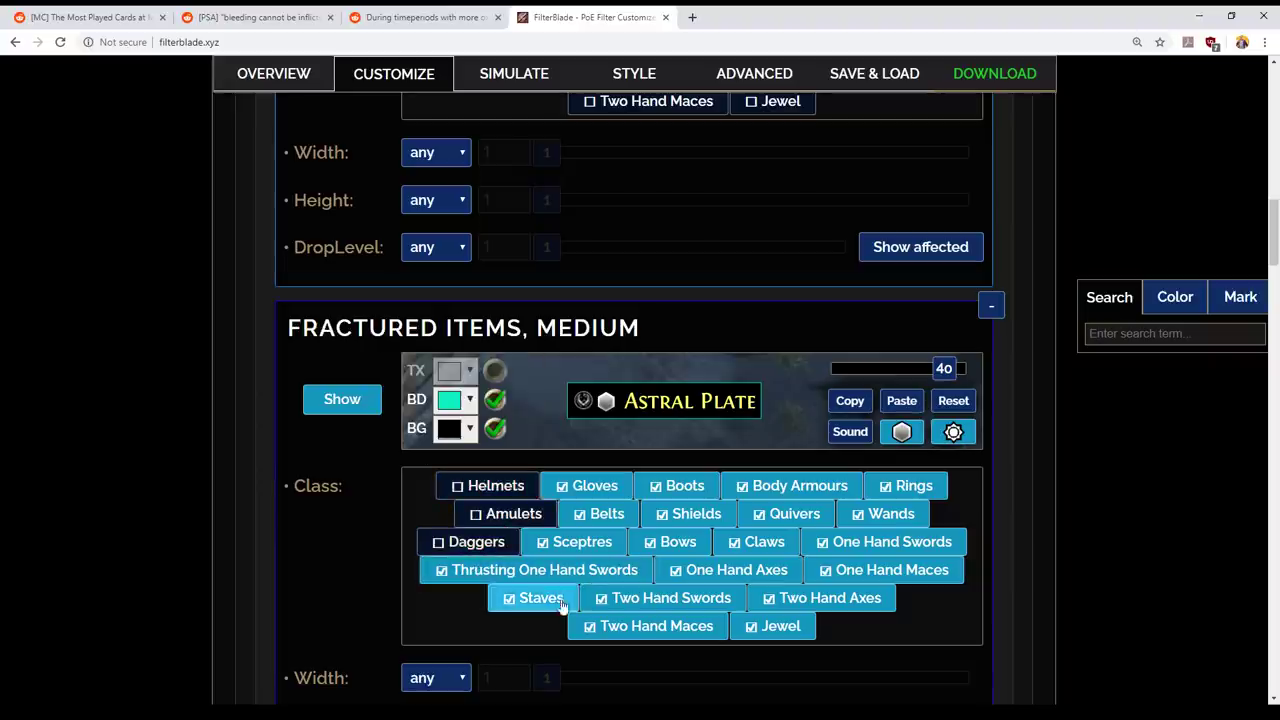
click(665, 598)
click(625, 628)
click(535, 598)
click(524, 570)
click(575, 542)
click(603, 514)
click(592, 486)
click(682, 486)
click(683, 513)
click(676, 542)
click(760, 572)
click(760, 542)
click(790, 514)
click(797, 486)
click(910, 486)
click(890, 514)
click(888, 542)
click(888, 570)
click(822, 598)
click(779, 626)
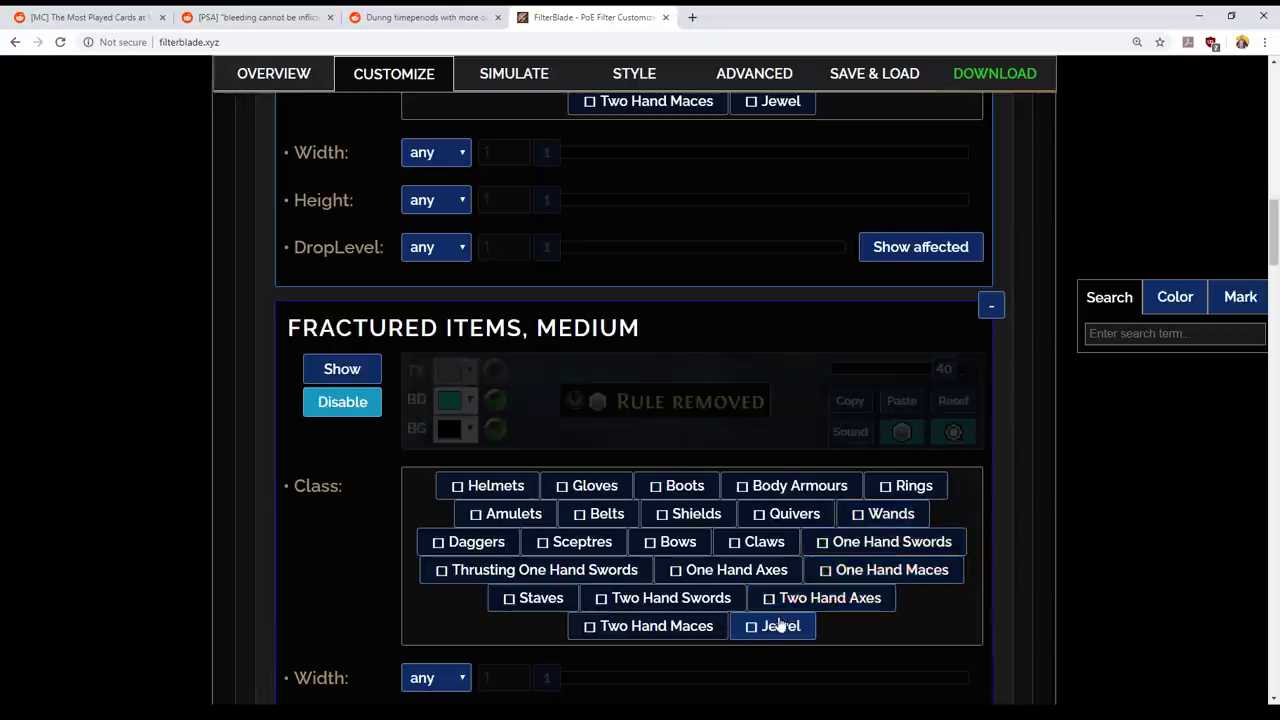
- Enable the Additional Custom Rule of the Fractured Items section by selecting the Boots class
scroll(769, 571, down, 2)
scroll(197, 392, up, 2)
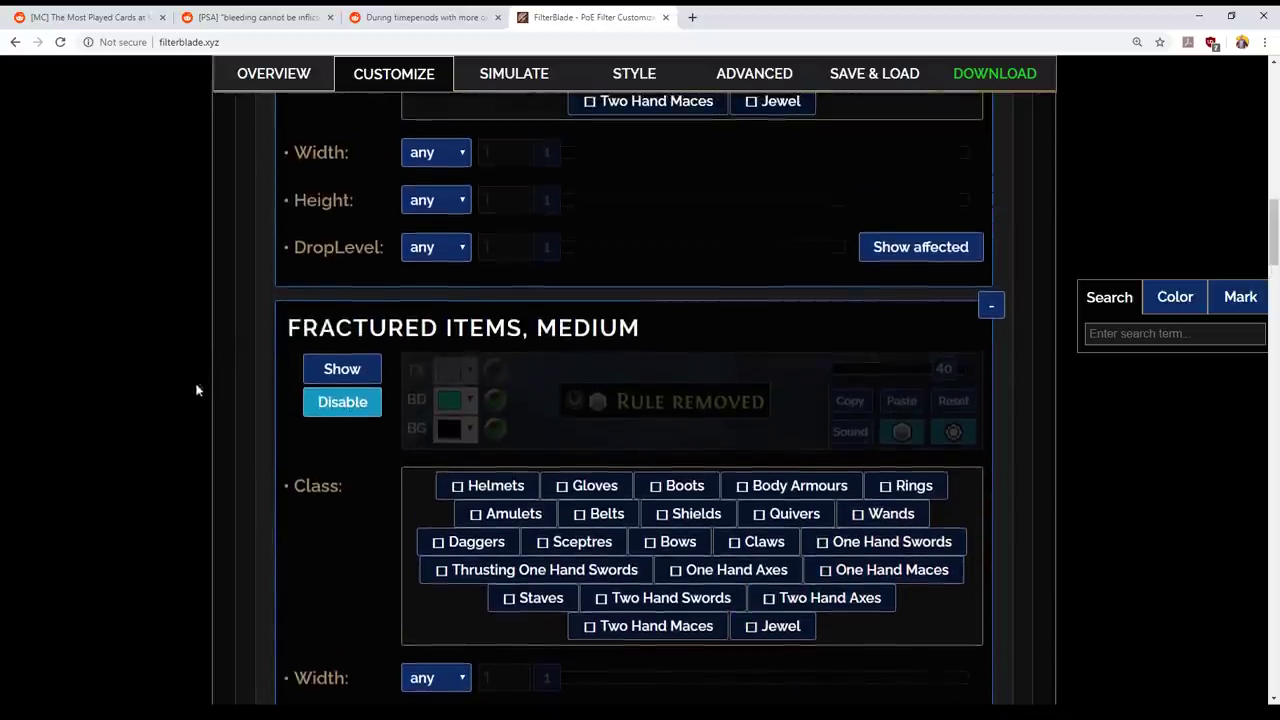
scroll(214, 420, down, 3)
scroll(220, 487, down, 3)
scroll(220, 487, down, 1)
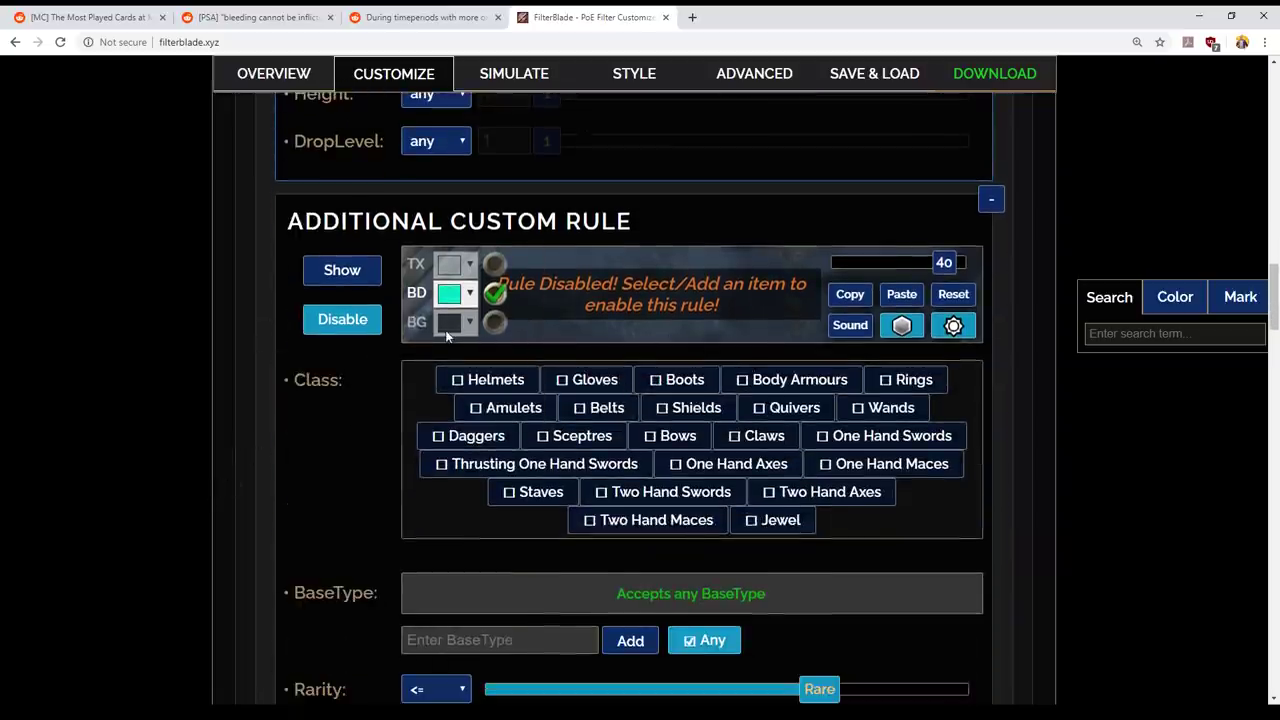
click(662, 379)
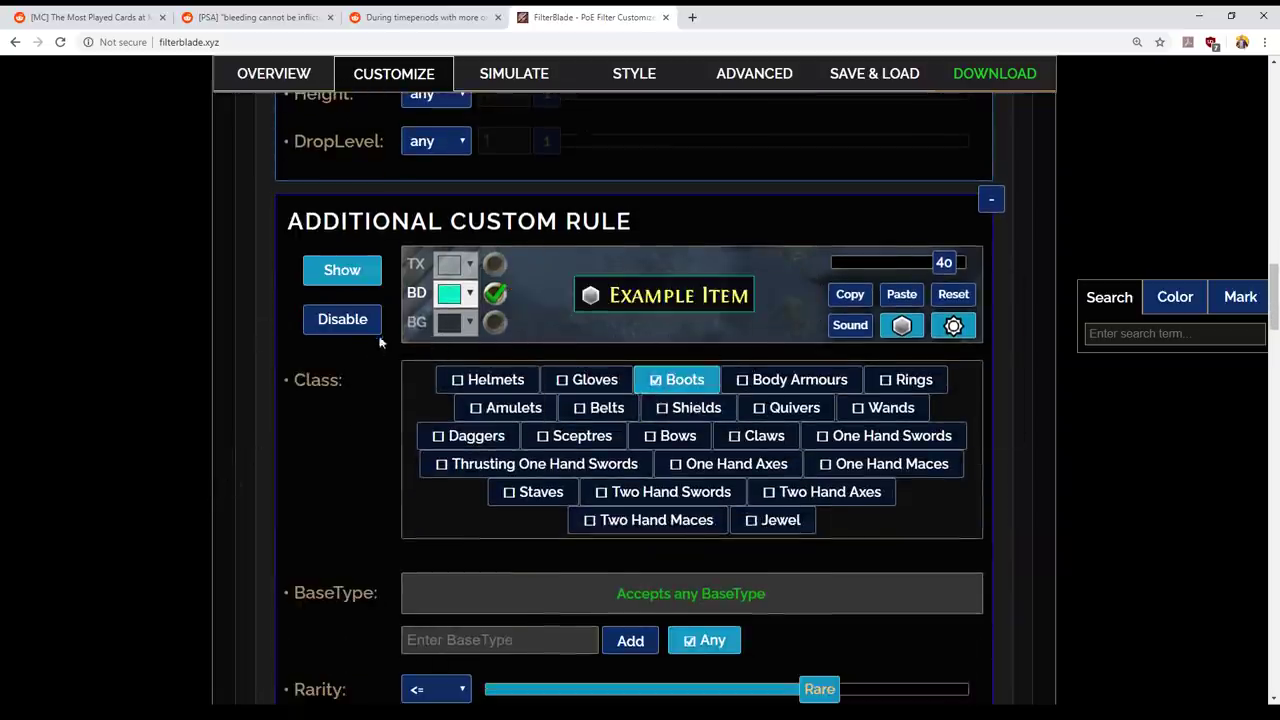
- Restrict the Additional Custom Rule for Boots to ItemLevel >= 86
scroll(634, 535, down, 2)
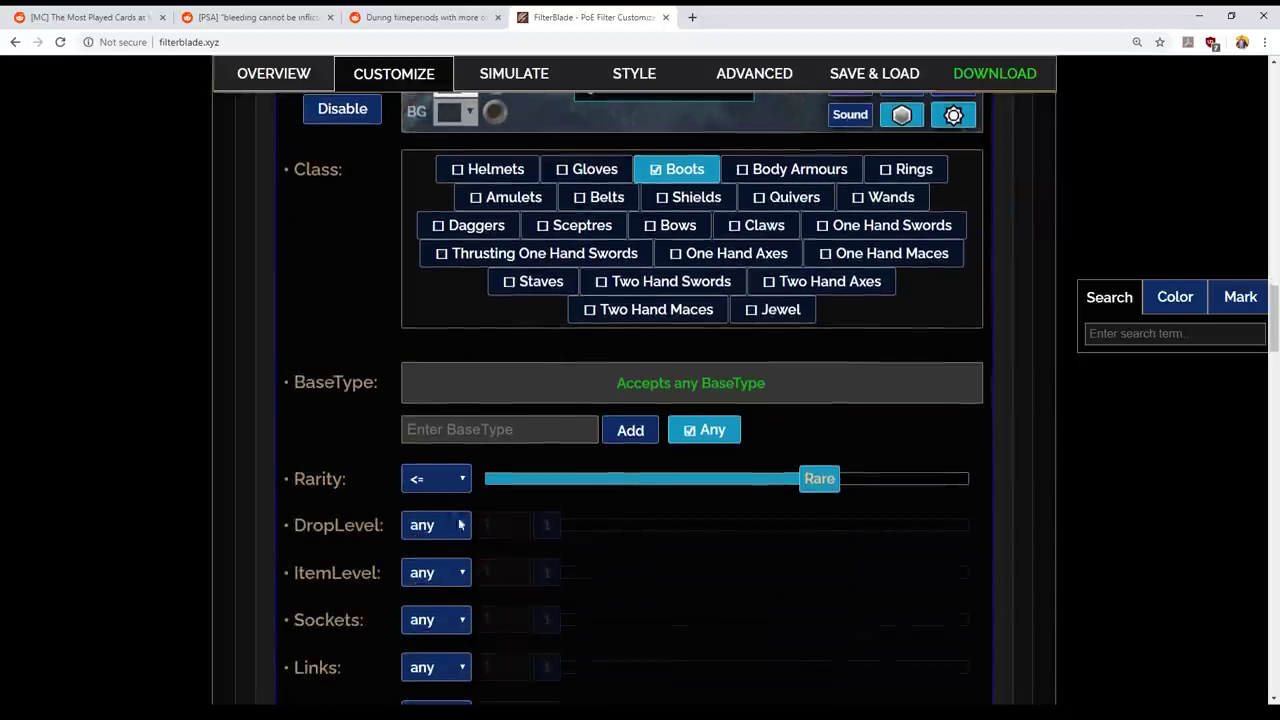
scroll(458, 530, down, 1)
right_click(456, 434)
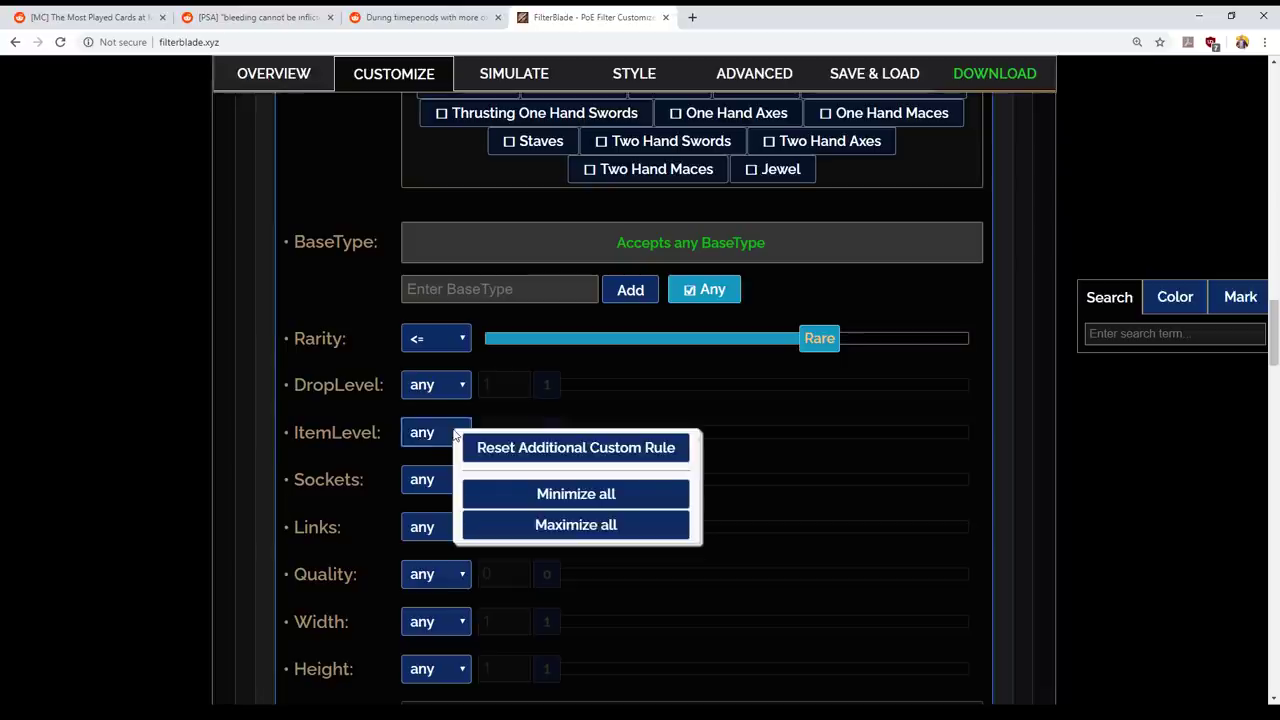
key(Down)
key(Down)
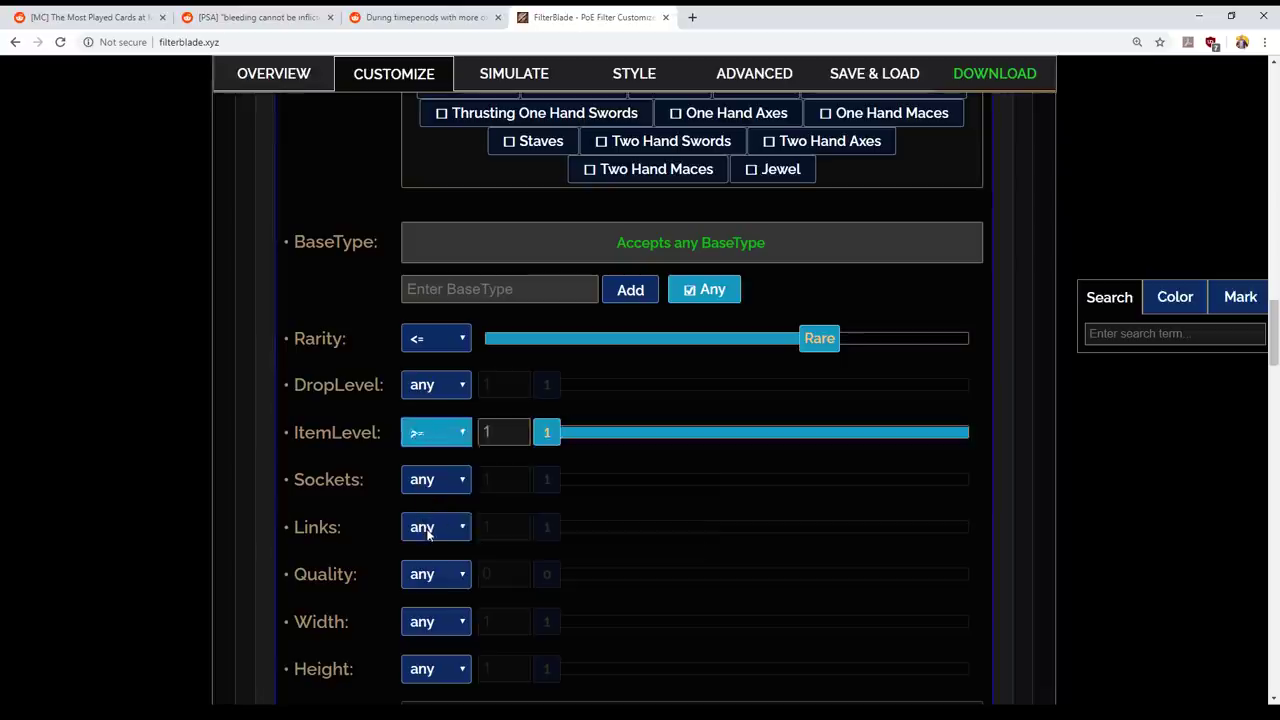
key(Tab)
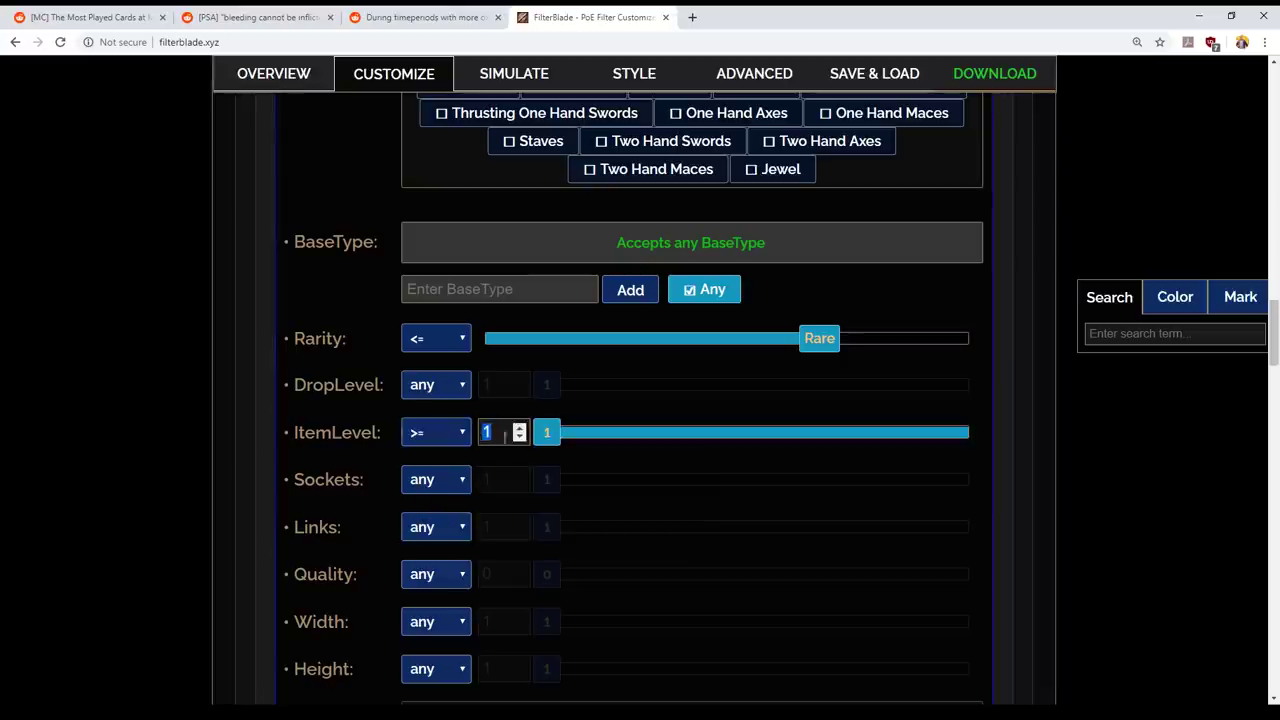
text(86)
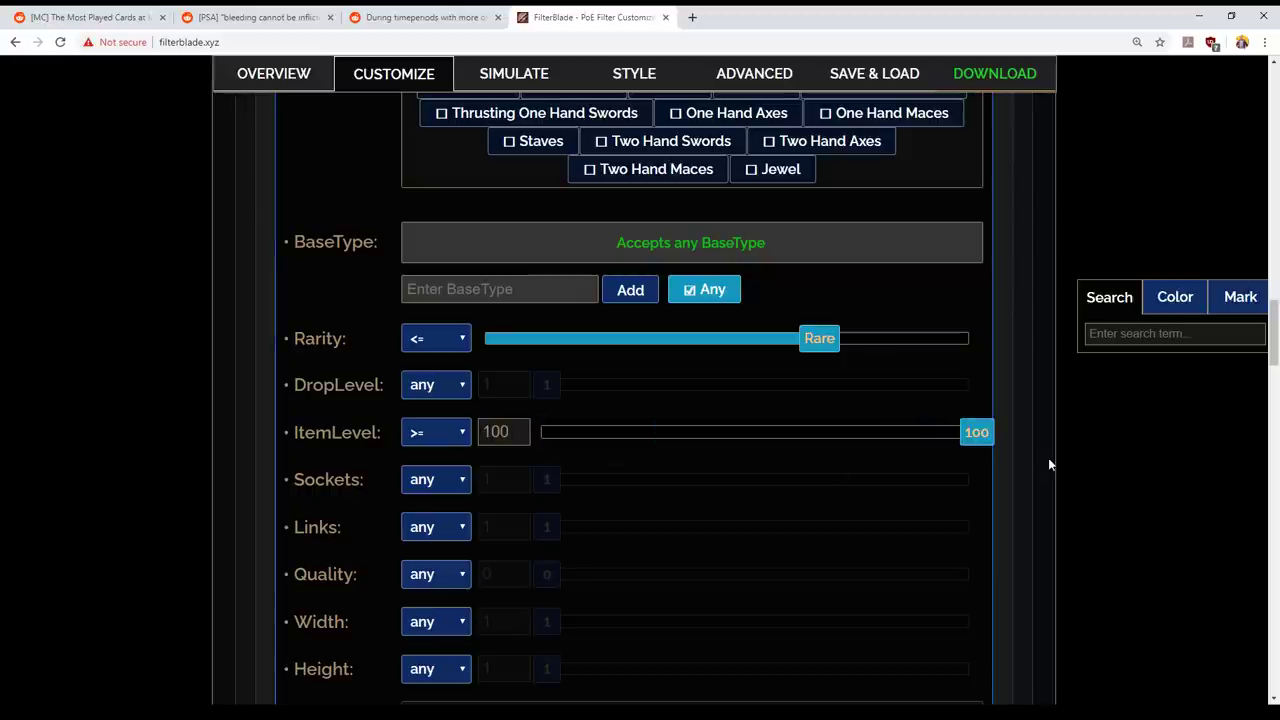
right_click(1048, 458)
drag(971, 437, 905, 443)
- Give the Additional Custom Rule an alert sound of type Normal
scroll(160, 413, up, 2)
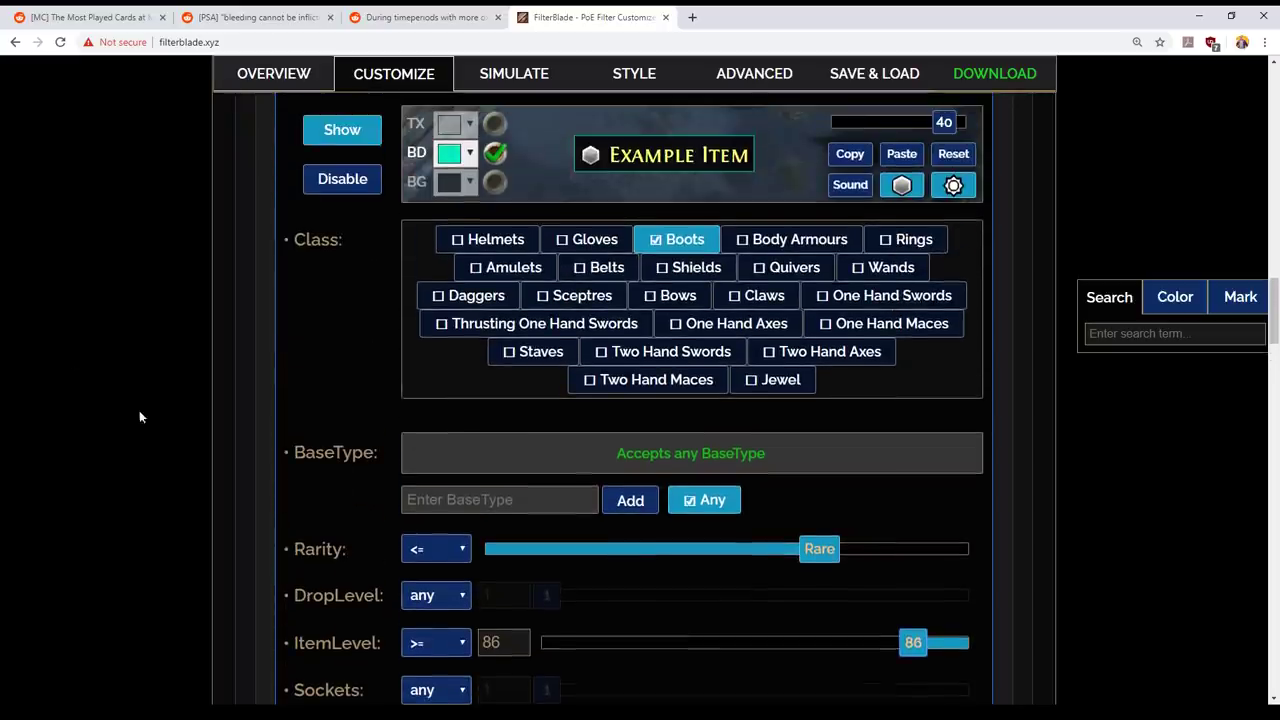
scroll(406, 380, up, 2)
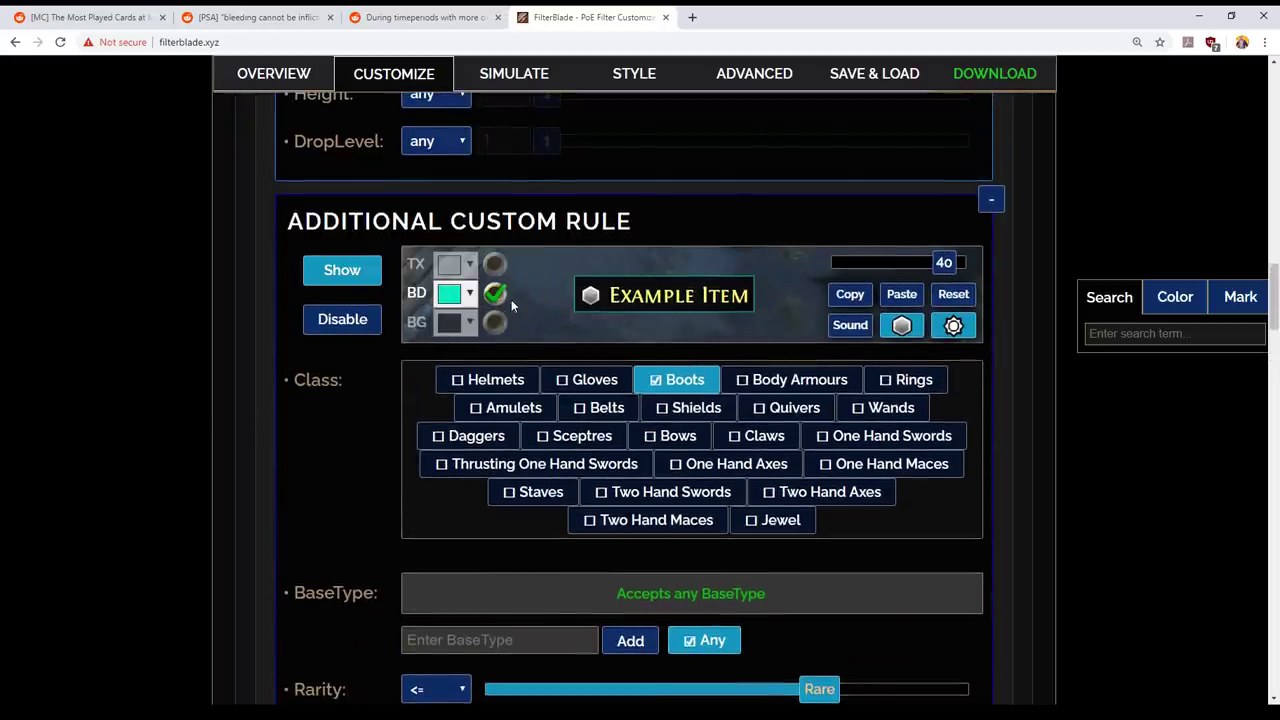
mouse_move(628, 292)
click(850, 325)
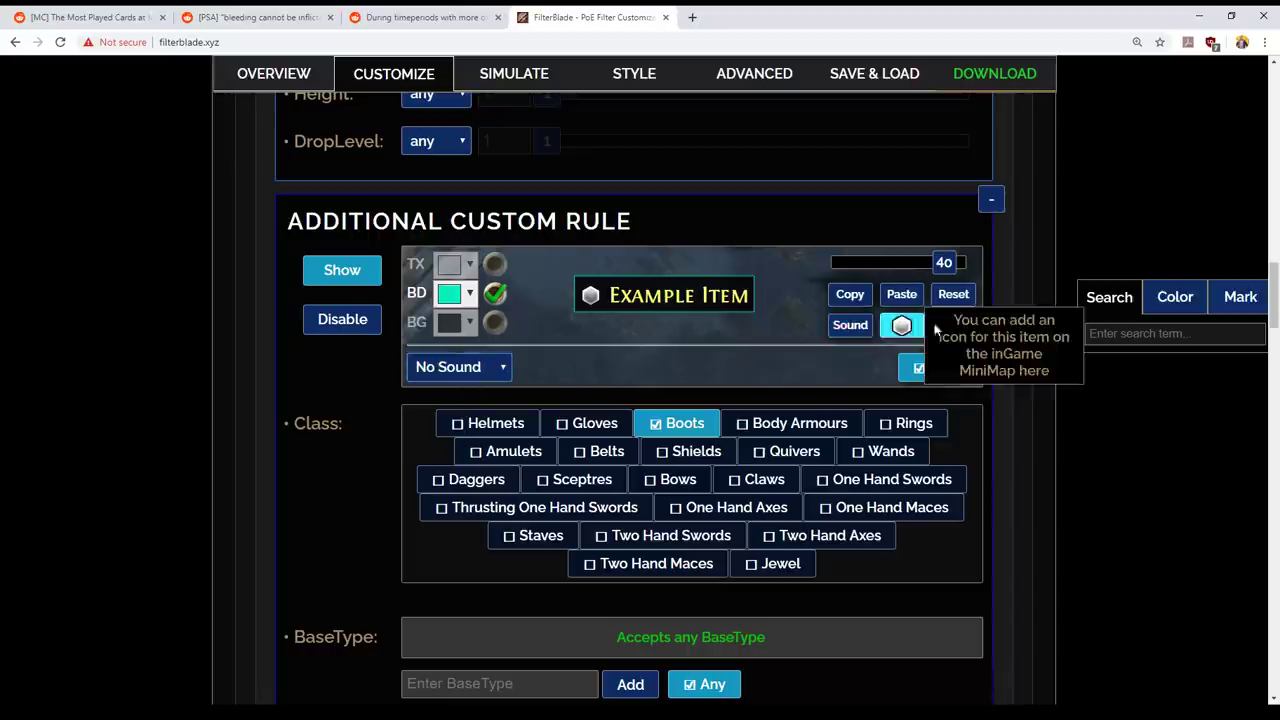
click(852, 326)
click(856, 327)
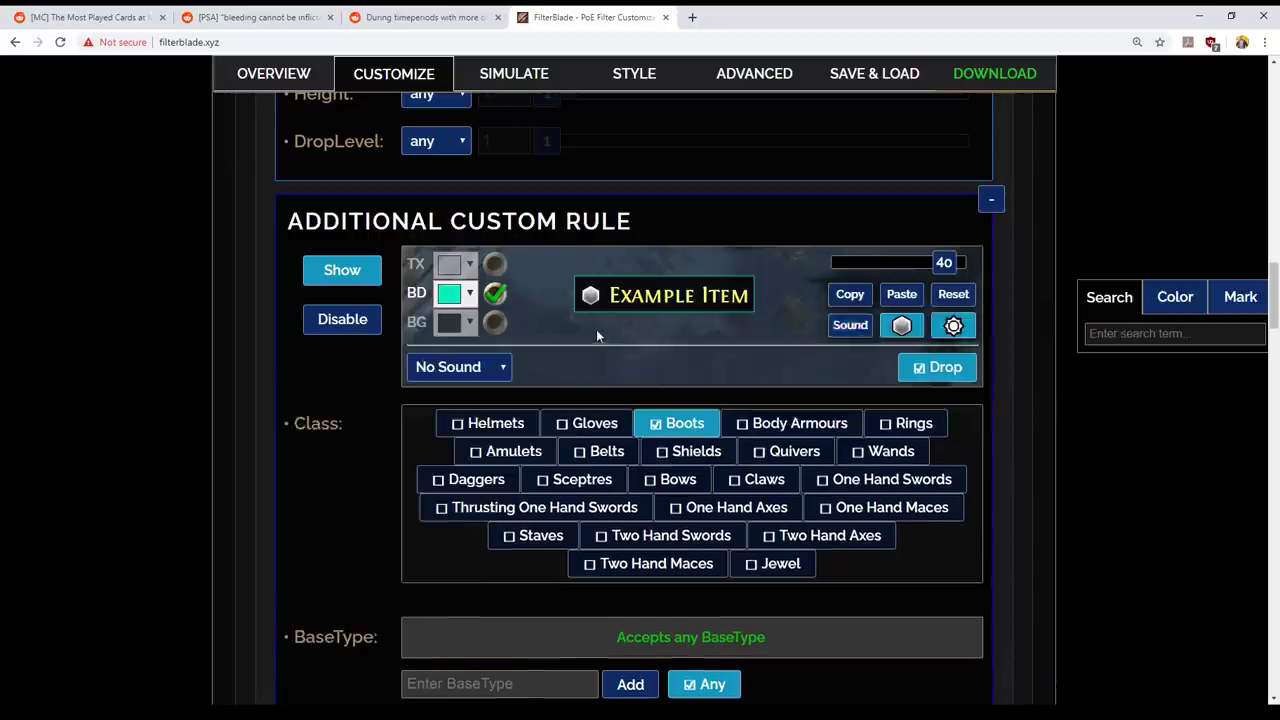
click(459, 367)
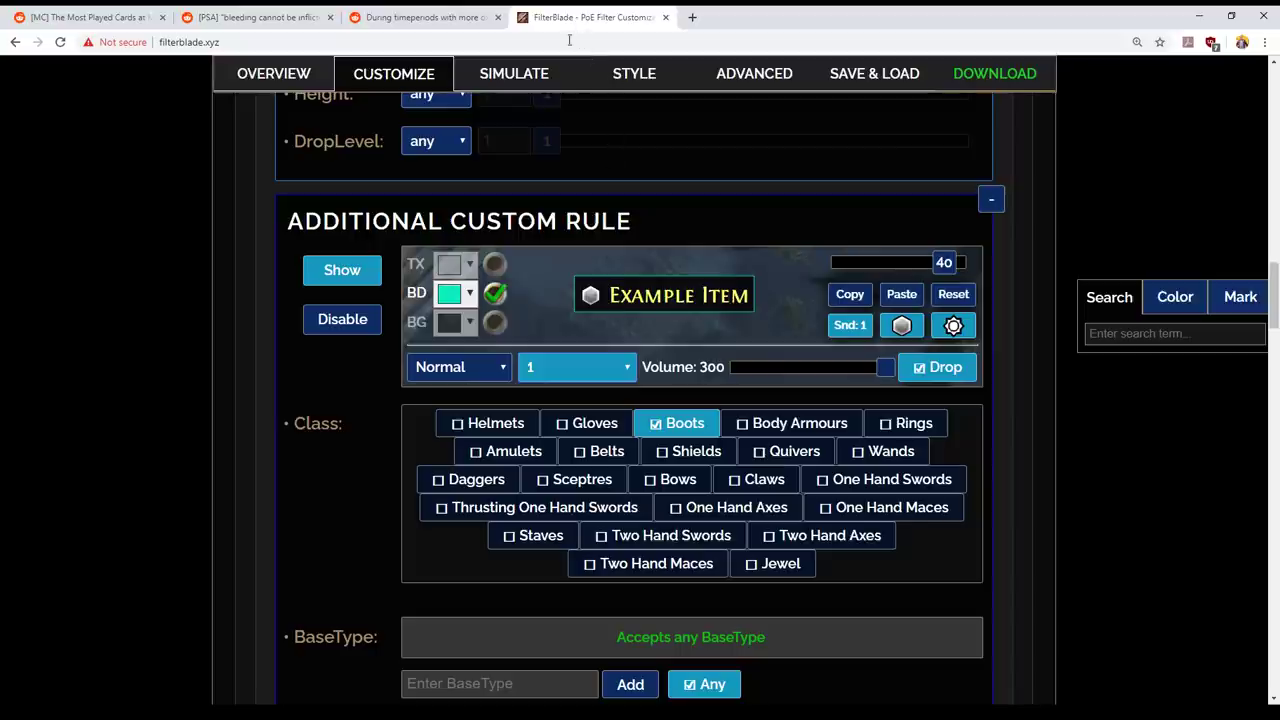
- Check the rule's minimap icon options, preview the numbered alert sounds and set the rule's sound to 6
click(903, 328)
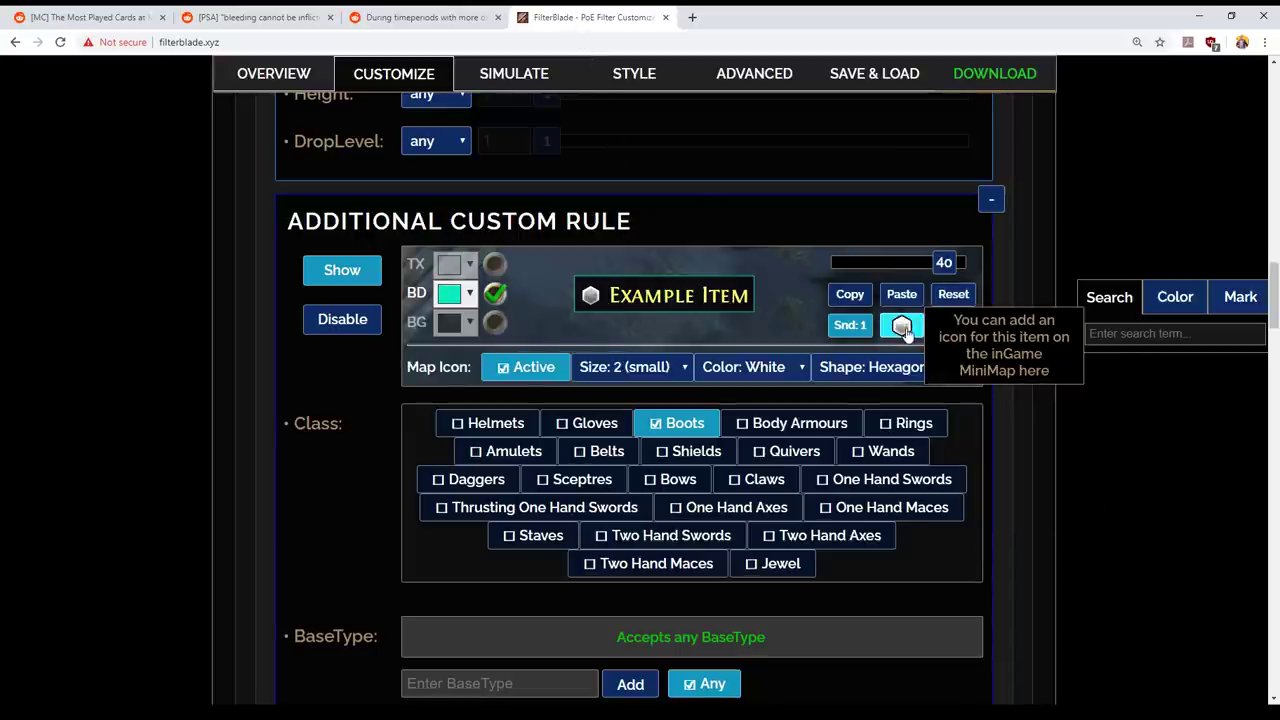
mouse_move(640, 289)
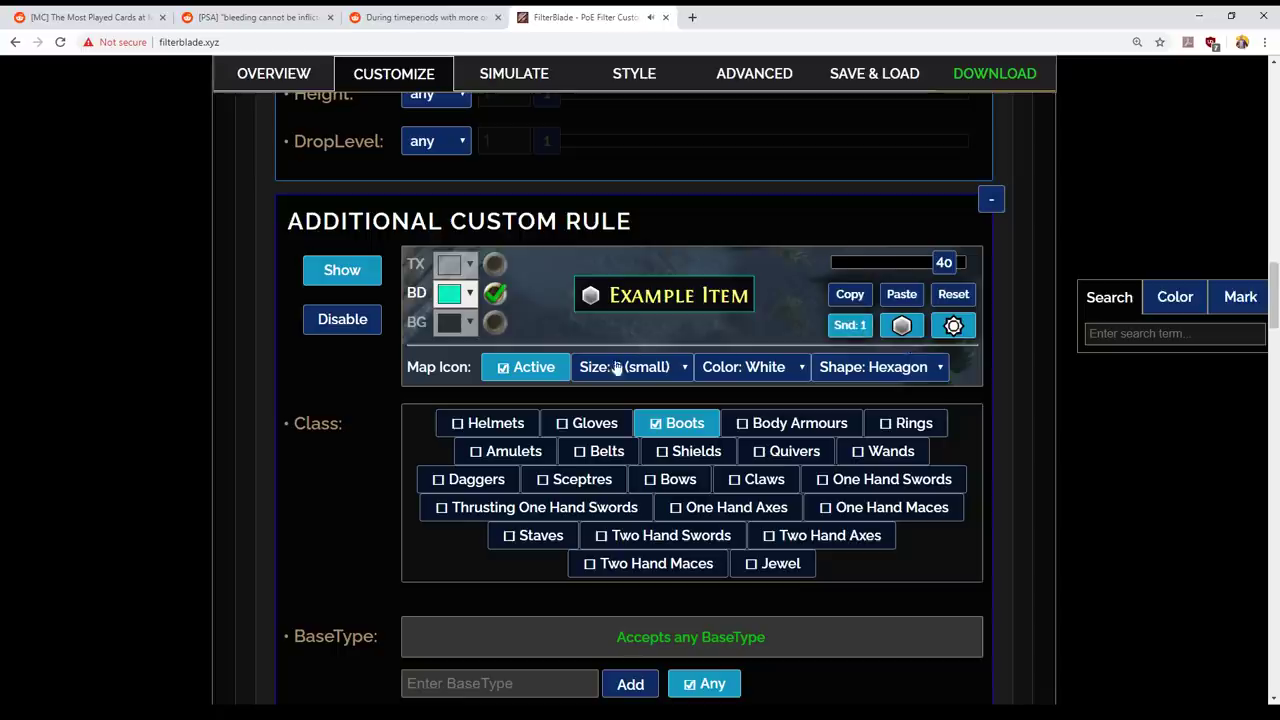
click(850, 326)
click(580, 367)
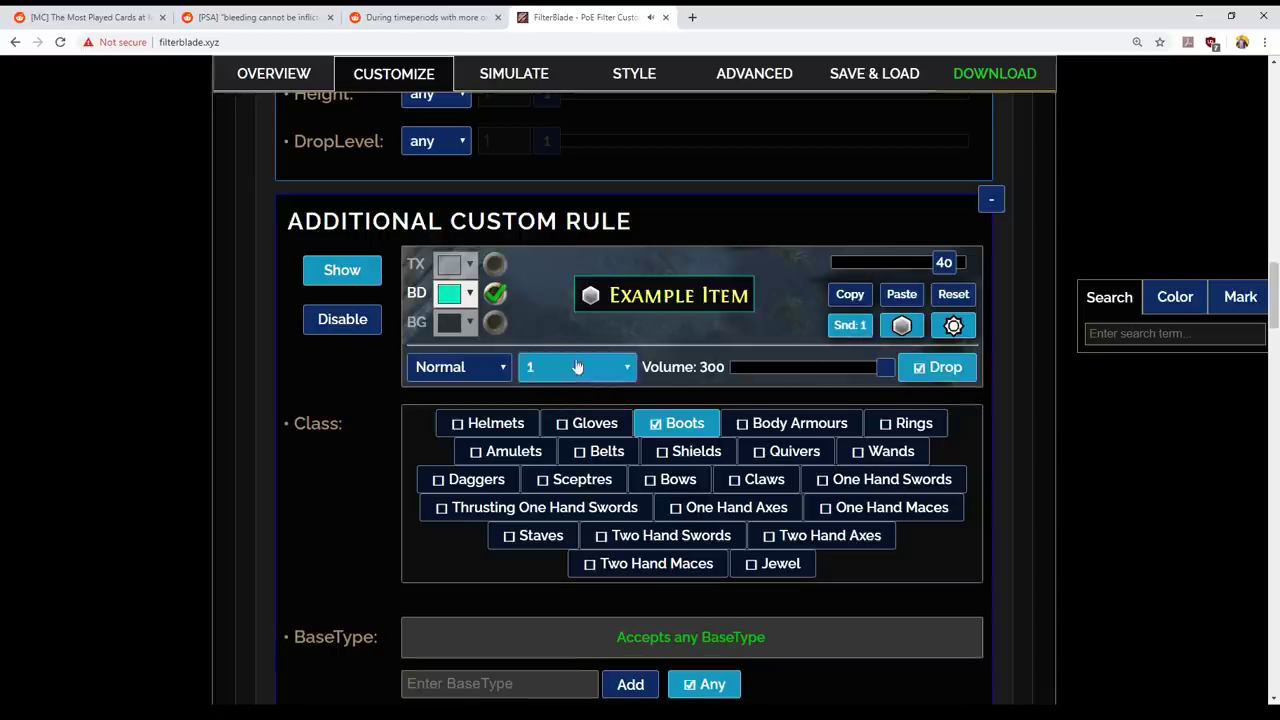
mouse_move(628, 318)
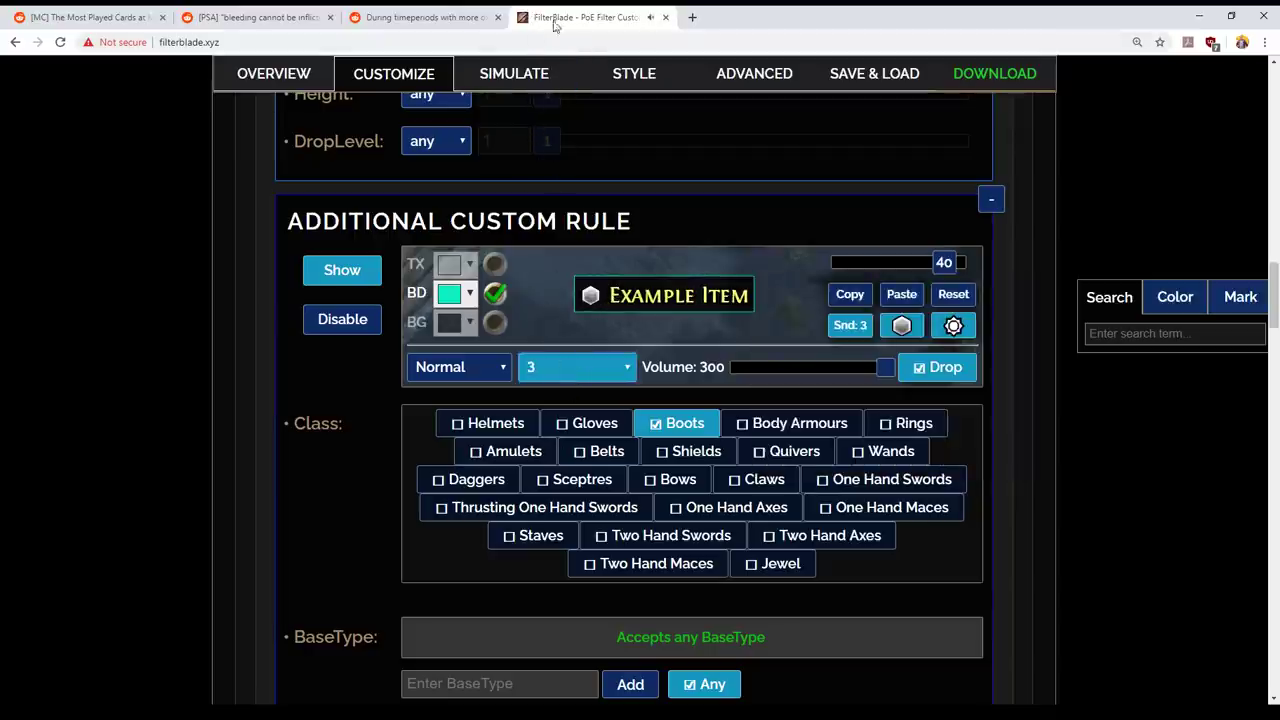
key(Down)
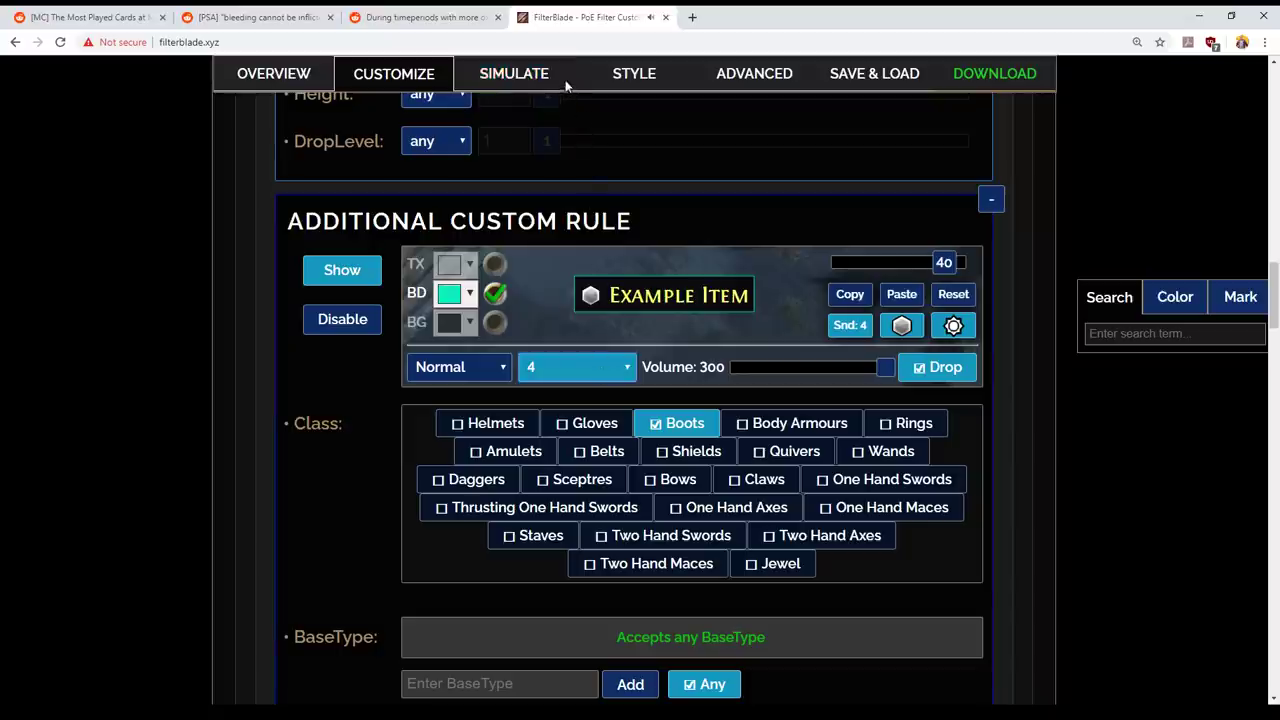
key(Down)
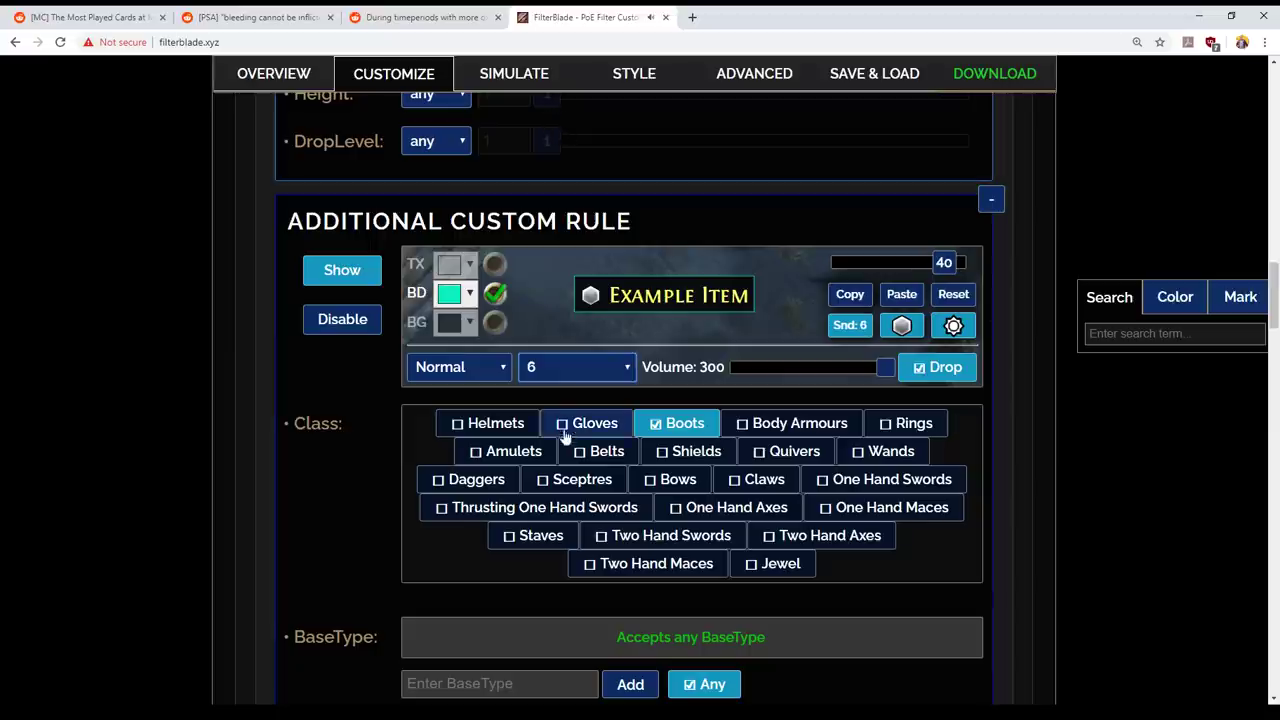
key(Down)
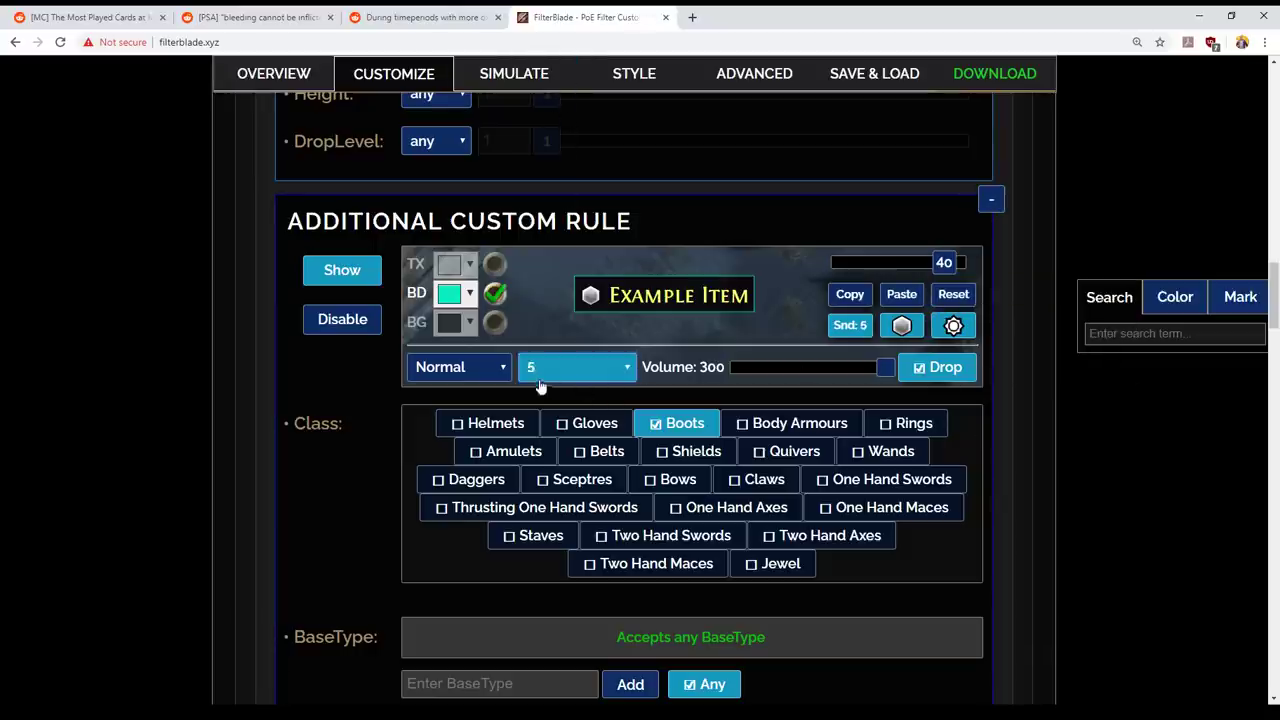
key(Up)
key(Down)
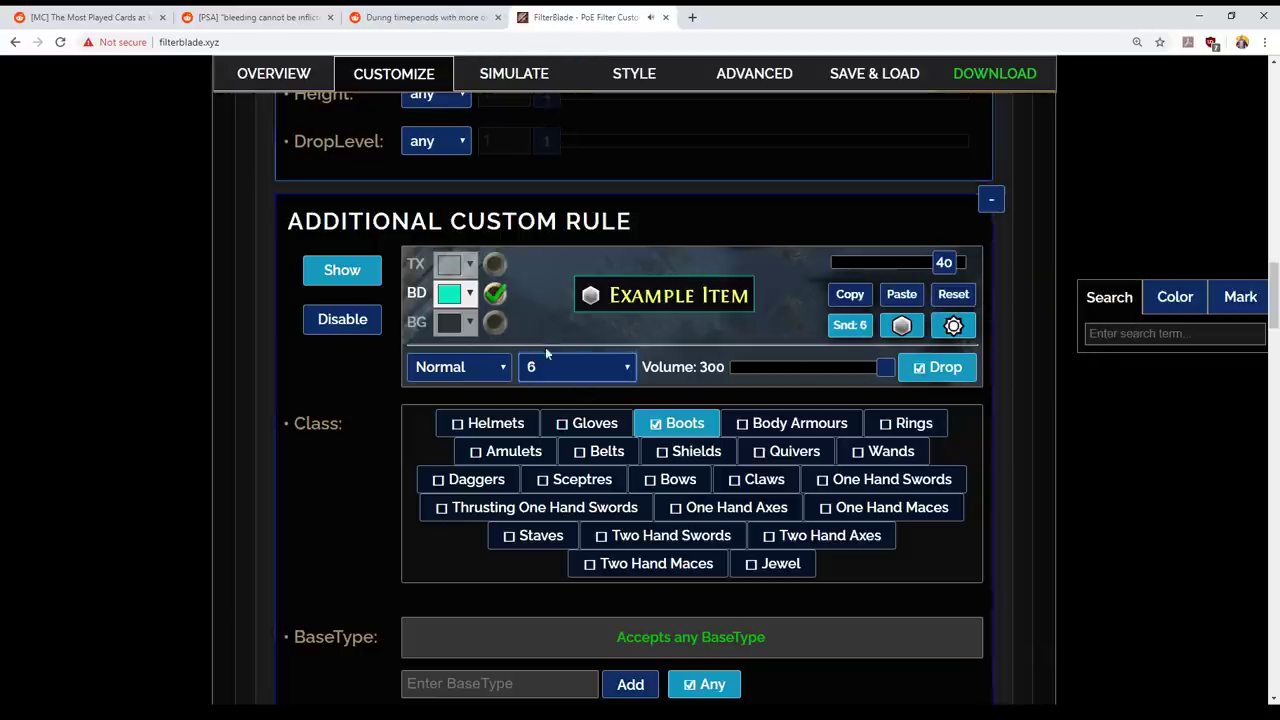
- Set the Additional Custom Rule's text colour to red and its border colour to black
scroll(815, 340, up, 1)
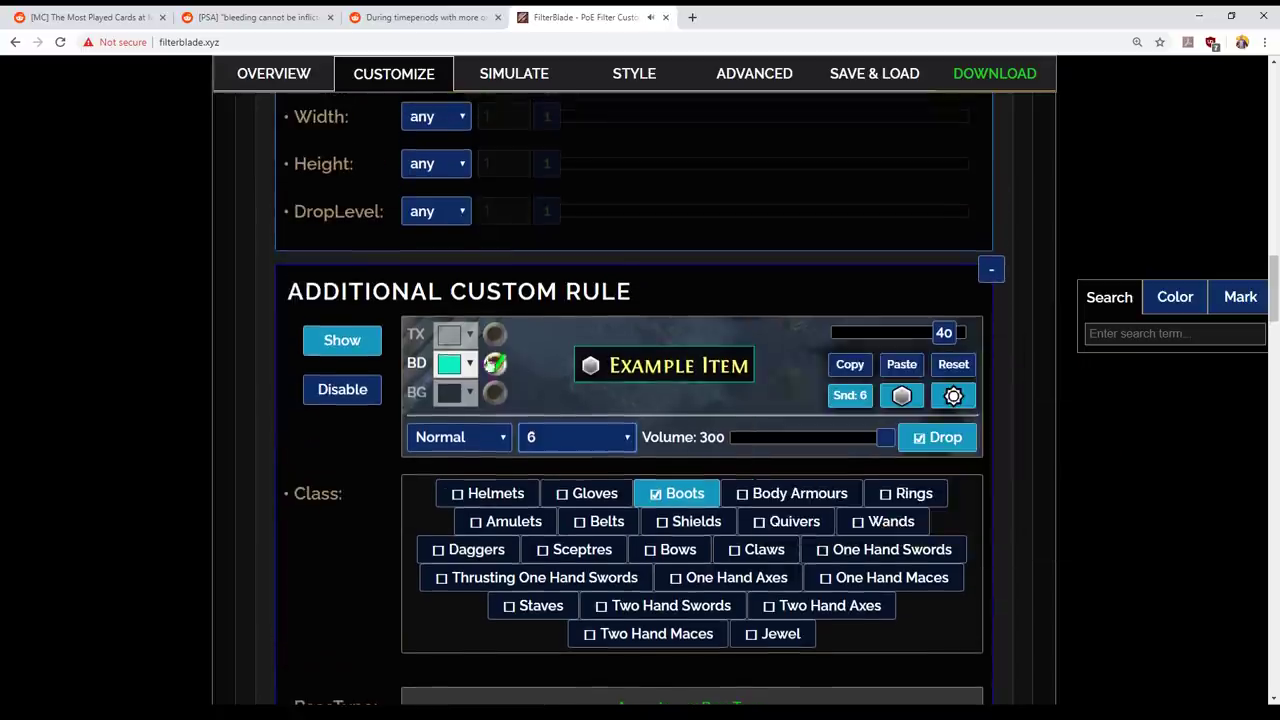
click(471, 336)
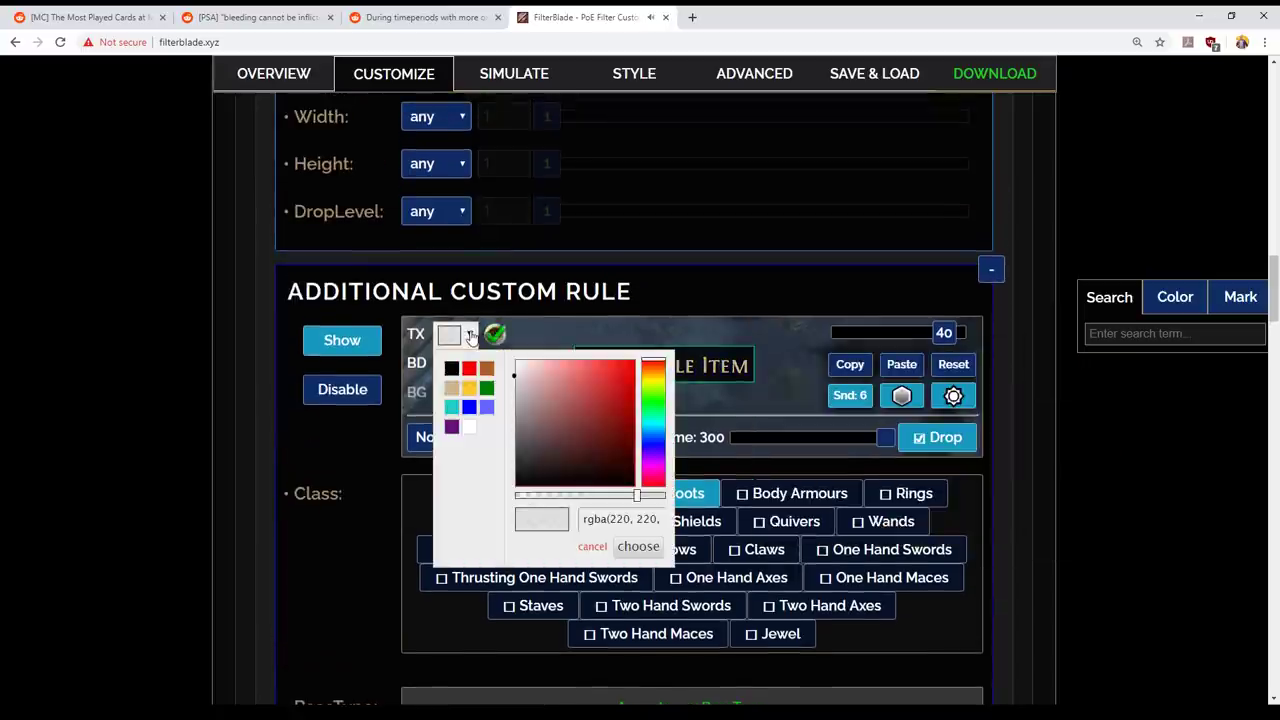
drag(555, 426, 720, 277)
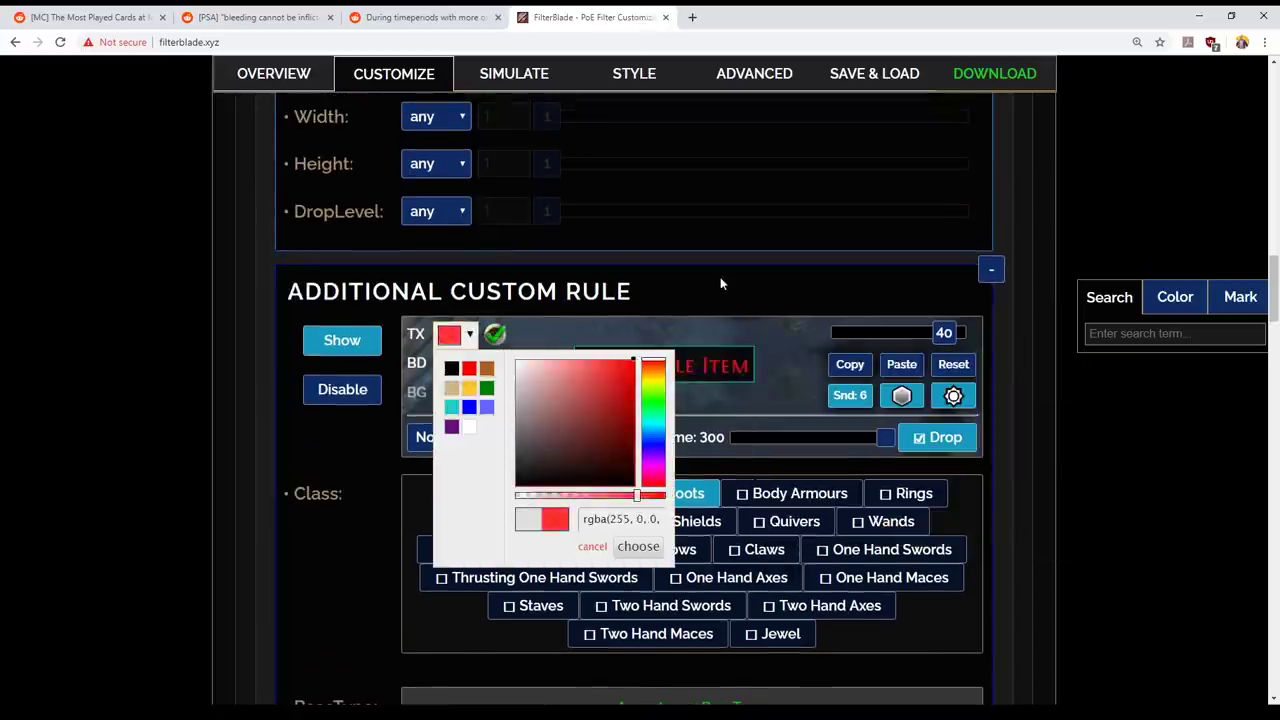
click(638, 548)
click(469, 366)
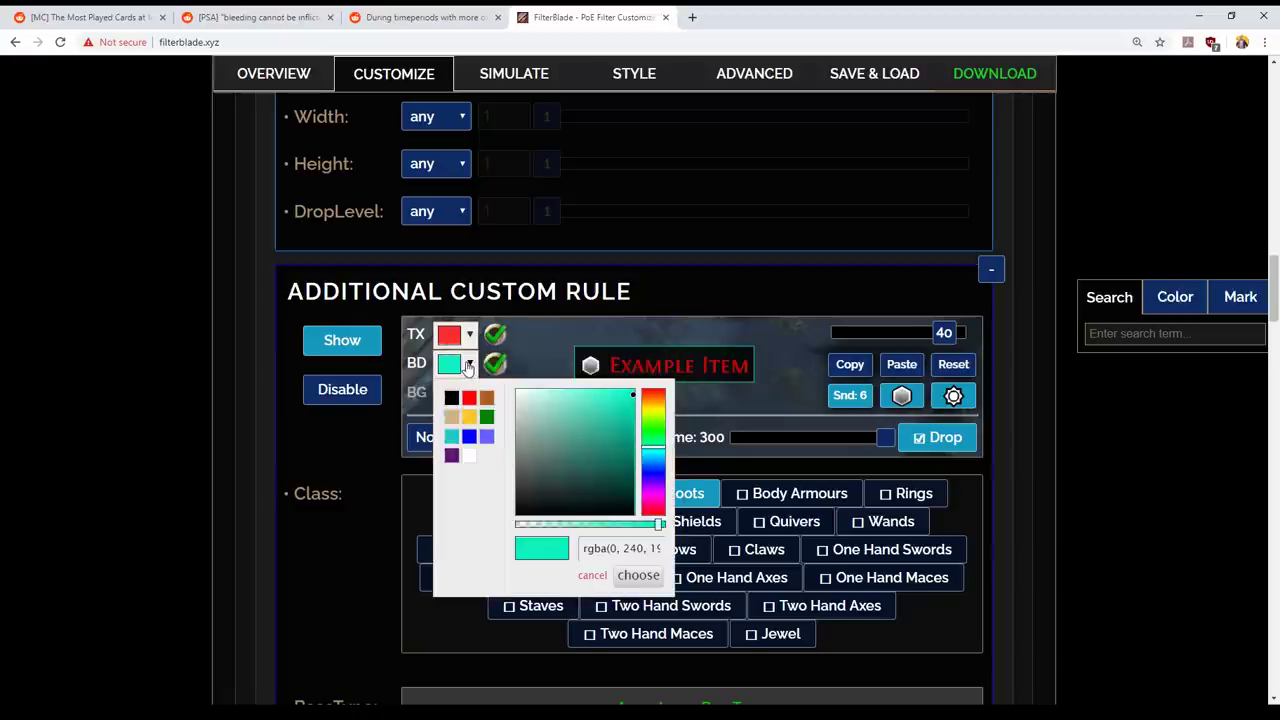
drag(550, 454, 442, 595)
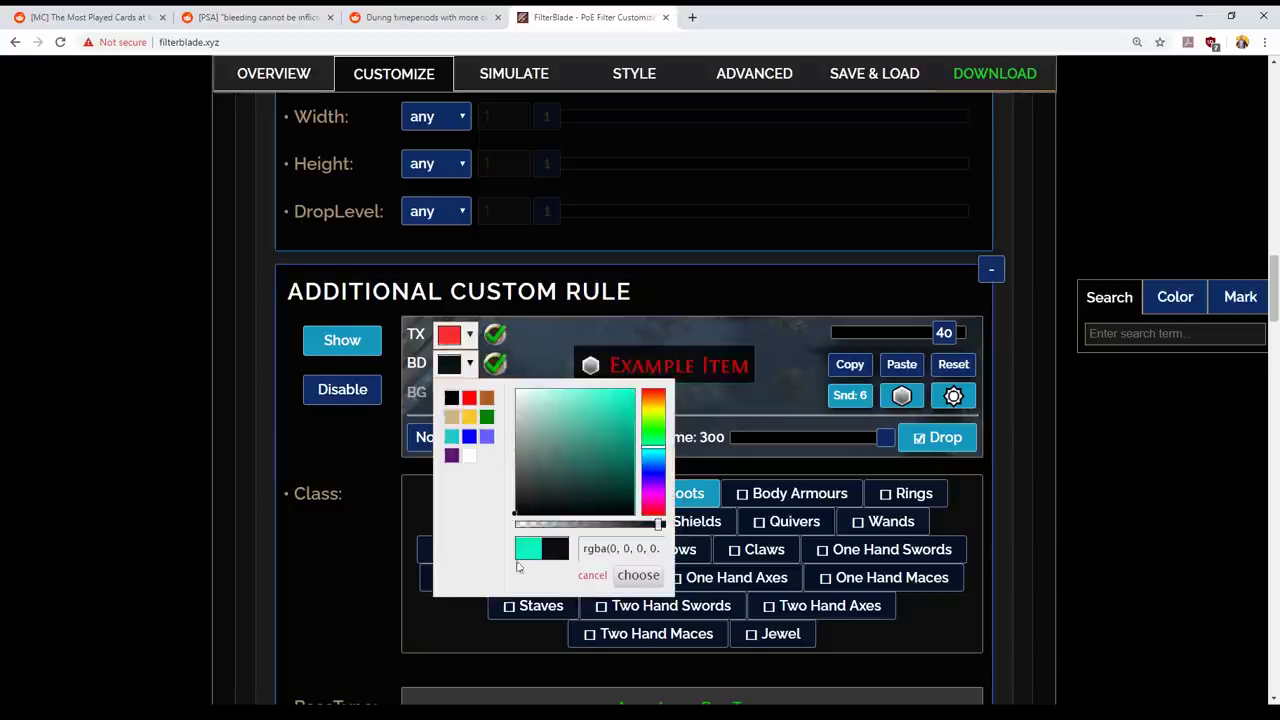
click(636, 576)
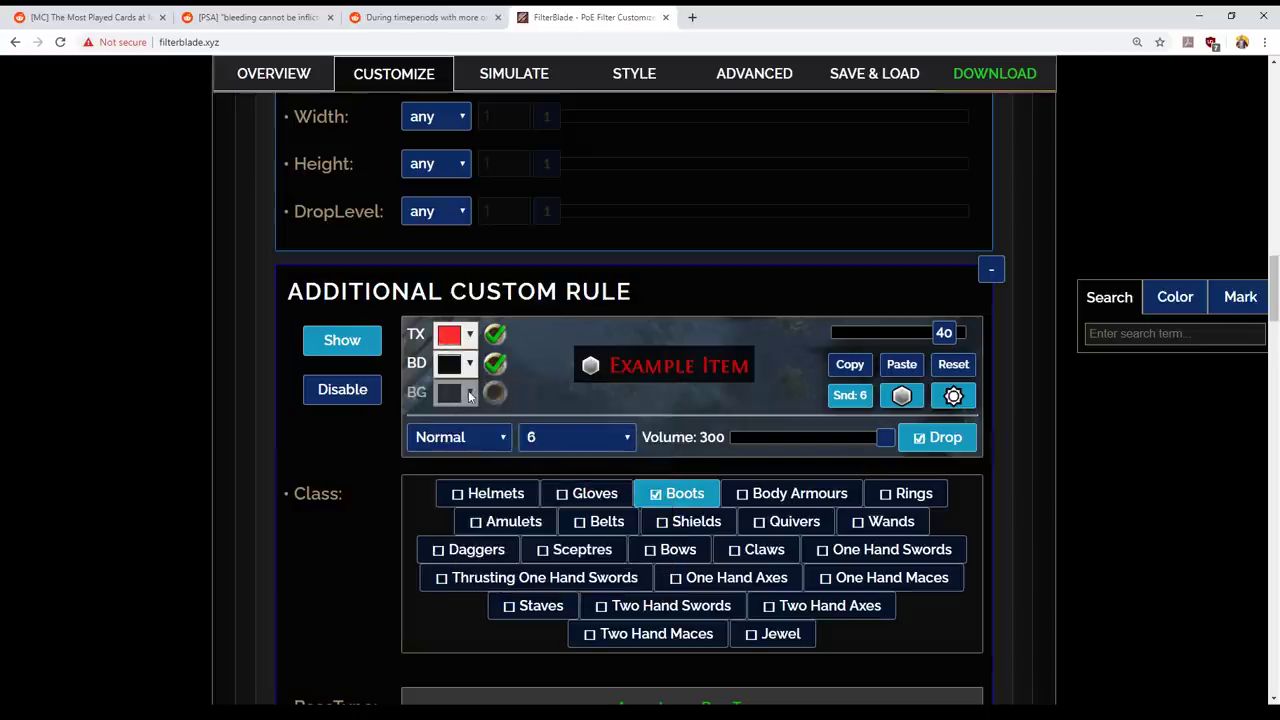
- Set the Additional Custom Rule's background colour to white and its font size to 45
click(469, 394)
click(469, 394)
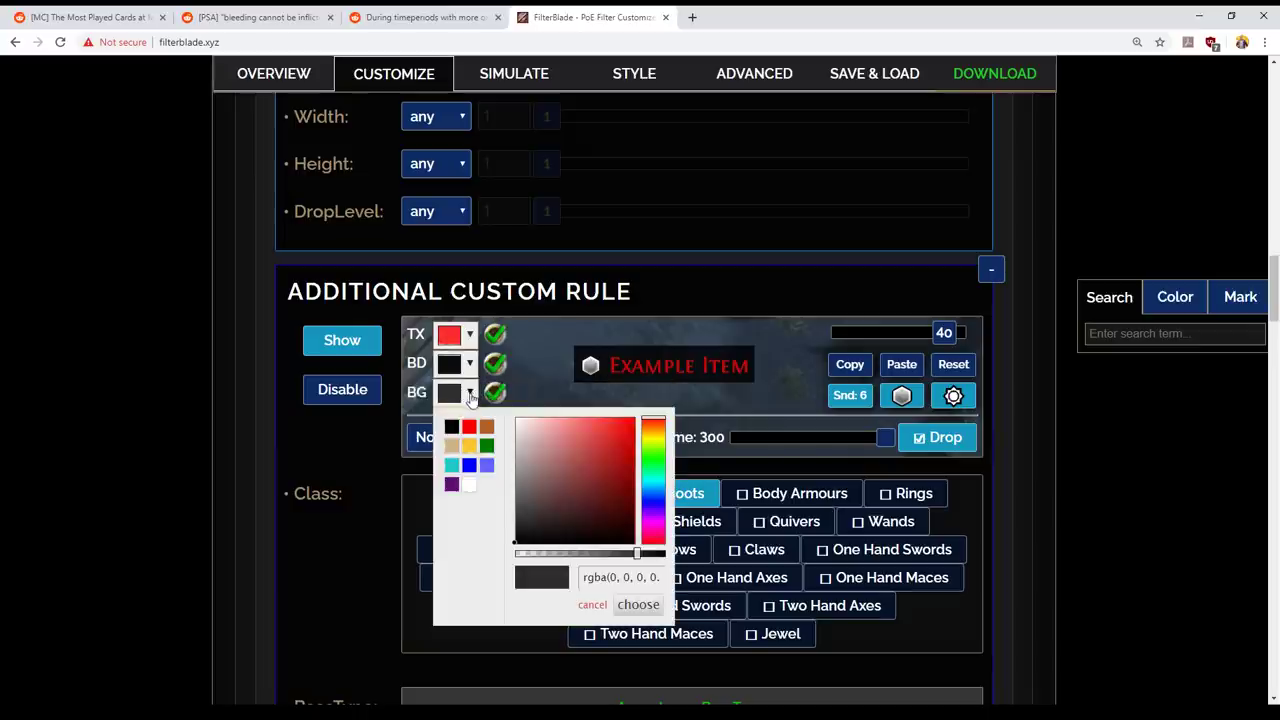
click(469, 484)
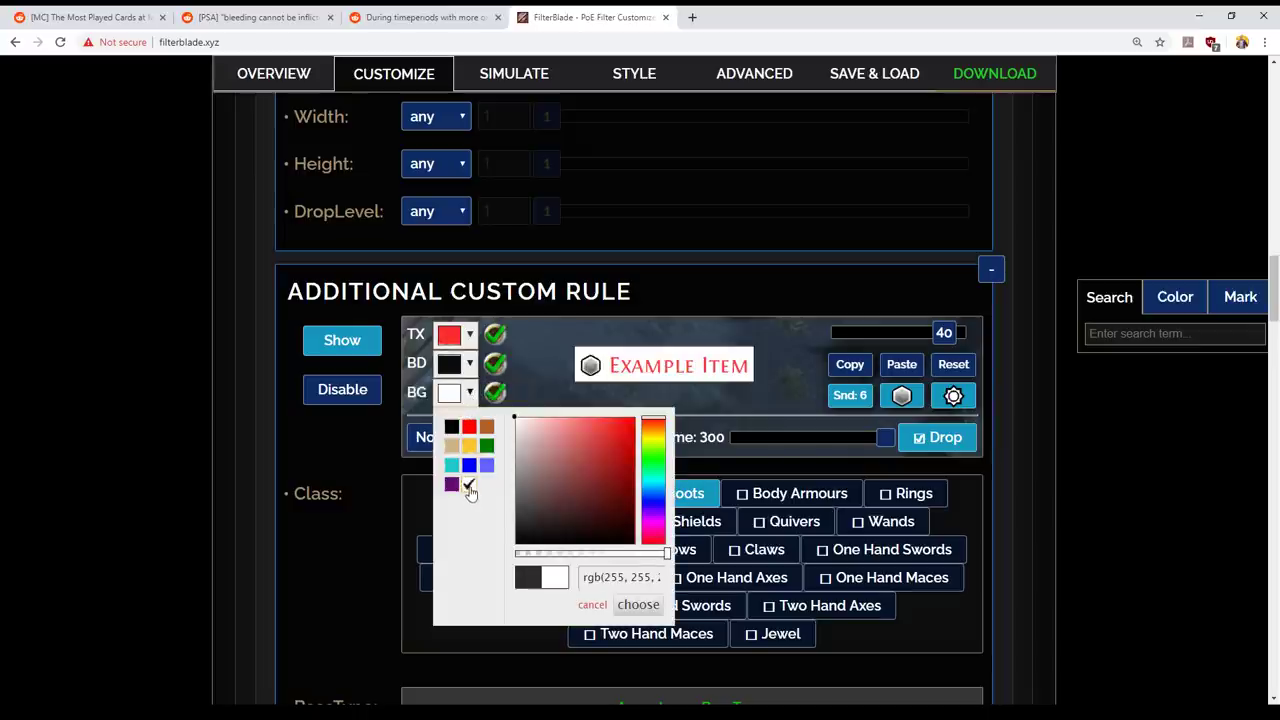
click(640, 606)
drag(932, 337, 985, 332)
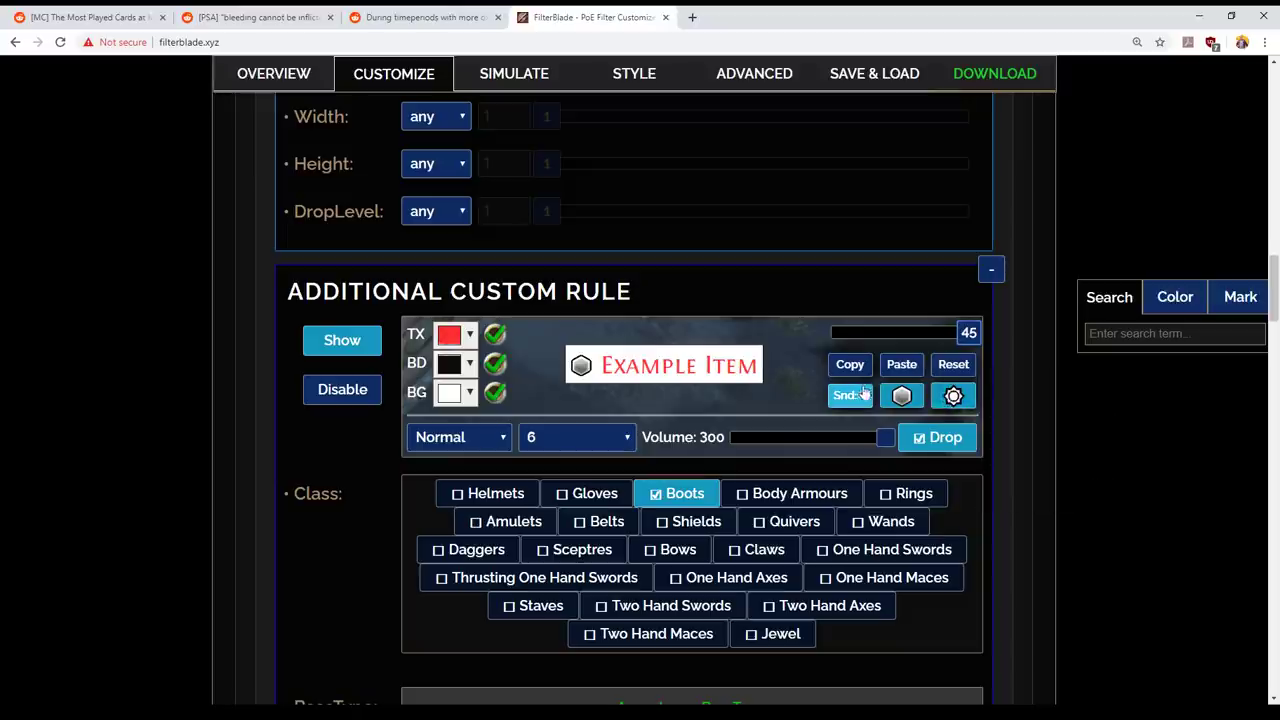
- Change the Additional Custom Rule's minimap icon to a yellow Star
click(914, 402)
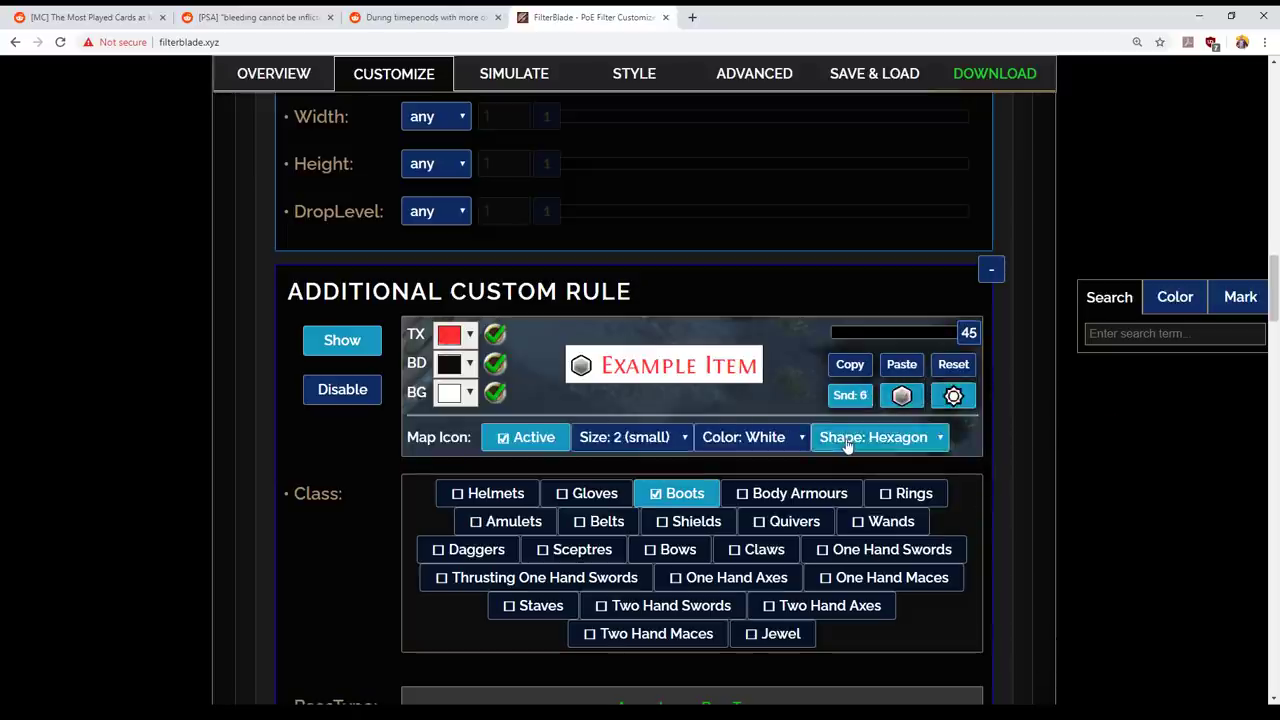
click(876, 528)
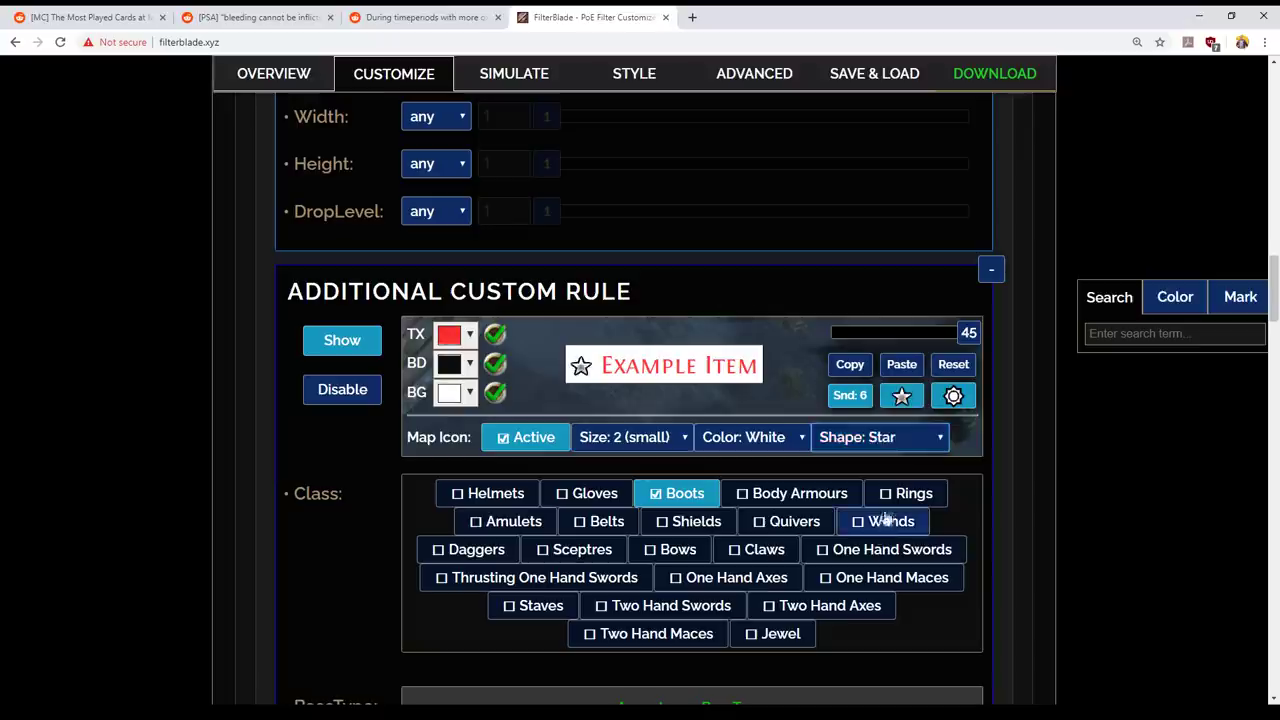
click(955, 397)
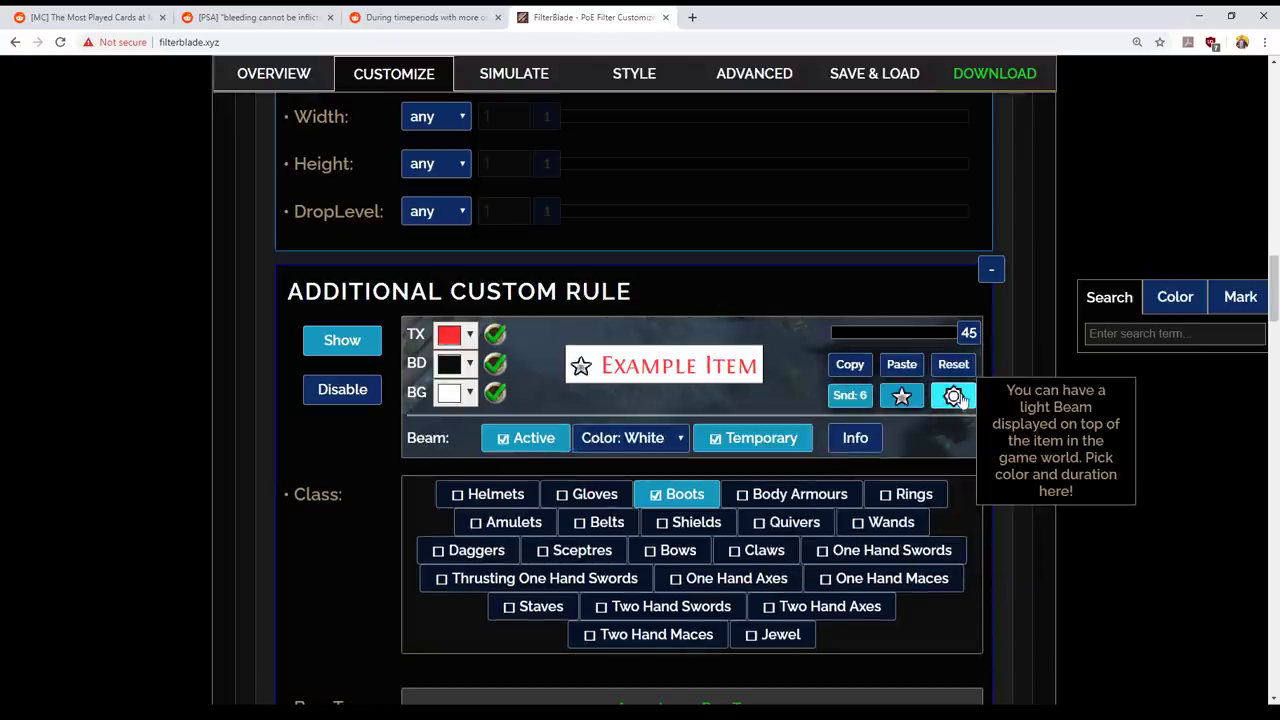
click(901, 396)
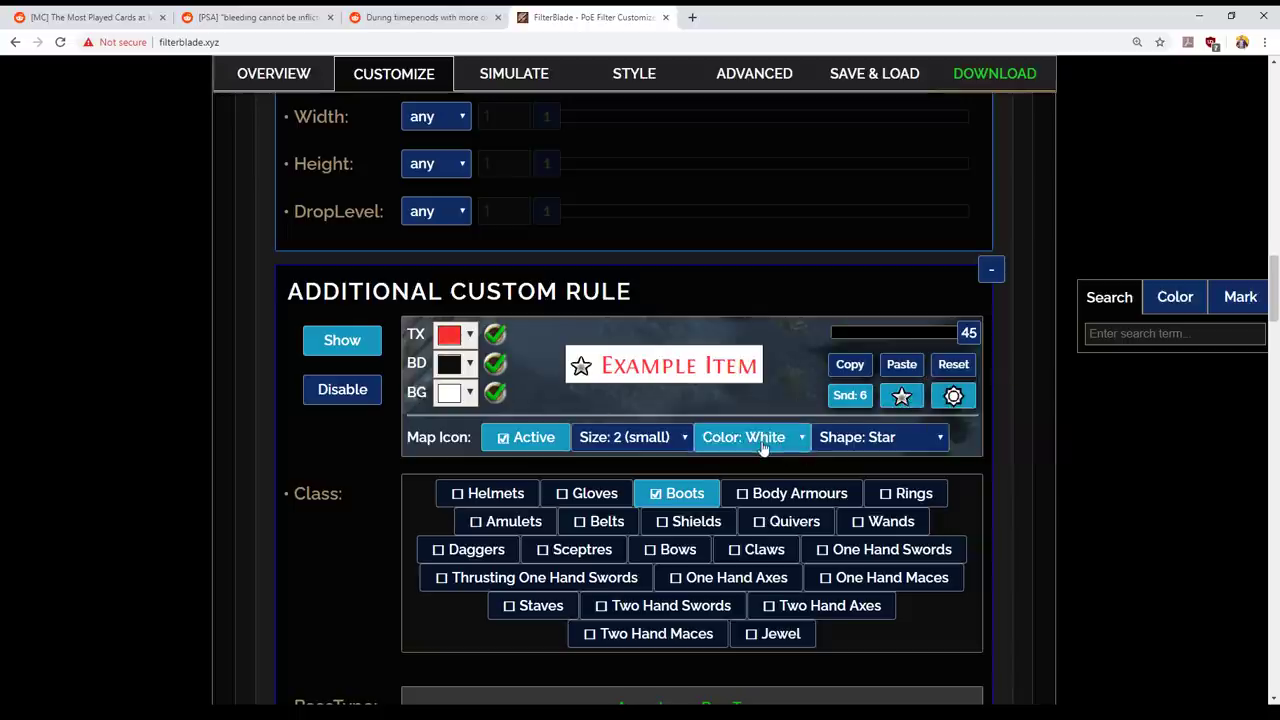
click(773, 557)
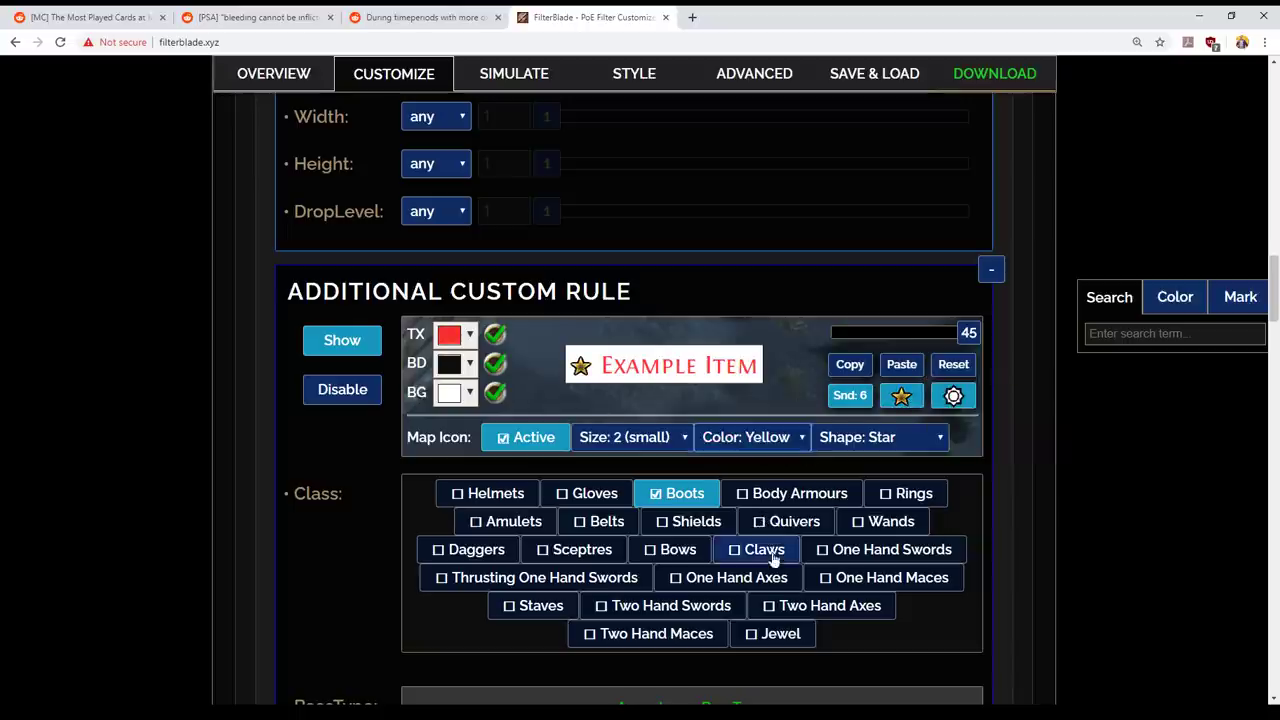
- Set the minimap icon colour of the Boots custom rule to Red after previewing Green
click(767, 463)
click(771, 437)
click(762, 480)
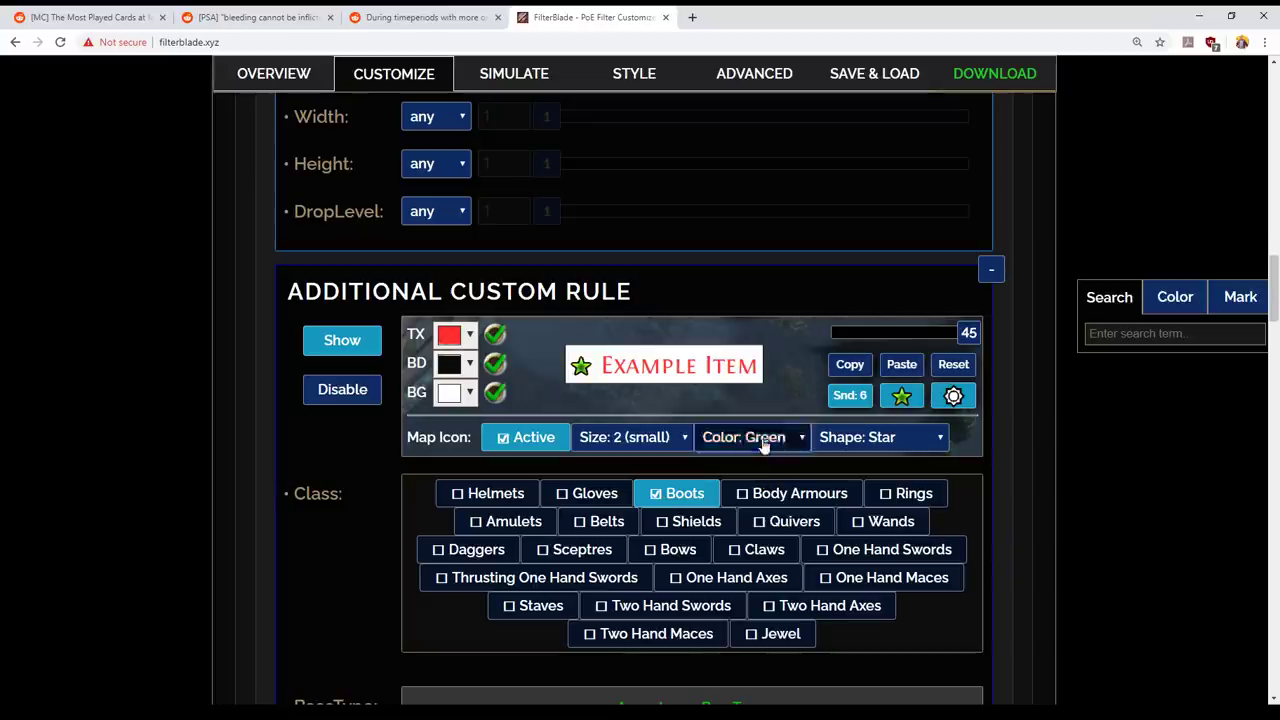
click(776, 521)
mouse_move(700, 373)
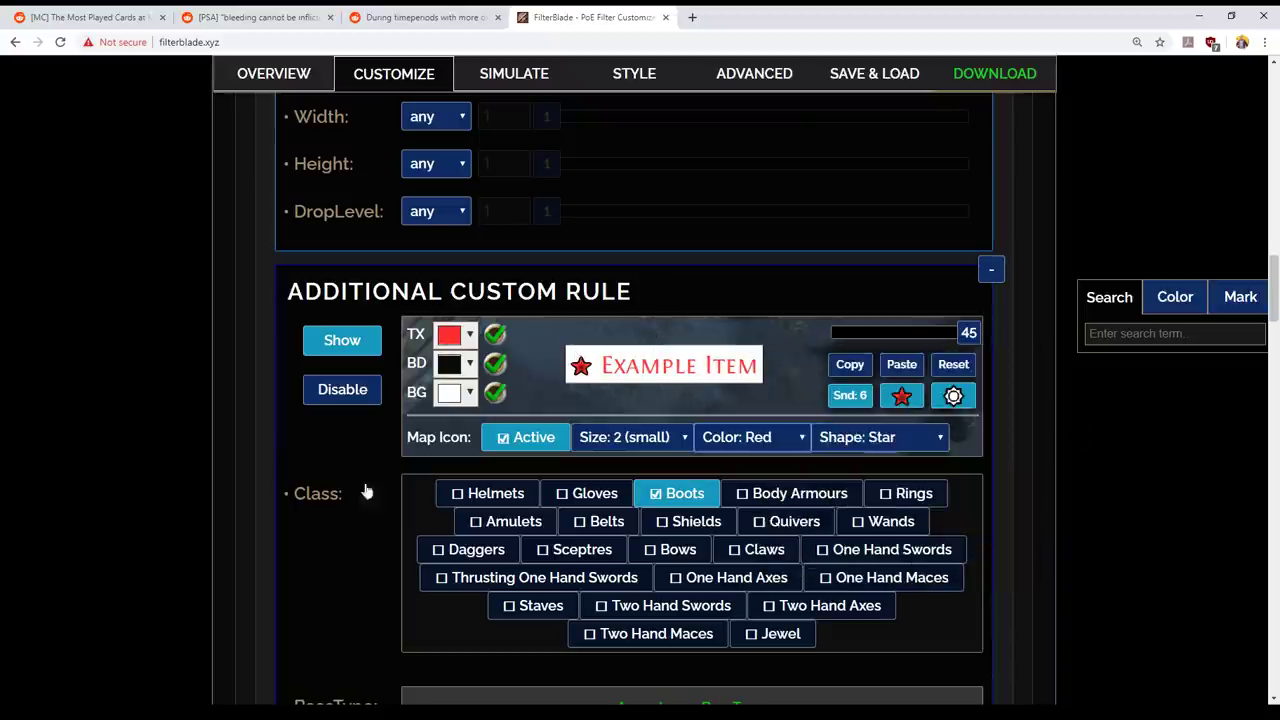
- Review the Boots rule's conditions and add another custom rule at the end of the Fractured Items section
scroll(291, 467, down, 1)
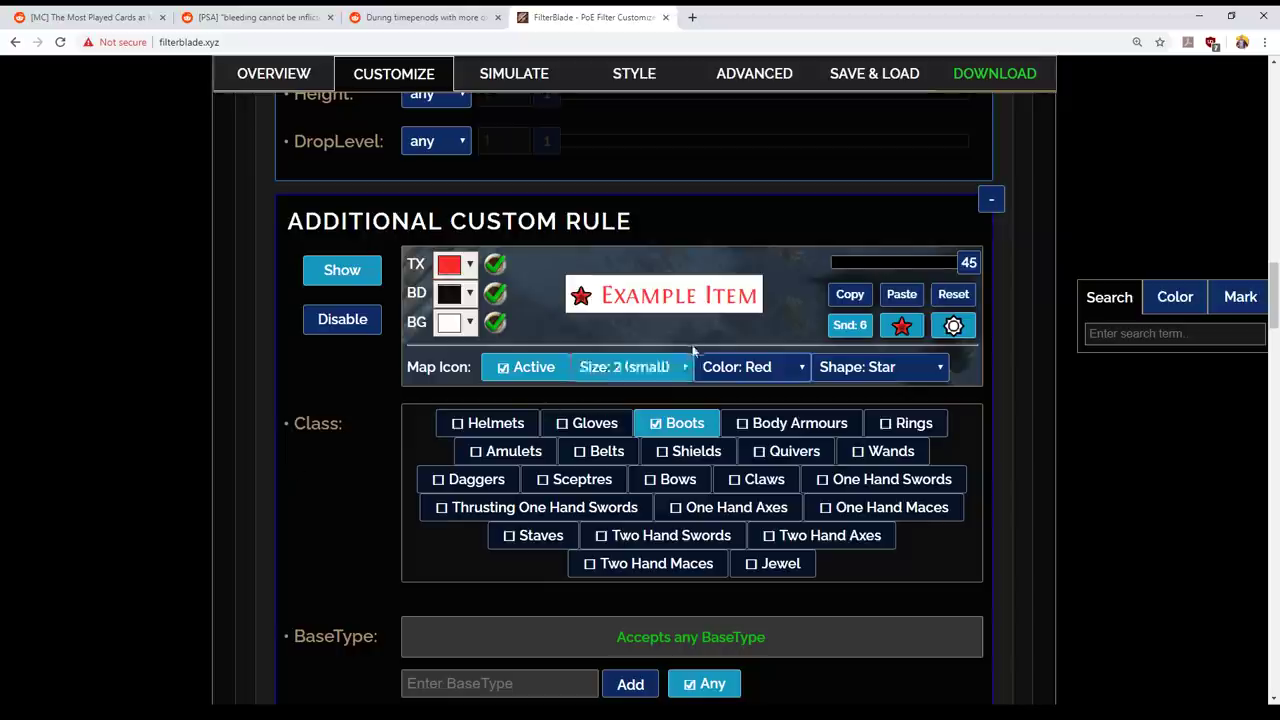
scroll(329, 466, down, 4)
scroll(143, 503, down, 4)
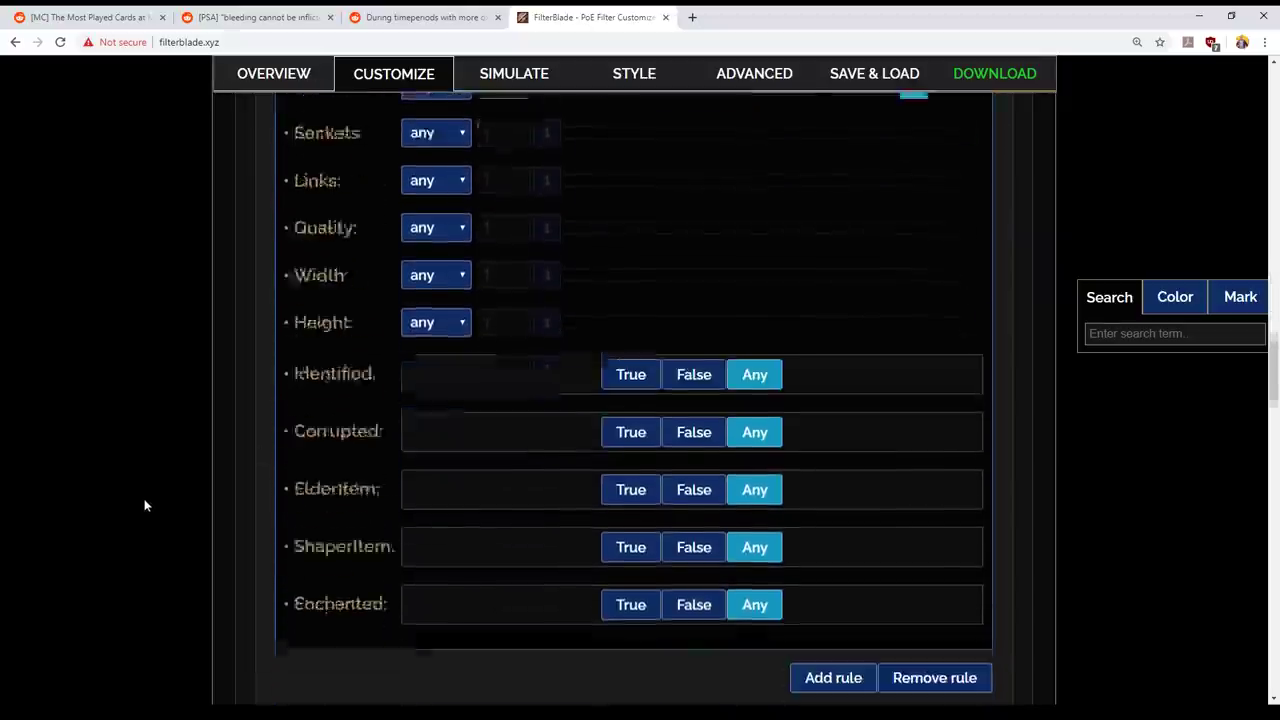
scroll(143, 503, up, 4)
scroll(105, 476, up, 2)
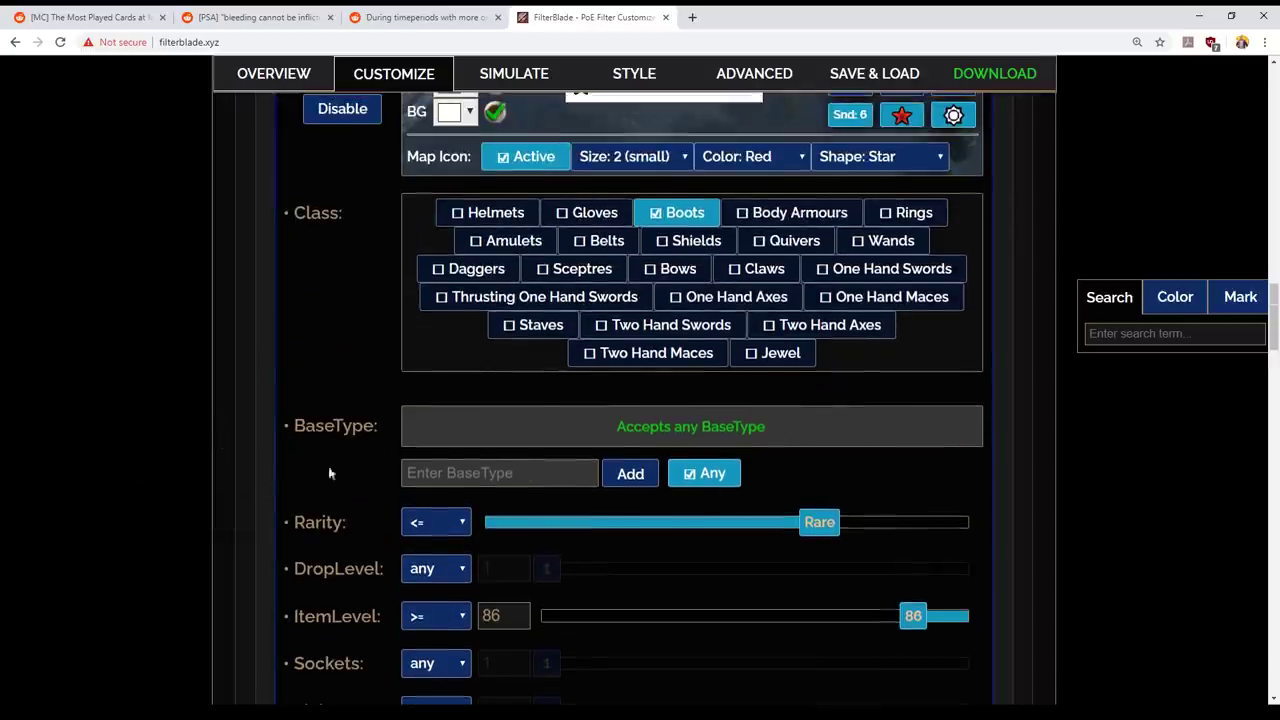
scroll(20, 498, down, 7)
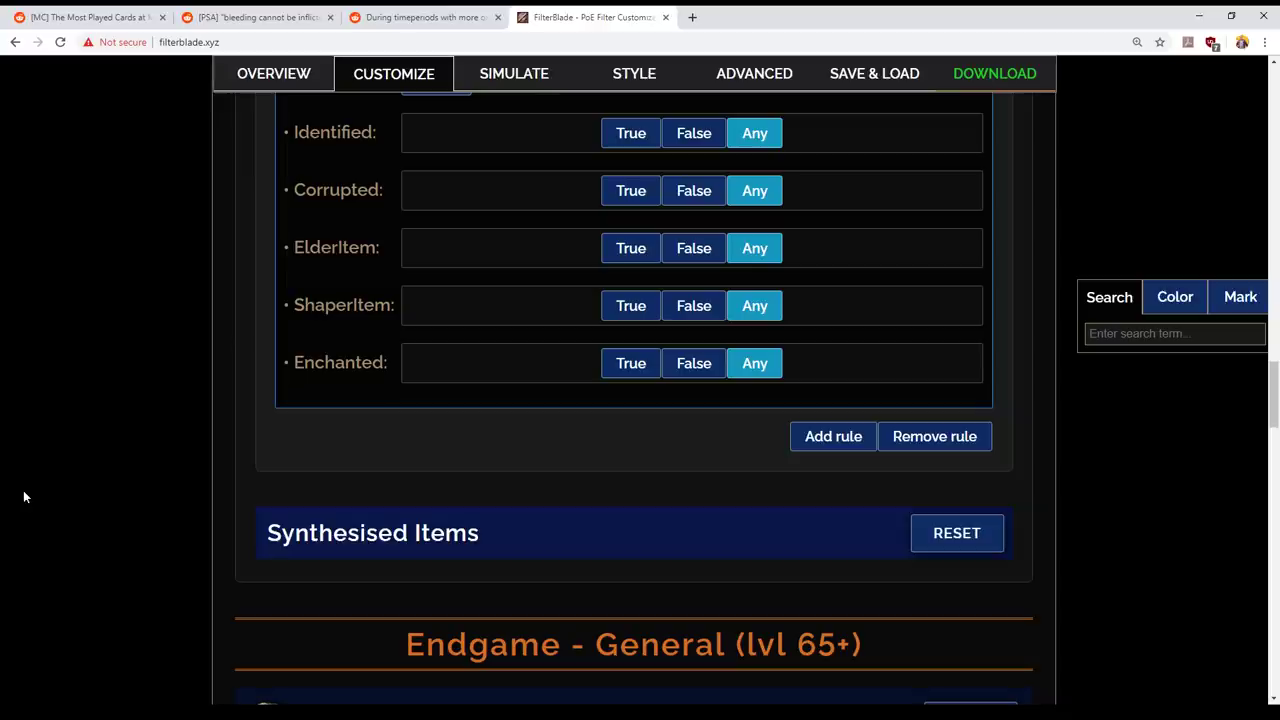
click(860, 444)
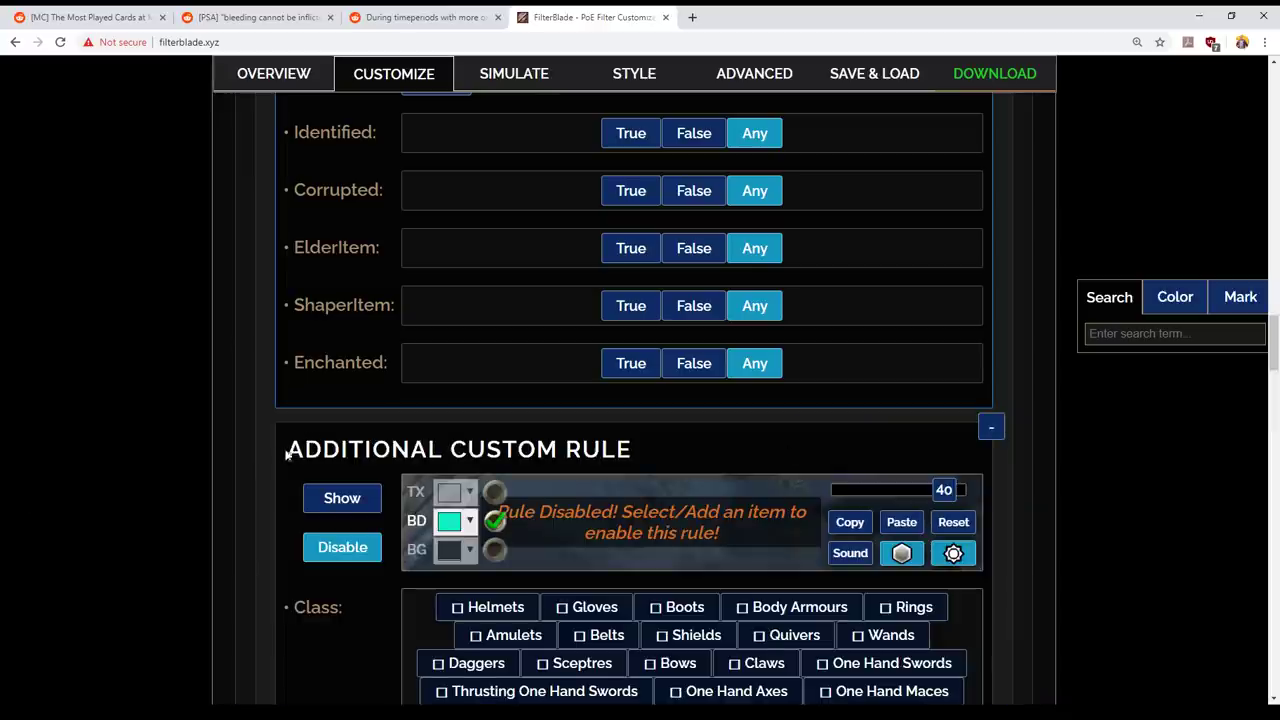
scroll(282, 456, down, 2)
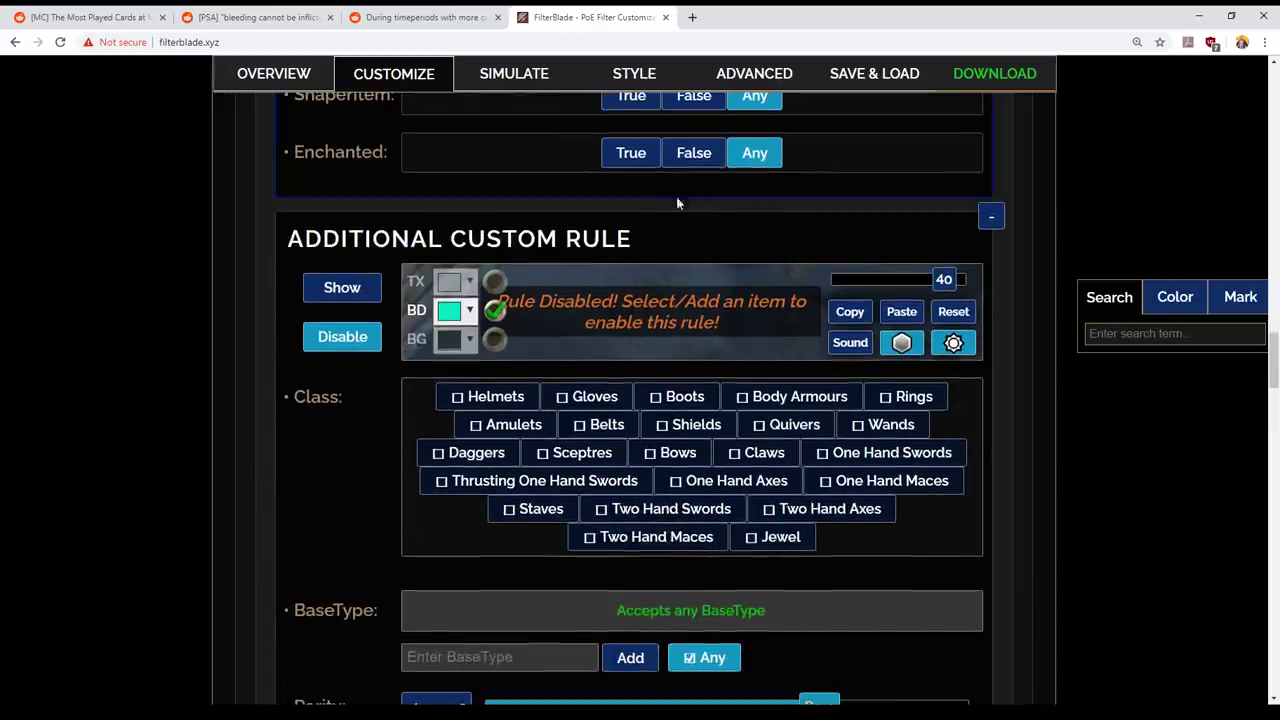
right_click(554, 242)
click(554, 242)
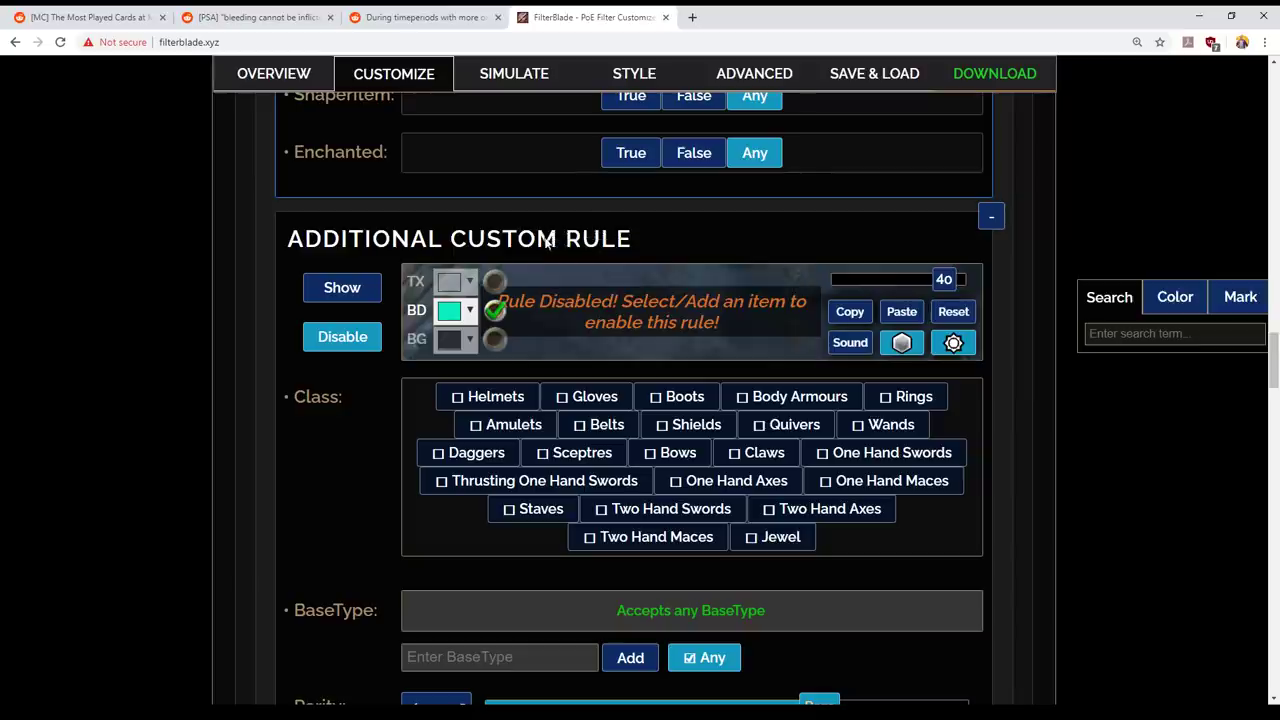
- Add Vaal Regalia as a base type in the new Additional Custom Rule
scroll(640, 295, down, 2)
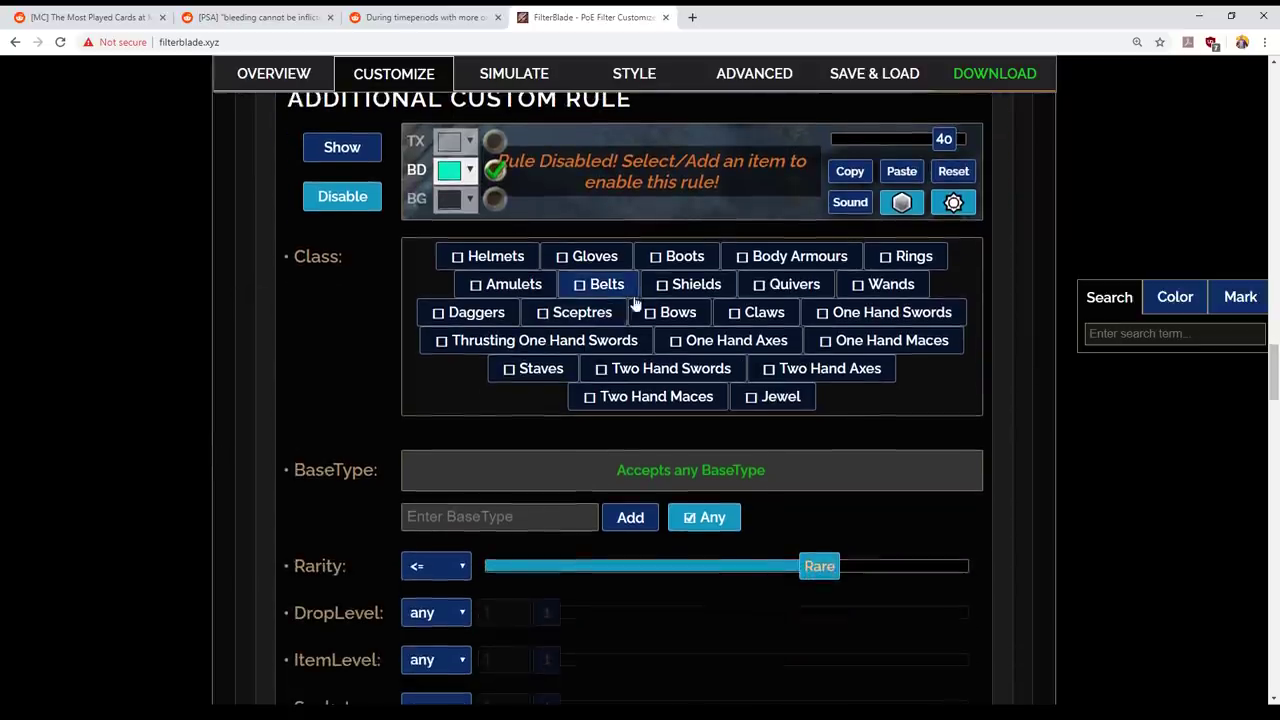
click(498, 516)
text(Vaal Re)
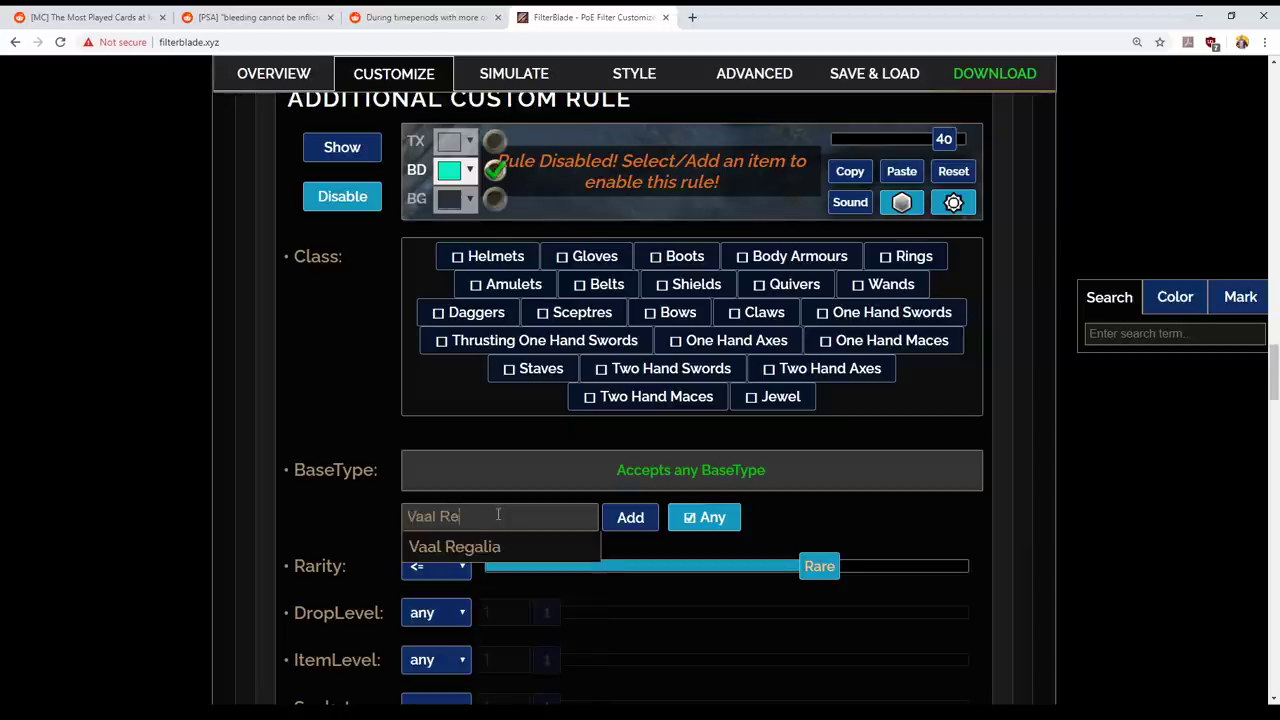
click(500, 543)
click(630, 517)
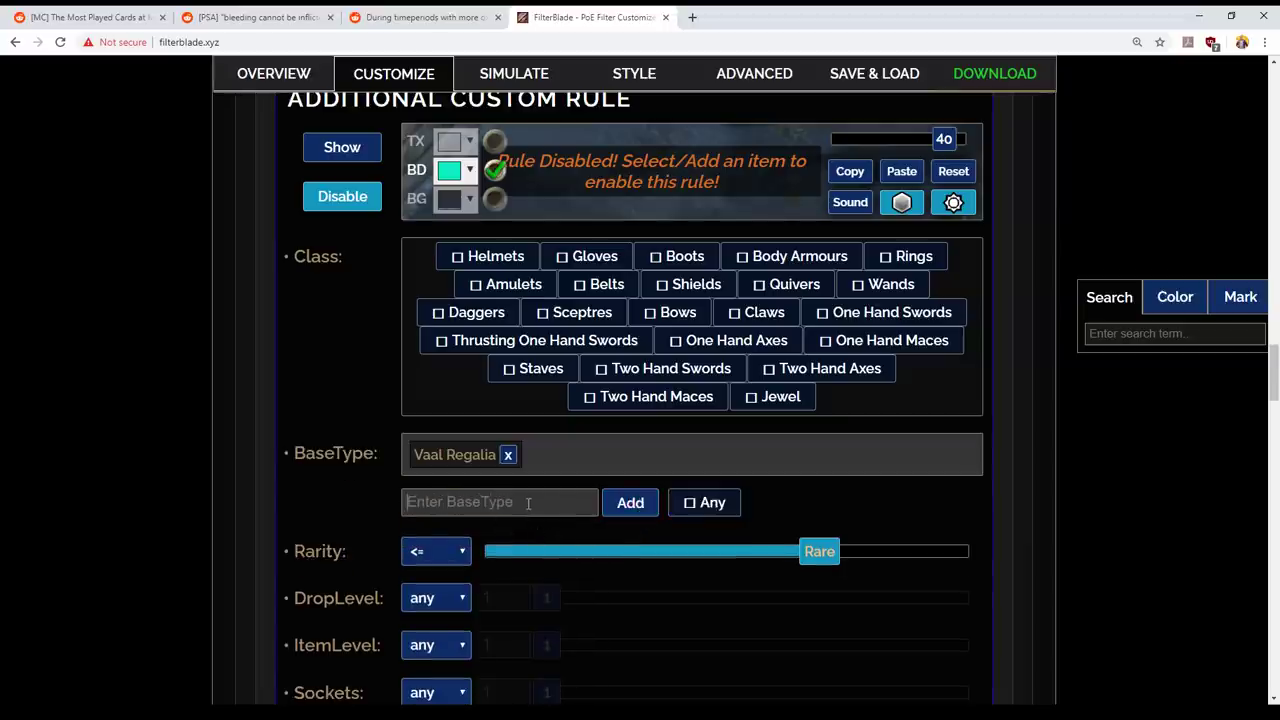
- Add Titanium Spirit Shield and Champion Kite Shield to the new rule's base types
click(528, 504)
text(Titan)
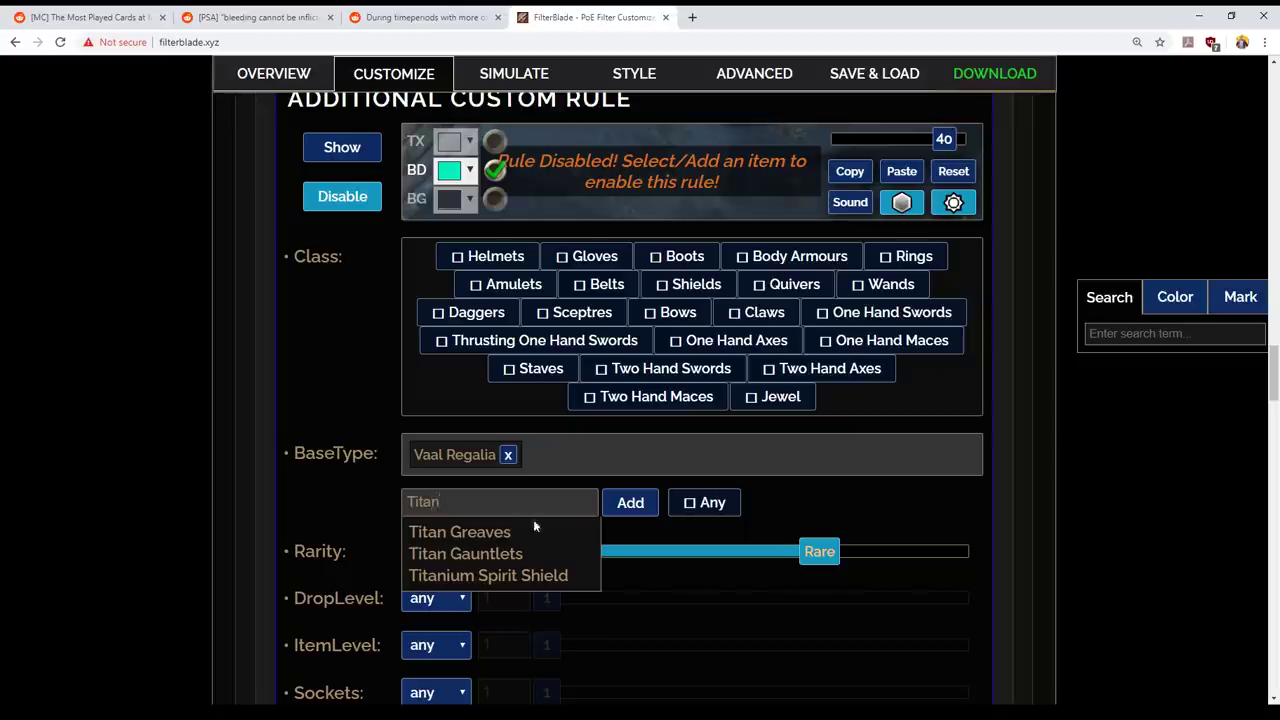
click(557, 576)
click(629, 503)
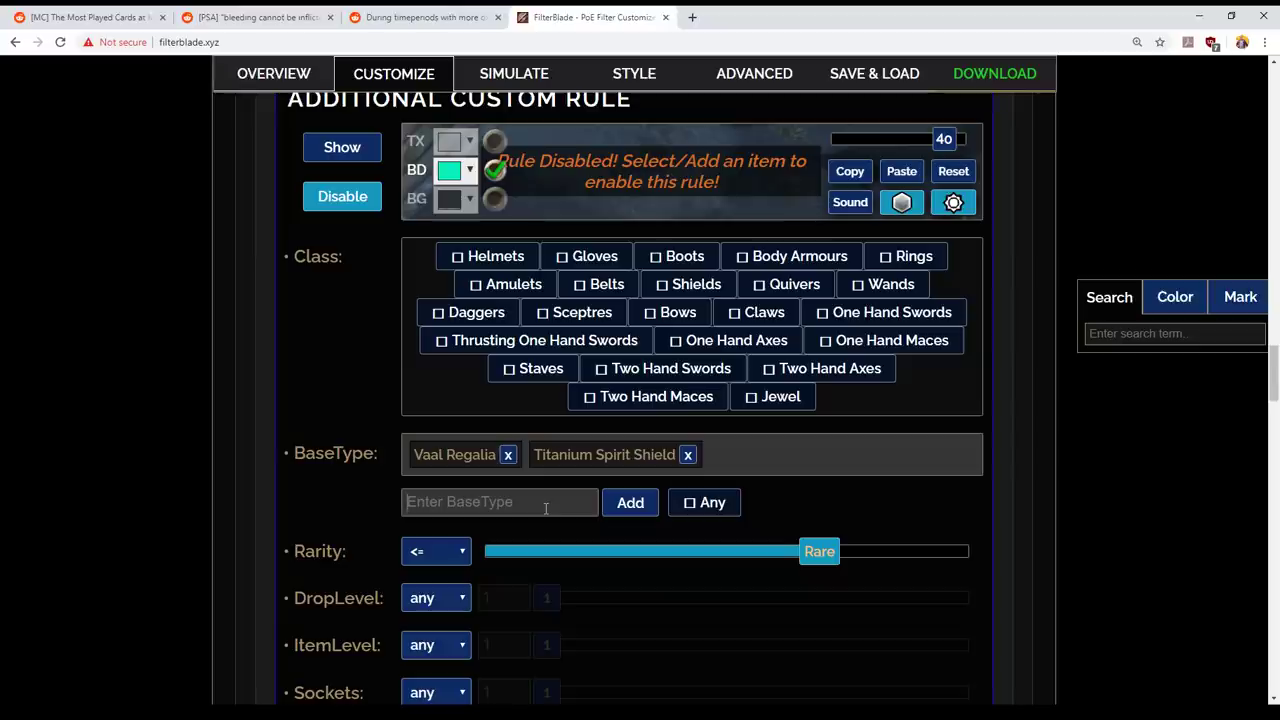
text(Champ)
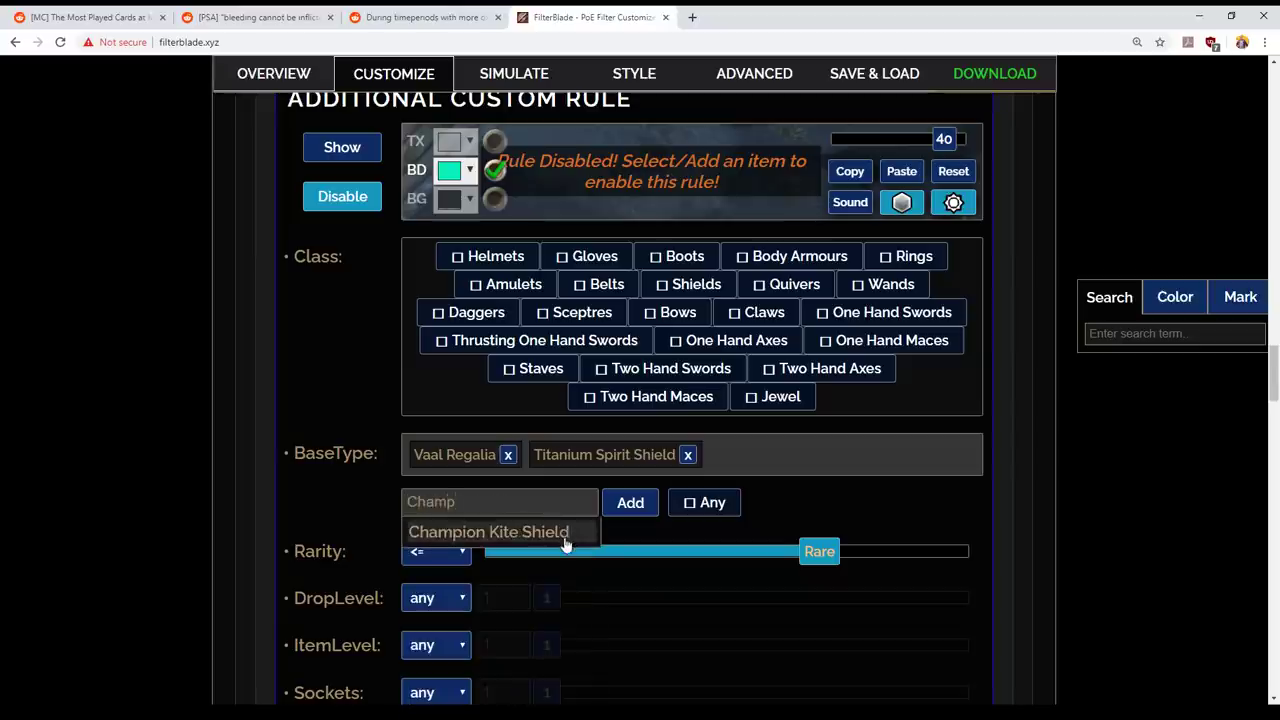
click(563, 530)
click(629, 503)
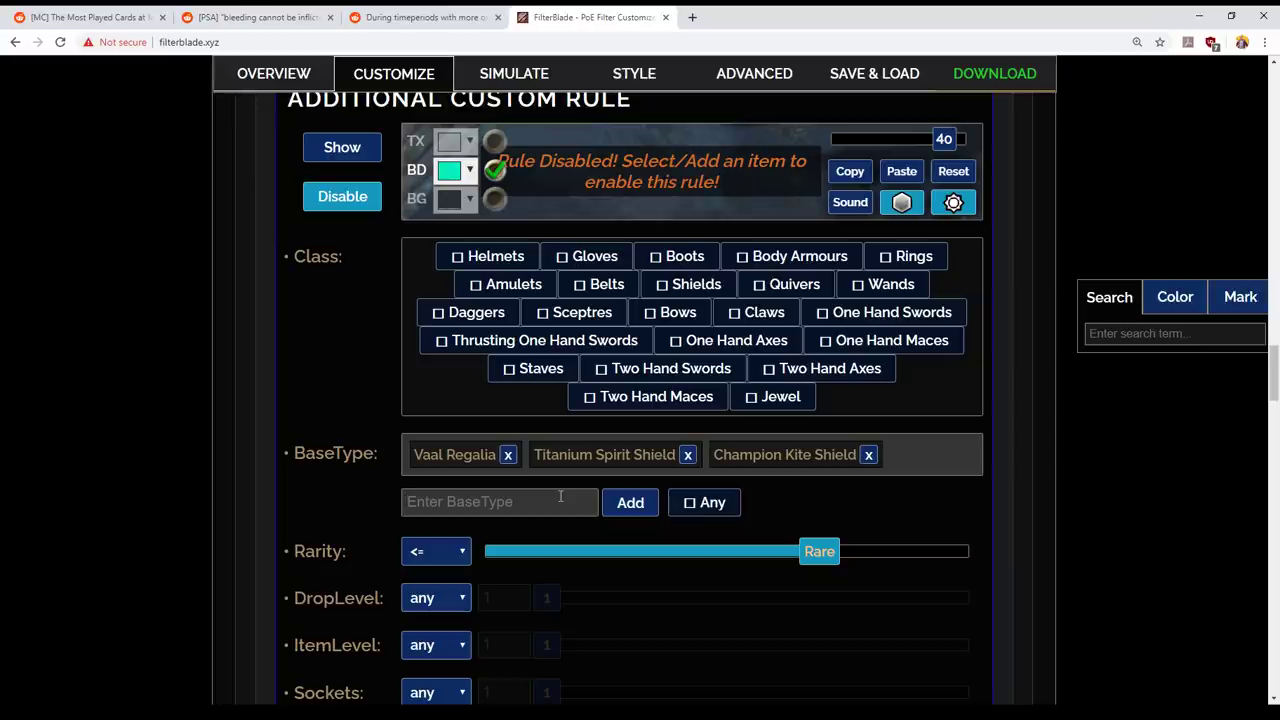
- Add Sorcerer Boots to the new rule's base types and begin another base type entry
click(560, 501)
click(560, 497)
text(sorc)
click(505, 533)
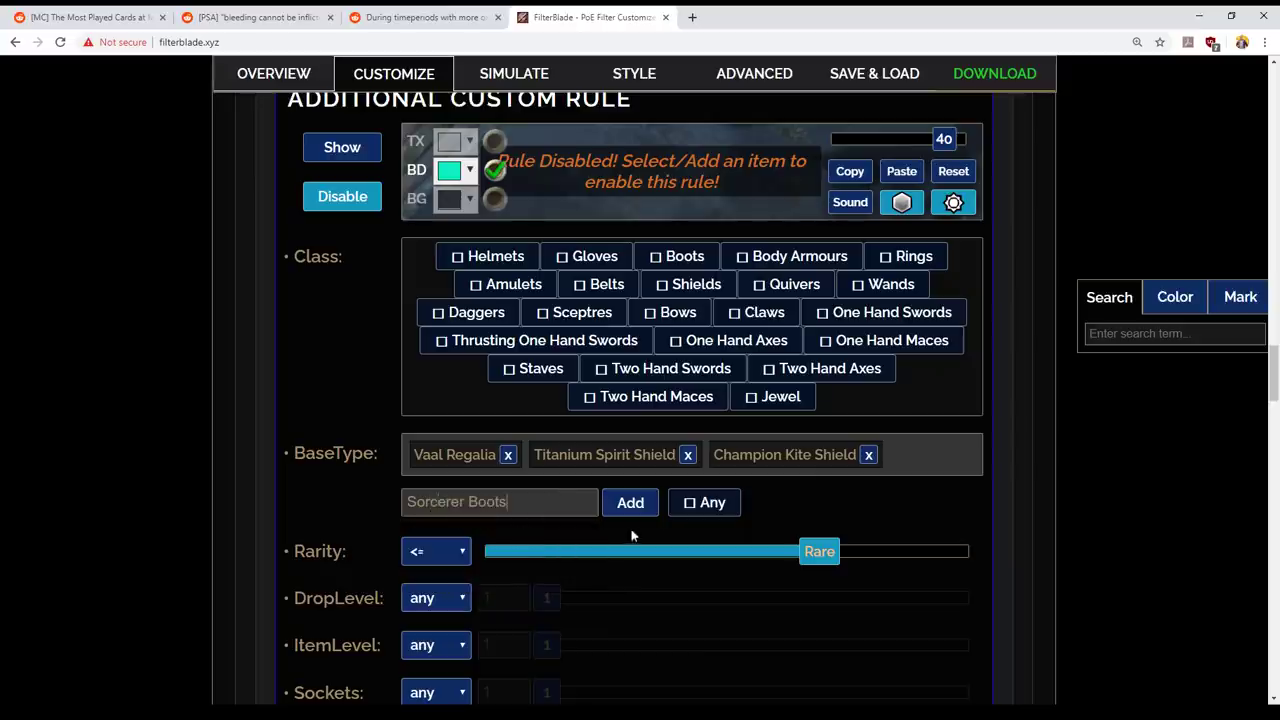
click(630, 503)
click(533, 537)
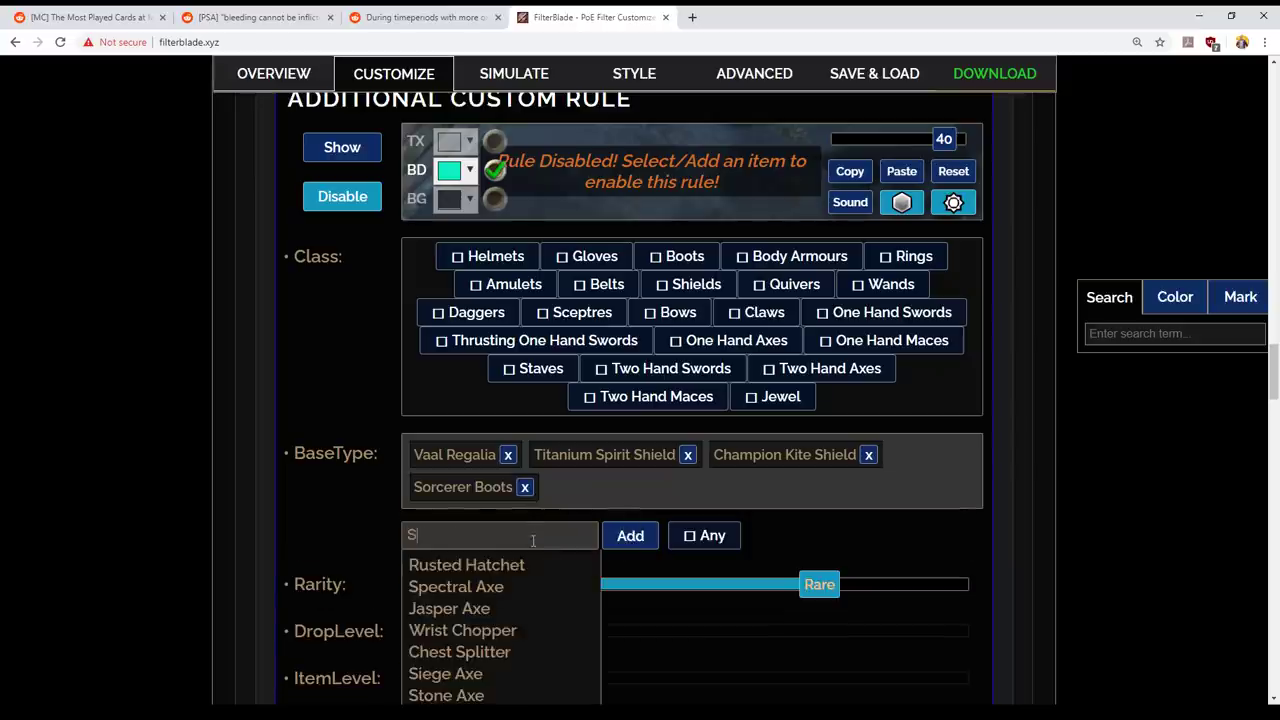
- Add Sorcerer Gloves and Hubris Circlet to the base types of the additional custom rule
text(sor)
click(560, 586)
click(632, 536)
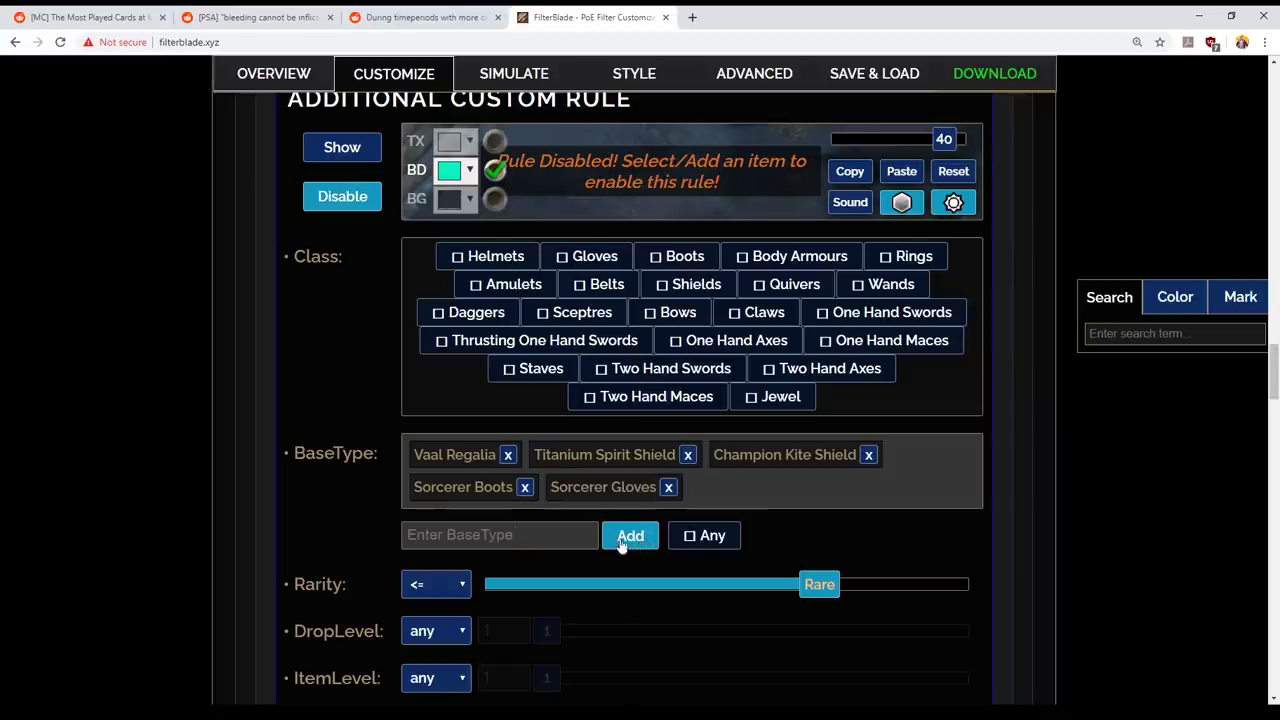
click(572, 537)
text(Hubr)
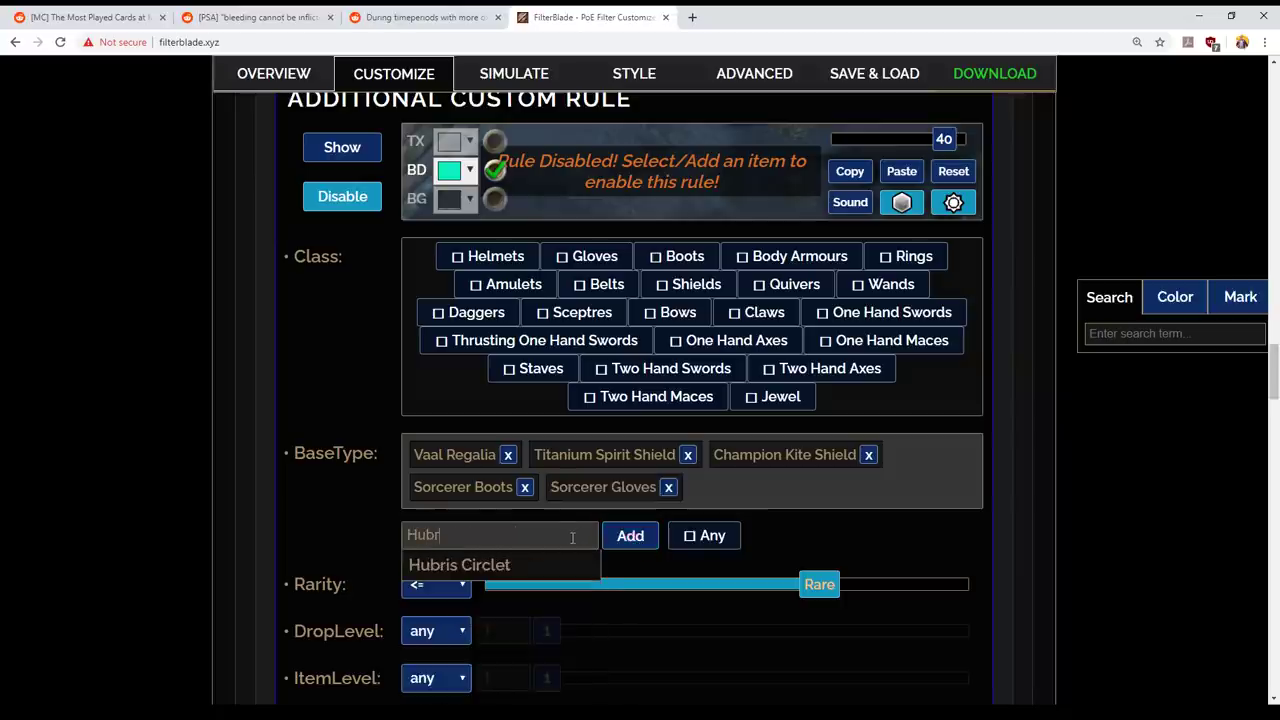
click(586, 565)
scroll(759, 547, down, 1)
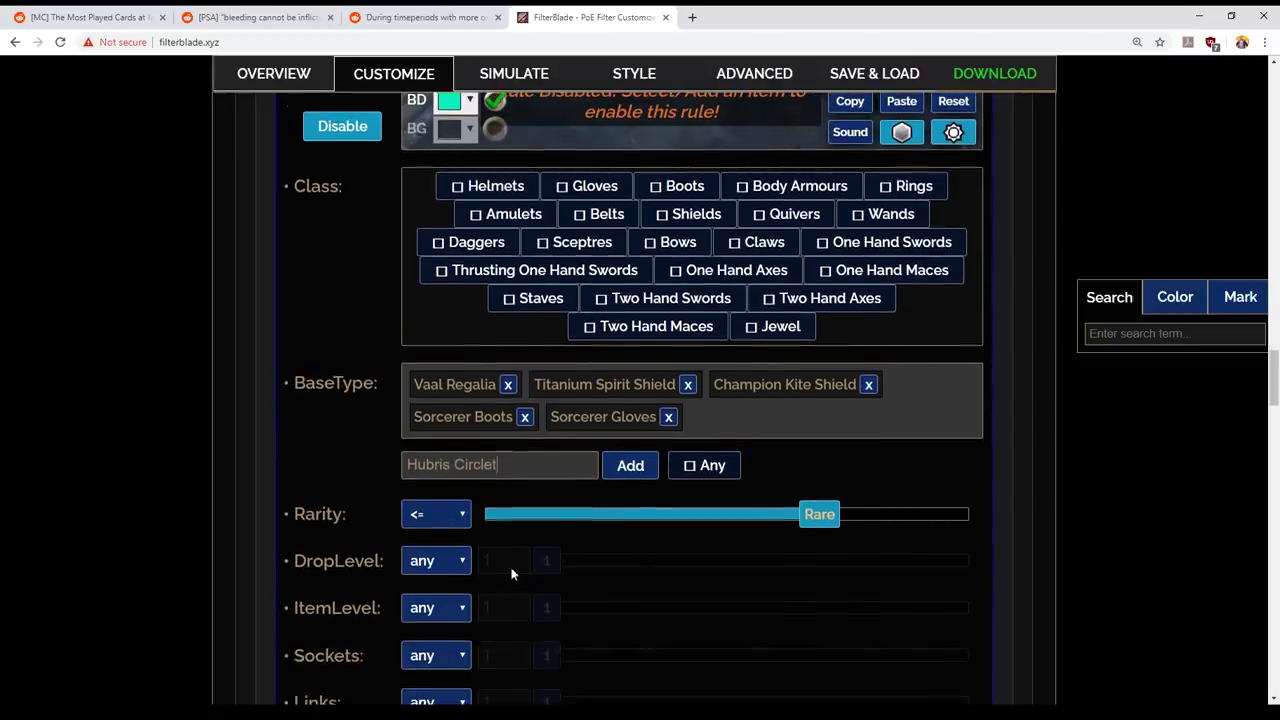
scroll(173, 580, down, 1)
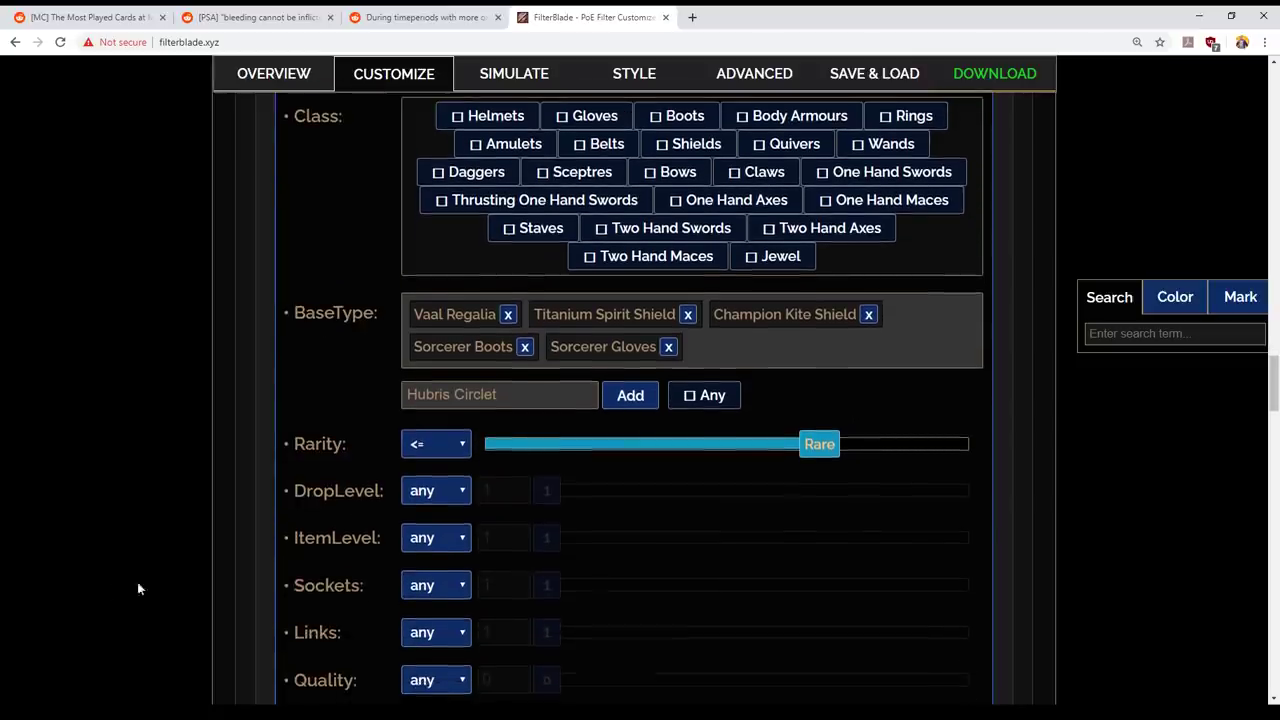
click(630, 395)
- Enable the Helmets, Gloves, Boots, Body Armours and Shields classes in the custom rule
scroll(607, 421, down, 1)
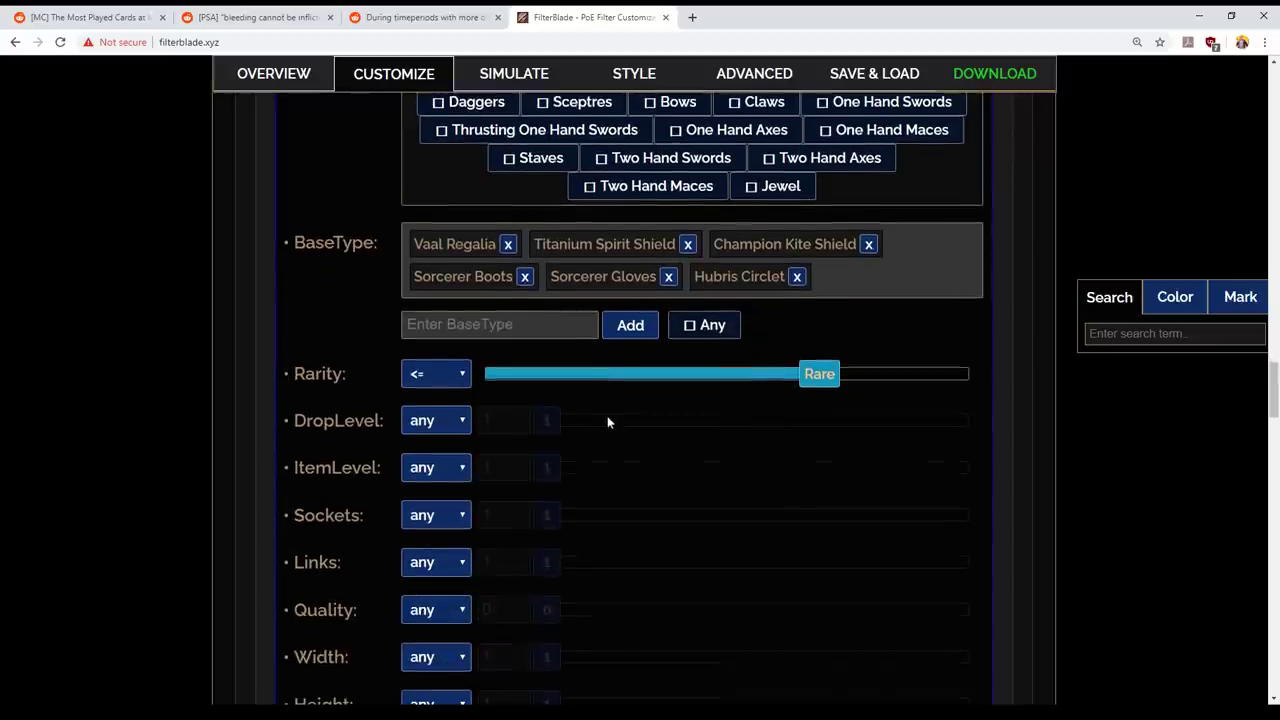
scroll(114, 560, down, 5)
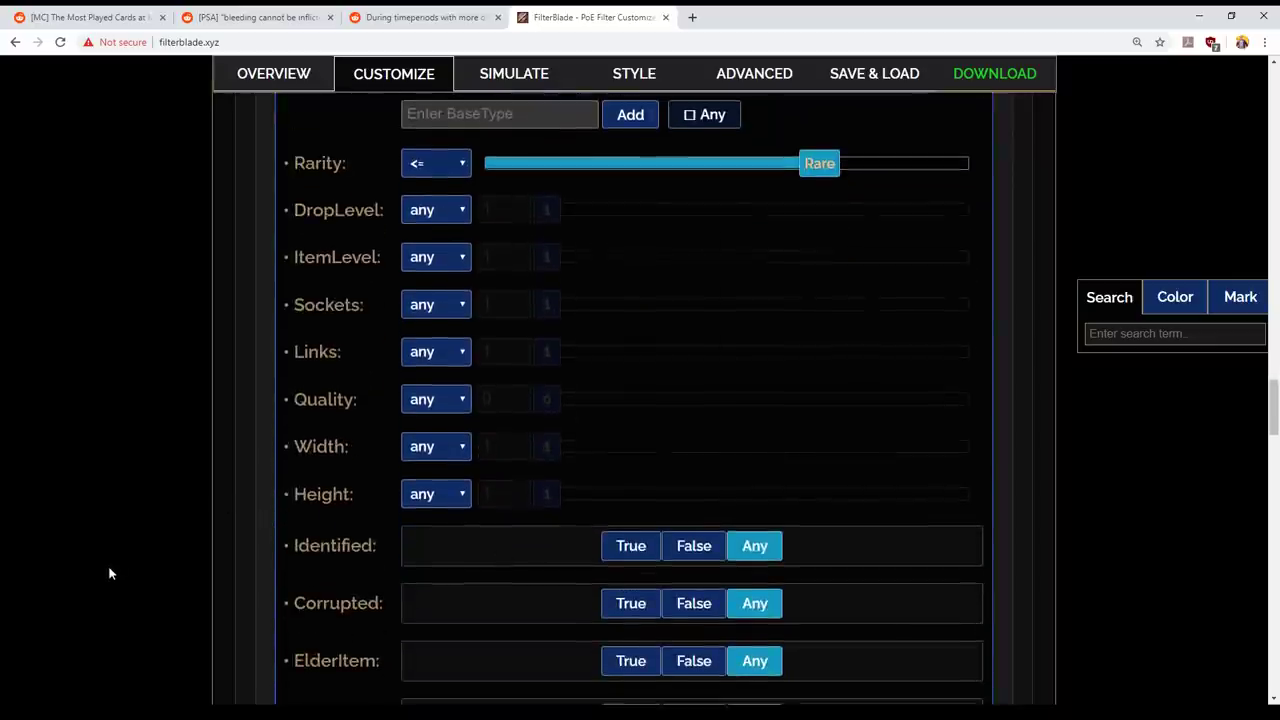
scroll(140, 540, down, 2)
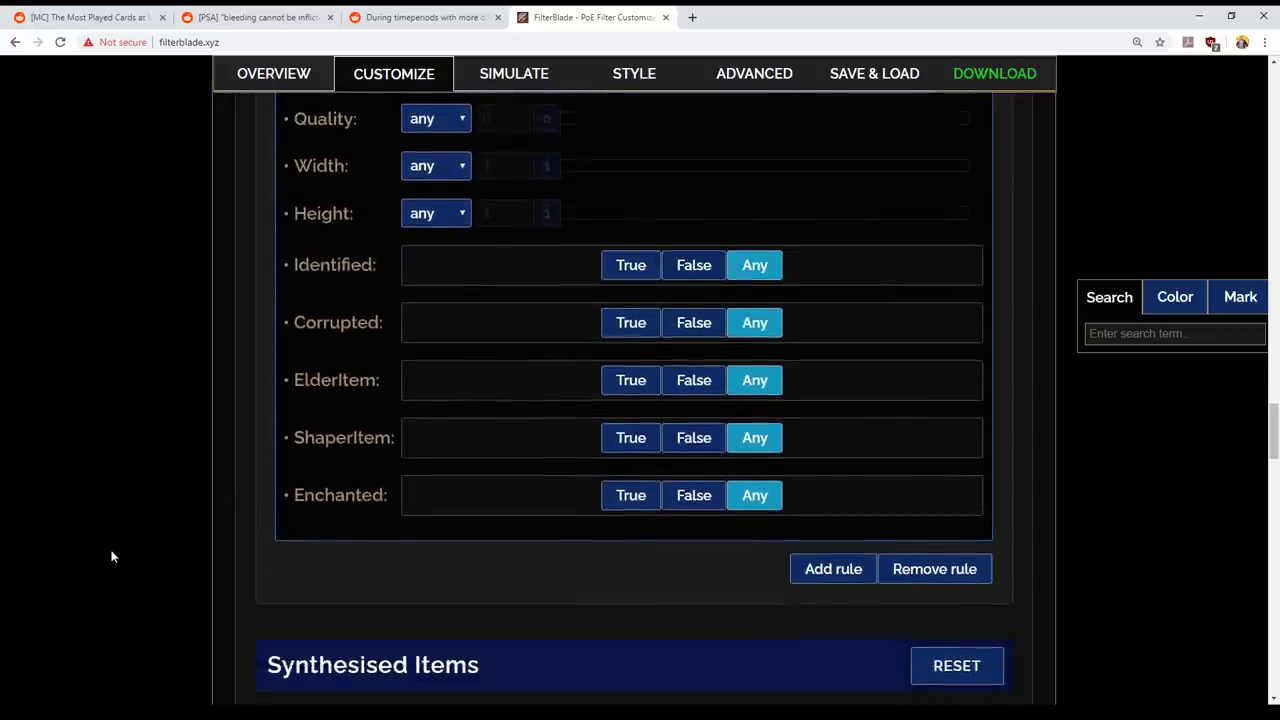
scroll(180, 571, up, 7)
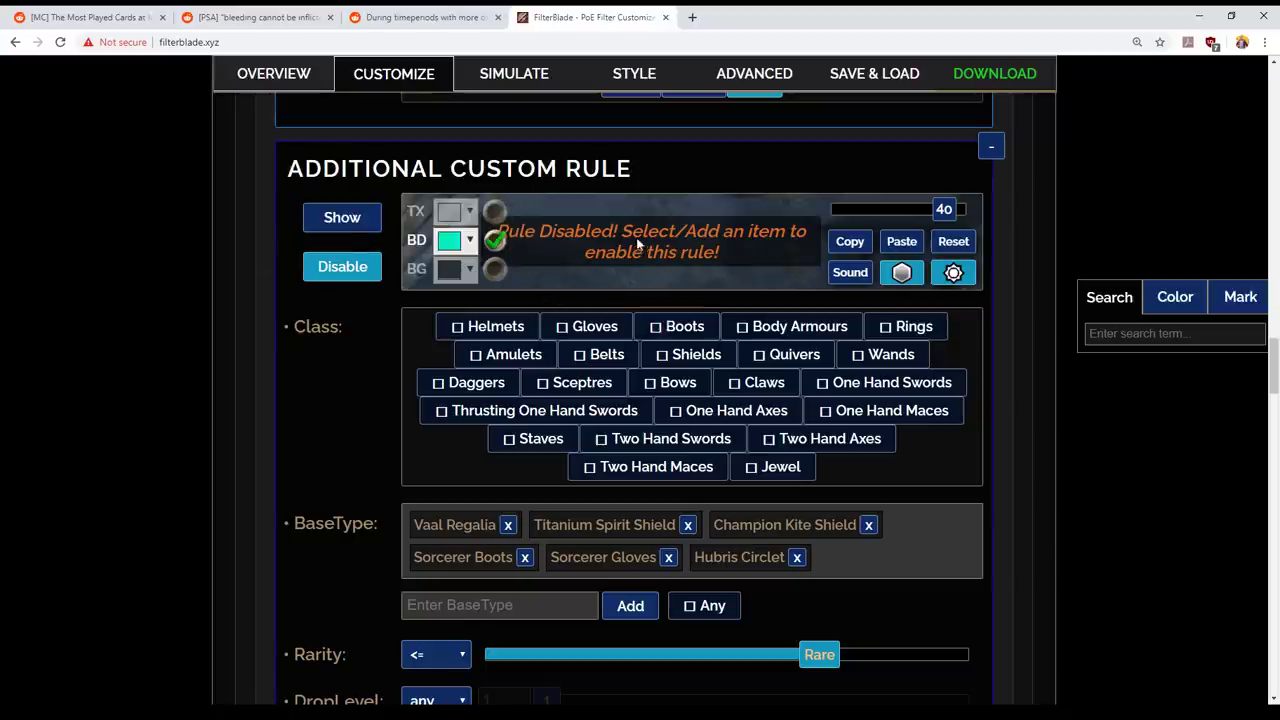
click(491, 330)
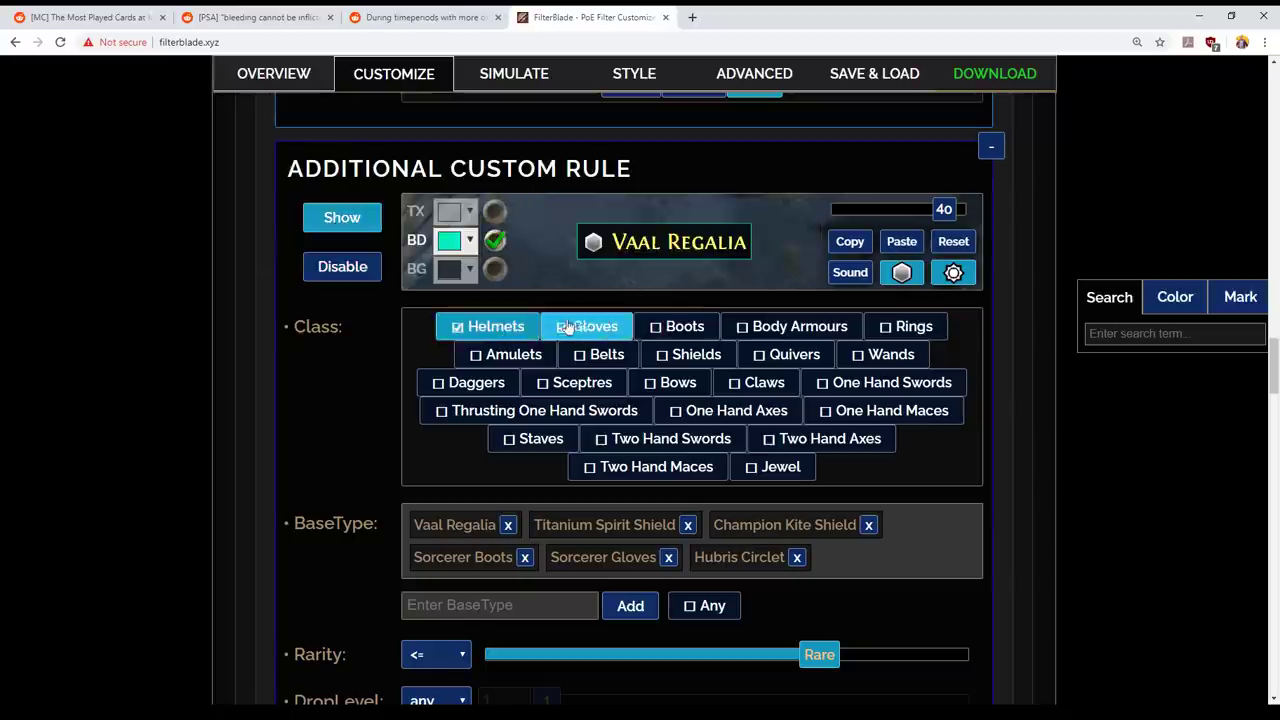
click(590, 327)
click(660, 328)
click(787, 330)
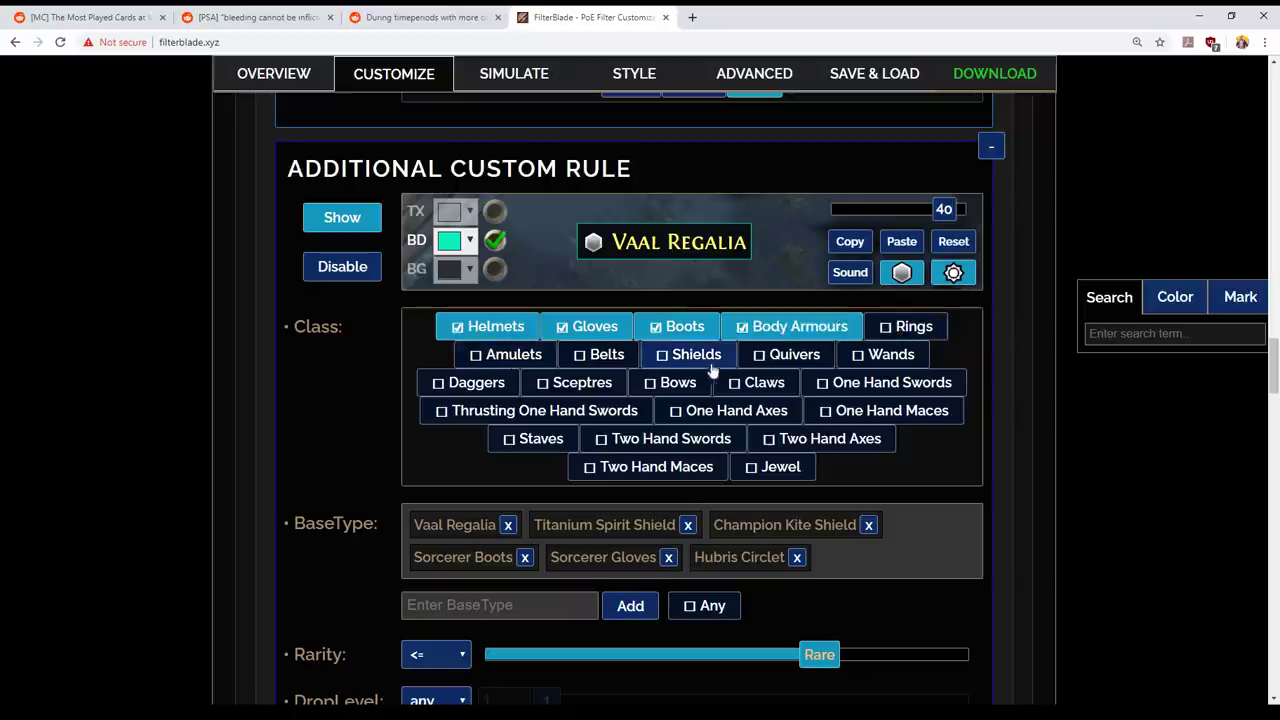
click(690, 354)
- Open the custom rule's sound options and look over its base types and remaining conditions
scroll(308, 508, down, 1)
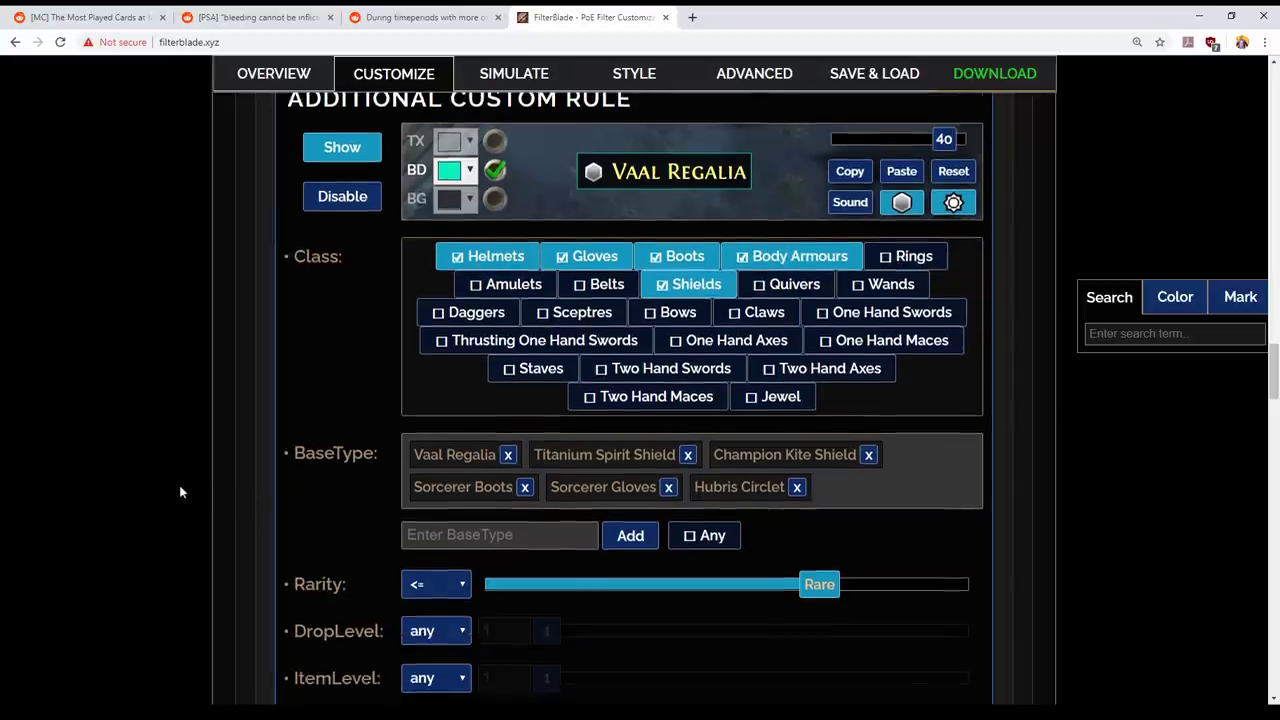
scroll(180, 486, up, 1)
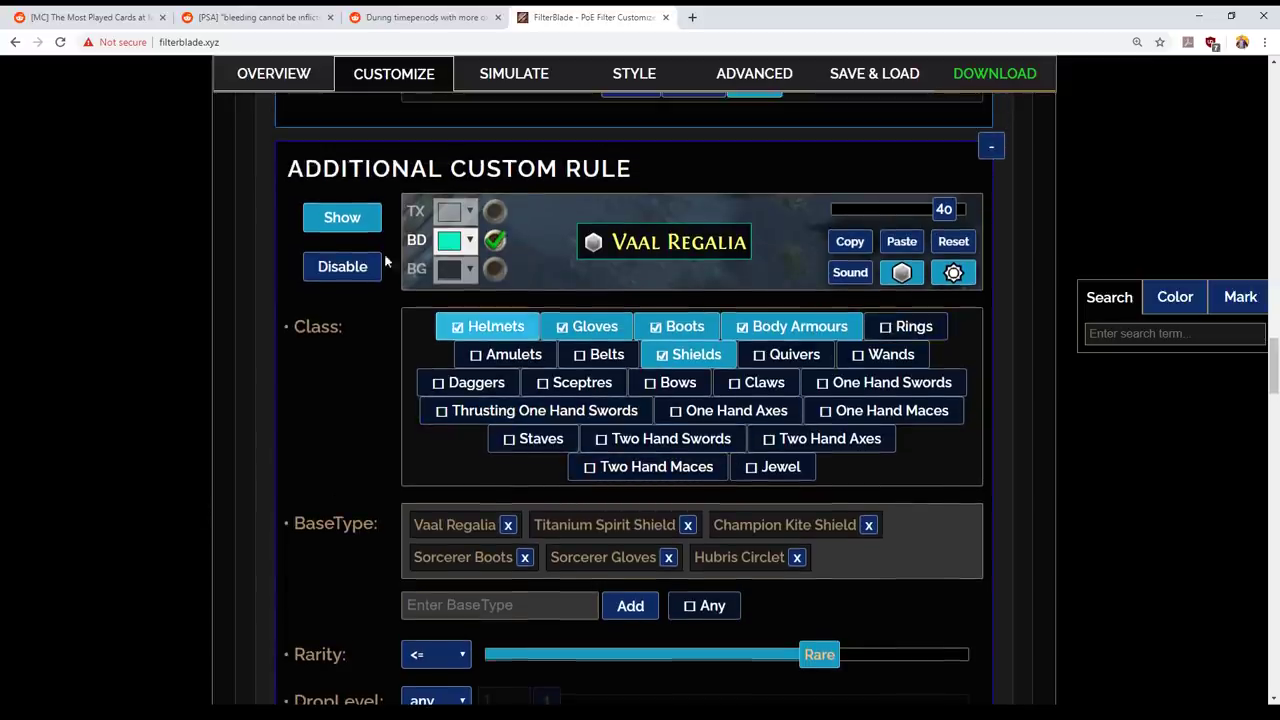
click(850, 273)
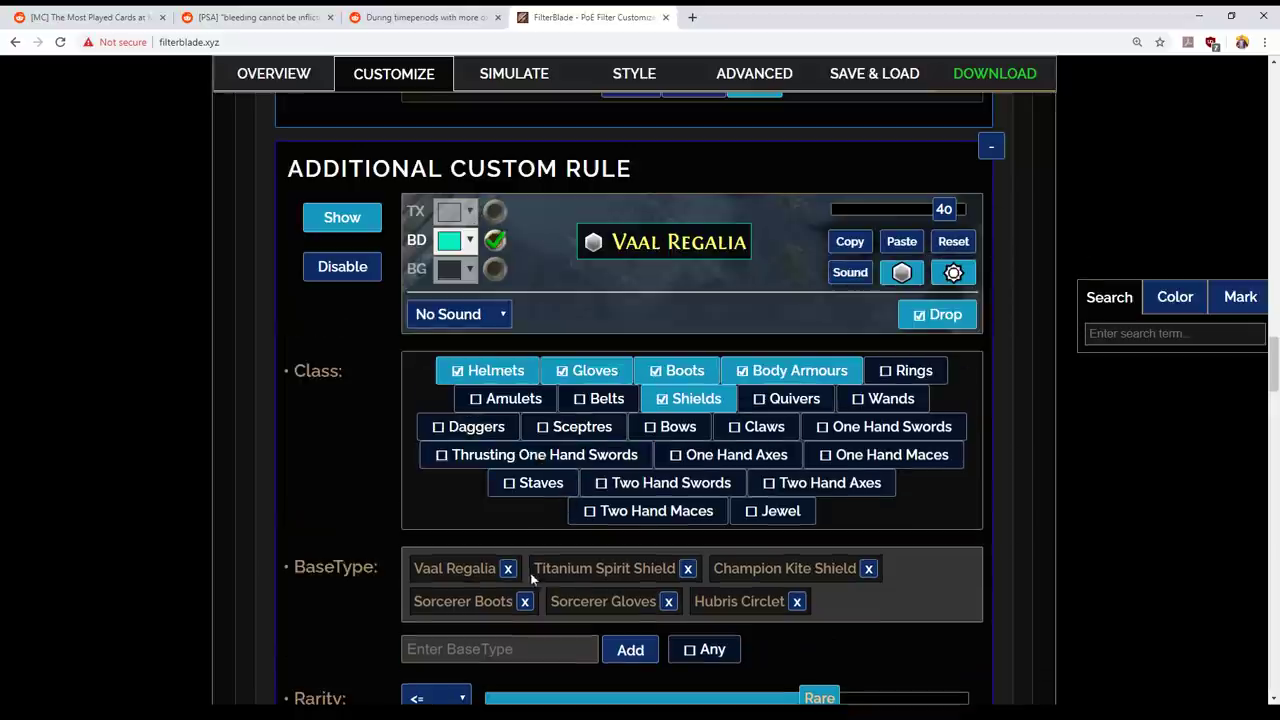
scroll(577, 514, down, 2)
scroll(212, 521, down, 1)
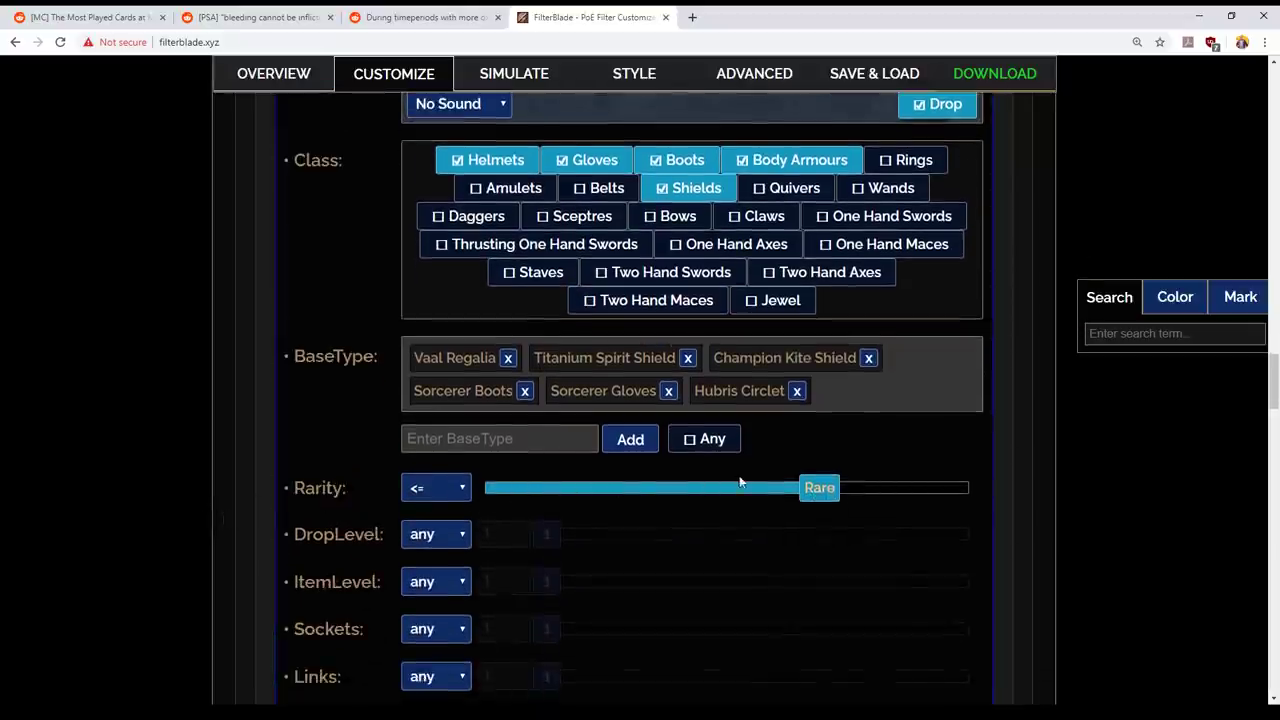
scroll(299, 504, down, 3)
- Enable the custom rule's text colour and set it to red, rgb(255, 0, 0)
scroll(221, 513, up, 6)
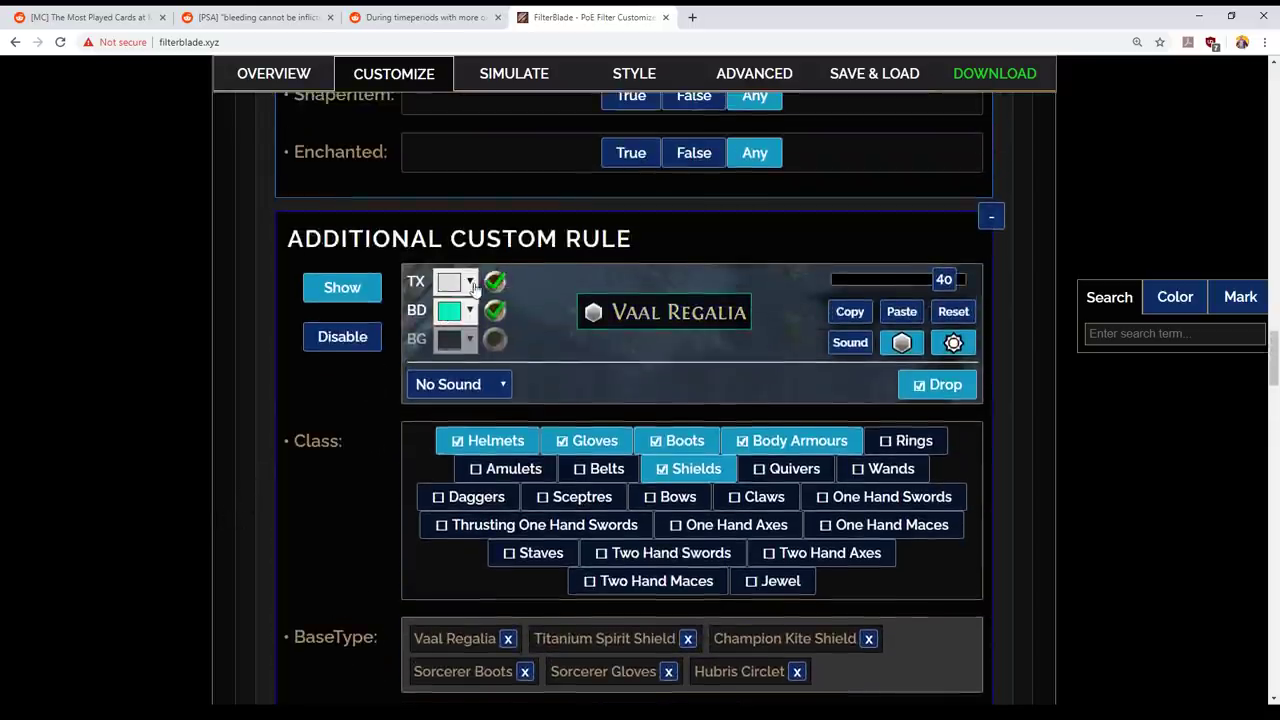
click(471, 283)
click(469, 316)
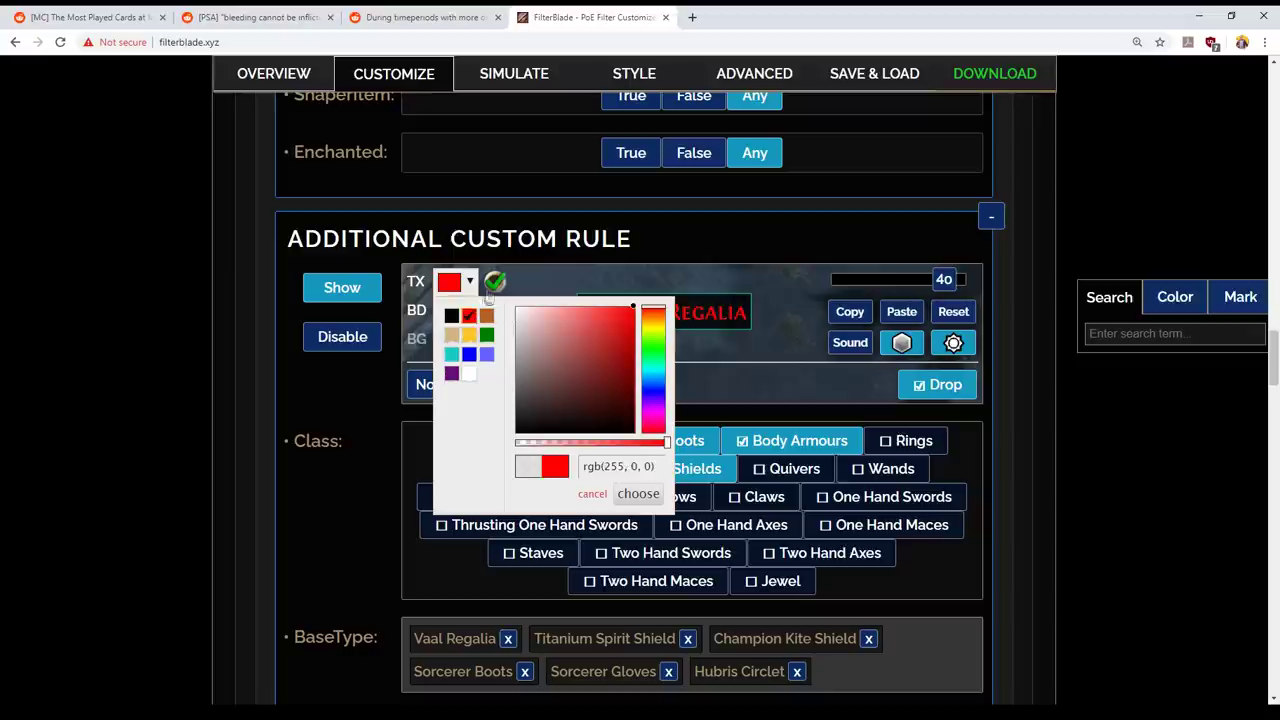
click(636, 494)
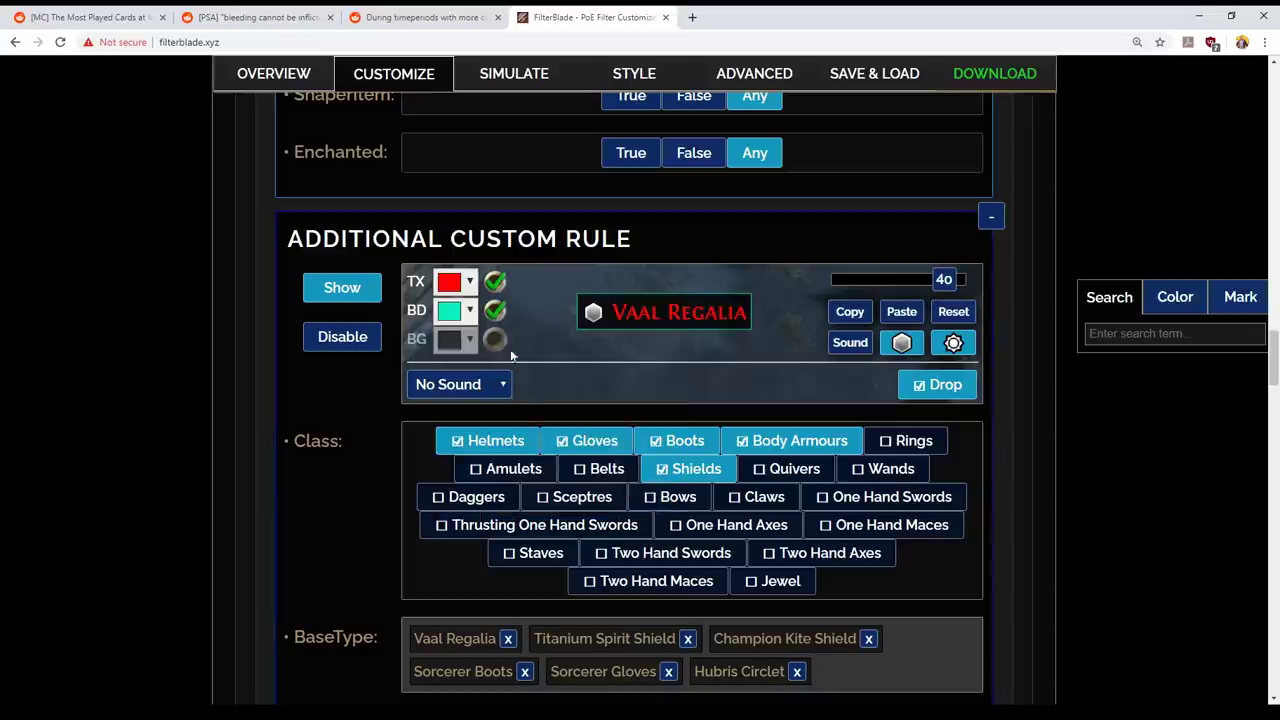
- Set the custom rule's border colour to blue
click(469, 312)
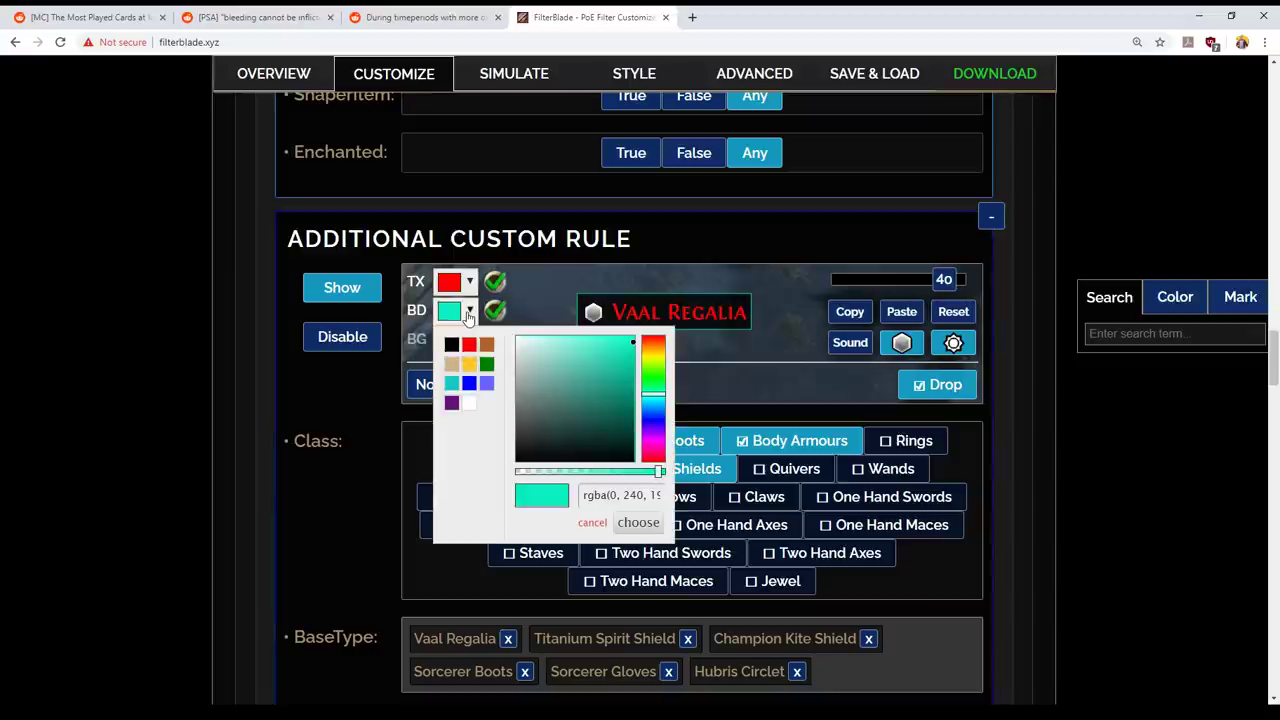
click(487, 366)
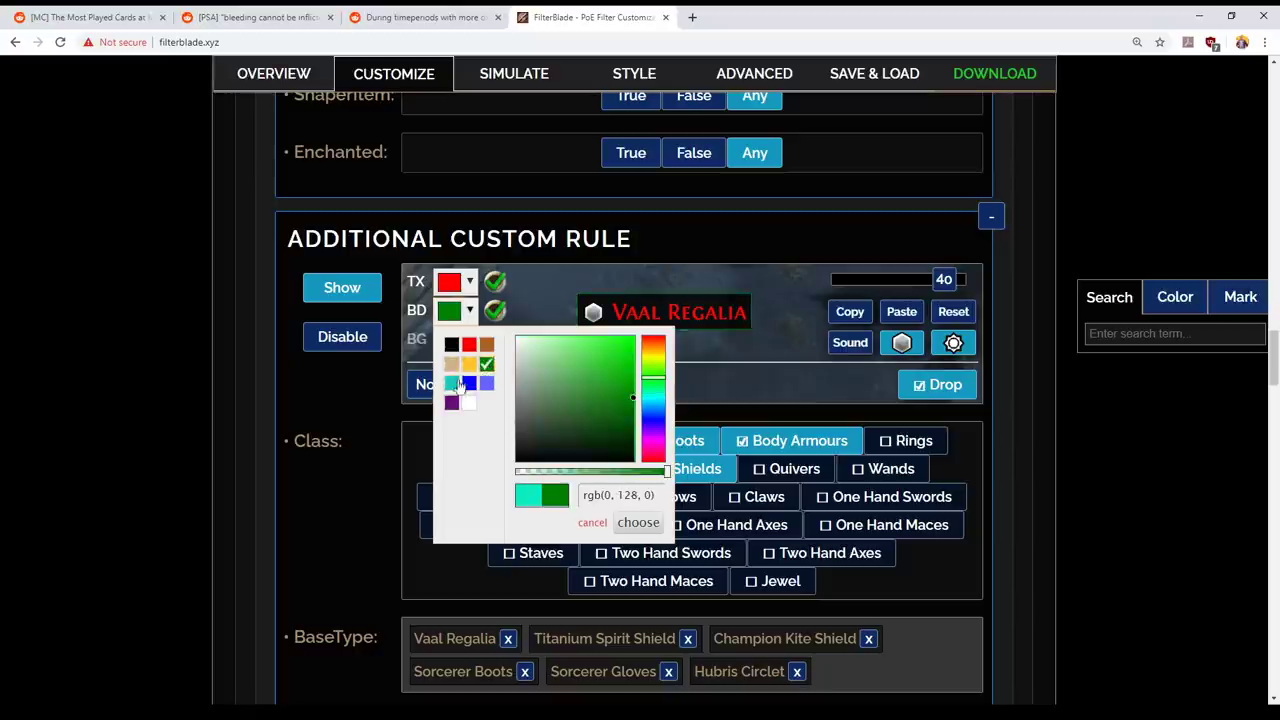
click(471, 386)
click(638, 522)
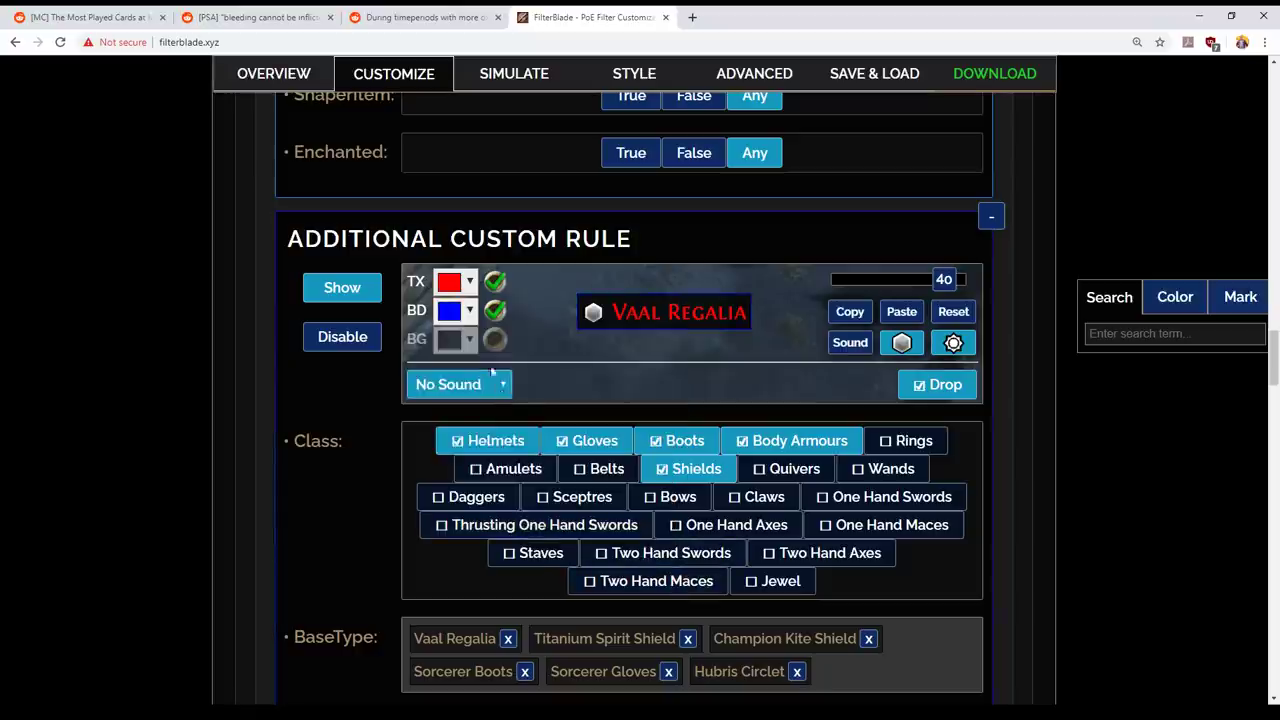
- Enable the custom rule's background colour, try several swatches, opacities and hues, and apply opaque green, rgb(0, 128, 0)
click(495, 340)
click(458, 340)
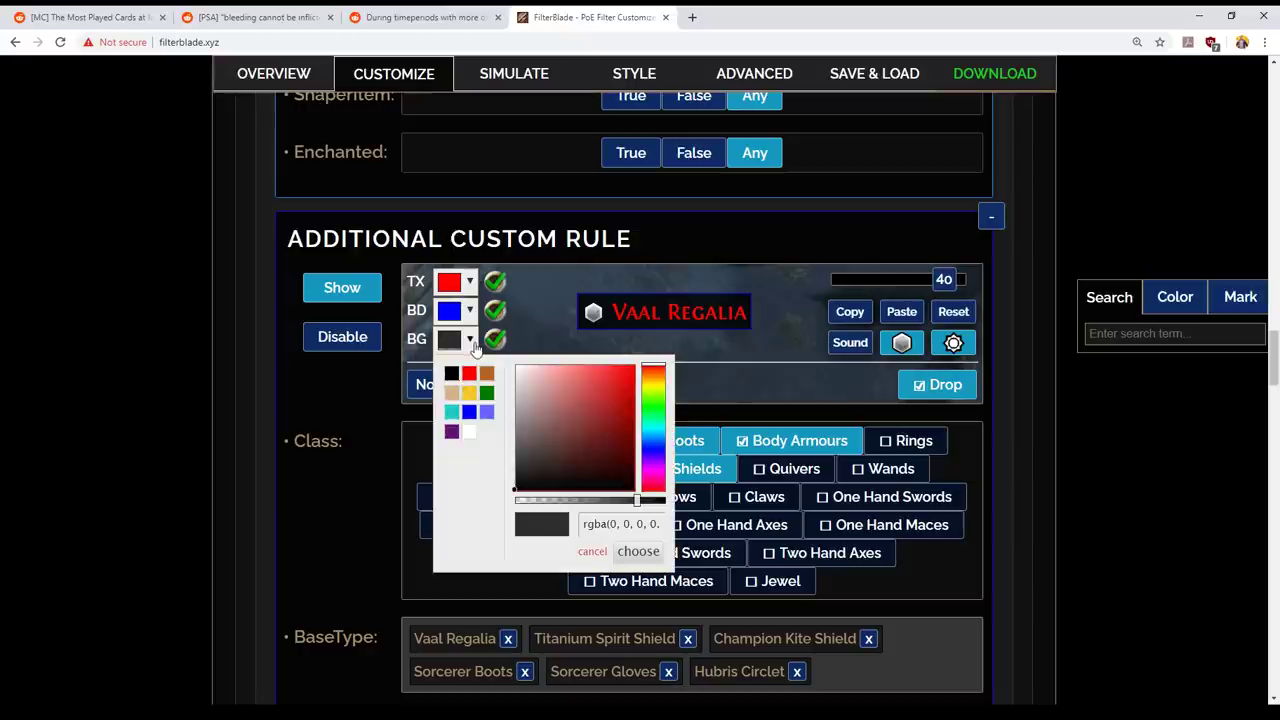
click(470, 396)
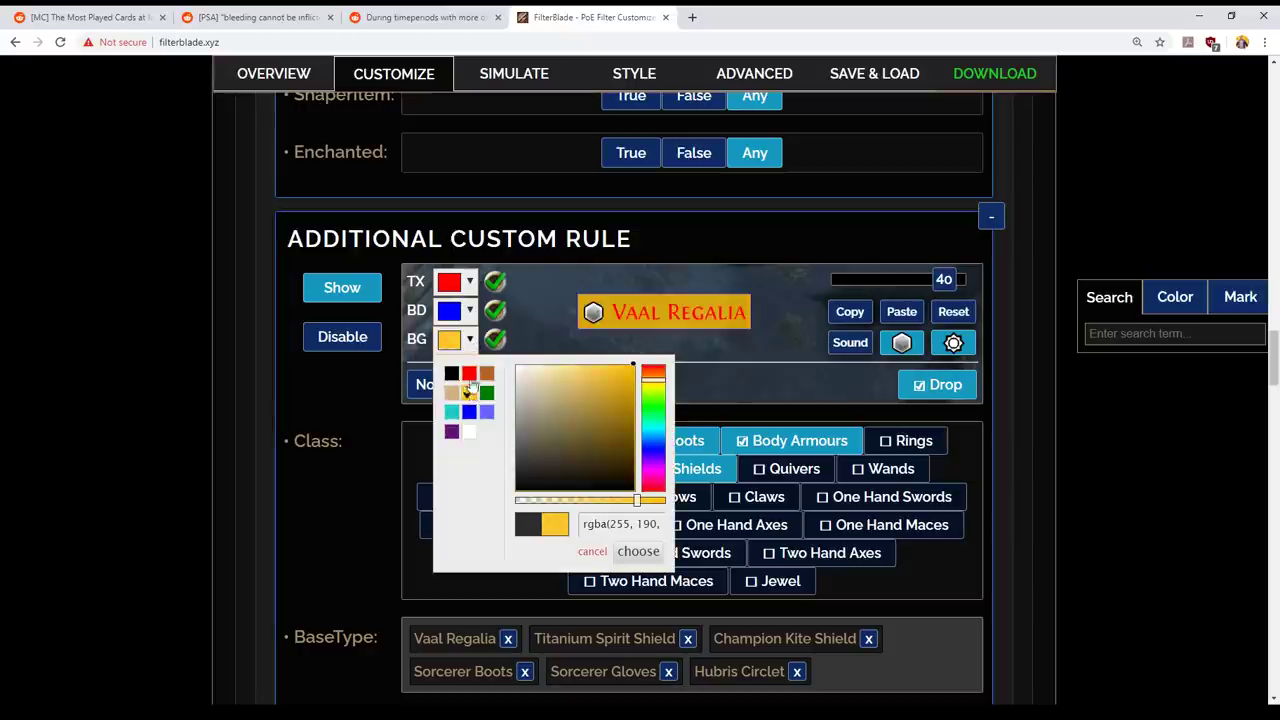
click(487, 396)
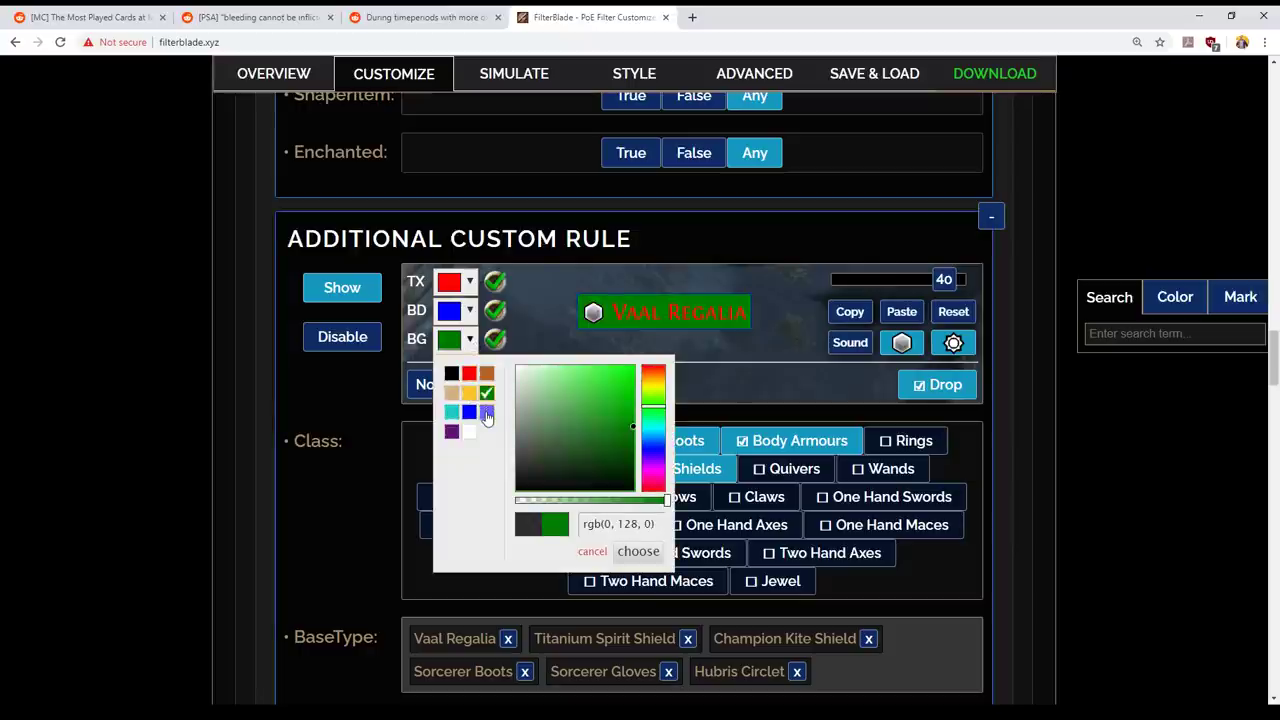
click(487, 414)
click(470, 395)
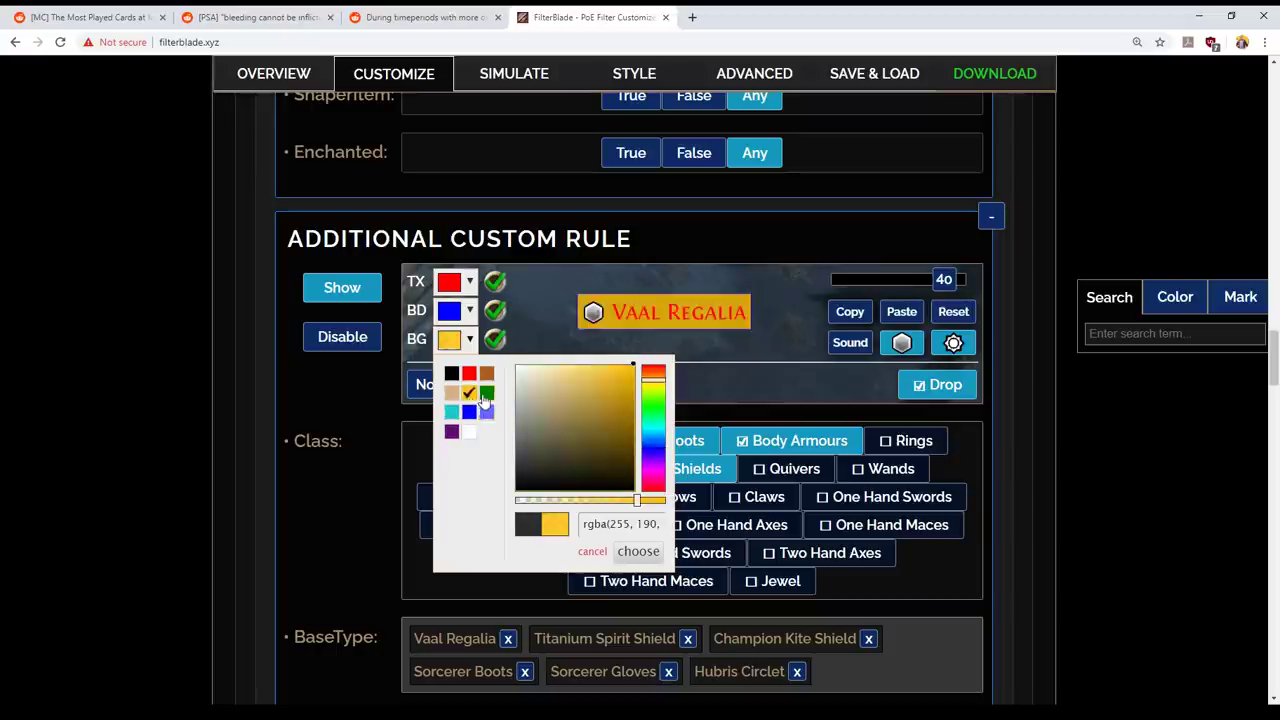
click(487, 394)
click(602, 501)
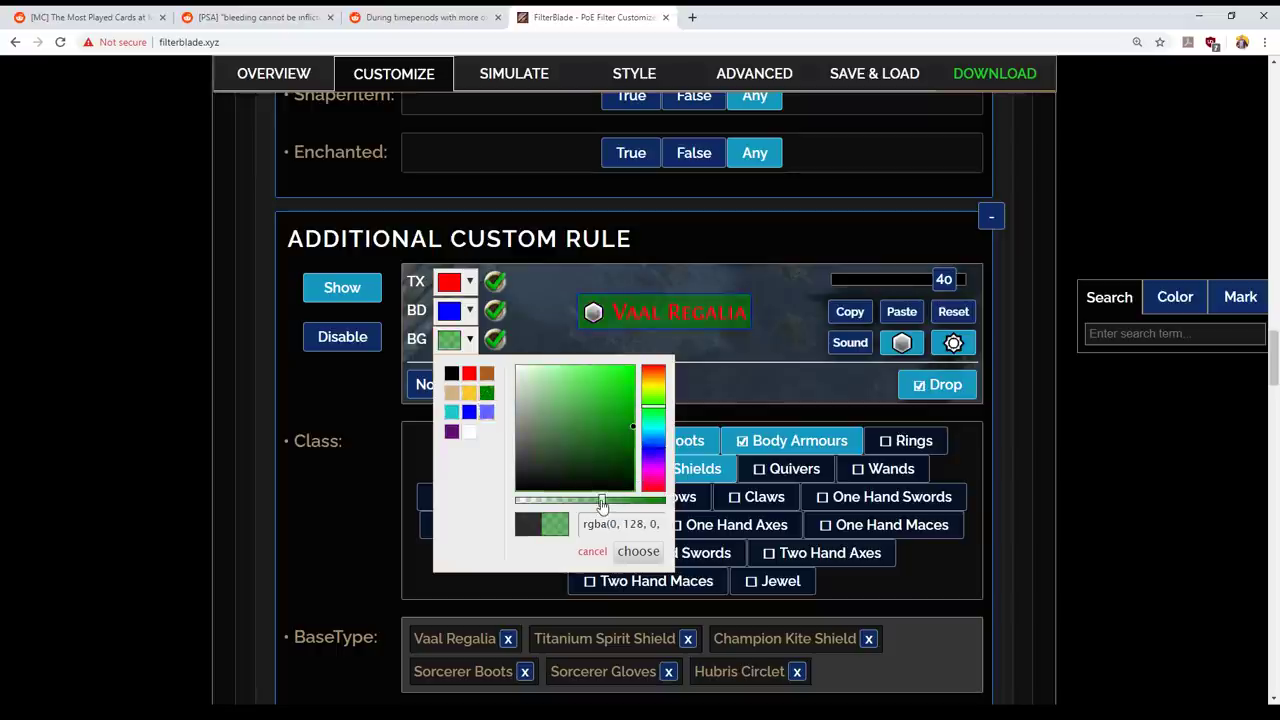
drag(602, 503, 667, 501)
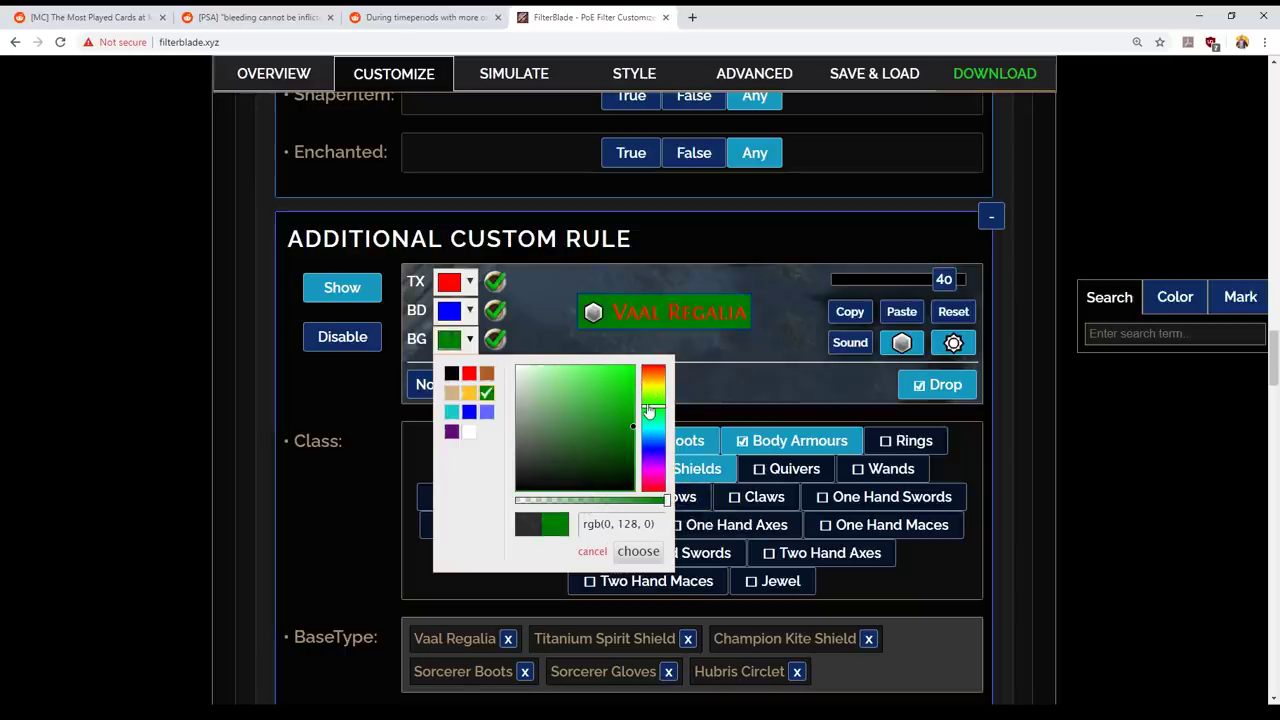
drag(648, 410, 654, 407)
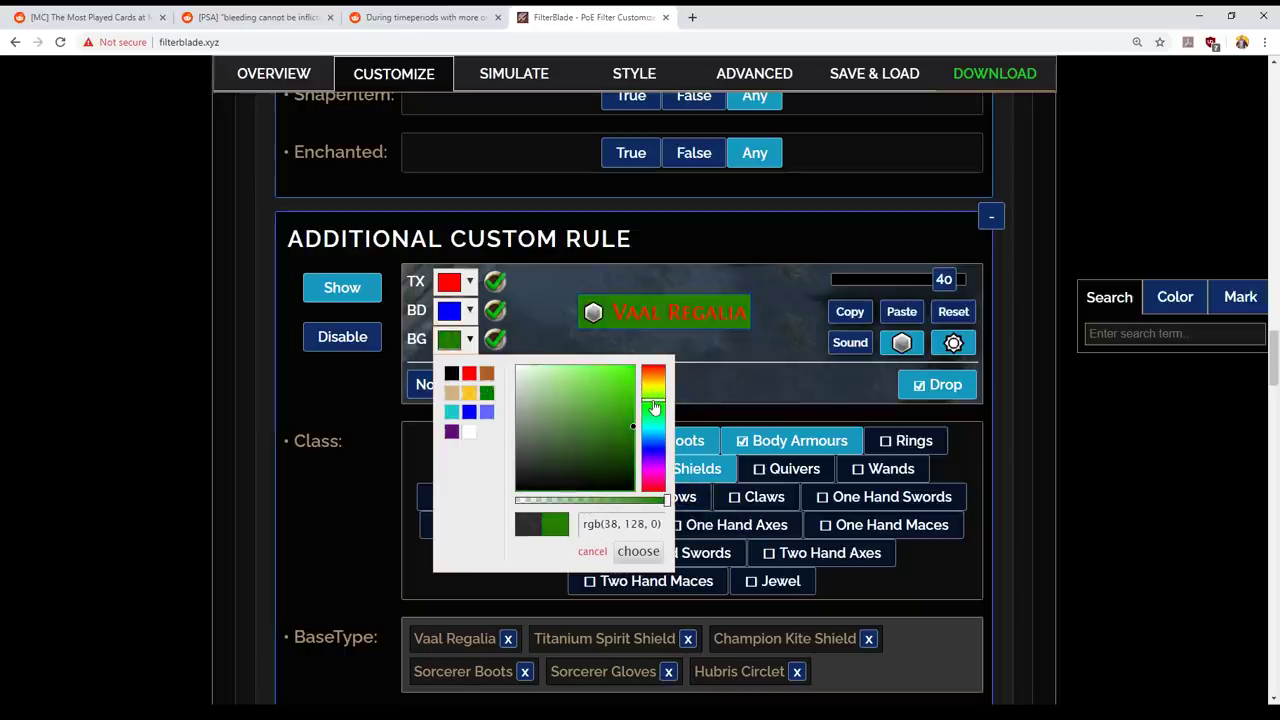
drag(611, 525, 618, 525)
click(638, 551)
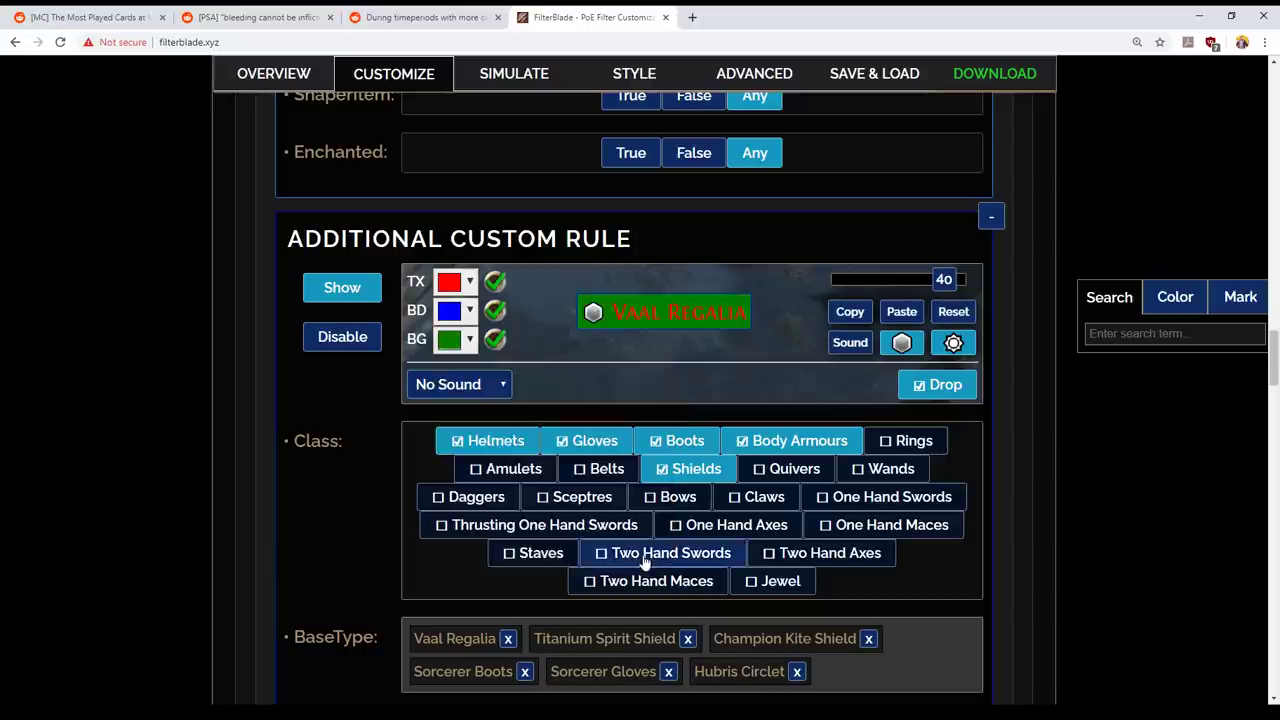
- Brighten the custom rule's background colour to rgb(0, 255, 0)
click(450, 339)
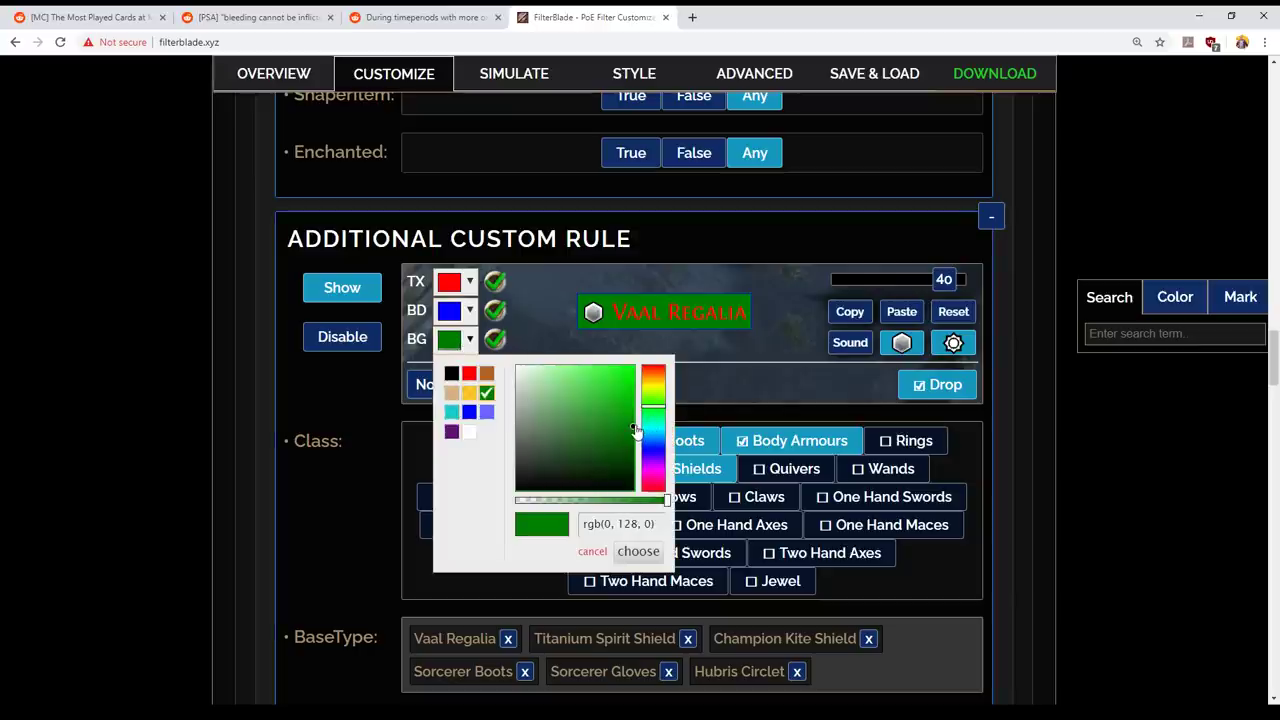
drag(635, 429, 635, 336)
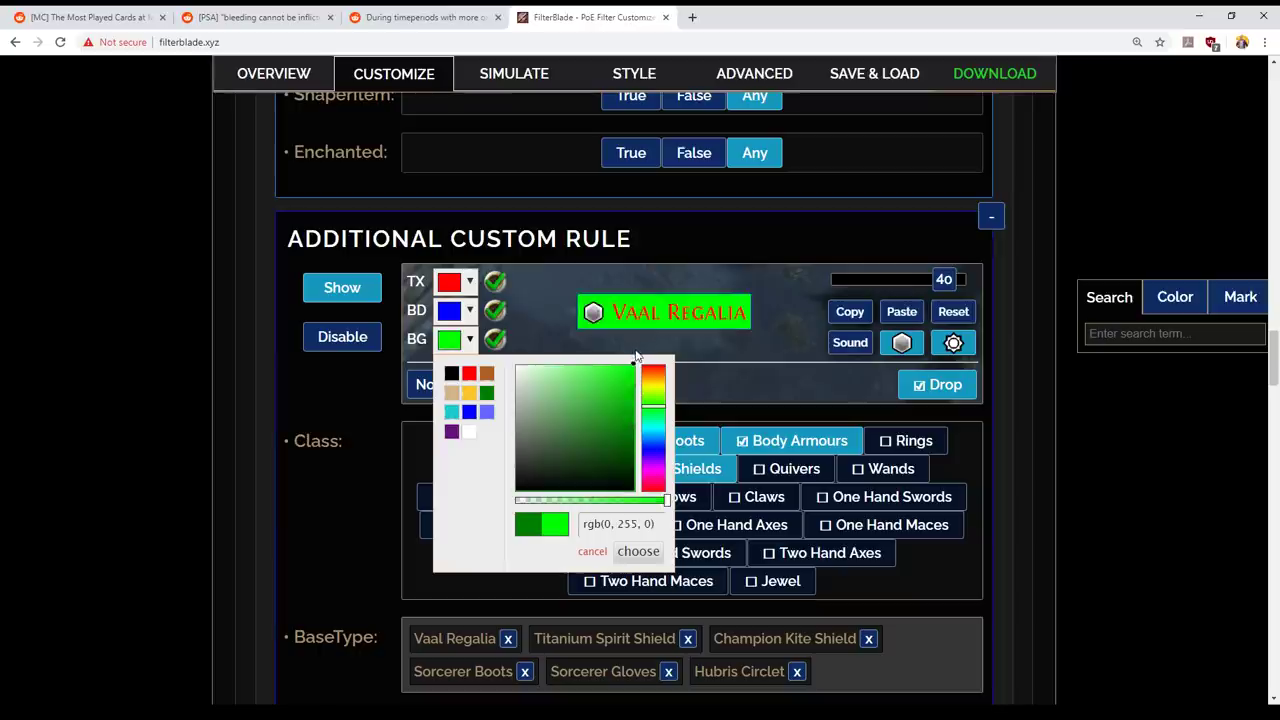
click(624, 551)
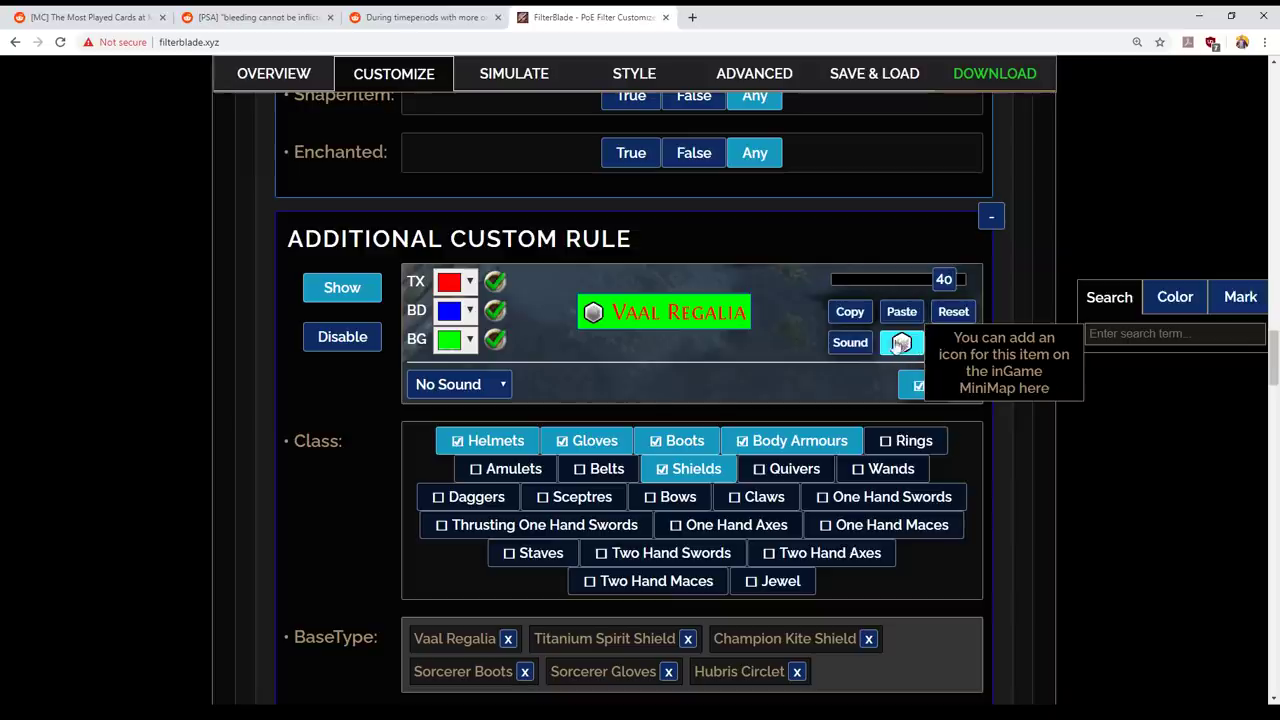
- Set the custom rule's drop alert to the Normal sound type with sound 1
click(871, 343)
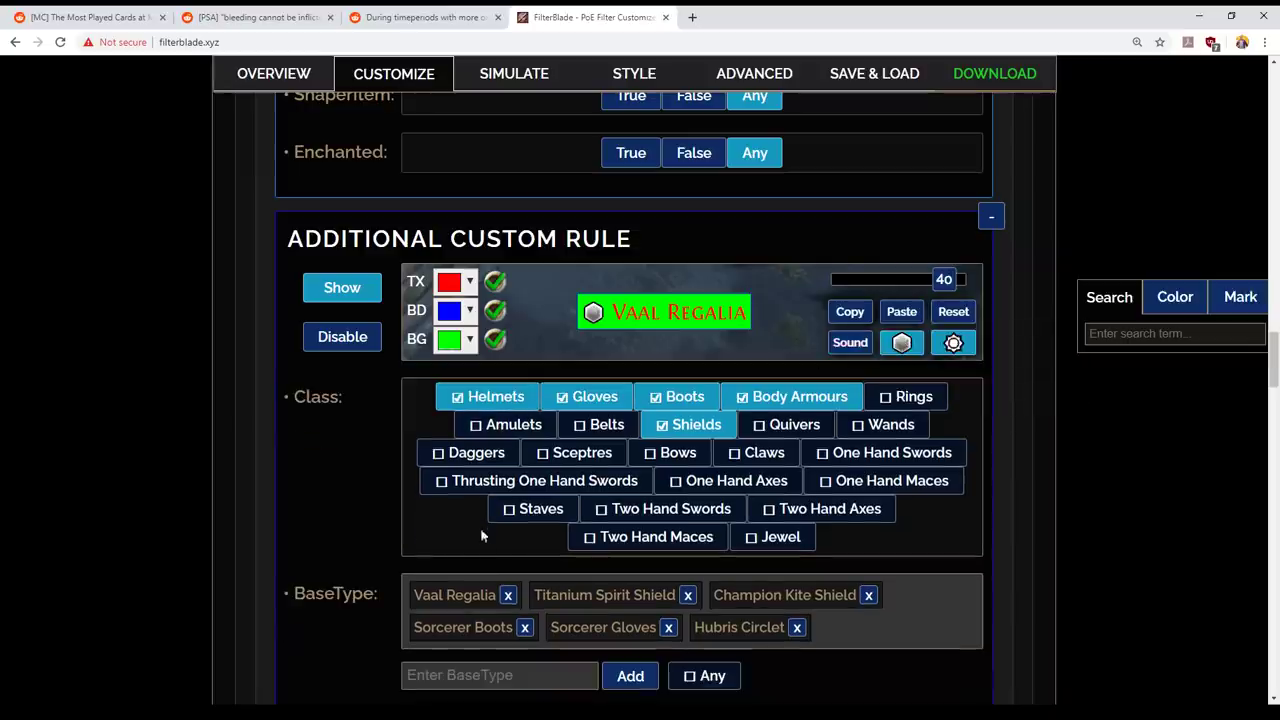
click(850, 343)
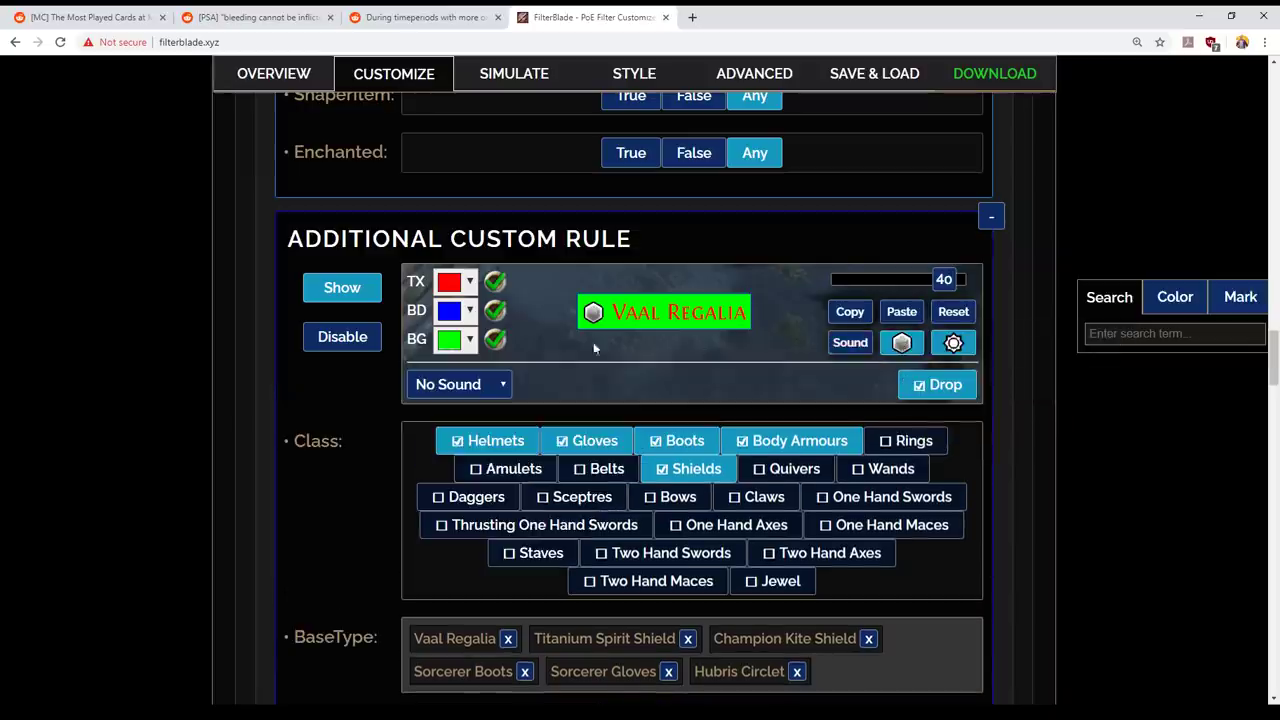
click(458, 384)
click(472, 414)
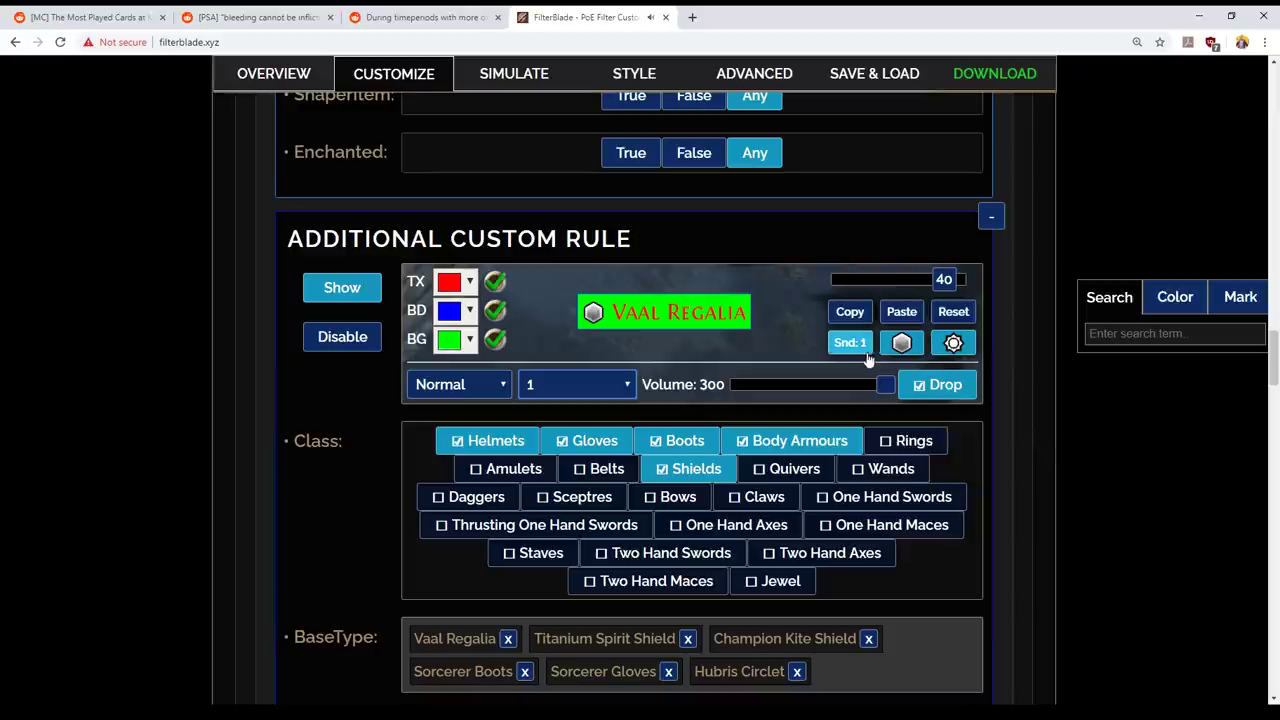
- Check the armour rule's light beam options and increase its label font size to 45
click(952, 343)
scroll(1060, 534, up, 15)
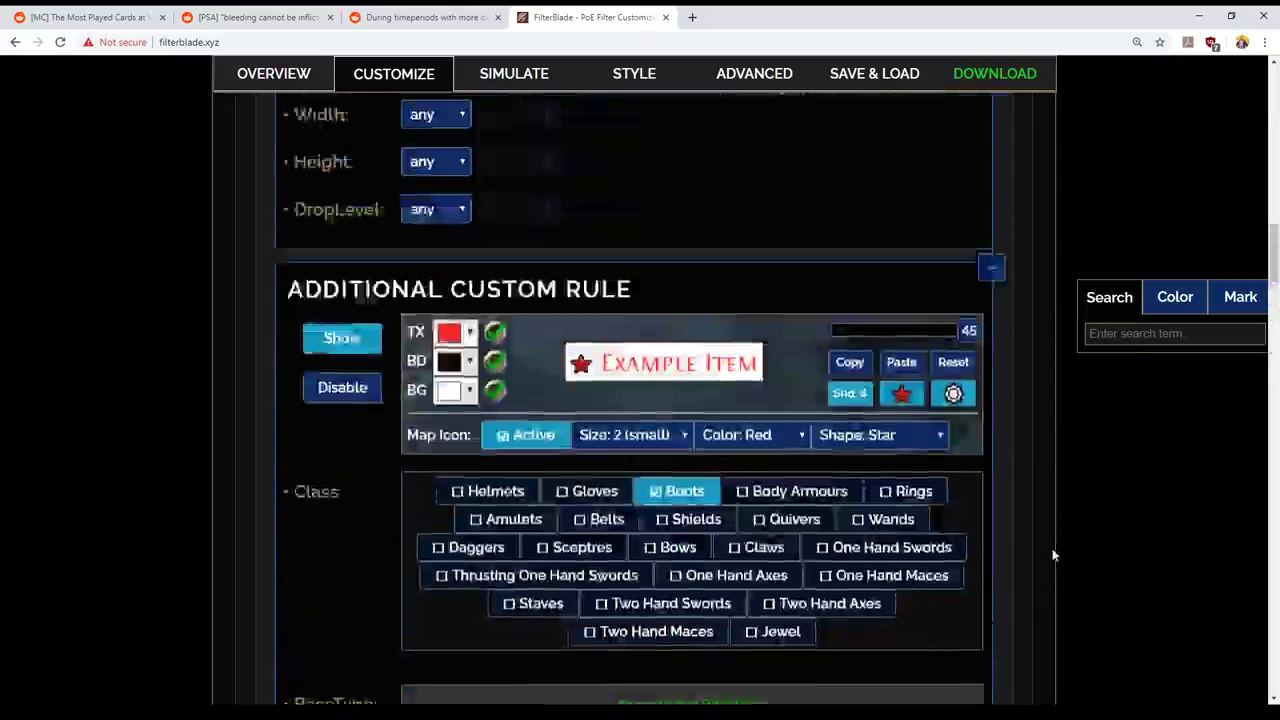
scroll(1052, 556, down, 15)
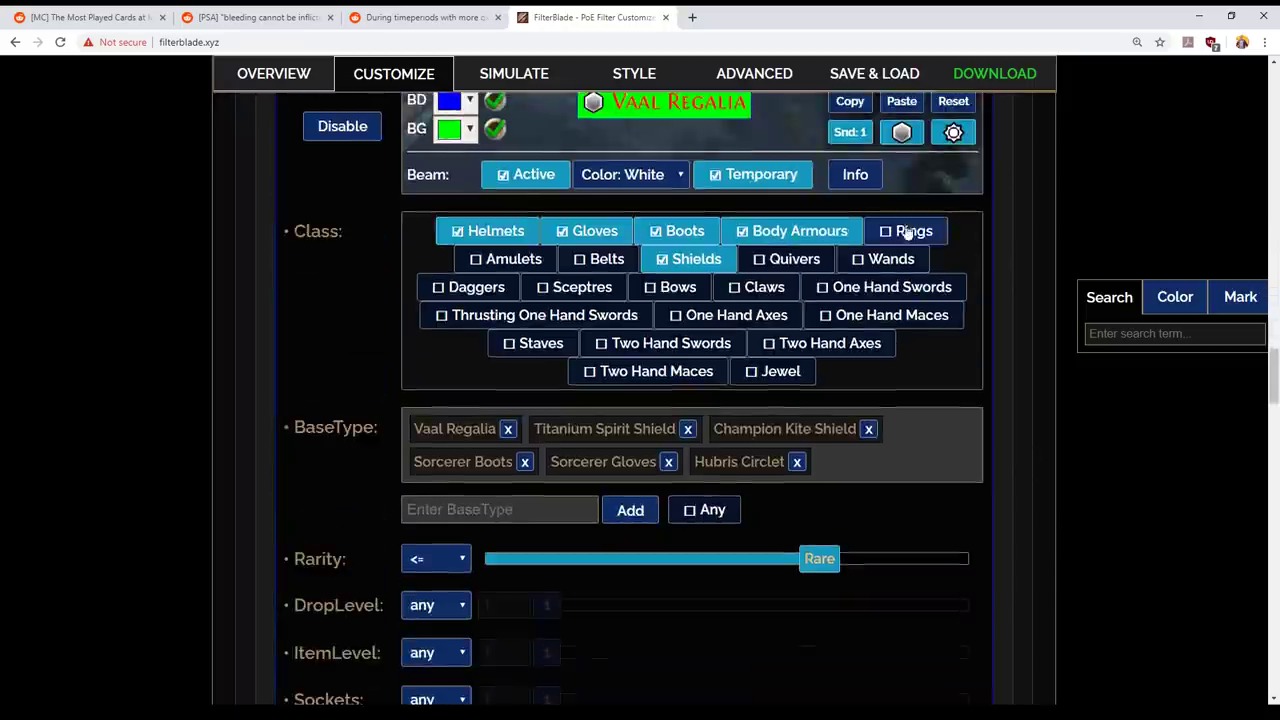
scroll(940, 215, up, 1)
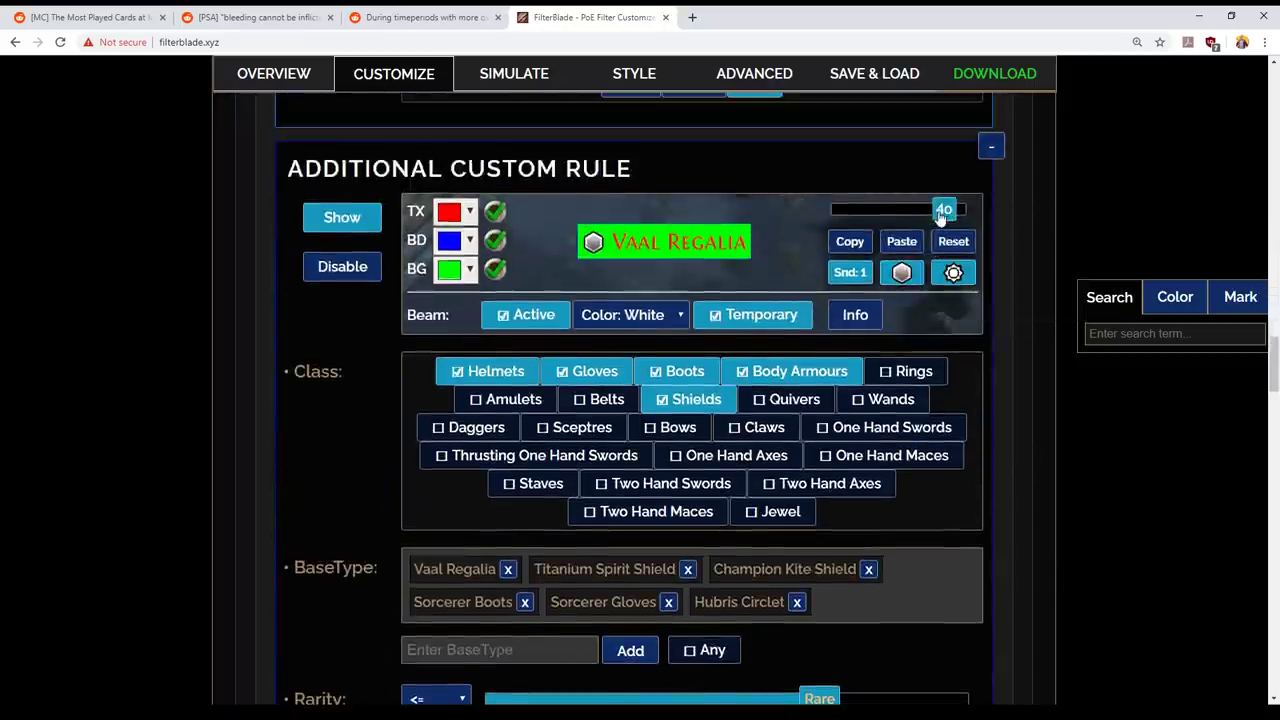
drag(940, 215, 966, 209)
click(953, 272)
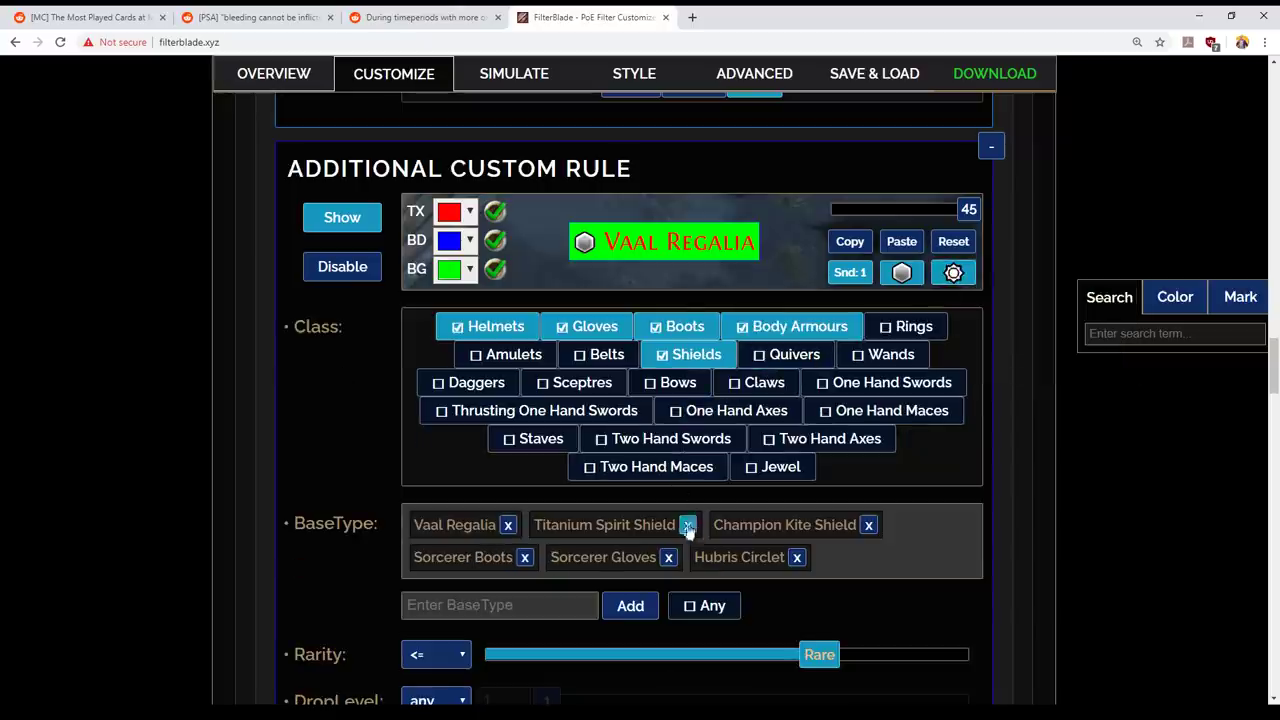
- Set the armour rule's map icon colour to Red
click(945, 274)
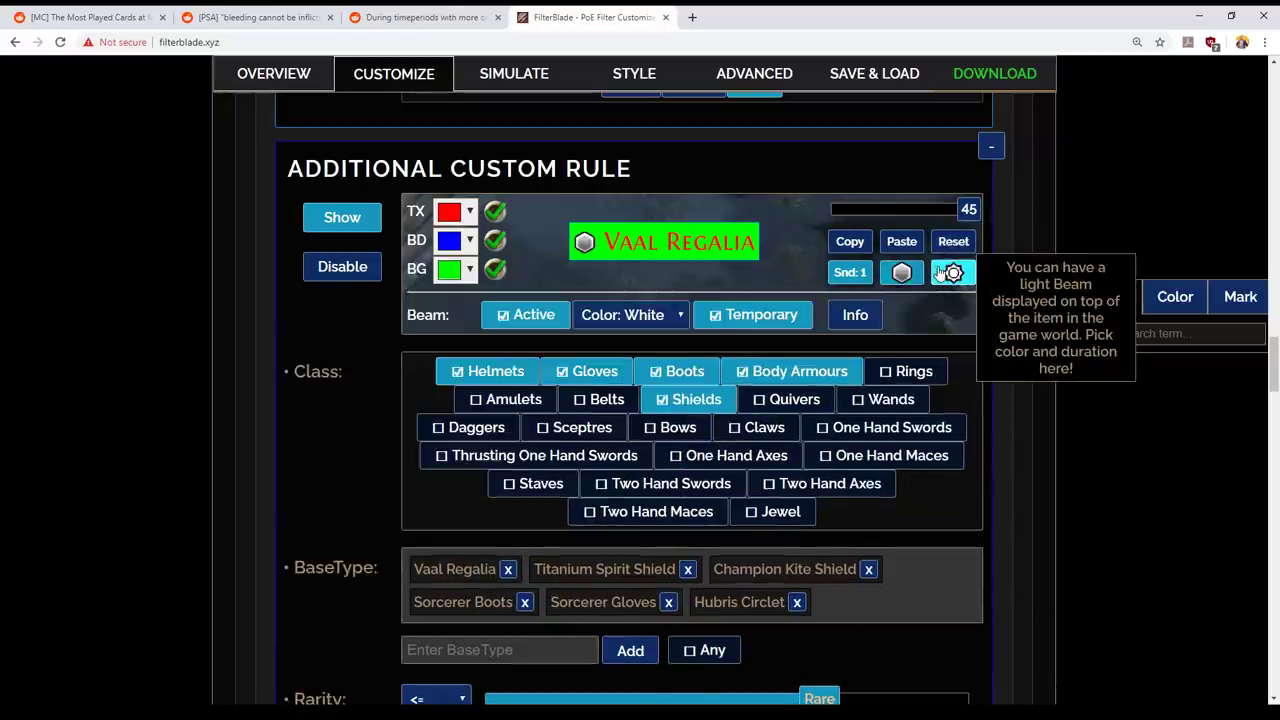
click(901, 273)
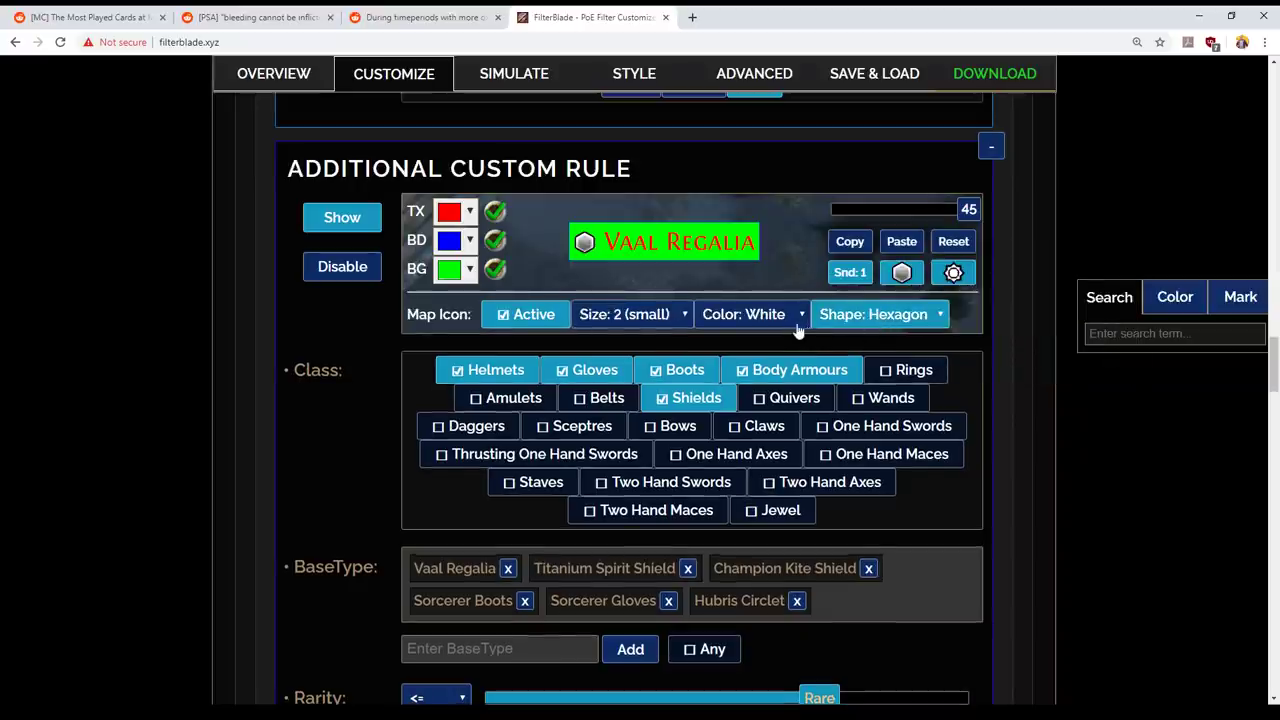
click(747, 400)
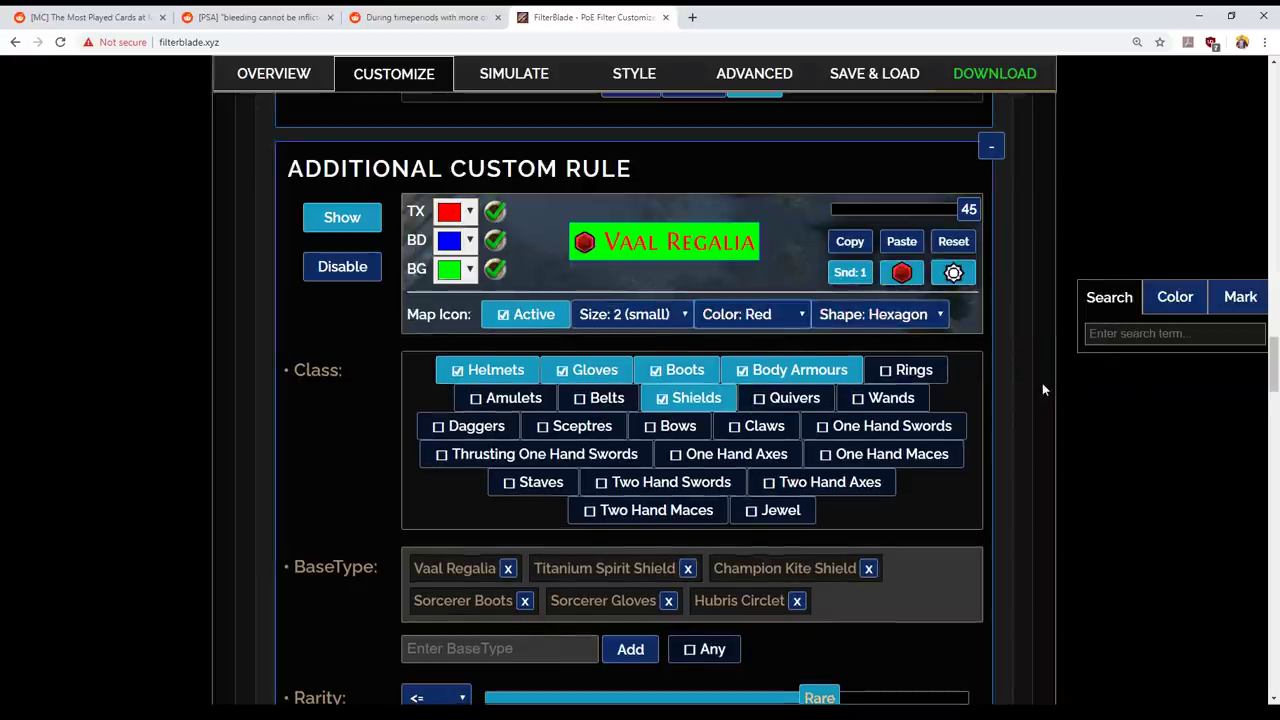
- Compare the armour rule's styling with the other custom rule and review its remaining filter conditions
scroll(1042, 383, down, 2)
scroll(1050, 335, up, 3)
scroll(1024, 430, down, 10)
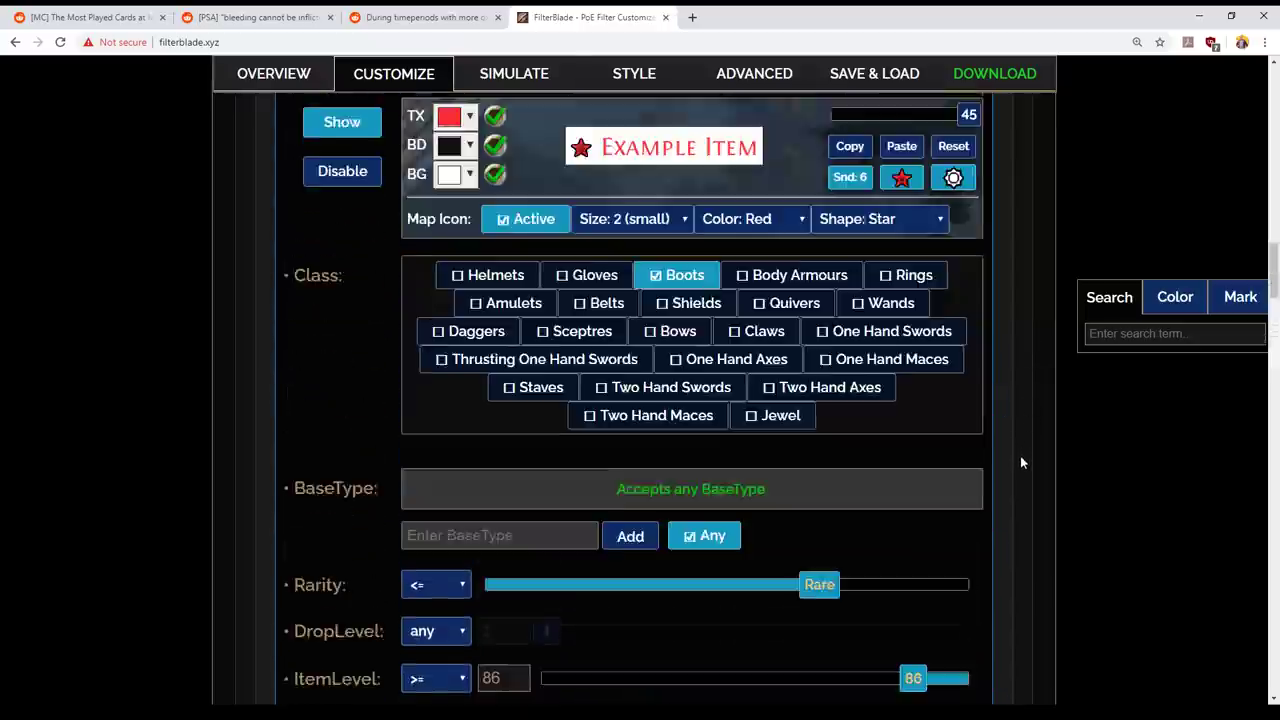
scroll(1020, 456, up, 4)
scroll(177, 531, down, 18)
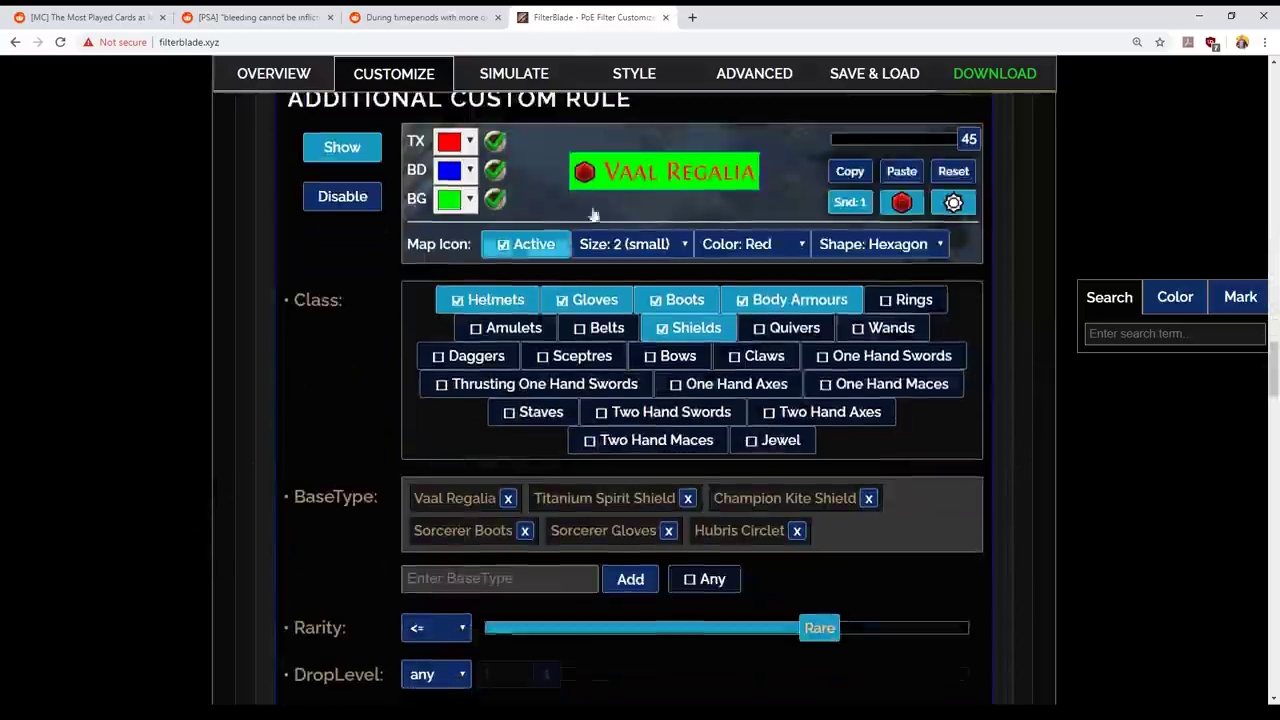
mouse_move(716, 177)
scroll(903, 434, down, 4)
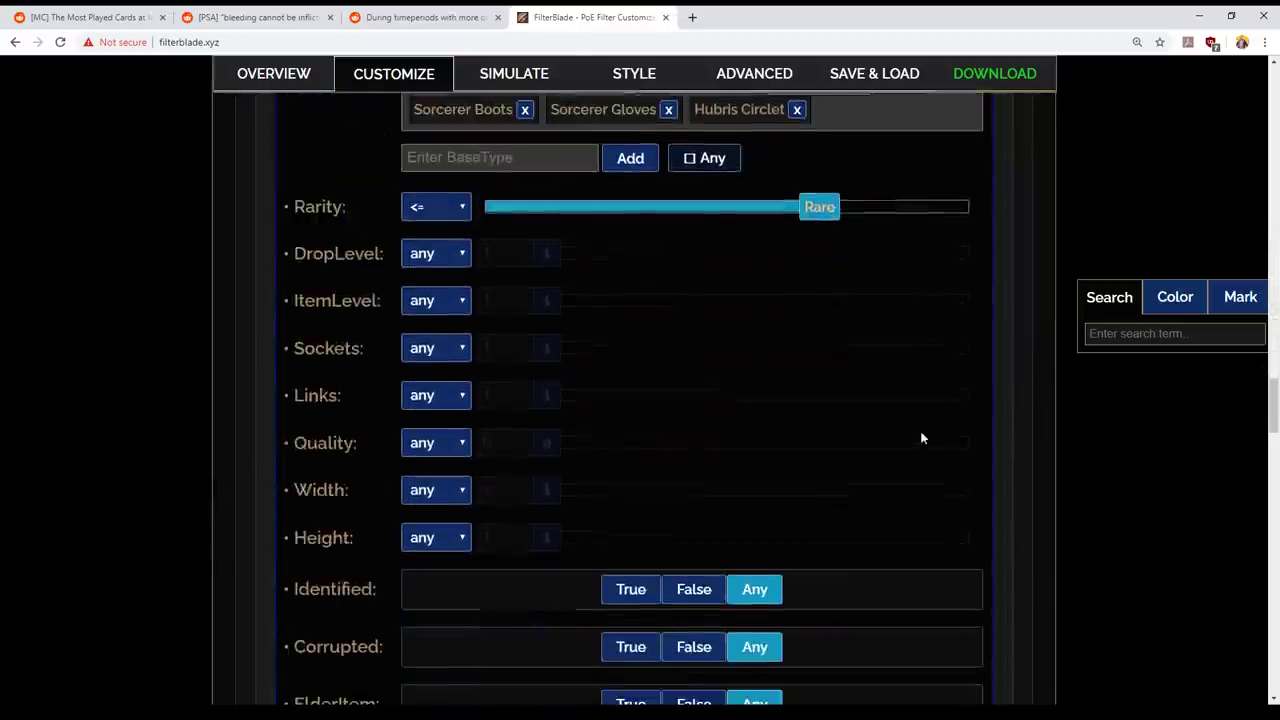
scroll(914, 465, up, 1)
scroll(914, 471, down, 4)
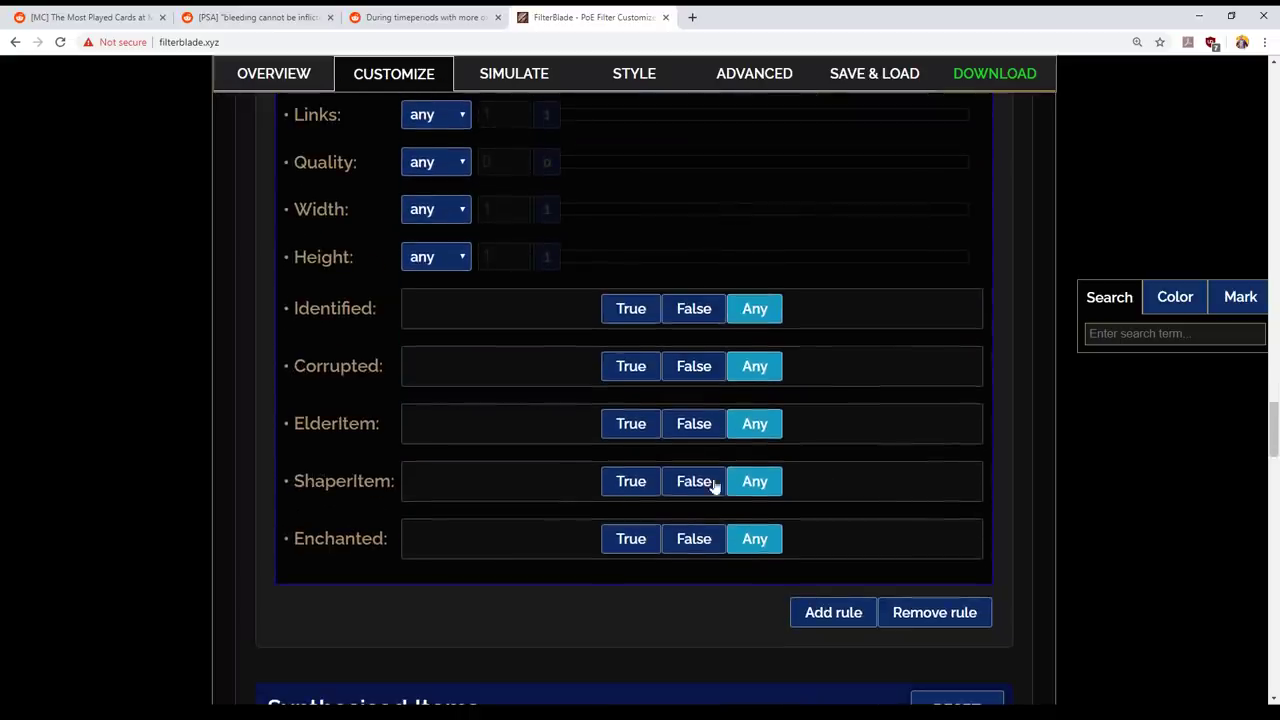
- Add another custom rule and have it match the Amulets, Rings and Jewel classes
click(822, 610)
scroll(265, 478, down, 4)
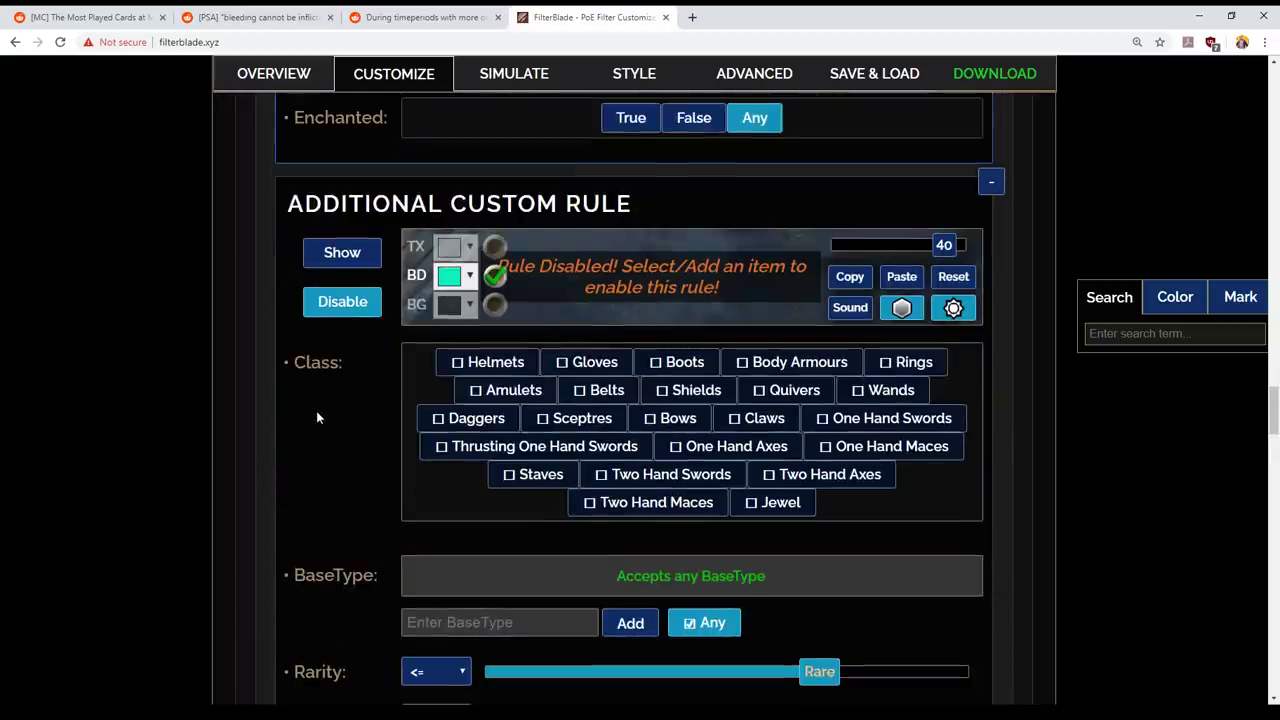
scroll(279, 437, down, 1)
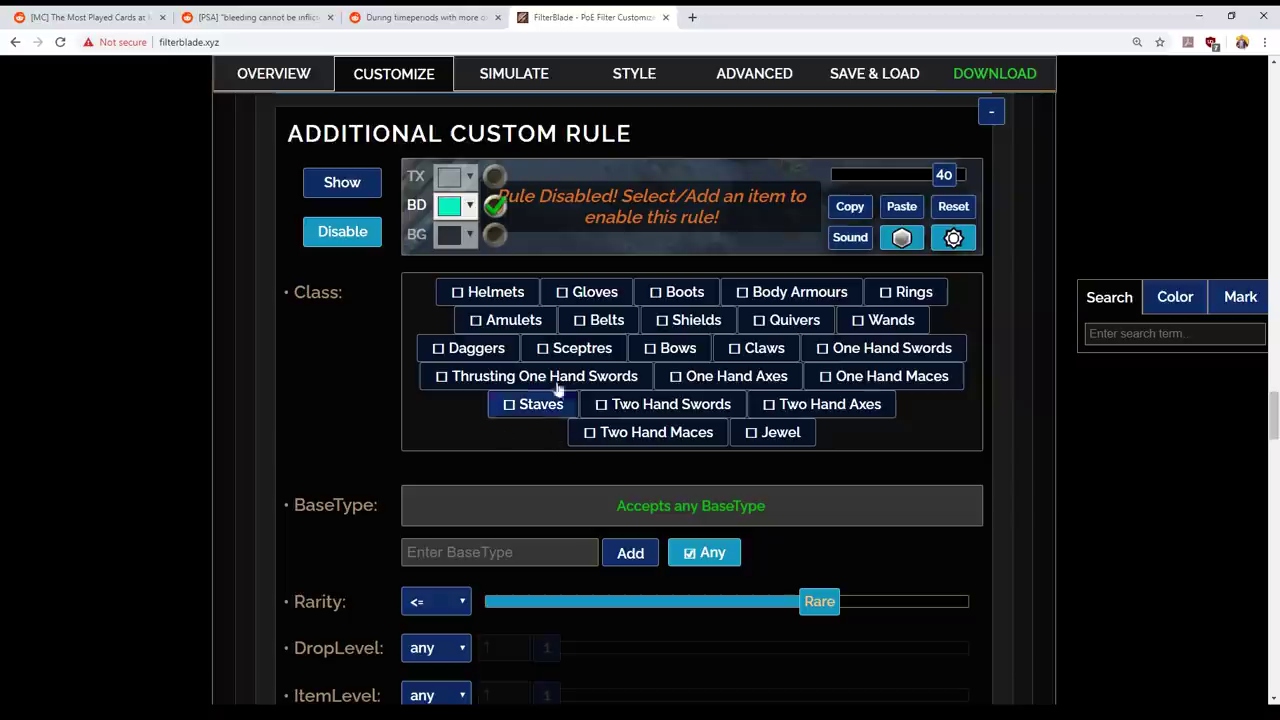
click(480, 325)
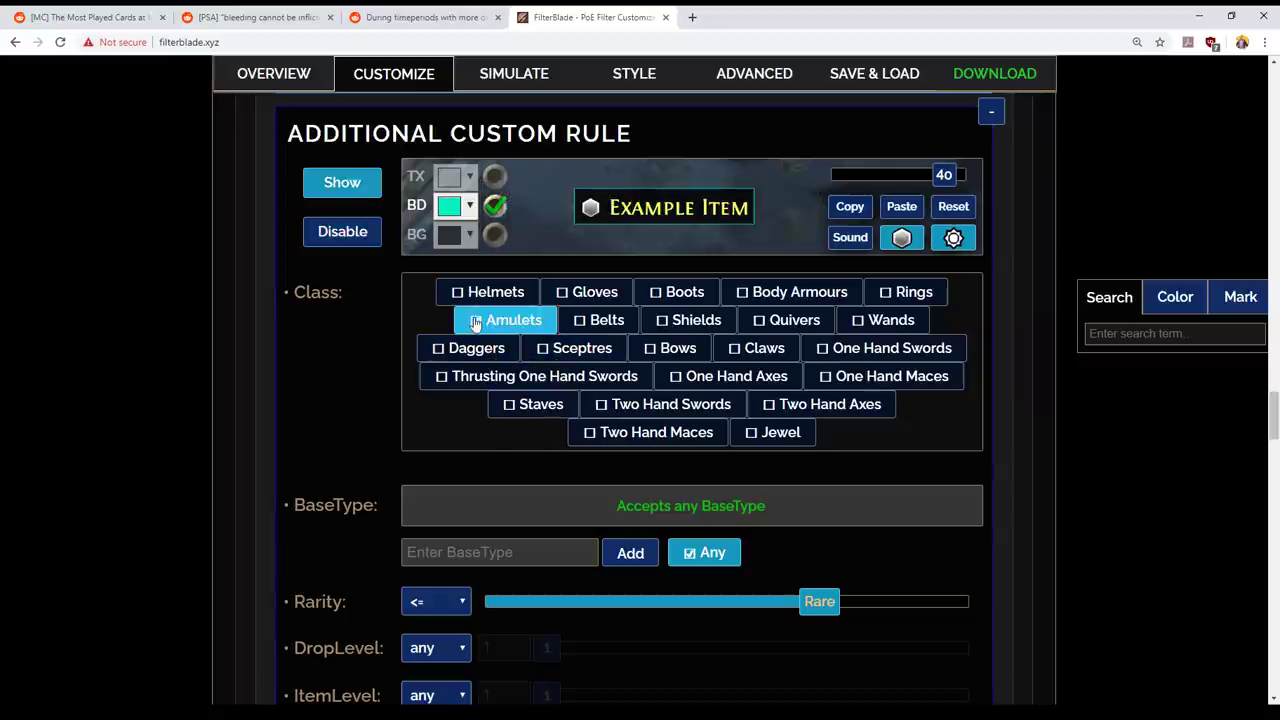
click(882, 296)
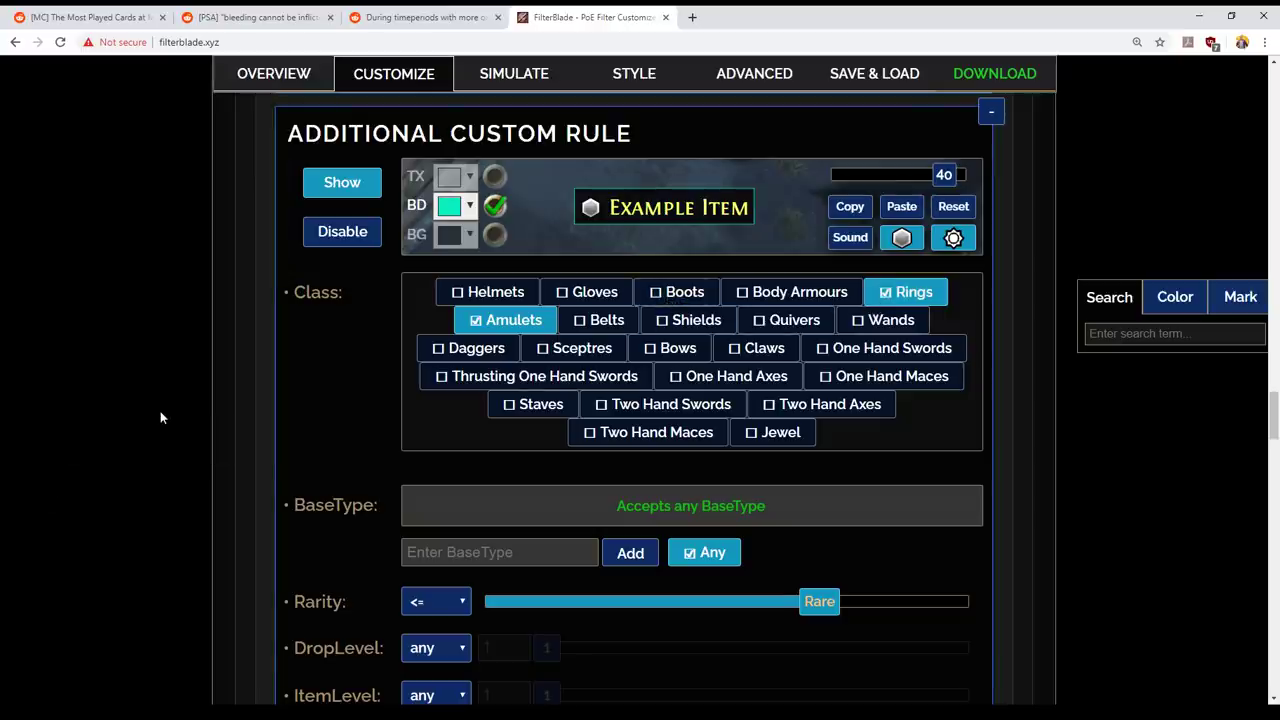
click(759, 442)
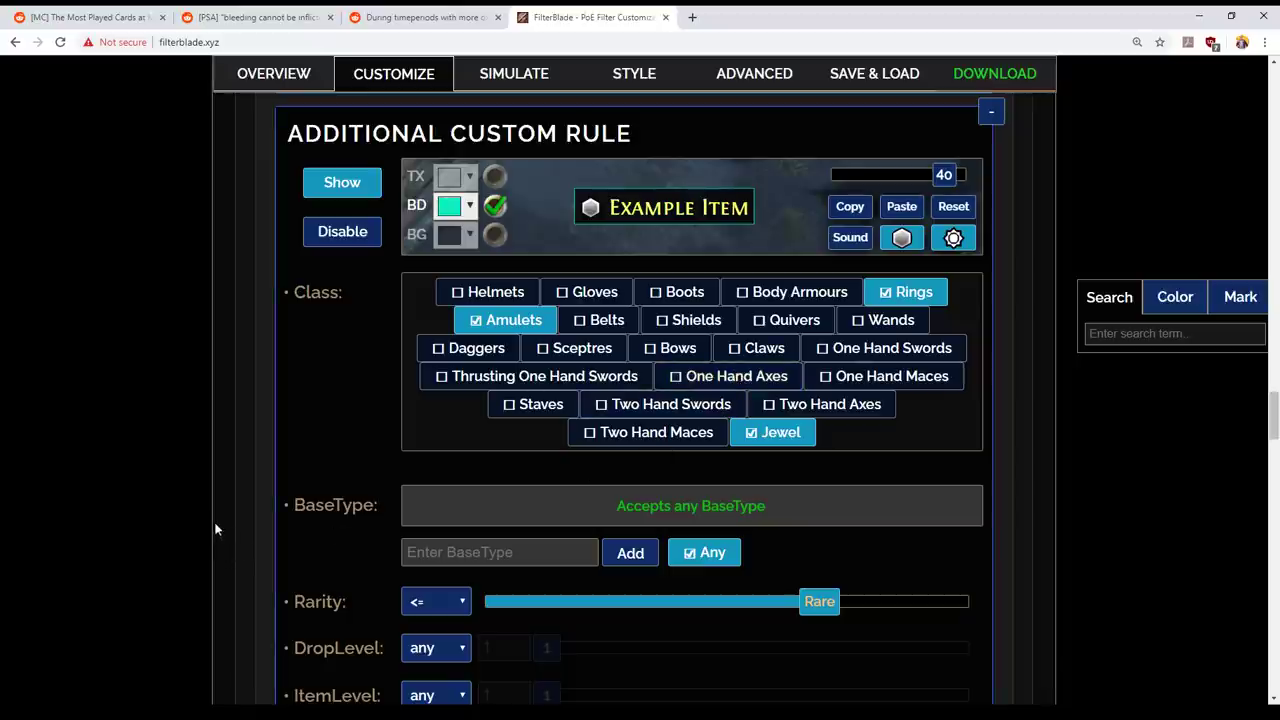
- Review the new jewellery rule's conditions, and enable its custom text and background colours
scroll(484, 347, down, 3)
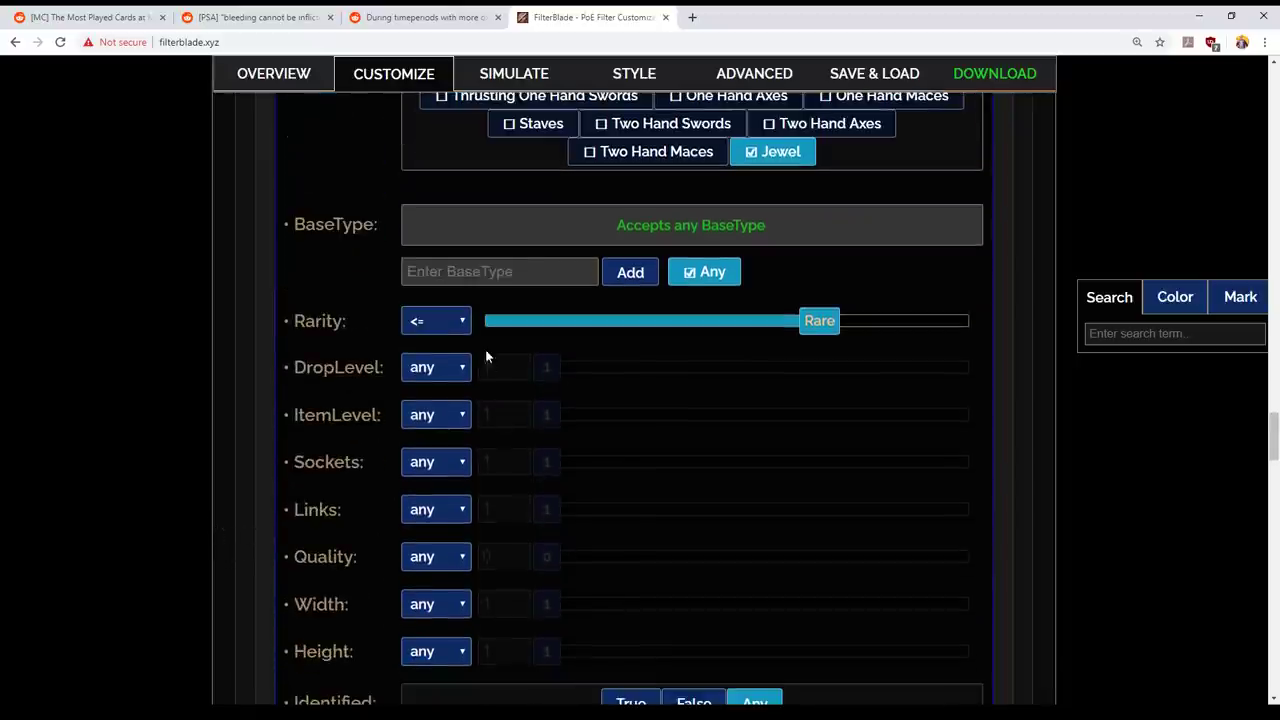
scroll(613, 457, down, 2)
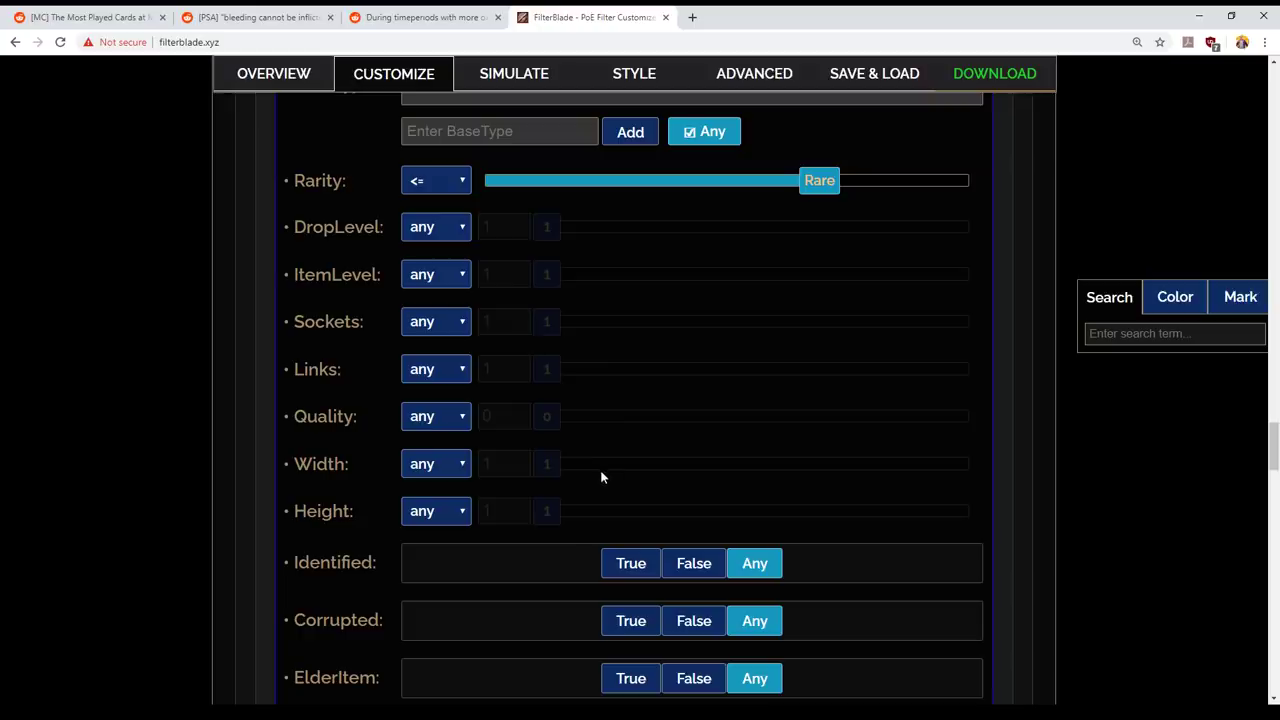
scroll(600, 469, down, 9)
scroll(587, 527, up, 4)
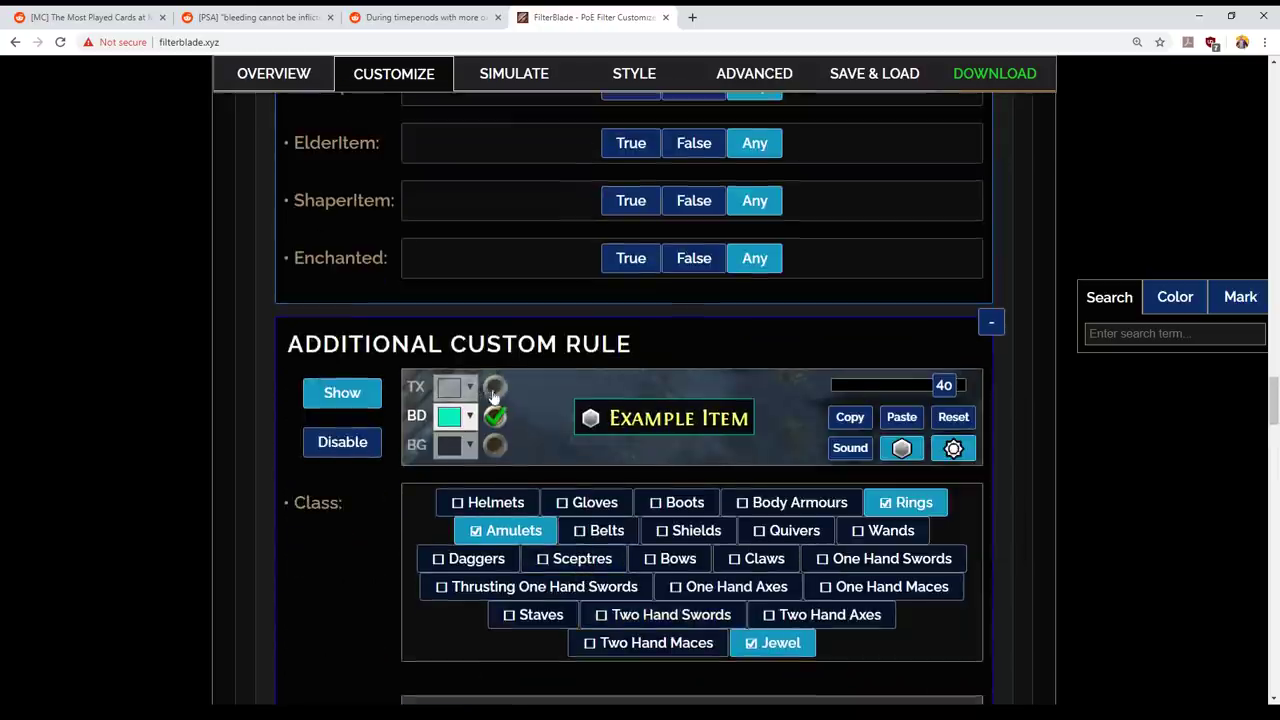
click(494, 386)
click(496, 446)
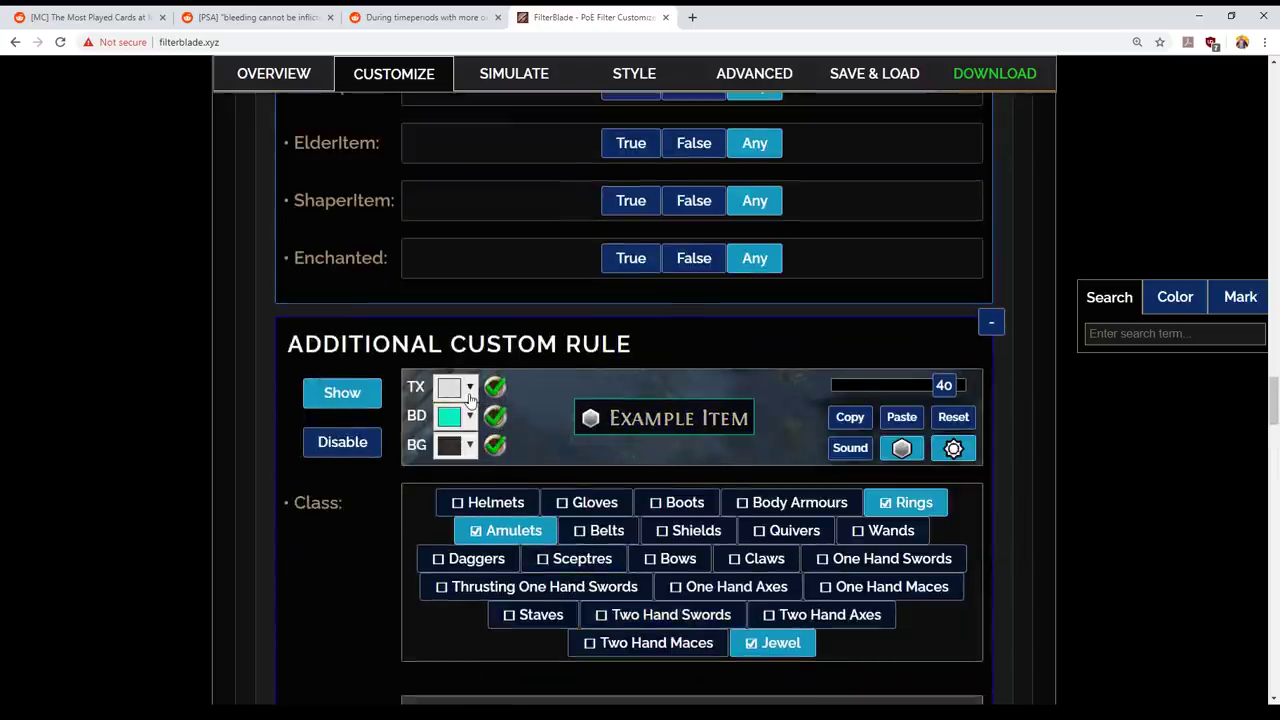
- Set the jewellery rule's text colour to red, rgb(255, 0, 0)
click(360, 443)
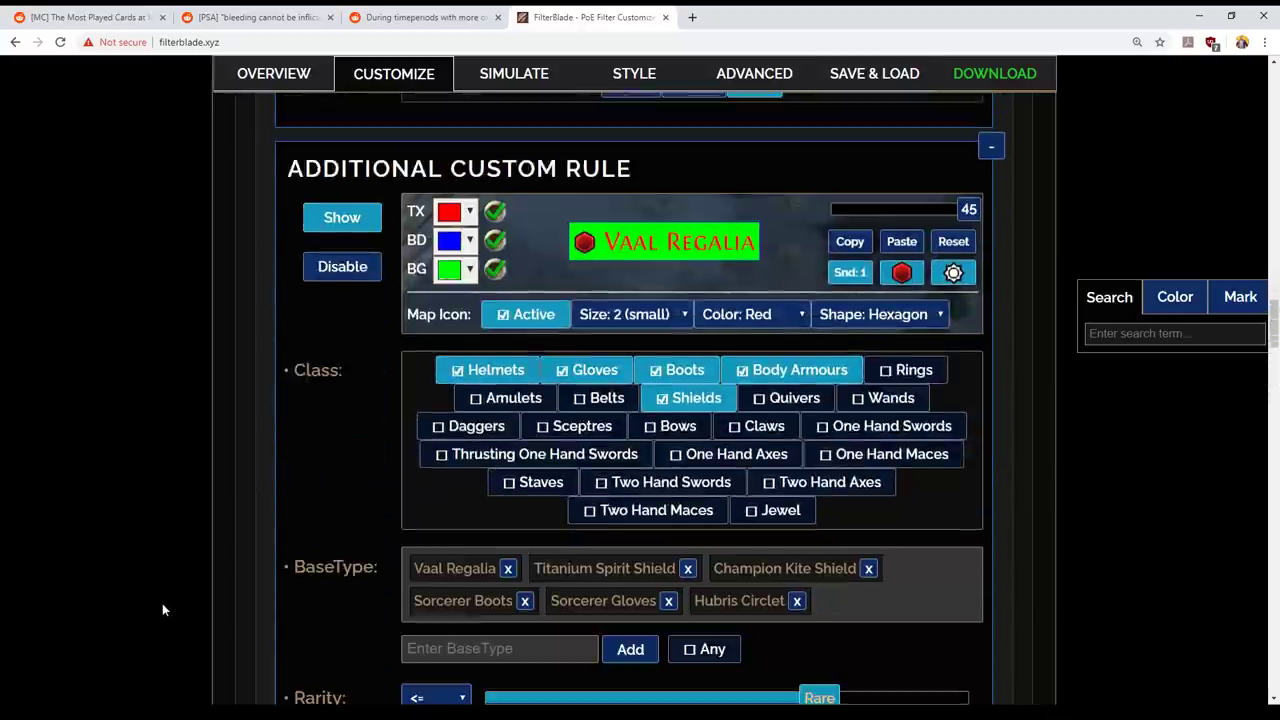
scroll(162, 588, down, 10)
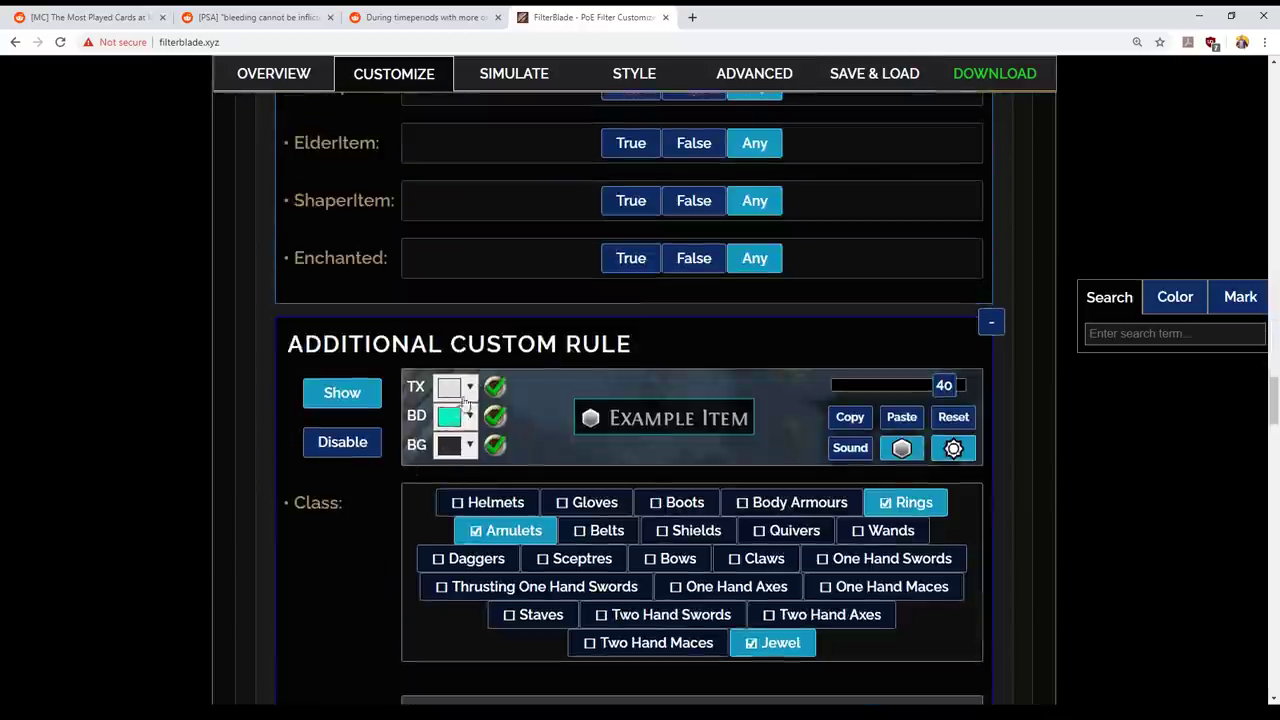
click(472, 386)
click(469, 420)
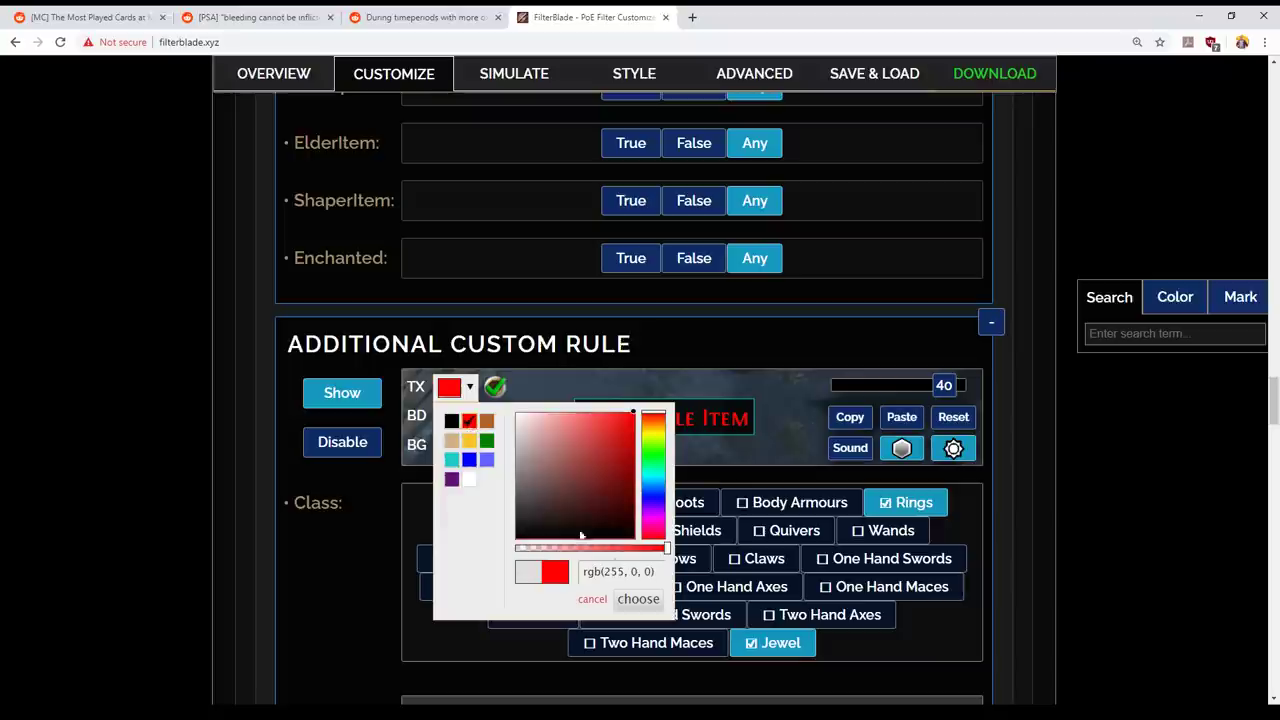
click(638, 599)
- Set the jewellery rule's border colour to opaque yellow-green, rgb(127, 255, 0)
click(469, 415)
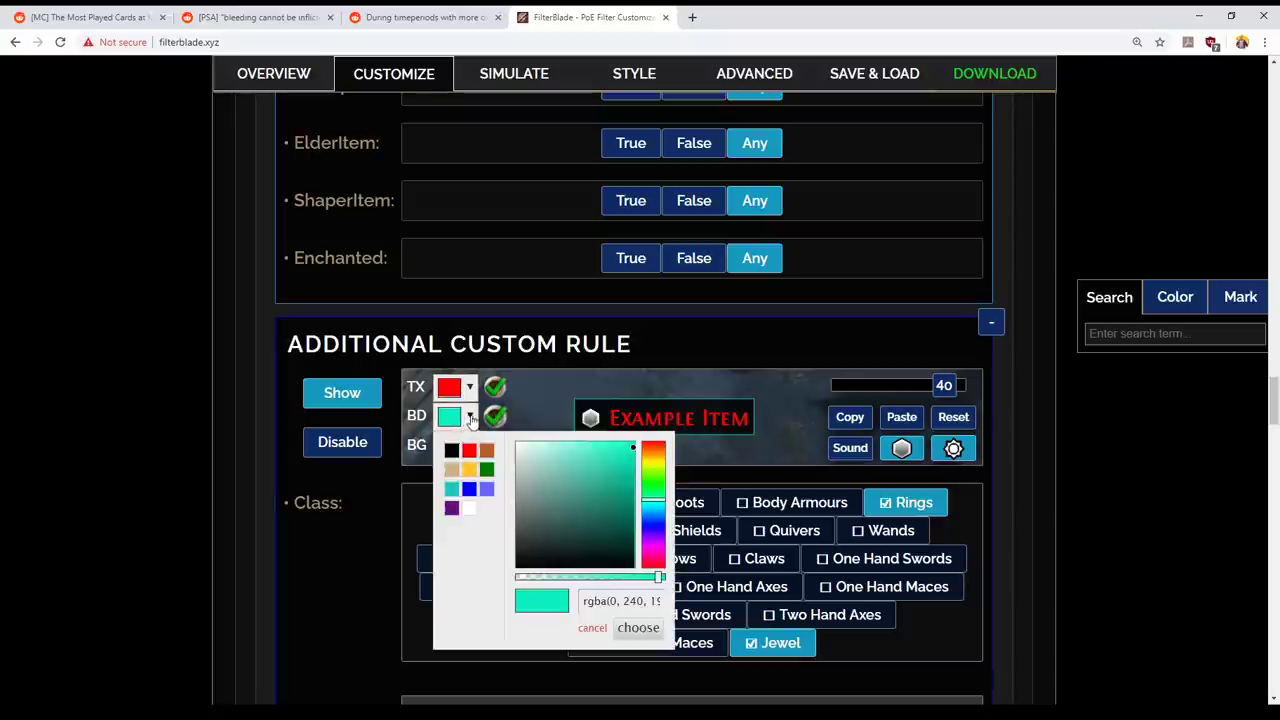
click(652, 476)
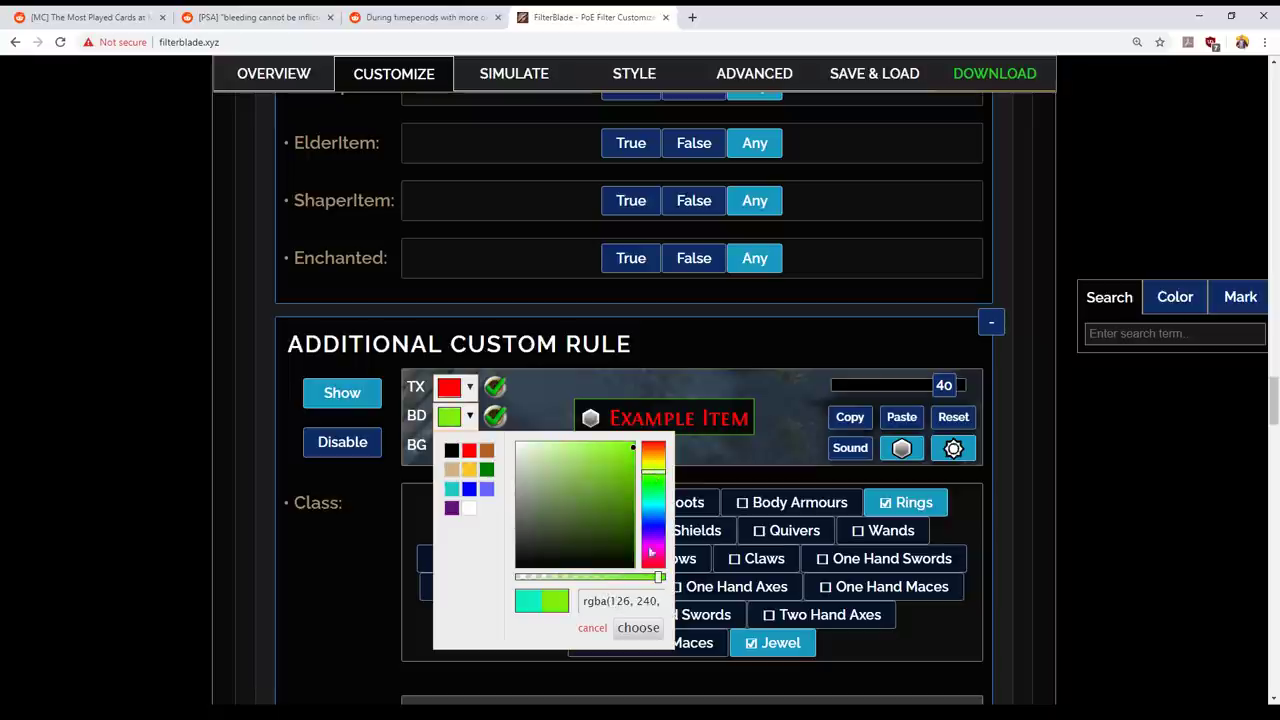
click(633, 443)
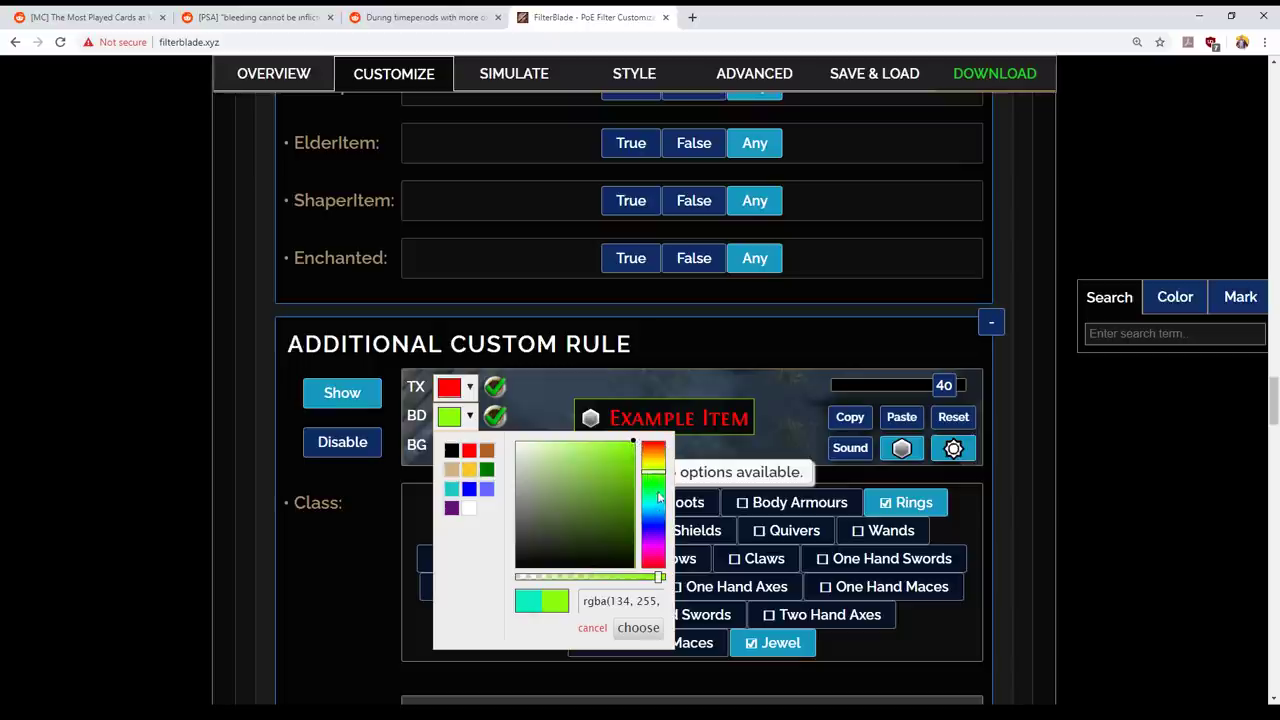
drag(658, 480, 658, 482)
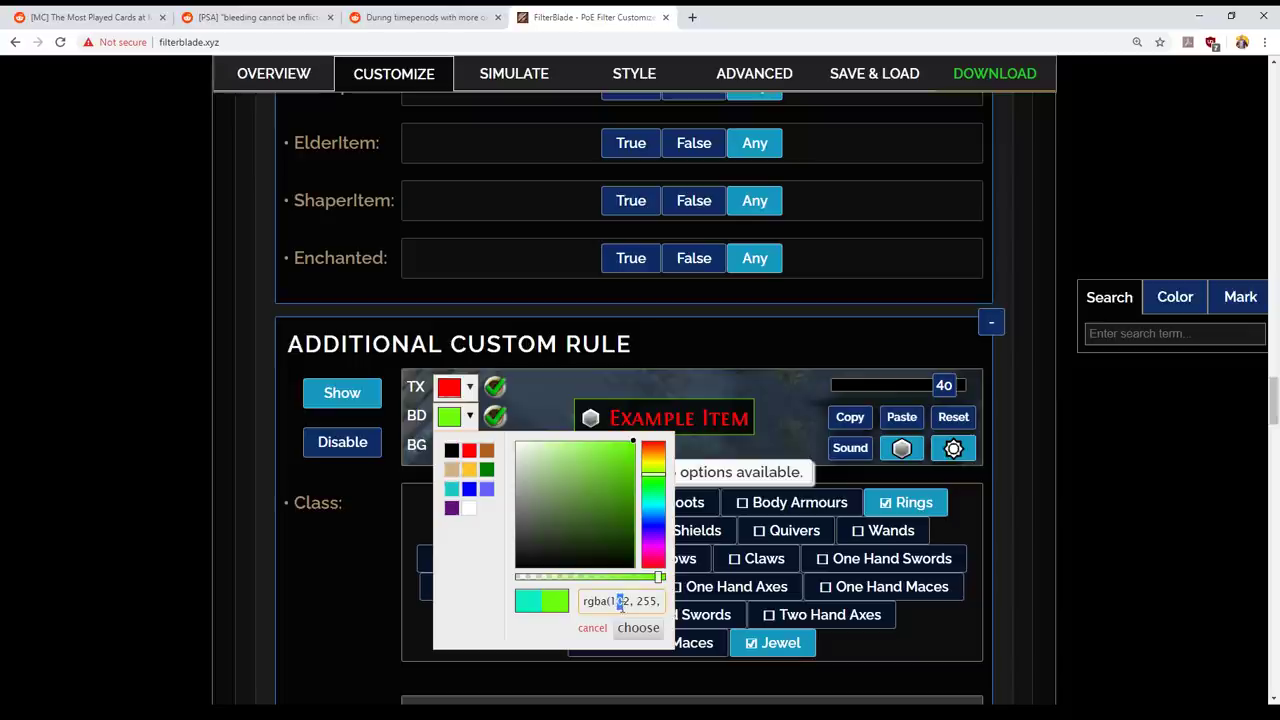
key(BackSpace)
drag(658, 583, 667, 580)
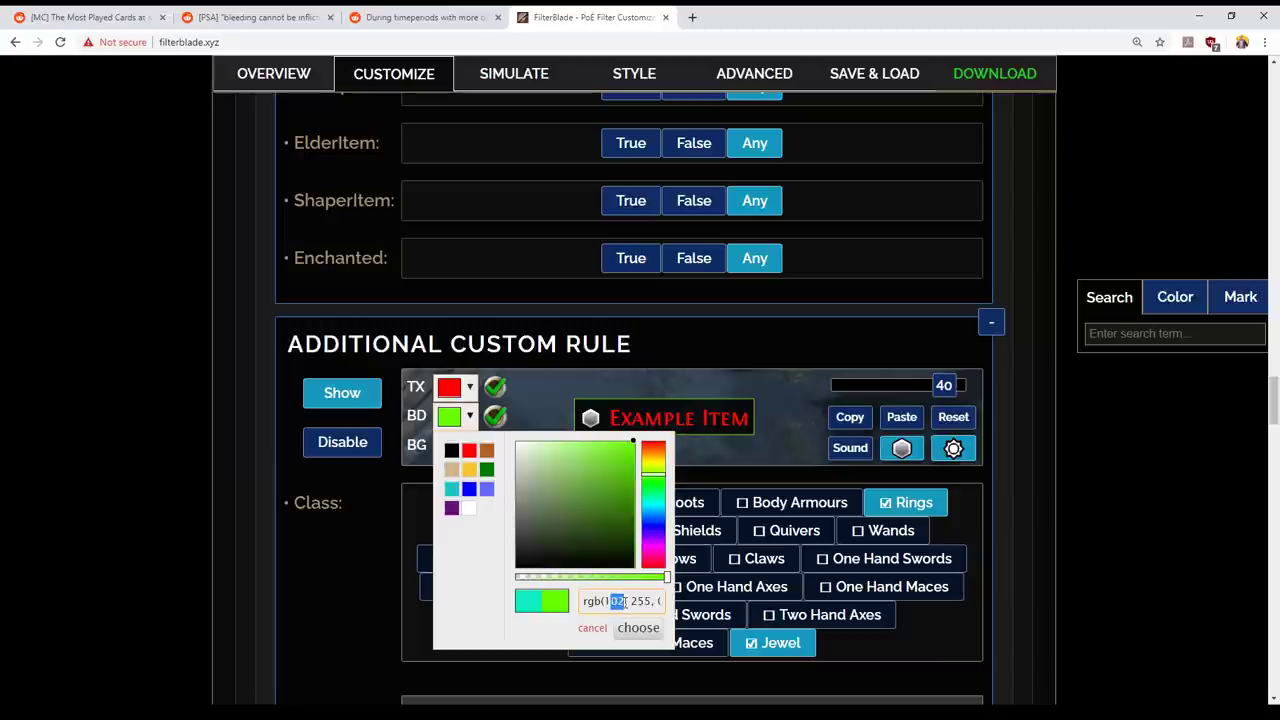
text(27)
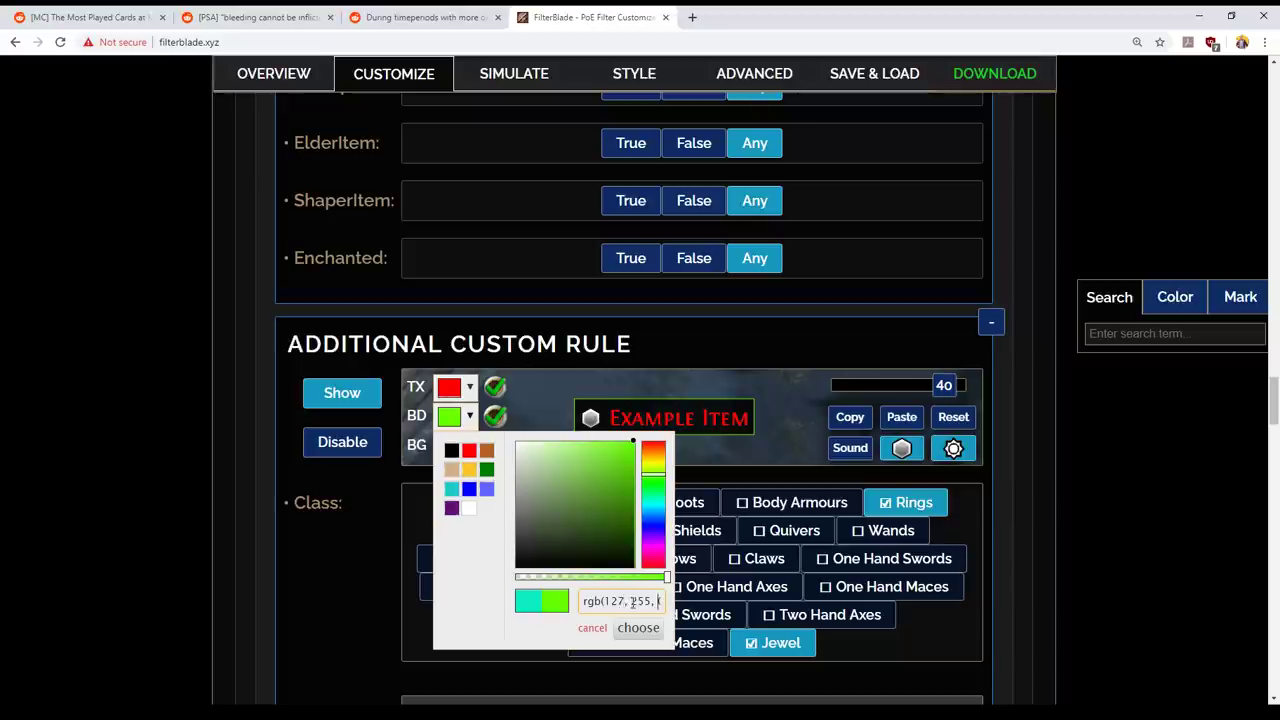
click(638, 627)
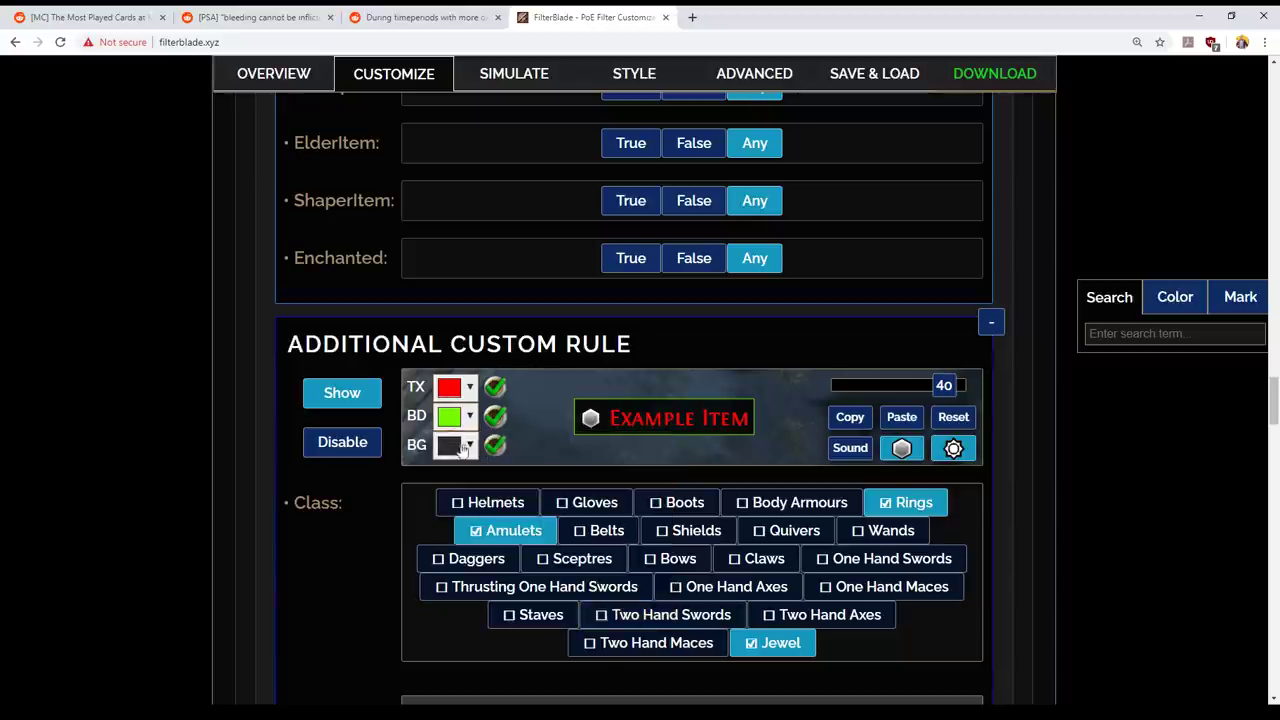
click(470, 446)
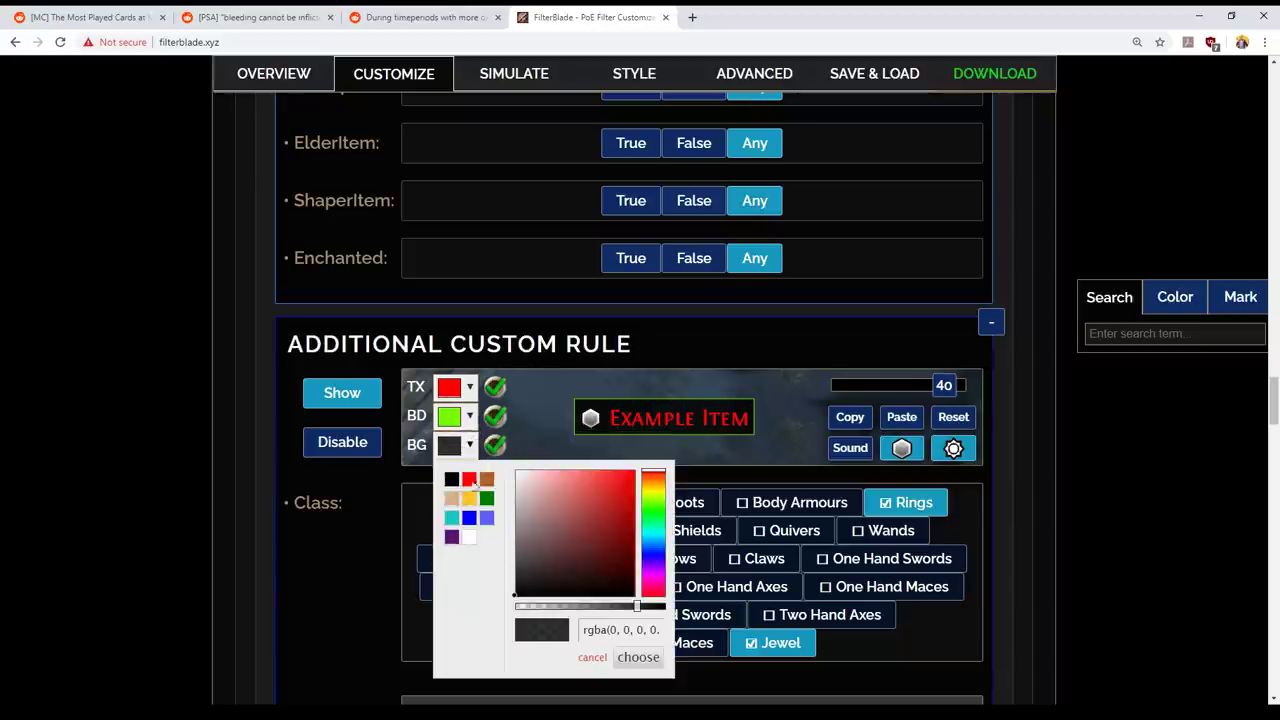
drag(602, 630, 768, 640)
click(638, 657)
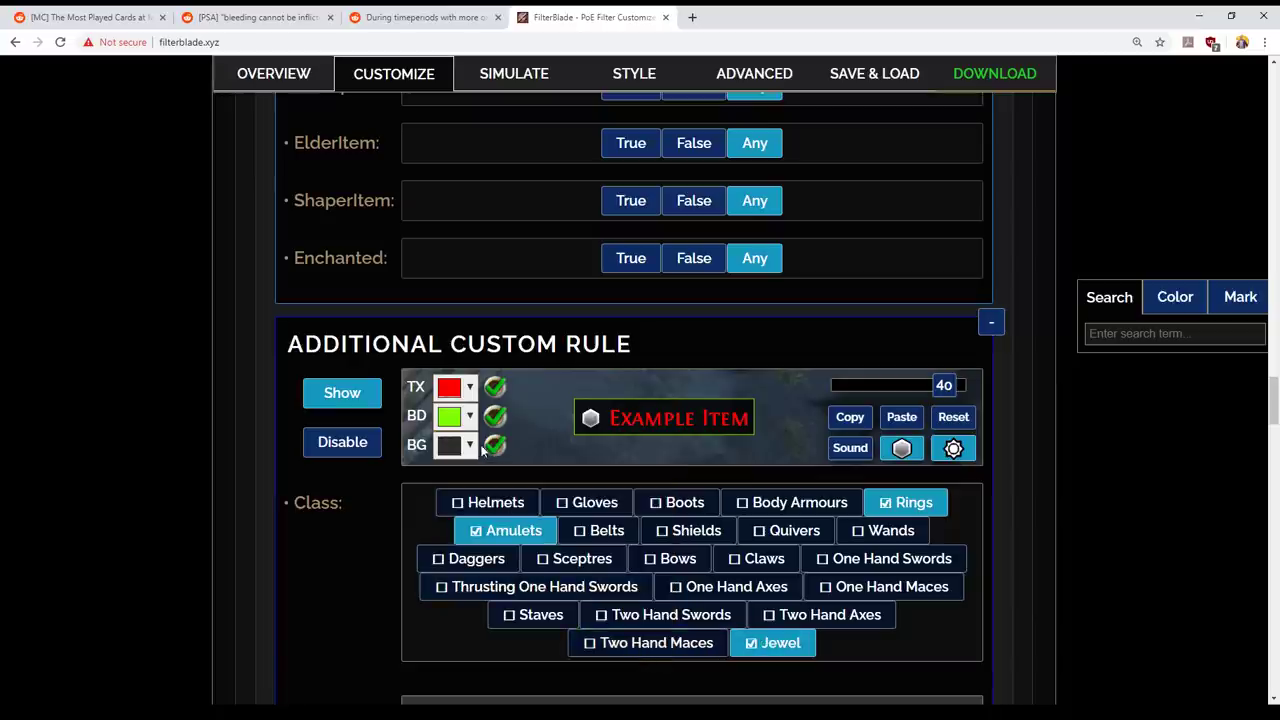
click(470, 446)
click(216, 485)
- Compare with the armour rule's styling, and set the jewellery rule's background colour to green, rgb(0, 255, 0)
scroll(216, 485, up, 8)
scroll(281, 544, up, 3)
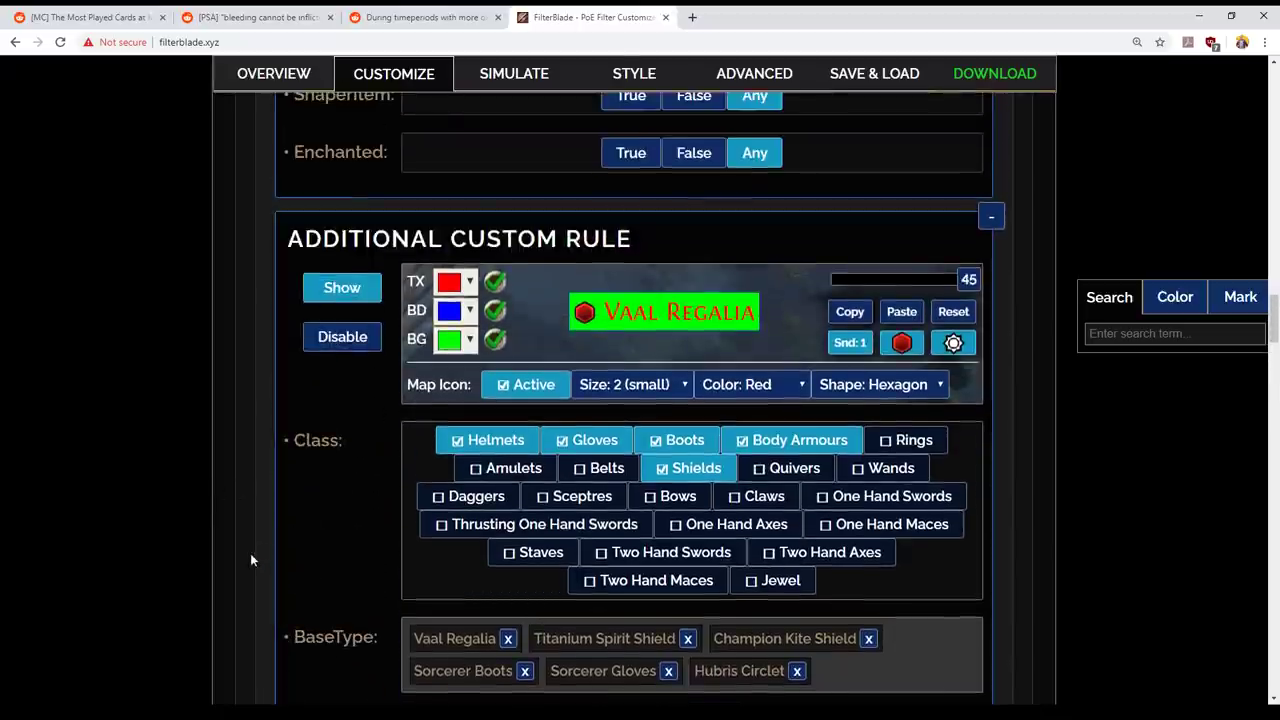
scroll(251, 557, down, 9)
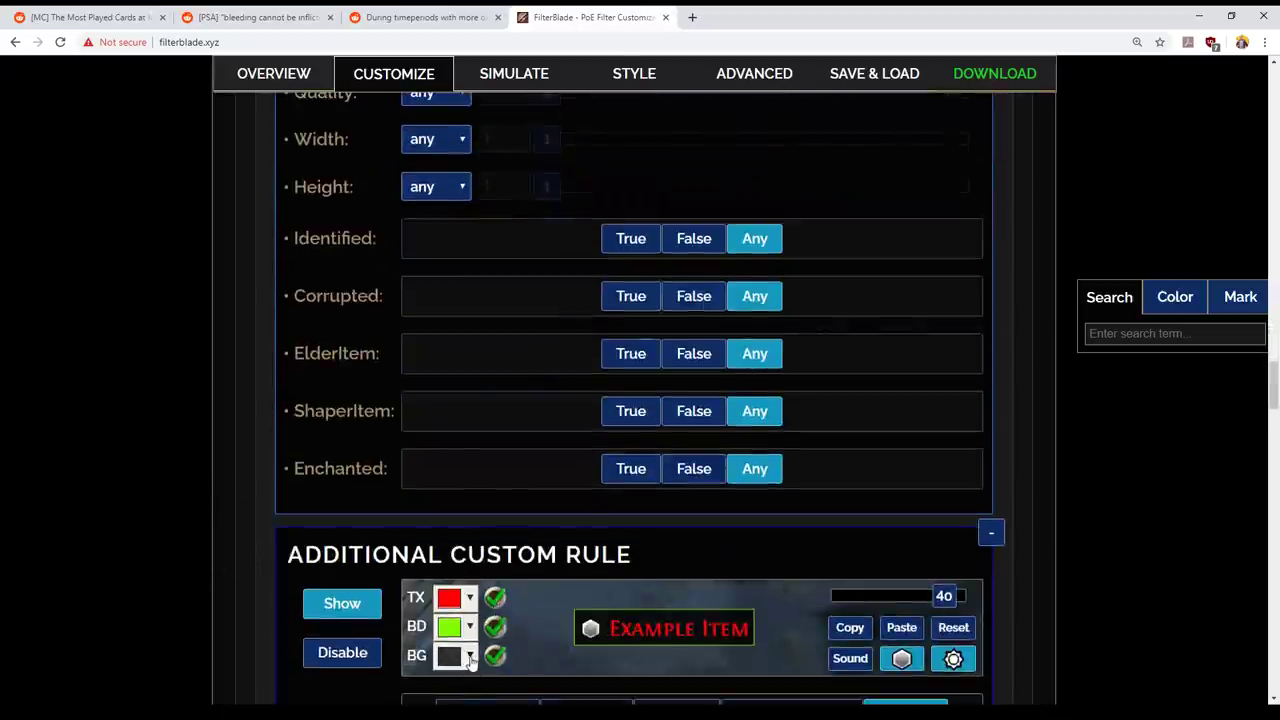
click(469, 656)
click(655, 470)
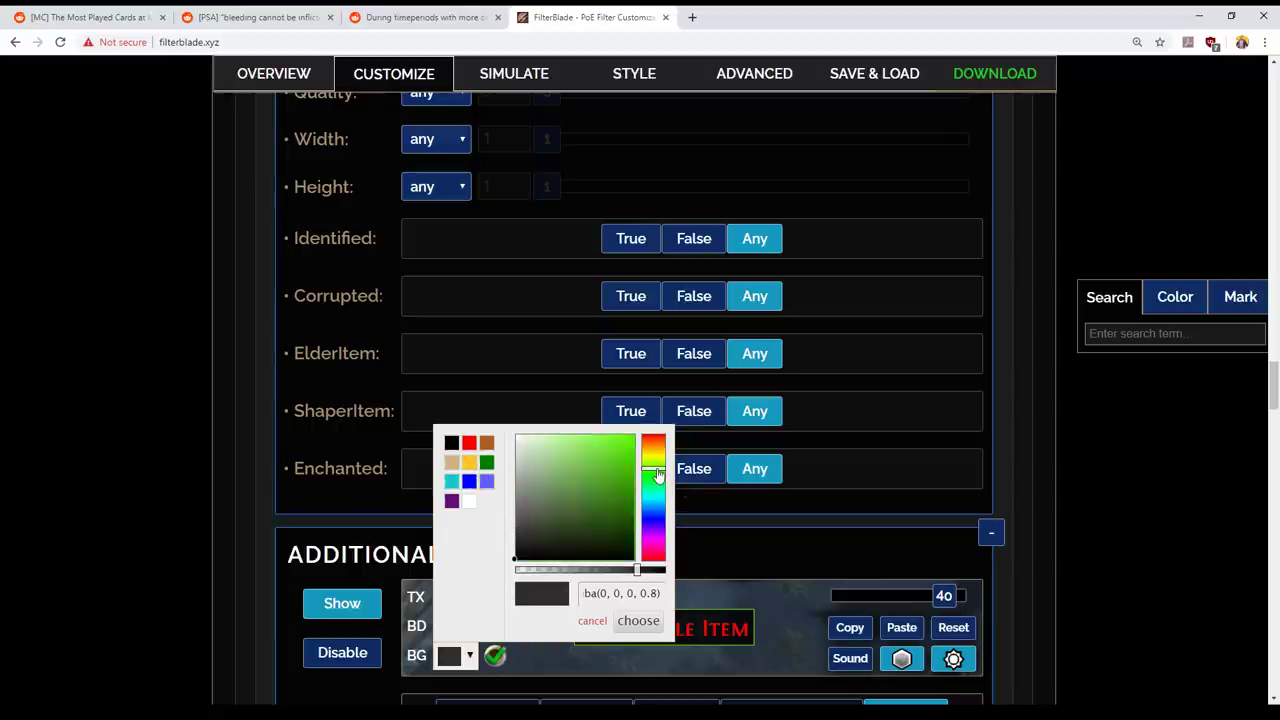
drag(620, 528, 657, 366)
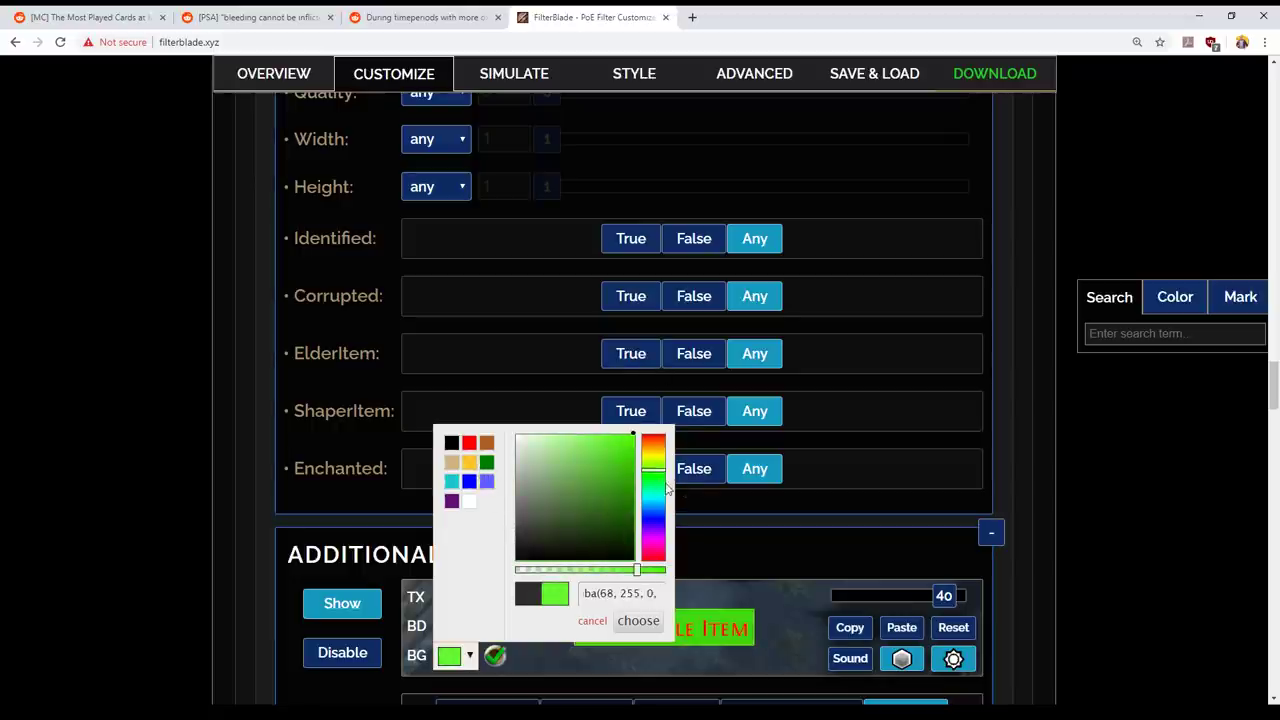
drag(655, 480, 656, 482)
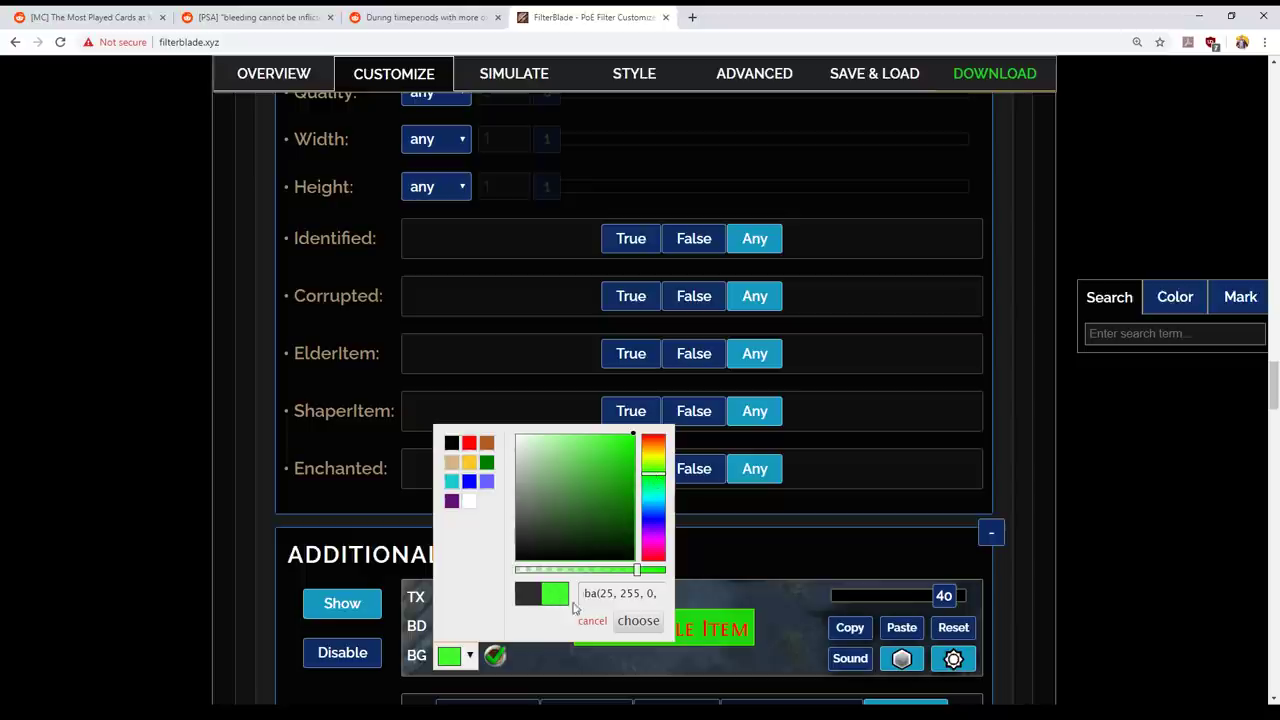
double_click(604, 593)
text(0)
click(638, 620)
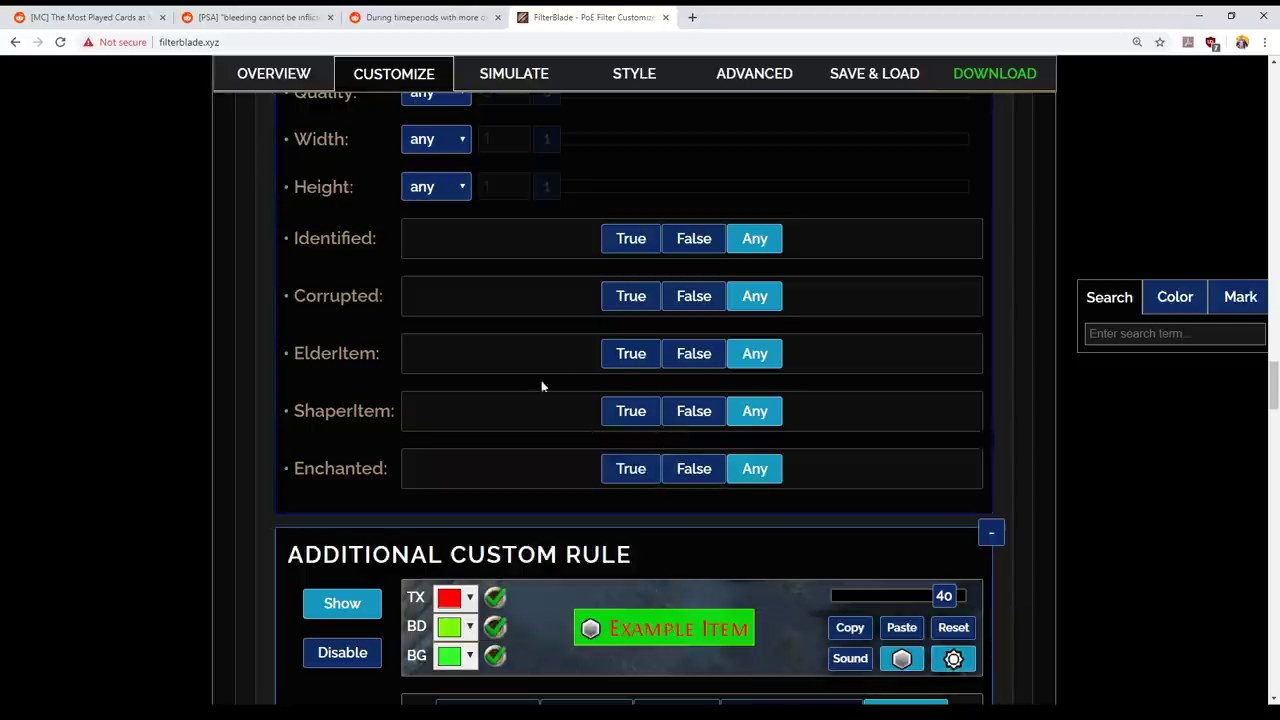
- Change the jewellery rule's border colour to opaque black
scroll(460, 470, up, 3)
scroll(380, 557, down, 4)
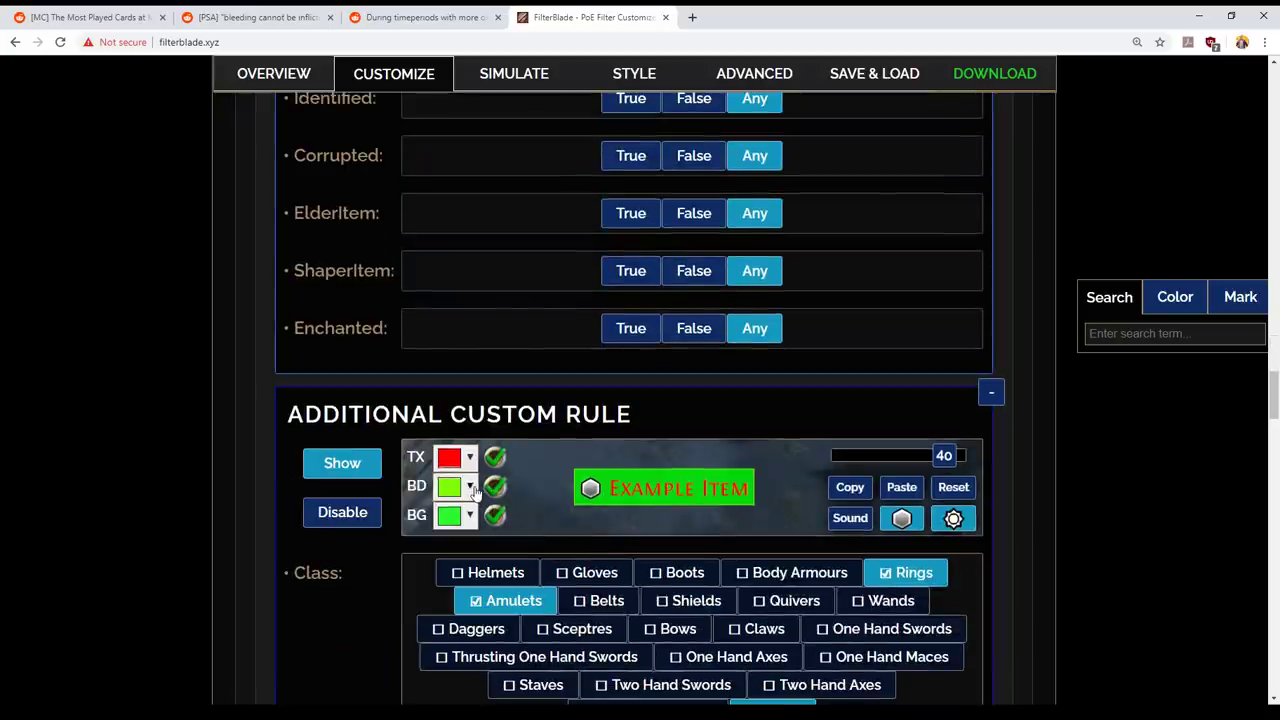
click(470, 487)
drag(556, 338, 486, 470)
click(637, 451)
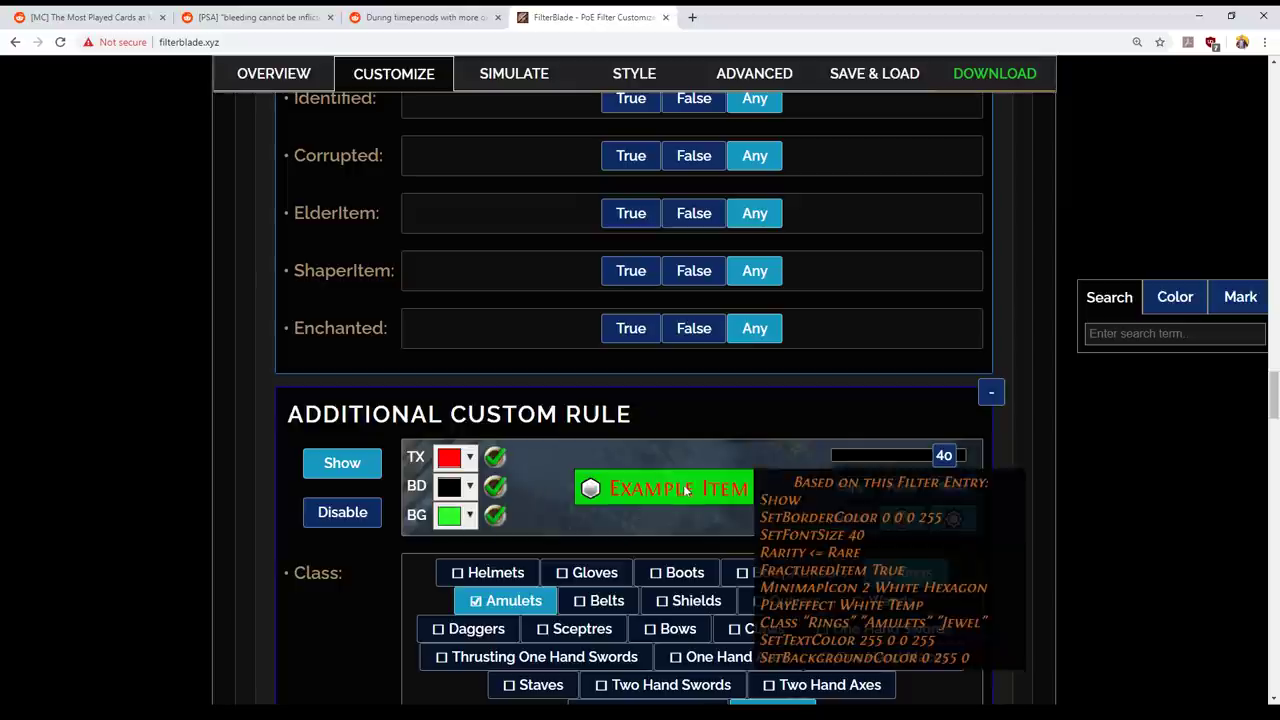
- Set the jewellery rule's font size to 45 and its map icon colour to Red
drag(943, 455, 968, 455)
click(912, 522)
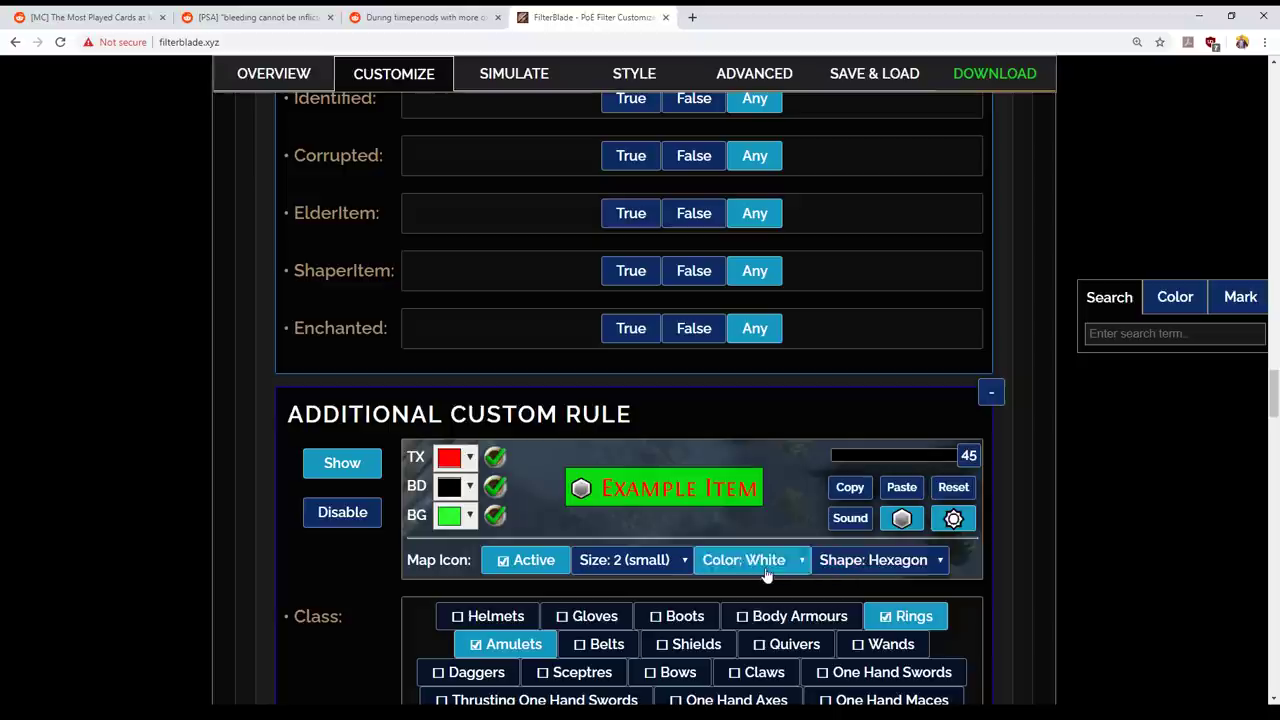
click(745, 652)
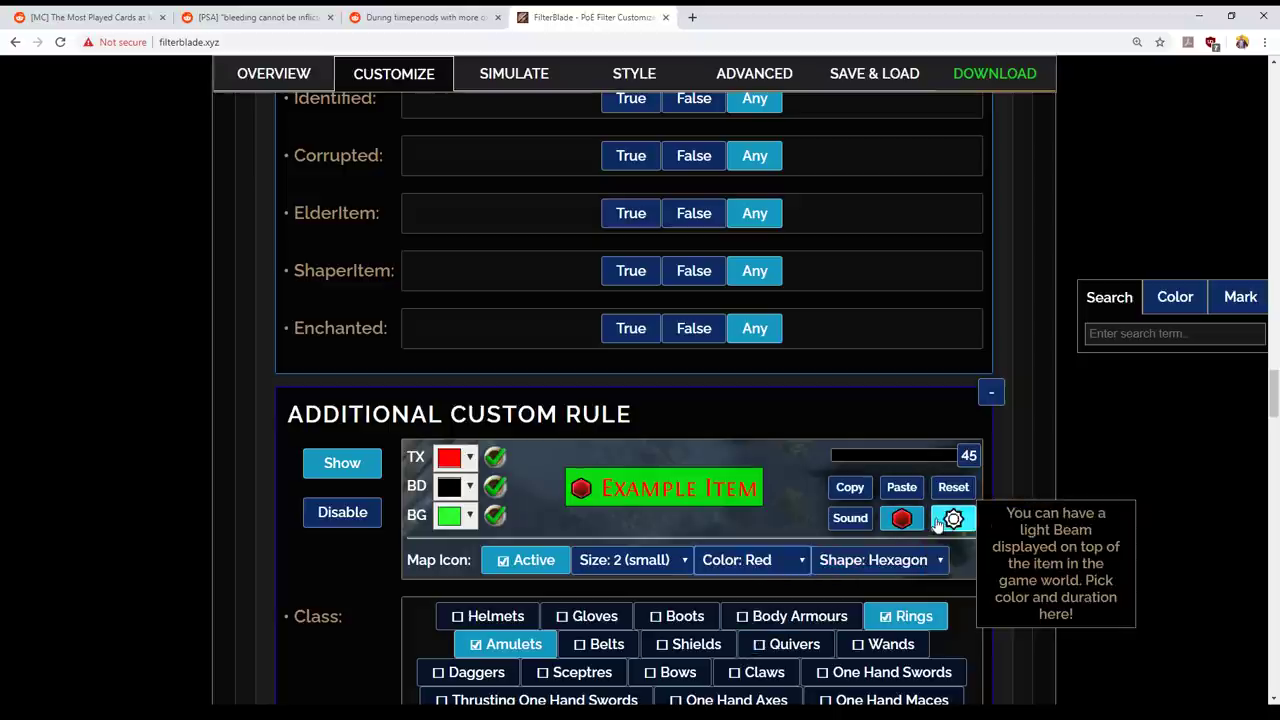
- Give the jewellery rule the Normal drop sound number 1
click(850, 518)
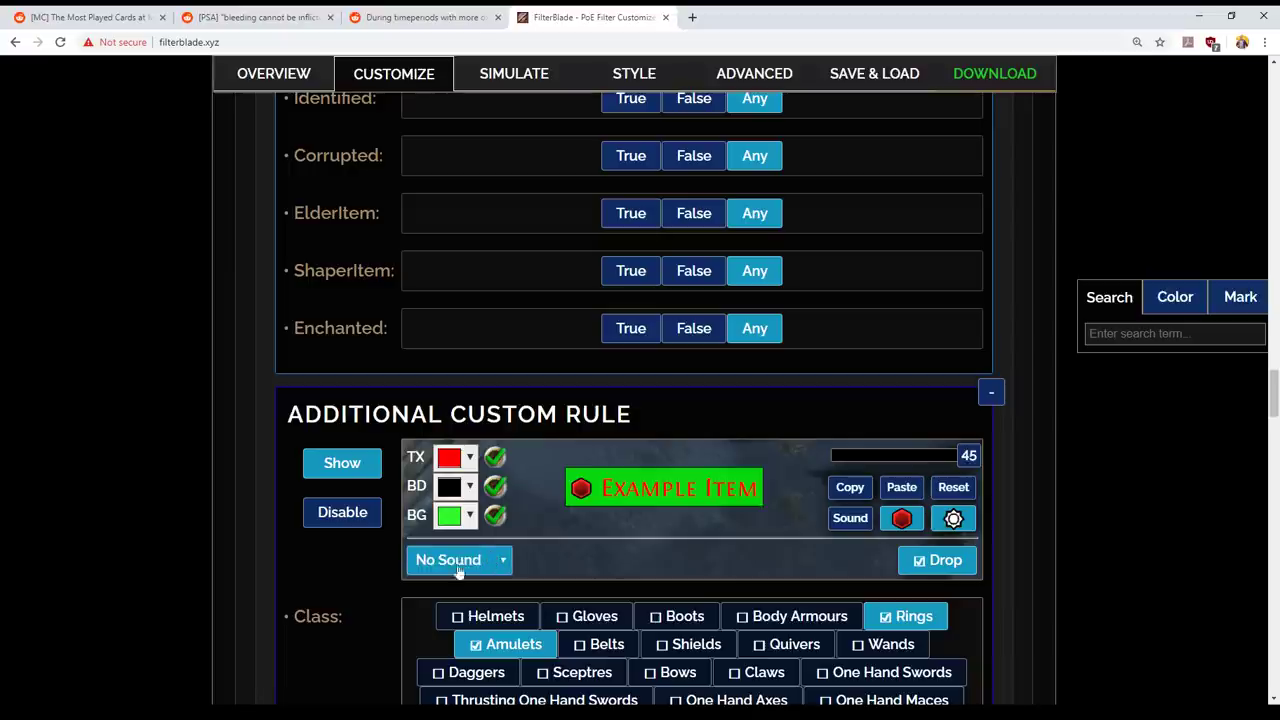
click(462, 604)
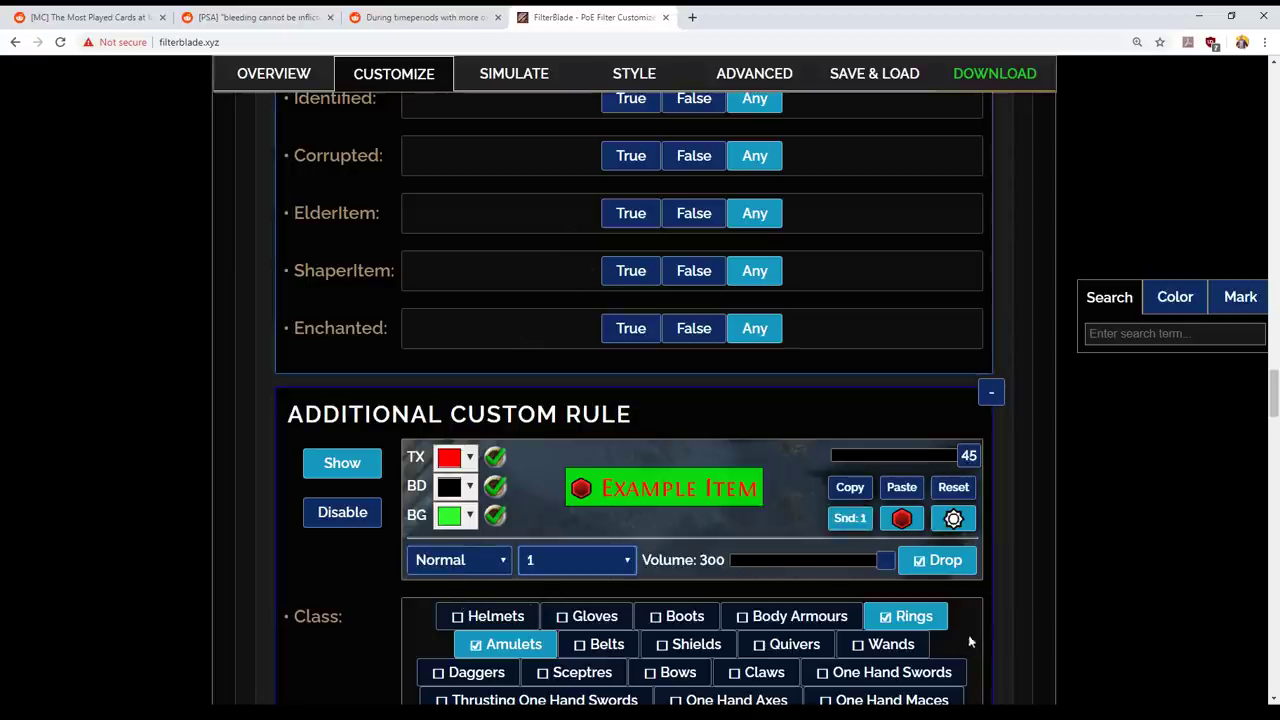
scroll(990, 540, down, 1)
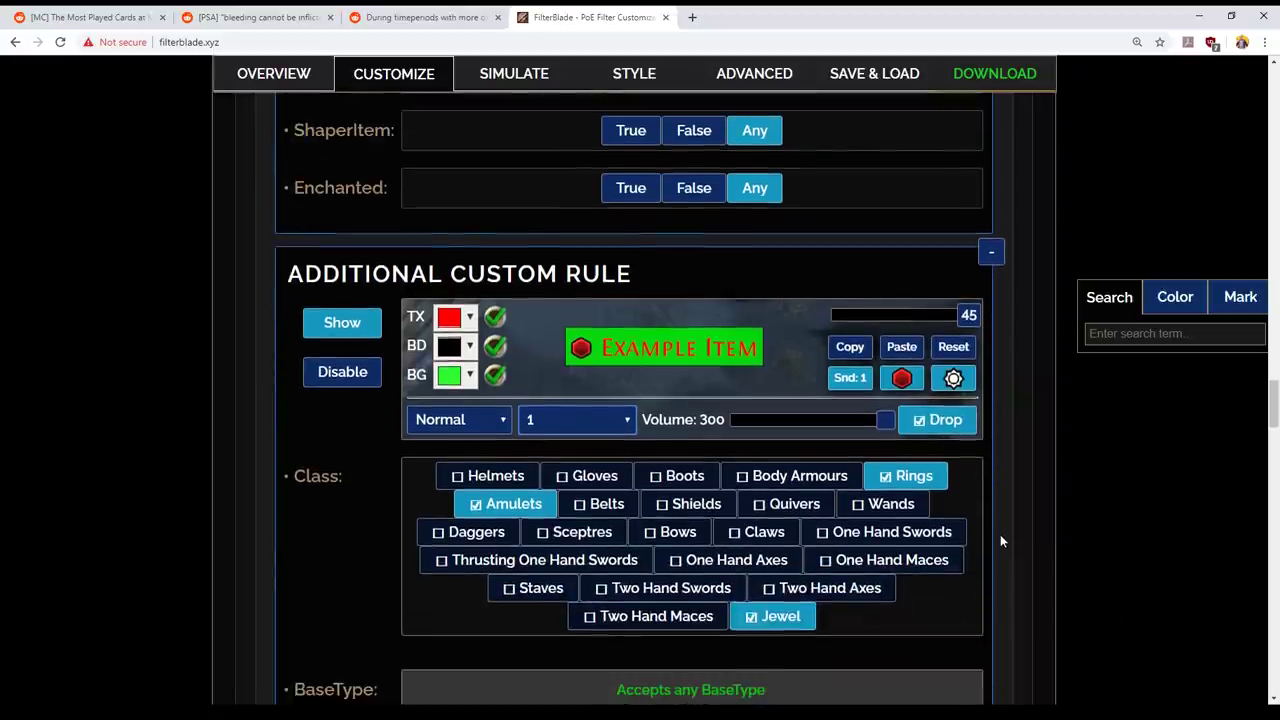
- Review the jewellery rule's styling, selected classes and remaining item conditions
scroll(63, 473, down, 1)
scroll(63, 473, down, 5)
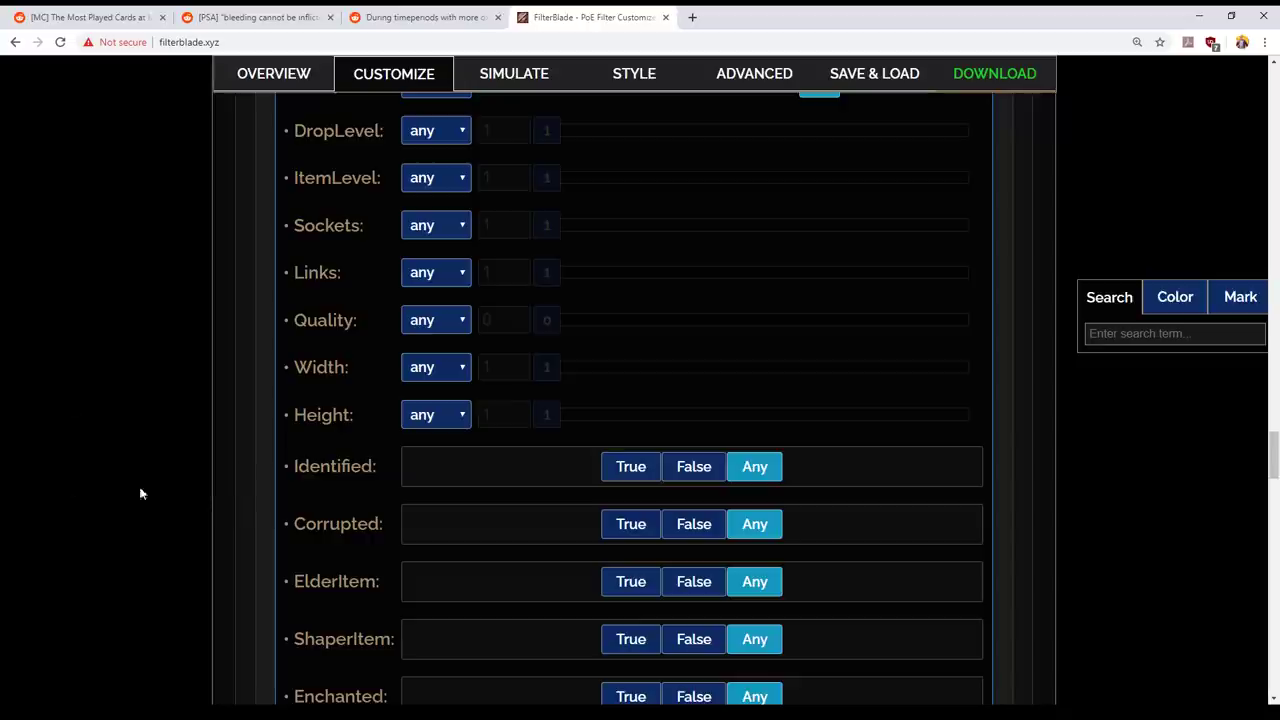
scroll(150, 540, up, 4)
scroll(145, 600, down, 13)
scroll(142, 635, up, 4)
scroll(148, 471, up, 4)
scroll(140, 497, down, 4)
scroll(155, 512, up, 3)
scroll(155, 512, down, 5)
scroll(160, 508, down, 7)
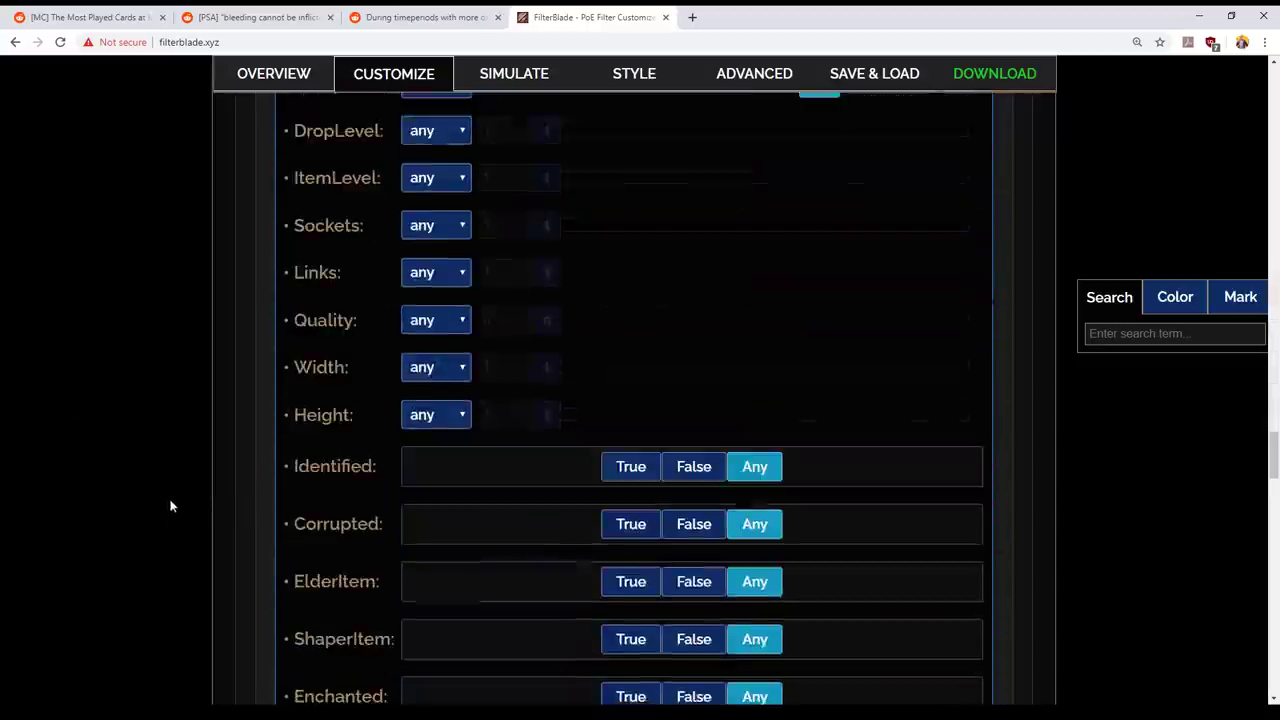
scroll(200, 540, up, 9)
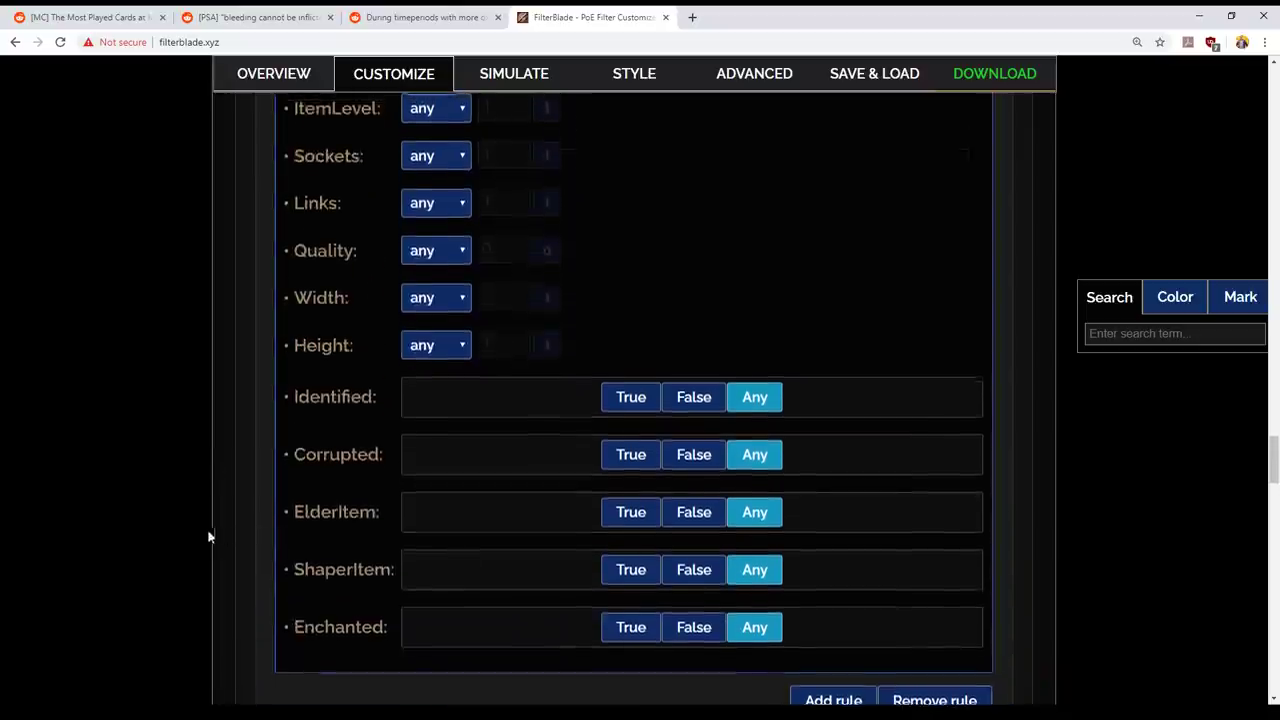
scroll(190, 543, down, 2)
scroll(190, 542, up, 2)
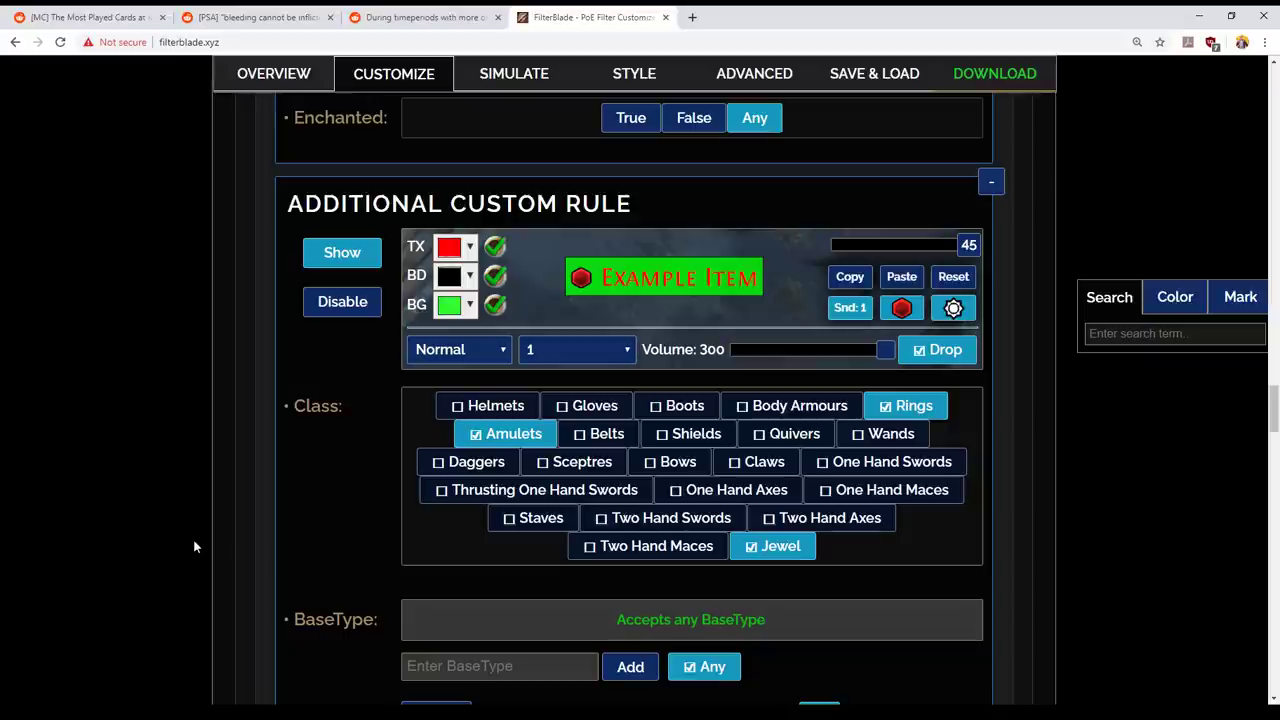
- Add another custom rule for fractured items and have it match every available item class
scroll(200, 546, down, 10)
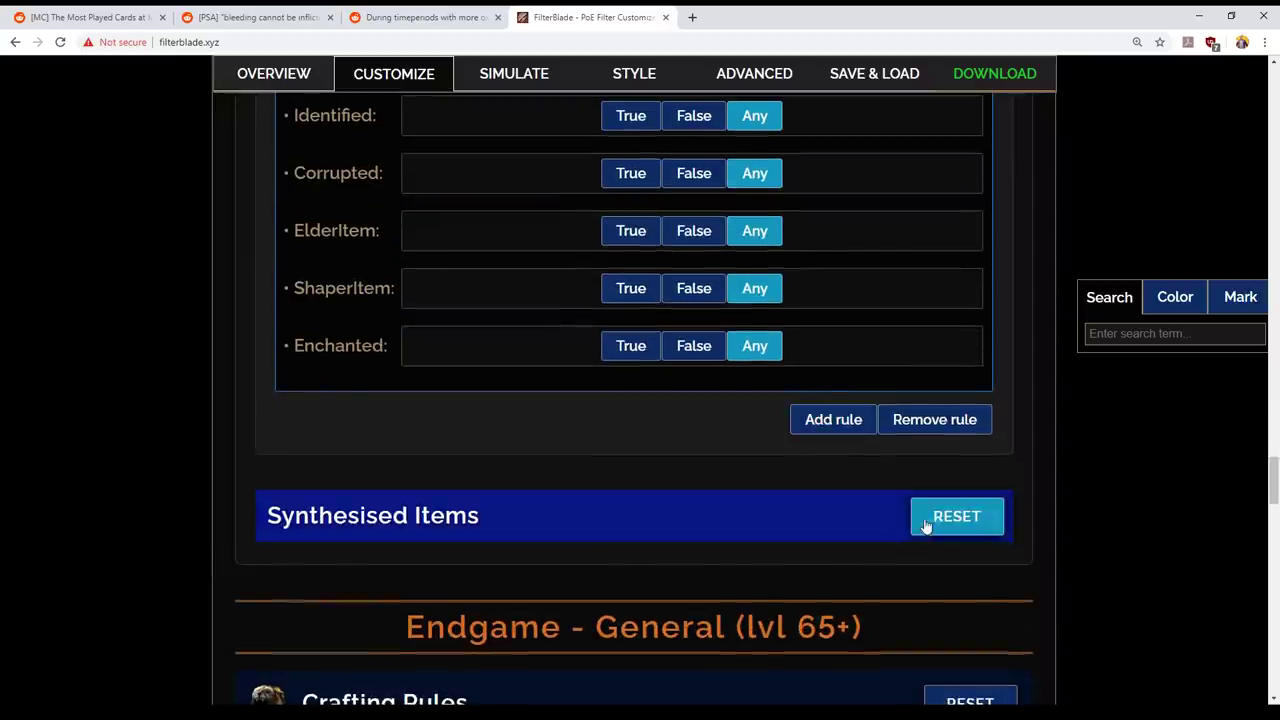
click(833, 421)
scroll(224, 410, down, 3)
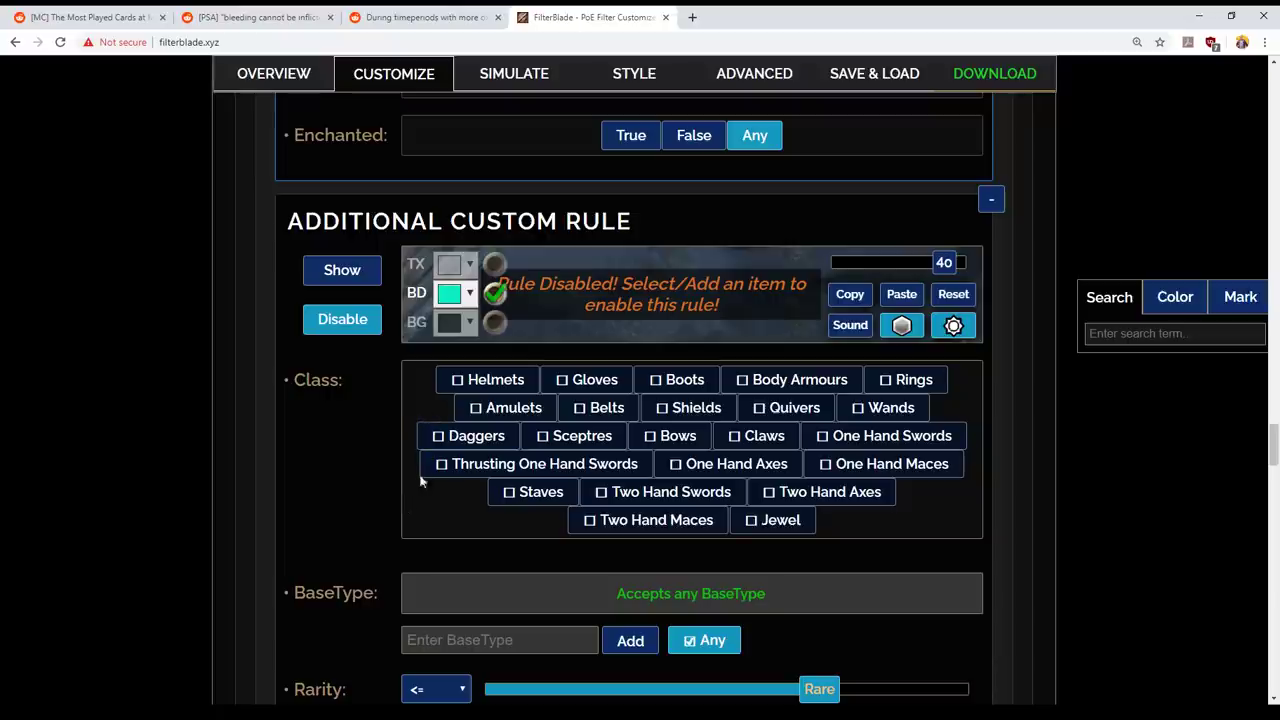
click(478, 381)
click(493, 408)
click(472, 437)
click(497, 466)
click(537, 491)
click(580, 436)
click(602, 408)
click(592, 380)
click(690, 381)
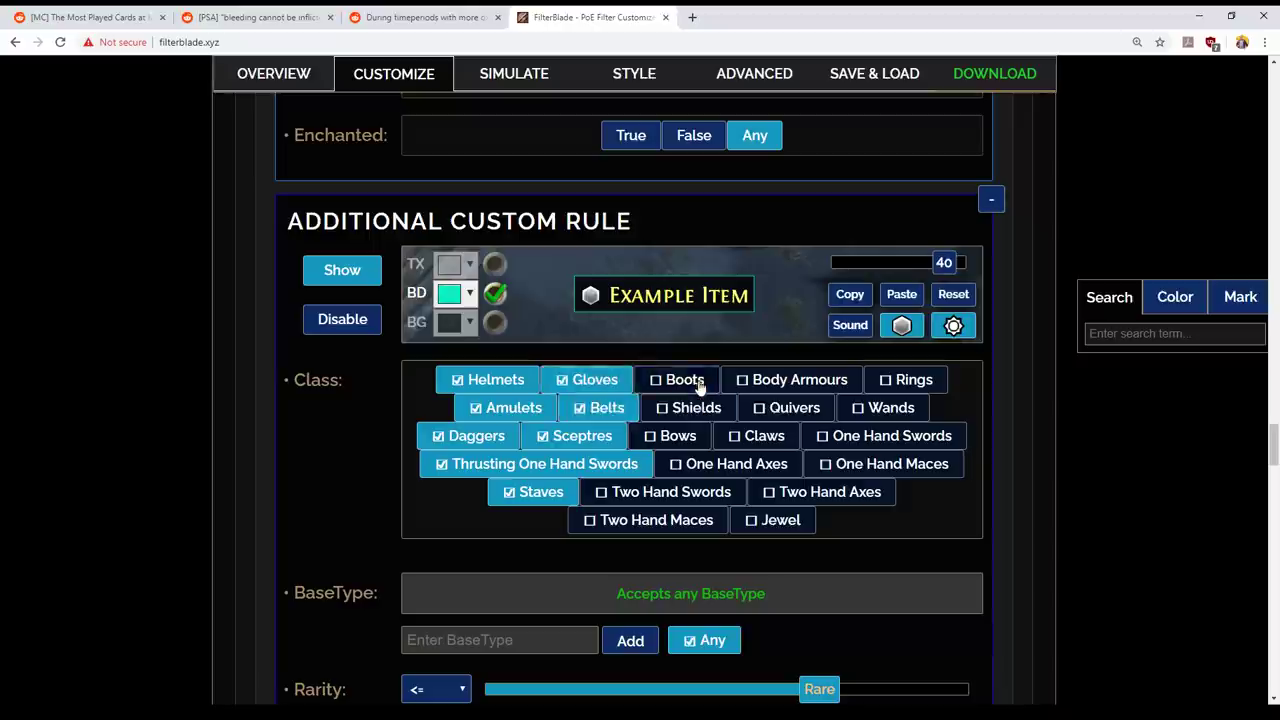
click(696, 408)
click(678, 436)
click(730, 464)
click(668, 492)
click(656, 520)
click(776, 520)
click(829, 492)
click(890, 464)
click(890, 436)
click(764, 436)
click(790, 408)
click(891, 408)
click(913, 380)
click(799, 380)
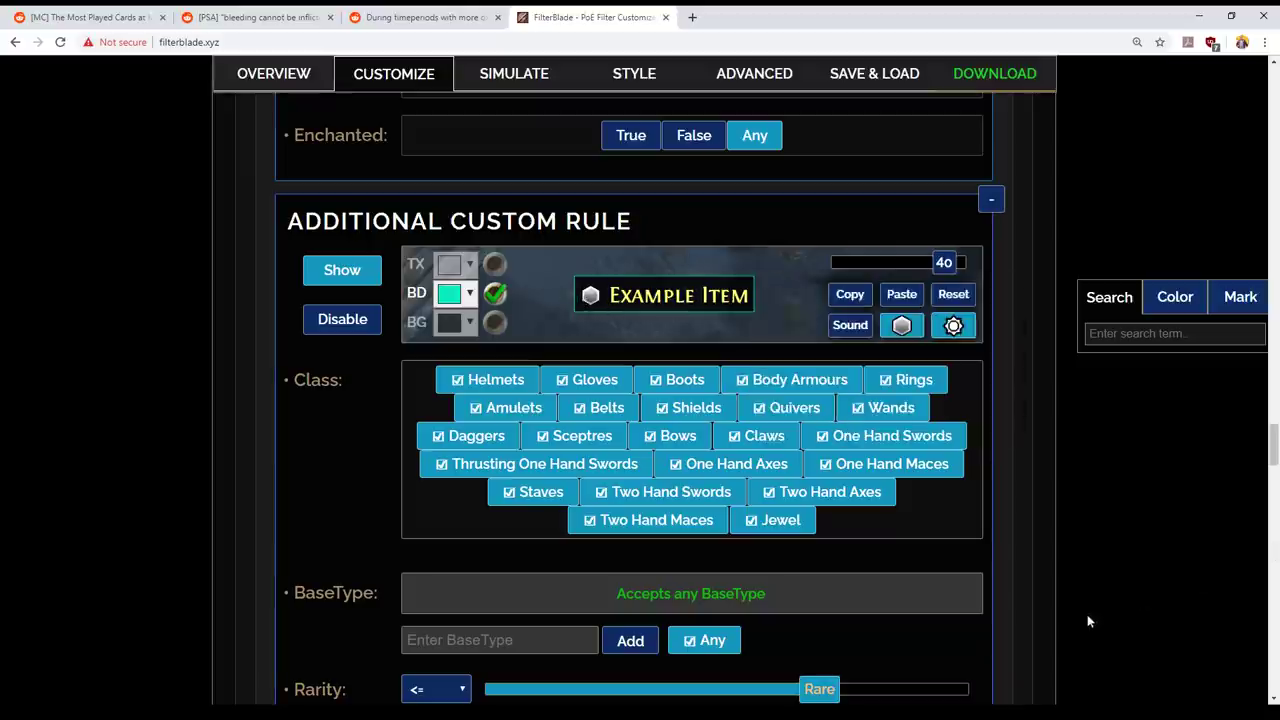
- Reduce the font size of the all-classes rule to 30
scroll(1088, 621, down, 8)
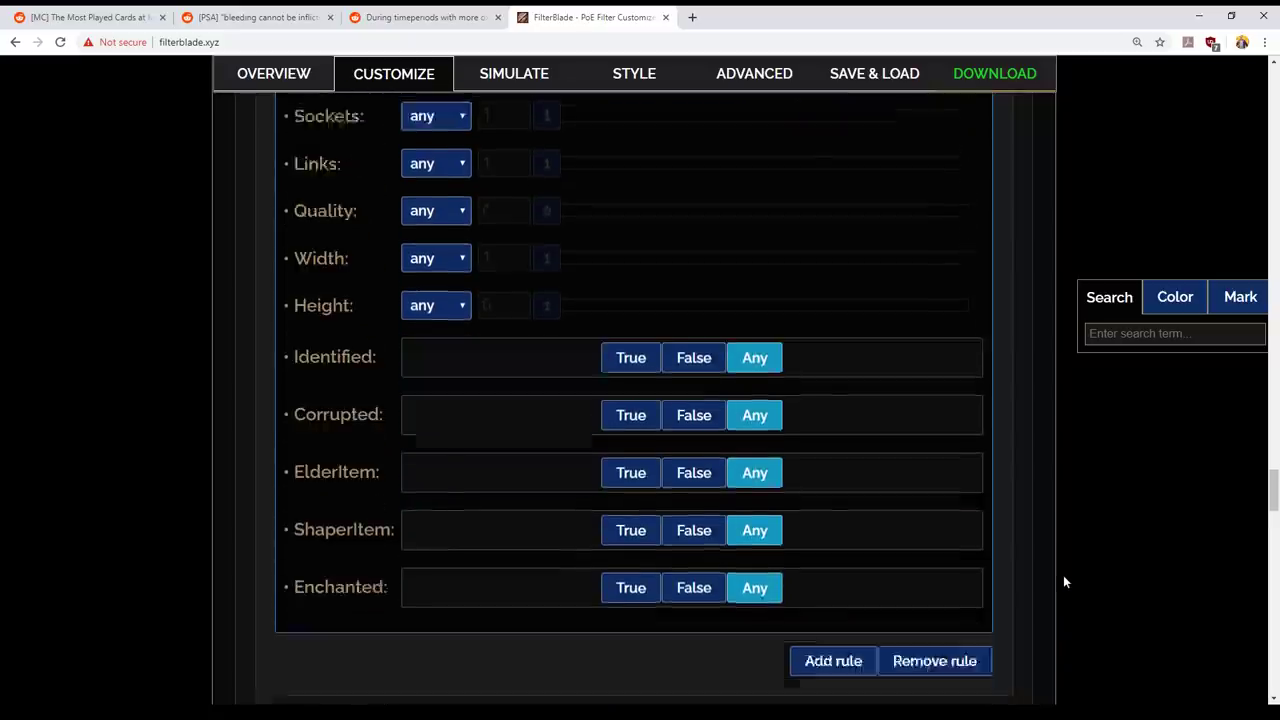
scroll(1062, 580, up, 8)
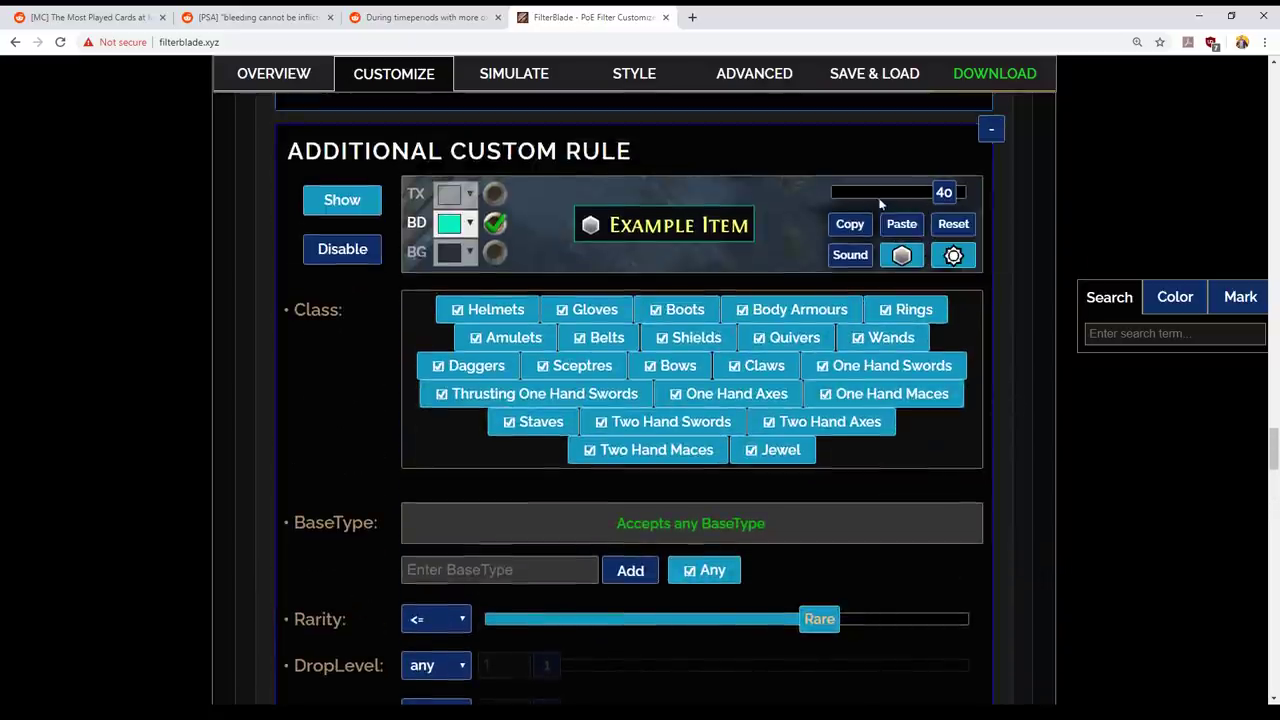
click(877, 191)
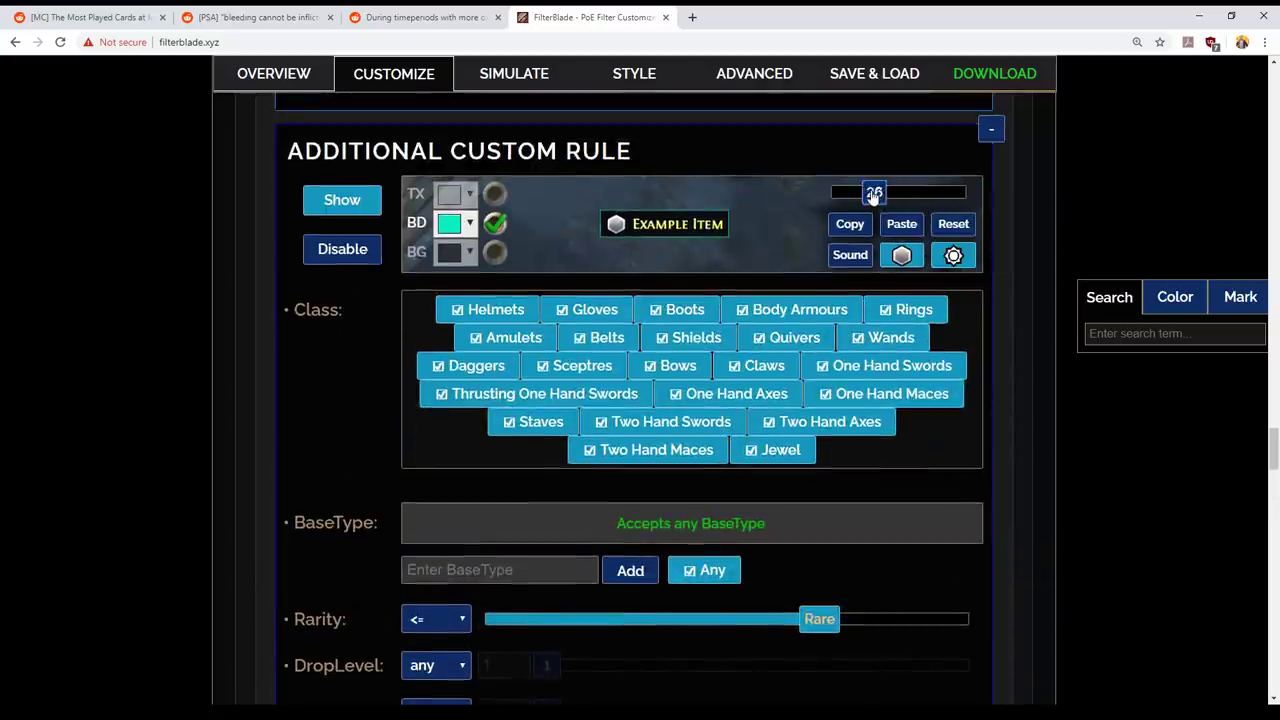
drag(874, 193, 894, 193)
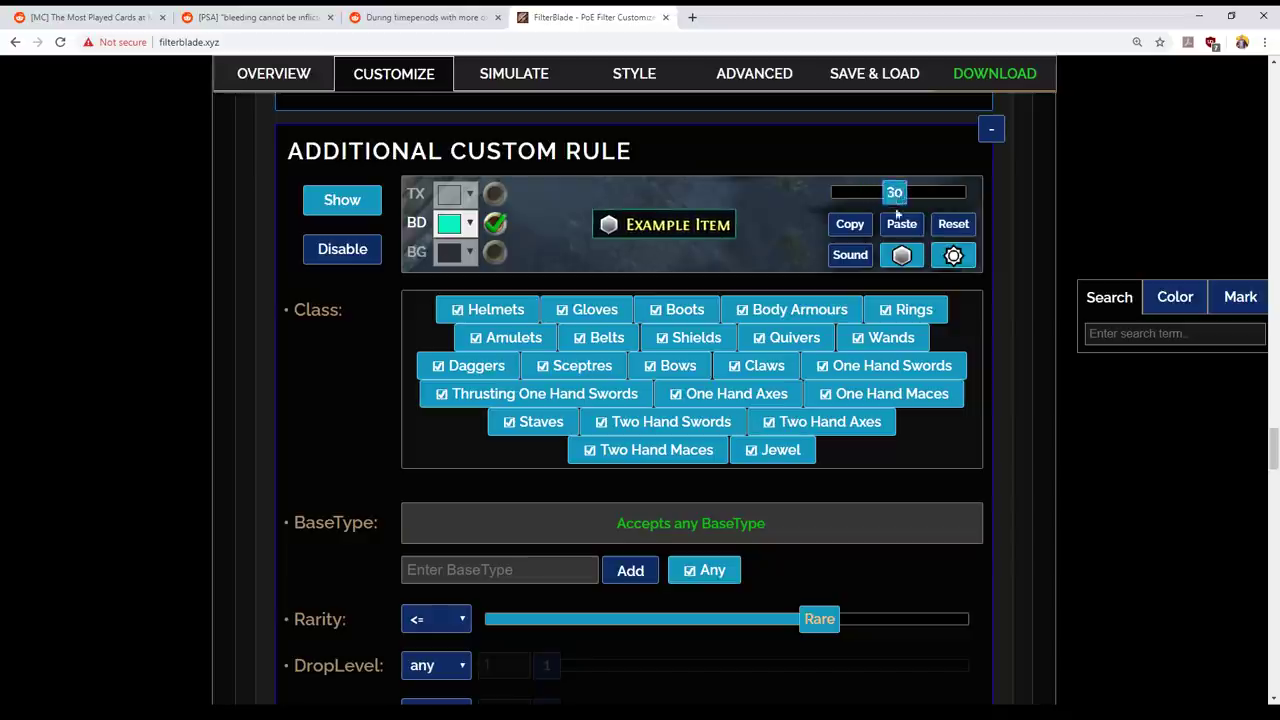
- Open the Synthesised Items section and look over its default rule
scroll(94, 480, down, 15)
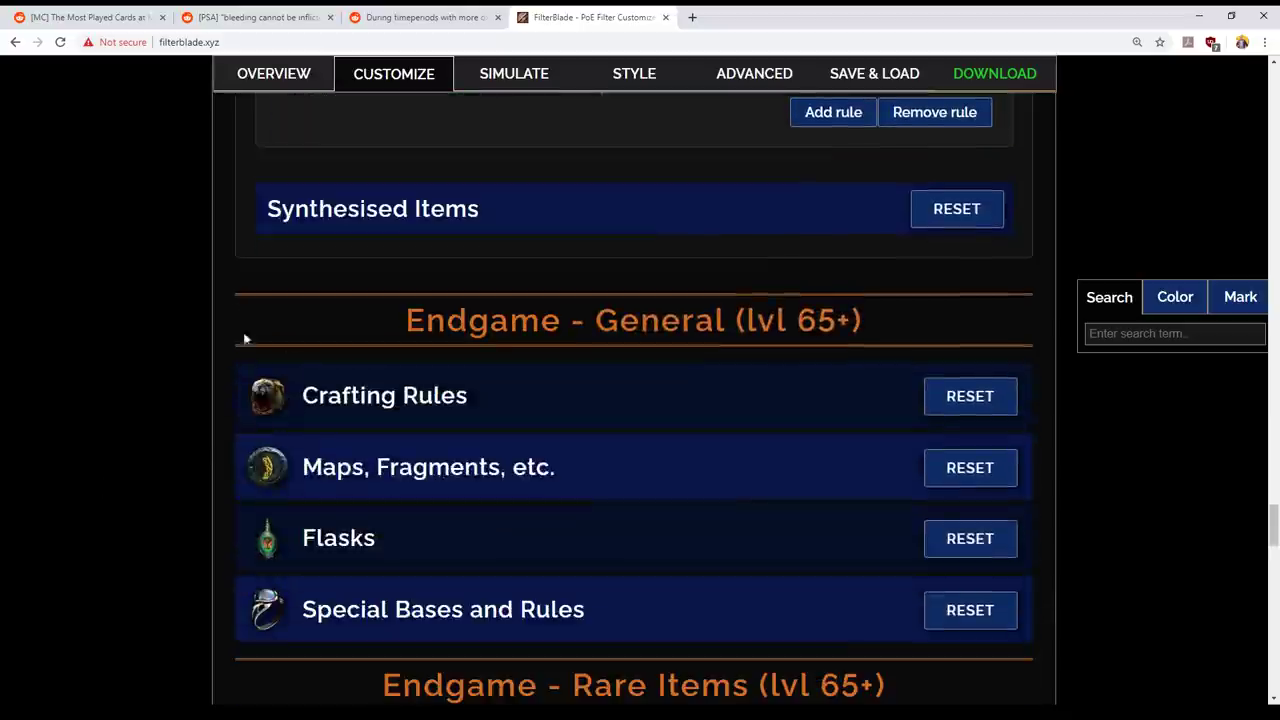
click(478, 220)
right_click(483, 228)
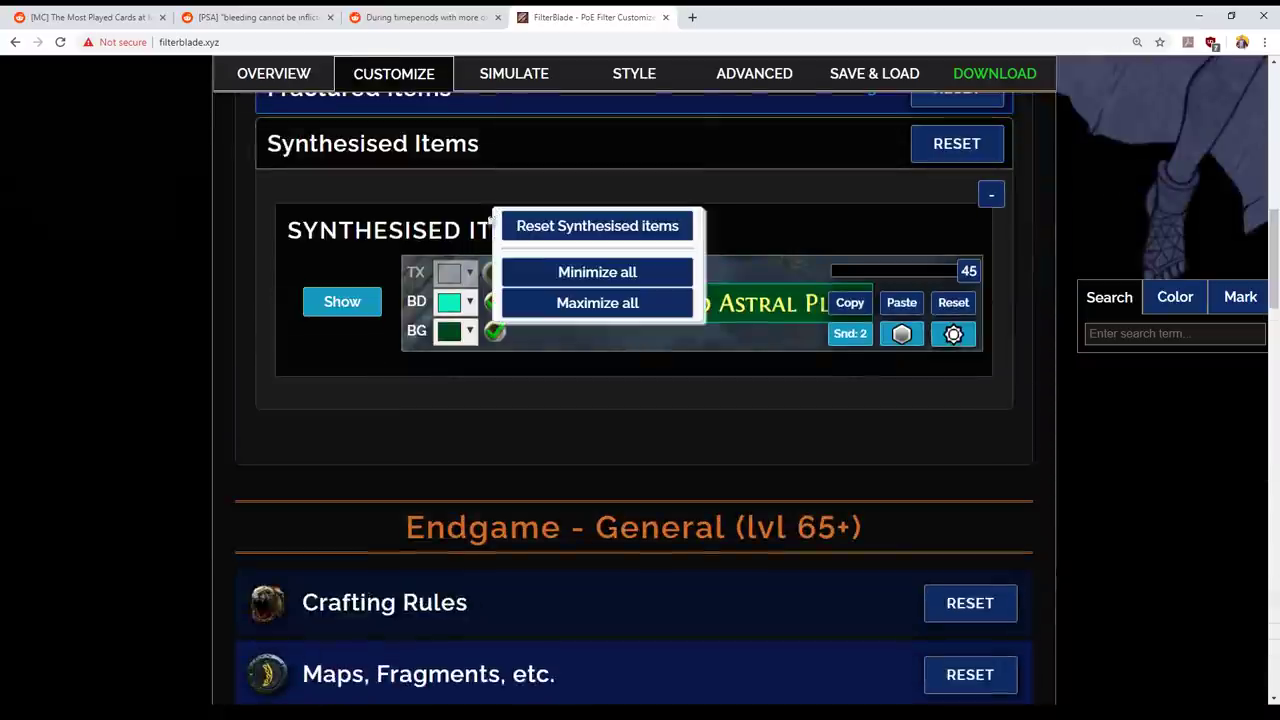
click(5, 375)
scroll(89, 395, up, 2)
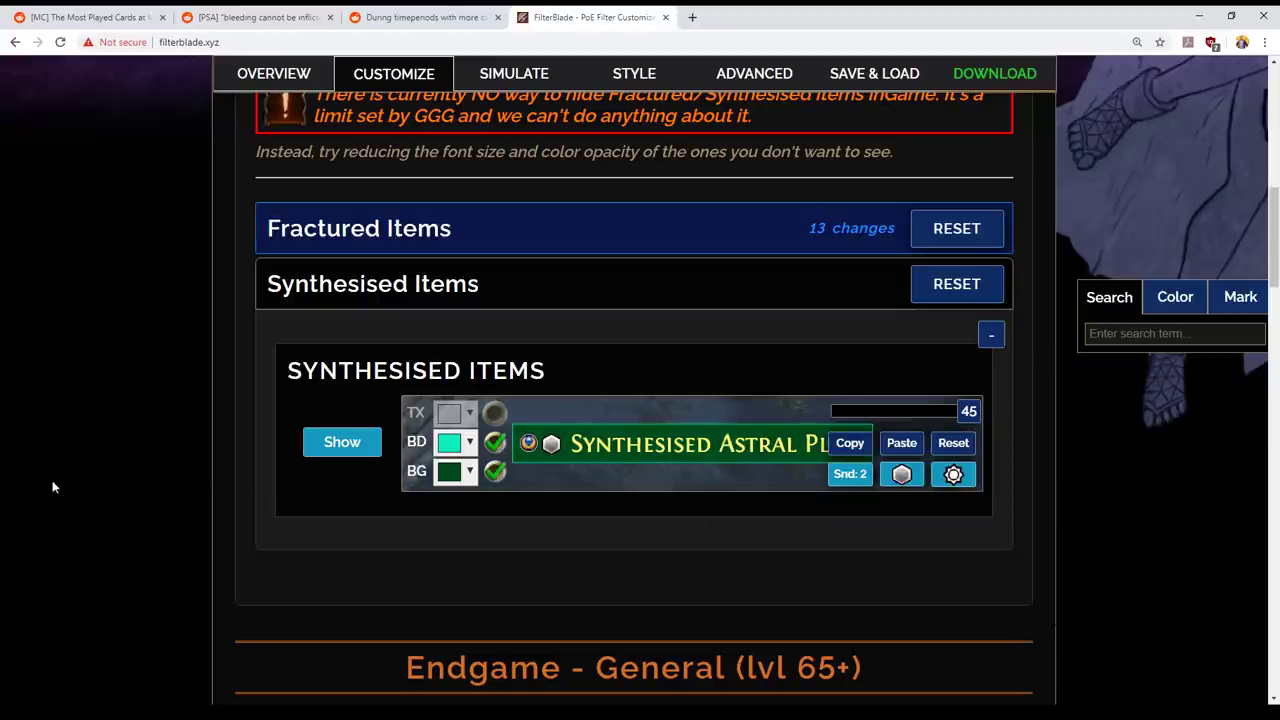
- In the tier-specific settings for maps and fragments, set the outleveled maps threshold to disabled
scroll(60, 480, down, 5)
scroll(617, 389, down, 2)
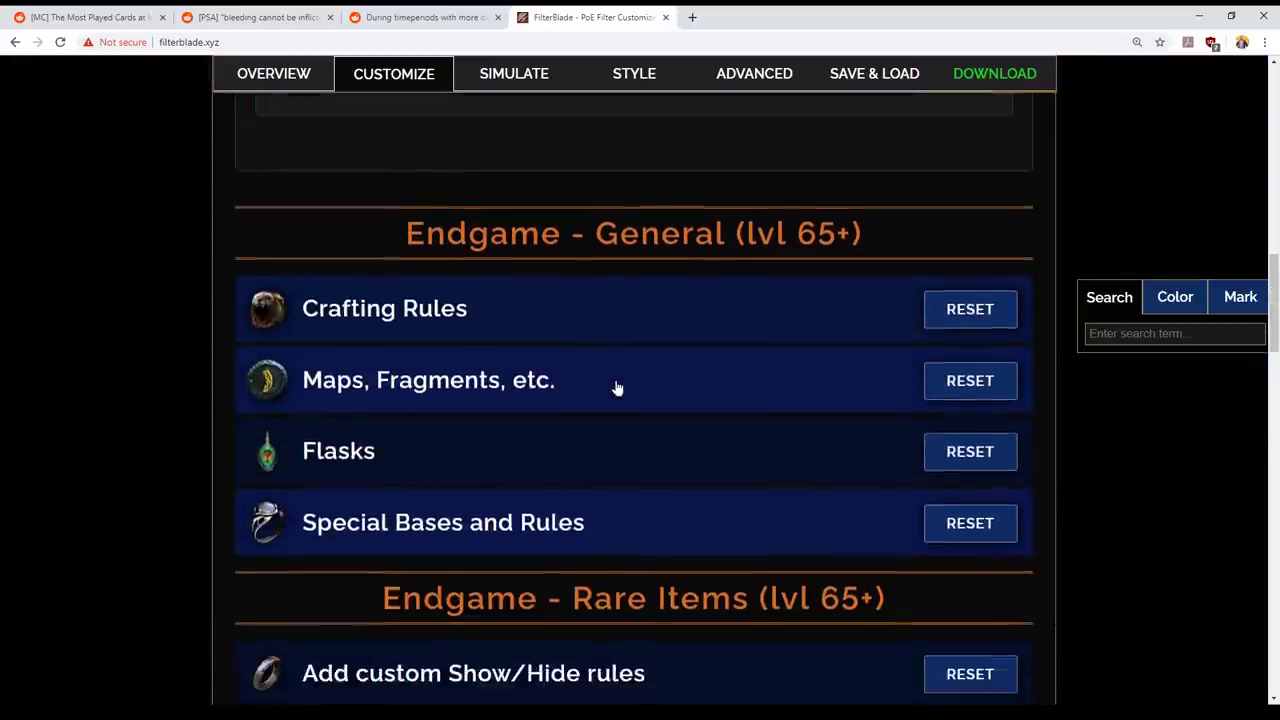
click(624, 318)
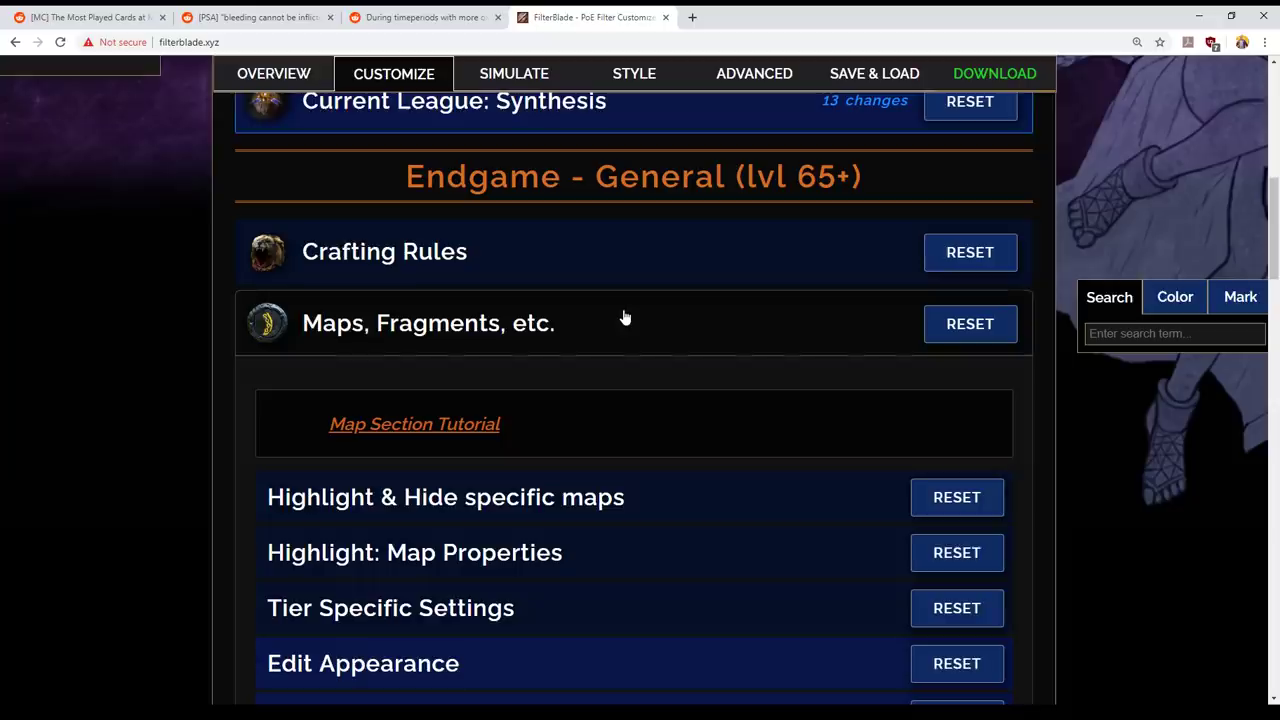
scroll(717, 480, down, 3)
right_click(718, 465)
click(57, 447)
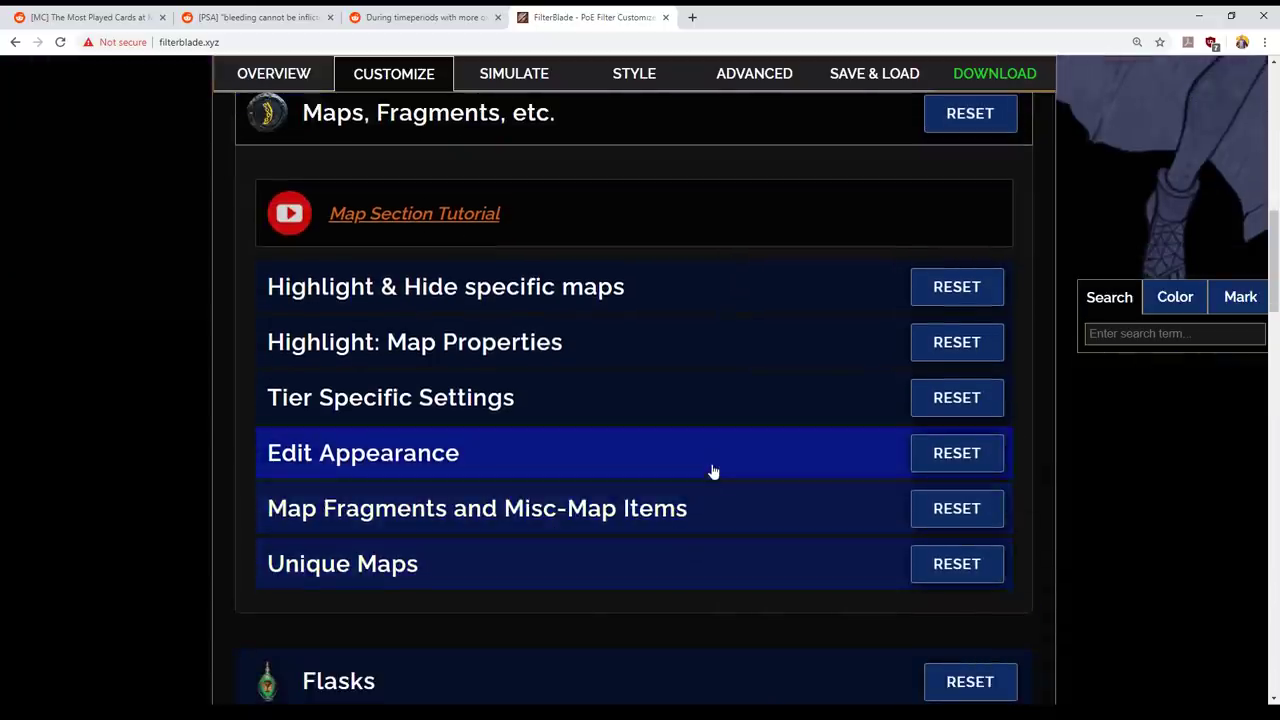
click(708, 403)
scroll(706, 406, down, 1)
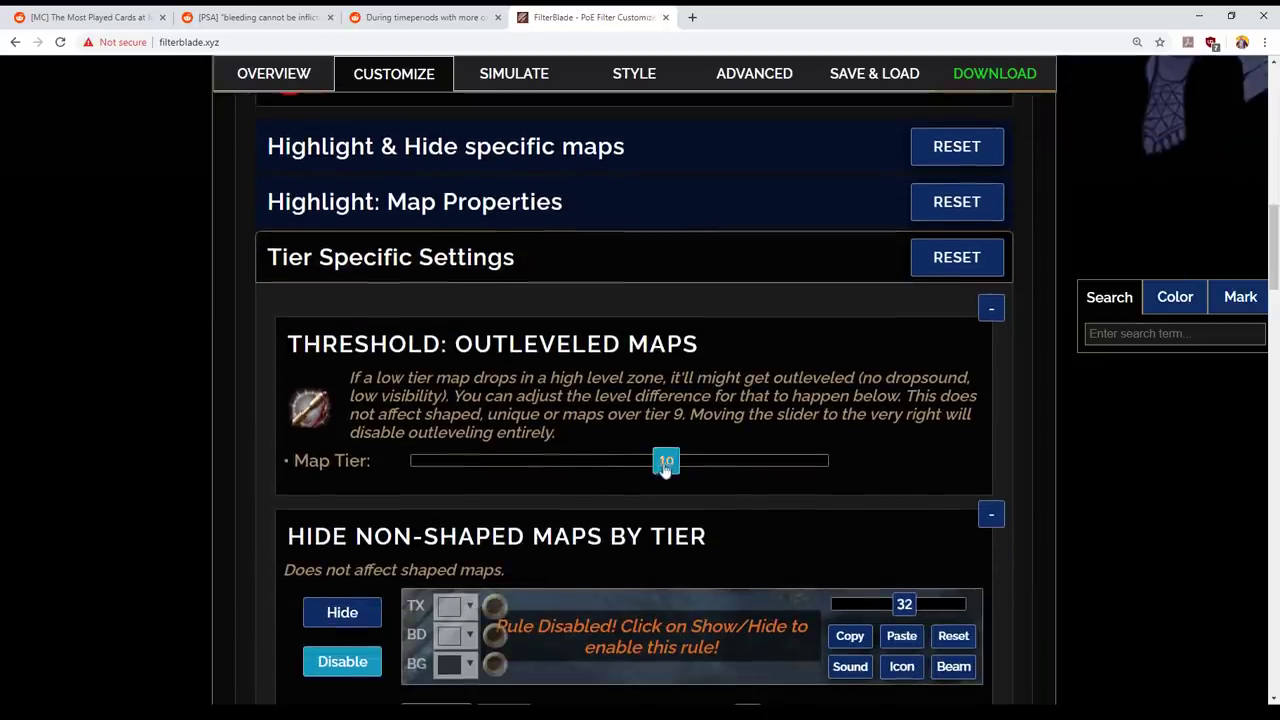
drag(666, 457, 981, 471)
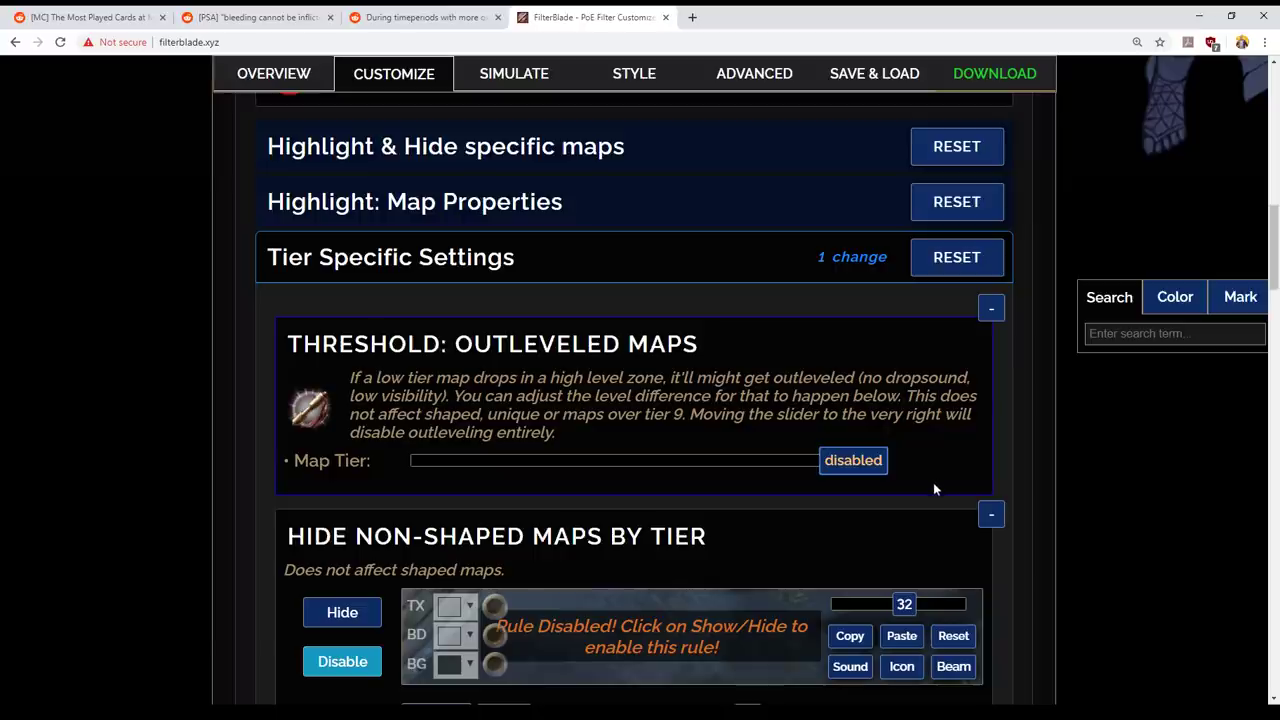
- Open the settings for highlighting and hiding specific maps
scroll(92, 452, up, 1)
scroll(93, 450, up, 1)
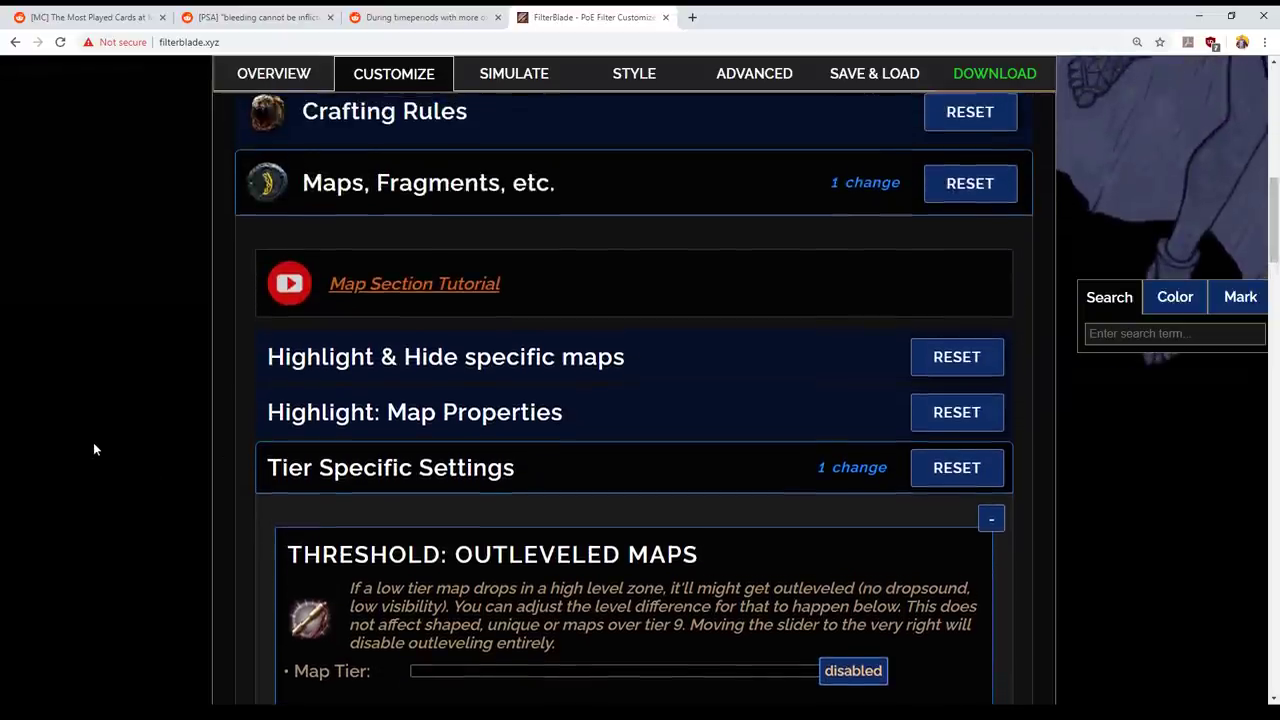
click(563, 368)
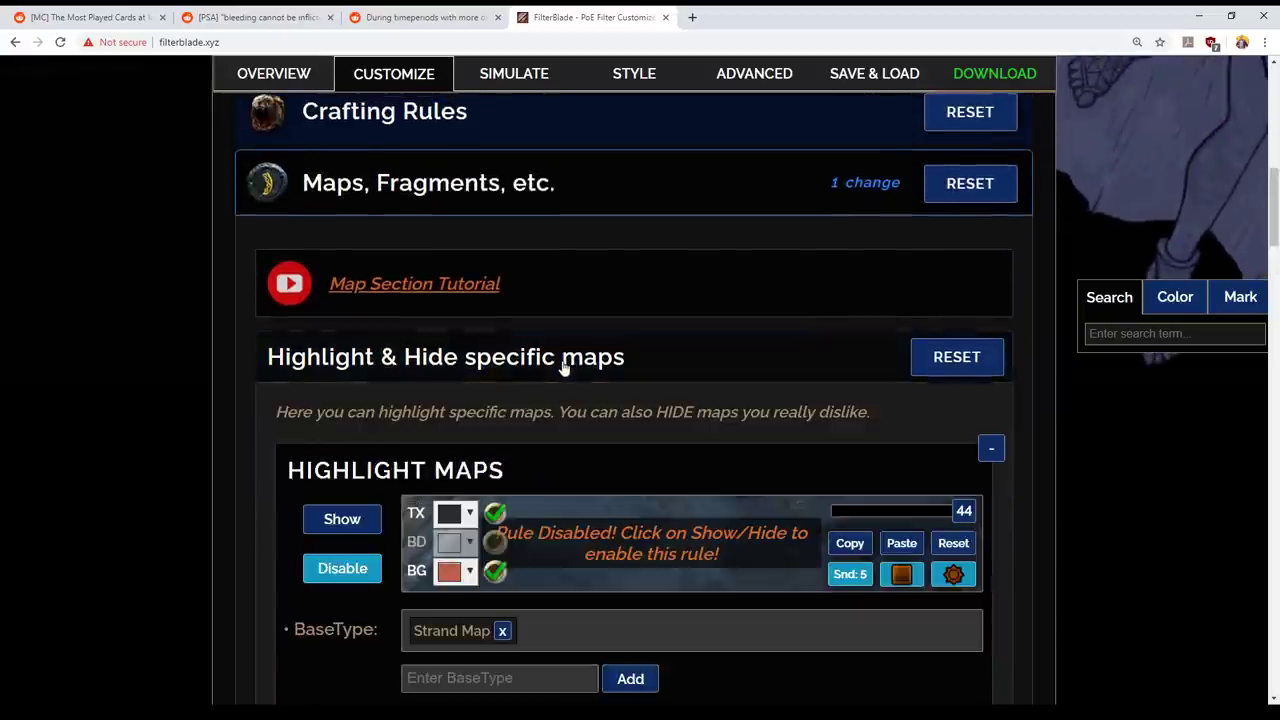
- Close the specific-maps settings and look through the fragment tier rules under Map Fragments and Misc-Map Items
click(638, 358)
scroll(631, 403, down, 1)
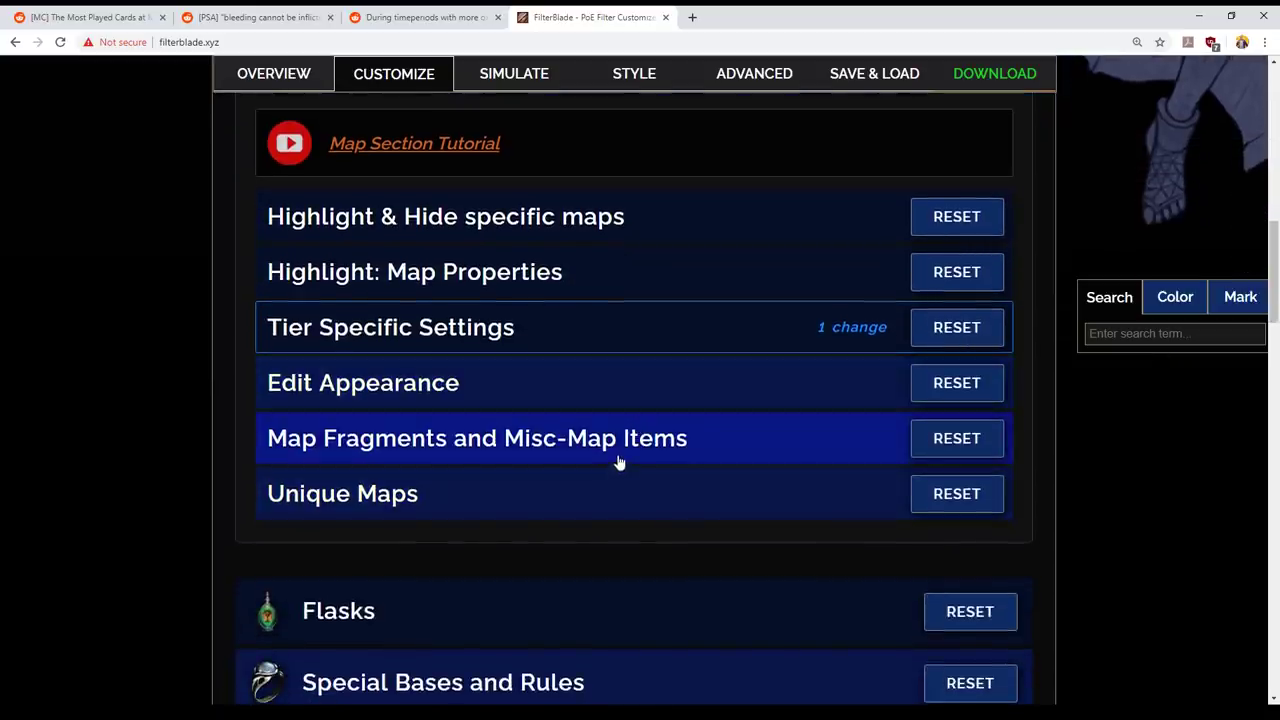
click(631, 440)
scroll(631, 446, down, 2)
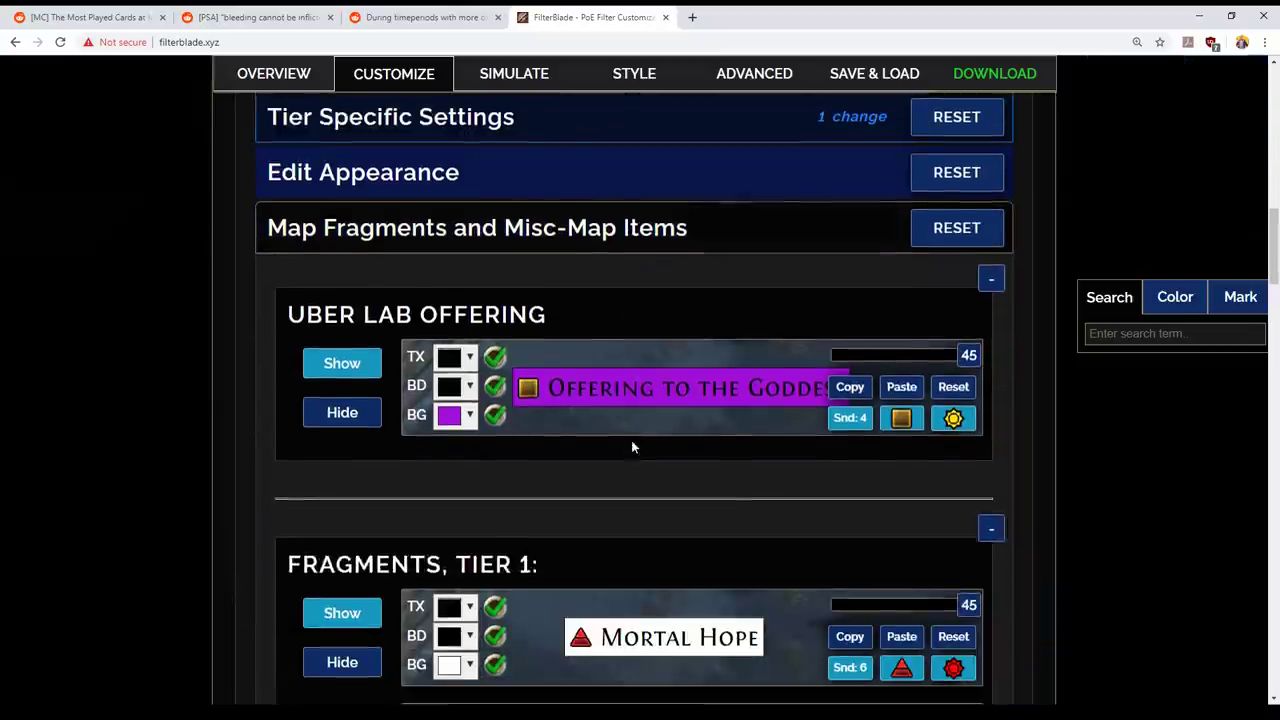
scroll(645, 453, down, 2)
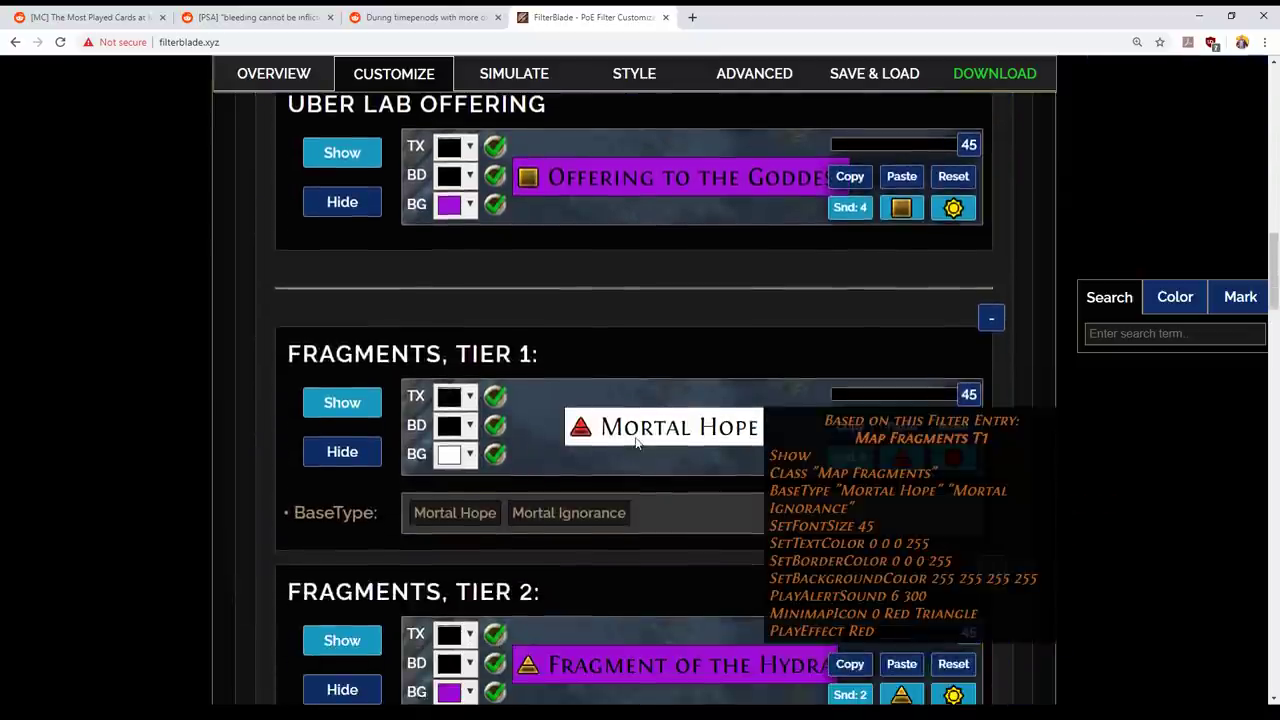
scroll(632, 455, down, 1)
scroll(632, 459, down, 1)
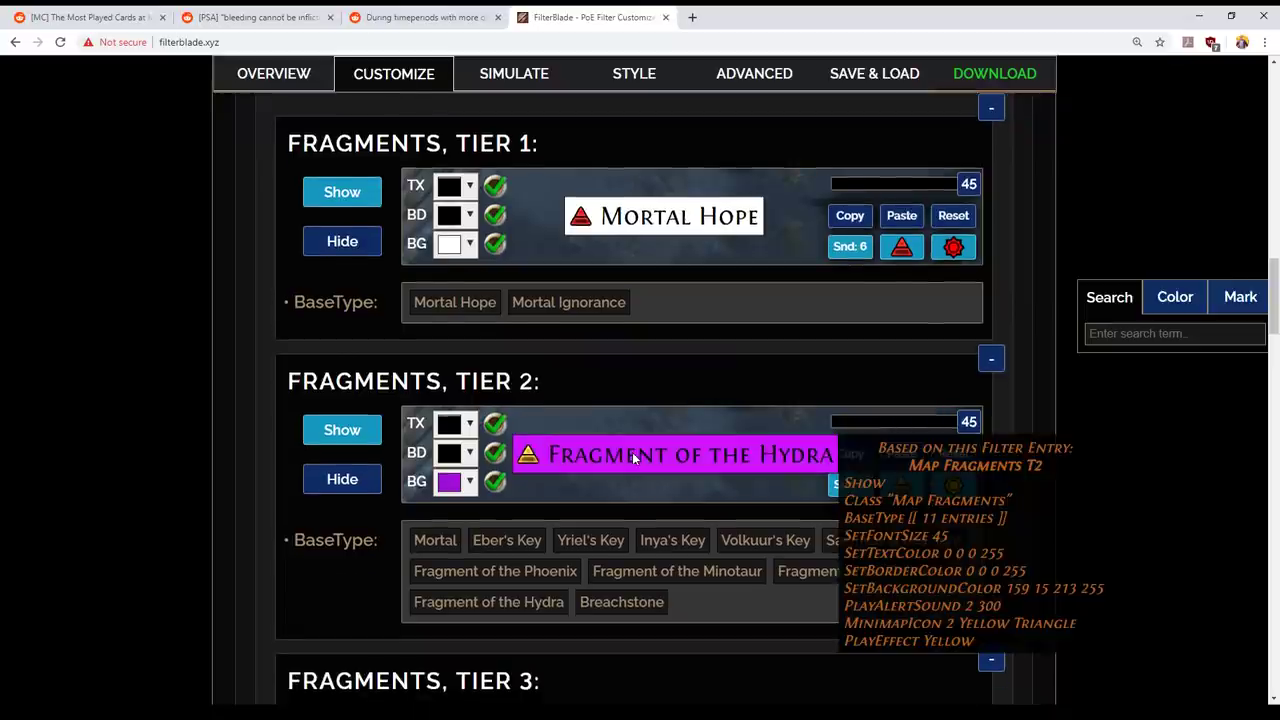
scroll(723, 418, down, 2)
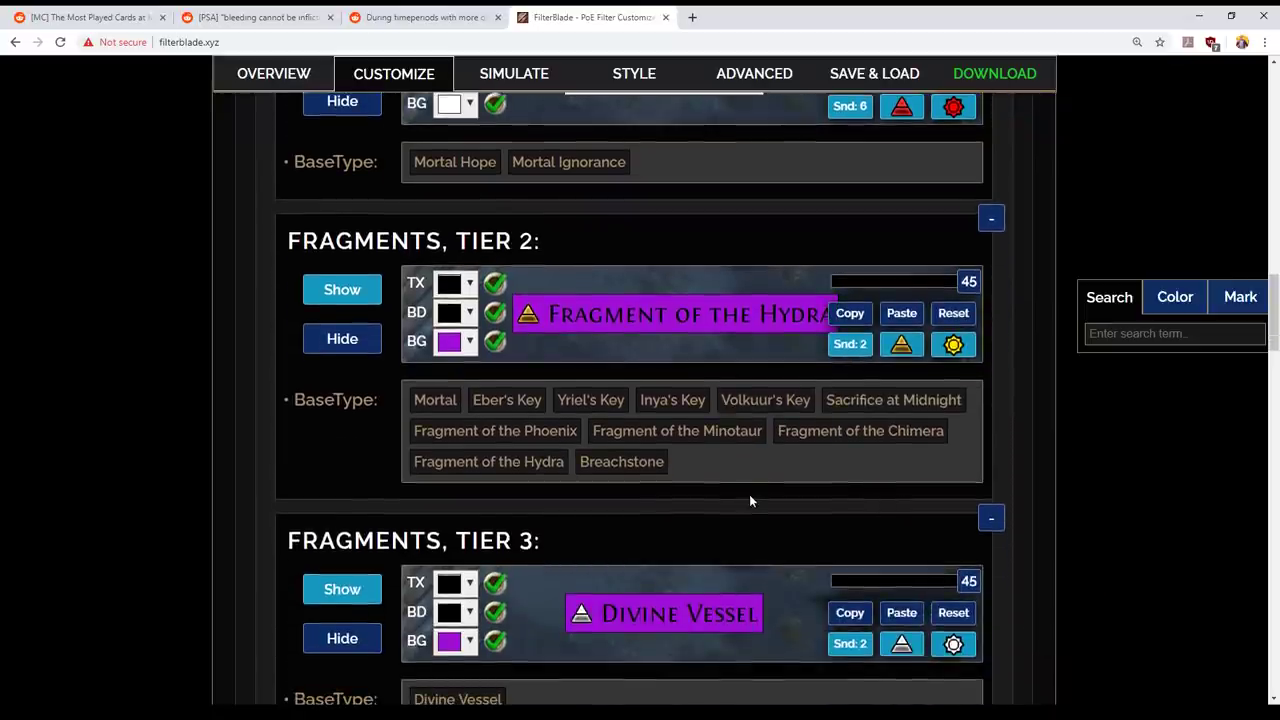
scroll(755, 469, down, 3)
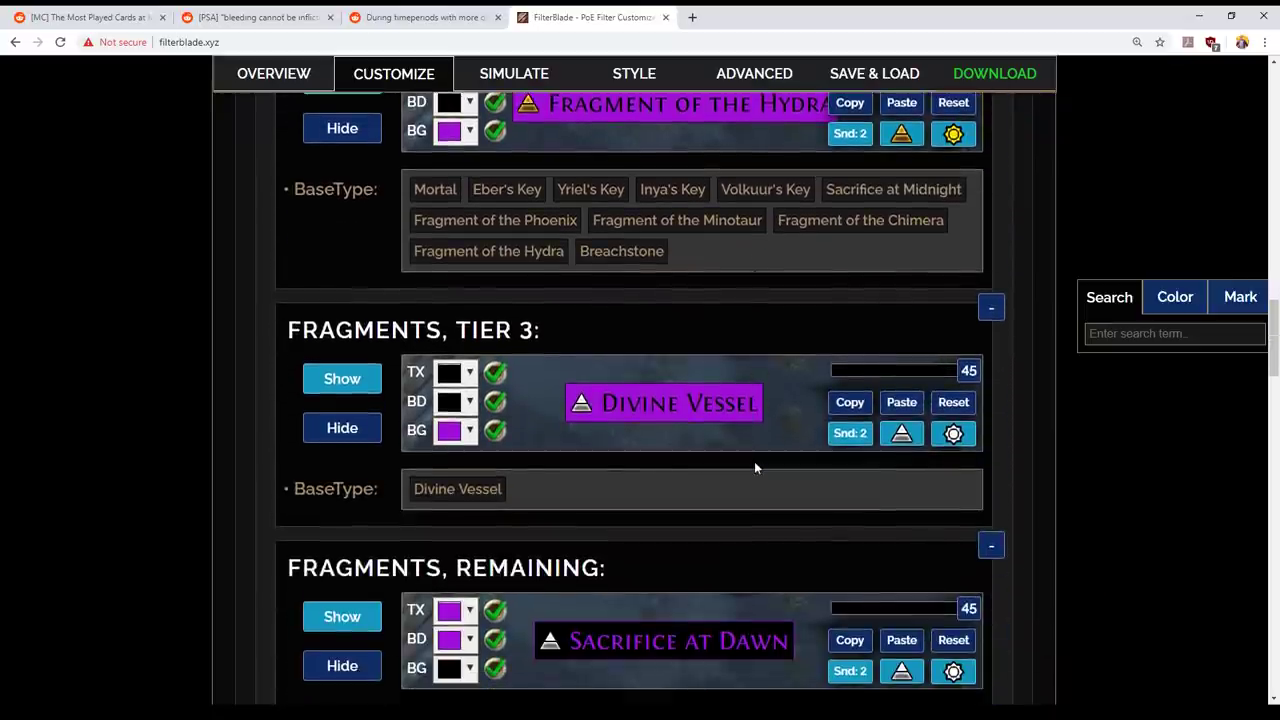
scroll(726, 465, down, 3)
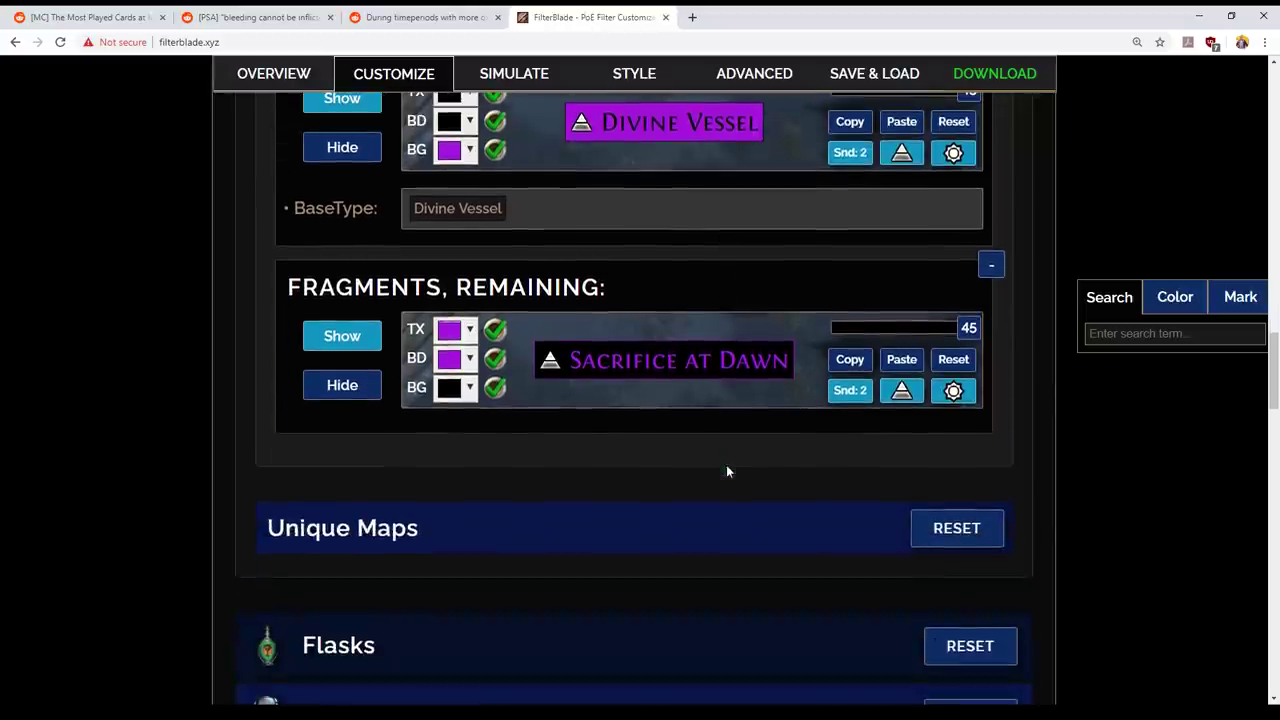
- Open the Unique Maps settings and look over the rules for all its tiers
click(714, 528)
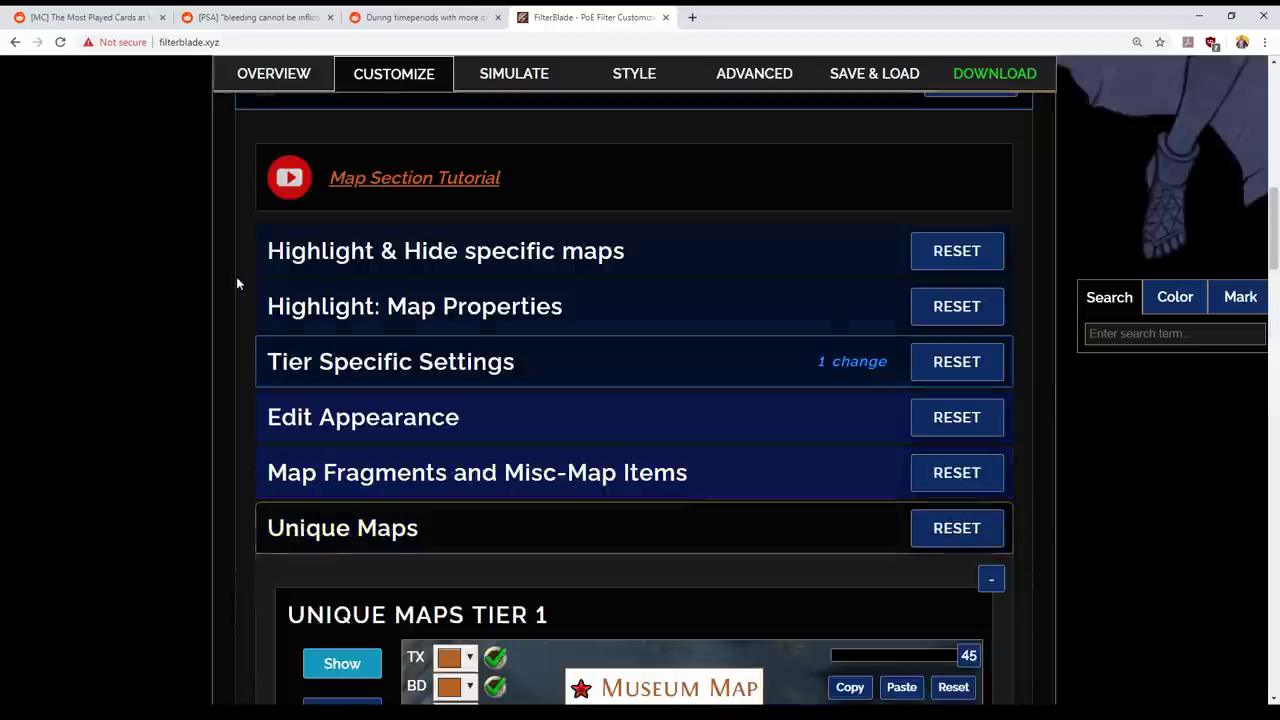
scroll(622, 340, down, 5)
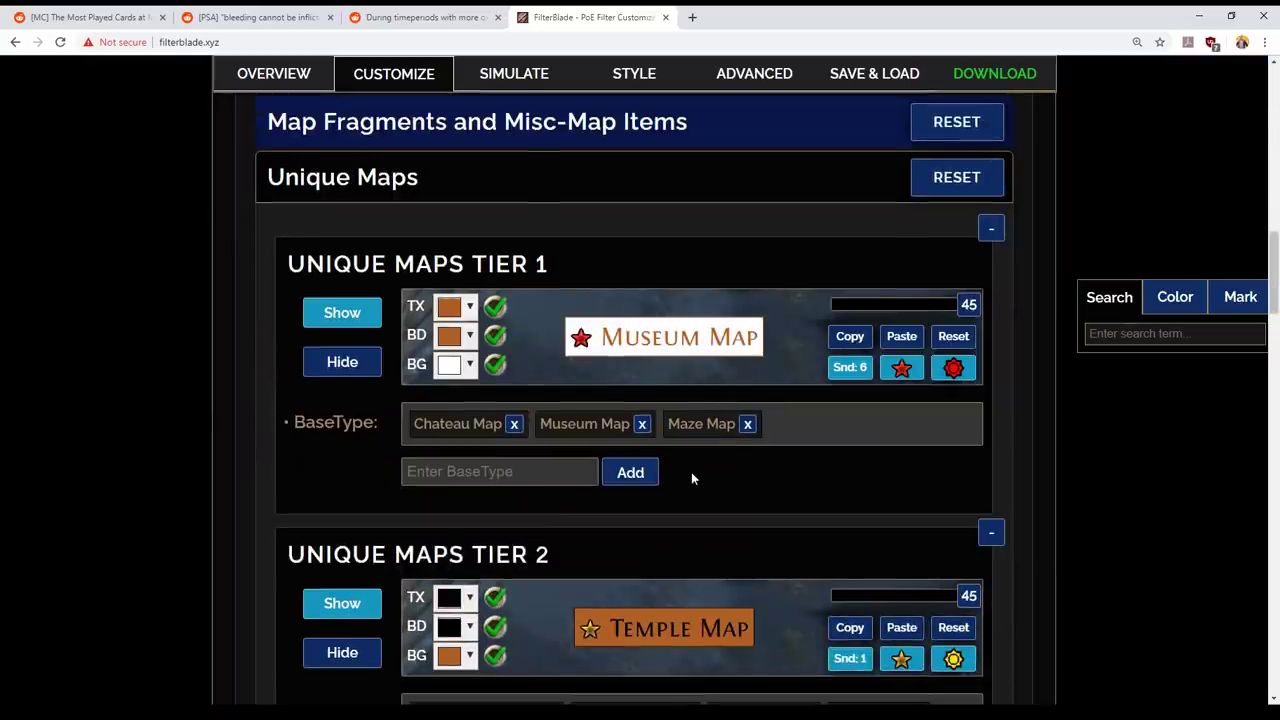
scroll(691, 478, down, 5)
scroll(129, 345, down, 6)
scroll(147, 344, up, 2)
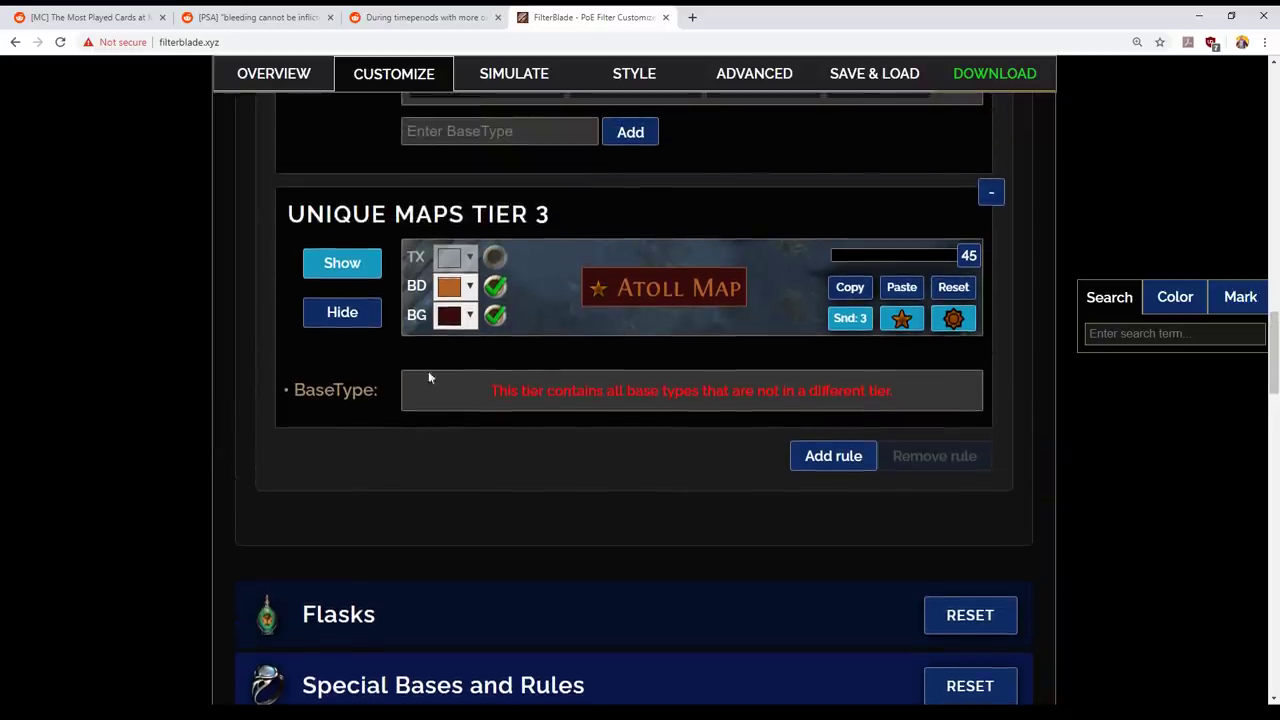
scroll(624, 256, down, 5)
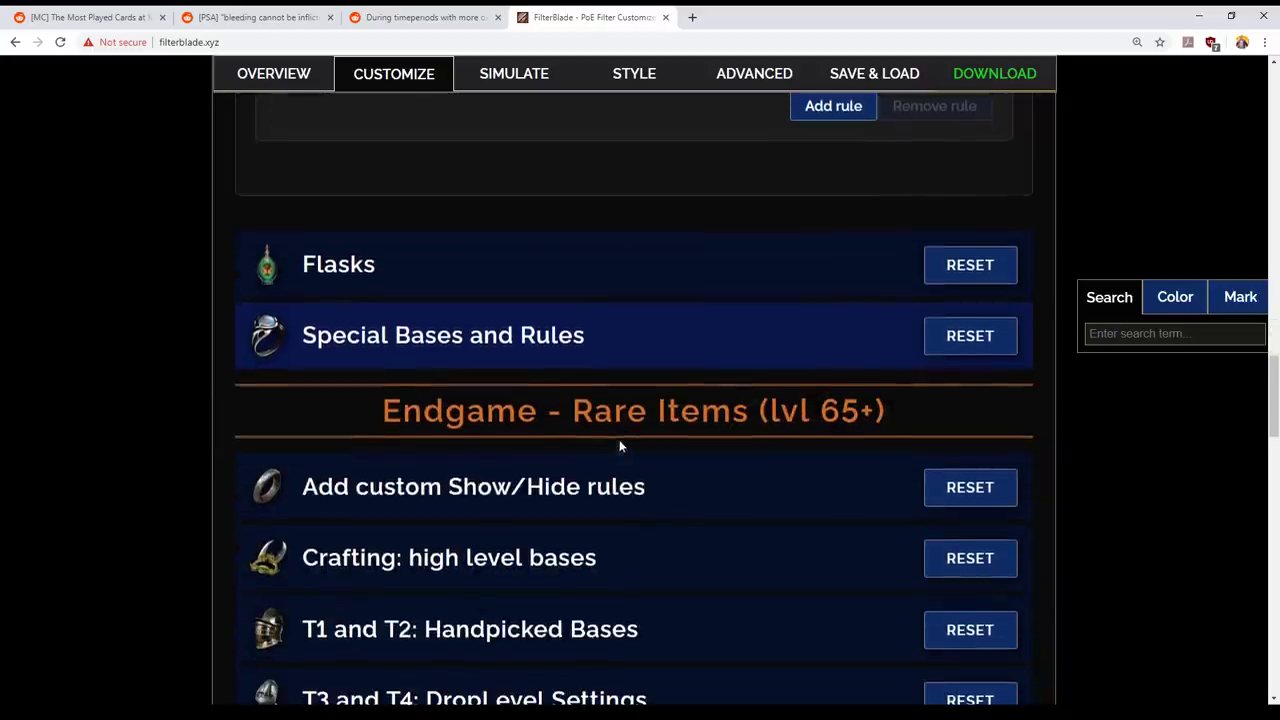
- View the bulk options for turning all rules on or off in the Special Bases and Rules section, leaving them unapplied
right_click(641, 293)
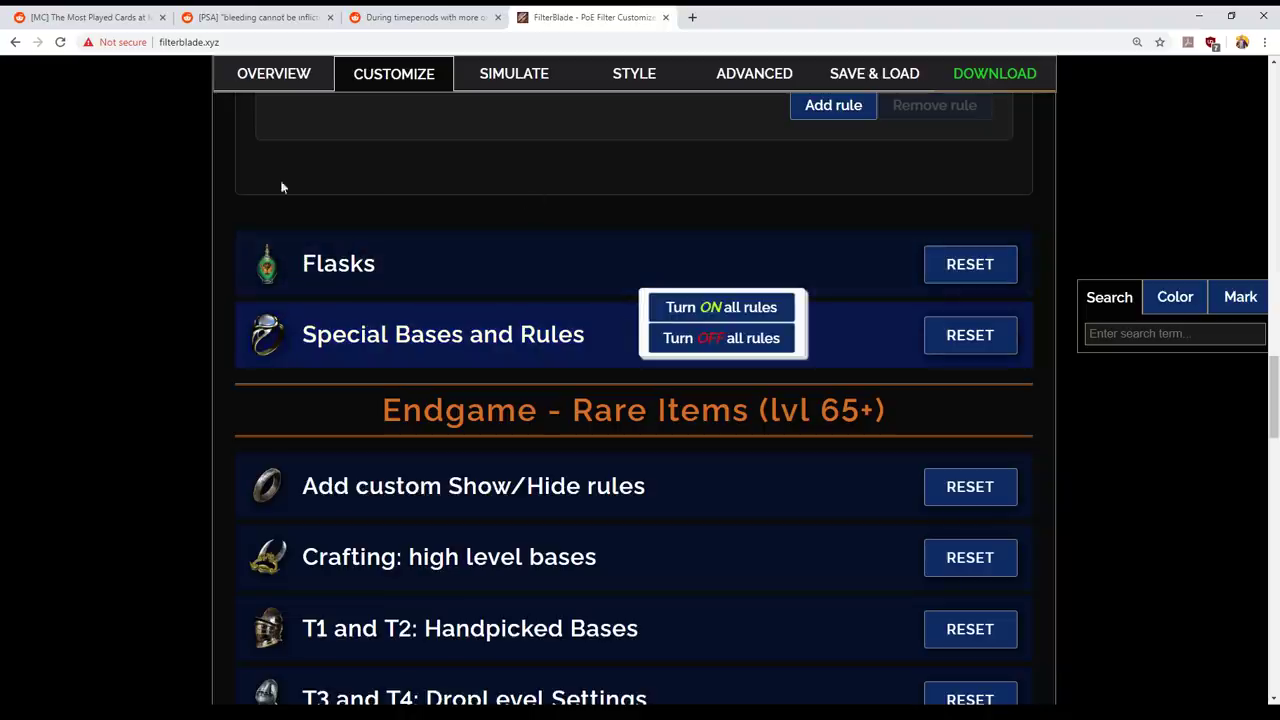
scroll(28, 271, down, 2)
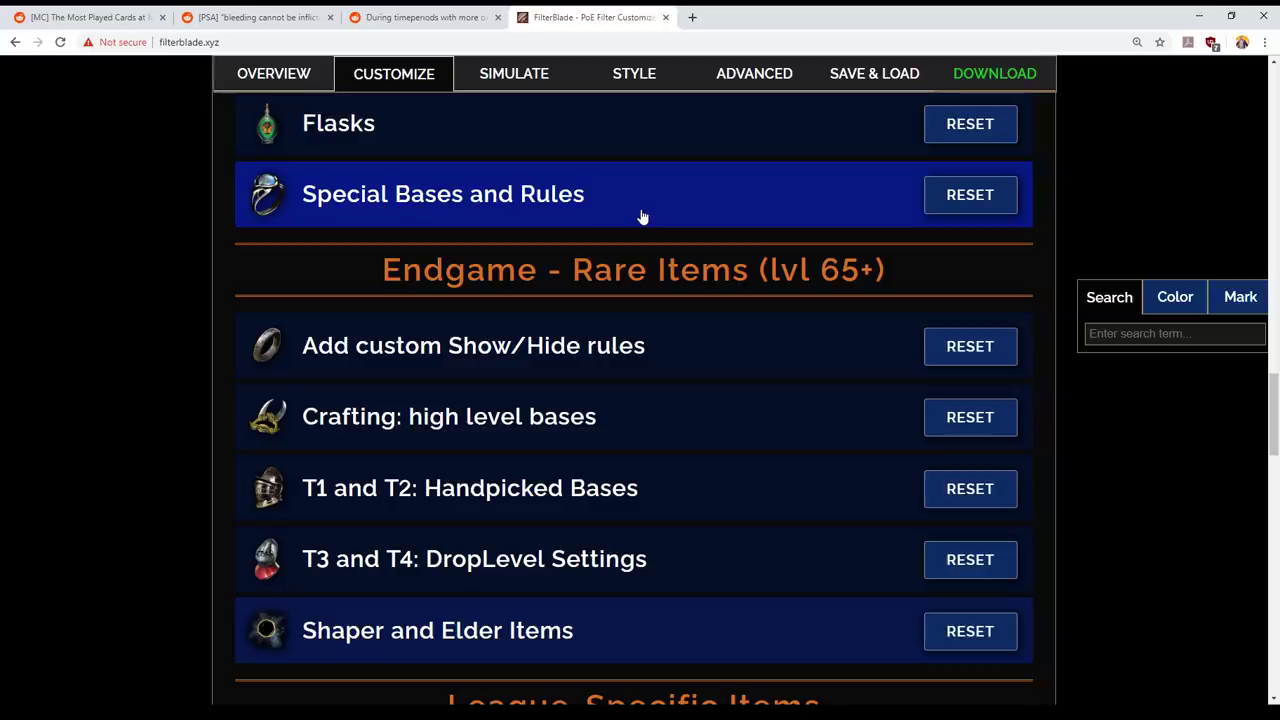
right_click(643, 217)
click(636, 232)
right_click(643, 204)
click(108, 243)
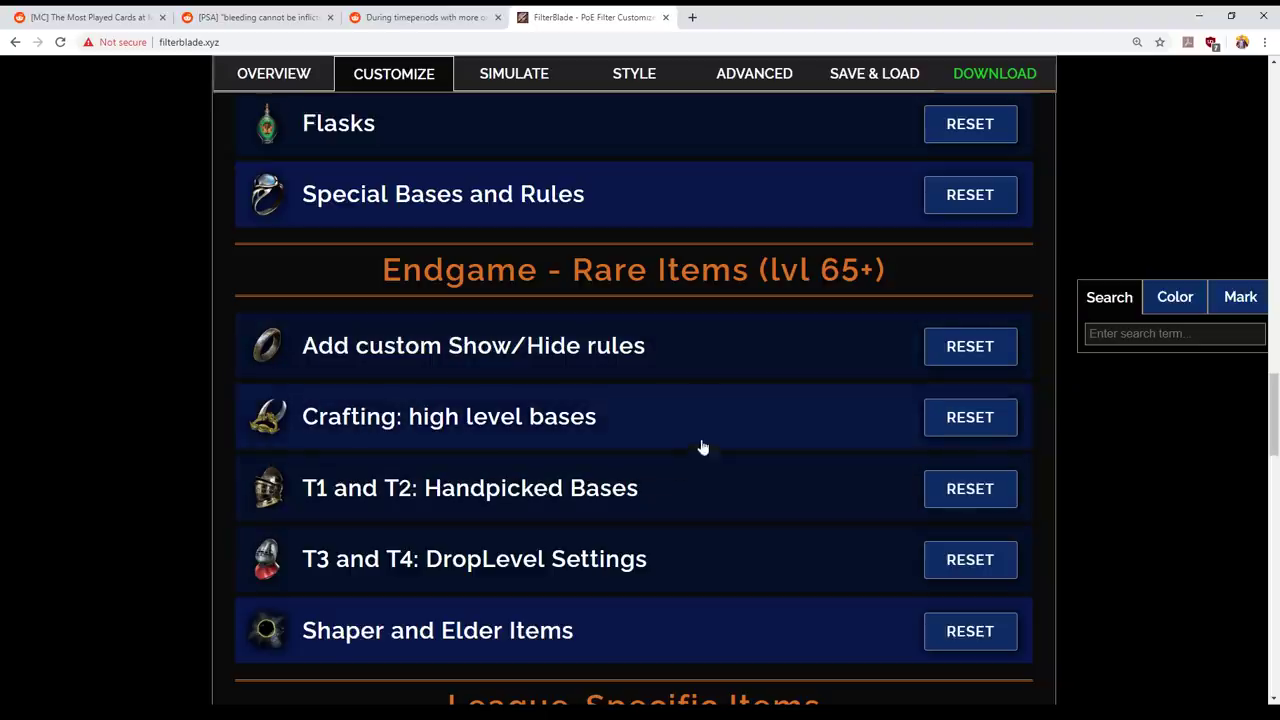
- Check the bulk options of the Shaper and Elder Items section, then expand it and look over its tier categories
scroll(731, 506, down, 1)
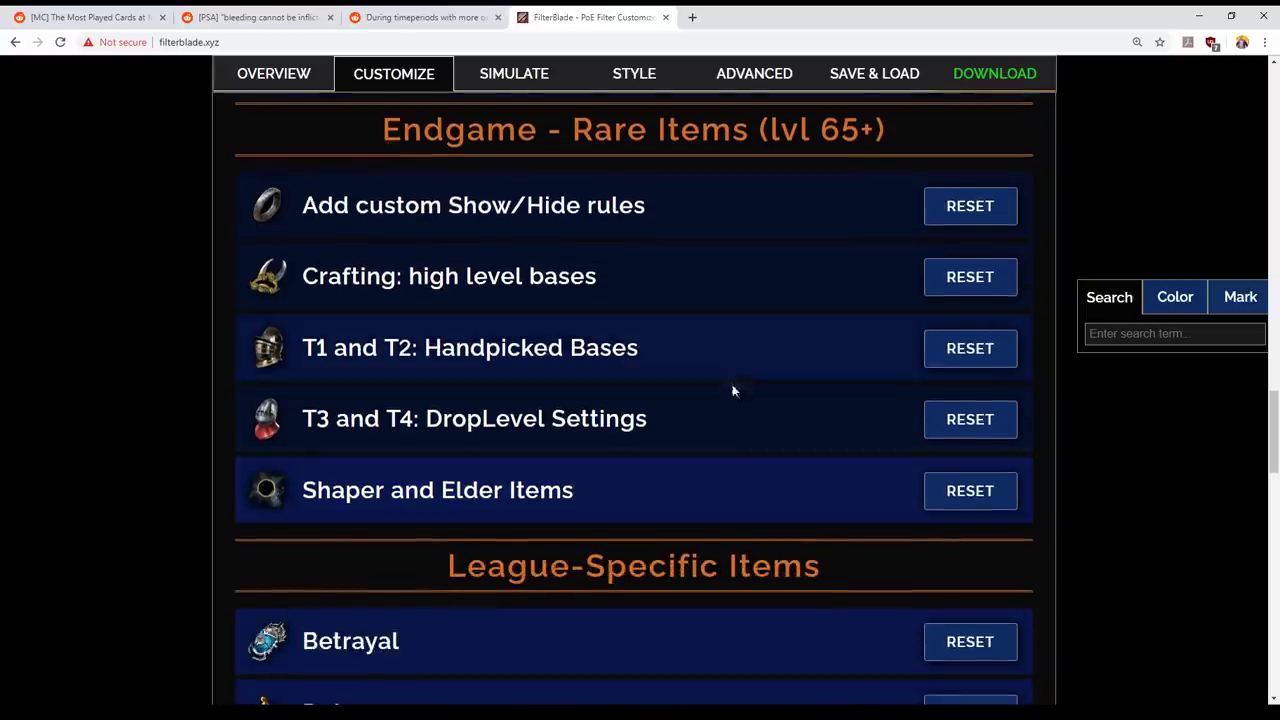
right_click(714, 489)
click(120, 486)
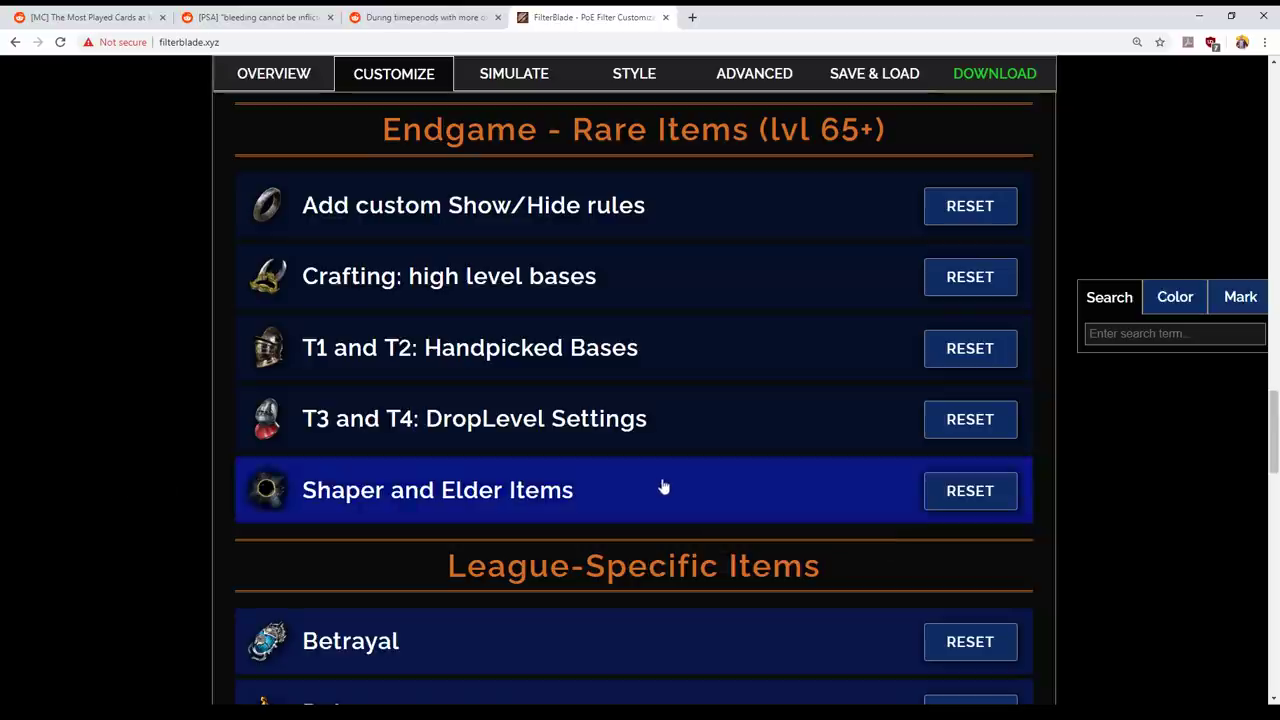
click(663, 487)
scroll(666, 486, down, 1)
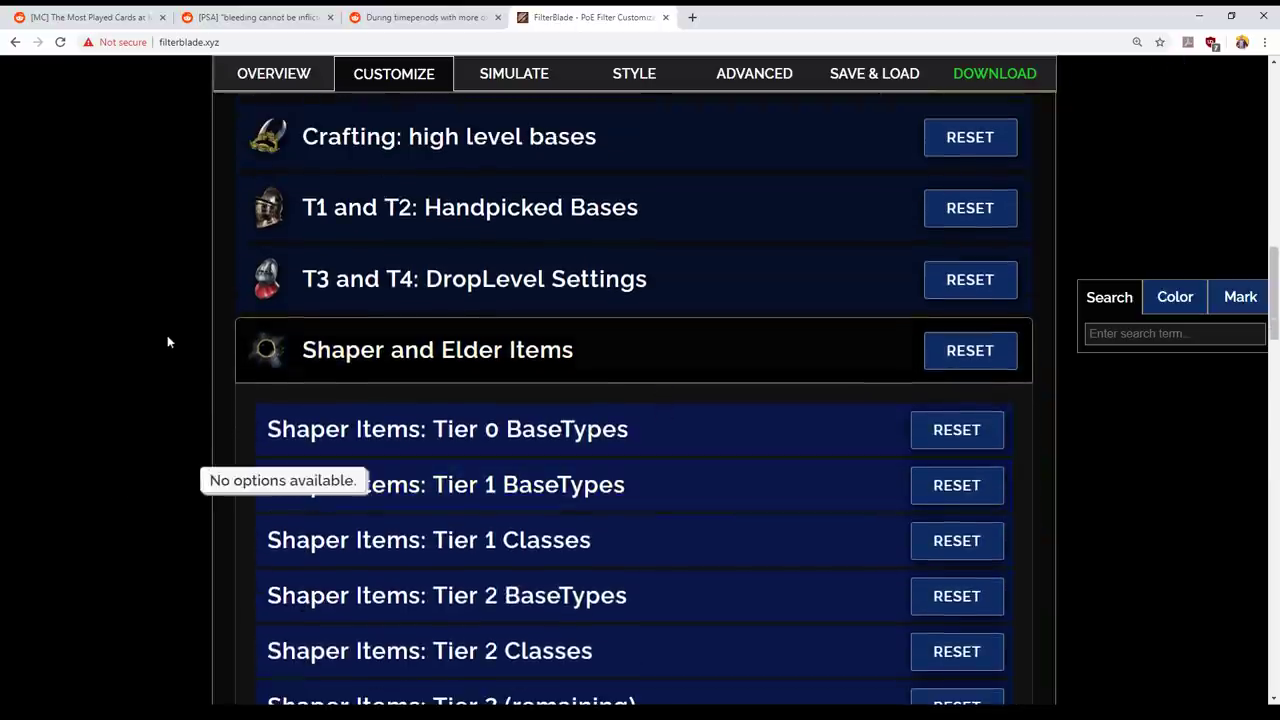
scroll(186, 358, down, 5)
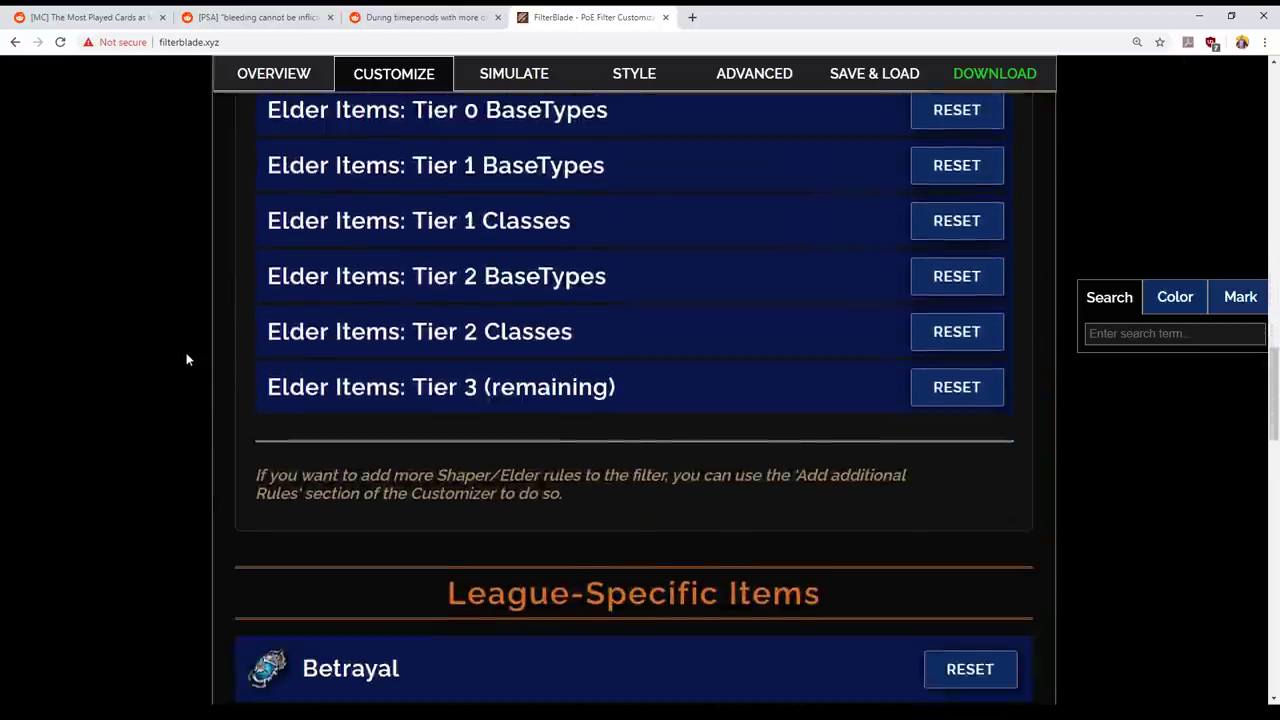
scroll(186, 358, down, 1)
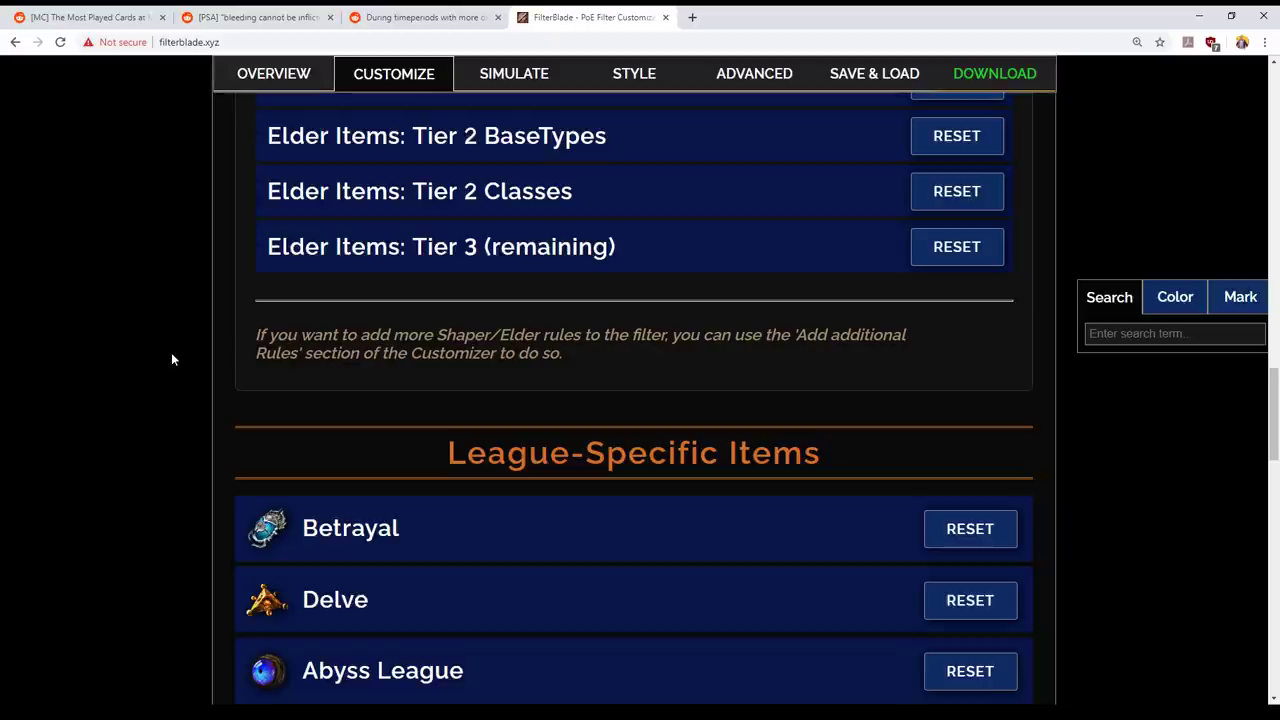
- Open the Betrayal league section, look at its Veiled mods rule and collapse that rule again
scroll(171, 359, down, 2)
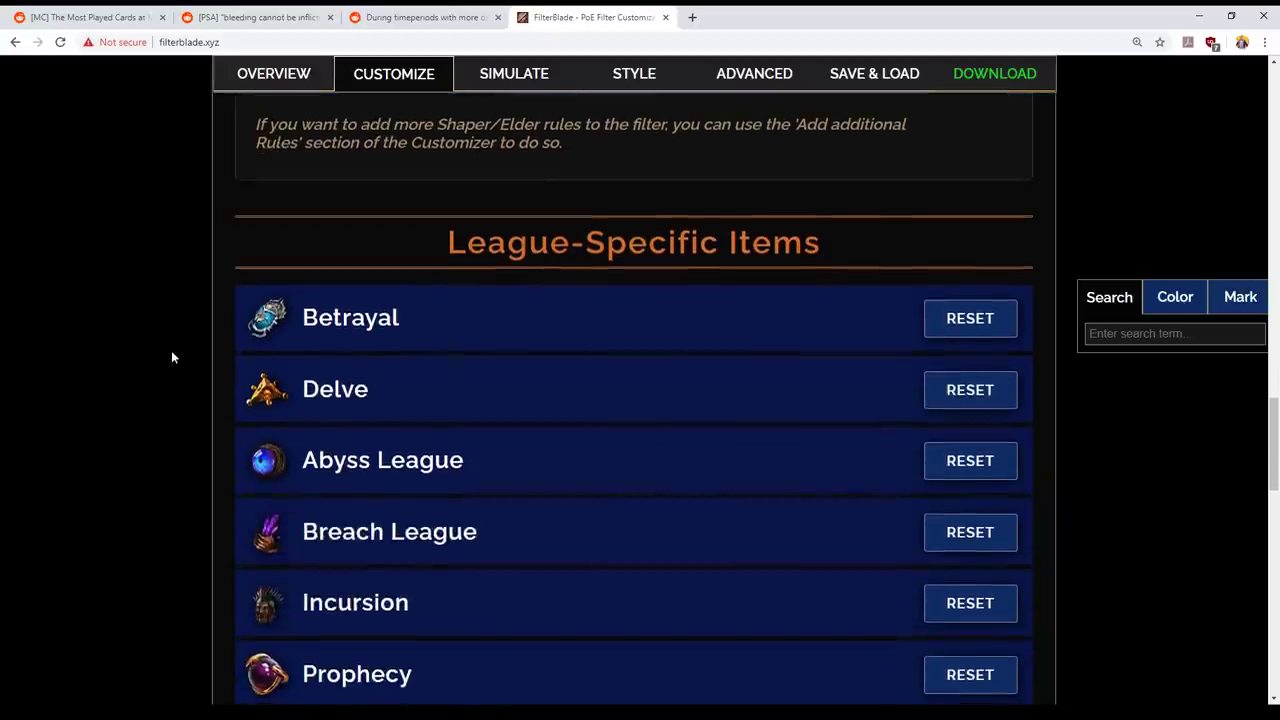
click(555, 328)
click(553, 329)
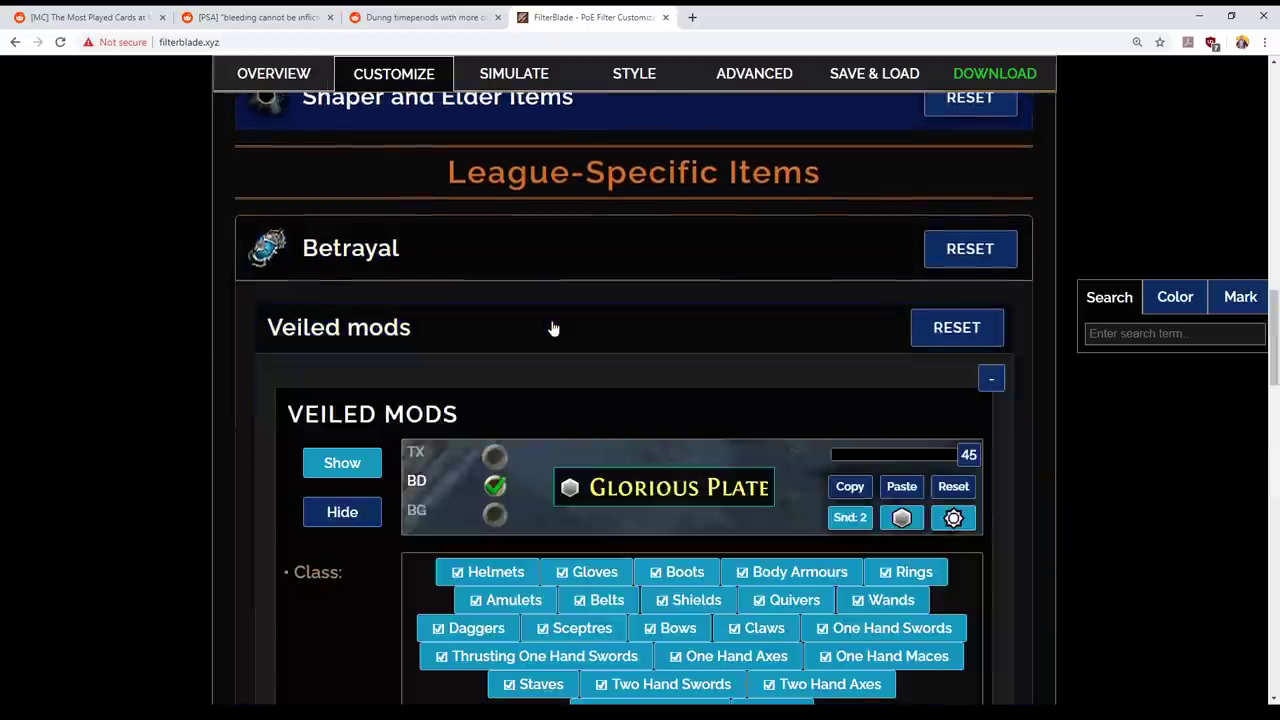
right_click(553, 327)
click(514, 334)
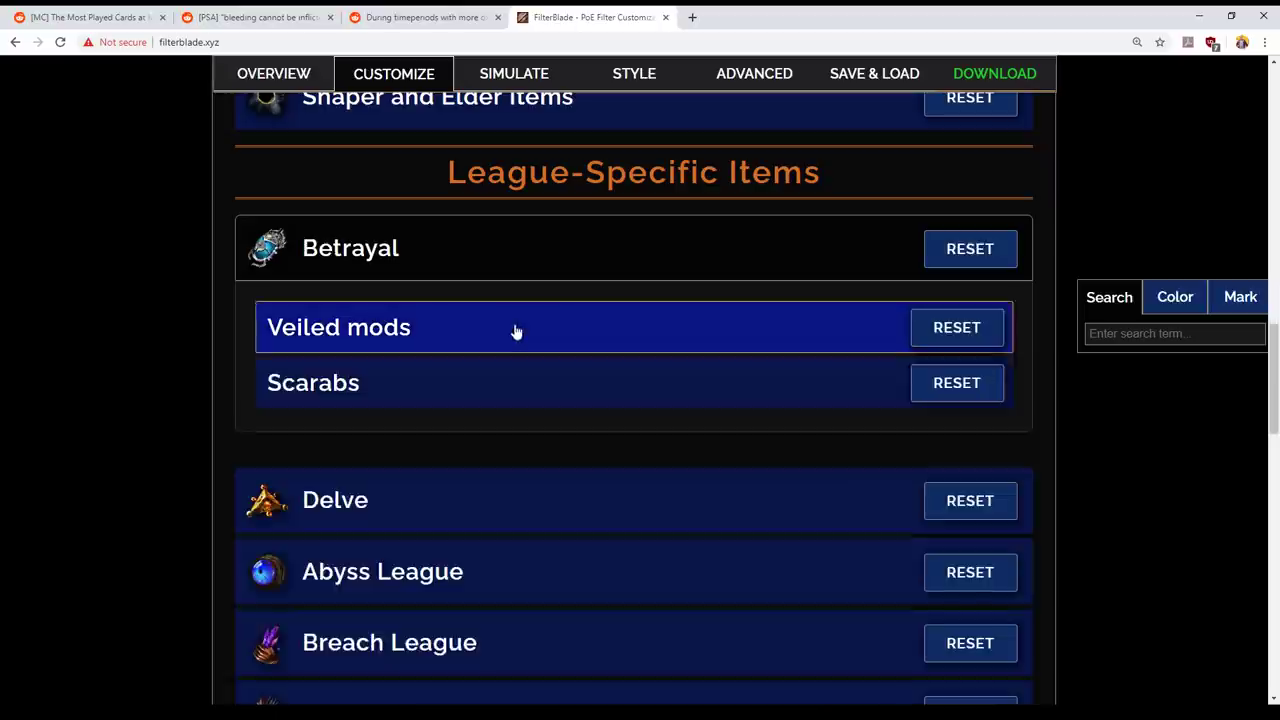
- Open the Betrayal Scarabs settings and compare the display styles of the Tier 1, Tier 2 and Tier 3 rules
click(514, 400)
scroll(520, 395, down, 2)
scroll(619, 370, down, 3)
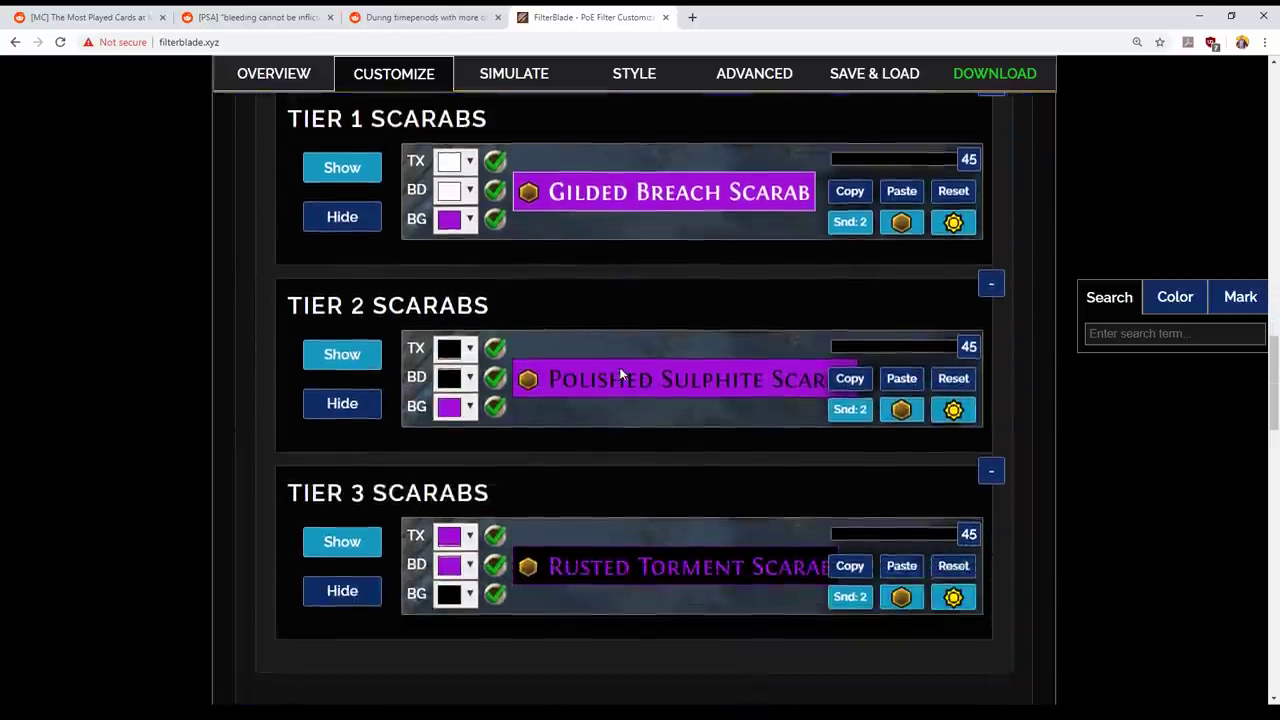
scroll(577, 404, up, 1)
scroll(549, 451, up, 2)
scroll(563, 451, down, 5)
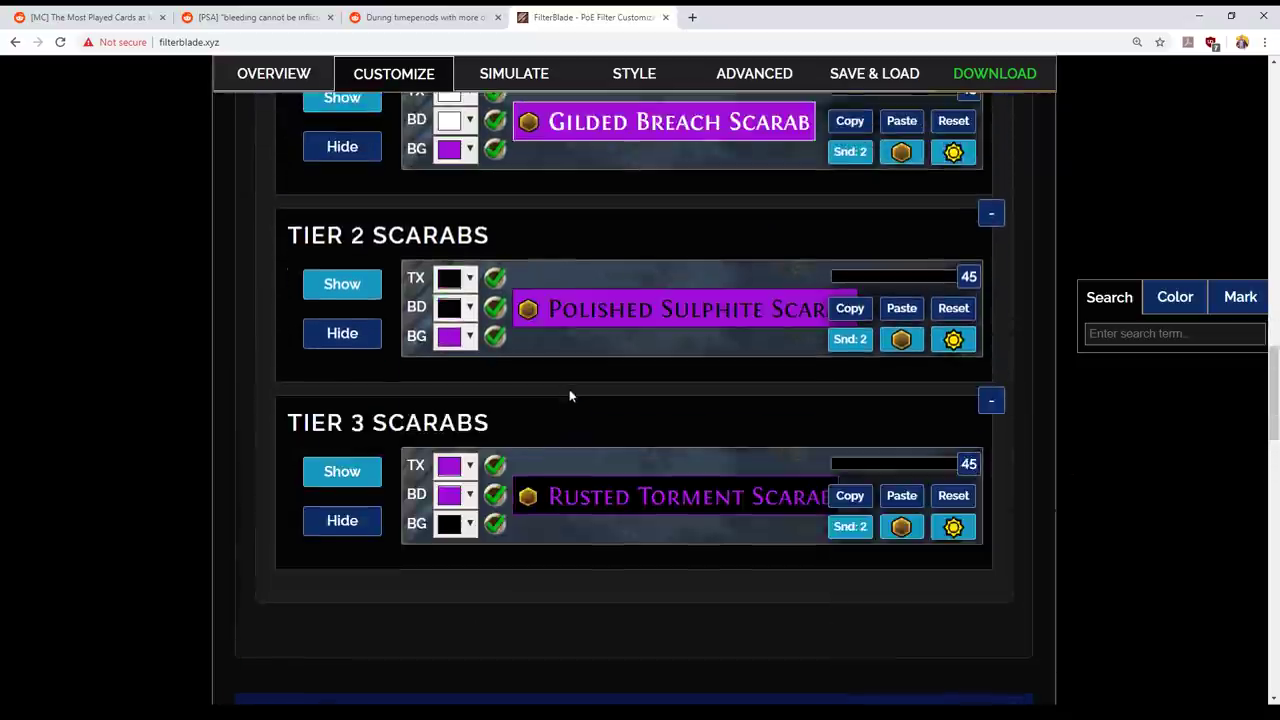
mouse_move(590, 493)
scroll(618, 379, up, 1)
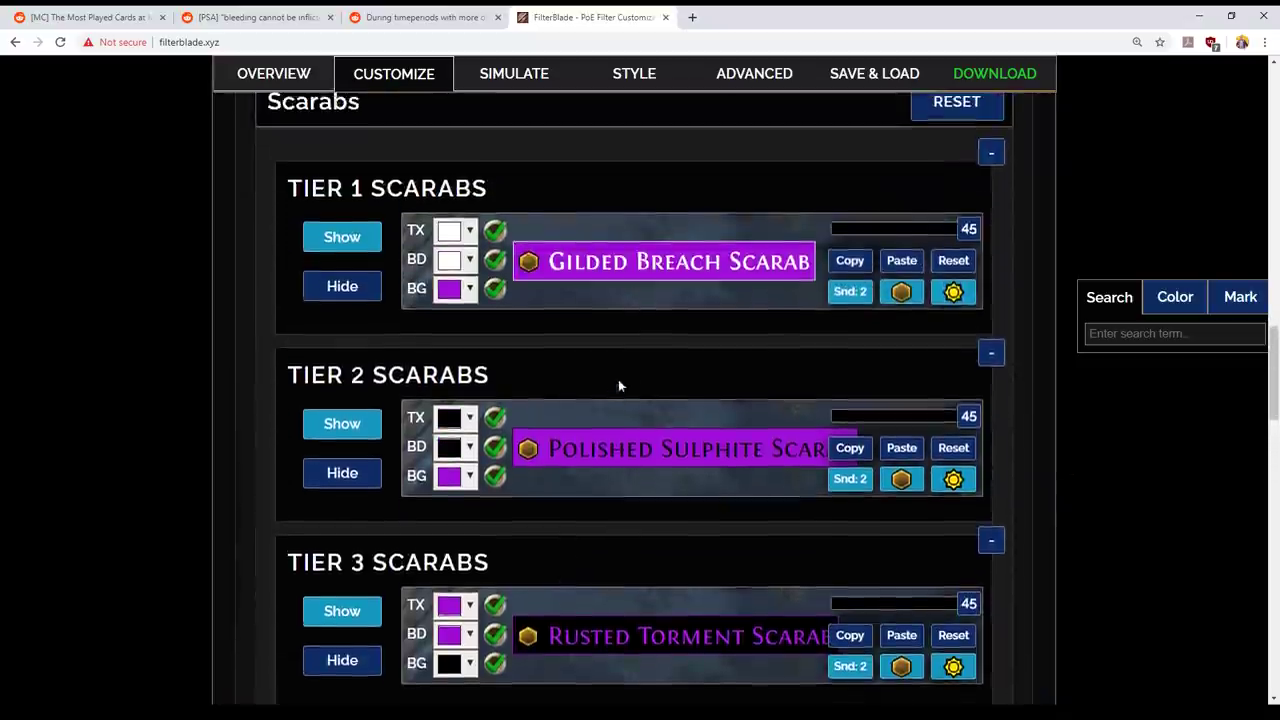
- Inspect the style options and filter entry of the Tier 1 Scarabs rule, then close the Scarabs settings
right_click(586, 276)
scroll(571, 232, up, 1)
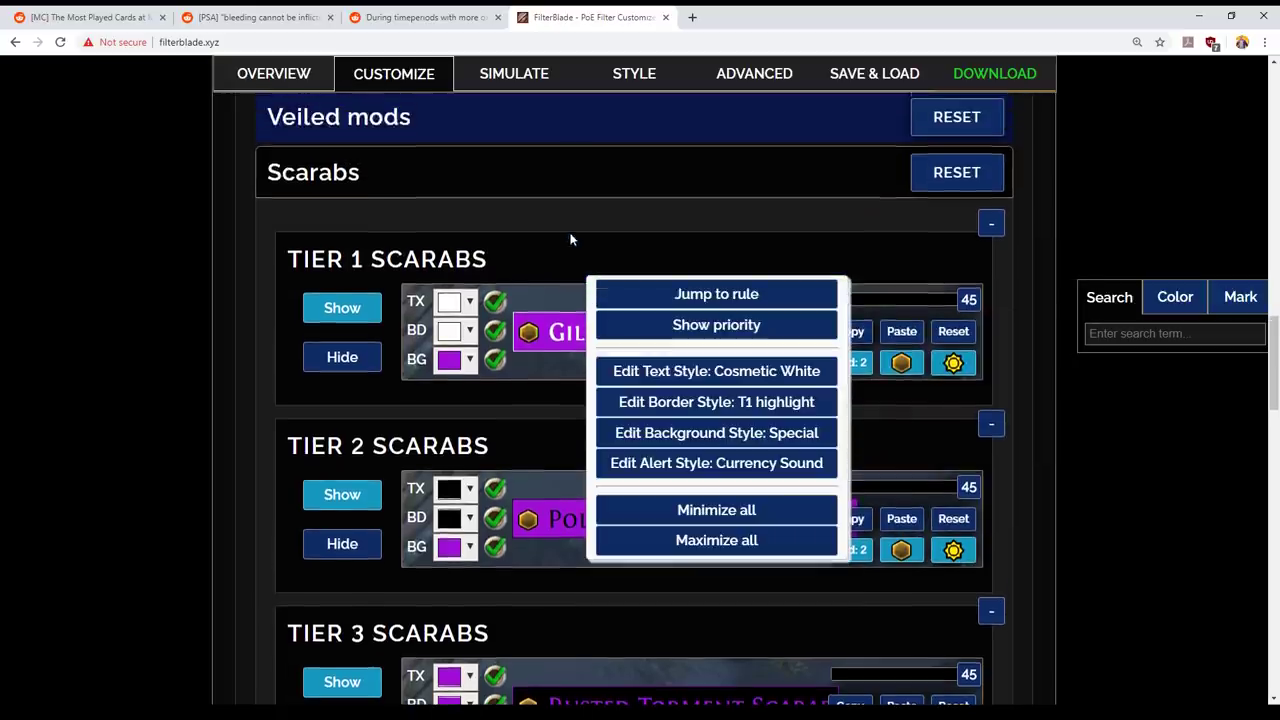
click(567, 259)
mouse_move(579, 344)
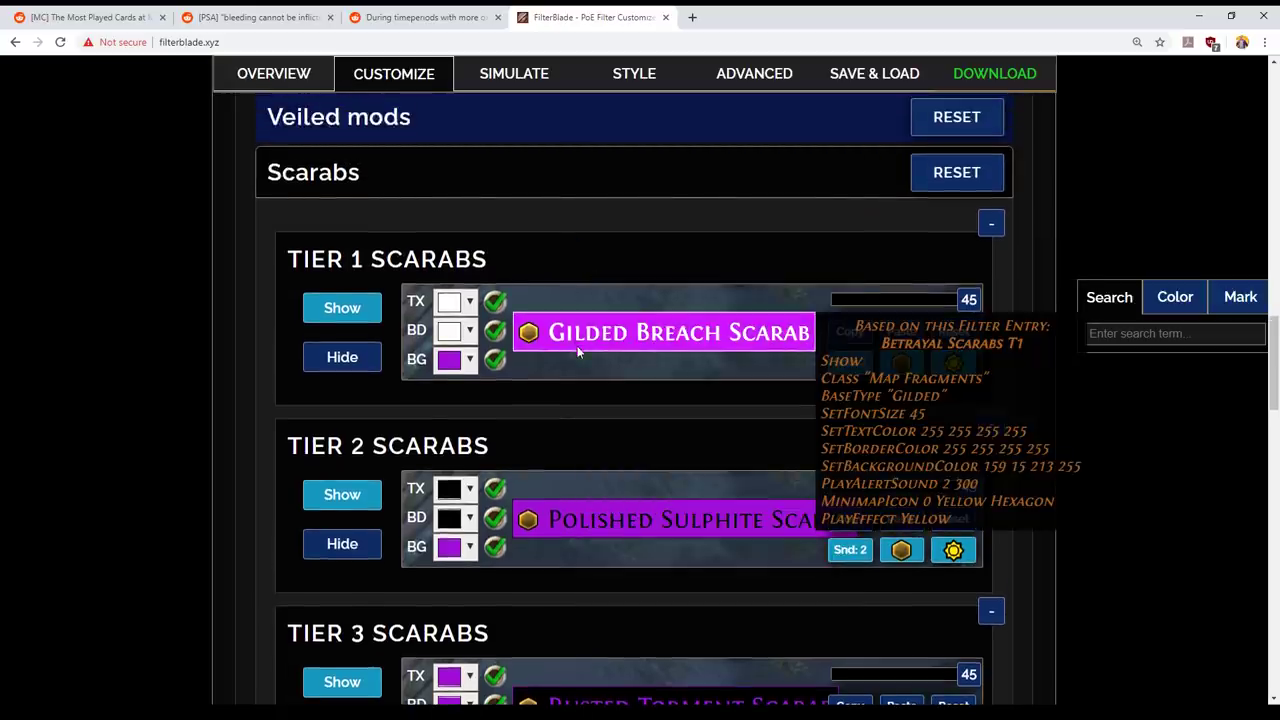
click(465, 176)
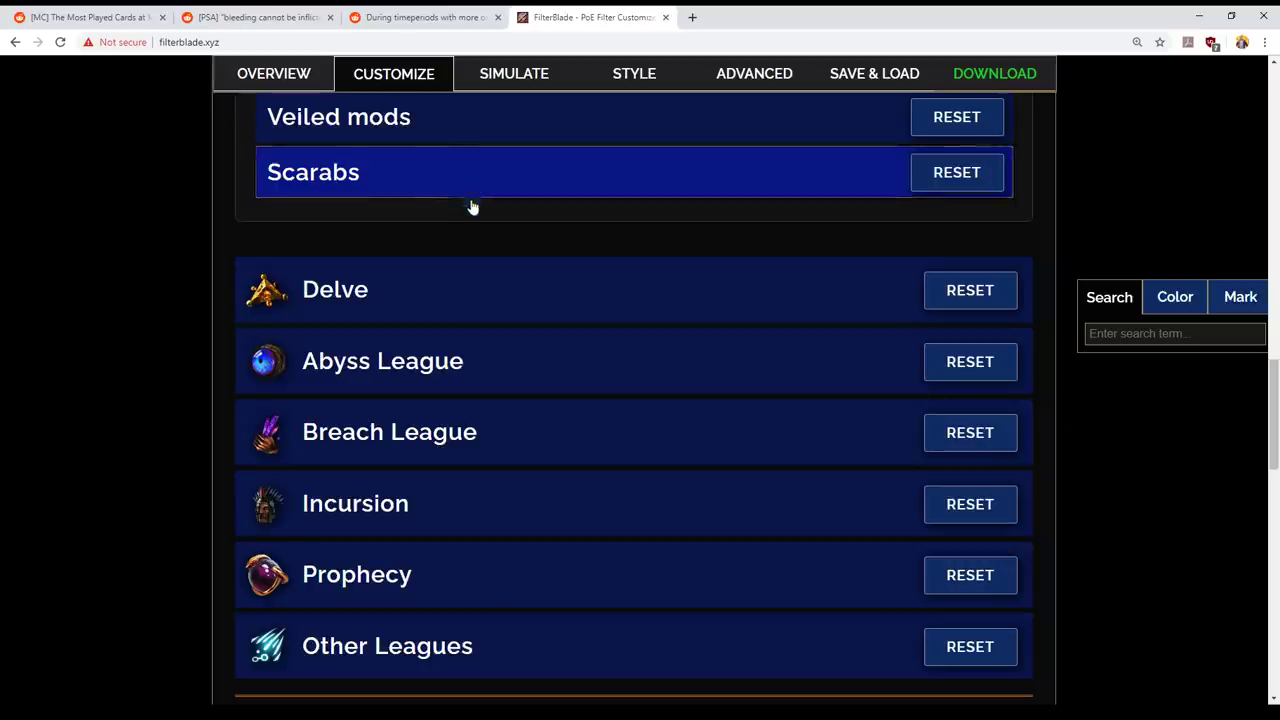
- In the Delve section's Fossils settings, auto-sort the fossils by price using League Softcore economy data
click(606, 290)
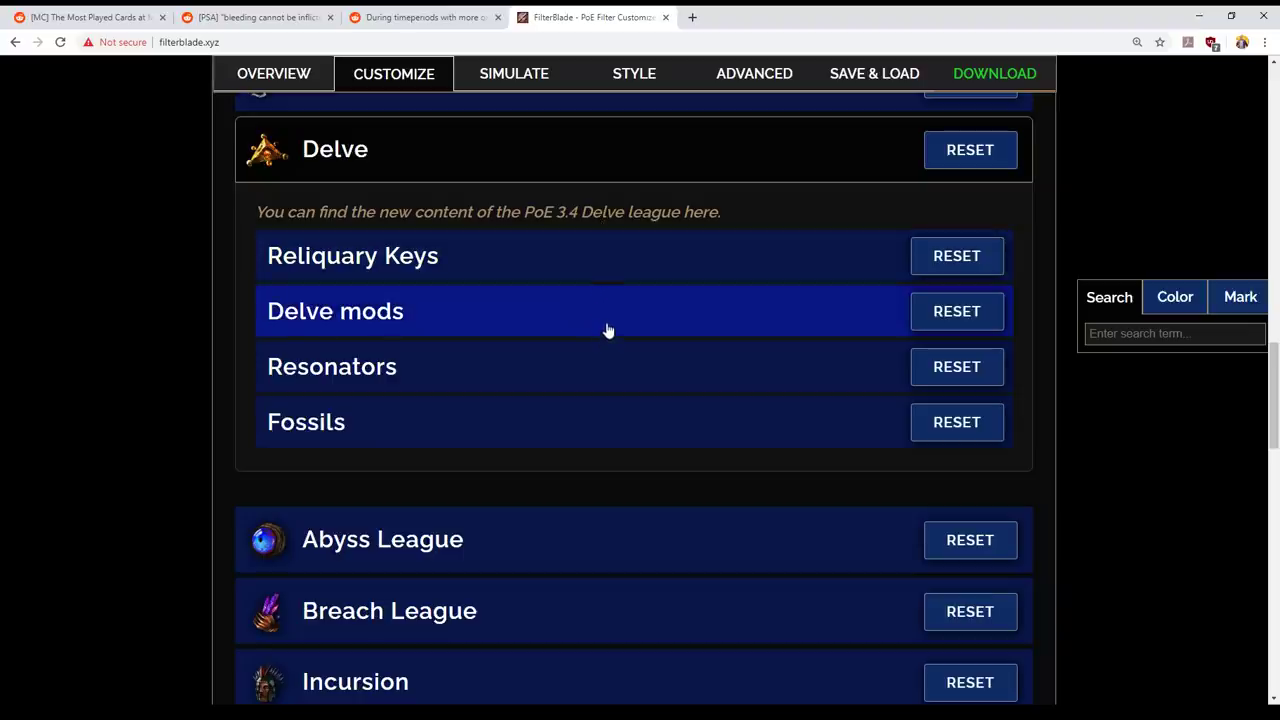
click(581, 422)
scroll(583, 418, down, 2)
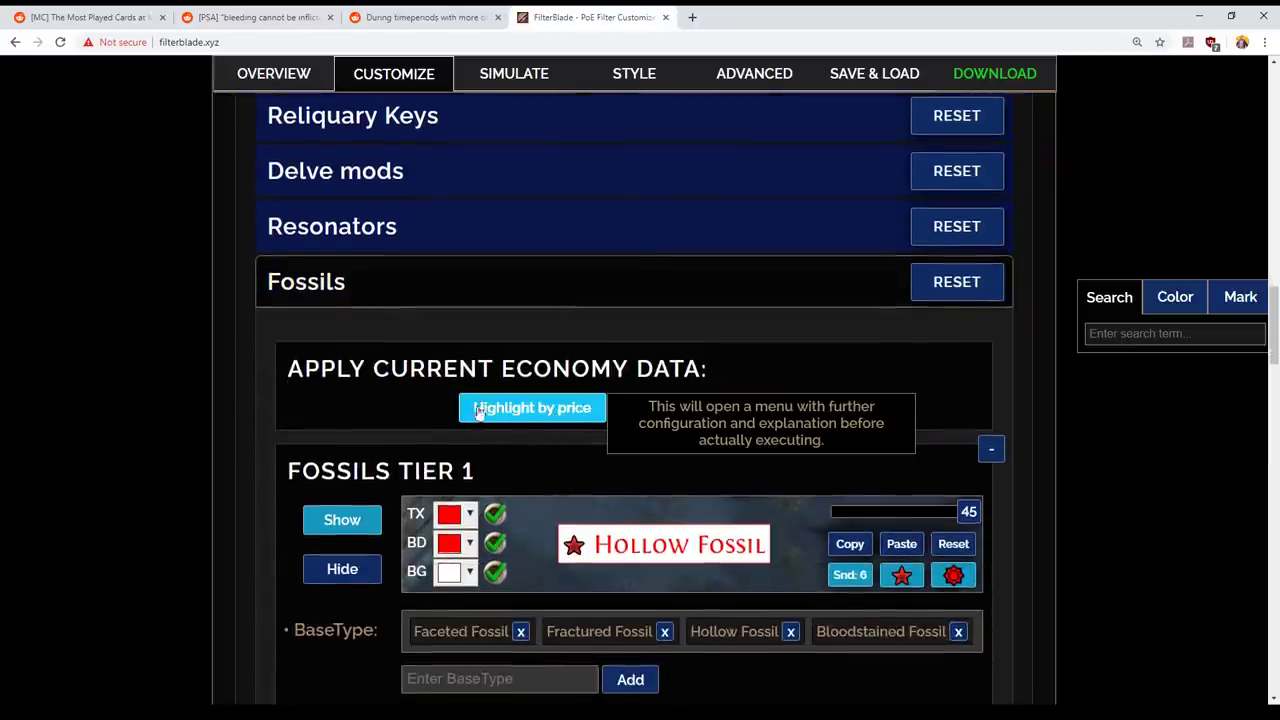
click(761, 410)
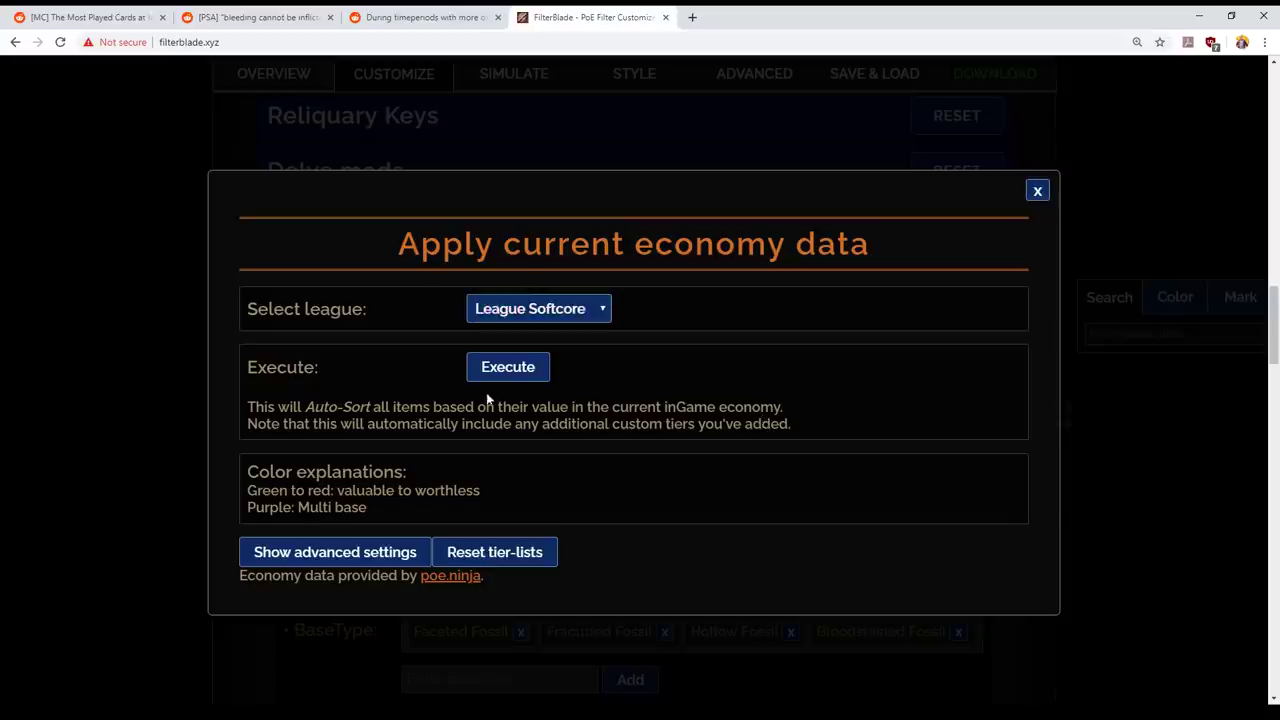
click(520, 374)
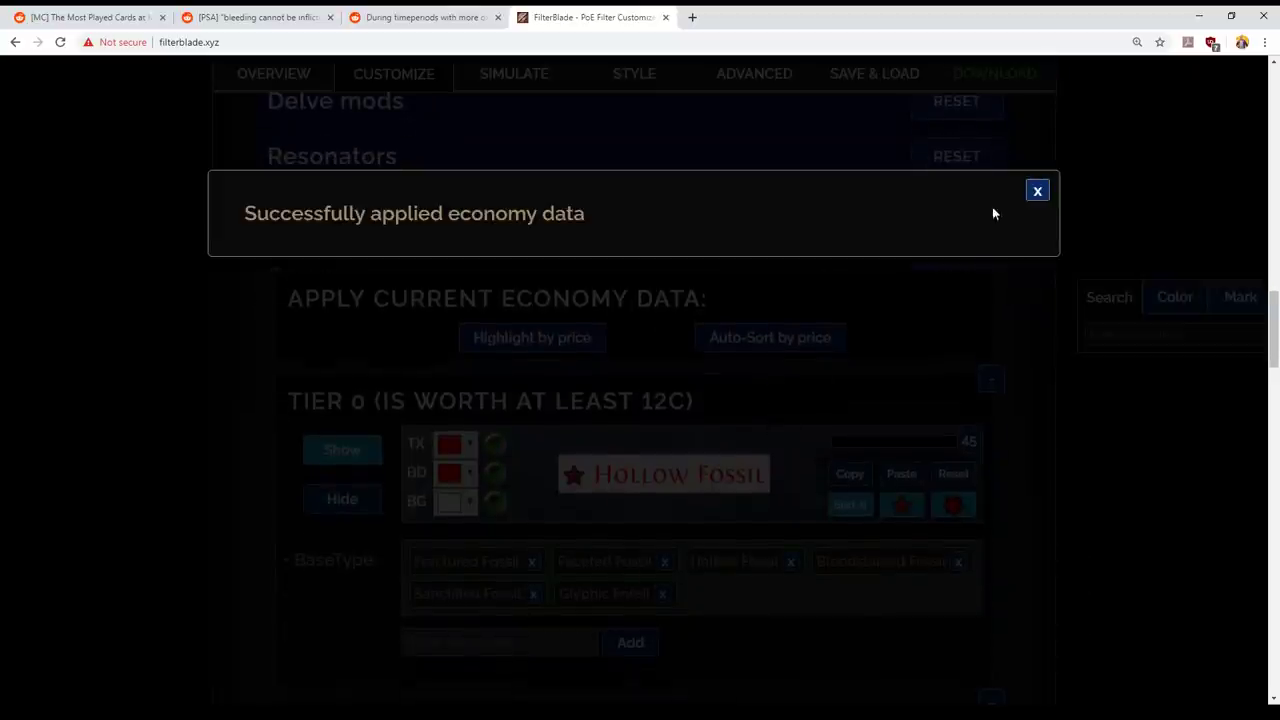
click(1037, 190)
- Check how the fossils are sorted in the Tier 0 and Tier 1 rules, inspecting the prices of individual fossils
scroll(749, 440, down, 3)
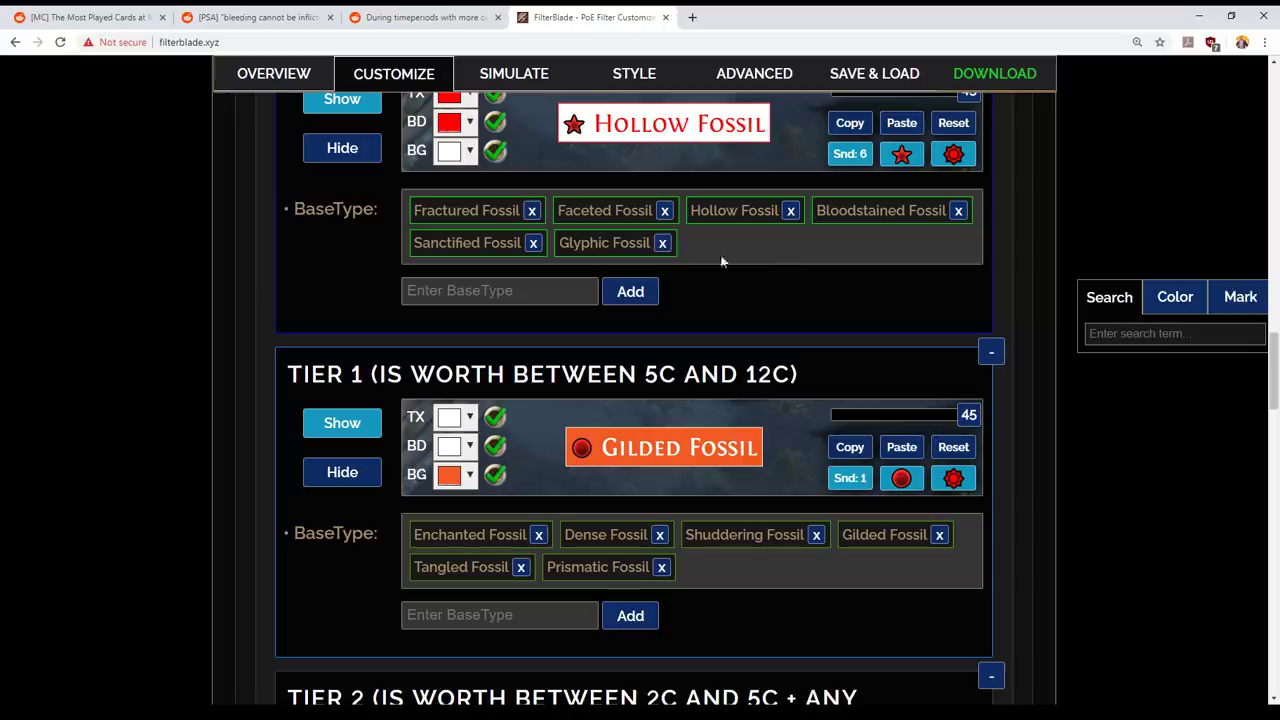
scroll(767, 338, up, 1)
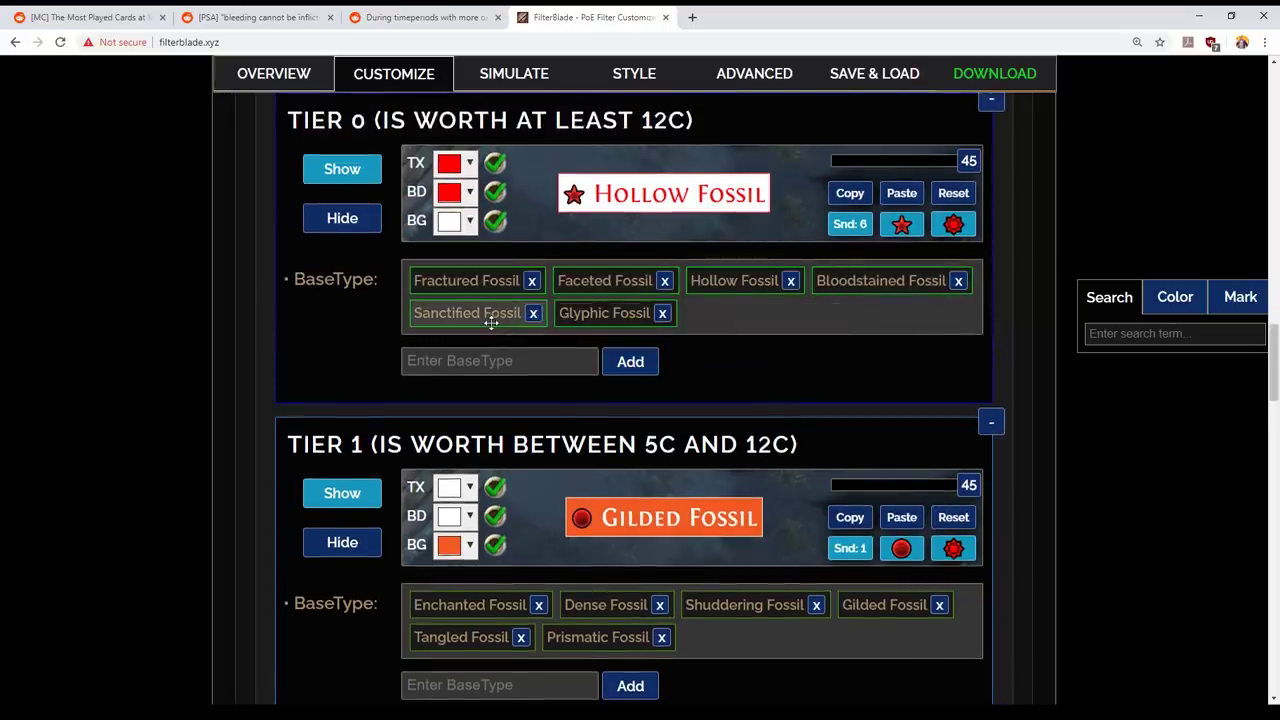
mouse_move(505, 315)
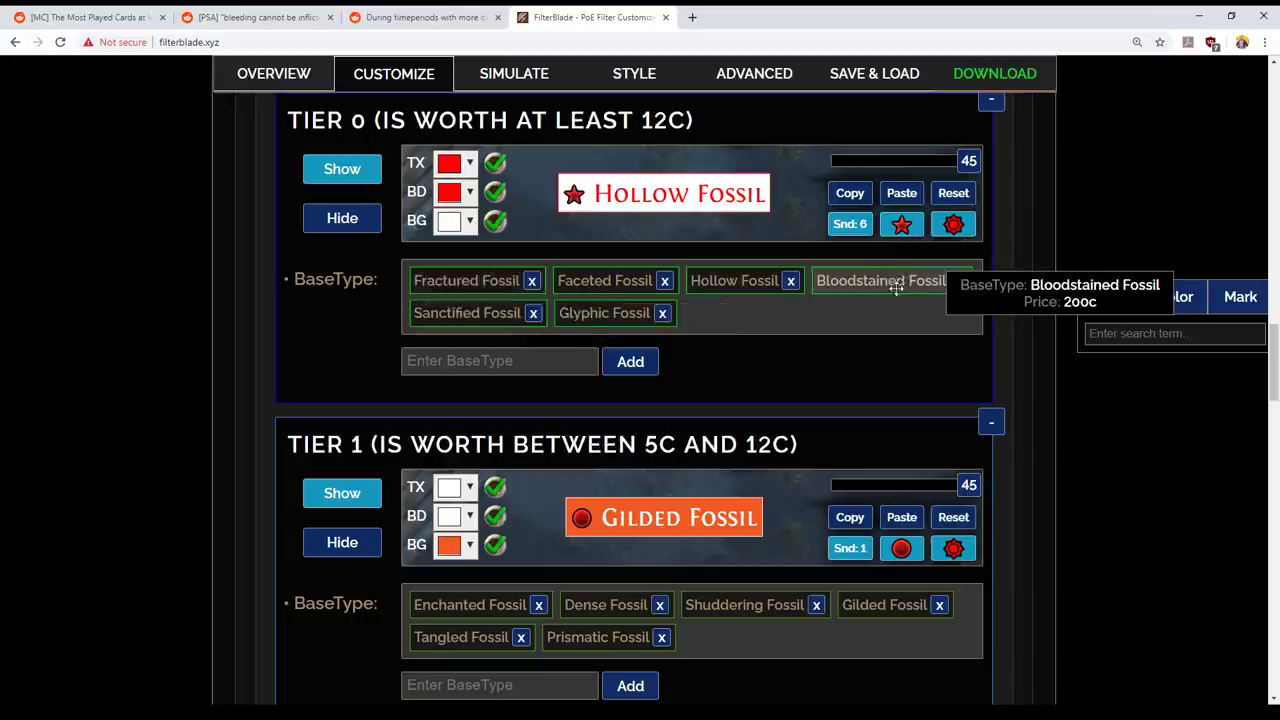
mouse_move(562, 281)
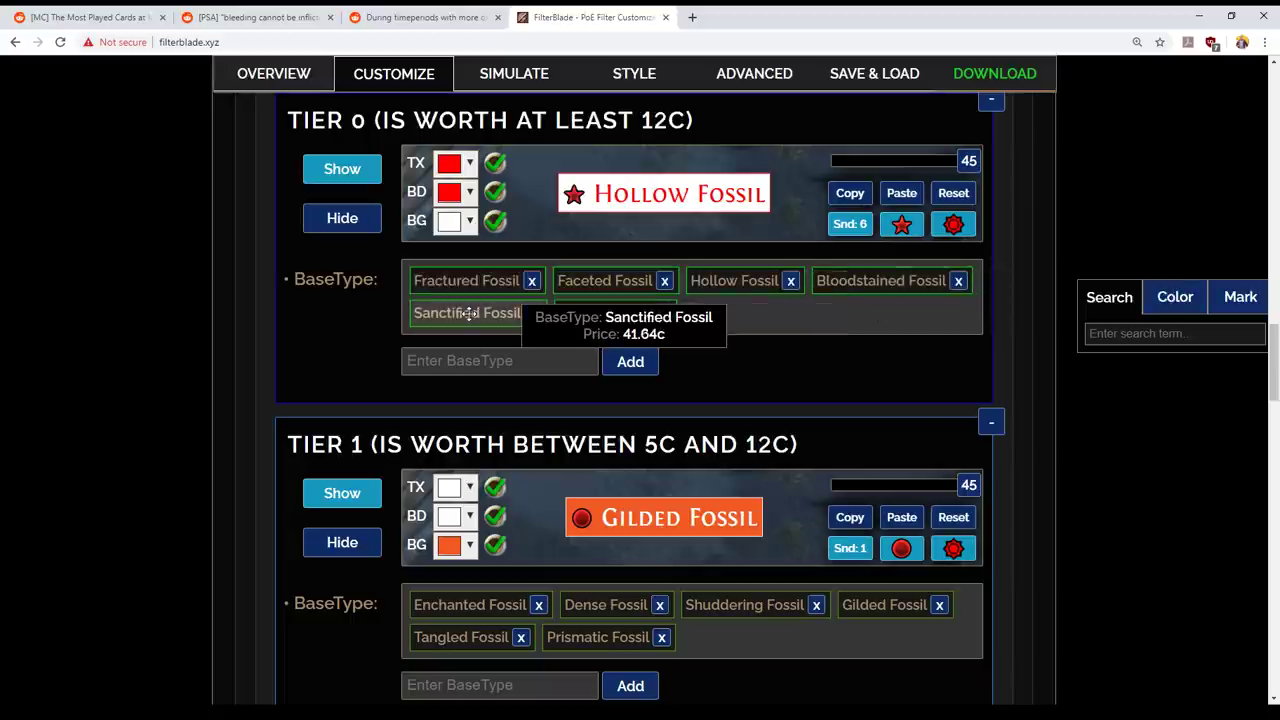
scroll(657, 417, down, 2)
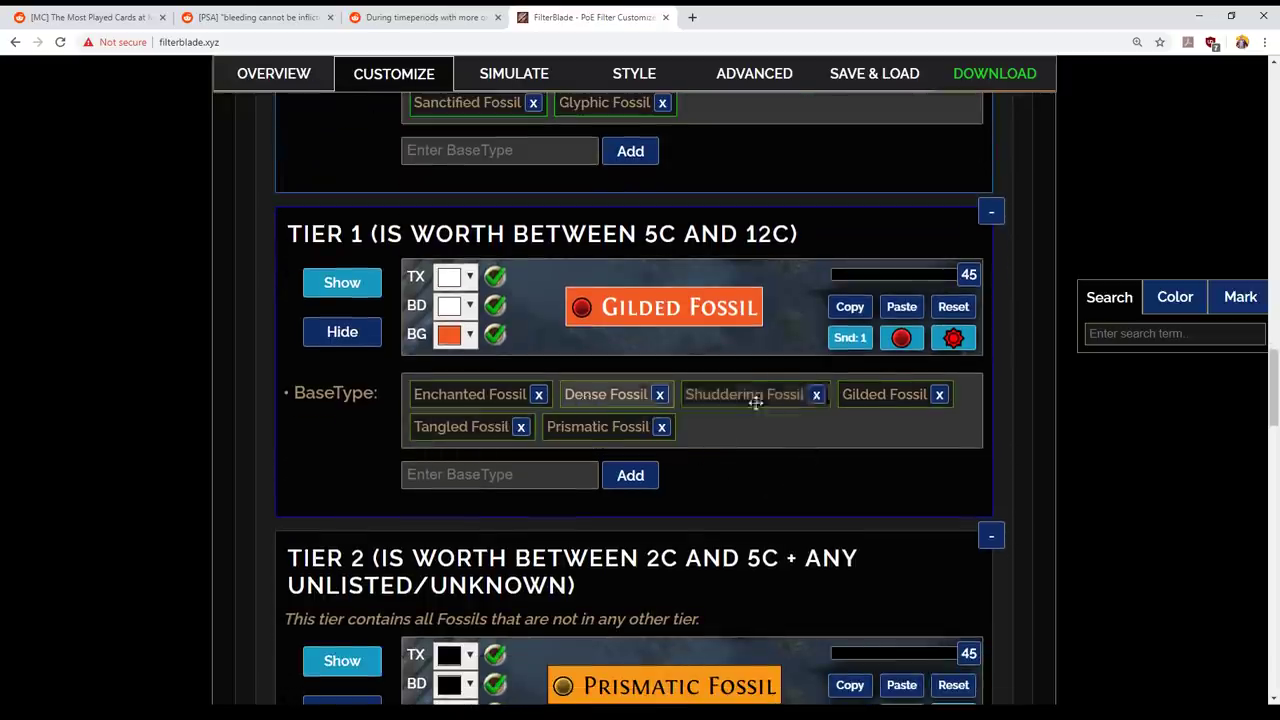
mouse_move(906, 400)
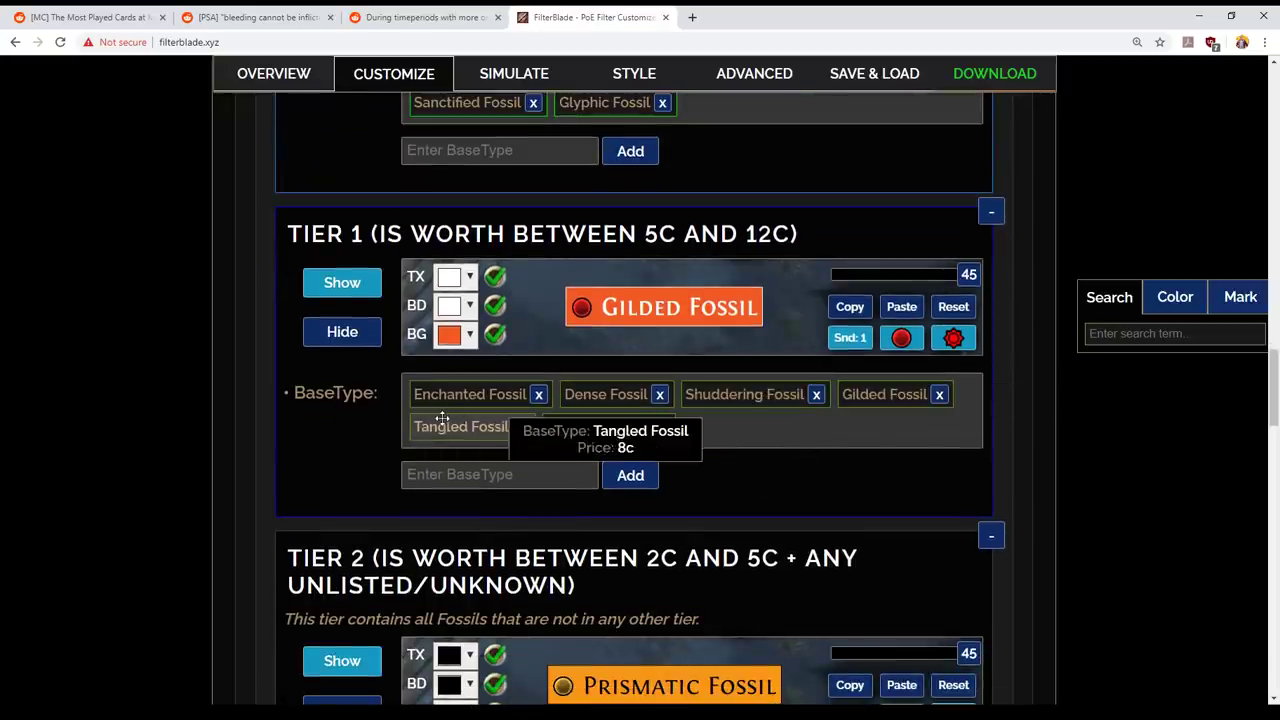
- Review the Tier 2 and Tier 3 fossil rules, recheck the Tangled Fossil's price in Tier 1 and compare the tiers
scroll(700, 460, down, 3)
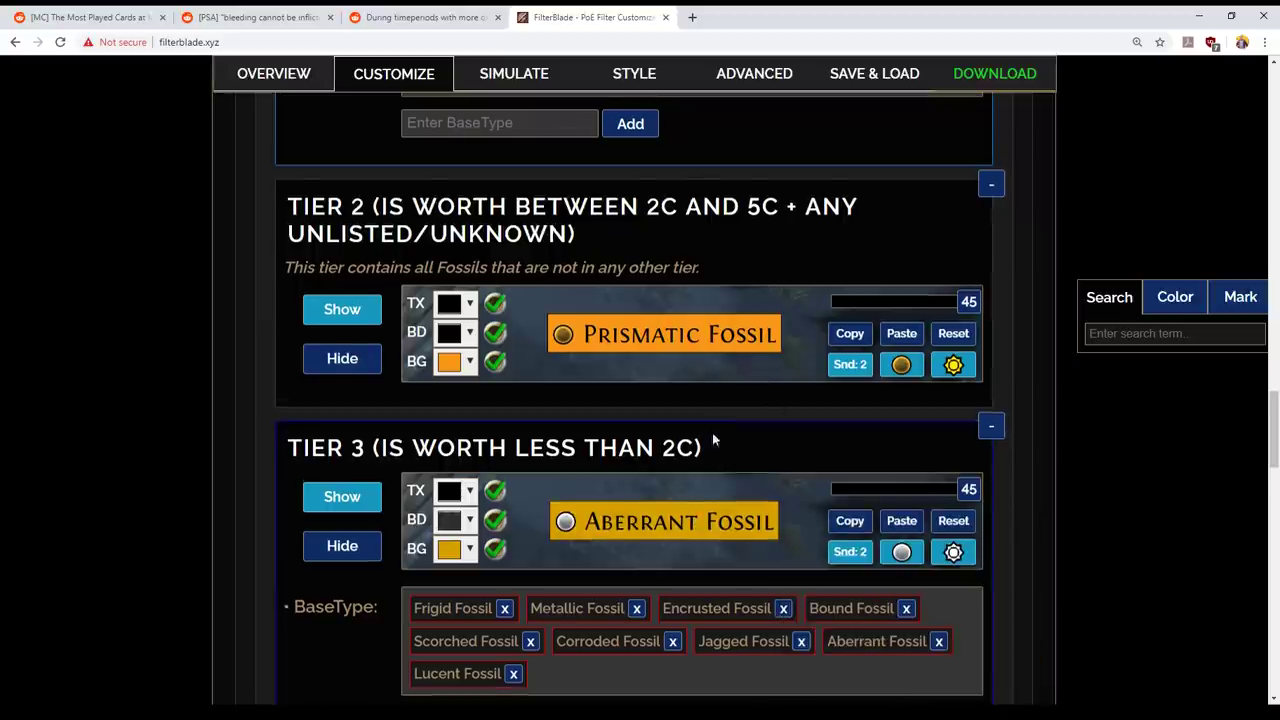
scroll(711, 434, down, 1)
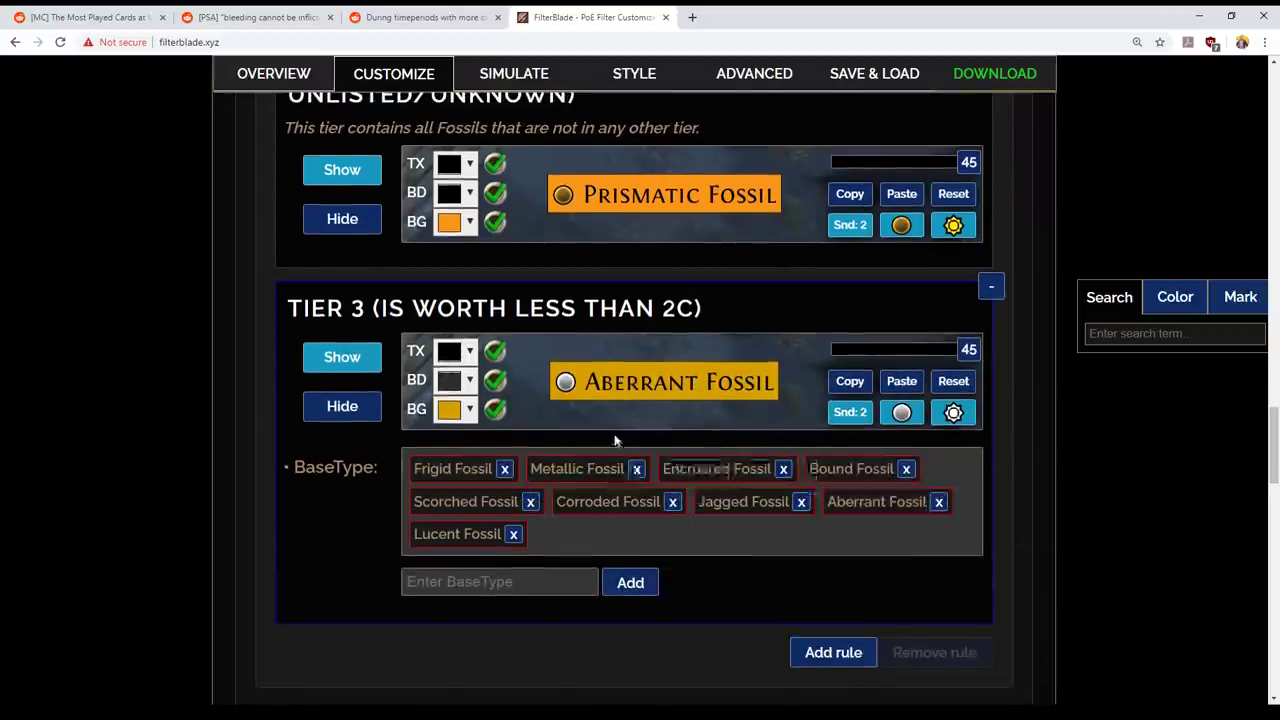
scroll(547, 351, up, 1)
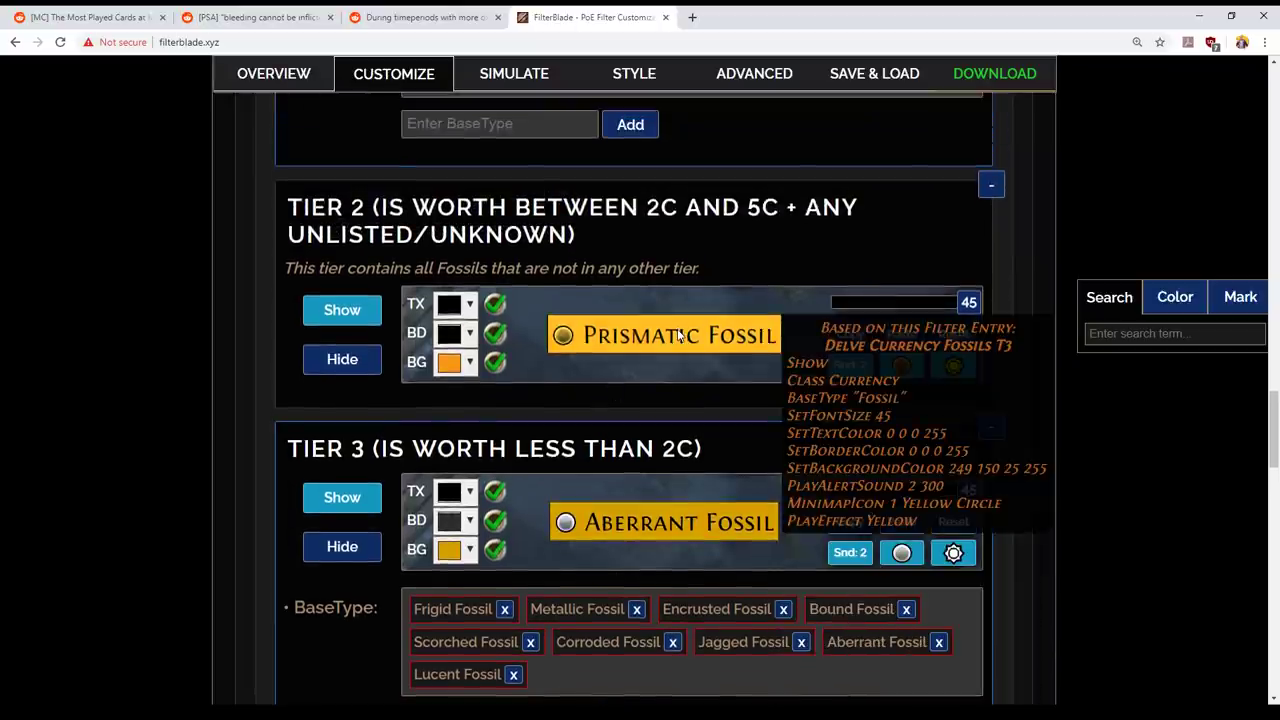
scroll(652, 410, down, 2)
scroll(650, 411, up, 2)
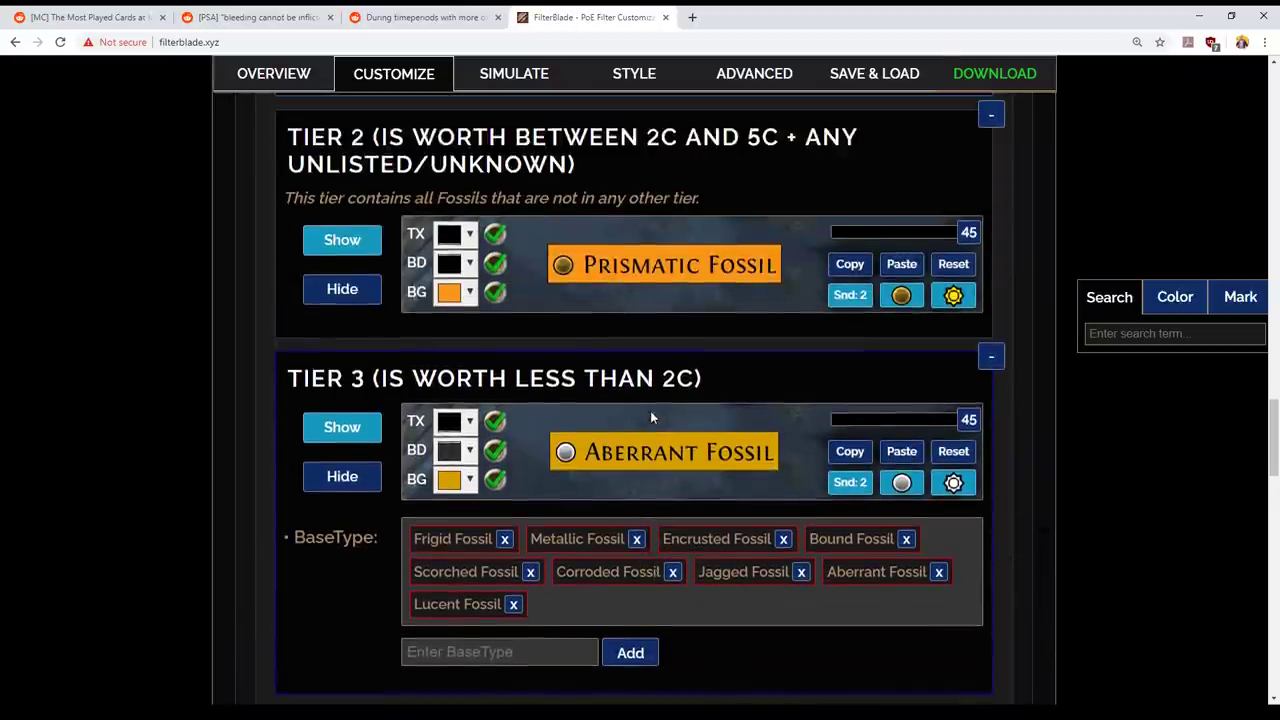
scroll(650, 411, down, 1)
scroll(650, 411, down, 2)
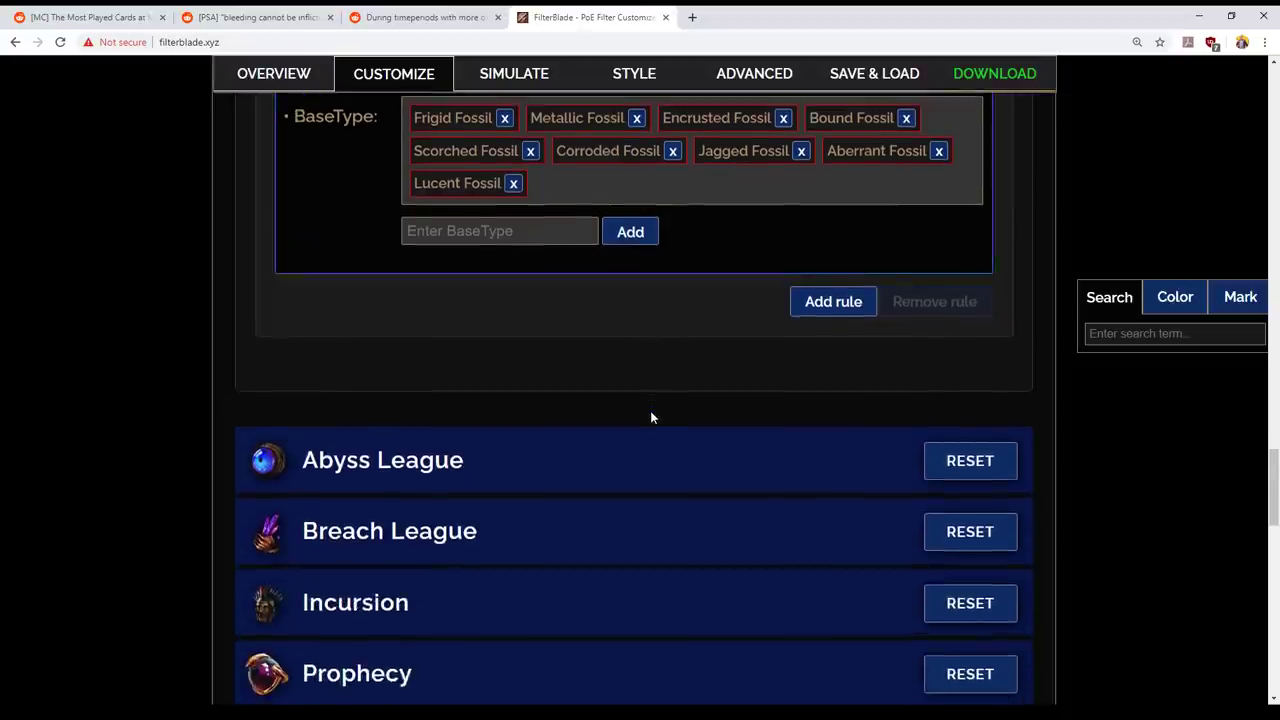
scroll(651, 417, up, 3)
scroll(745, 537, up, 2)
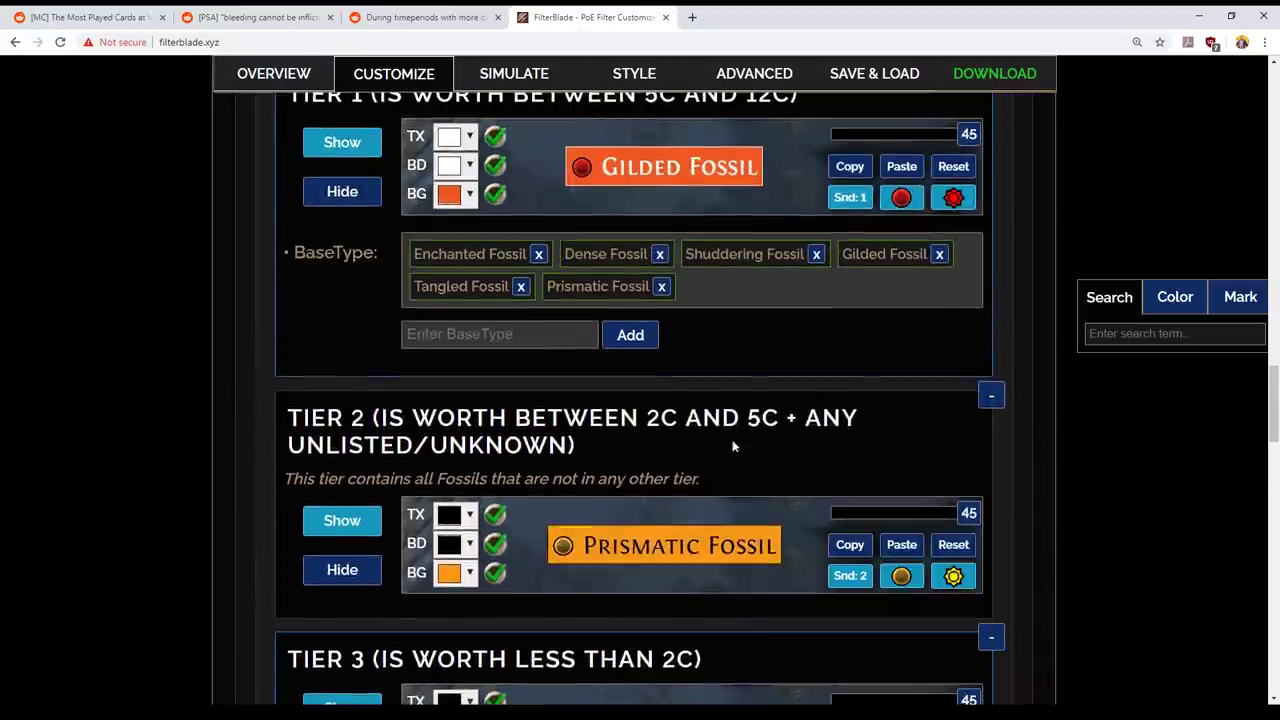
mouse_move(463, 291)
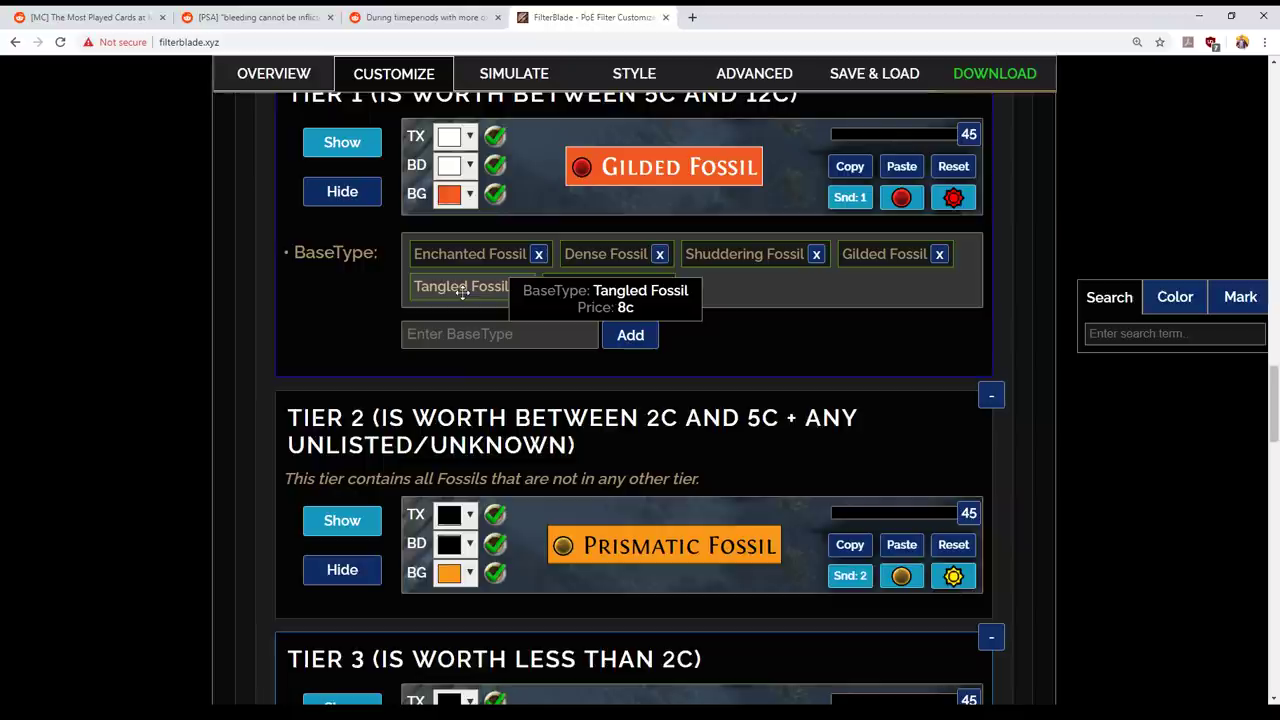
scroll(280, 385, down, 3)
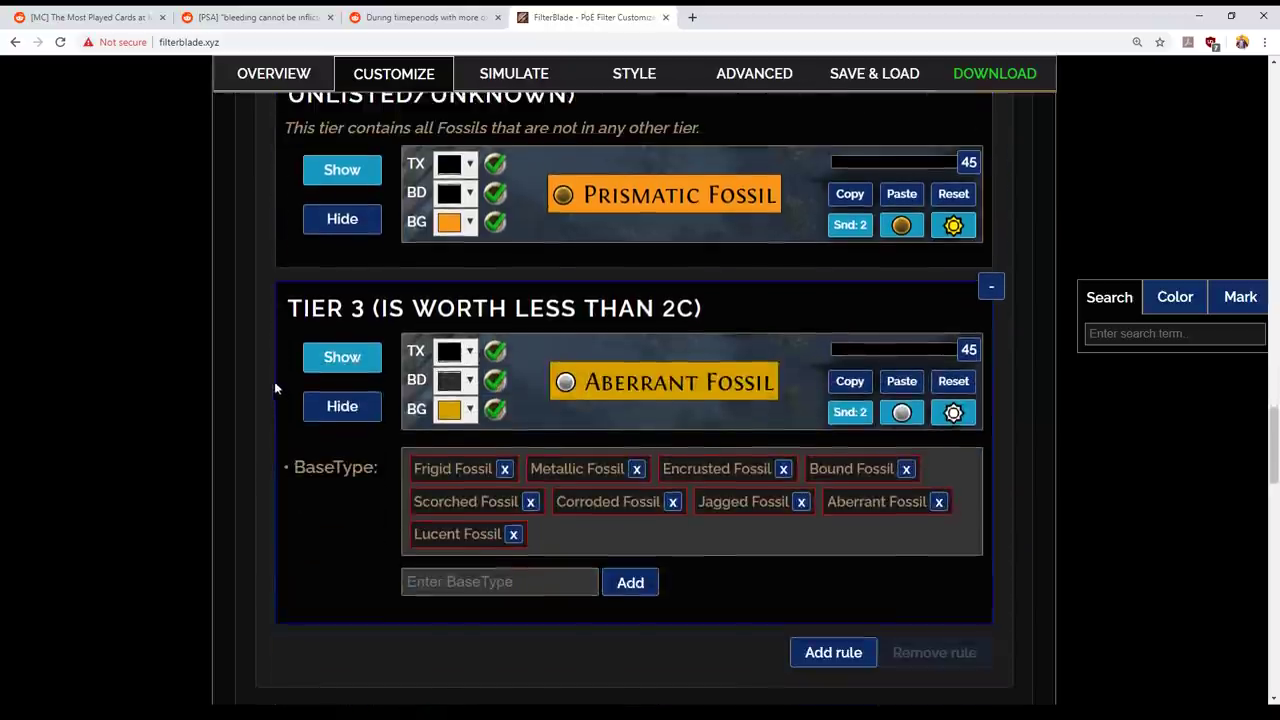
- Review the splinter and blessing rules in the Breach League section, then look over the Incursion section's categories
scroll(200, 385, down, 4)
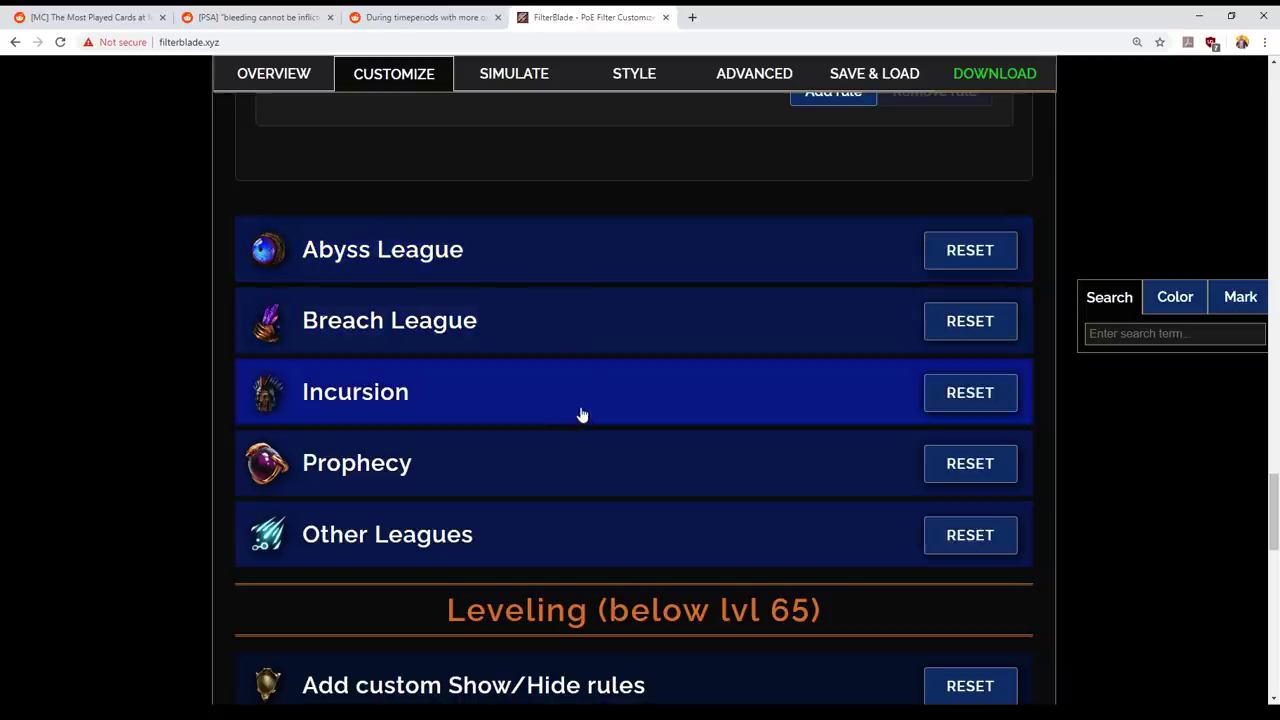
click(603, 325)
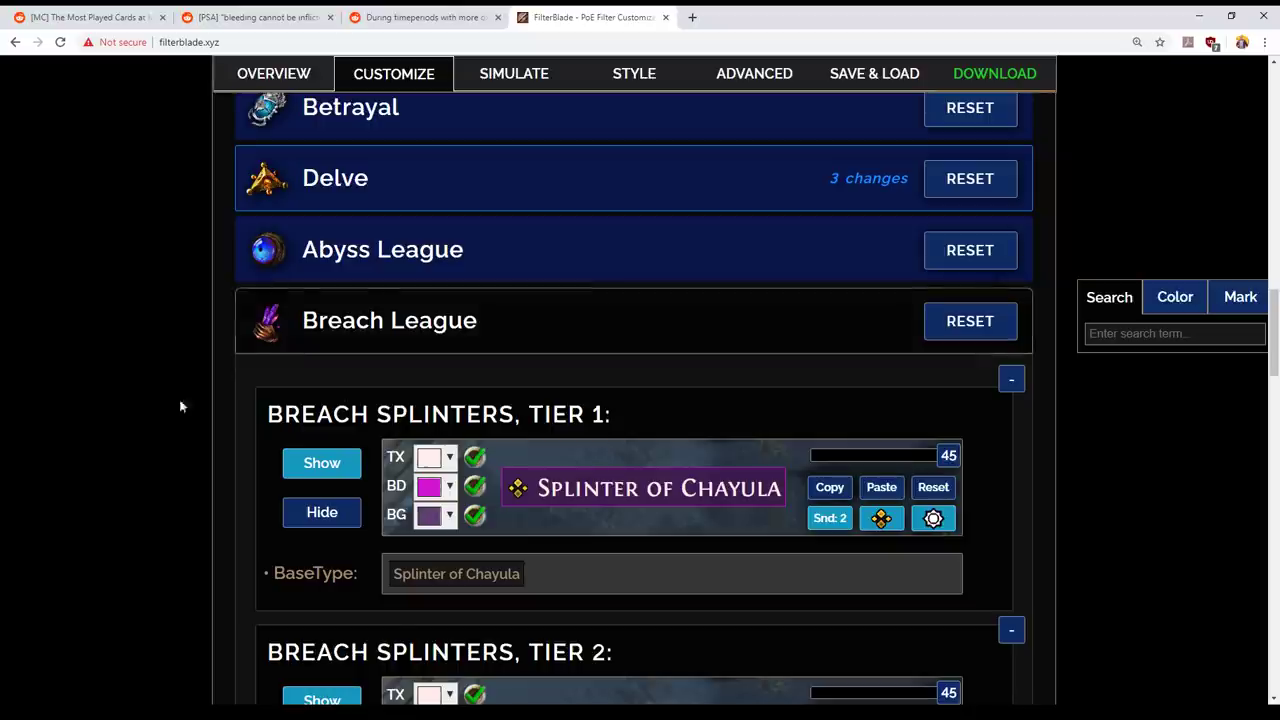
scroll(161, 393, down, 6)
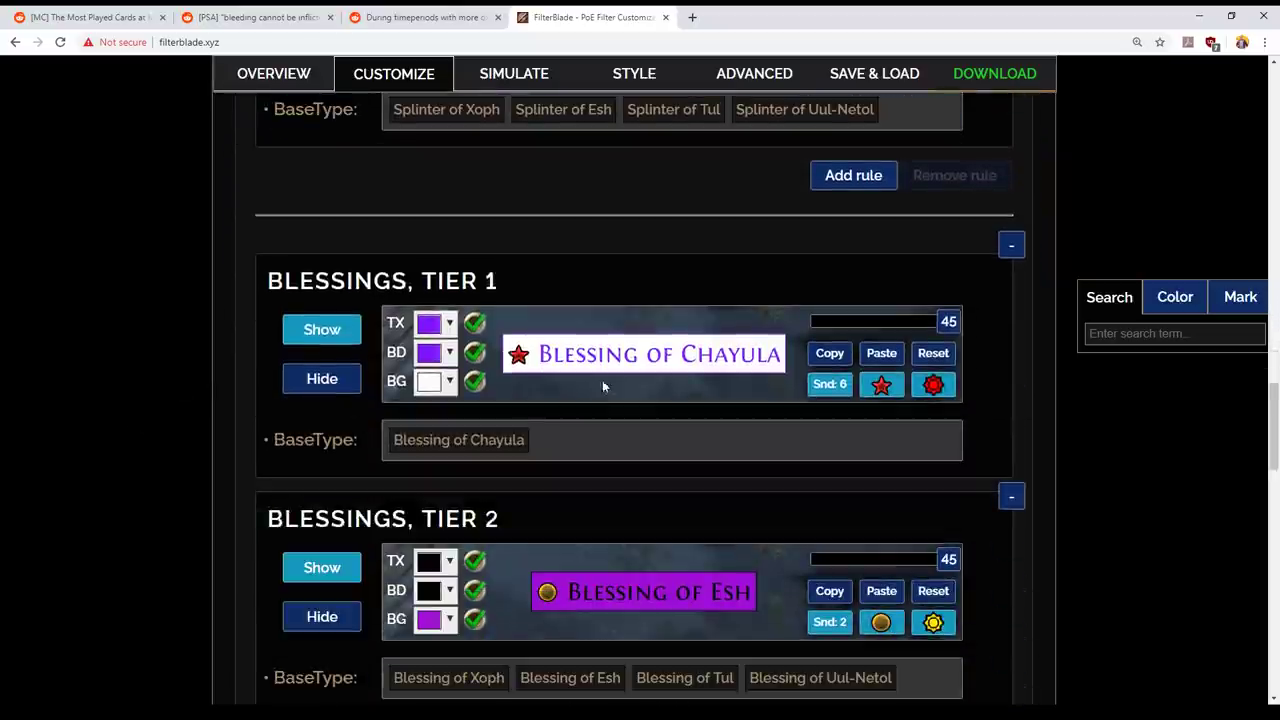
scroll(557, 431, down, 5)
scroll(451, 429, up, 1)
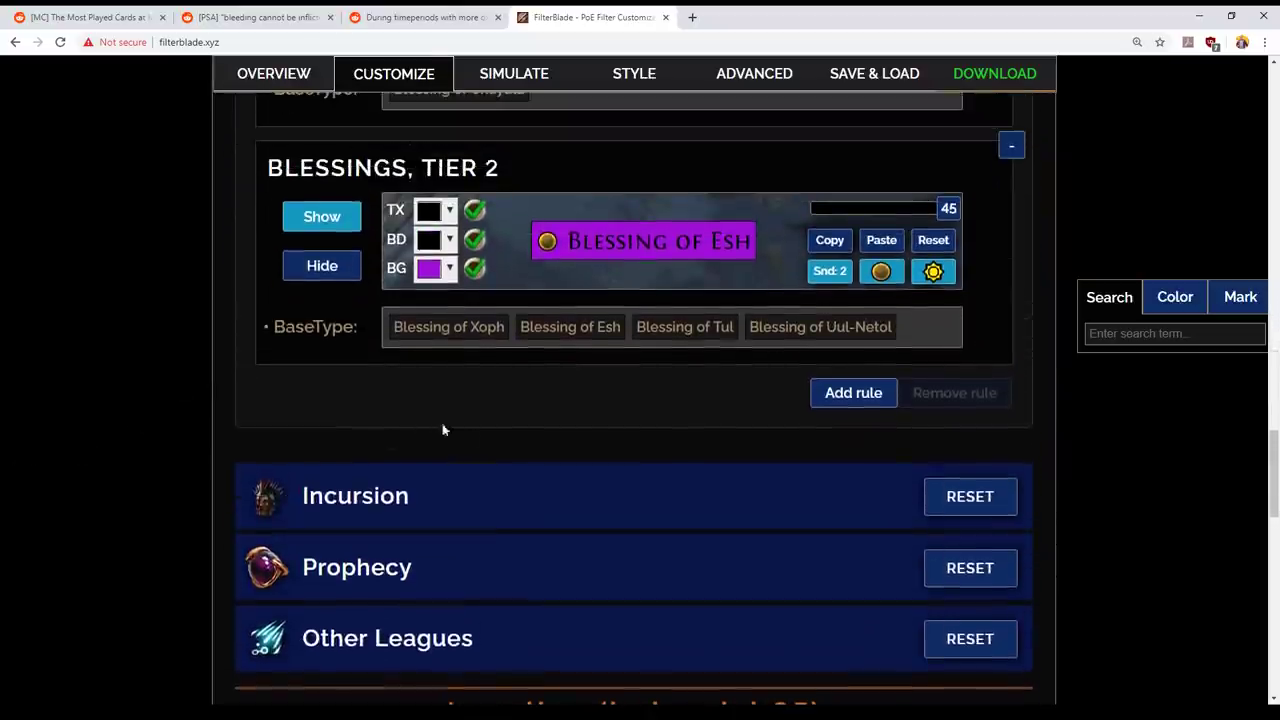
click(526, 509)
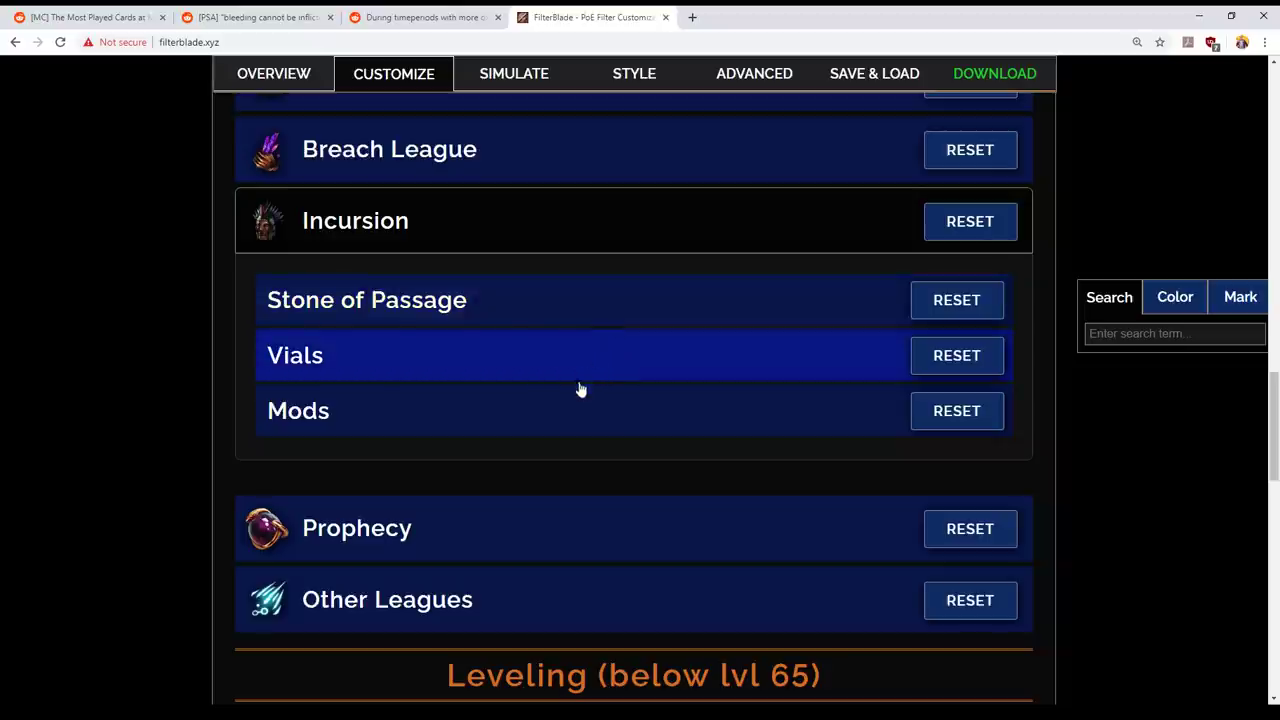
scroll(563, 425, down, 2)
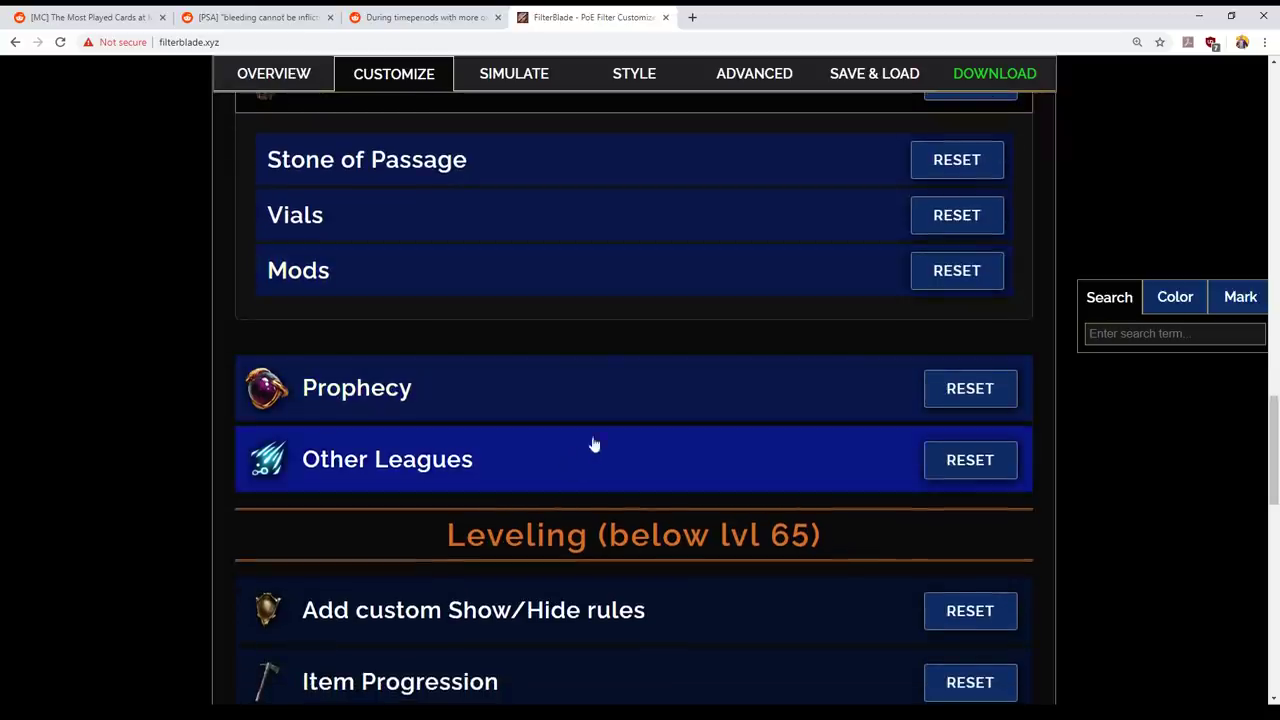
- Open the Prophecy section and review its Tier 1, Tier 2 and general Prophecies rules
click(608, 395)
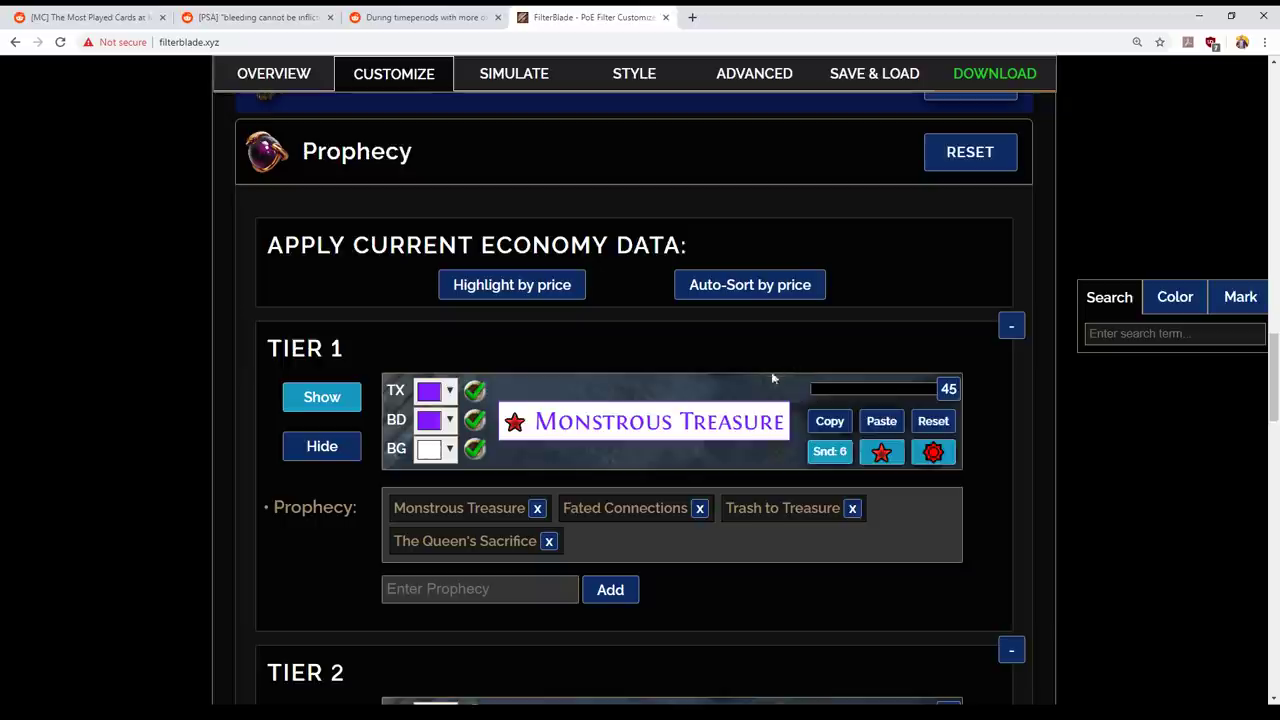
scroll(146, 500, down, 12)
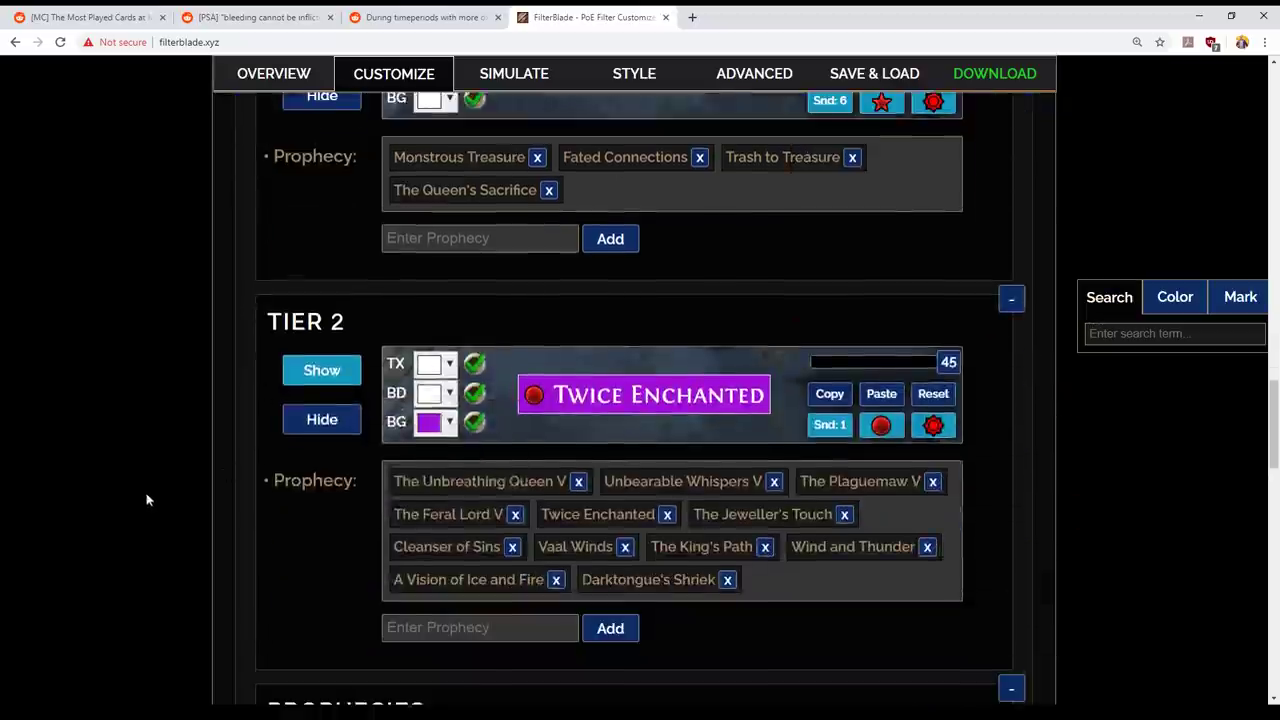
scroll(160, 491, up, 4)
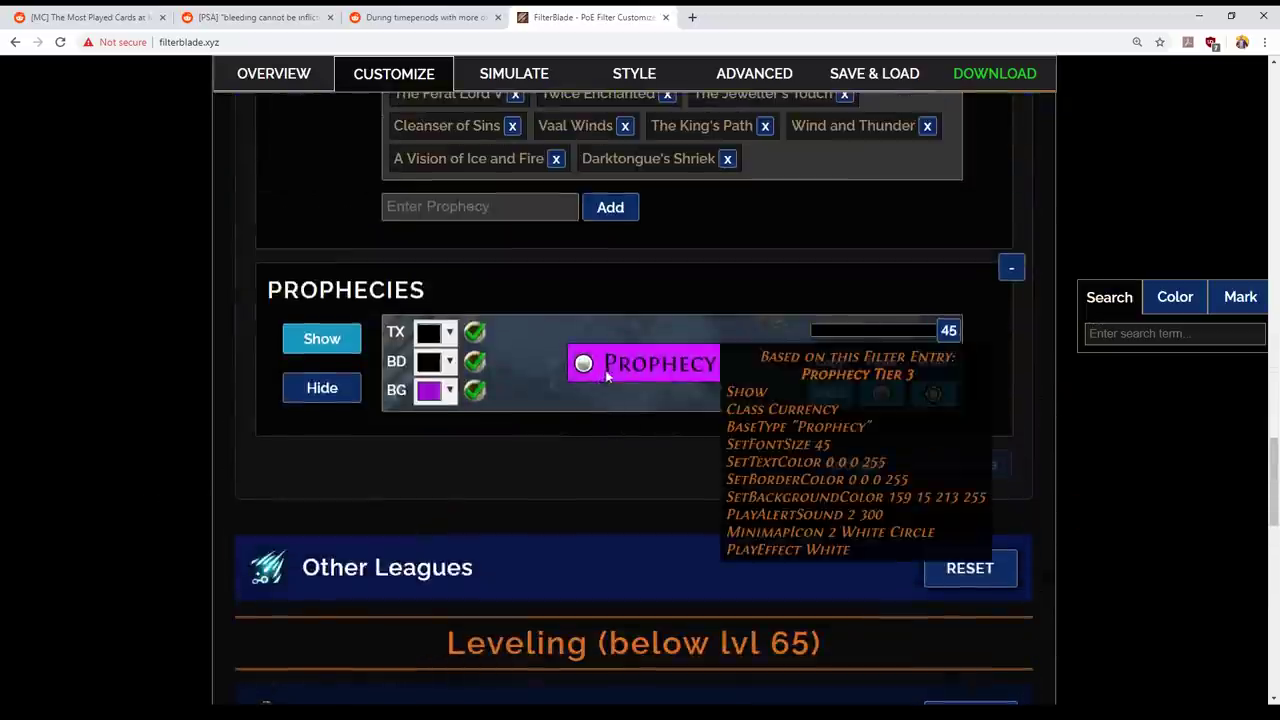
scroll(177, 478, up, 3)
scroll(189, 469, down, 4)
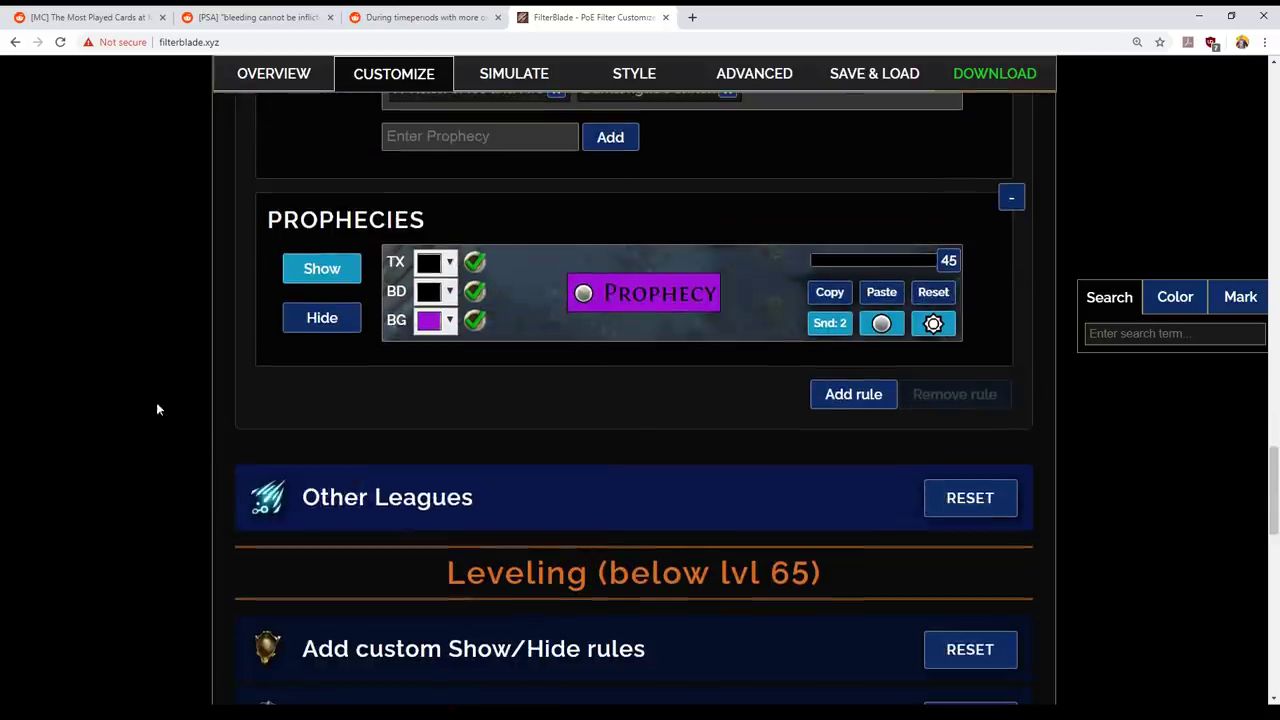
- In the Perandus Coins settings under Other Leagues, set the small stacks rule to Show
scroll(157, 409, down, 2)
click(385, 305)
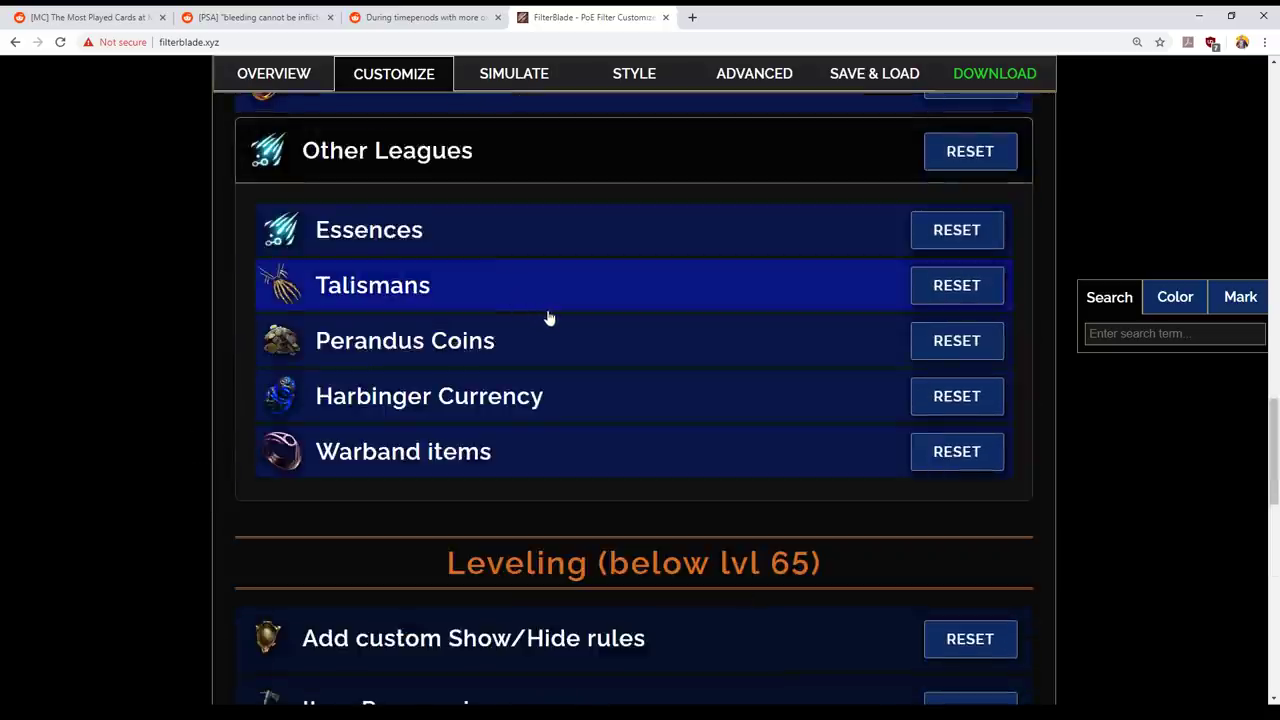
click(574, 349)
scroll(563, 389, down, 5)
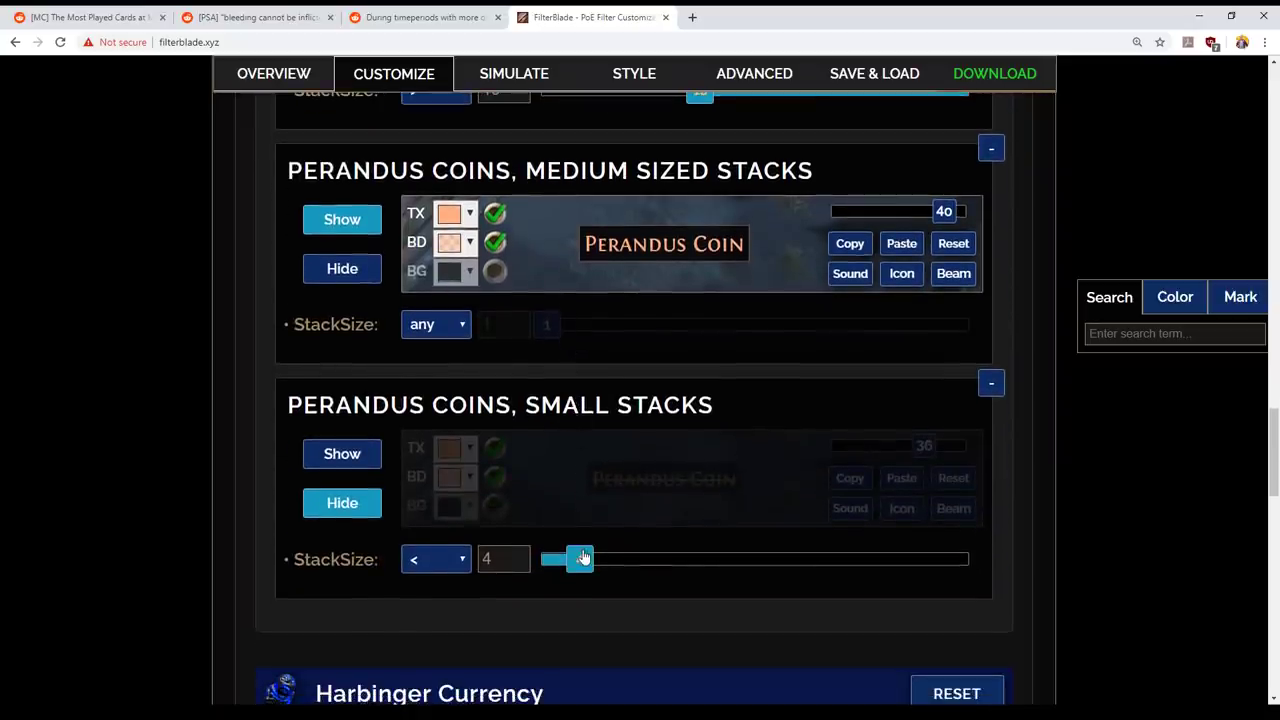
click(336, 469)
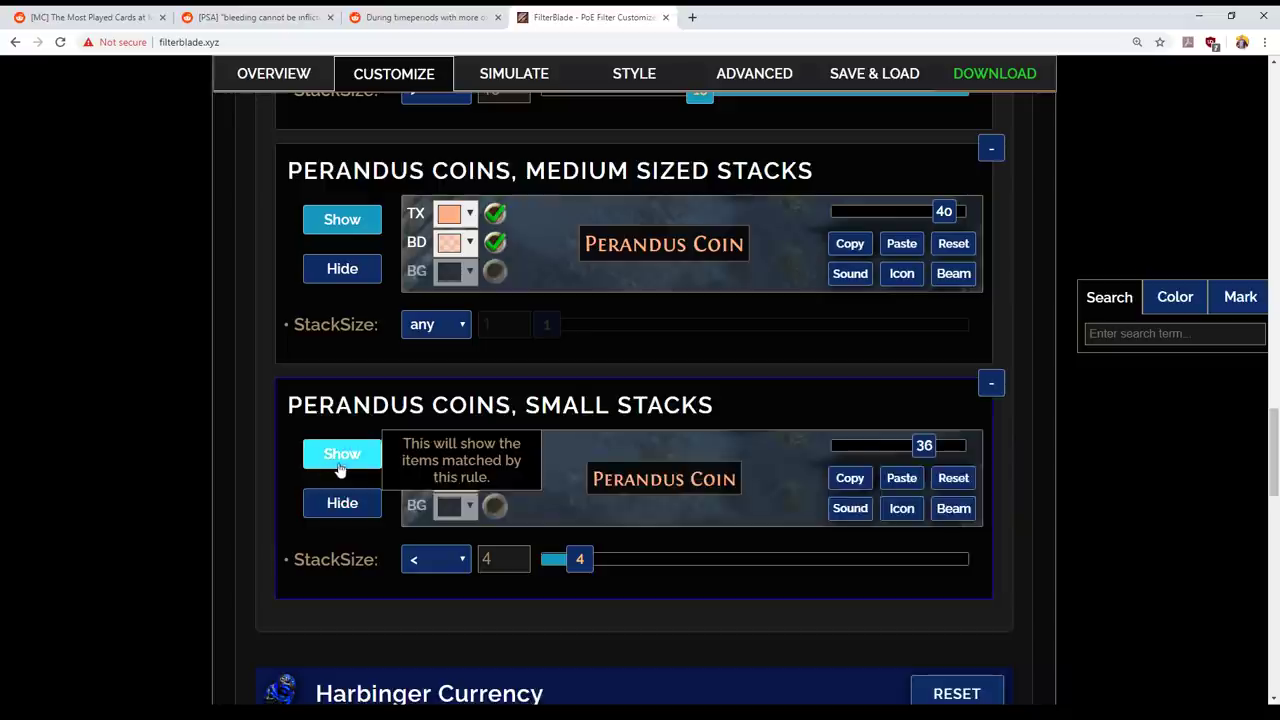
scroll(526, 477, down, 3)
scroll(554, 477, up, 8)
scroll(149, 466, down, 6)
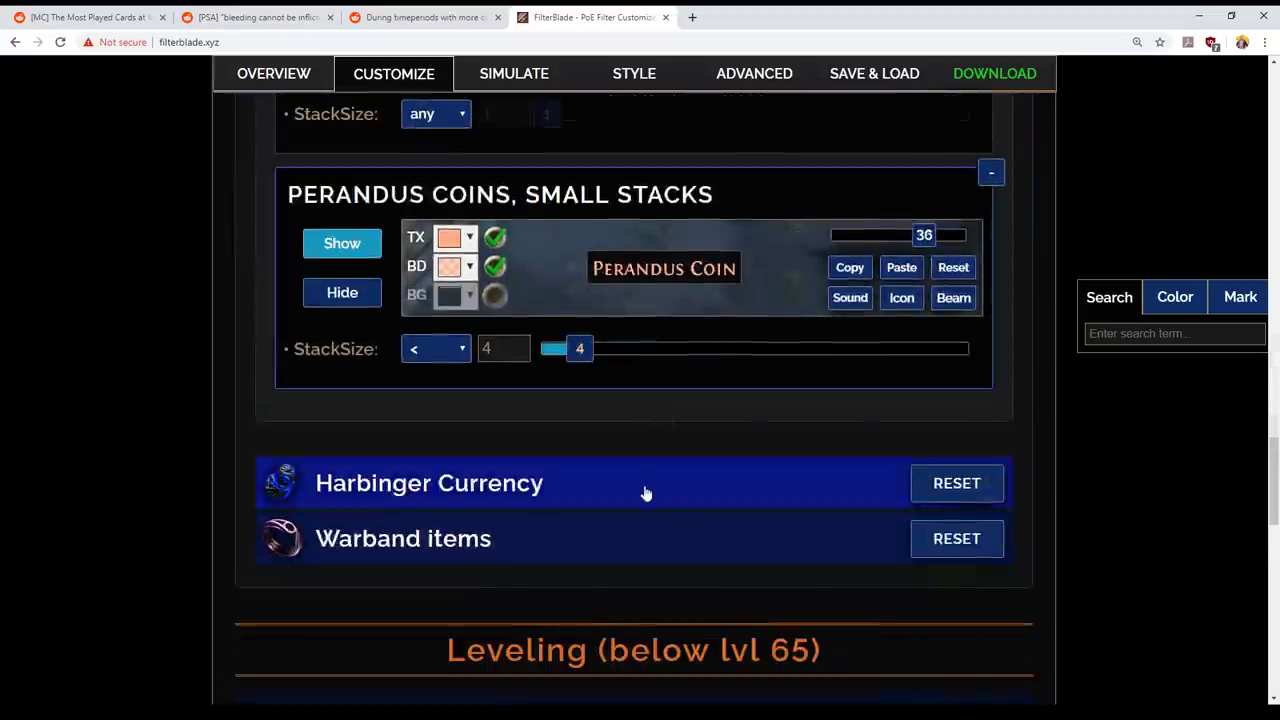
- Open the Harbinger Currency settings and examine which shards belong to the Tier 1 and Tier 2 rules
click(646, 483)
scroll(646, 476, down, 3)
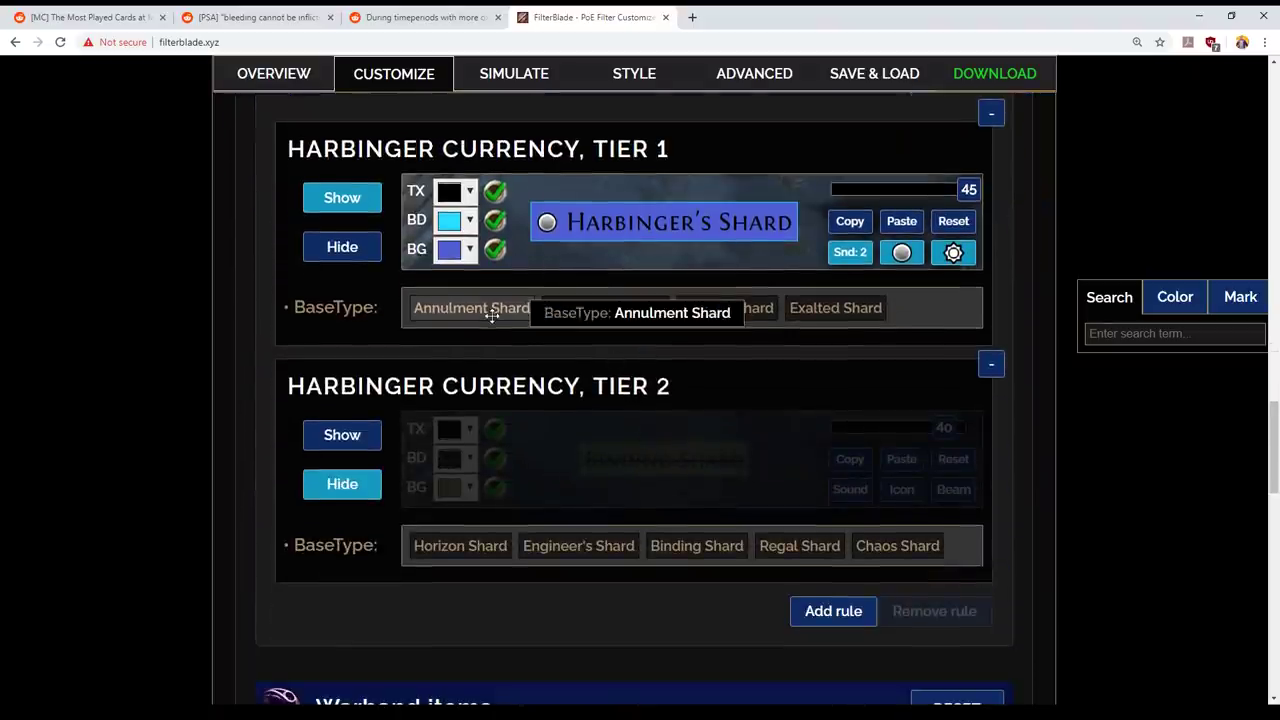
right_click(775, 377)
scroll(58, 368, down, 3)
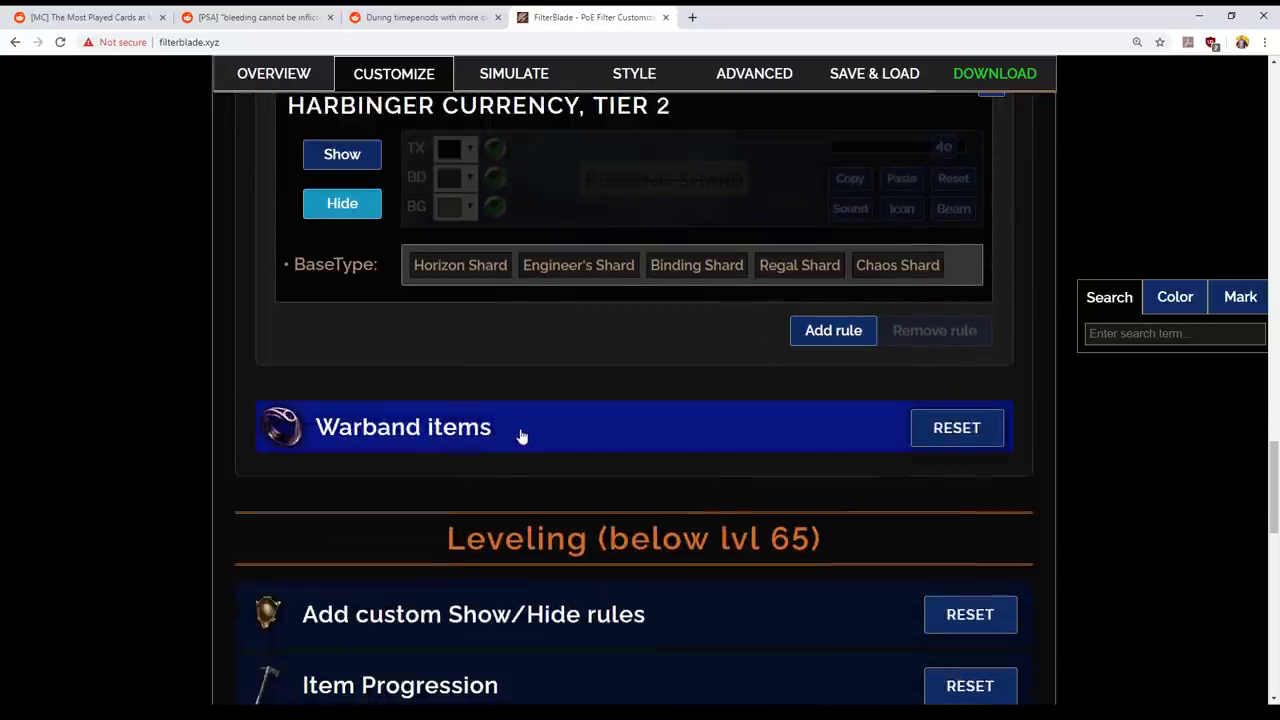
- Open Valuable Linked items under Miscellaneous and review its rules for 5-linked and 6-linked items and uniques
scroll(54, 440, down, 3)
scroll(660, 370, down, 2)
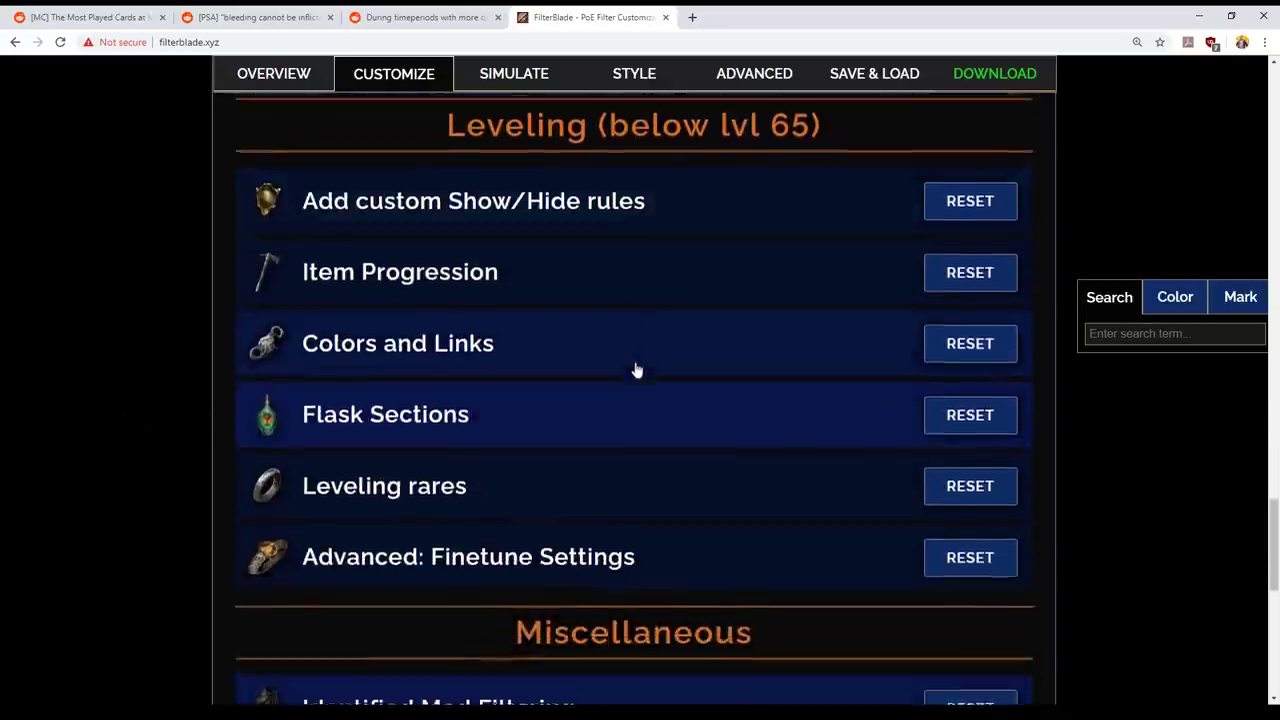
scroll(560, 423, down, 3)
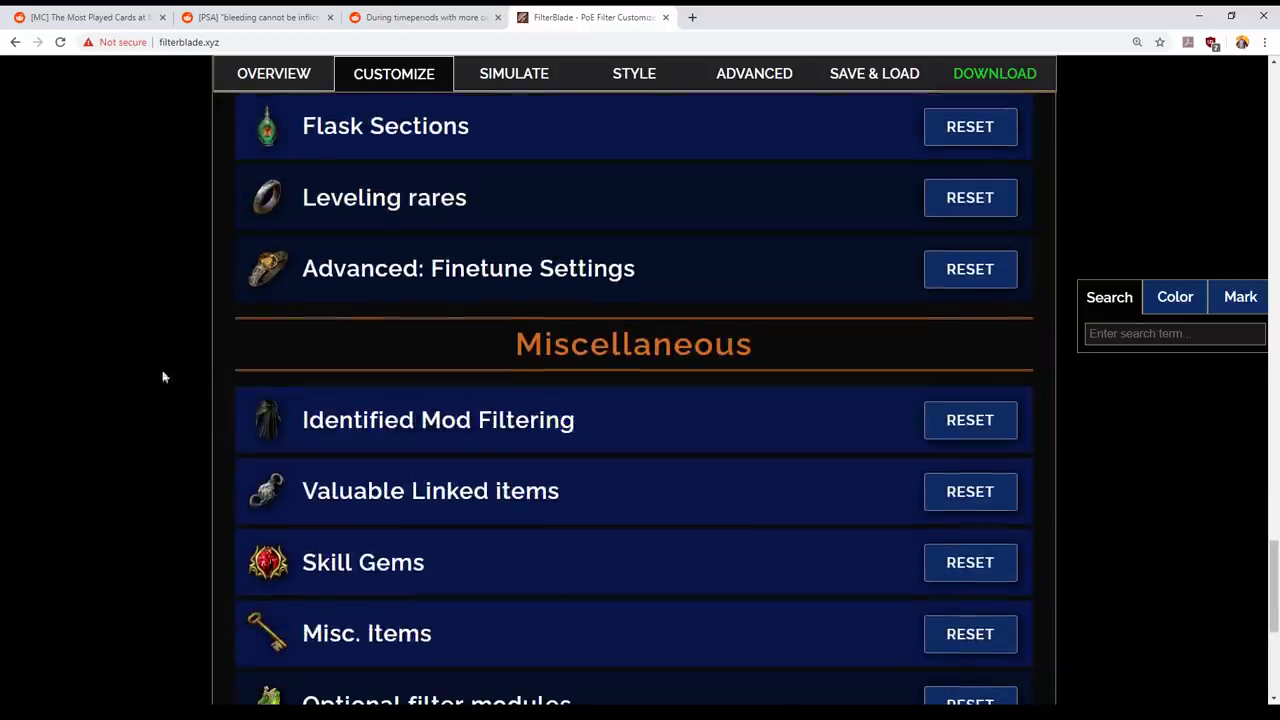
scroll(622, 341, down, 2)
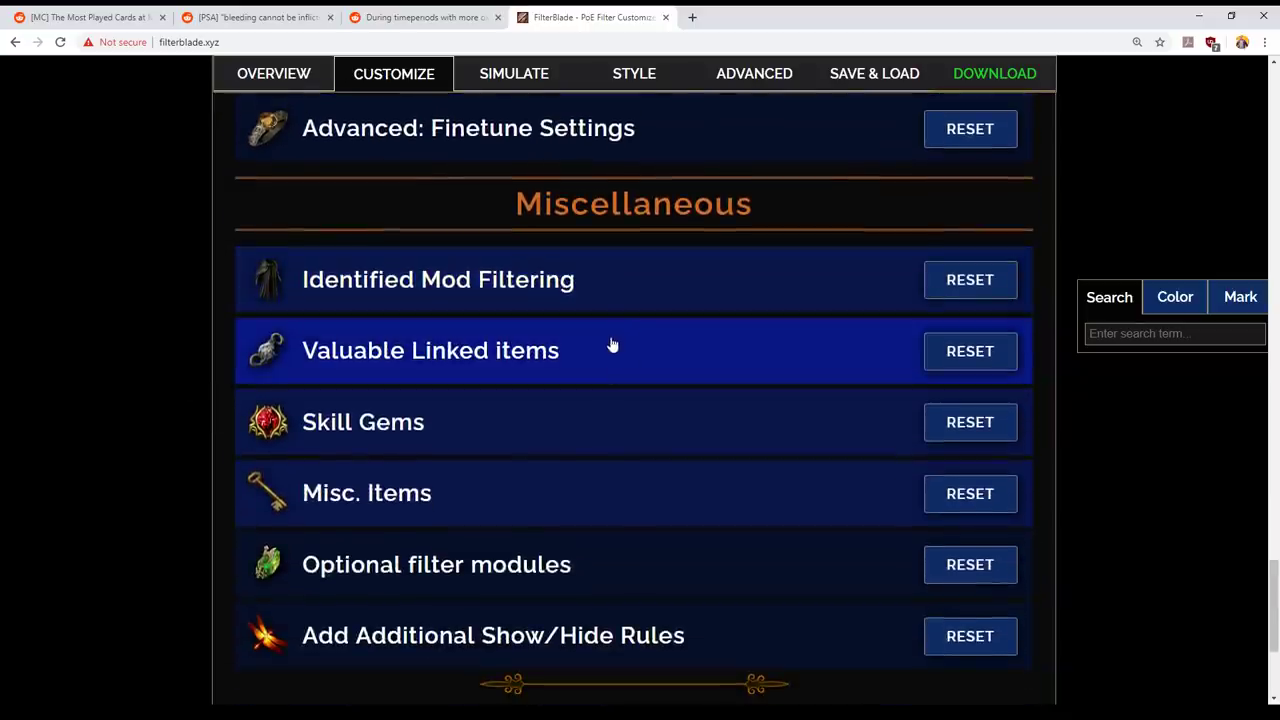
click(606, 350)
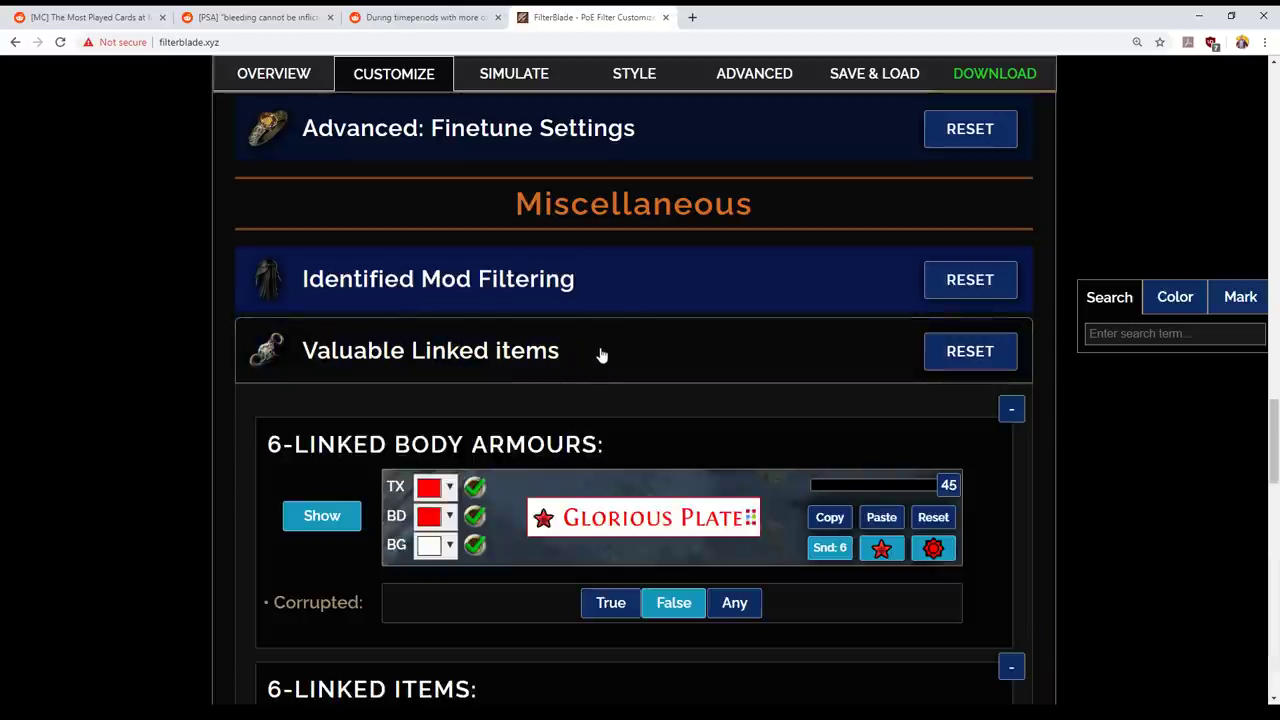
scroll(128, 366, down, 2)
scroll(195, 440, down, 3)
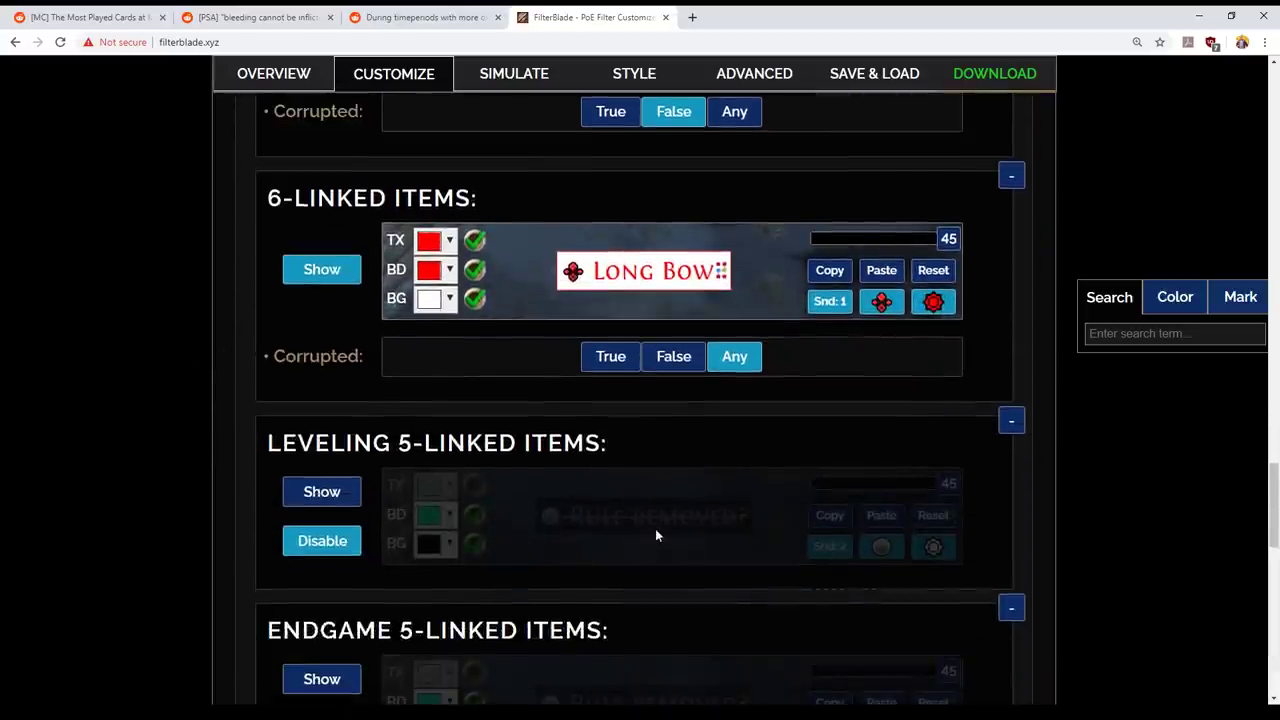
scroll(240, 514, down, 3)
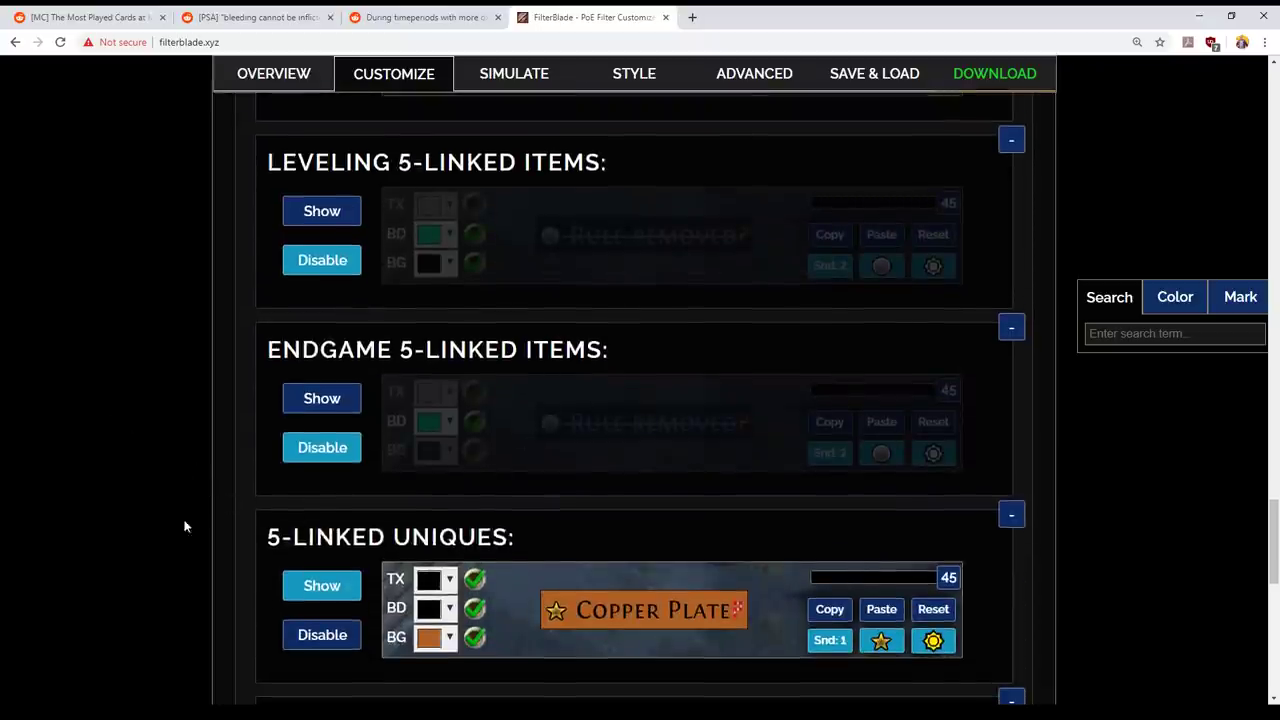
scroll(173, 520, down, 3)
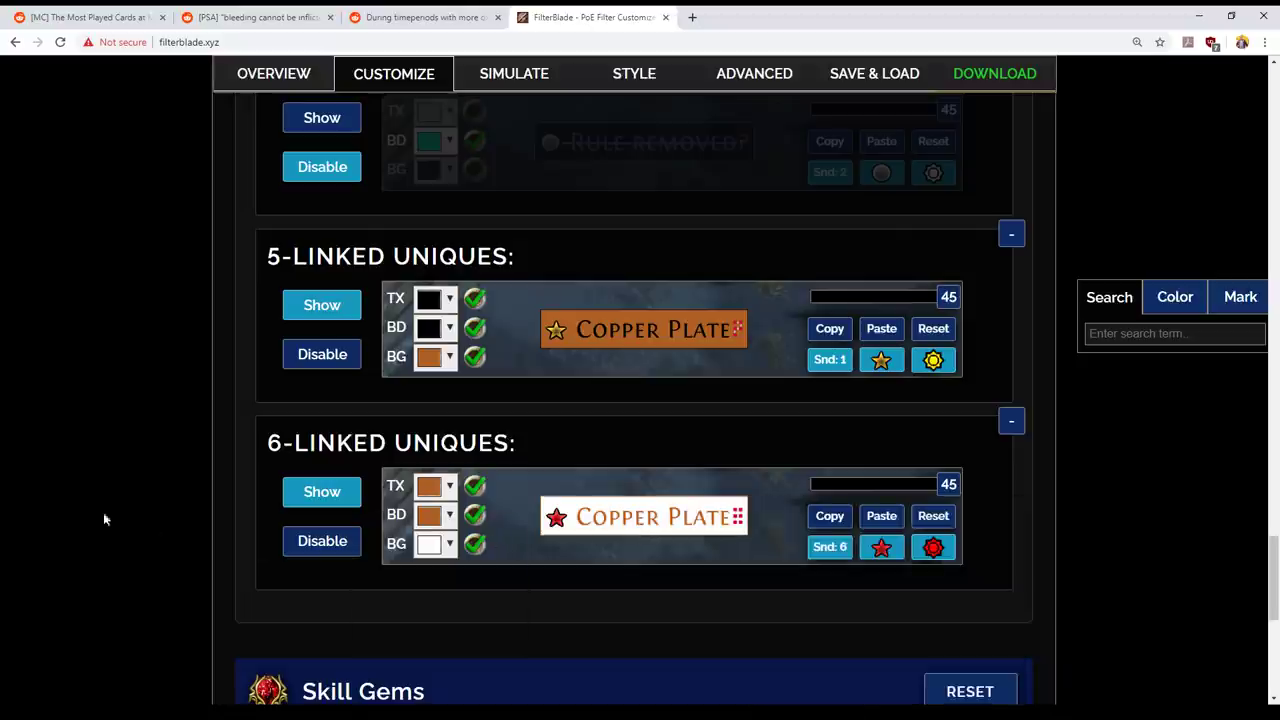
scroll(80, 510, down, 3)
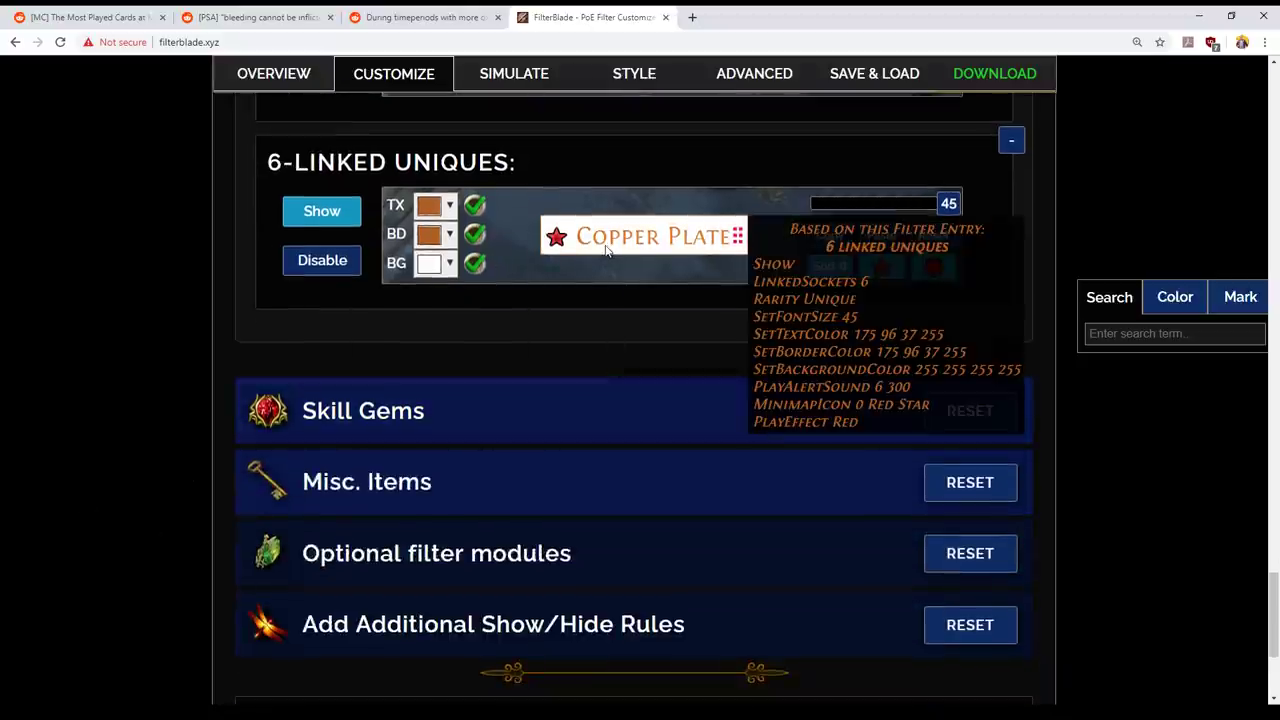
- Open the Top Gems rules within Skill Gems and review their level and quality conditions
click(589, 413)
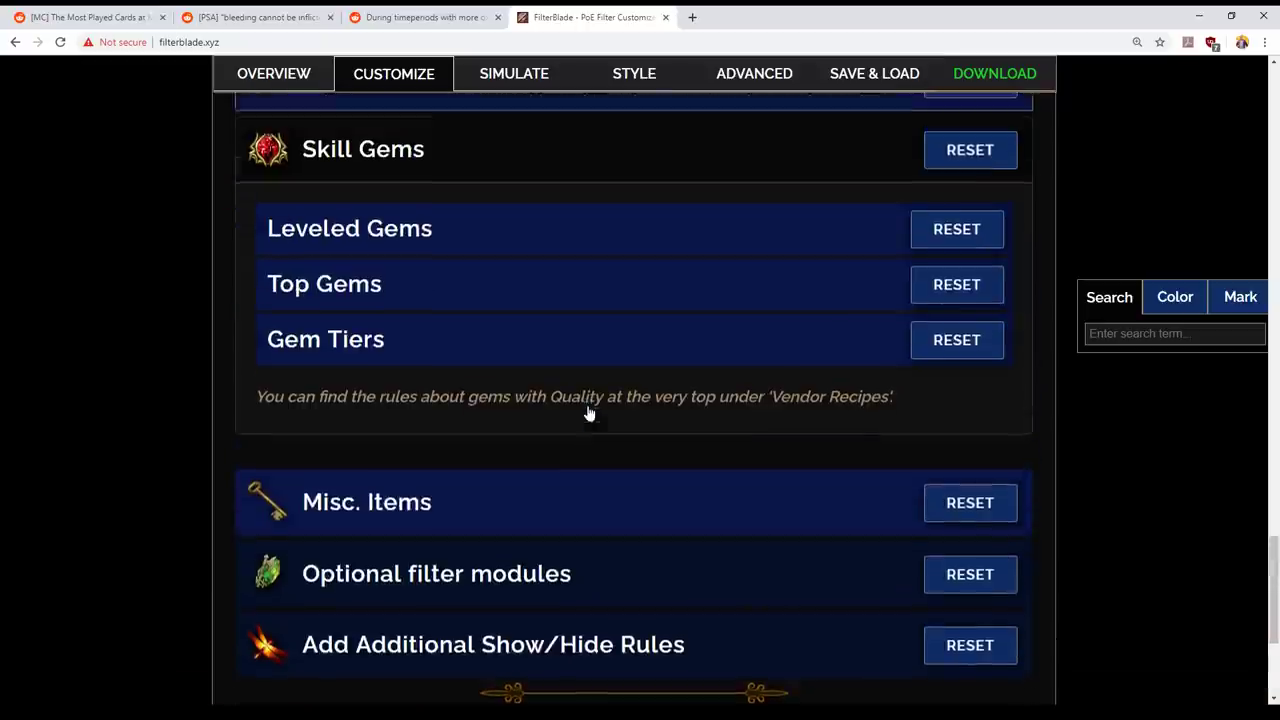
click(627, 299)
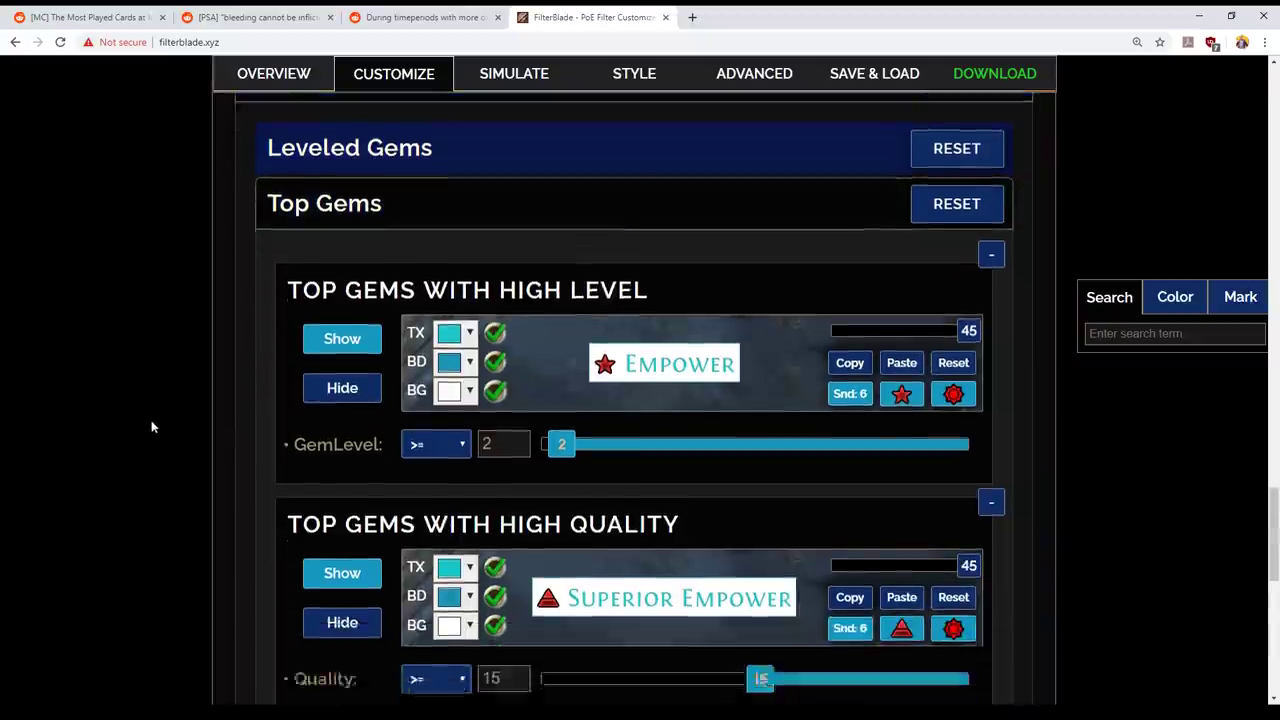
scroll(177, 334, down, 4)
scroll(177, 334, up, 1)
scroll(177, 334, down, 5)
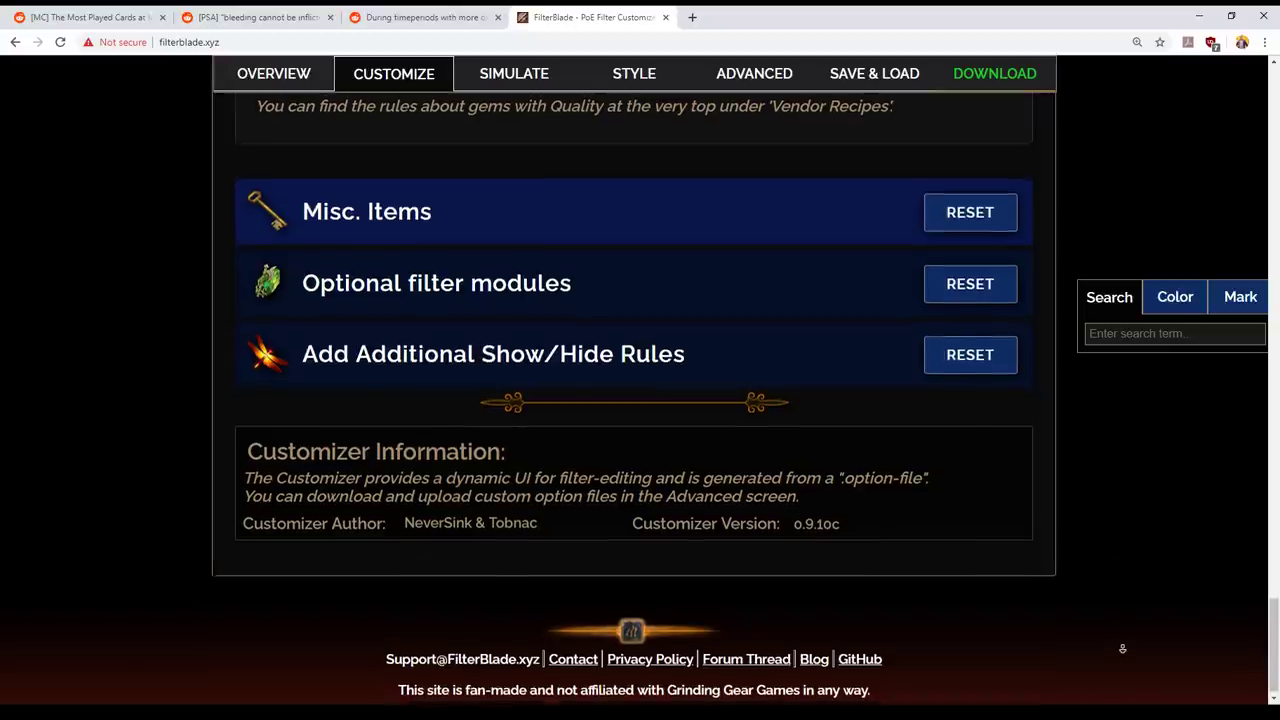
- Switch to the loot simulator and generate several batches of valuable loot to preview the customised filter
key(Home)
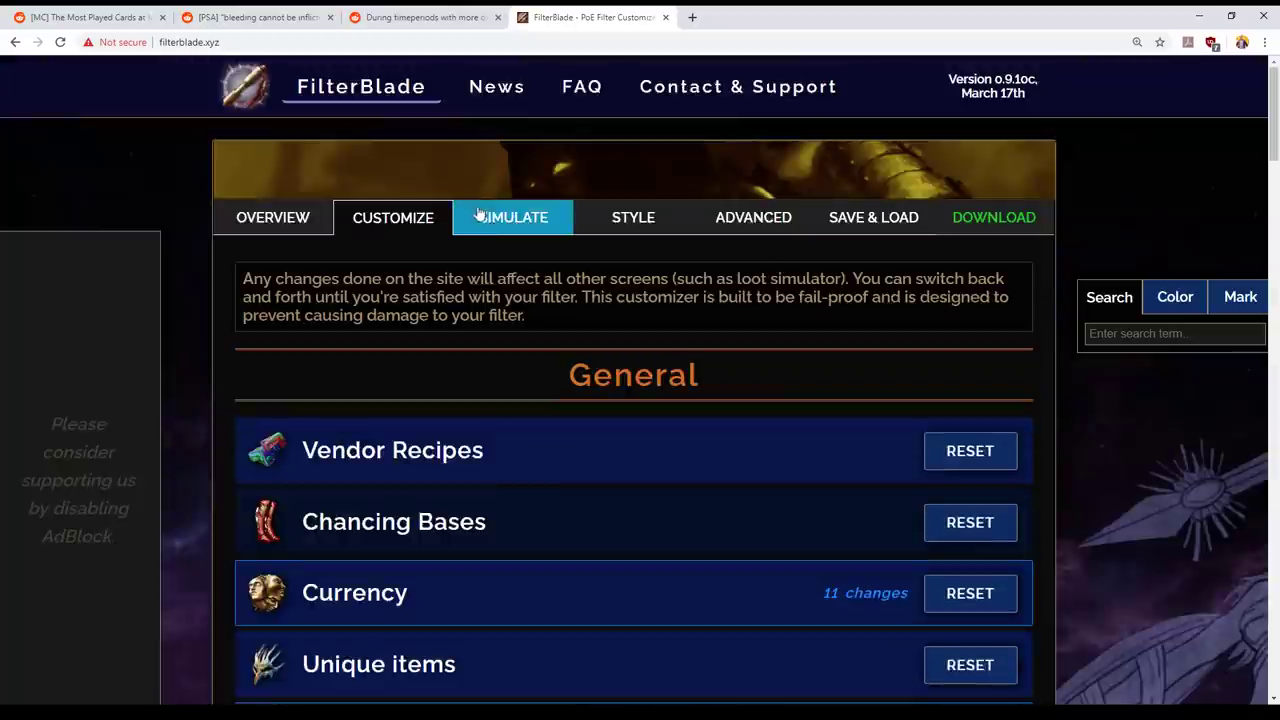
click(492, 224)
scroll(822, 458, down, 1)
mouse_move(517, 309)
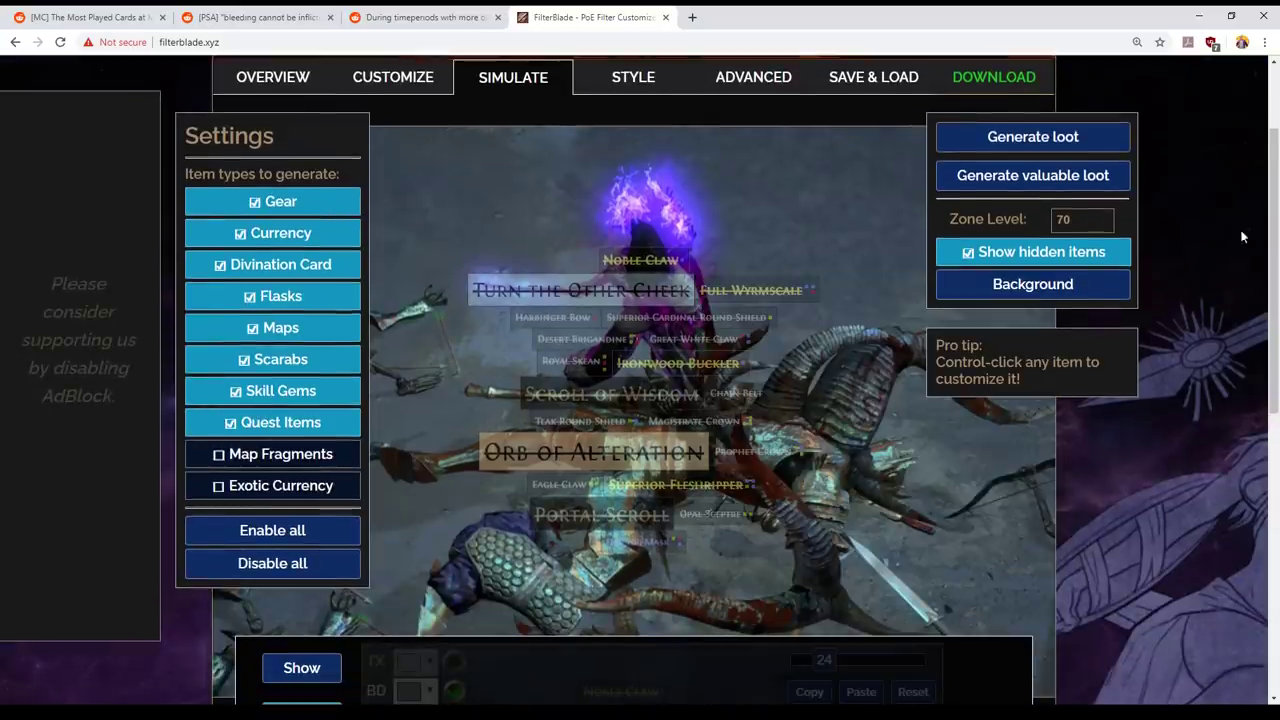
click(1096, 187)
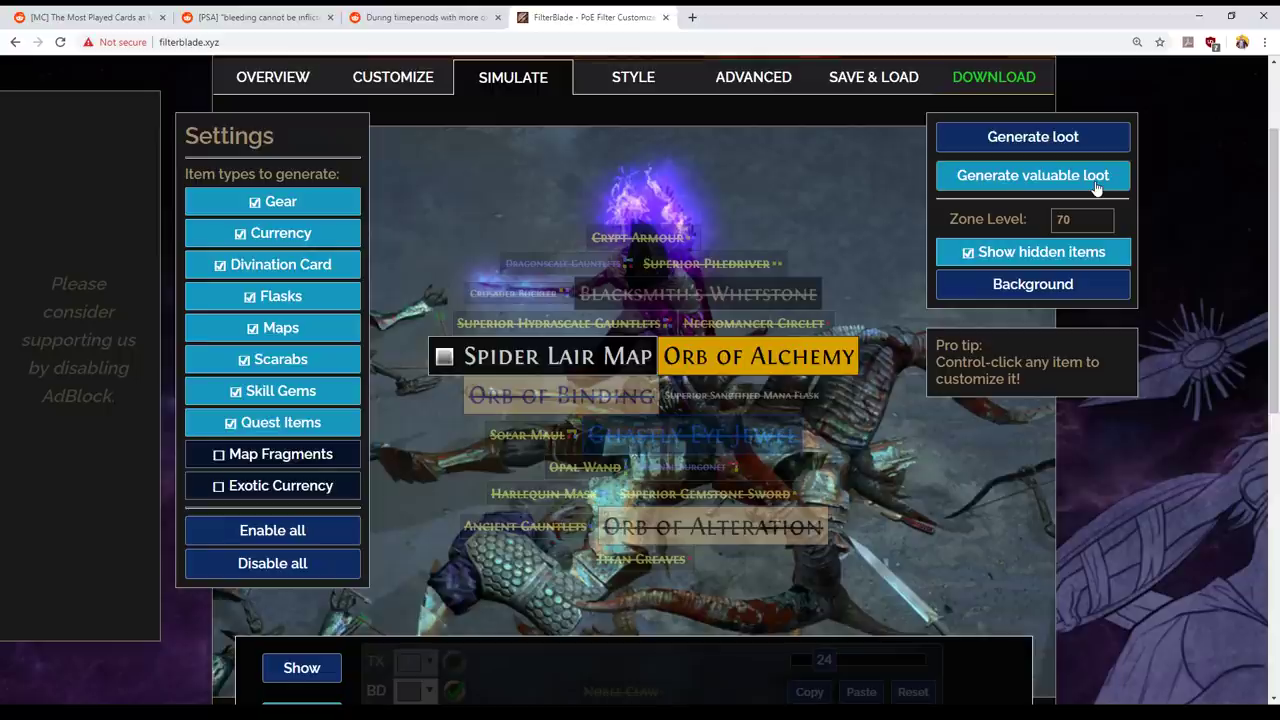
click(1096, 187)
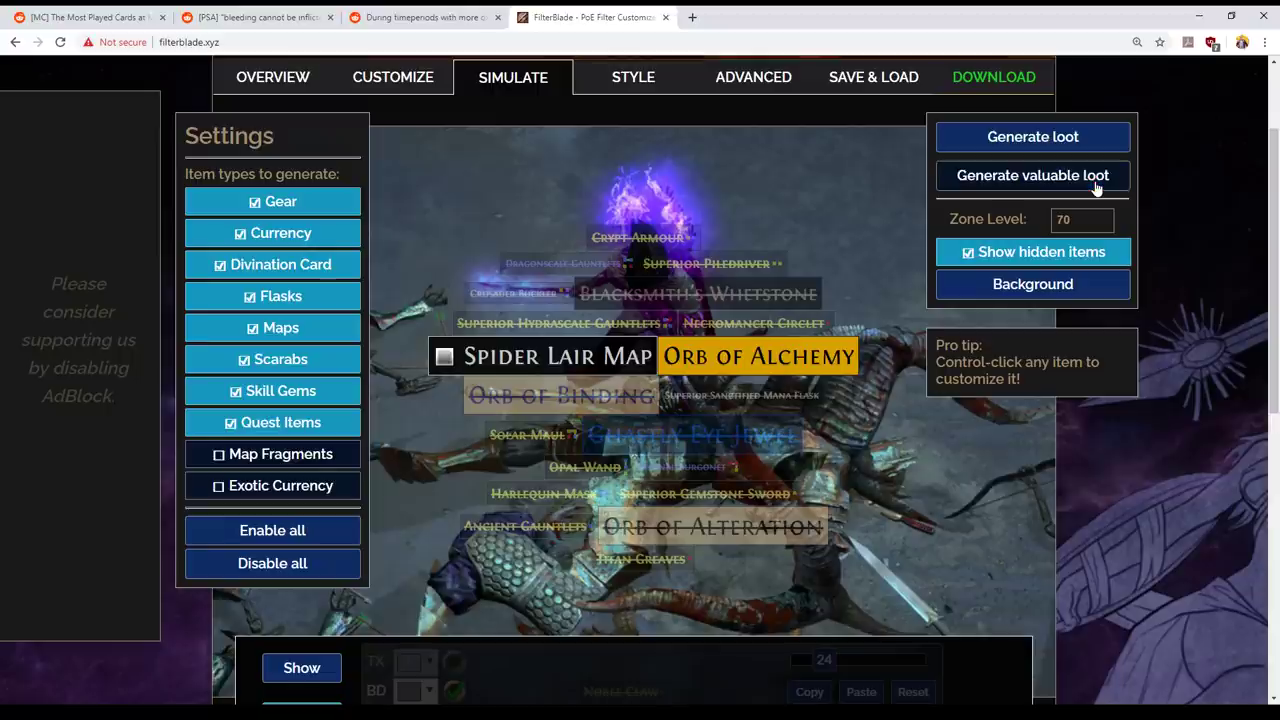
click(1073, 182)
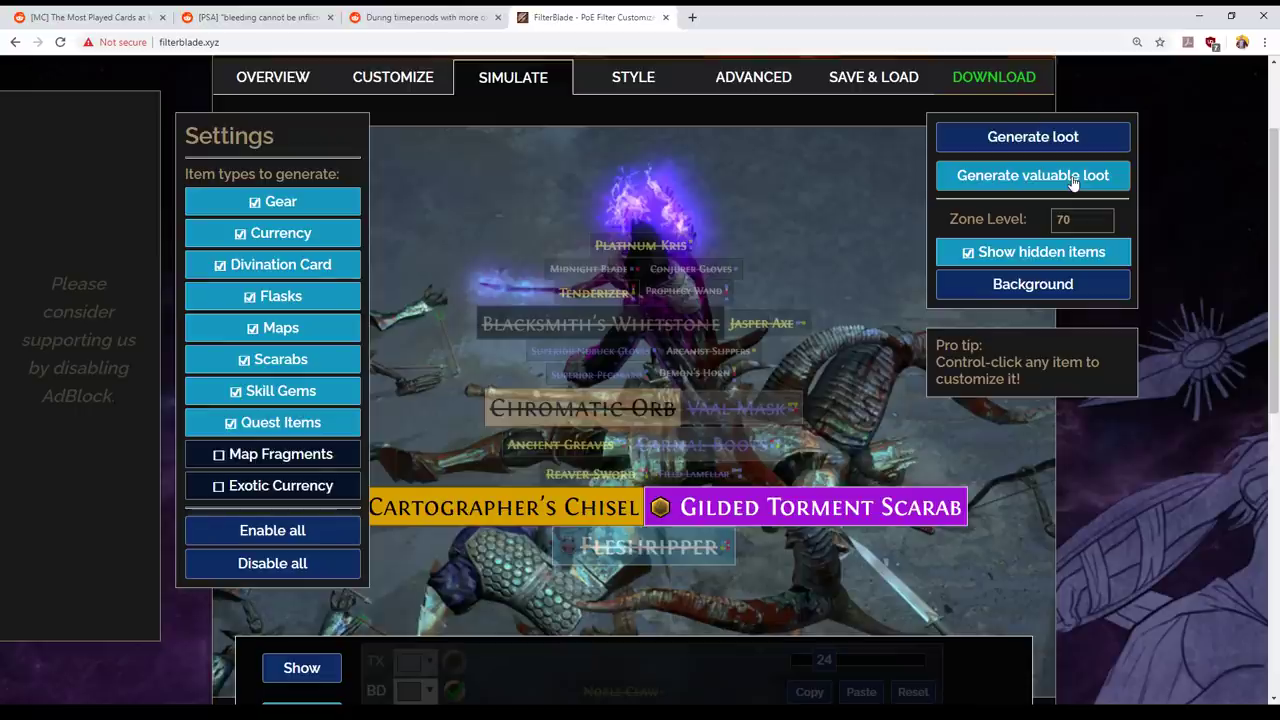
click(1073, 182)
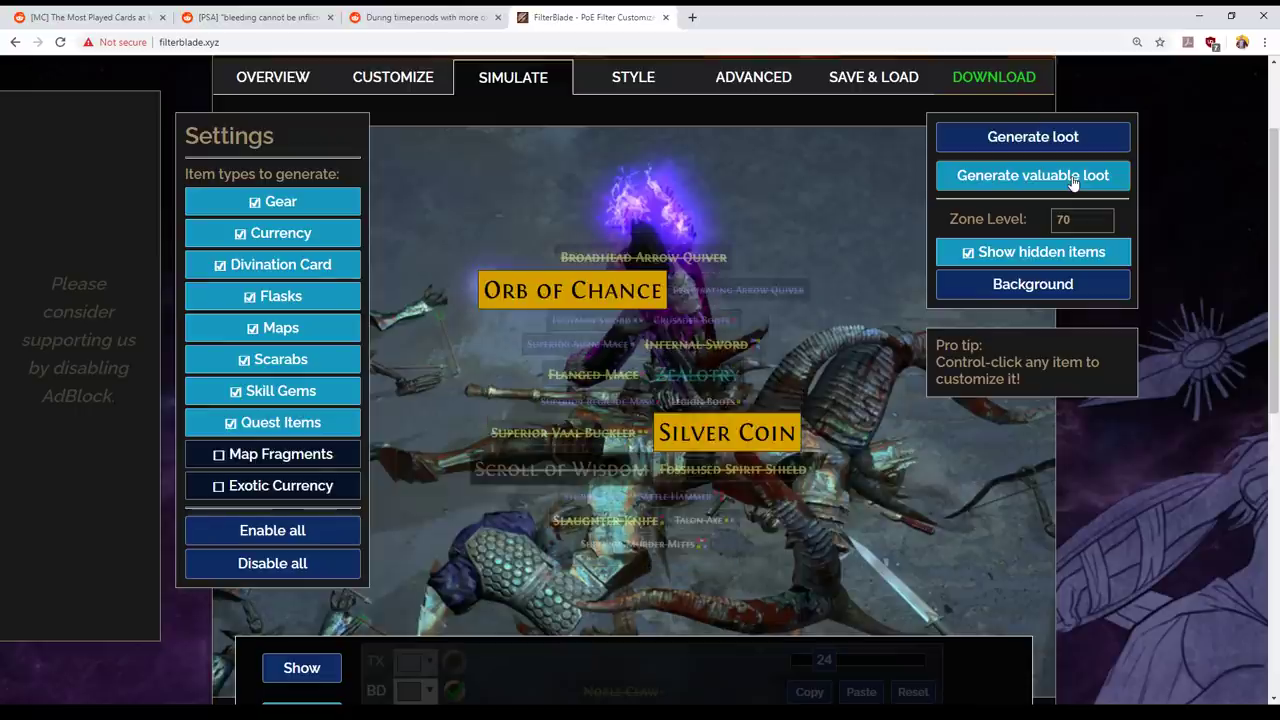
click(1073, 182)
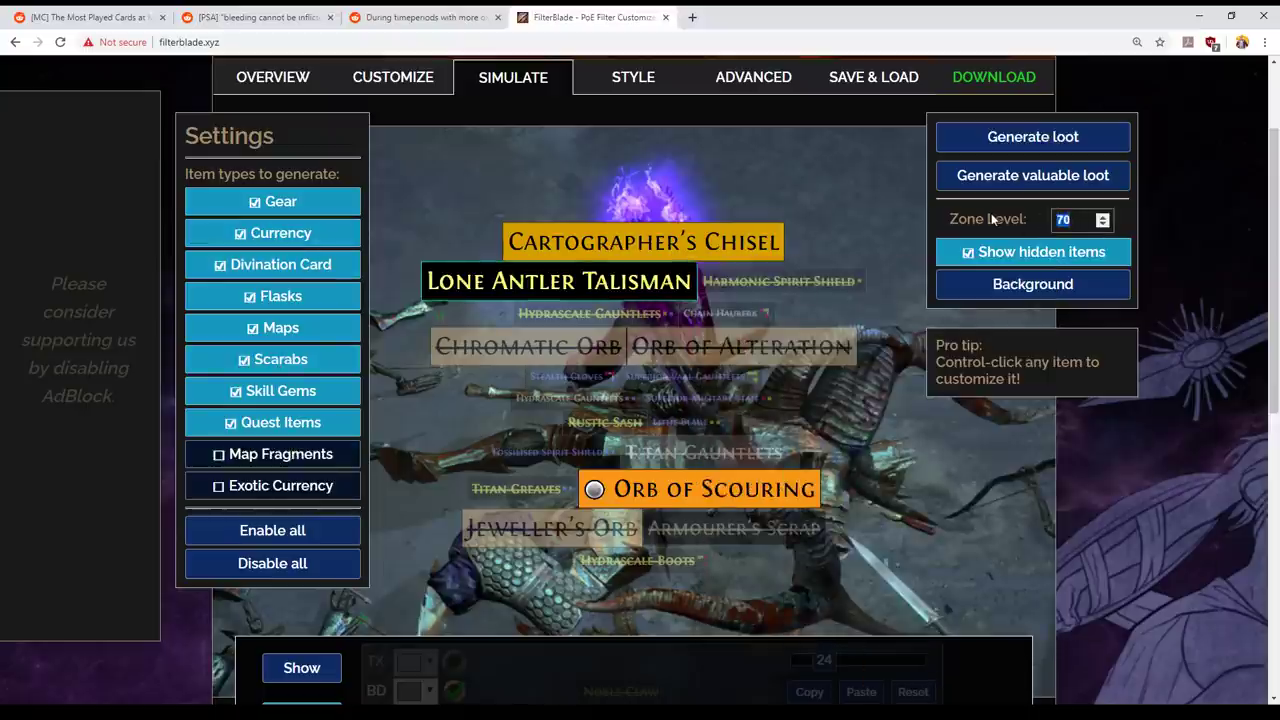
- Set the simulator's zone level to 90, generate several batches of regular loot, and inspect the filter entry of a dropped Scroll of Wisdom
text(90)
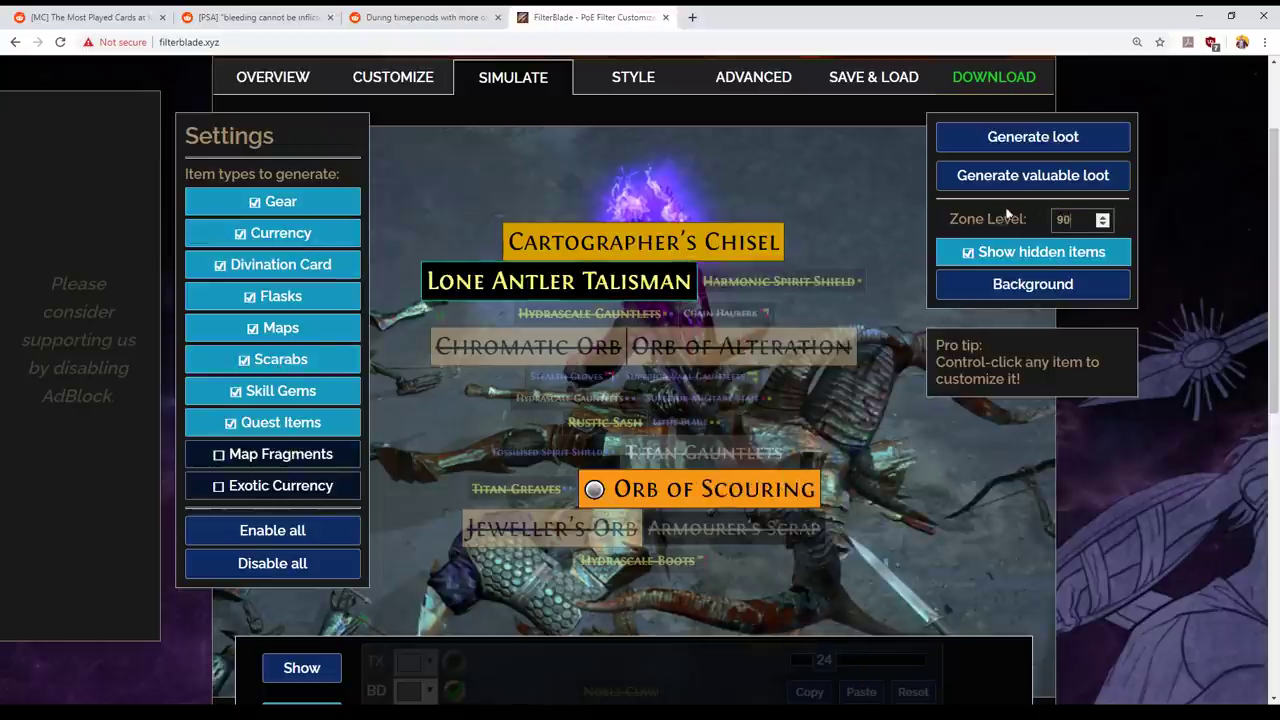
click(1072, 150)
mouse_move(688, 391)
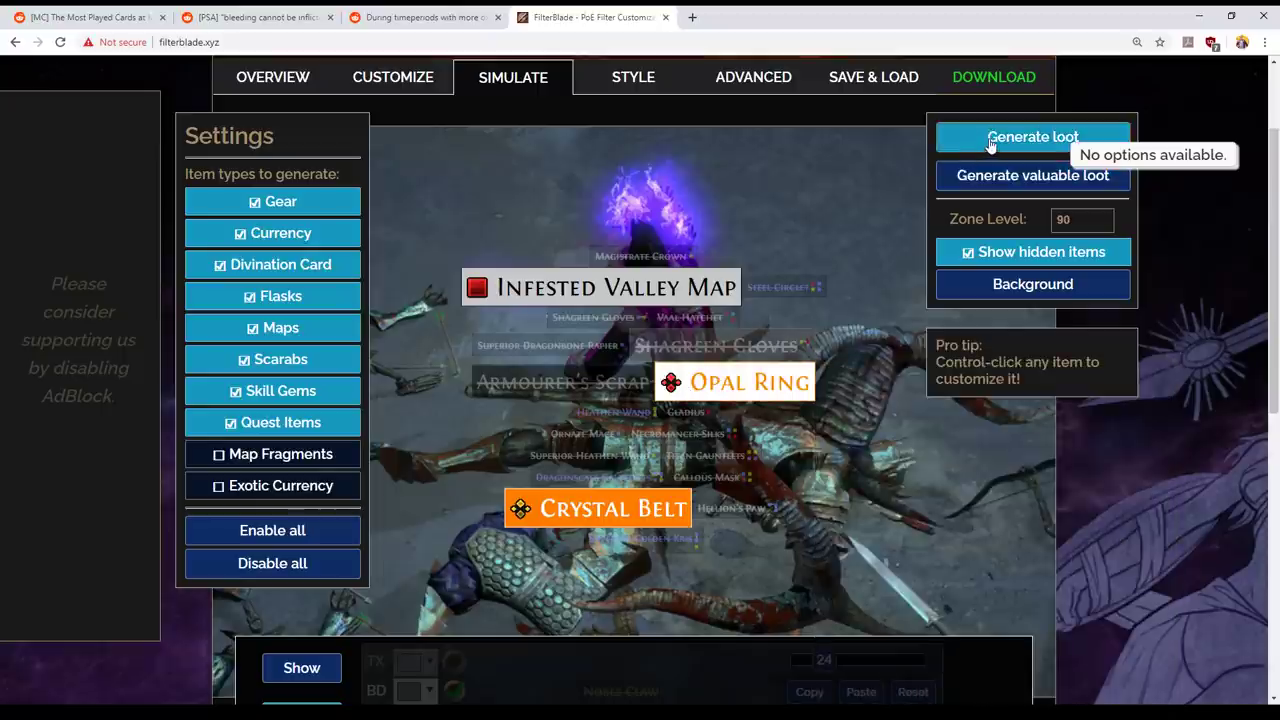
click(990, 145)
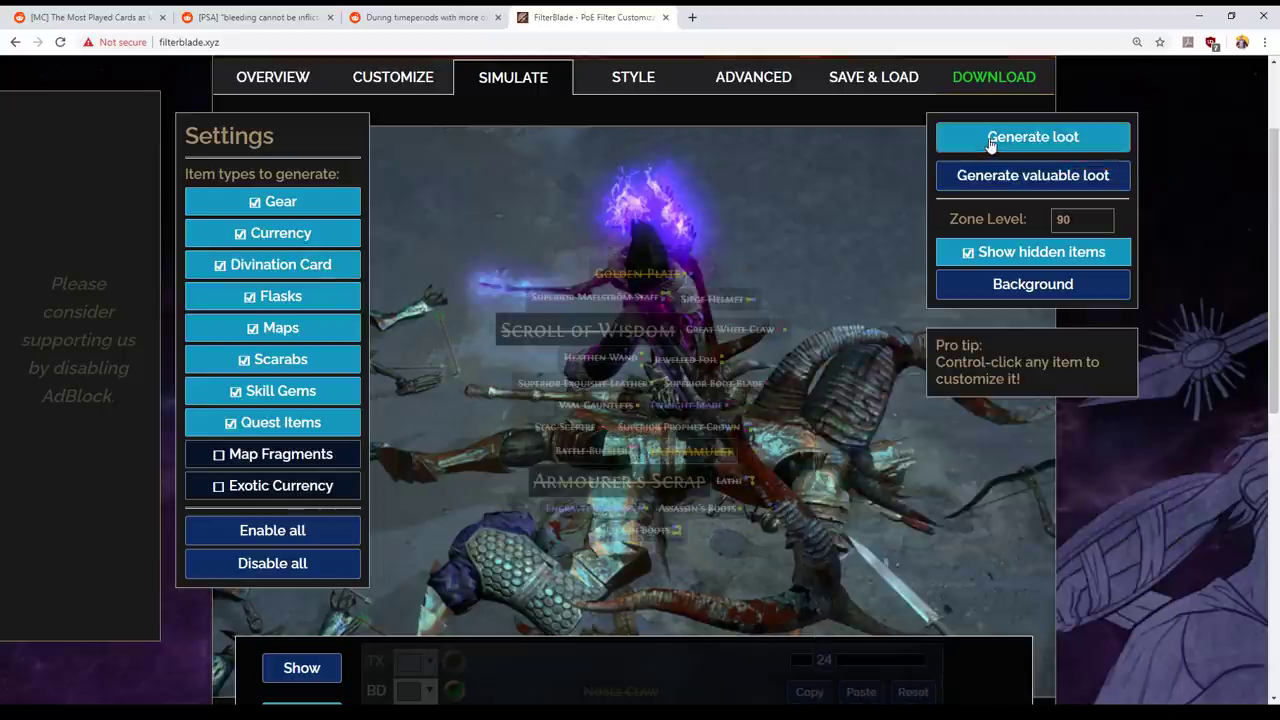
click(990, 145)
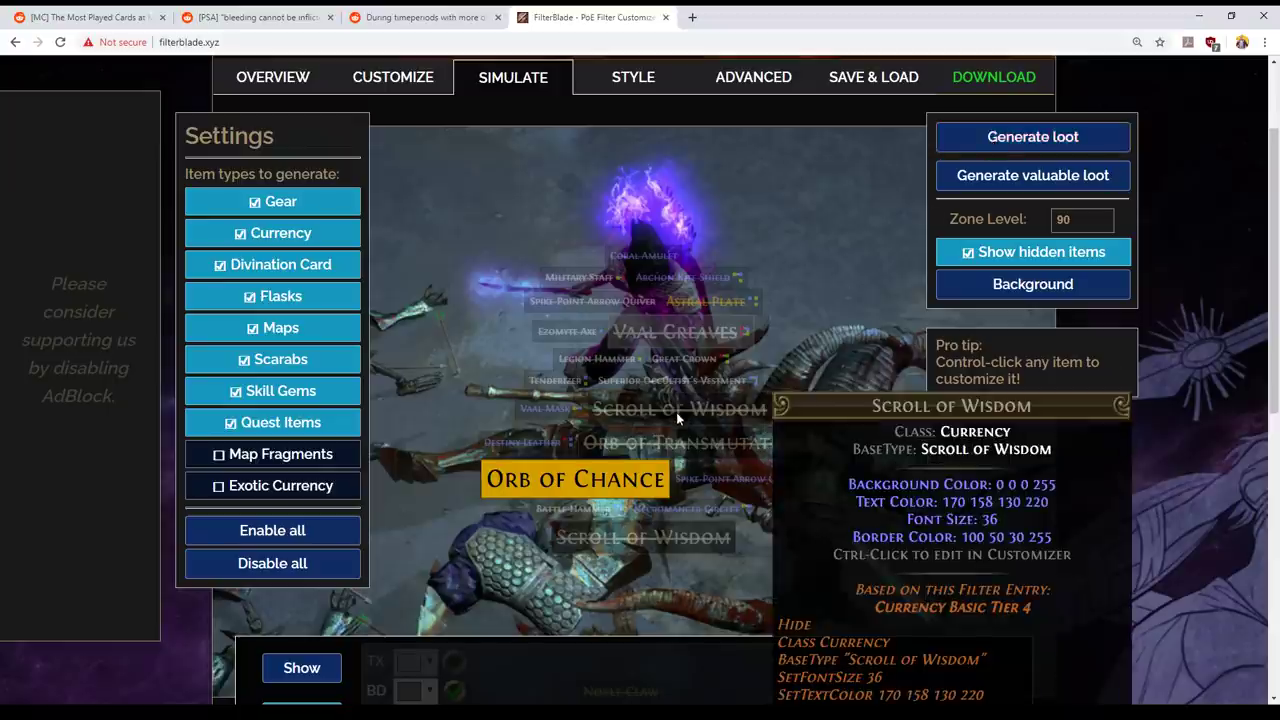
mouse_move(759, 452)
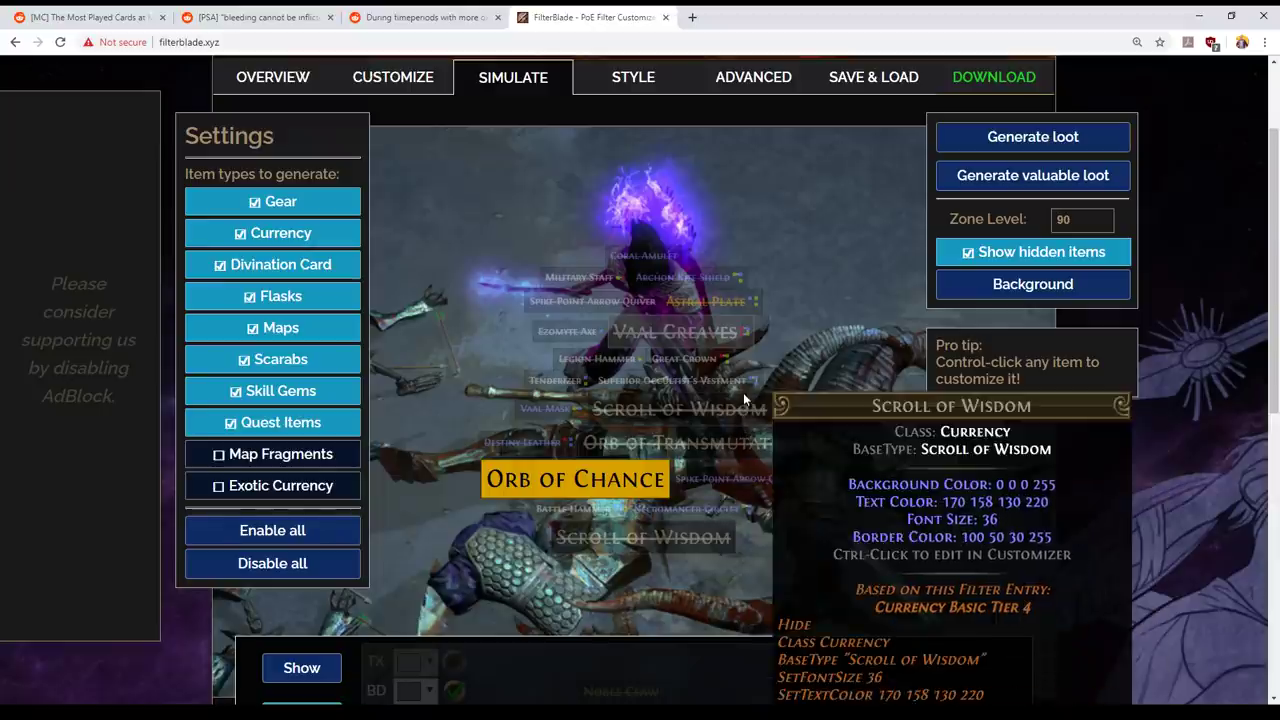
scroll(837, 268, down, 2)
scroll(834, 317, up, 3)
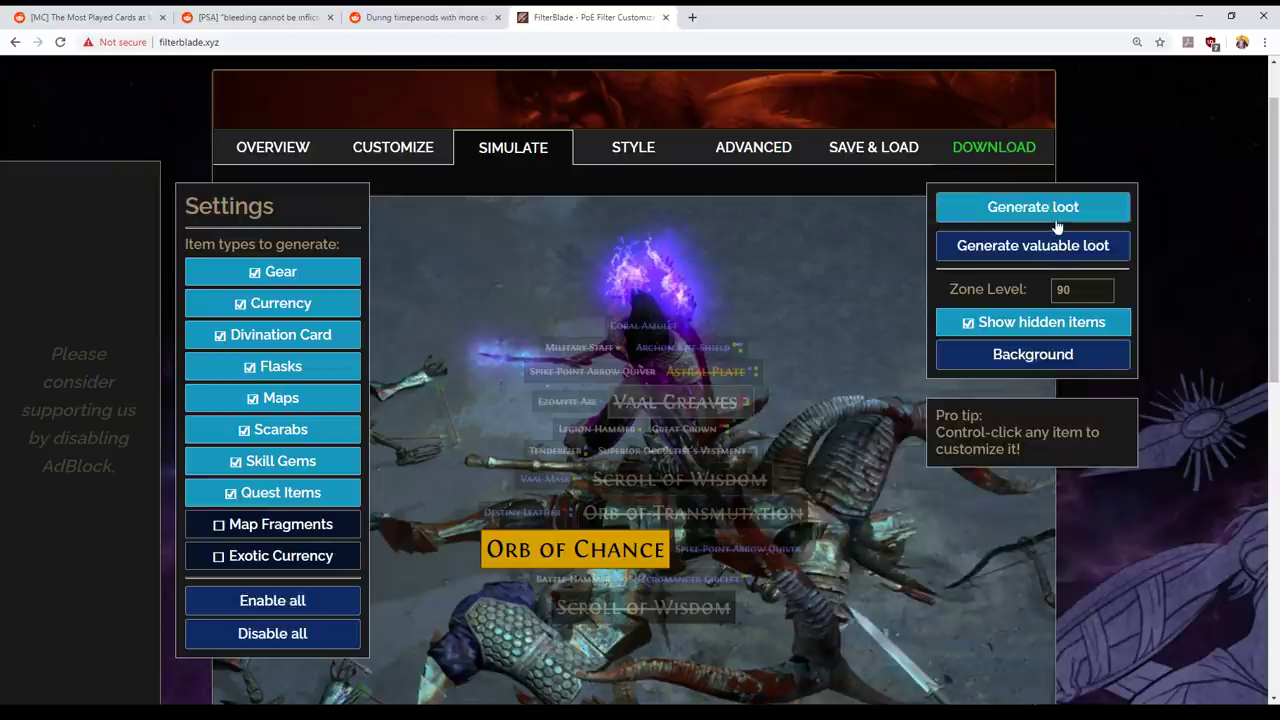
click(1057, 217)
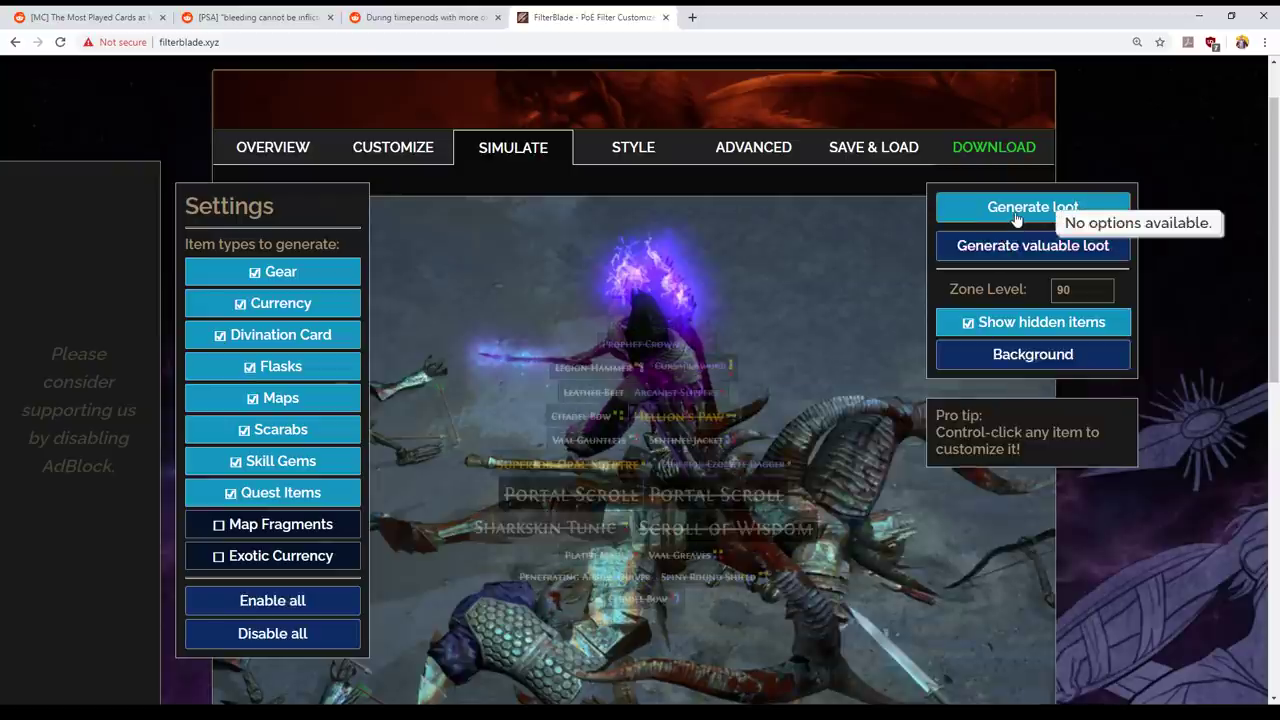
click(1020, 219)
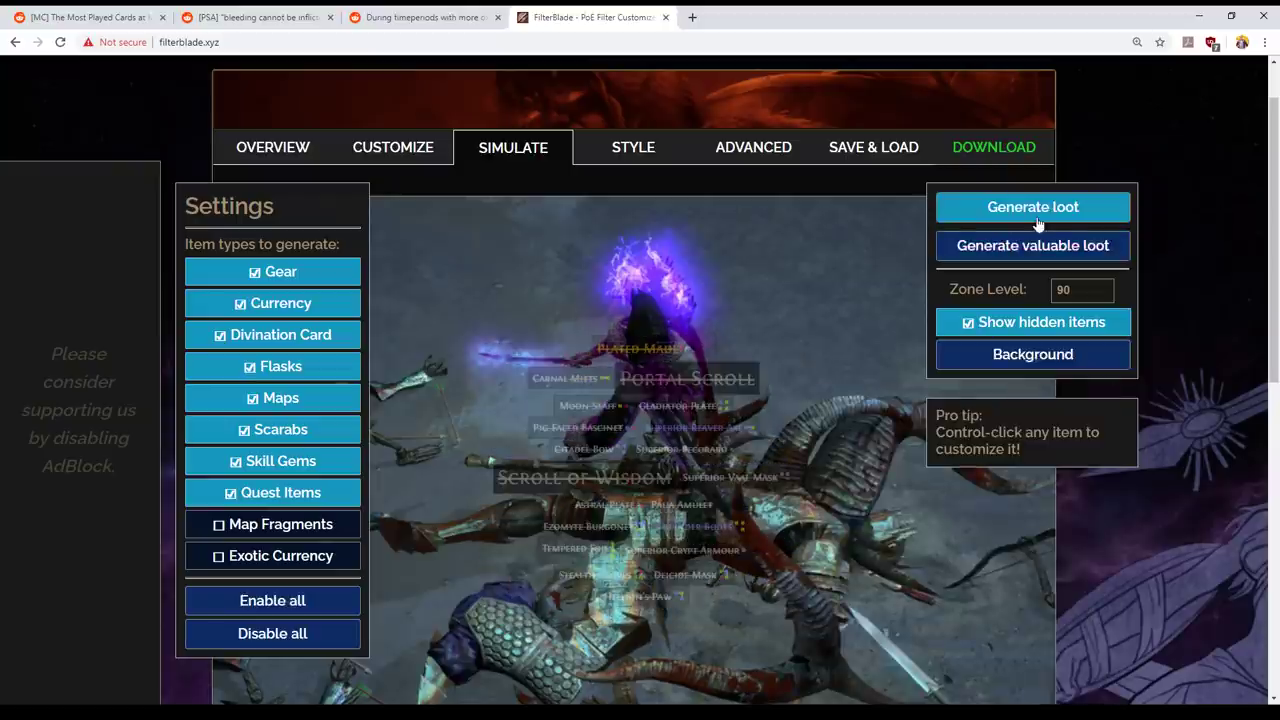
- Generate repeated batches of valuable loot at zone level 90 to check which drops the filter highlights or hides
click(1041, 249)
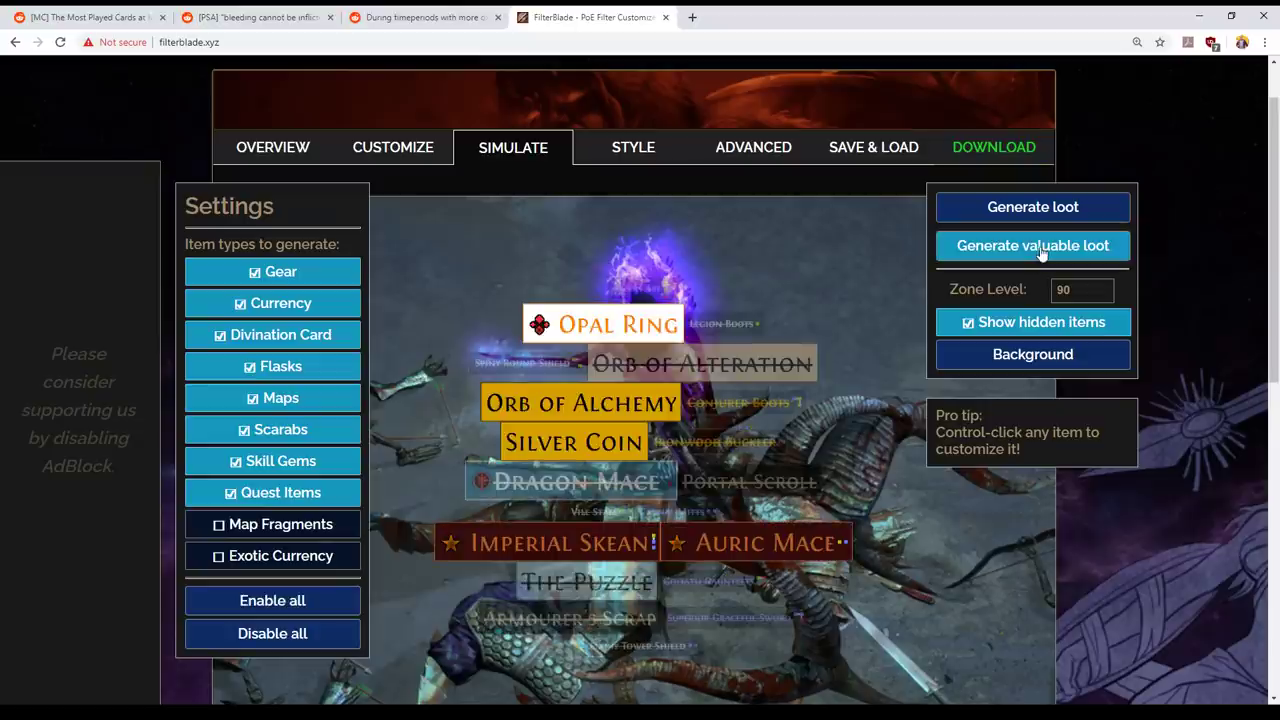
click(1041, 252)
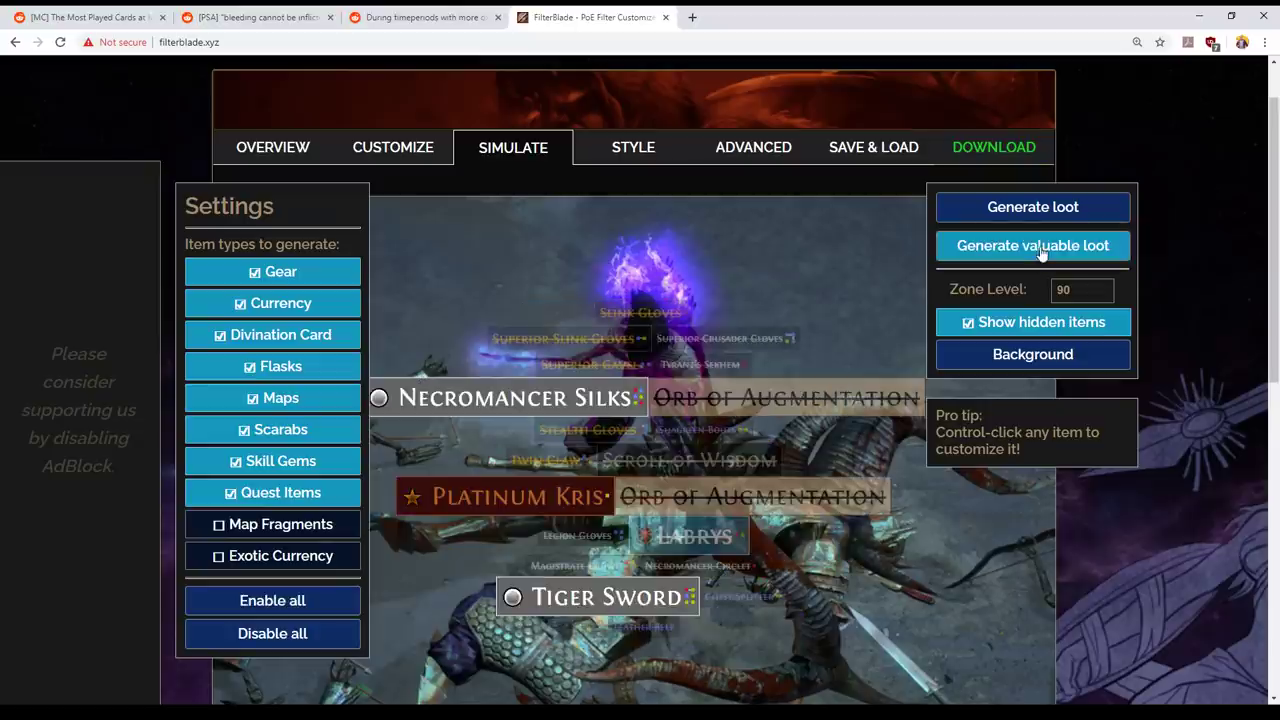
click(1041, 253)
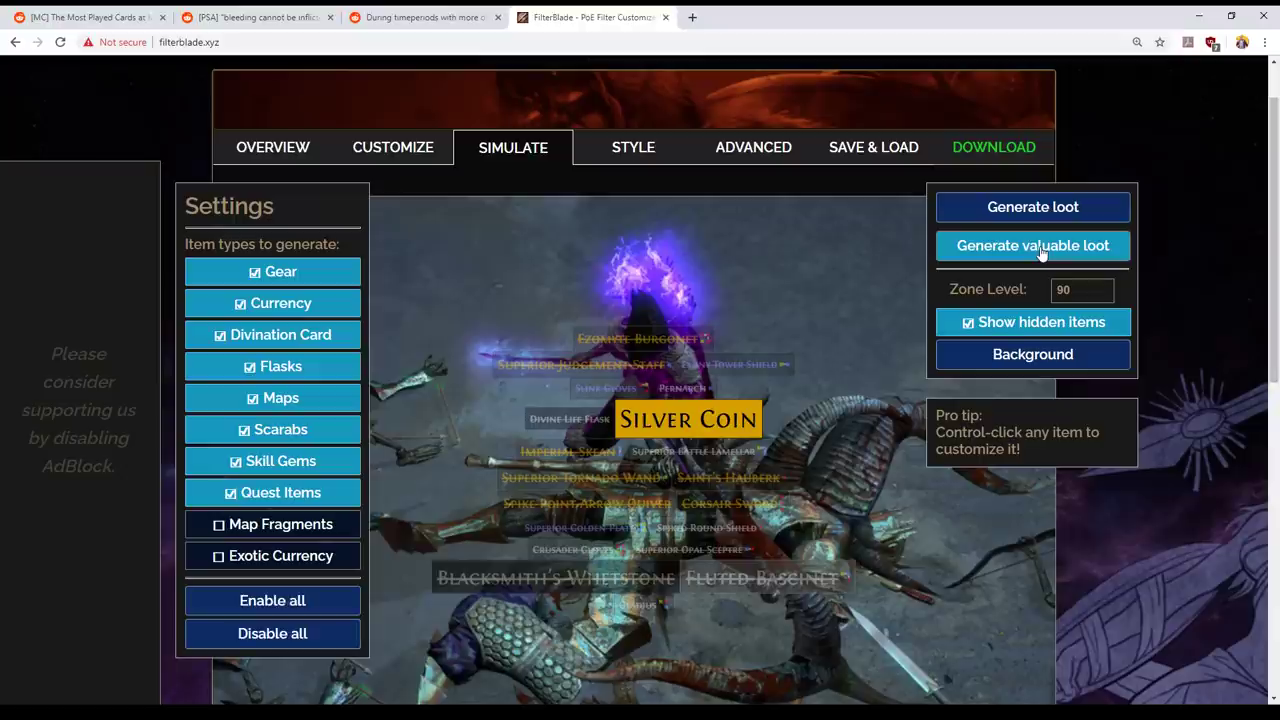
click(1041, 253)
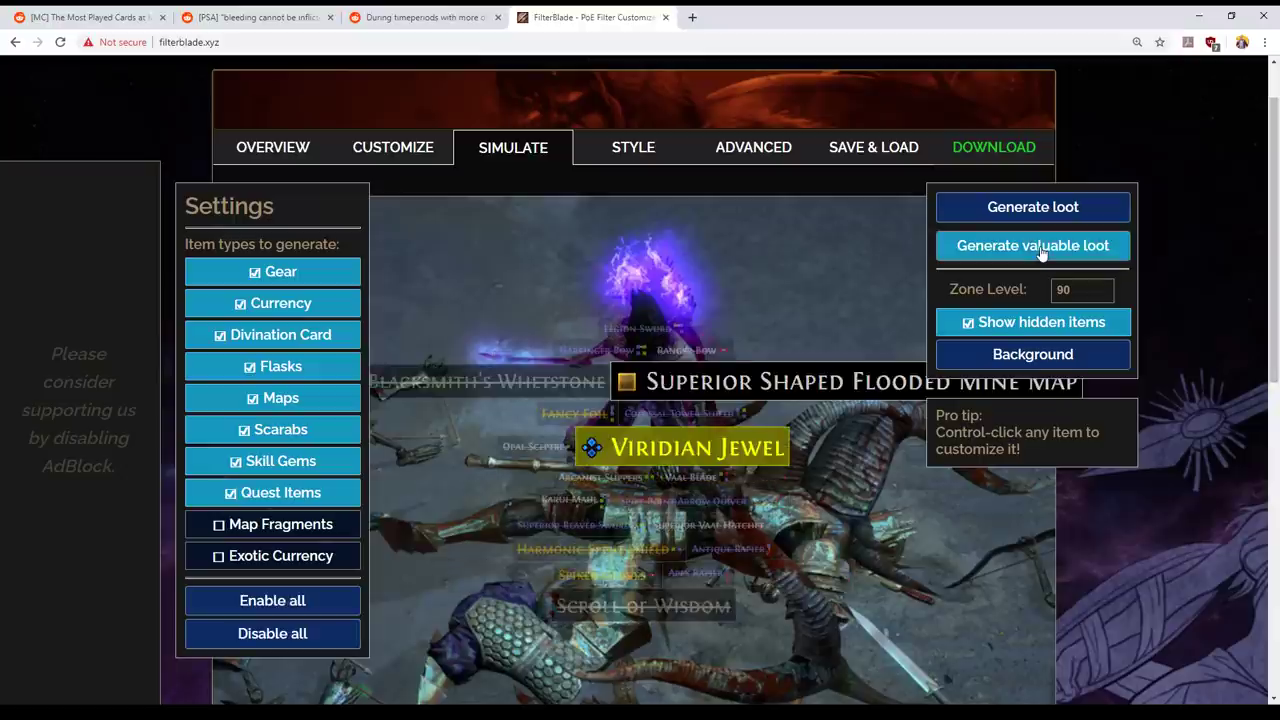
click(1041, 253)
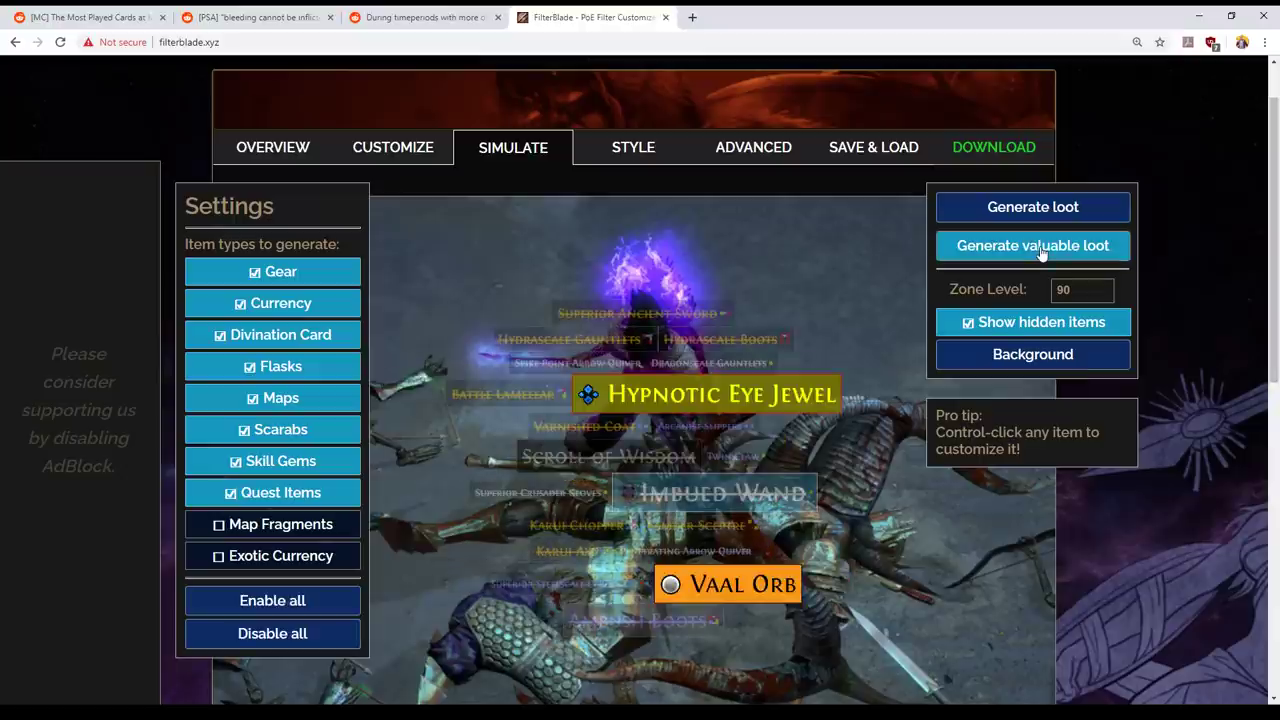
click(1041, 253)
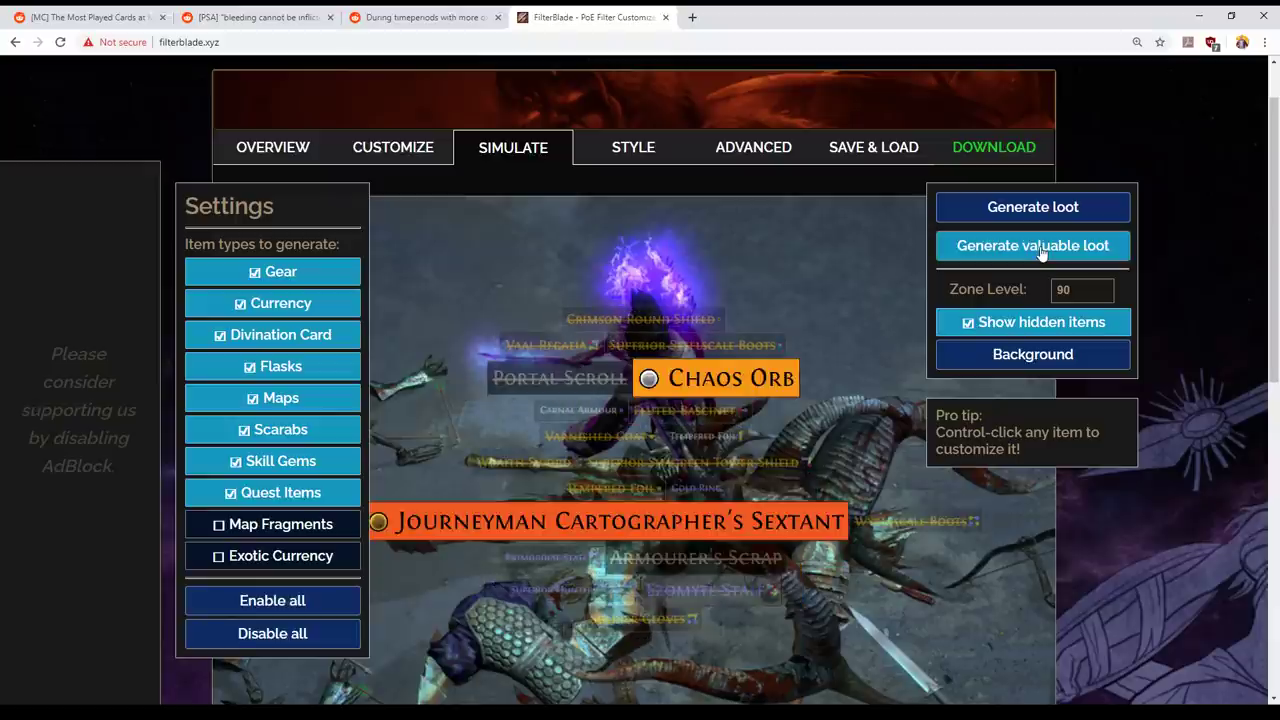
click(1041, 253)
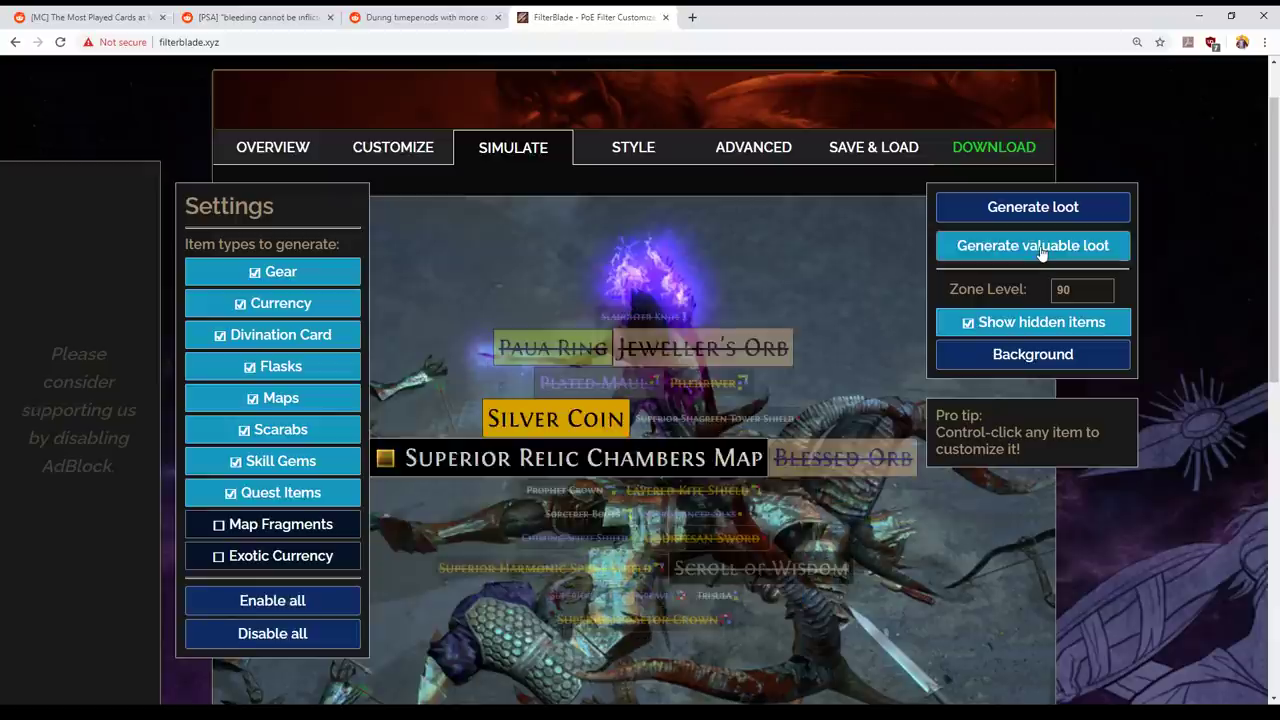
click(1041, 253)
click(1041, 253)
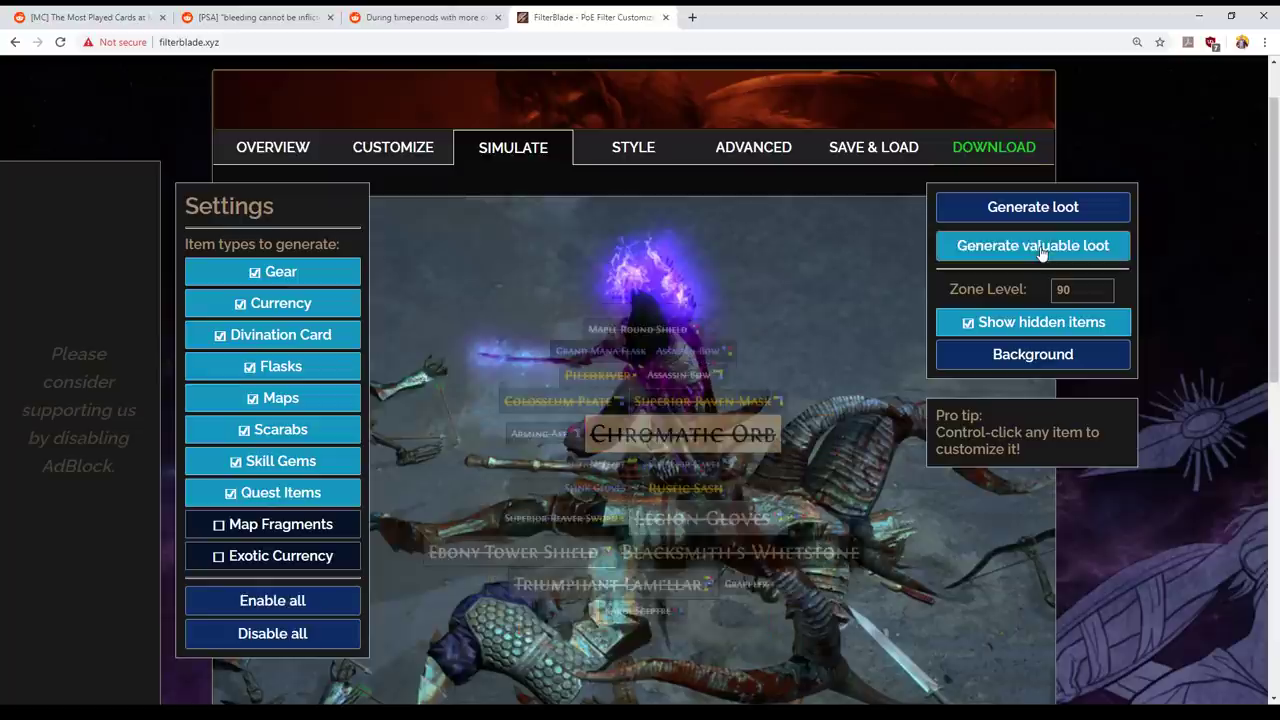
click(1041, 253)
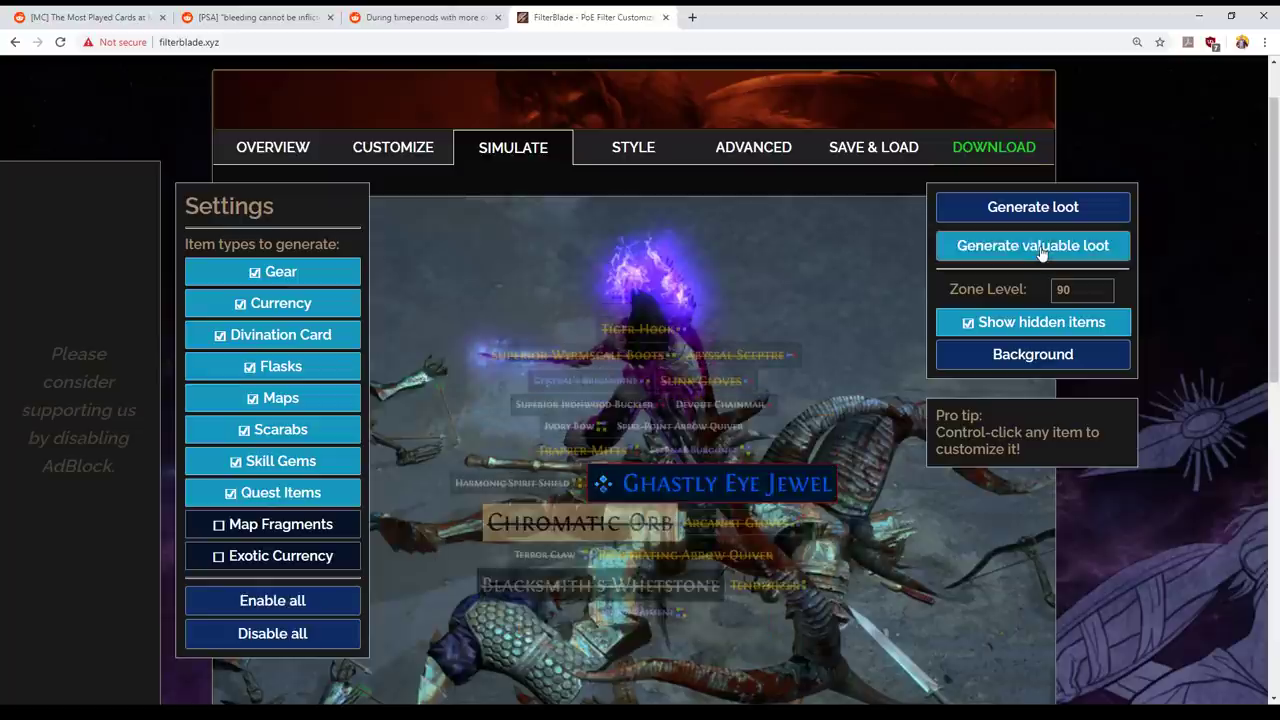
- Keep generating batches of valuable loot with gear included to examine how the filter styles equipment, jewels, currency and maps
click(1041, 253)
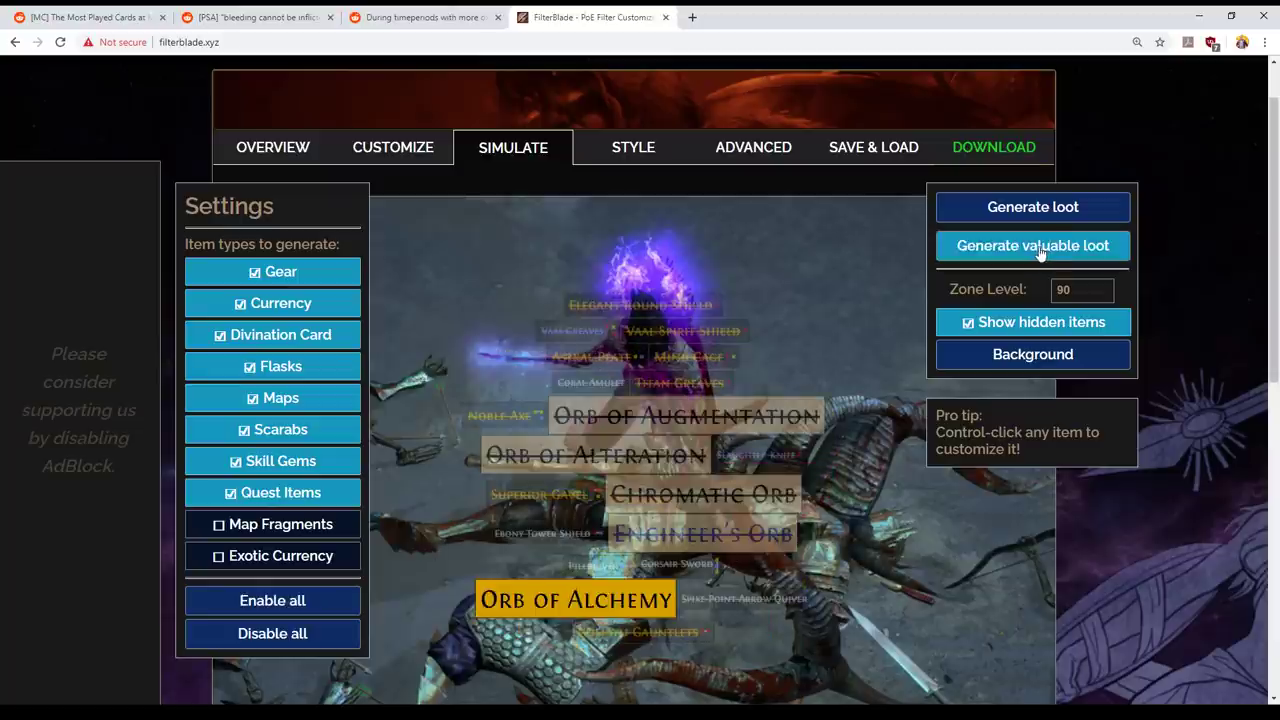
click(1041, 253)
click(1041, 253)
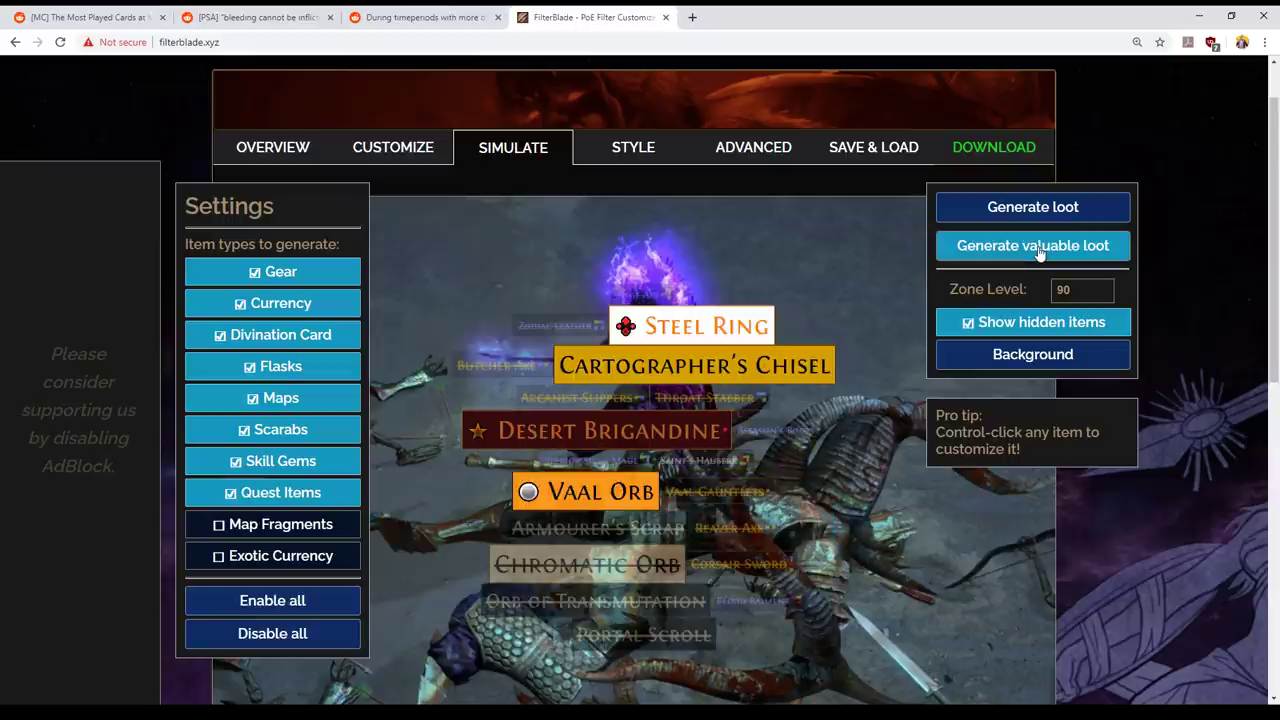
click(1041, 253)
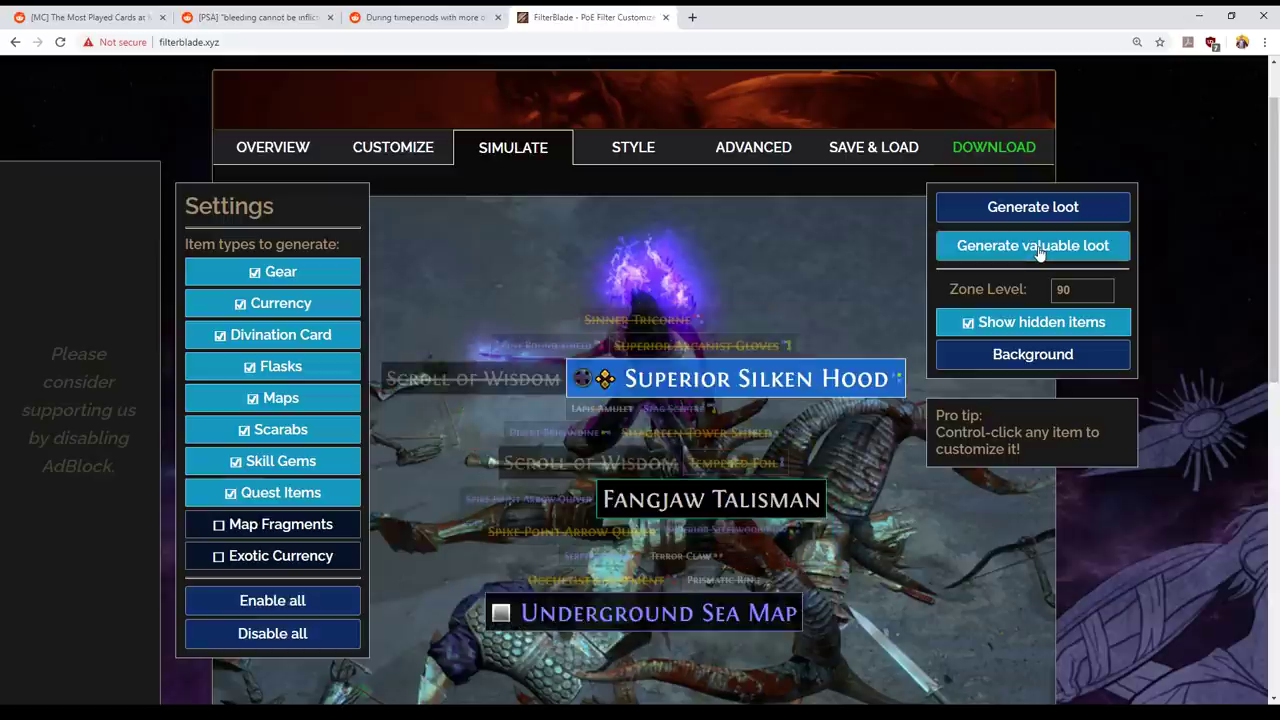
click(1041, 253)
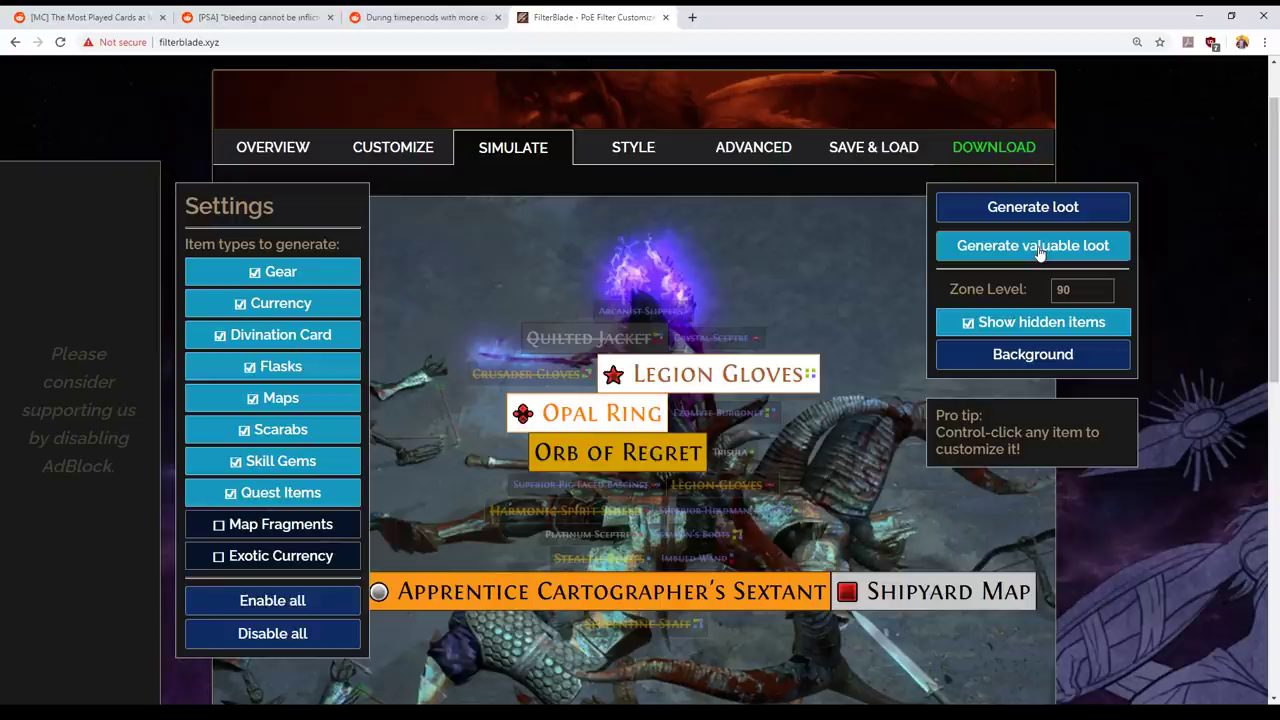
click(1041, 253)
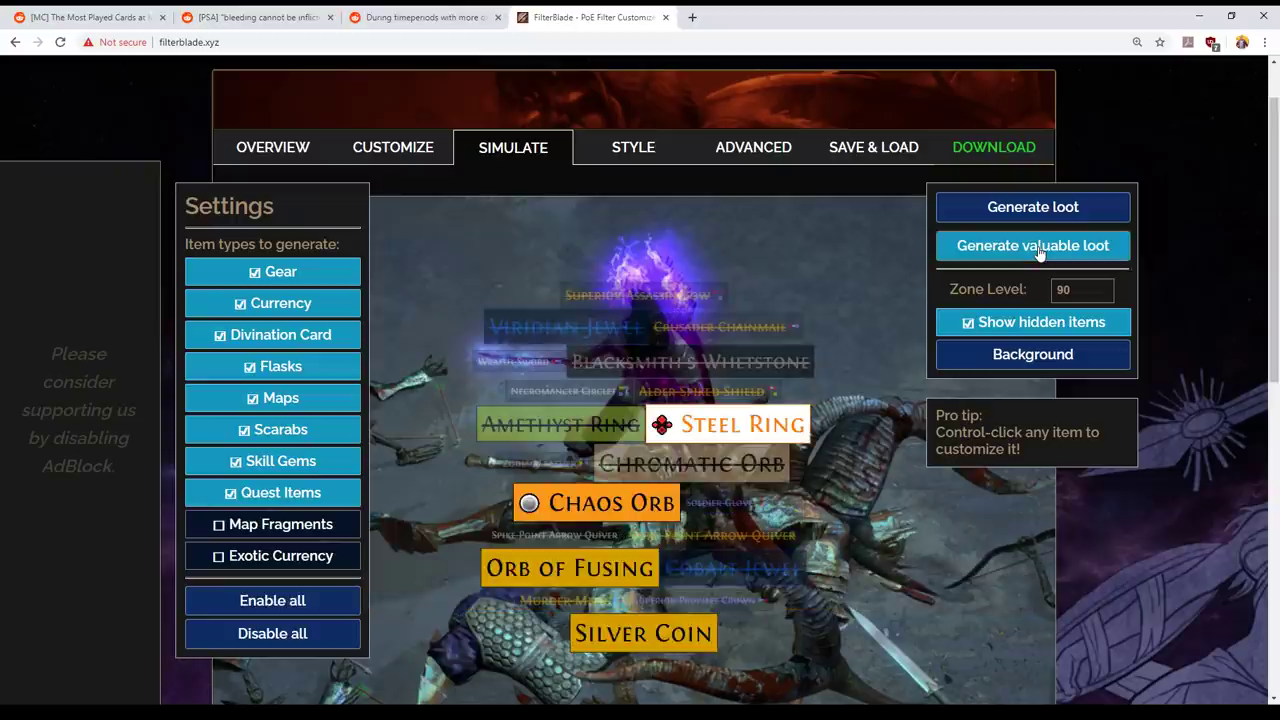
click(1041, 253)
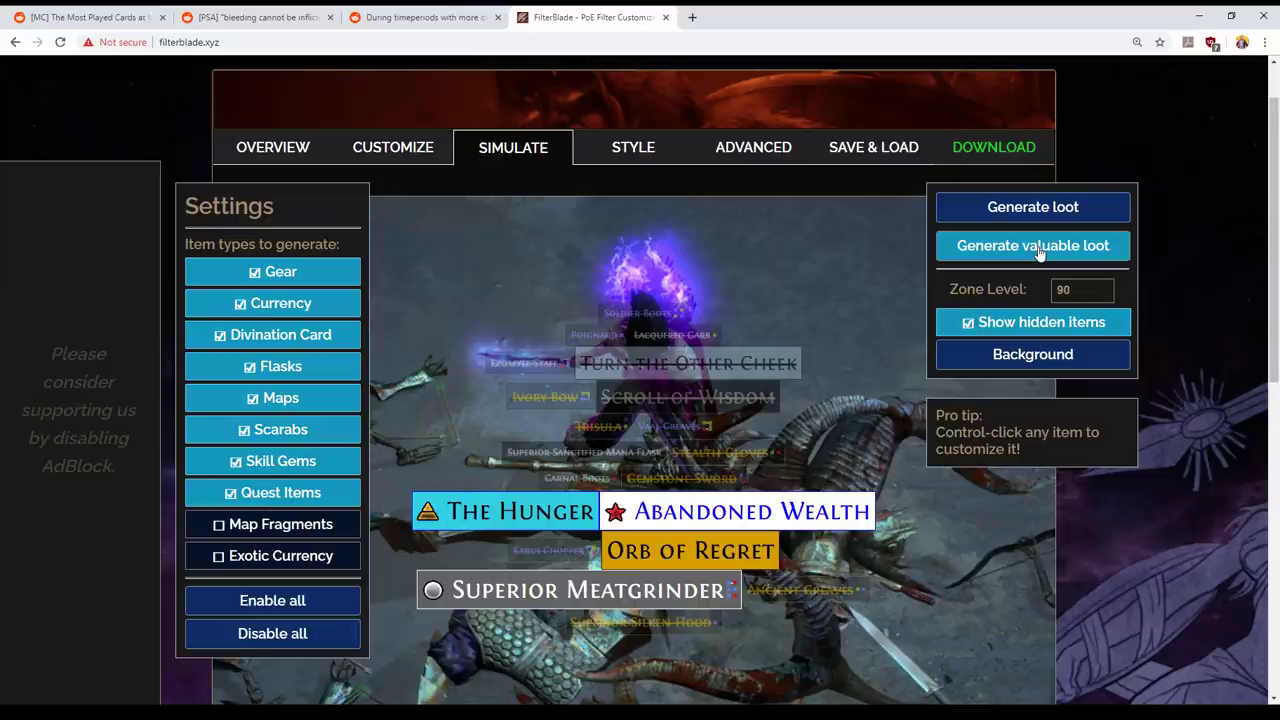
click(1040, 253)
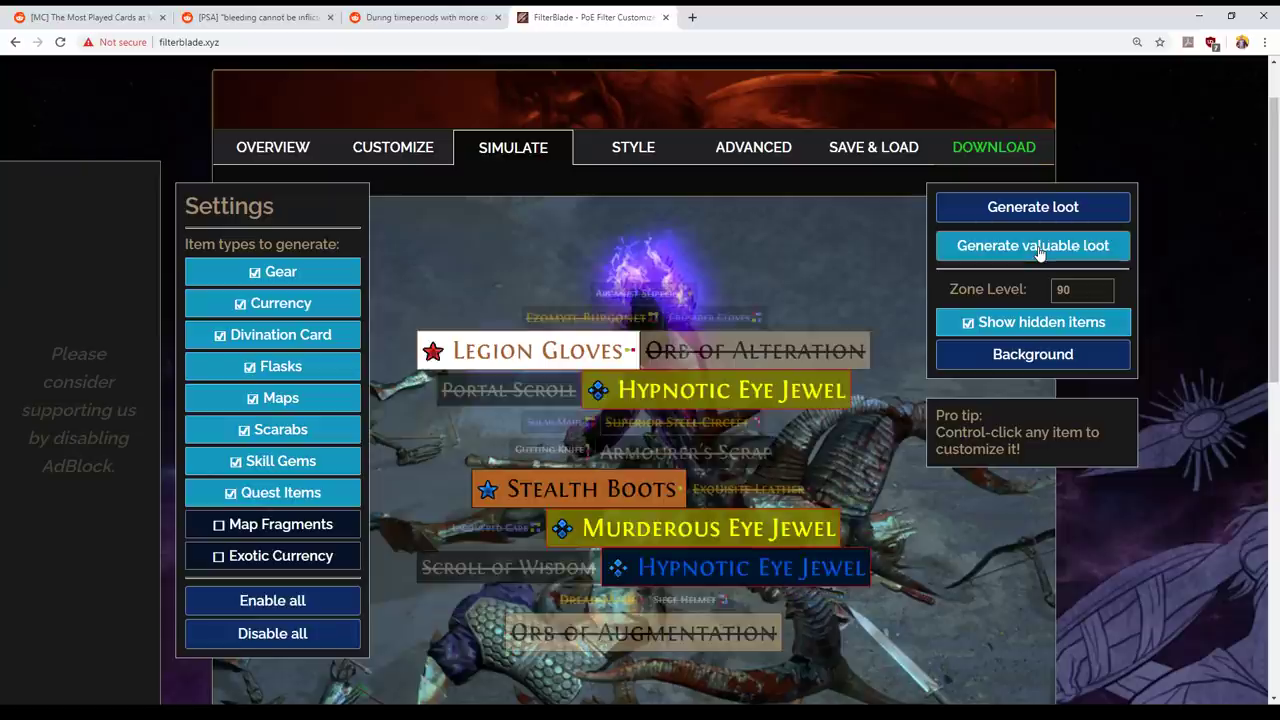
click(1040, 253)
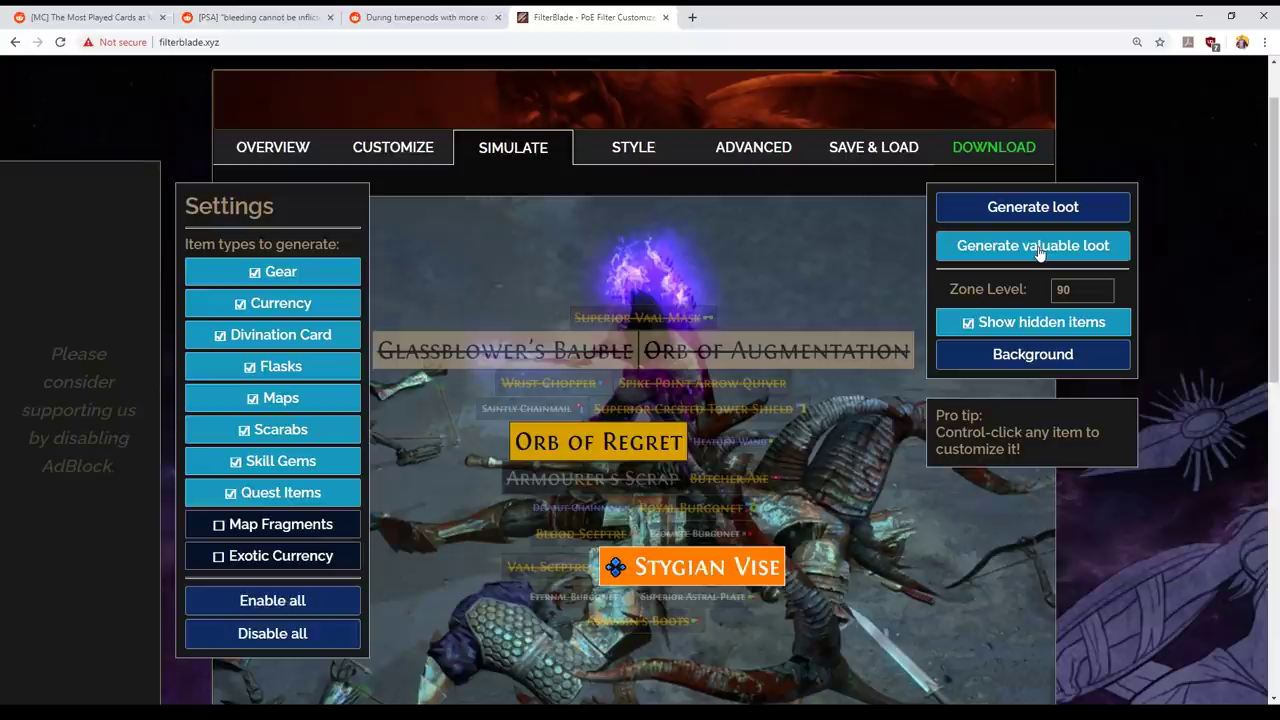
click(1040, 253)
click(1040, 253)
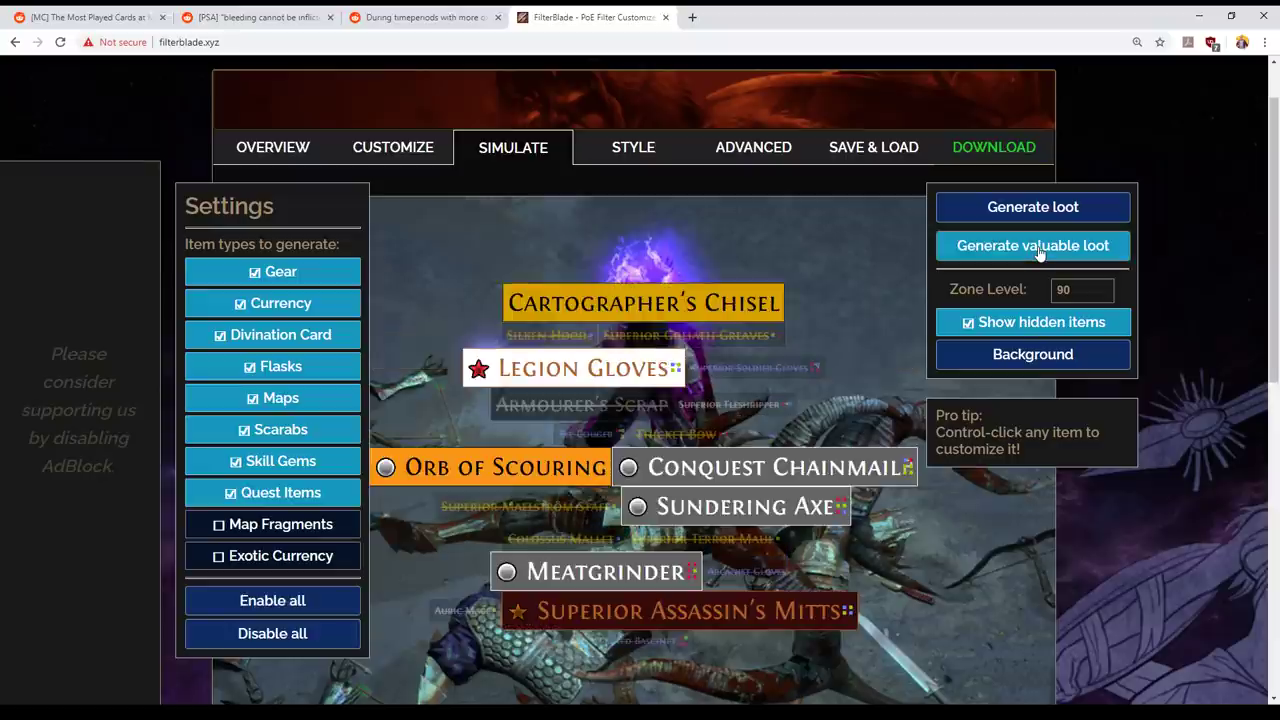
click(1040, 253)
click(1040, 253)
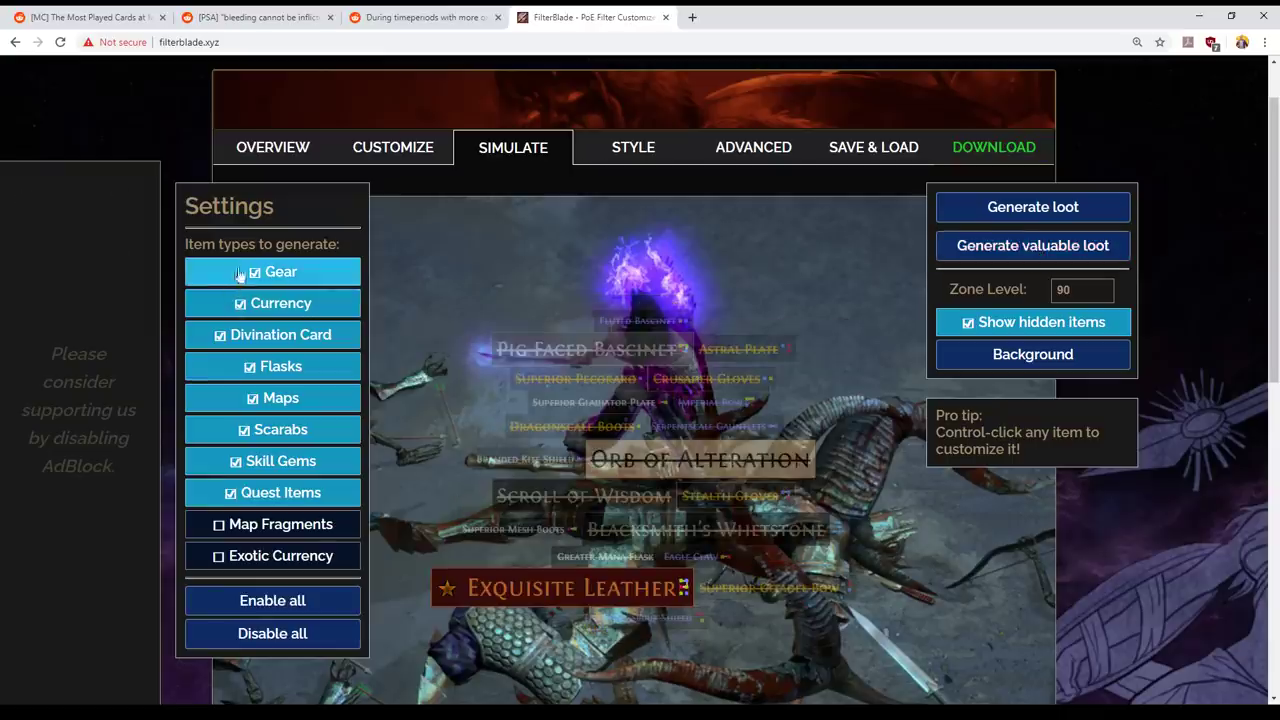
- Limit the simulated item types to Currency by excluding gear, divination cards, flasks, maps, scarabs, skill gems and quest items
click(252, 272)
click(222, 332)
click(245, 366)
click(251, 398)
click(254, 436)
click(251, 461)
click(252, 492)
- Generate batches of valuable currency-only loot and inspect the filter entries of a dropped Orb of Chance and Orb of Annulment
click(1040, 250)
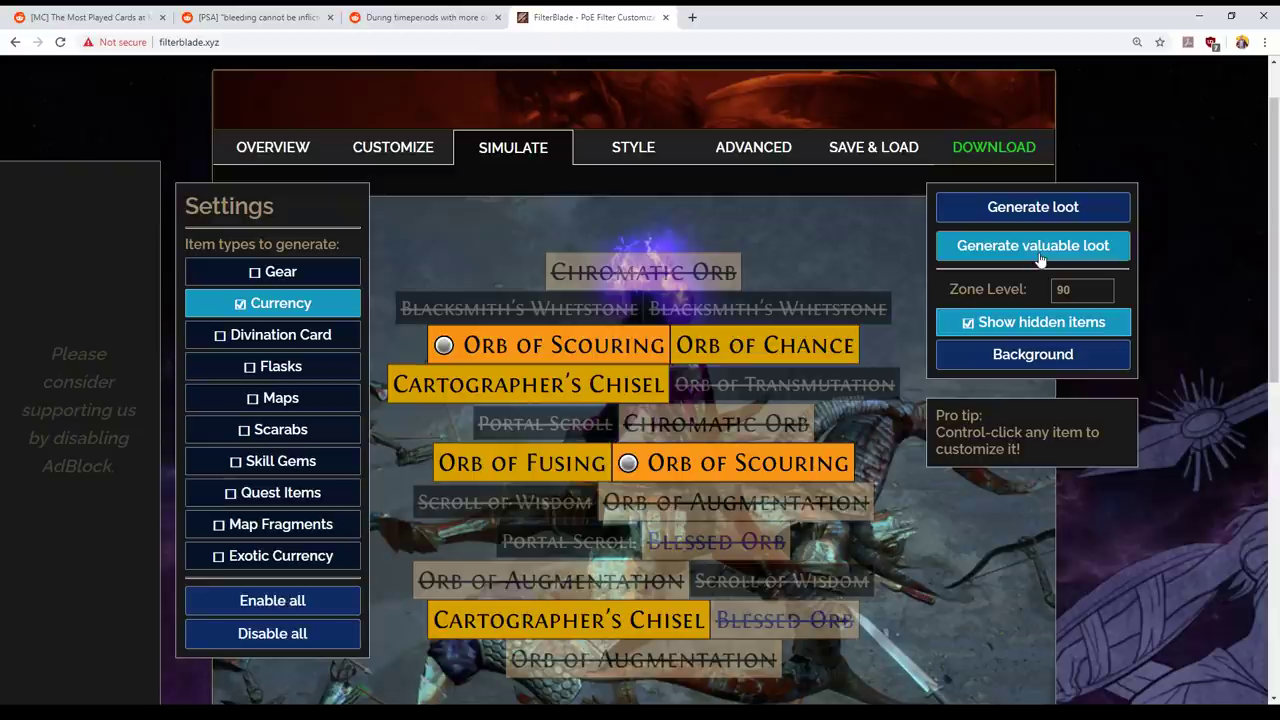
click(1040, 259)
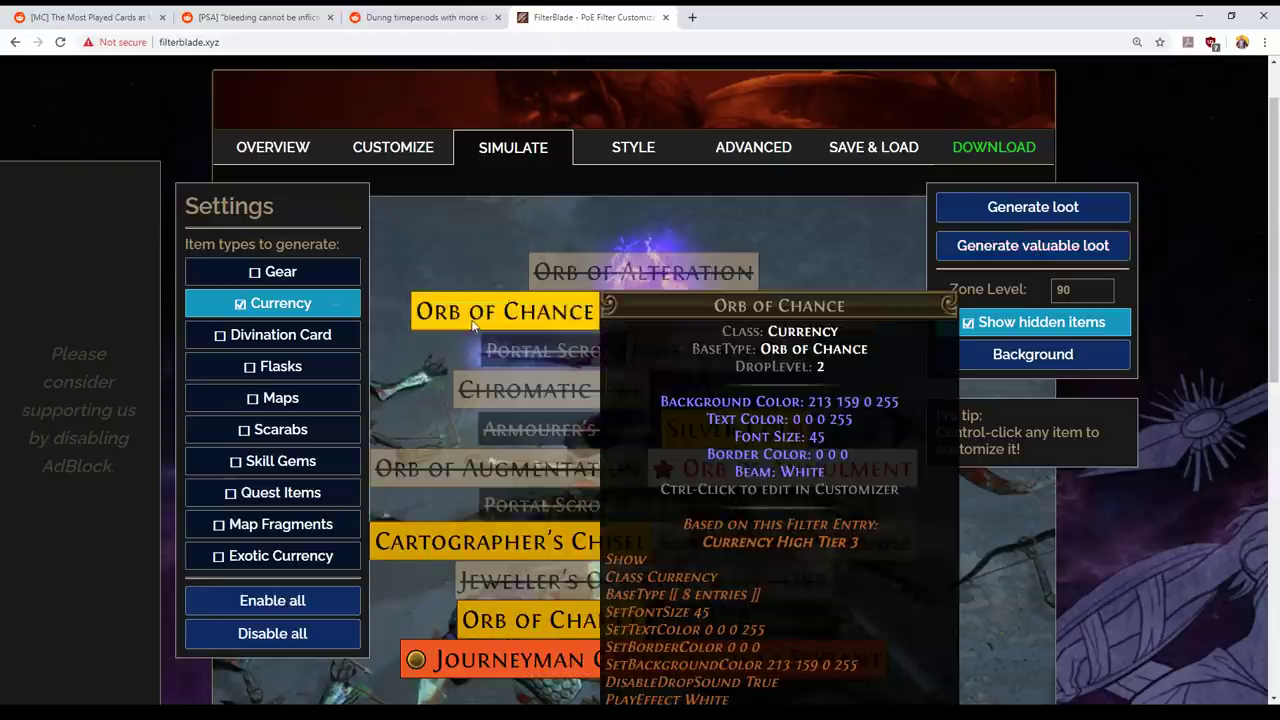
mouse_move(545, 311)
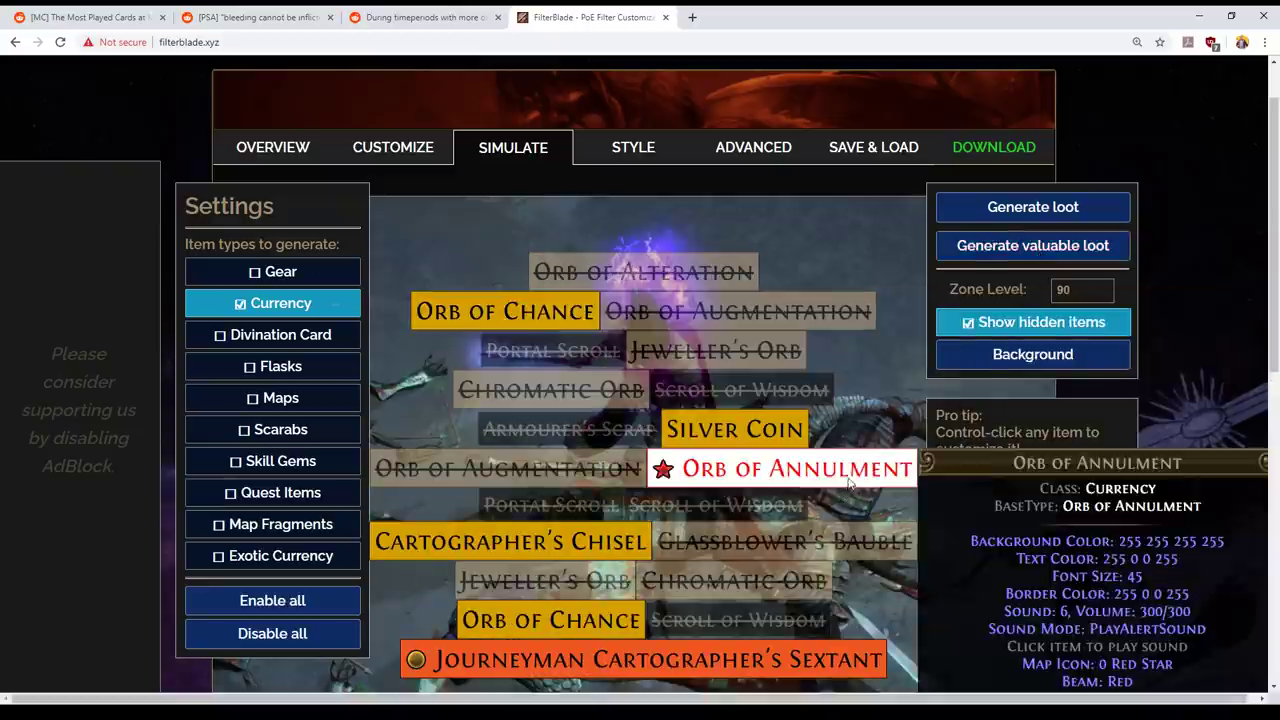
scroll(970, 528, down, 3)
scroll(978, 537, up, 5)
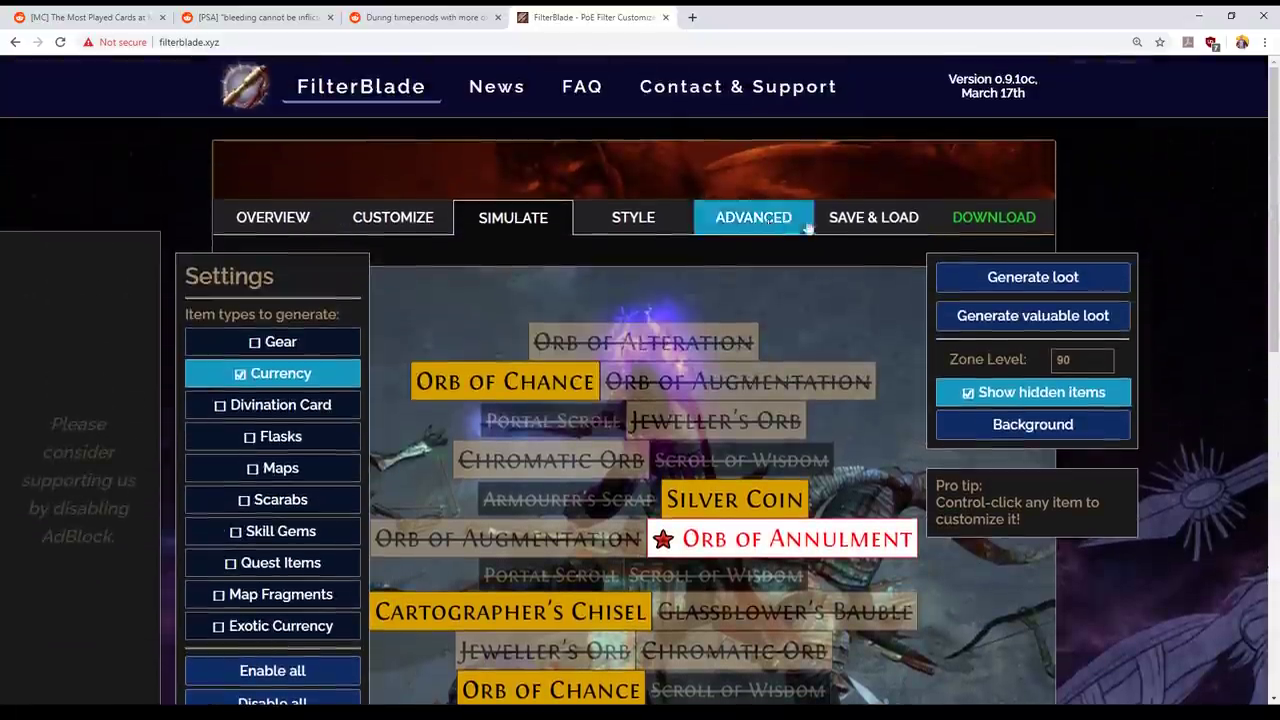
- Look over the filter's style categories and the list of advanced editing tools
click(648, 216)
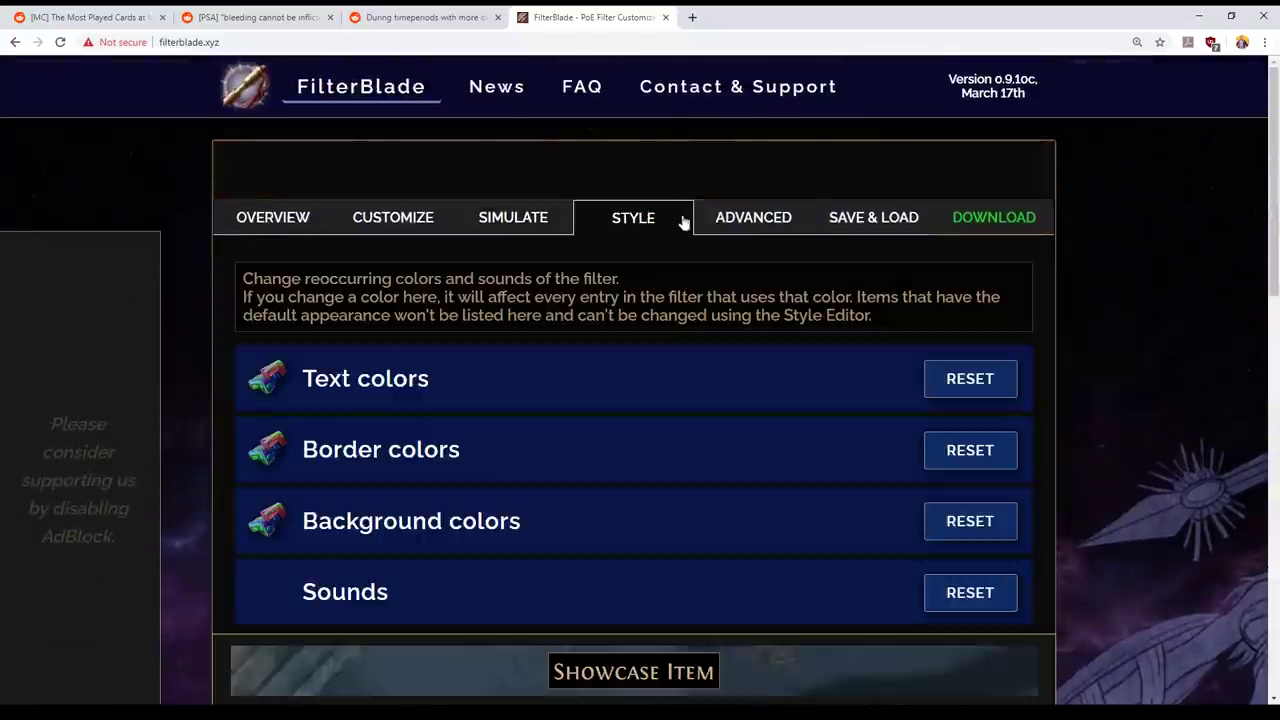
click(797, 233)
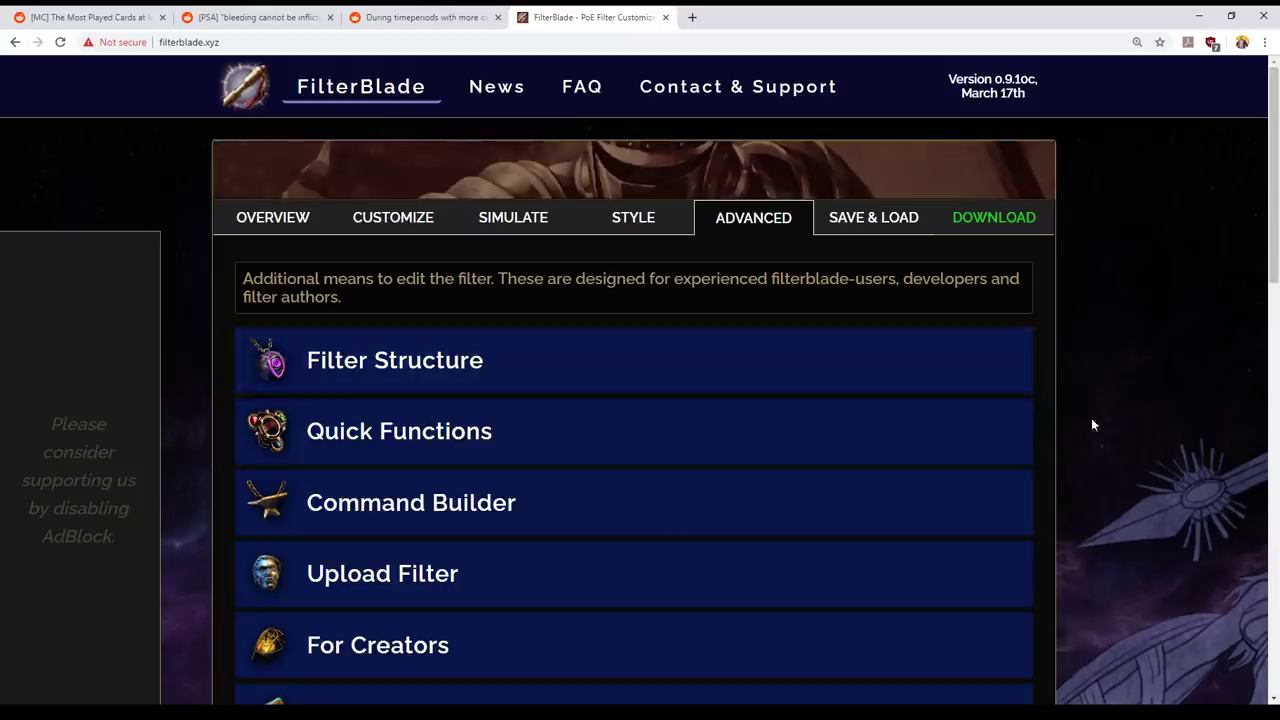
scroll(1100, 417, down, 3)
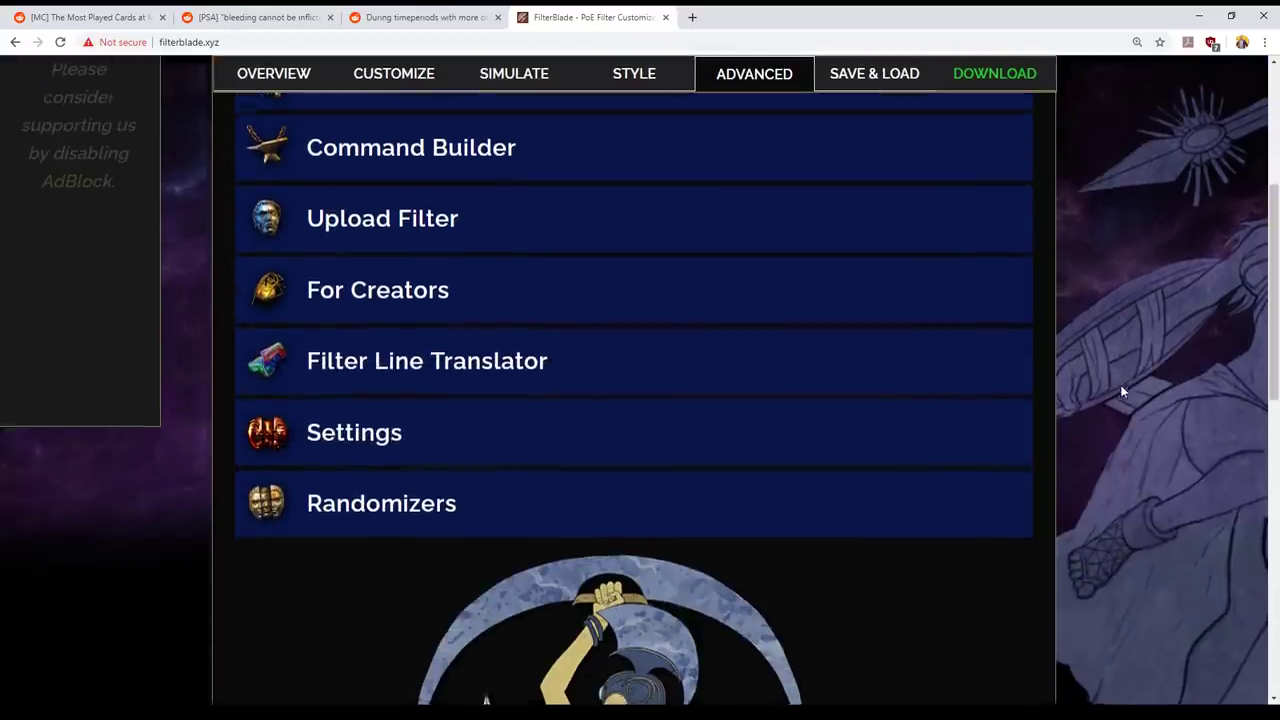
scroll(1118, 400, down, 2)
scroll(1116, 408, up, 3)
scroll(1114, 406, up, 3)
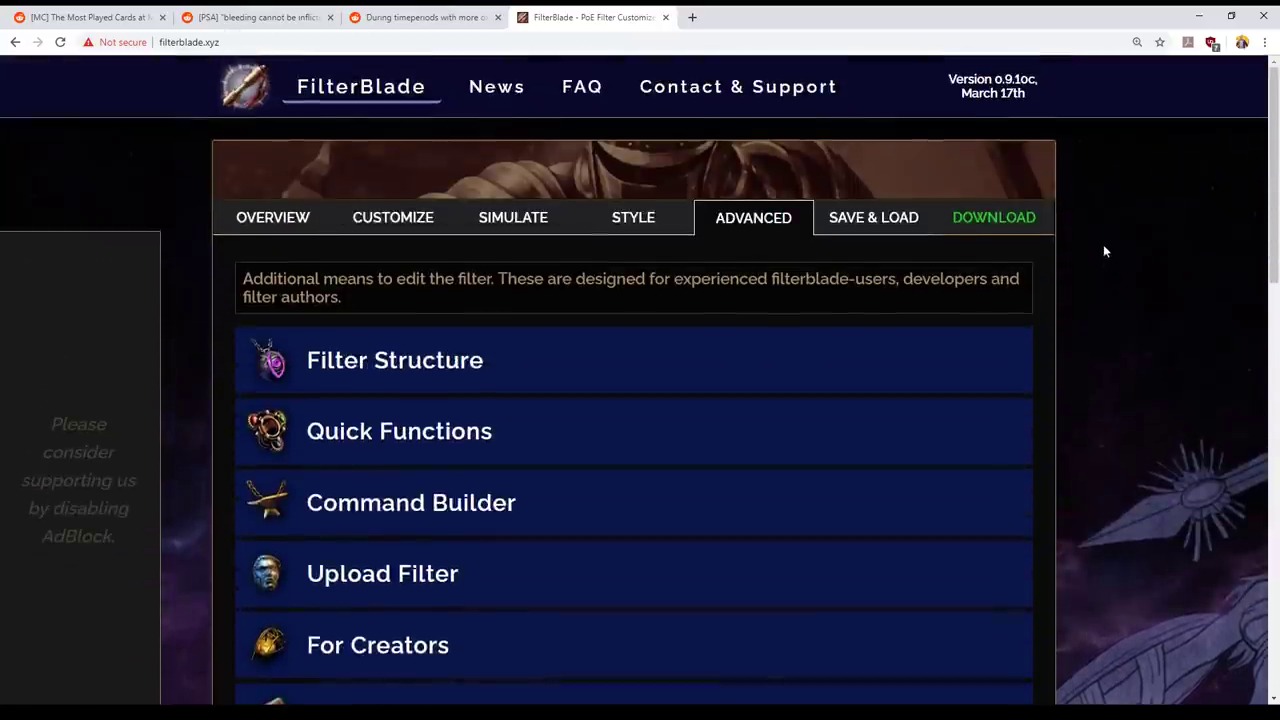
- In the online save's name, change the strictness wording to "uber strict+" and the date to 20190428
click(872, 220)
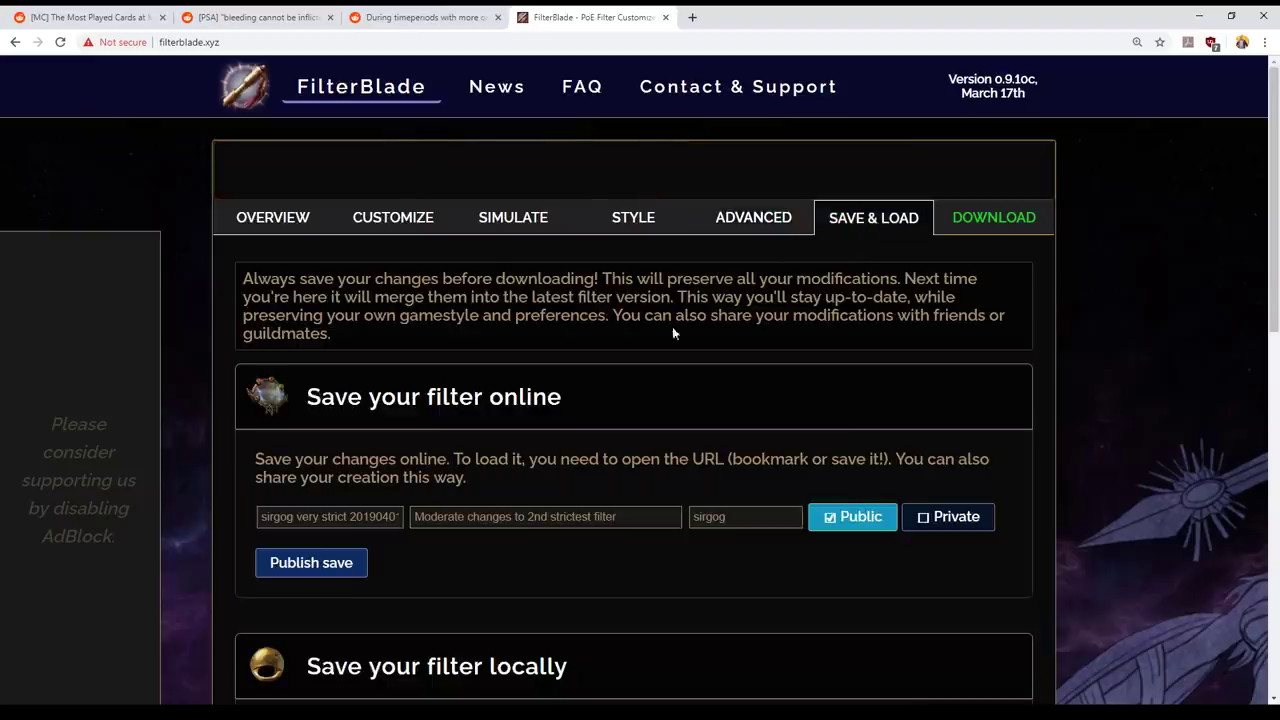
click(362, 516)
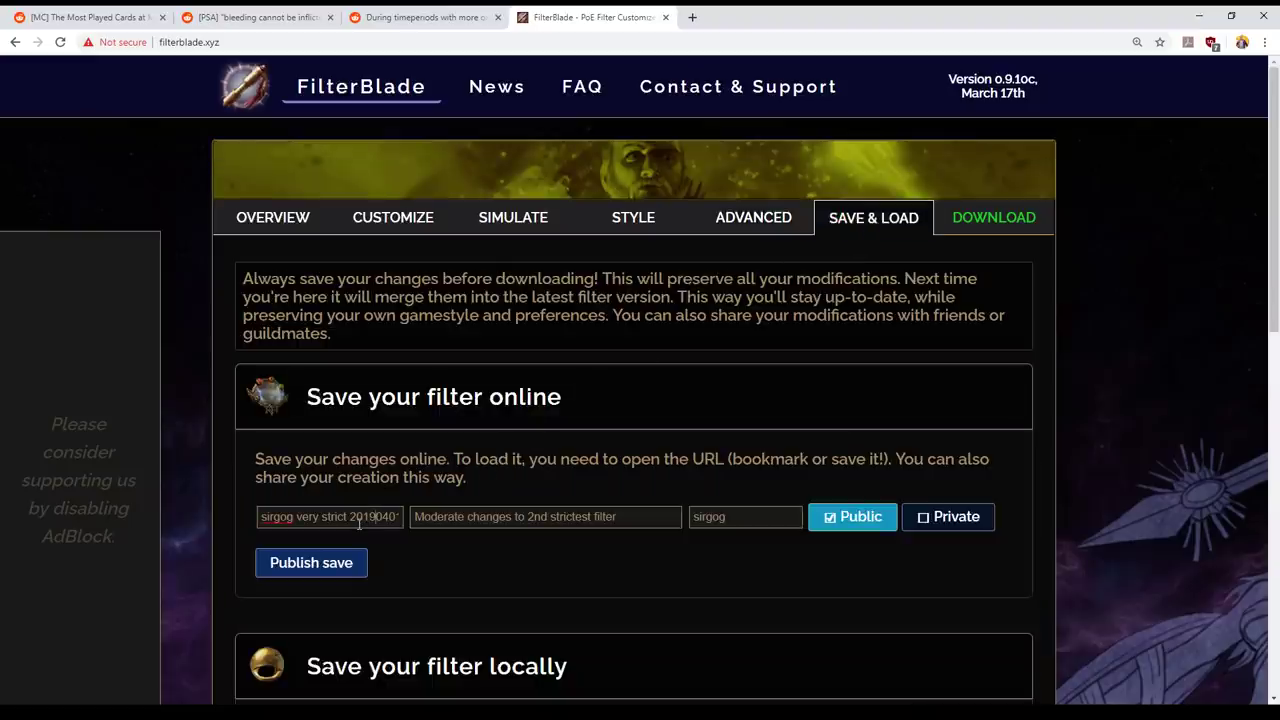
key(End)
key(BackSpace)
key(BackSpace)
text(28)
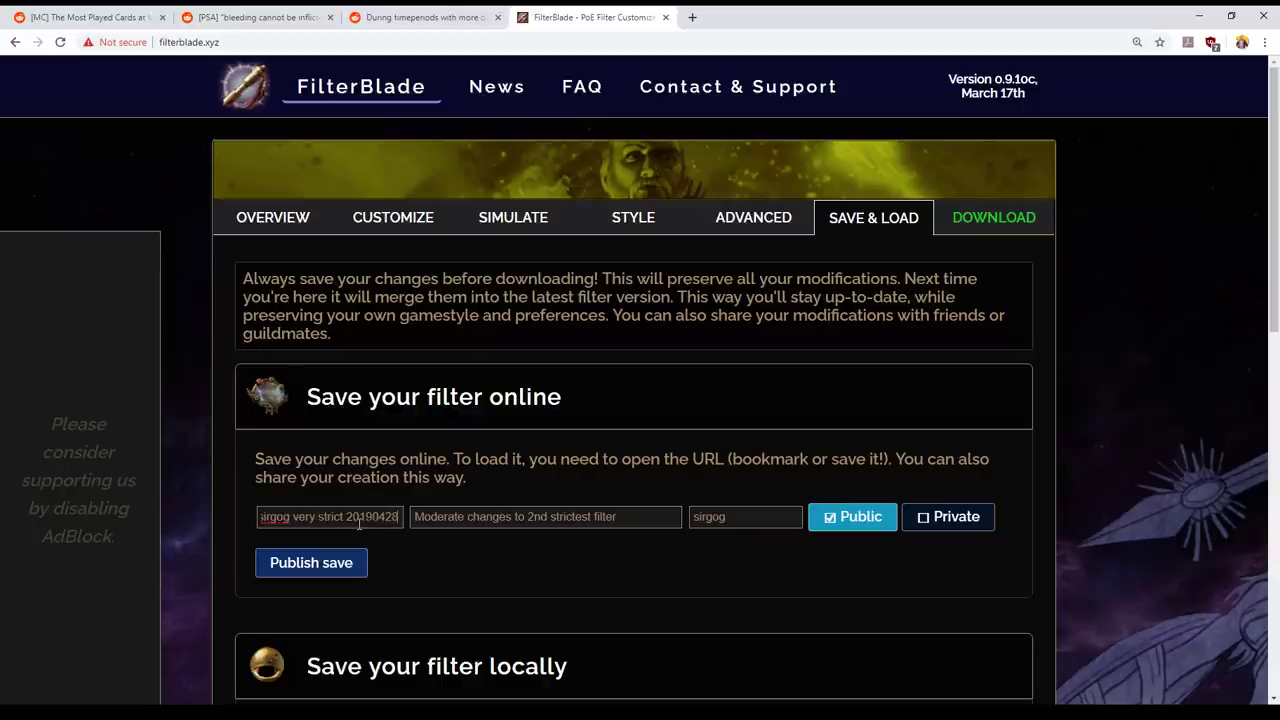
key(ctrl+Left)
key(ctrl+Left)
key(ctrl+Left)
key(ctrl+shift+Right)
text(uber strict)
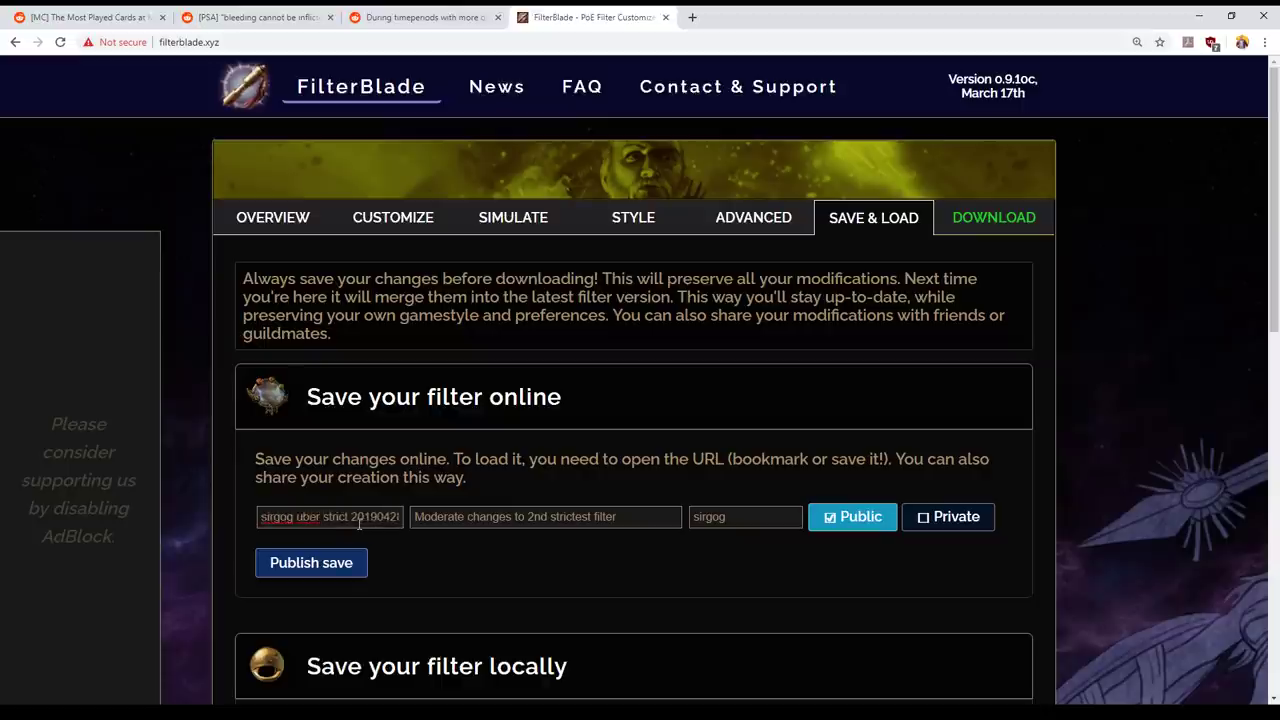
text(-)
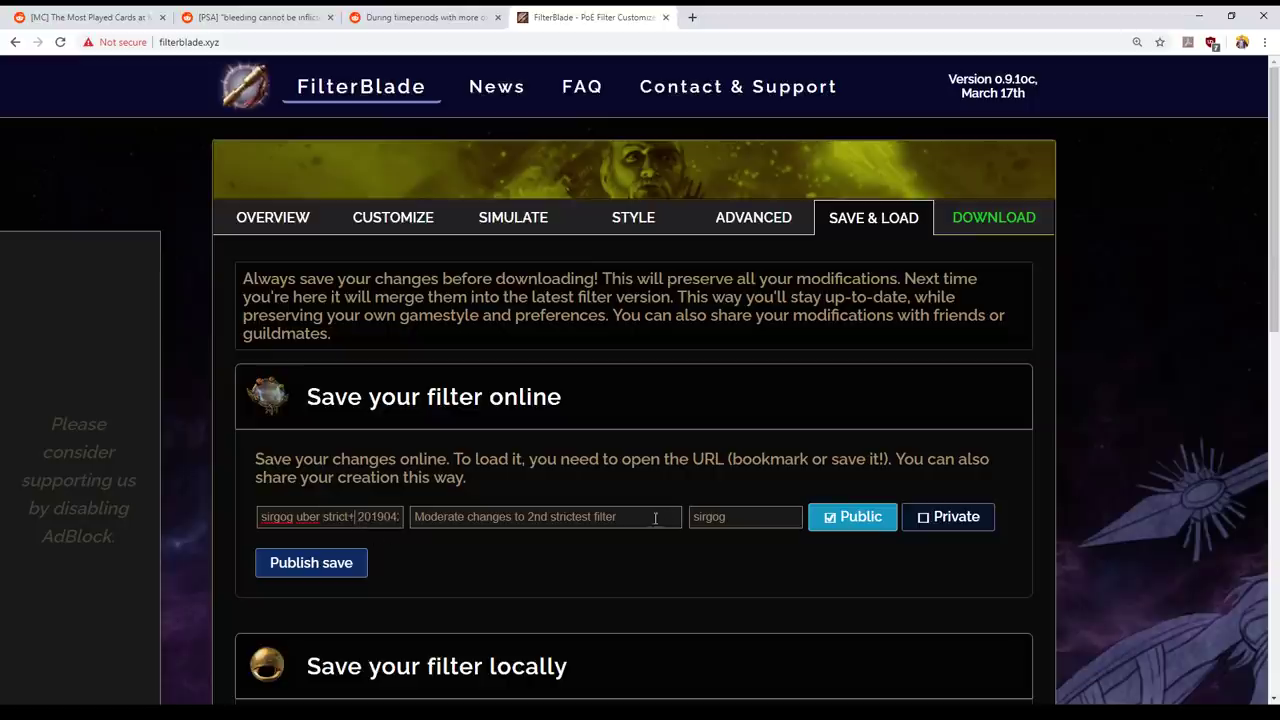
- Set the online save's description to "Moderate changes to Uber + Strict Filter" and publish the save
drag(645, 520, 331, 534)
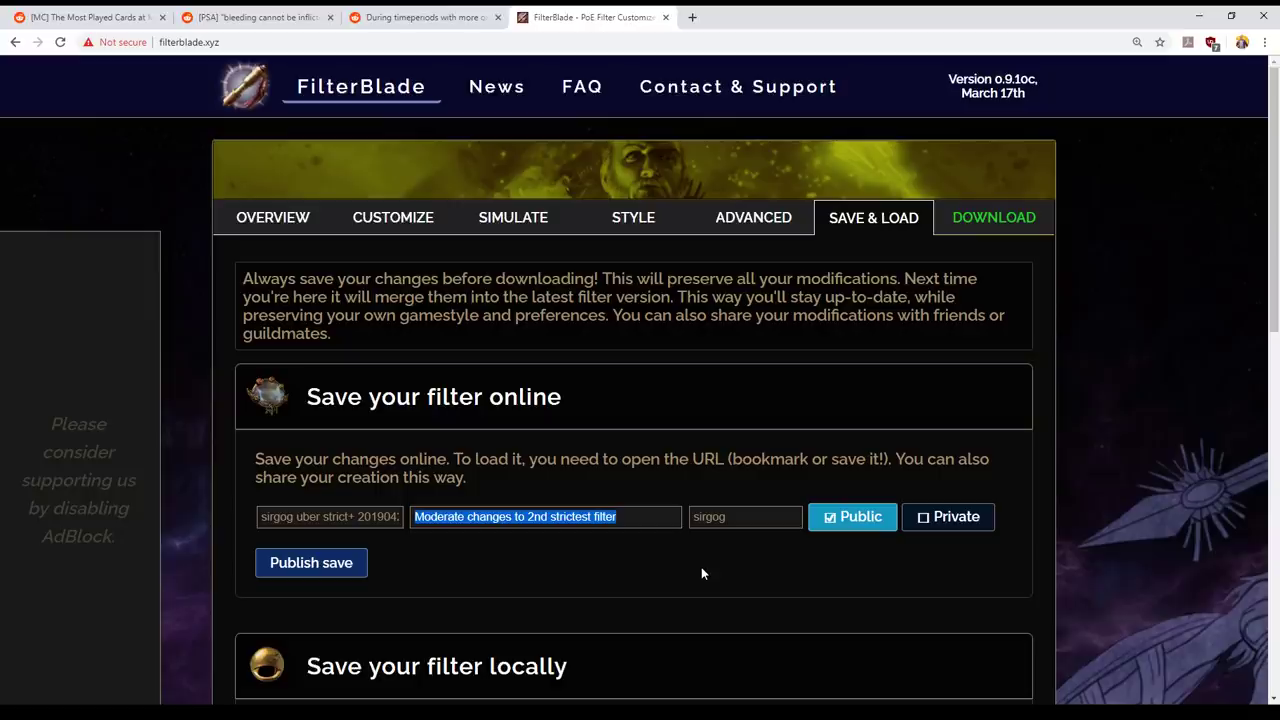
text(Moderate)
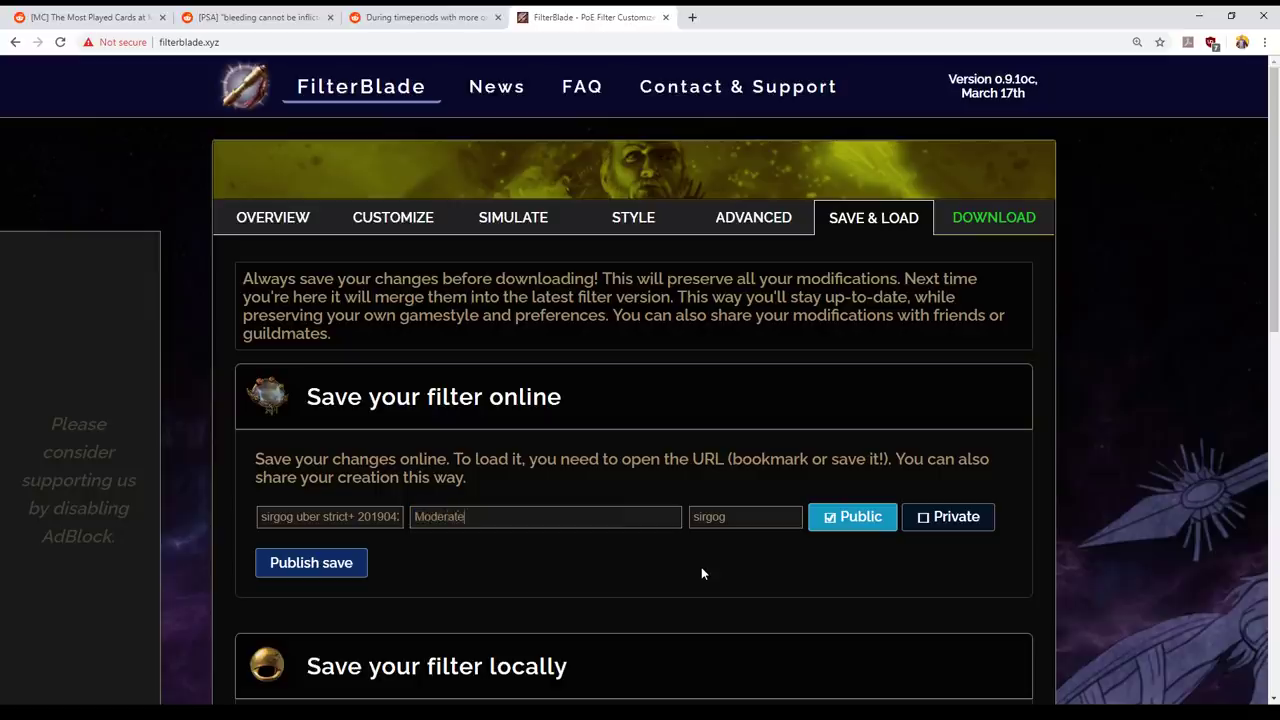
text( changes to Uber + Strict Filter)
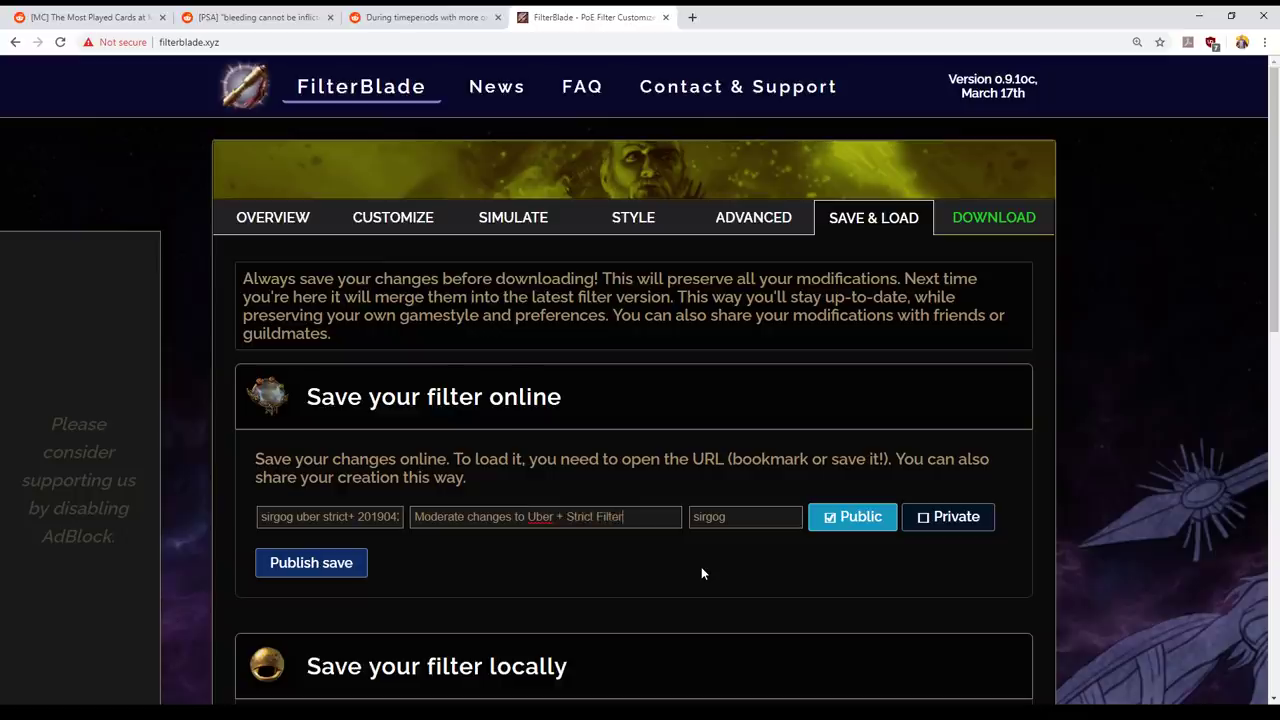
click(340, 563)
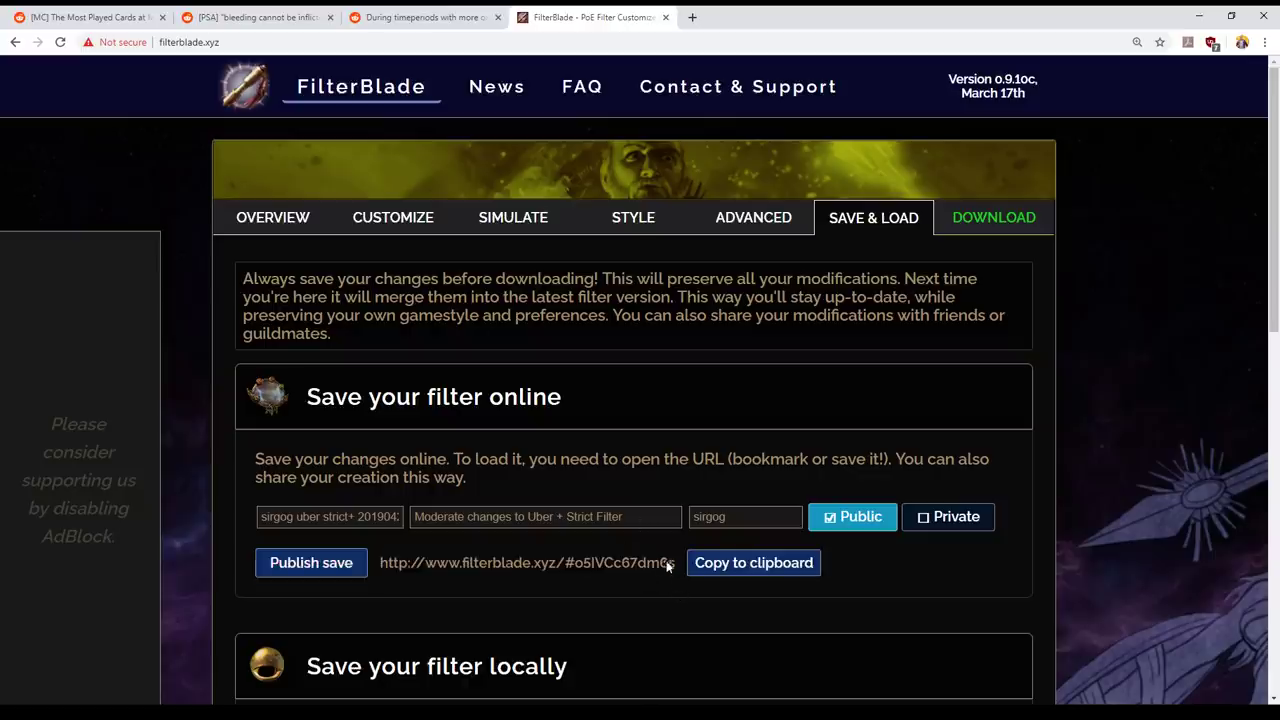
- Copy the published save's link and download the customised filter file
click(740, 565)
click(988, 228)
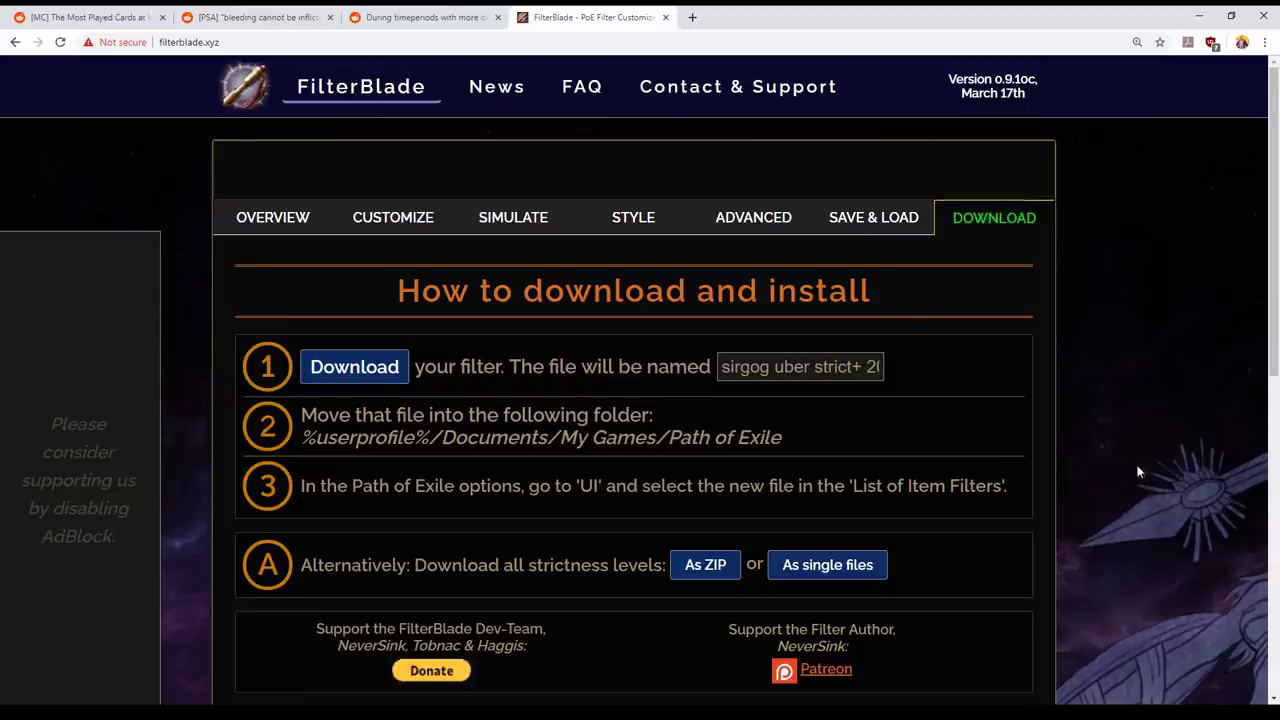
click(384, 375)
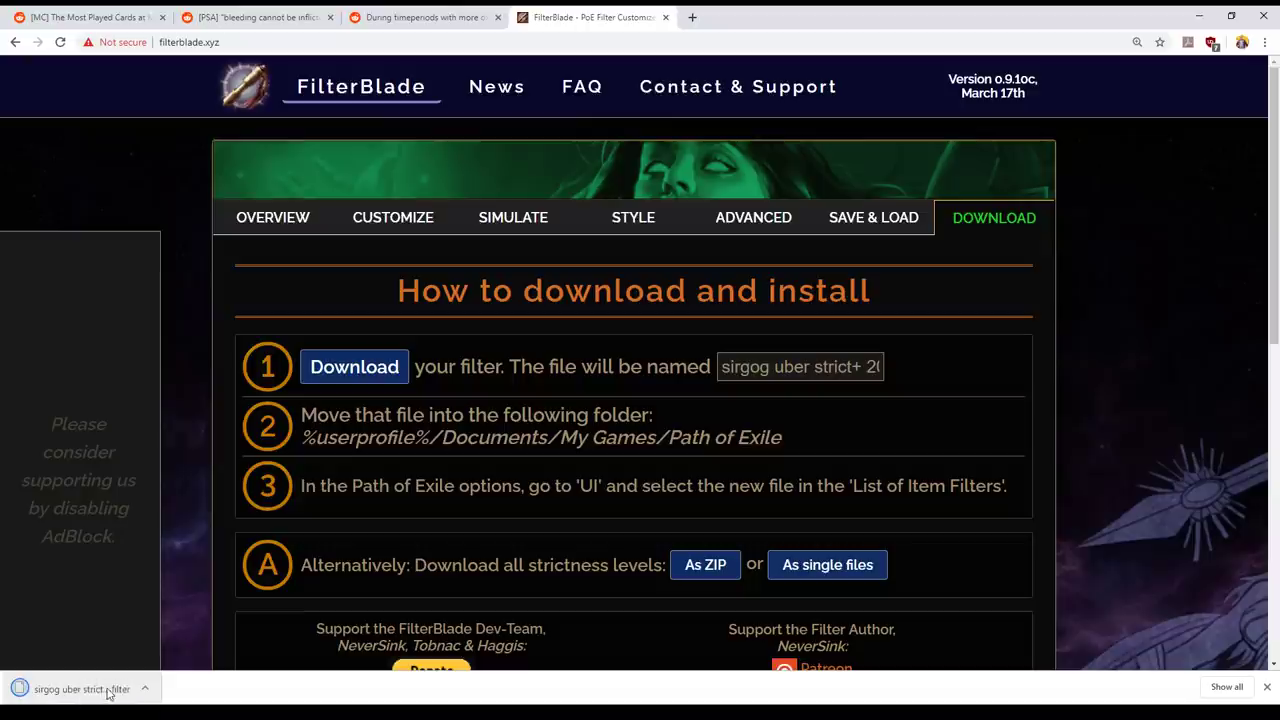